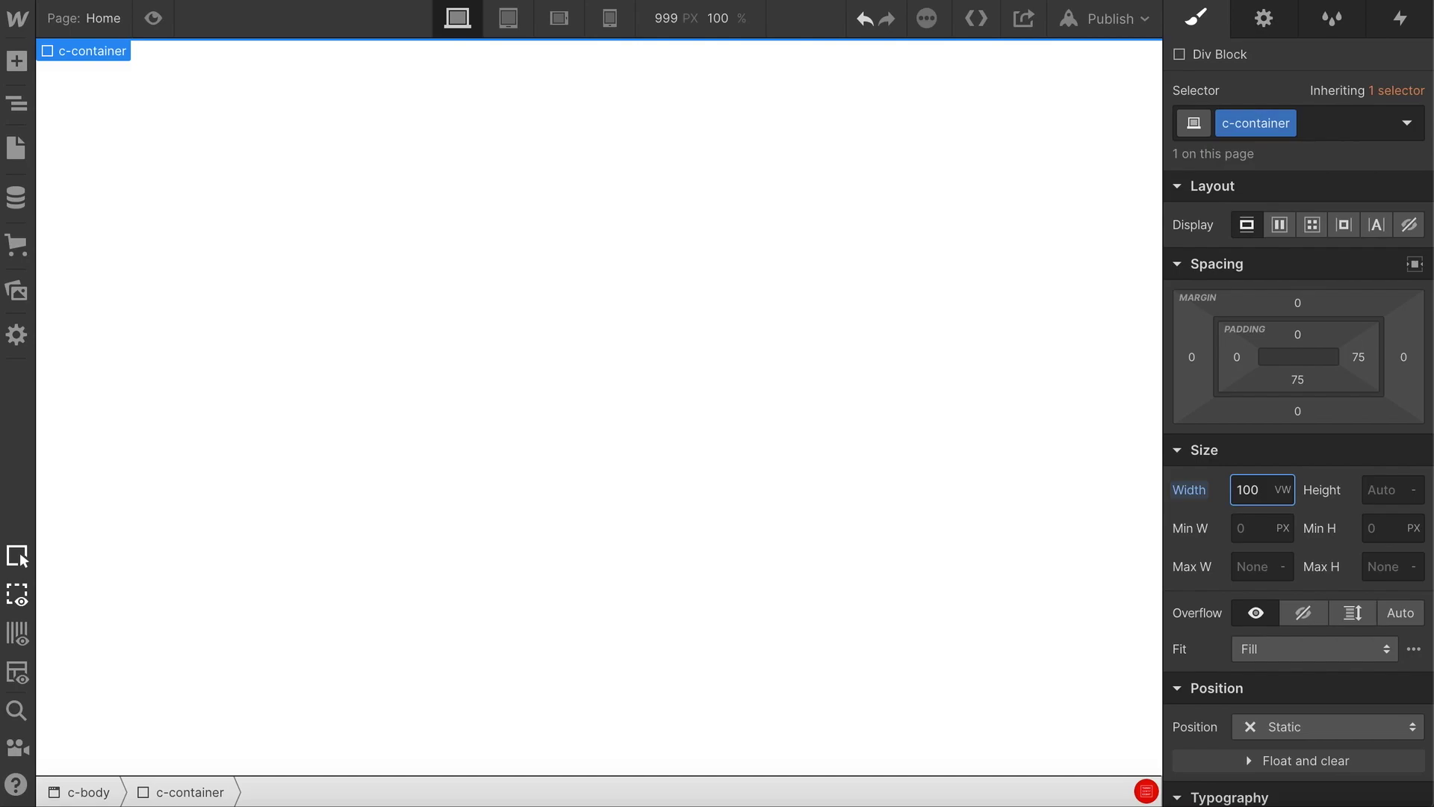
- Set the c-container div's height to 100 VH and its overflow to scroll
{"action": "left_click", "coordinate": [1380, 497]}
{"action": "type", "text": "100vh"}
{"action": "key", "text": "Return"}
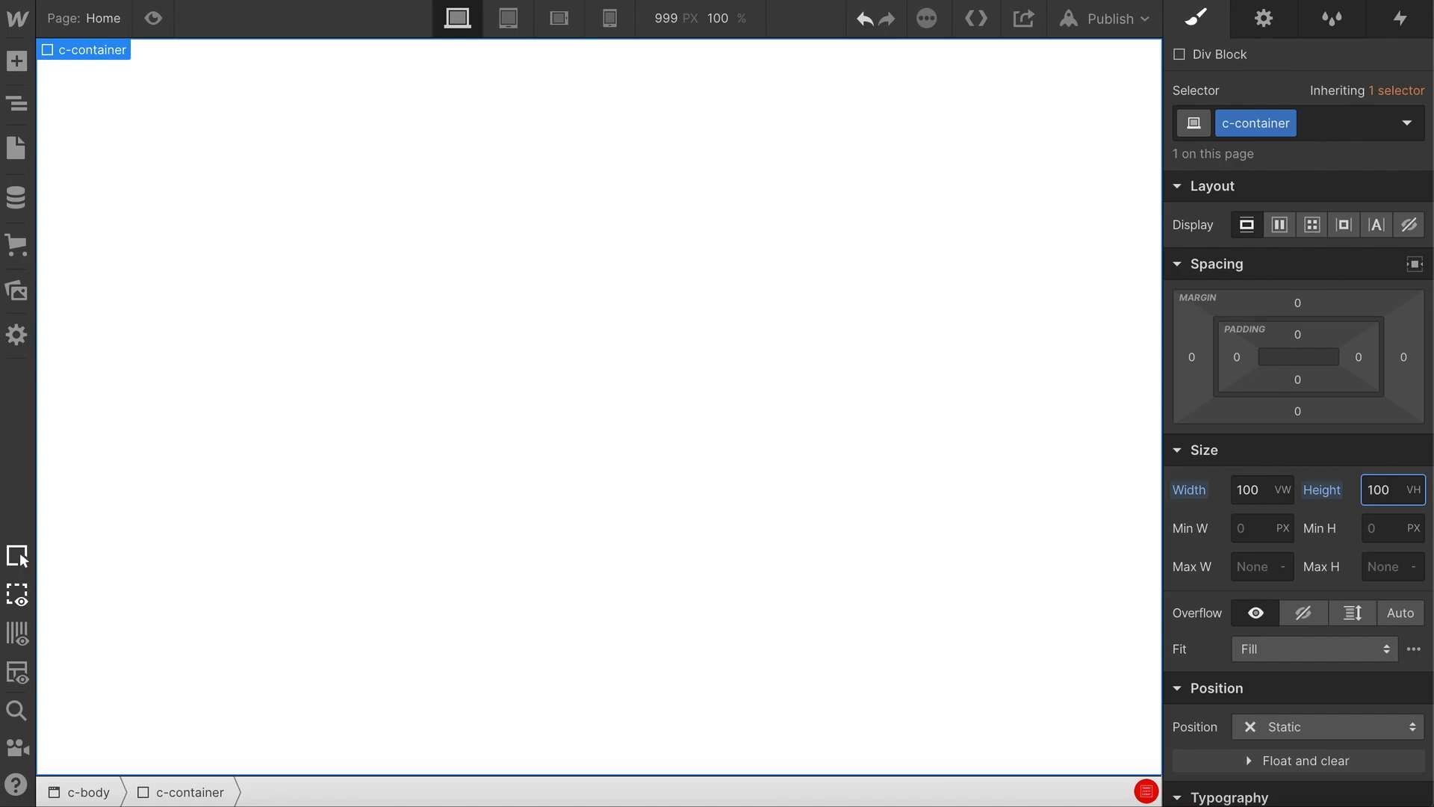
{"action": "left_click", "coordinate": [1358, 620]}
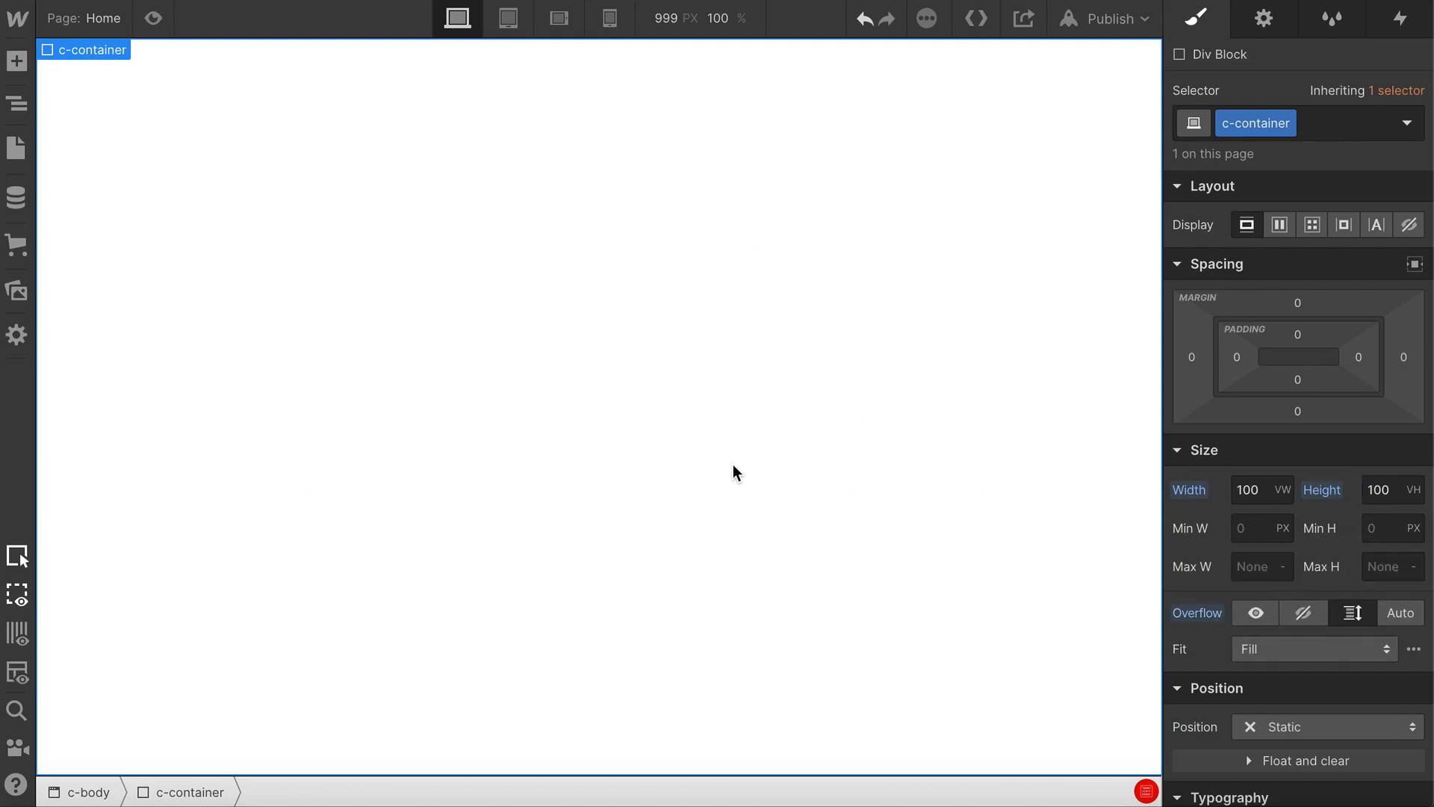
- Add a div block inside c-container and give it the new class c-background
{"action": "left_click", "coordinate": [15, 65]}
{"action": "left_click_drag", "start_coordinate": [135, 417], "coordinate": [234, 211]}
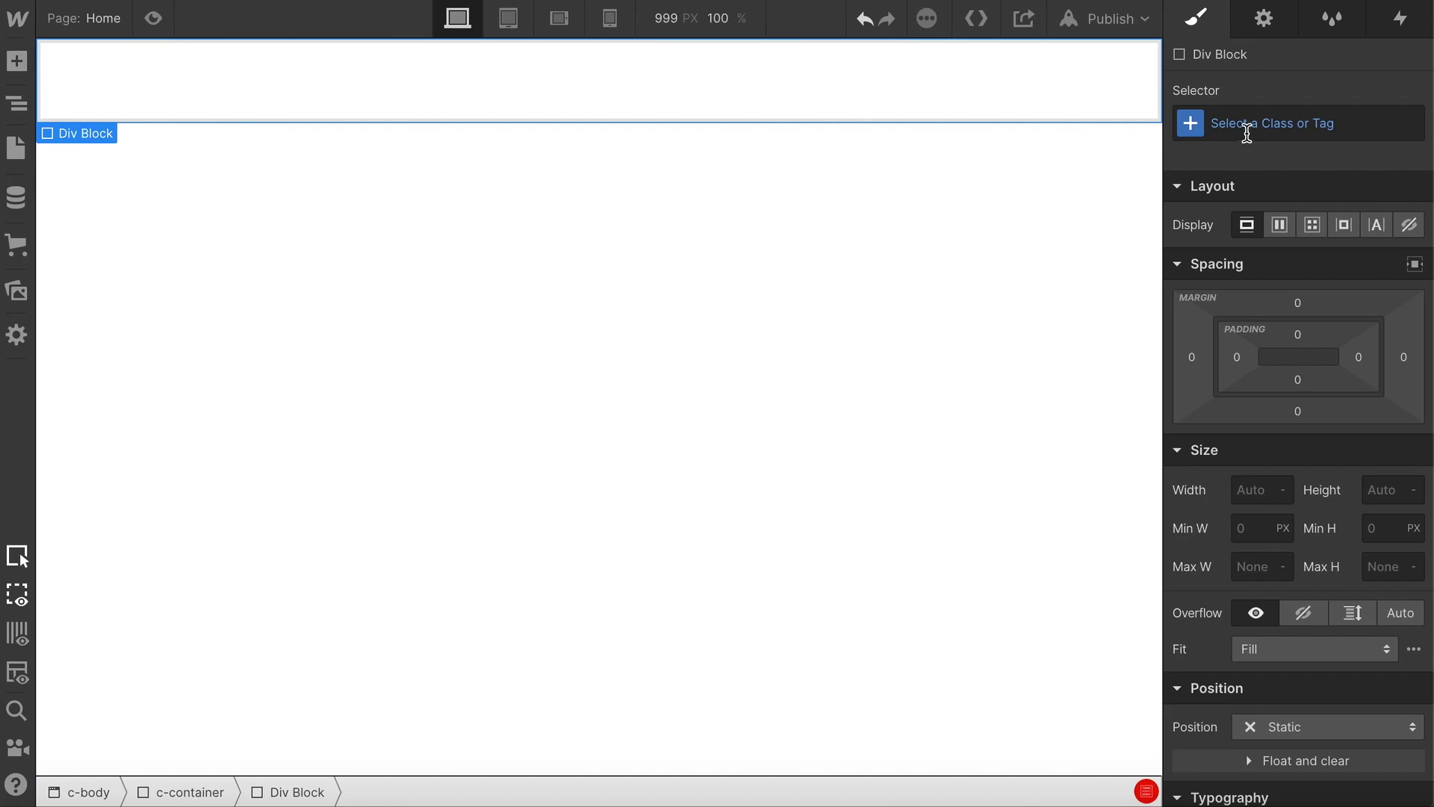
{"action": "left_click", "coordinate": [1245, 128]}
{"action": "type", "text": "c-"}
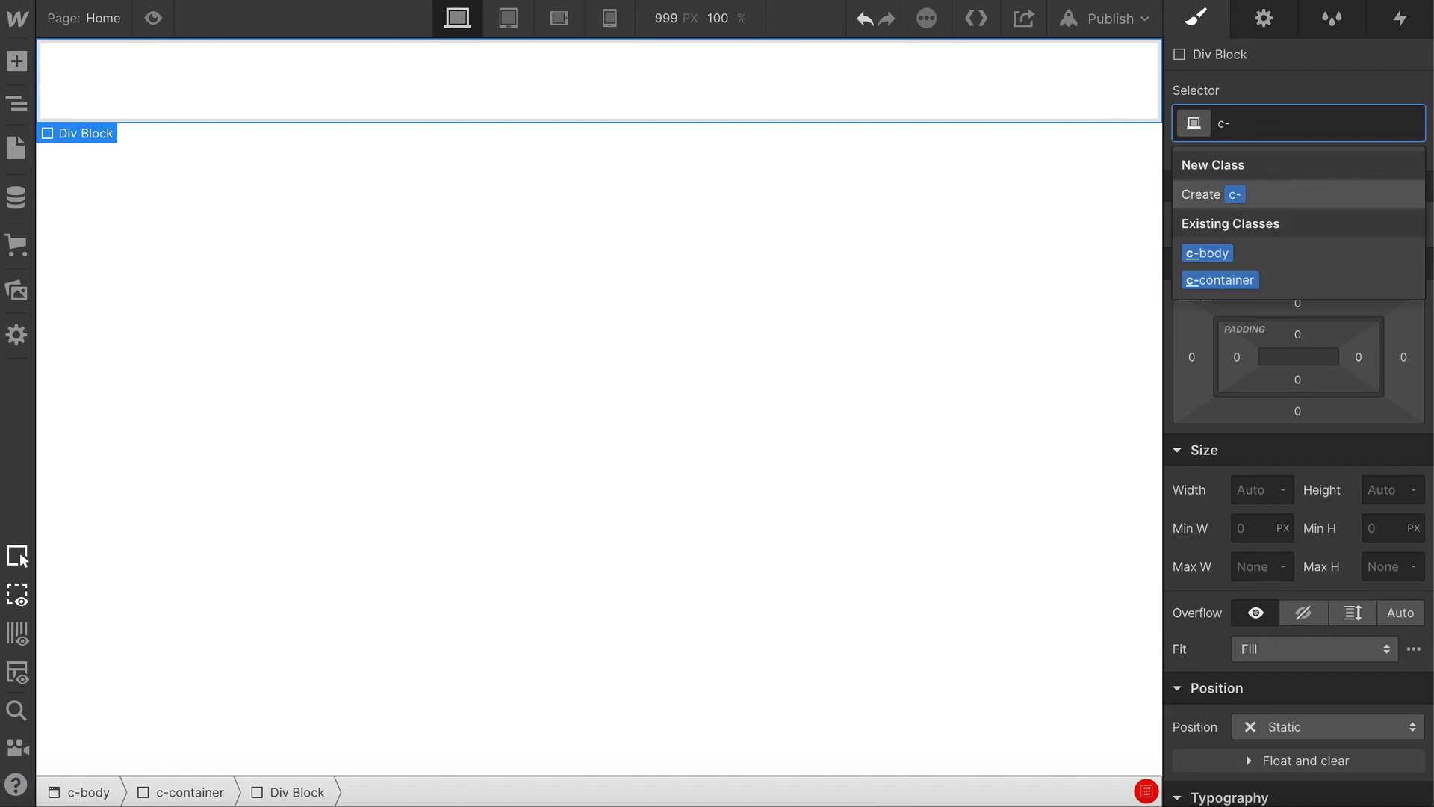
{"action": "type", "text": "background"}
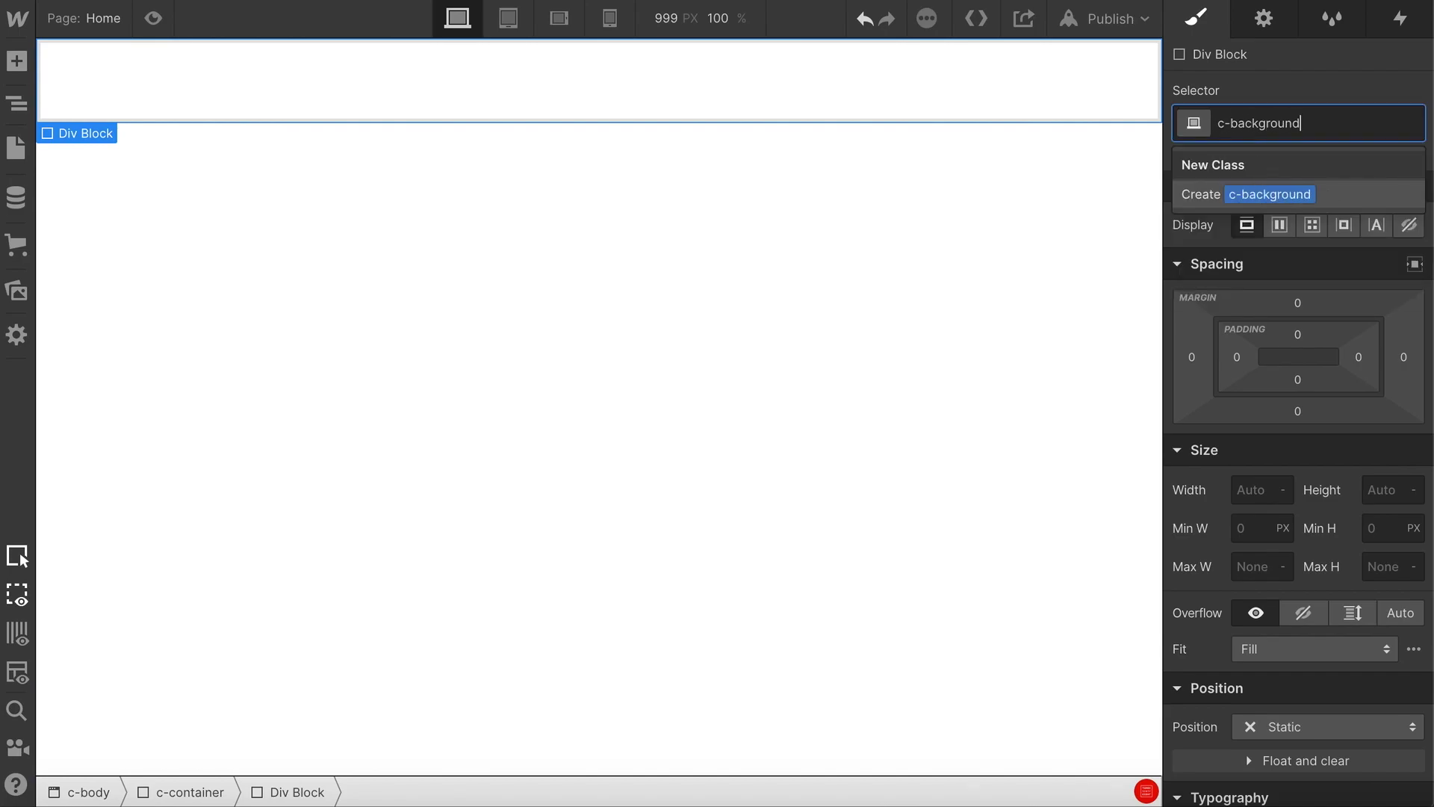
{"action": "key", "text": "Return"}
- Set the c-background div's size to 400 VW wide and 400 VH high
{"action": "left_click", "coordinate": [1262, 488]}
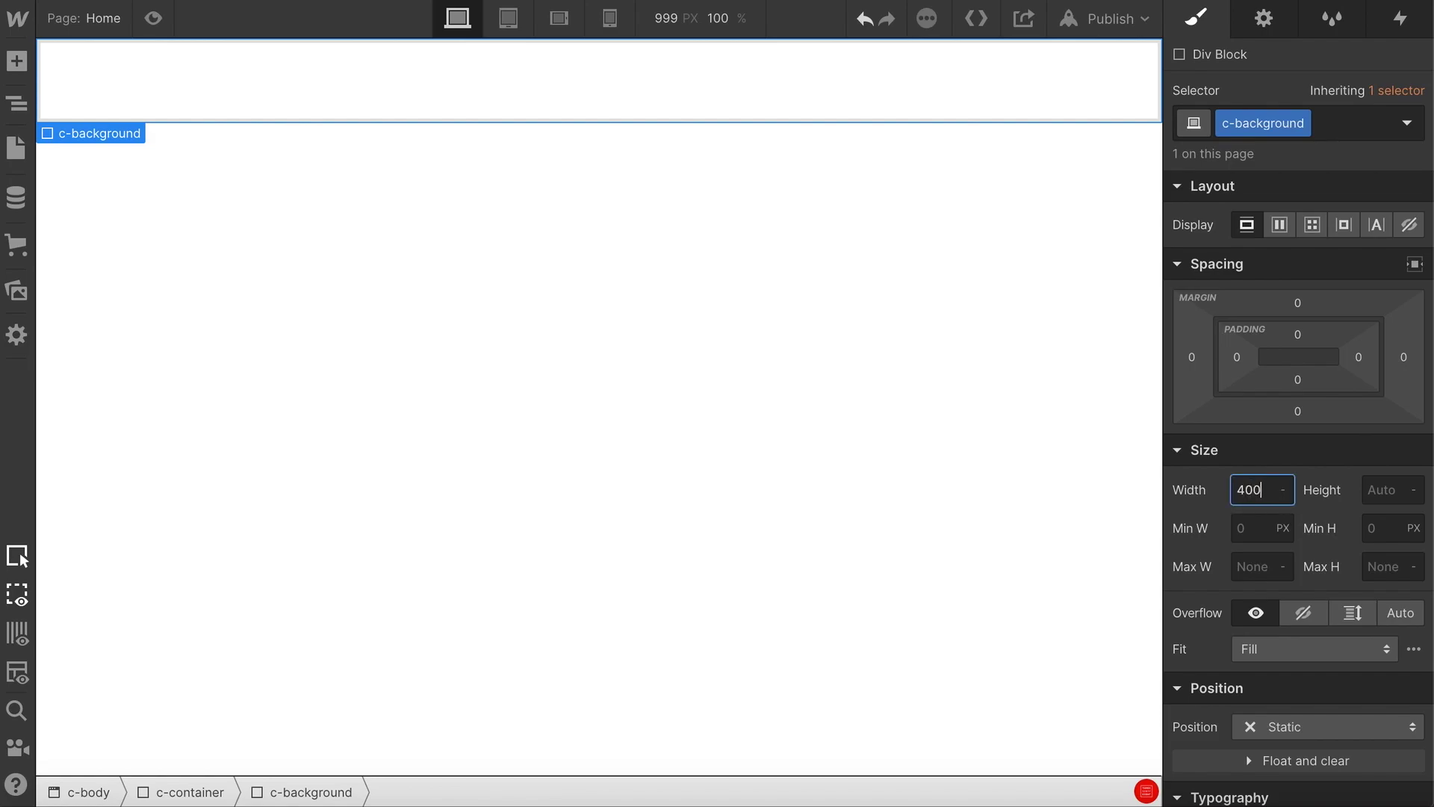
{"action": "type", "text": "400vw"}
{"action": "key", "text": "Return"}
{"action": "left_click", "coordinate": [1376, 492]}
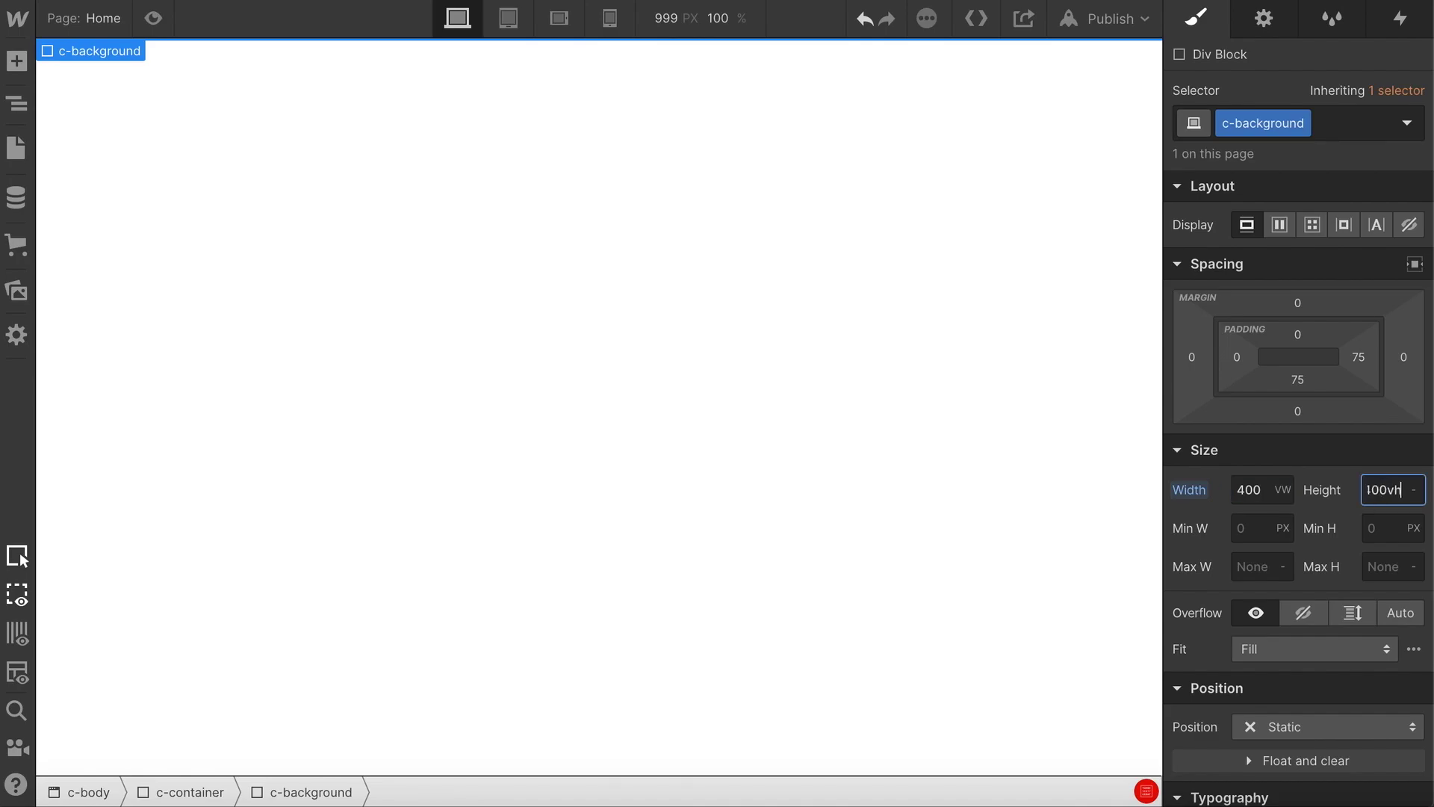
{"action": "type", "text": "400"}
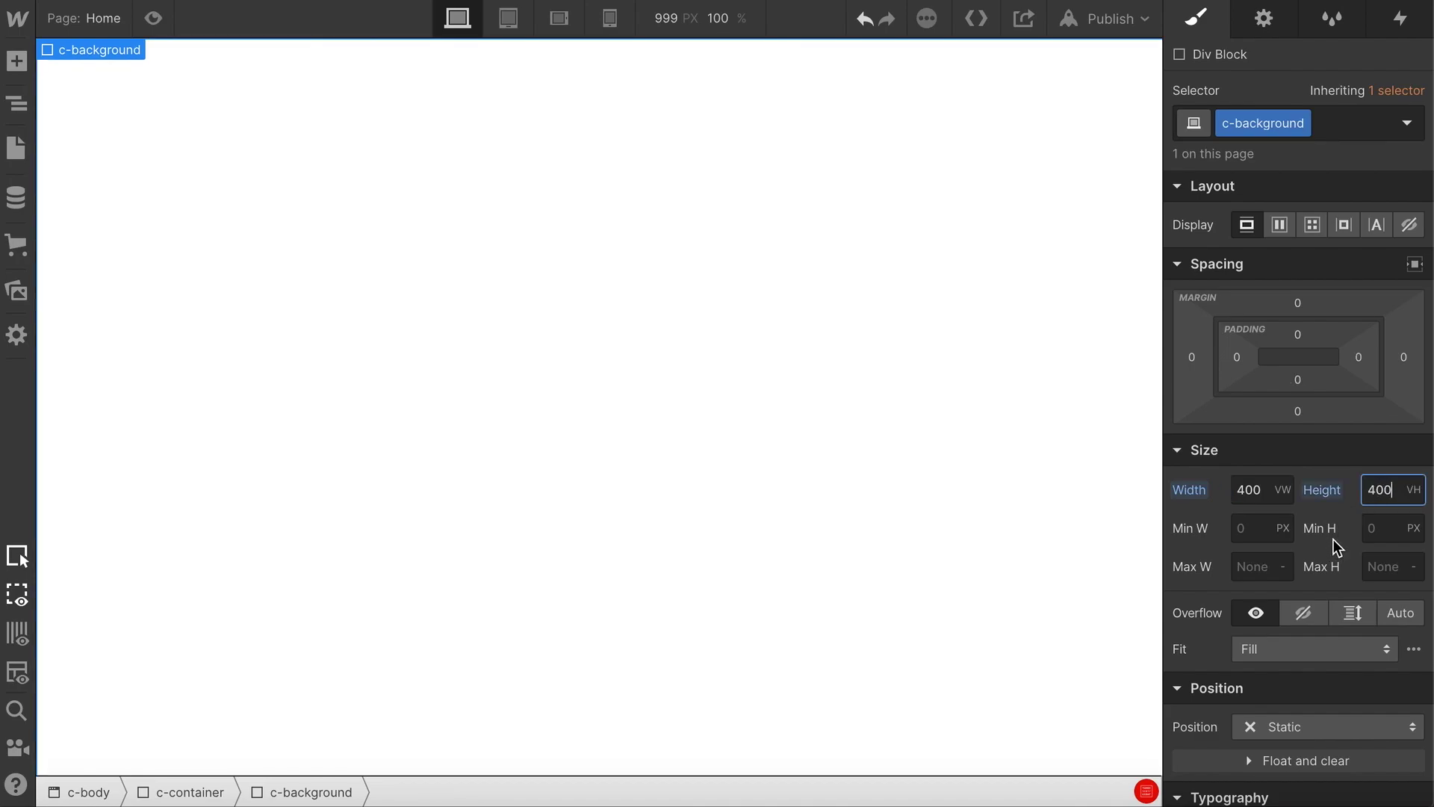
- Add a background image to c-background using the blueprint-grid.svg asset
{"action": "scroll", "coordinate": [1337, 582], "scroll_direction": "down", "scroll_amount": 3}
{"action": "scroll", "coordinate": [1337, 580], "scroll_direction": "down", "scroll_amount": 4}
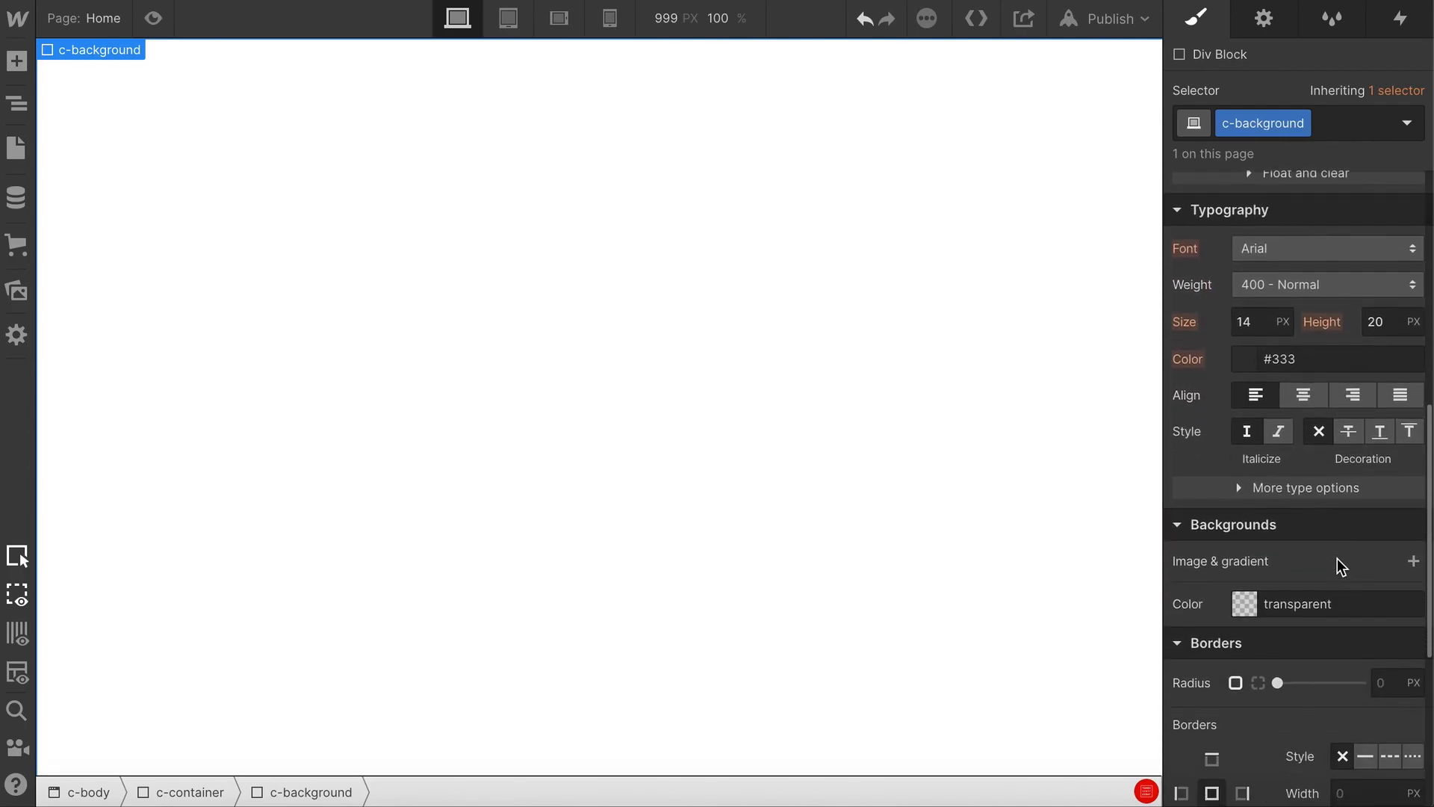
{"action": "left_click", "coordinate": [1413, 525]}
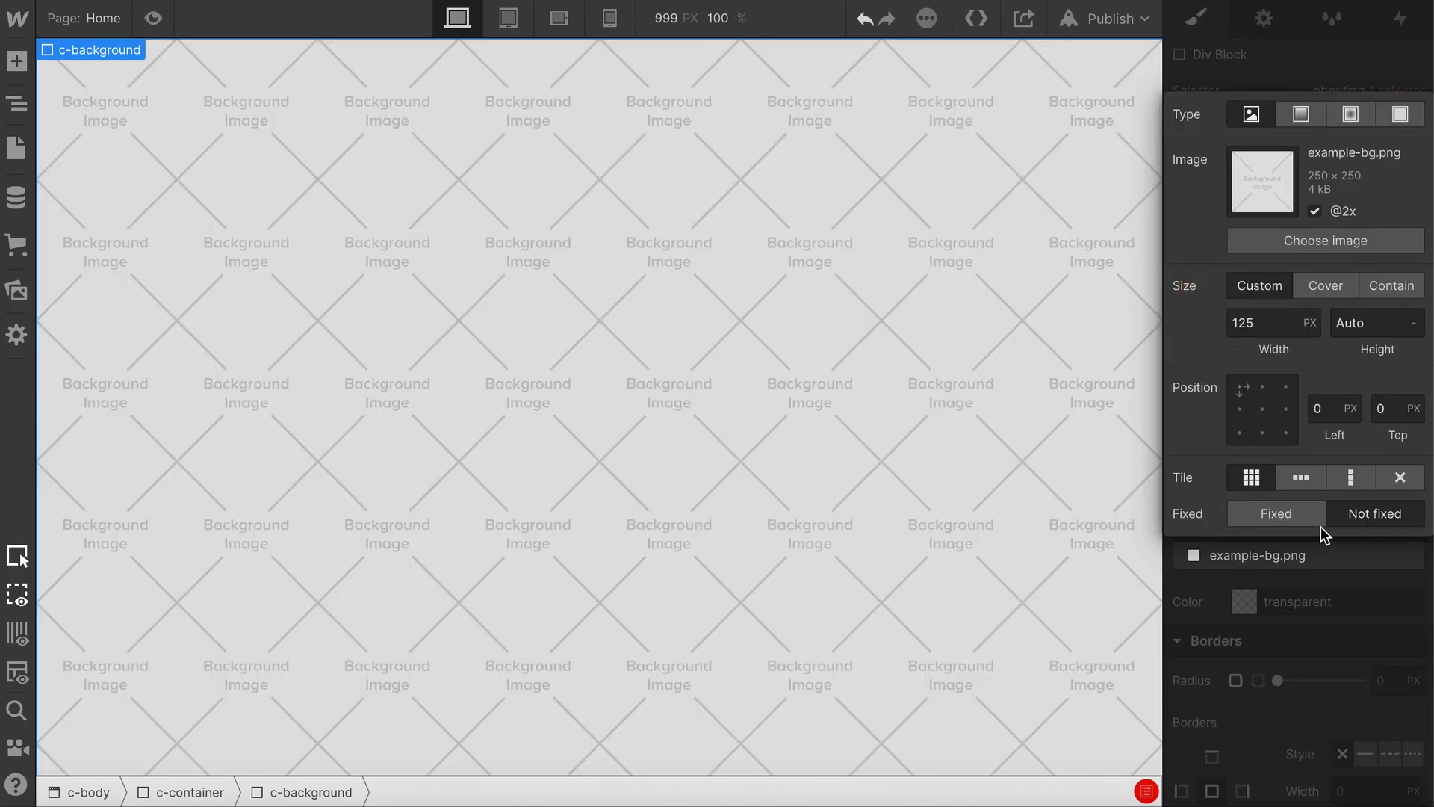
{"action": "left_click", "coordinate": [1296, 243]}
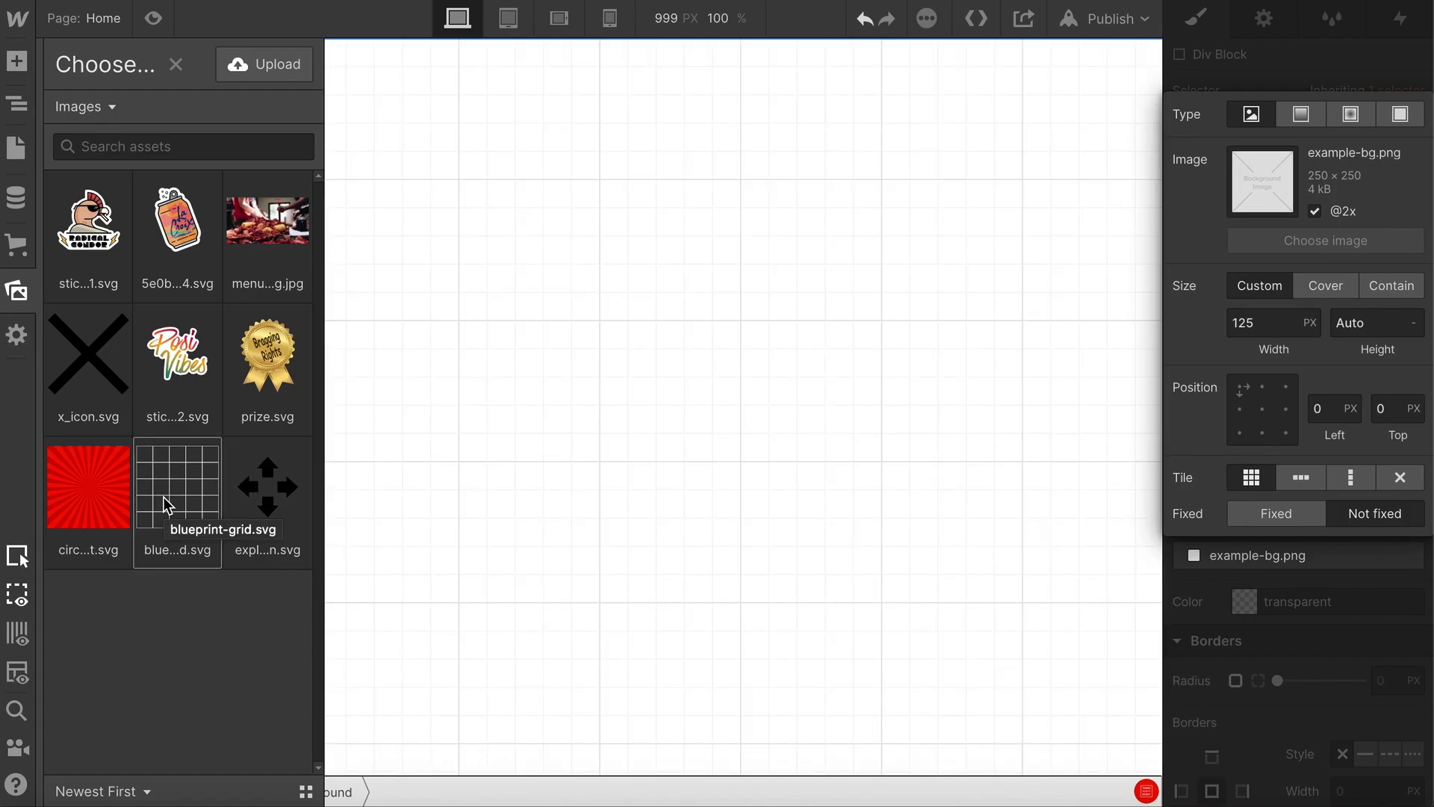
{"action": "left_click", "coordinate": [163, 496]}
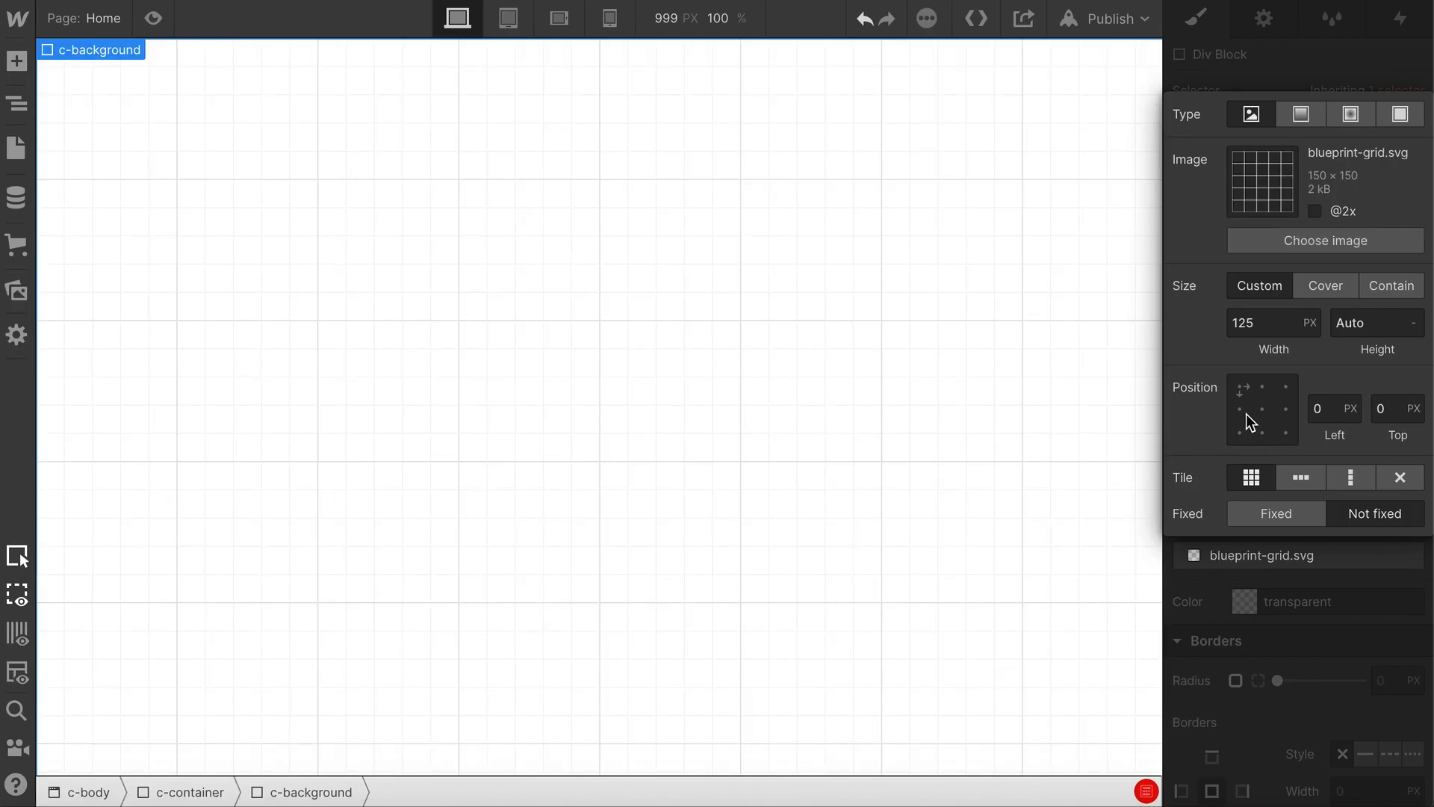
- Set the blueprint-grid.svg background's custom width to 25 VW and close its settings
{"action": "left_click", "coordinate": [1280, 324]}
{"action": "type", "text": "40"}
{"action": "key", "text": "BackSpace"}
{"action": "key", "text": "BackSpace"}
{"action": "type", "text": "25vw"}
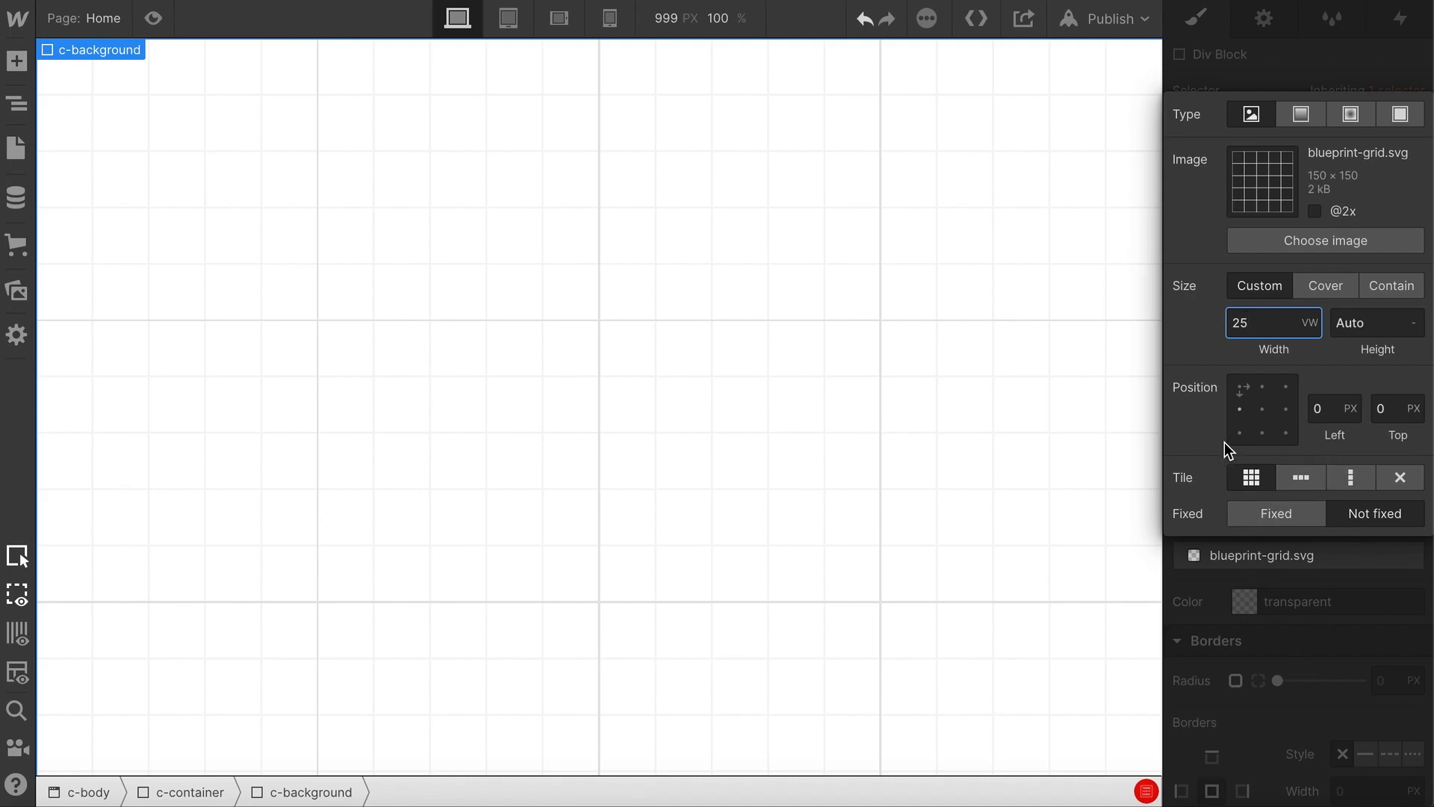
{"action": "left_click", "coordinate": [1293, 657]}
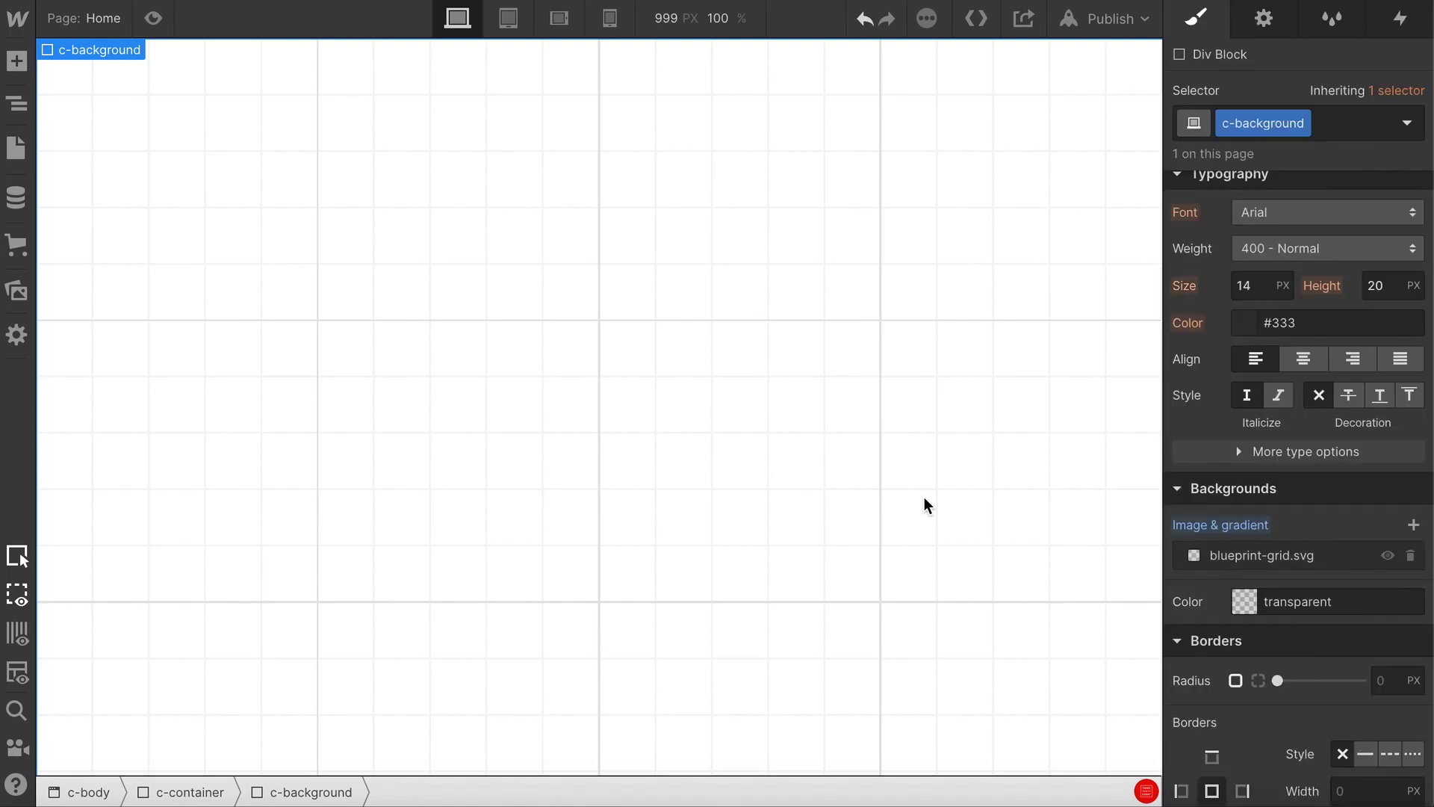
- Examine how the grid background extends vertically and horizontally across the scrollable container
{"action": "scroll", "coordinate": [926, 423], "scroll_direction": "down", "scroll_amount": 11}
{"action": "scroll", "coordinate": [926, 423], "scroll_direction": "right", "scroll_amount": 1}
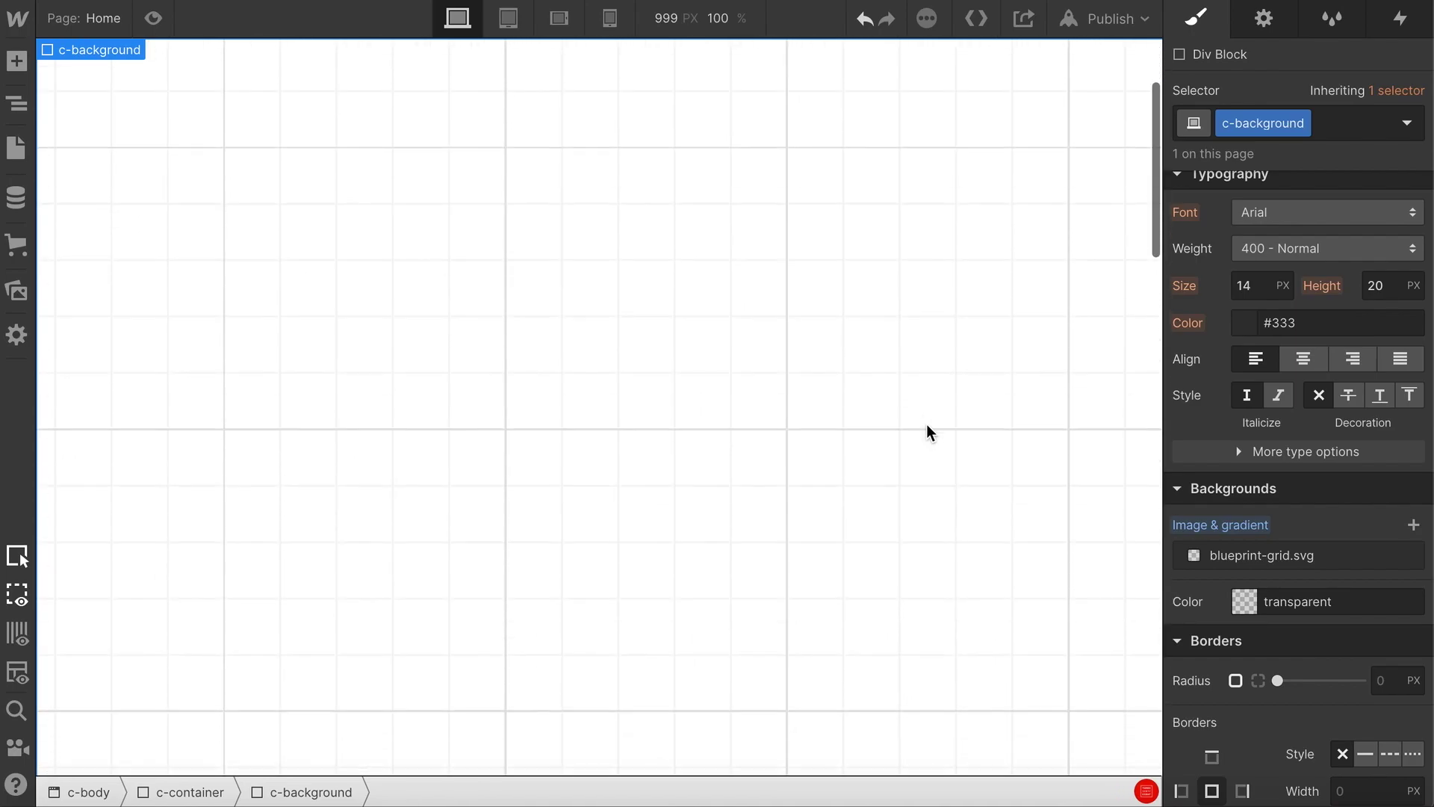
{"action": "scroll", "coordinate": [926, 412], "scroll_direction": "down", "scroll_amount": 8}
{"action": "scroll", "coordinate": [926, 412], "scroll_direction": "right", "scroll_amount": 5}
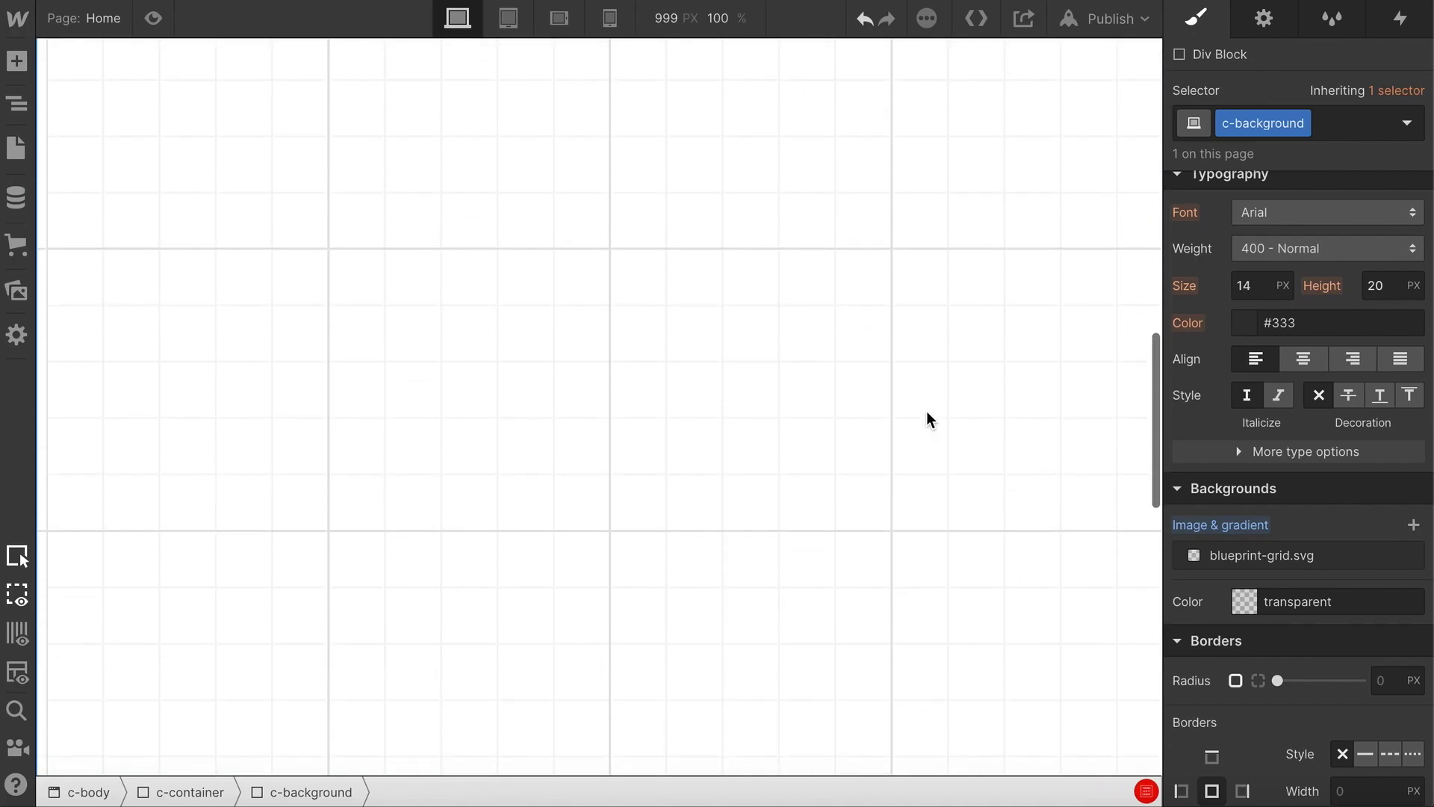
{"action": "scroll", "coordinate": [926, 410], "scroll_direction": "right", "scroll_amount": 10}
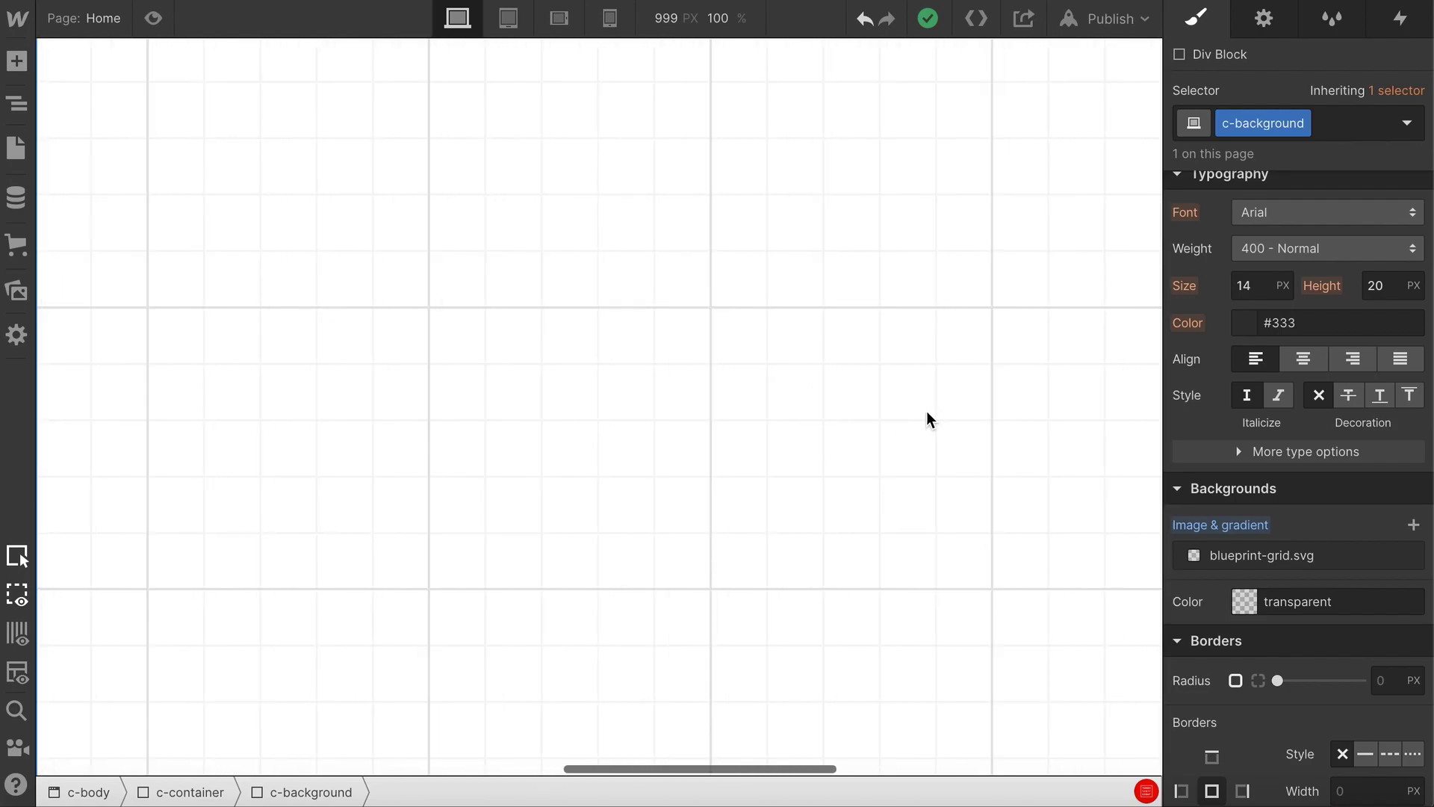
{"action": "scroll", "coordinate": [926, 411], "scroll_direction": "right", "scroll_amount": 6}
{"action": "scroll", "coordinate": [926, 410], "scroll_direction": "up", "scroll_amount": 4}
{"action": "scroll", "coordinate": [926, 411], "scroll_direction": "up", "scroll_amount": 3}
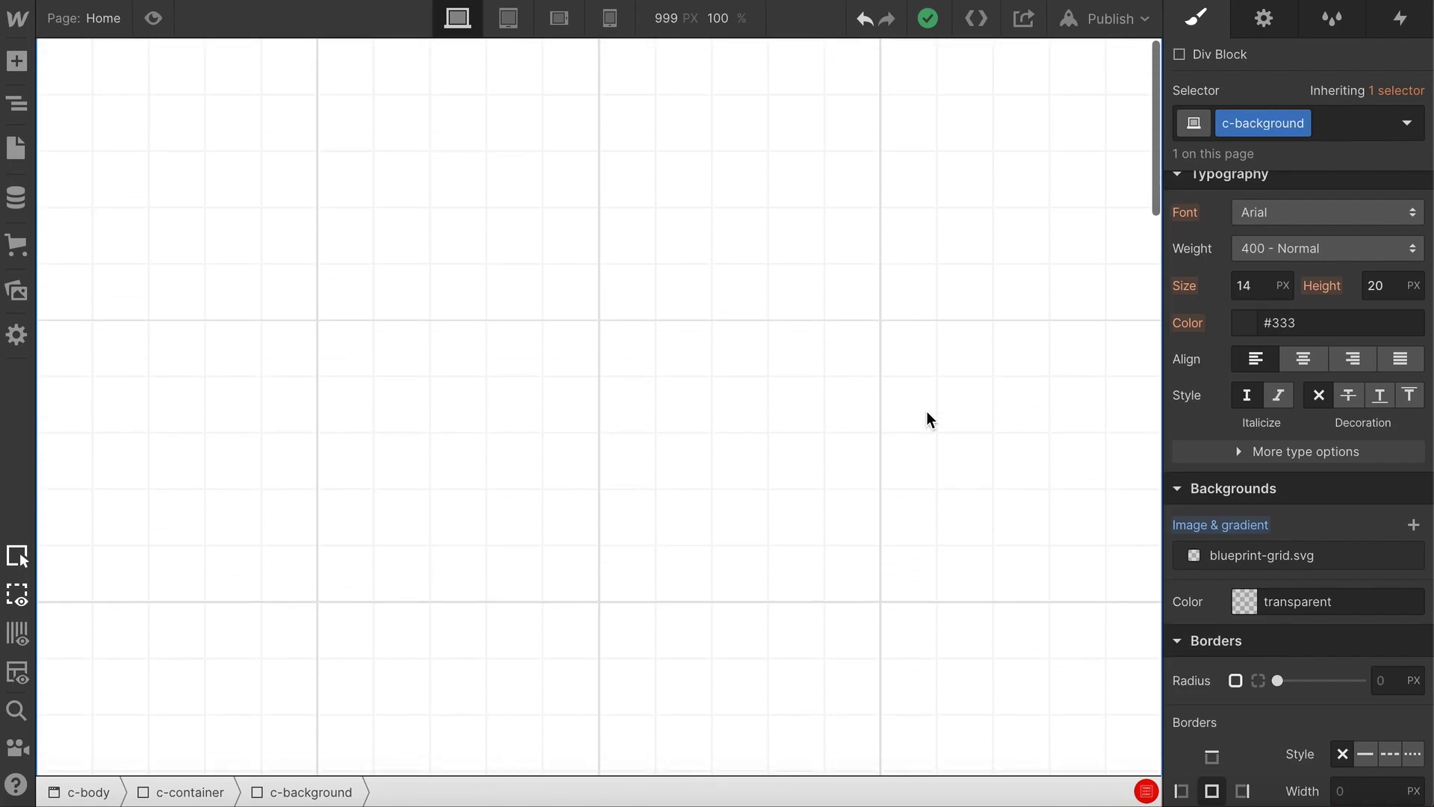
{"action": "scroll", "coordinate": [926, 411], "scroll_direction": "left", "scroll_amount": 6}
{"action": "scroll", "coordinate": [926, 418], "scroll_direction": "left", "scroll_amount": 10}
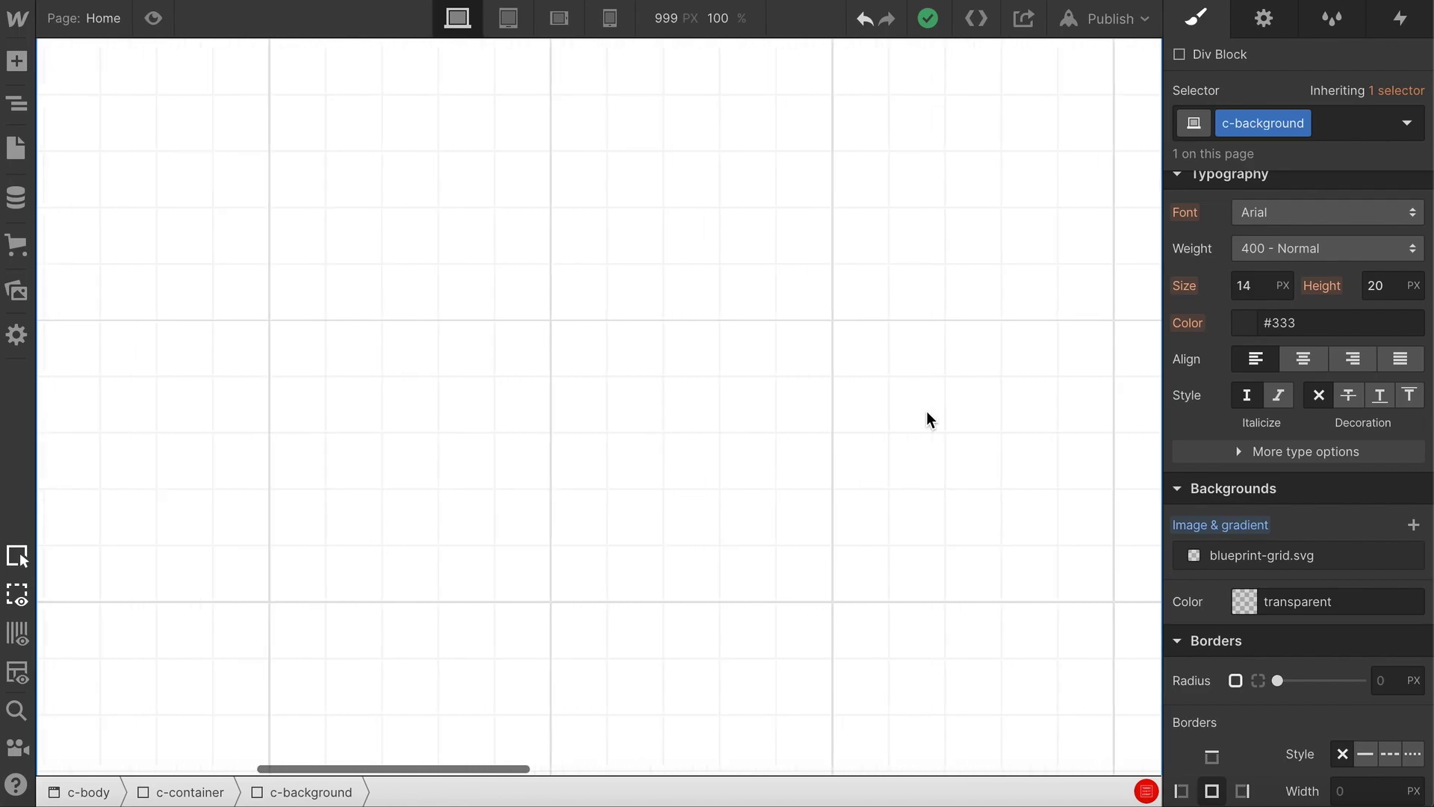
- Duplicate the c-background div inside c-container
{"action": "left_click", "coordinate": [17, 103]}
{"action": "left_click", "coordinate": [590, 177]}
{"action": "right_click", "coordinate": [409, 166]}
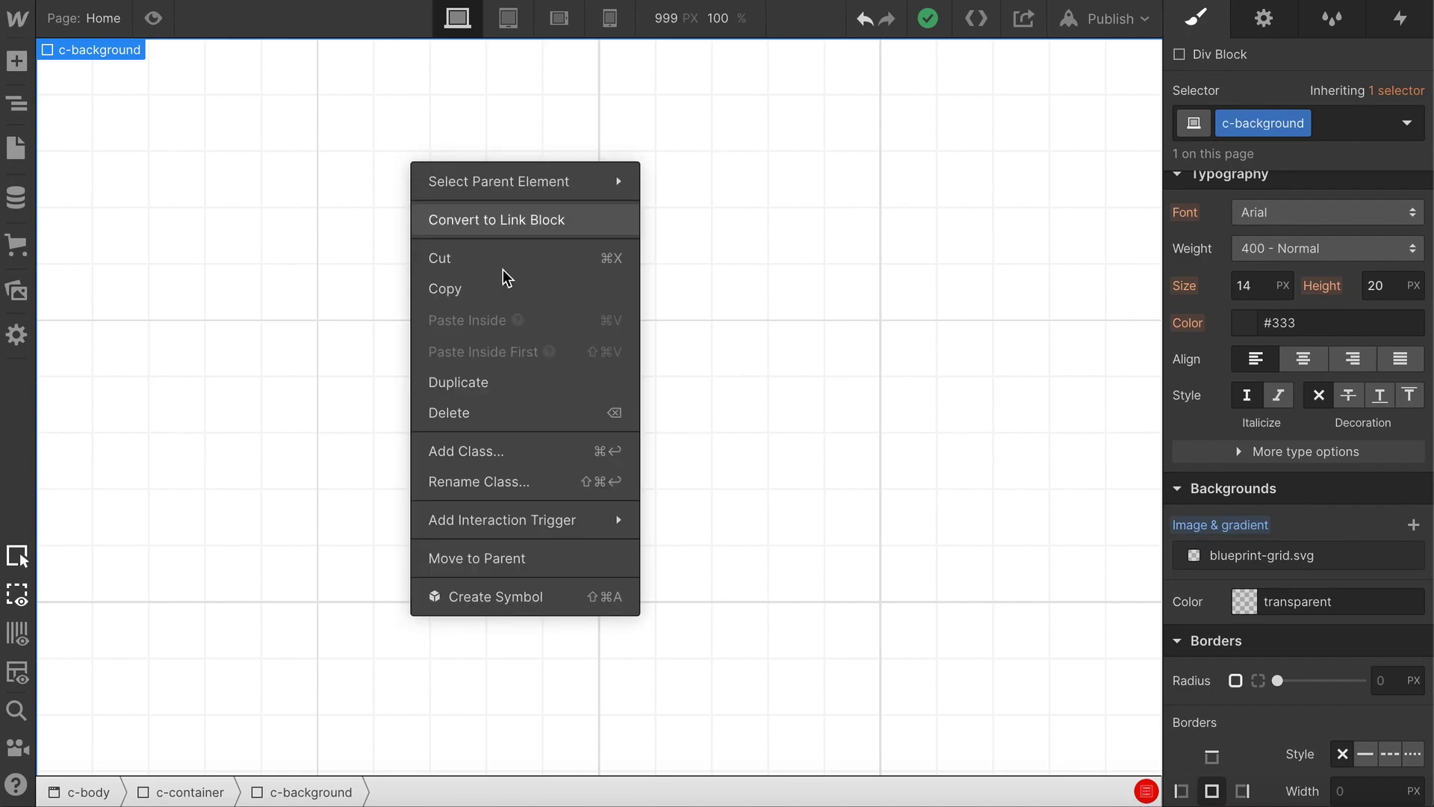
{"action": "left_click", "coordinate": [457, 383]}
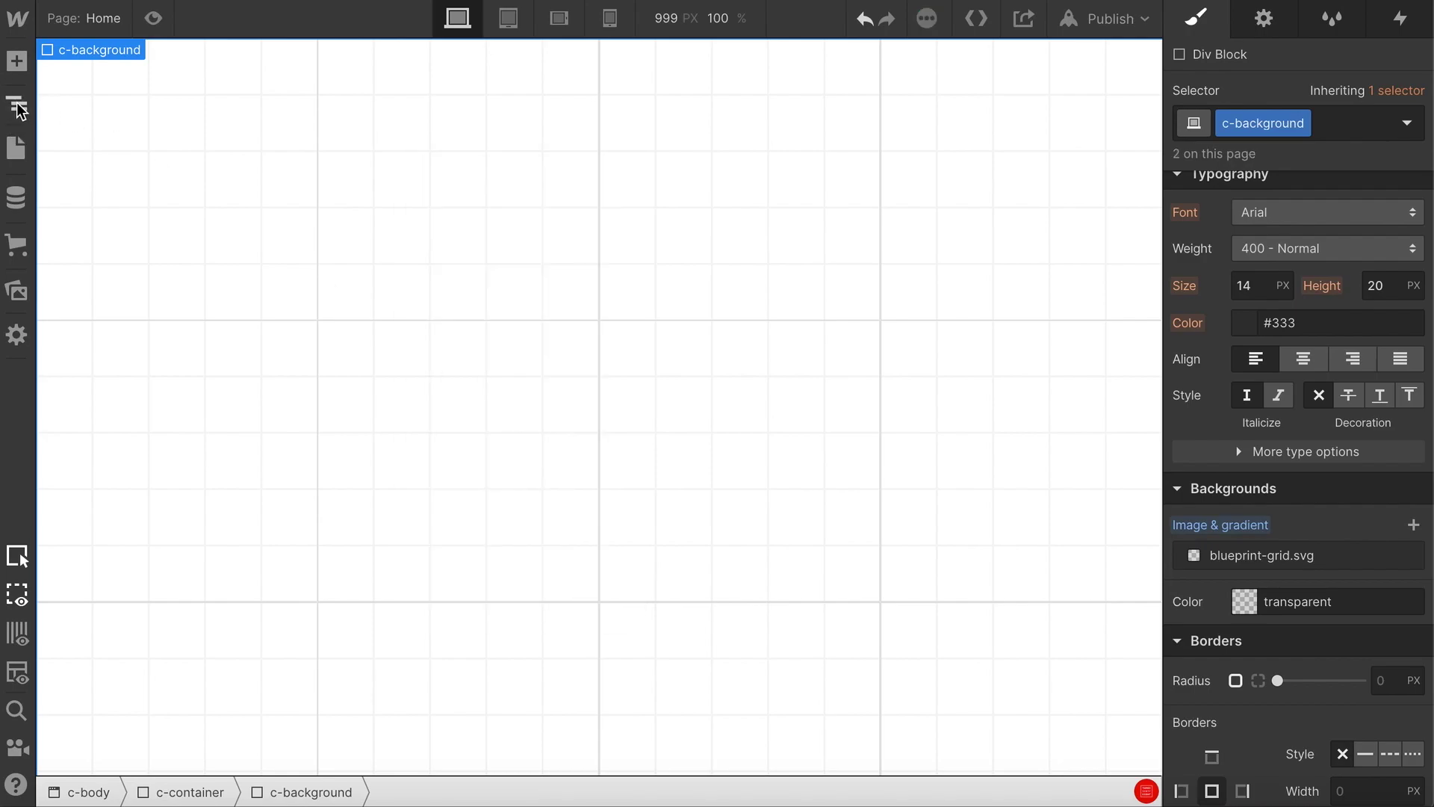
- Duplicate the class of the second c-background div and name the copy c-stickers
{"action": "left_click", "coordinate": [16, 104]}
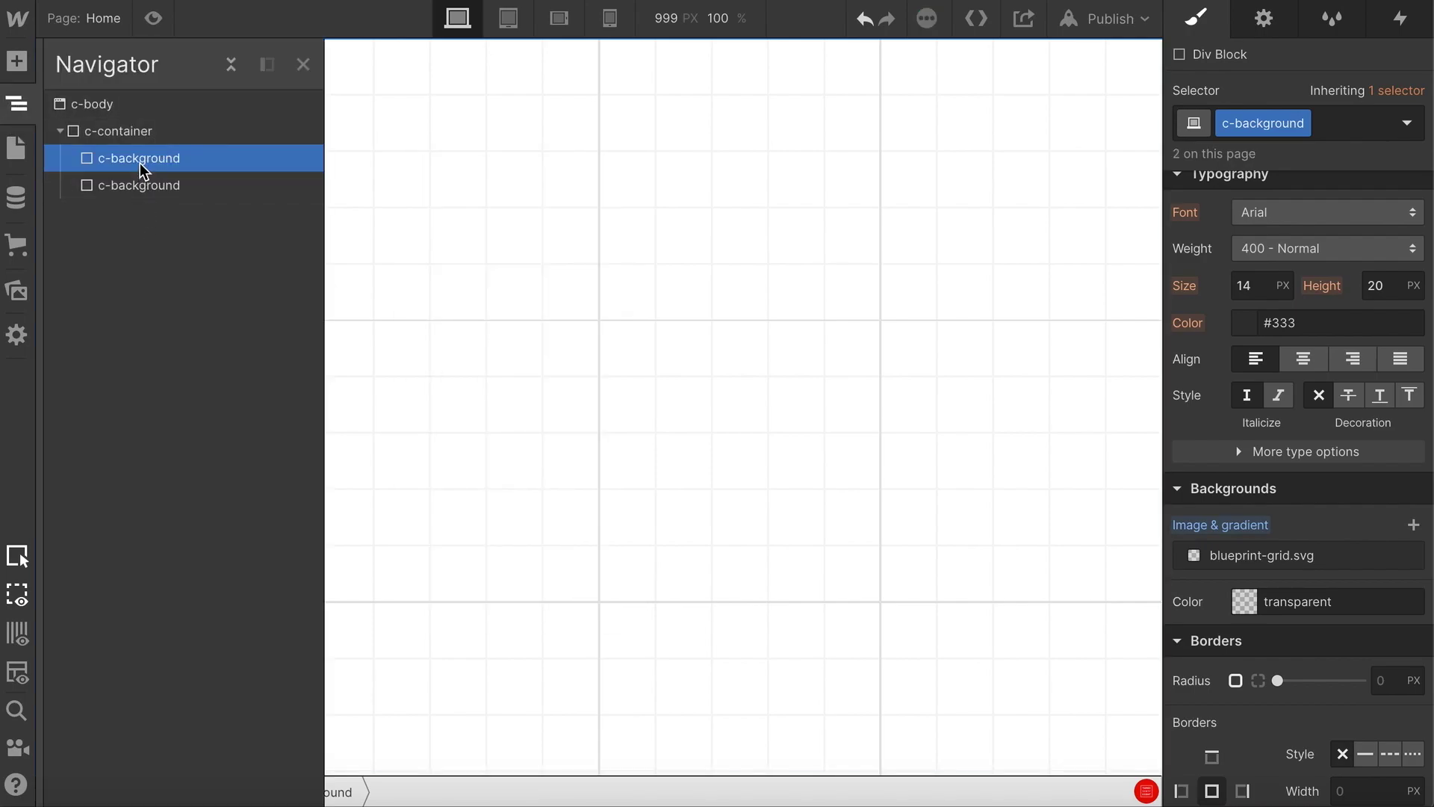
{"action": "left_click", "coordinate": [166, 184]}
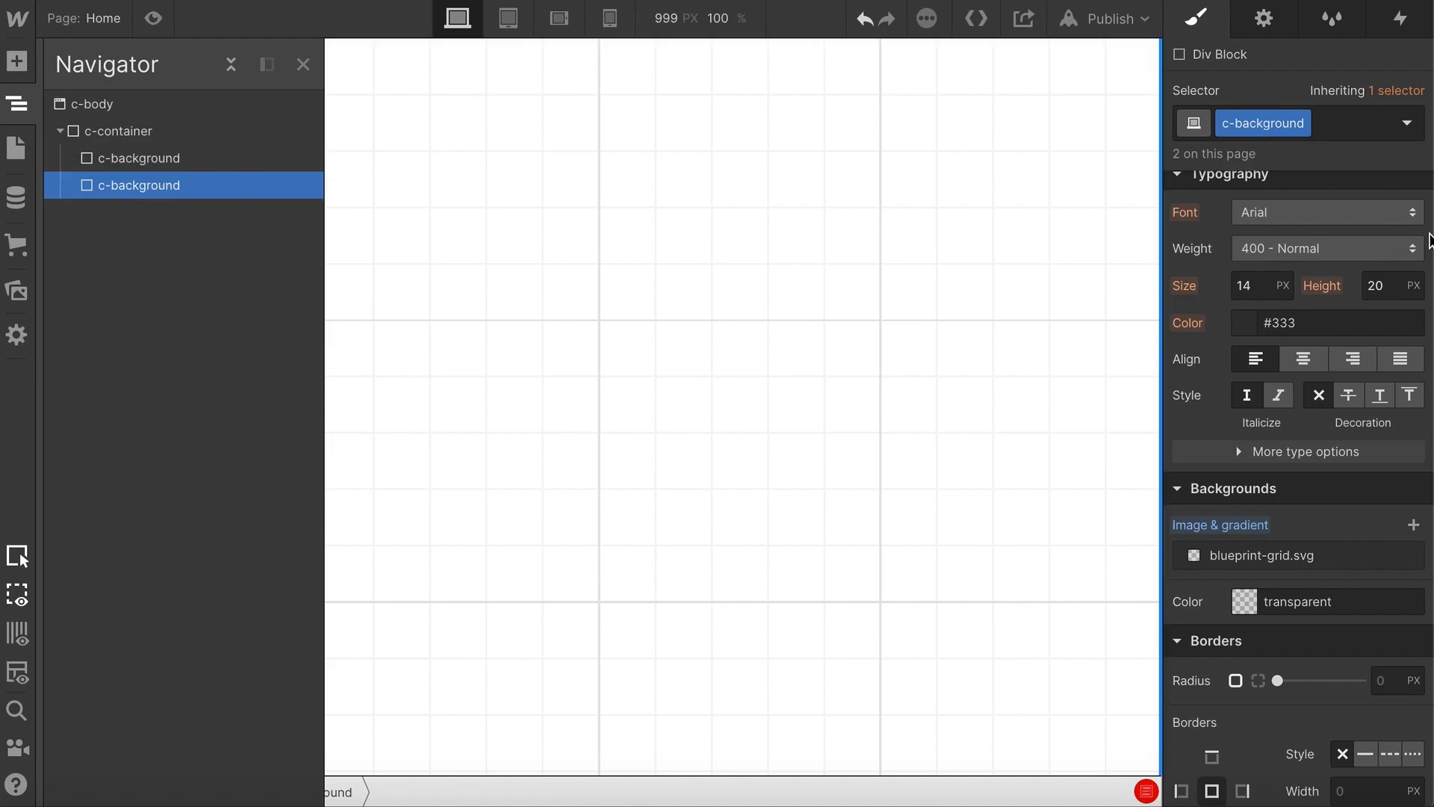
{"action": "left_click", "coordinate": [1303, 124]}
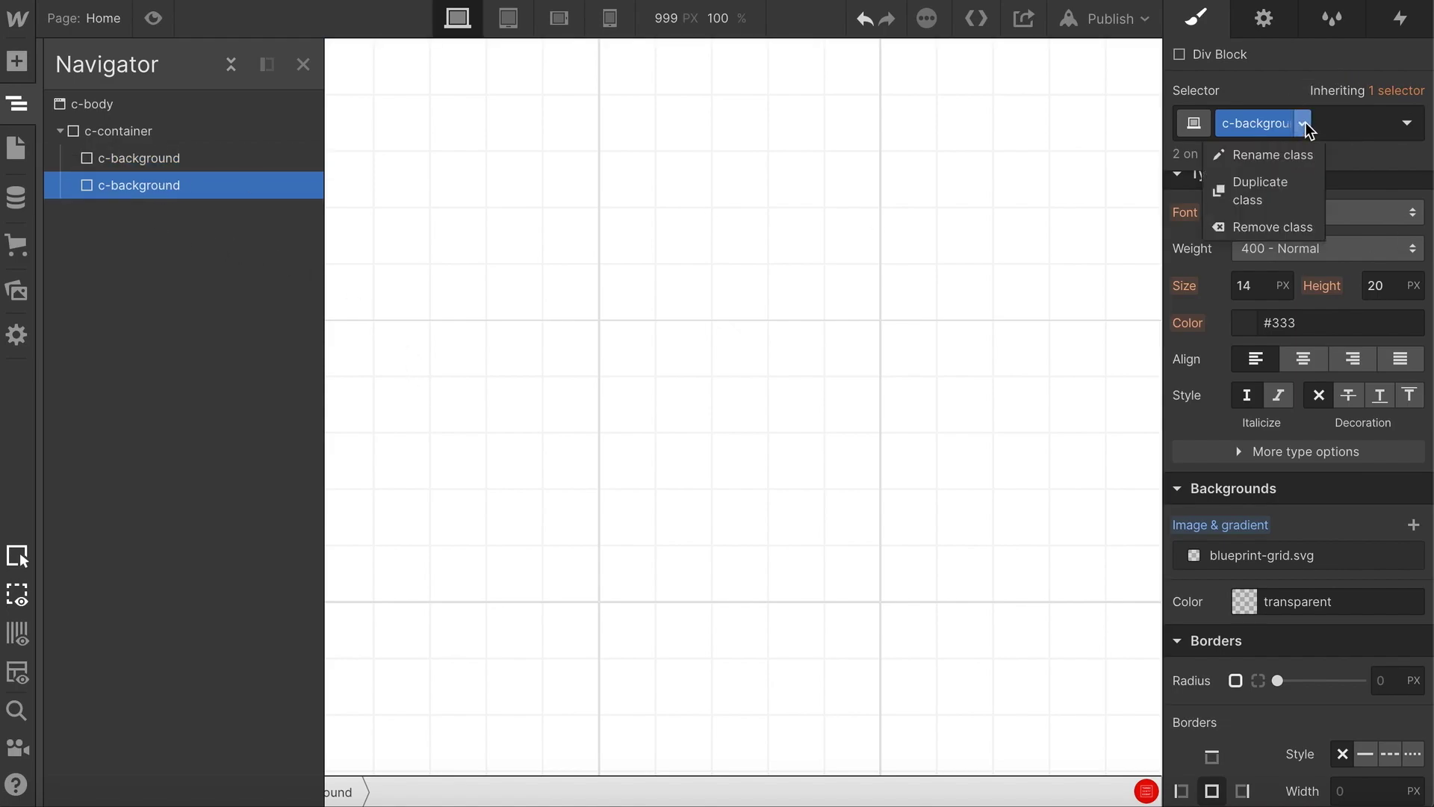
{"action": "left_click", "coordinate": [1271, 184]}
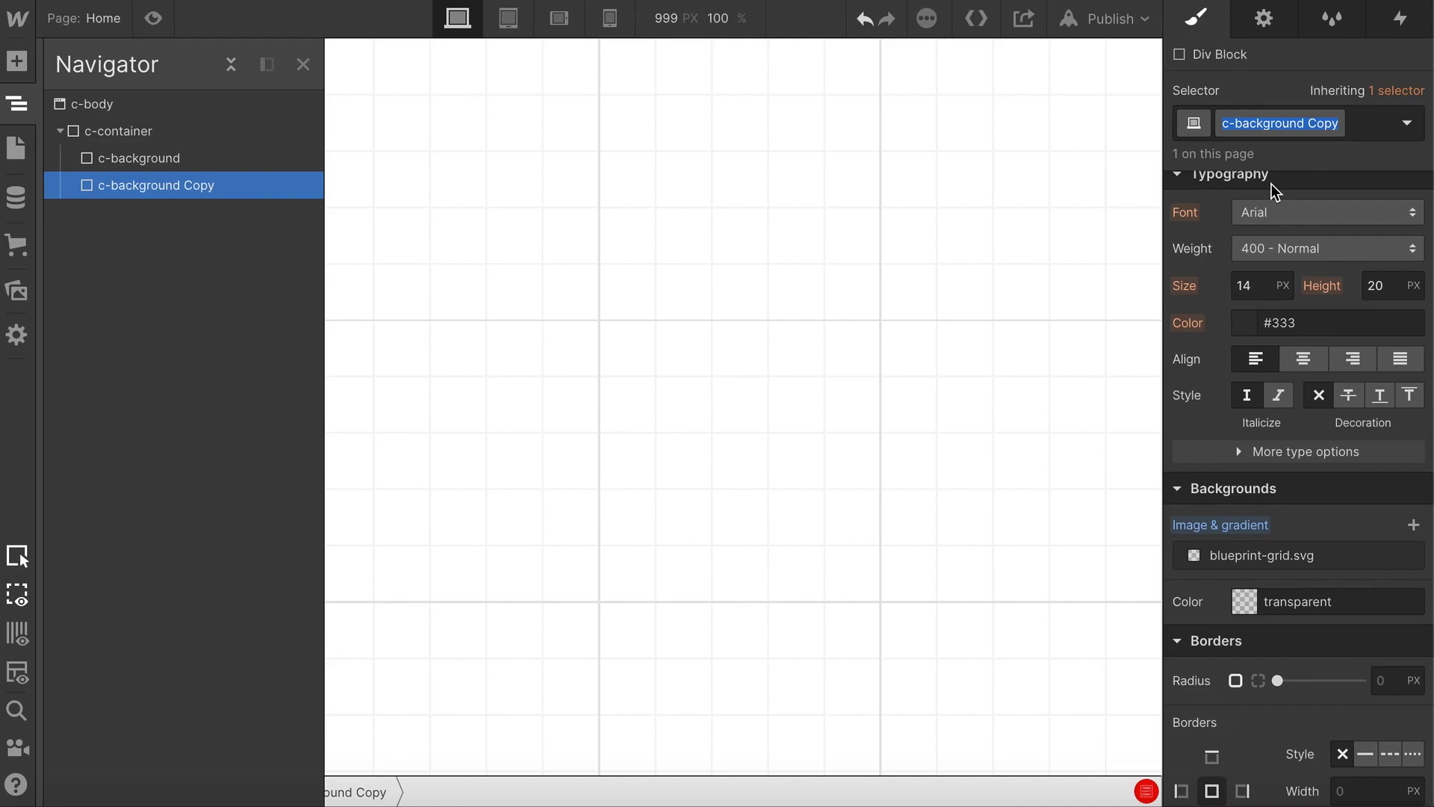
{"action": "type", "text": "c-stickers"}
{"action": "key", "text": "Return"}
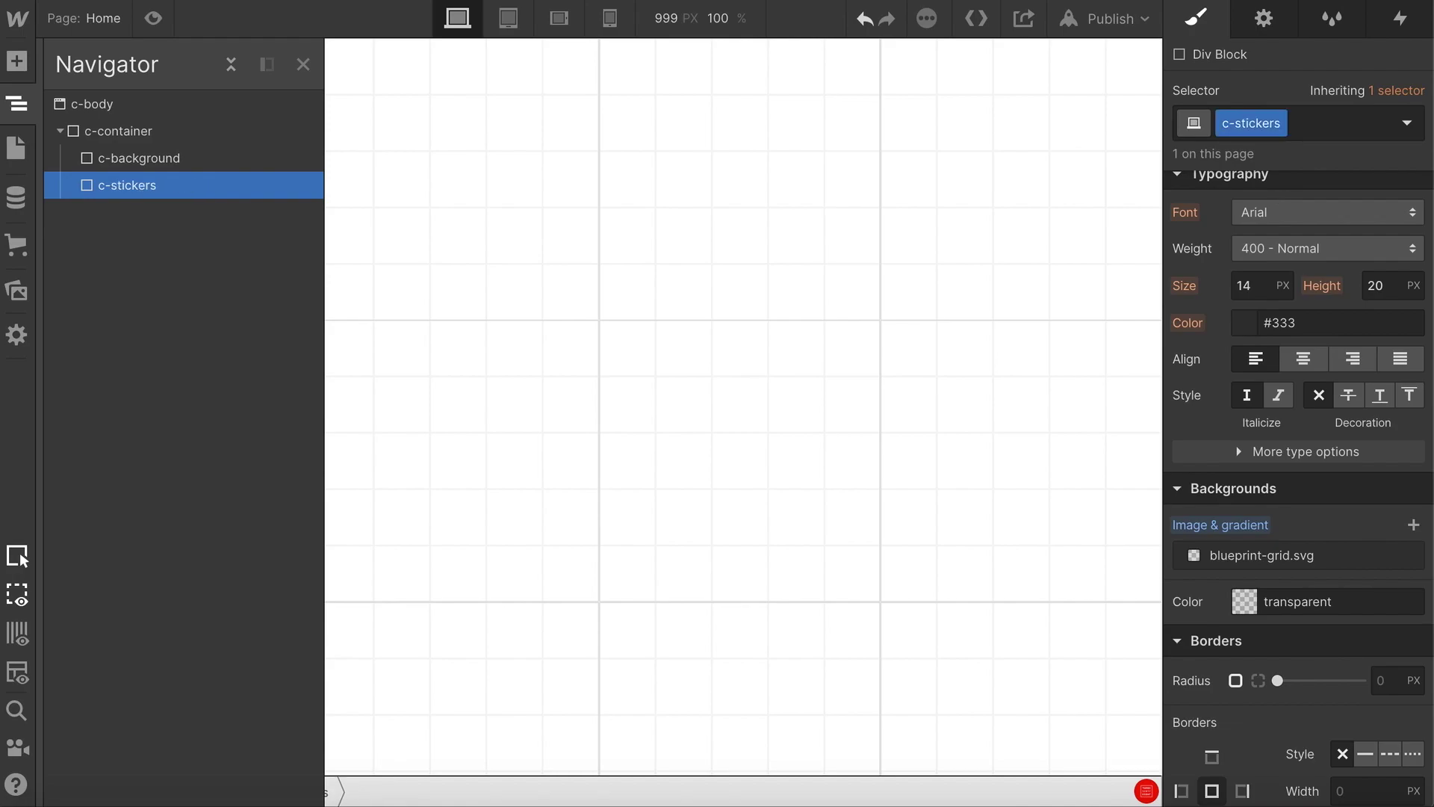
- Remove the blueprint-grid.svg background image from the c-stickers class
{"action": "scroll", "coordinate": [1284, 520], "scroll_direction": "down", "scroll_amount": 2}
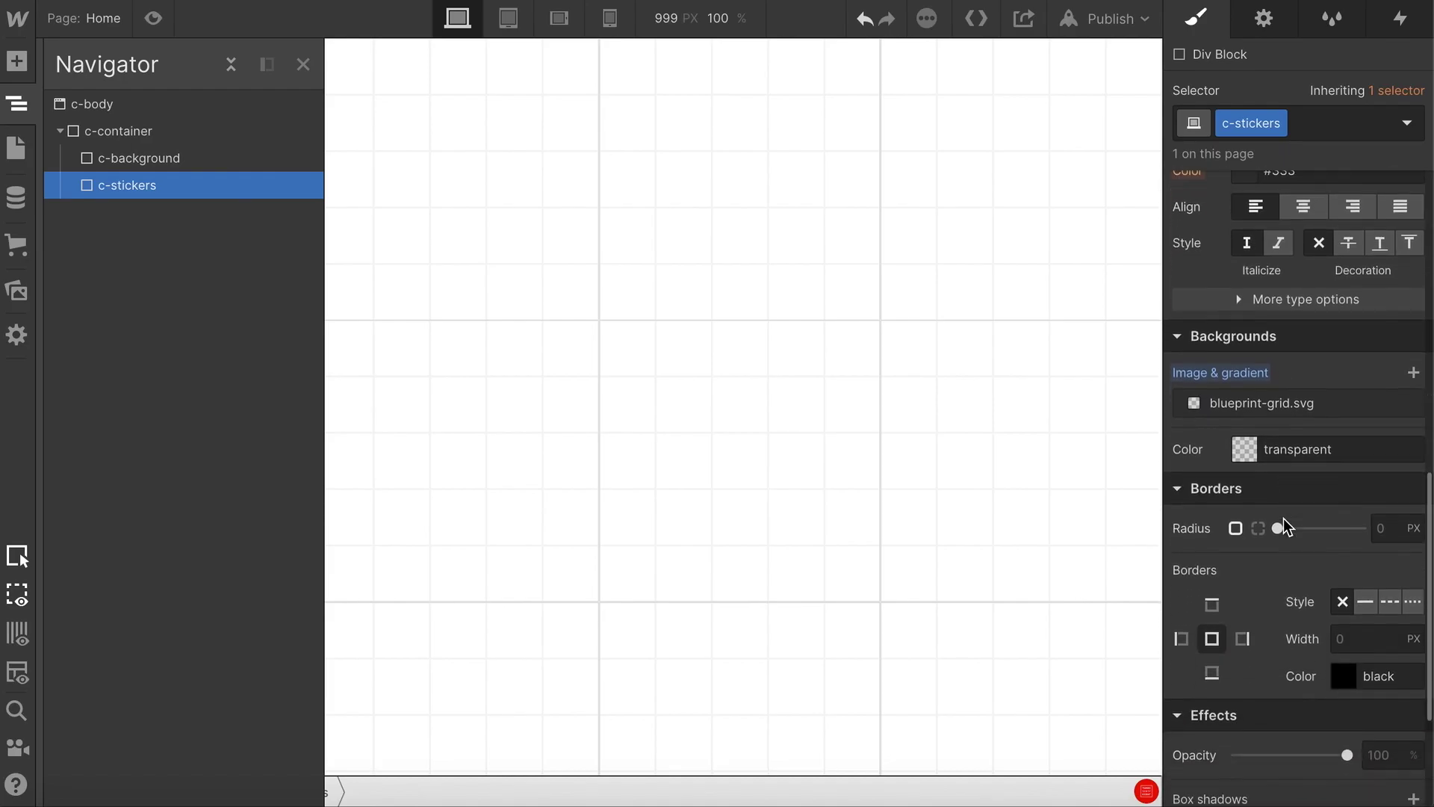
{"action": "left_click", "coordinate": [1239, 363]}
{"action": "left_click", "coordinate": [1239, 405]}
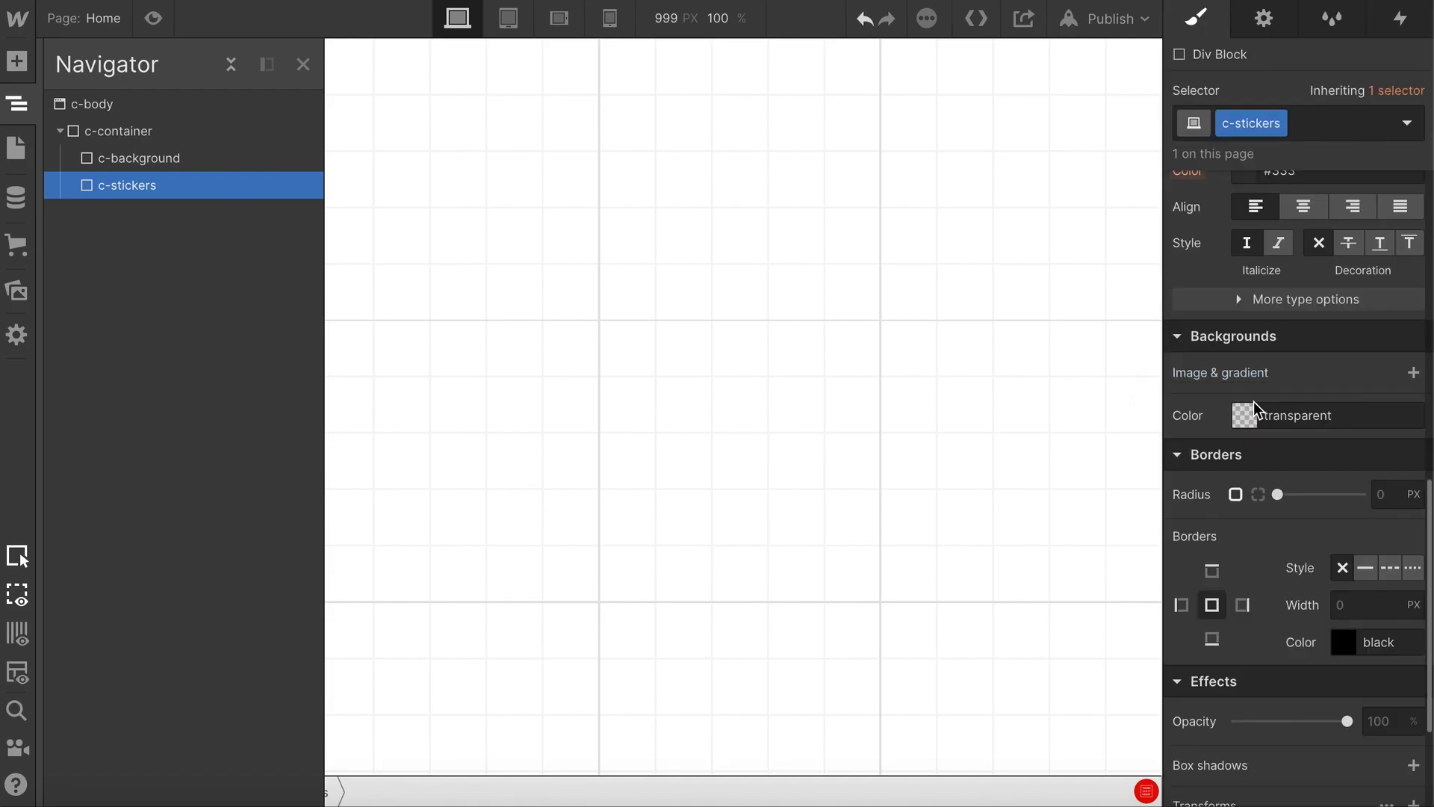
- Give the c-stickers div a solid black border 2 px wide on all sides
{"action": "scroll", "coordinate": [1312, 397], "scroll_direction": "down", "scroll_amount": 2}
{"action": "left_click", "coordinate": [1344, 420]}
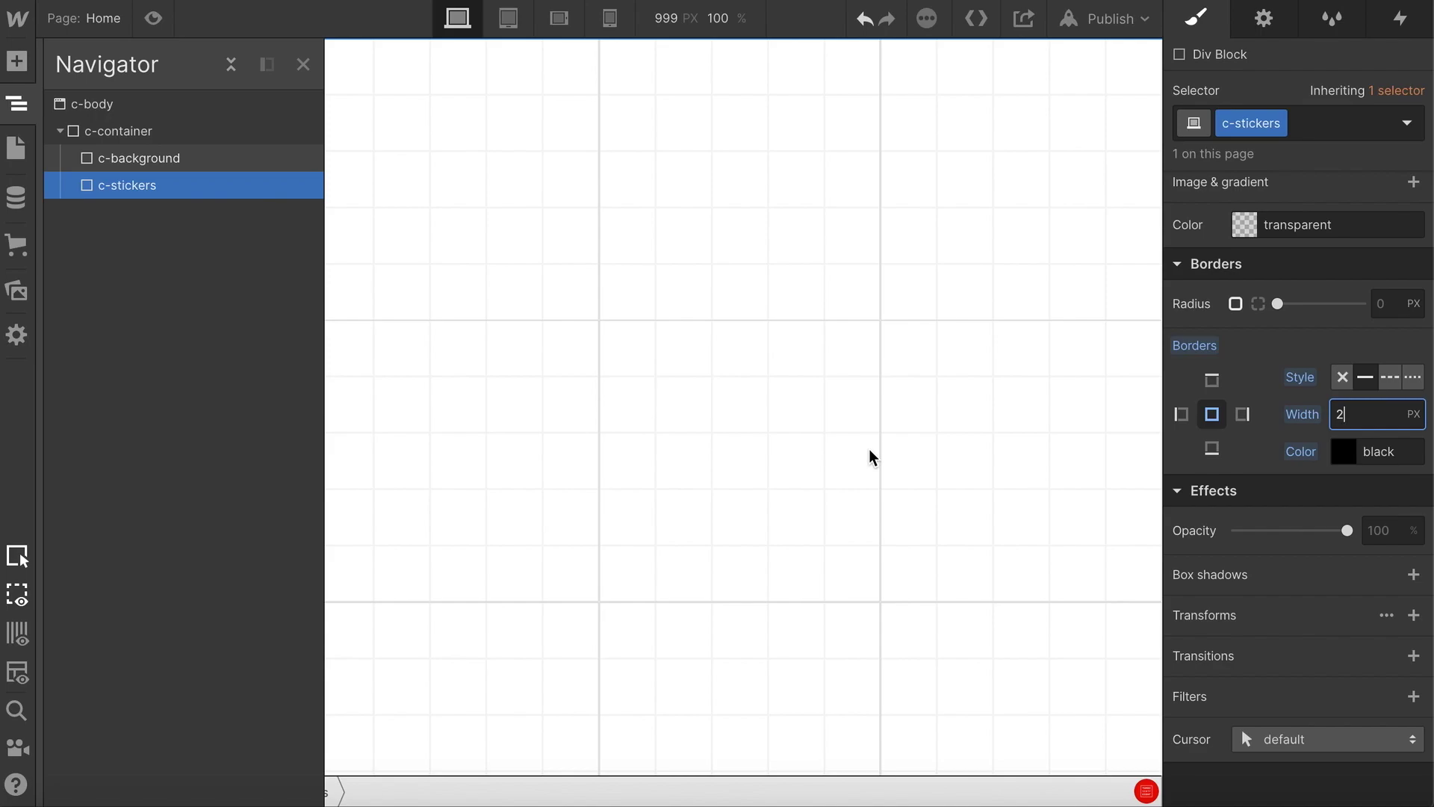
{"action": "scroll", "coordinate": [1342, 318], "scroll_direction": "up", "scroll_amount": 7}
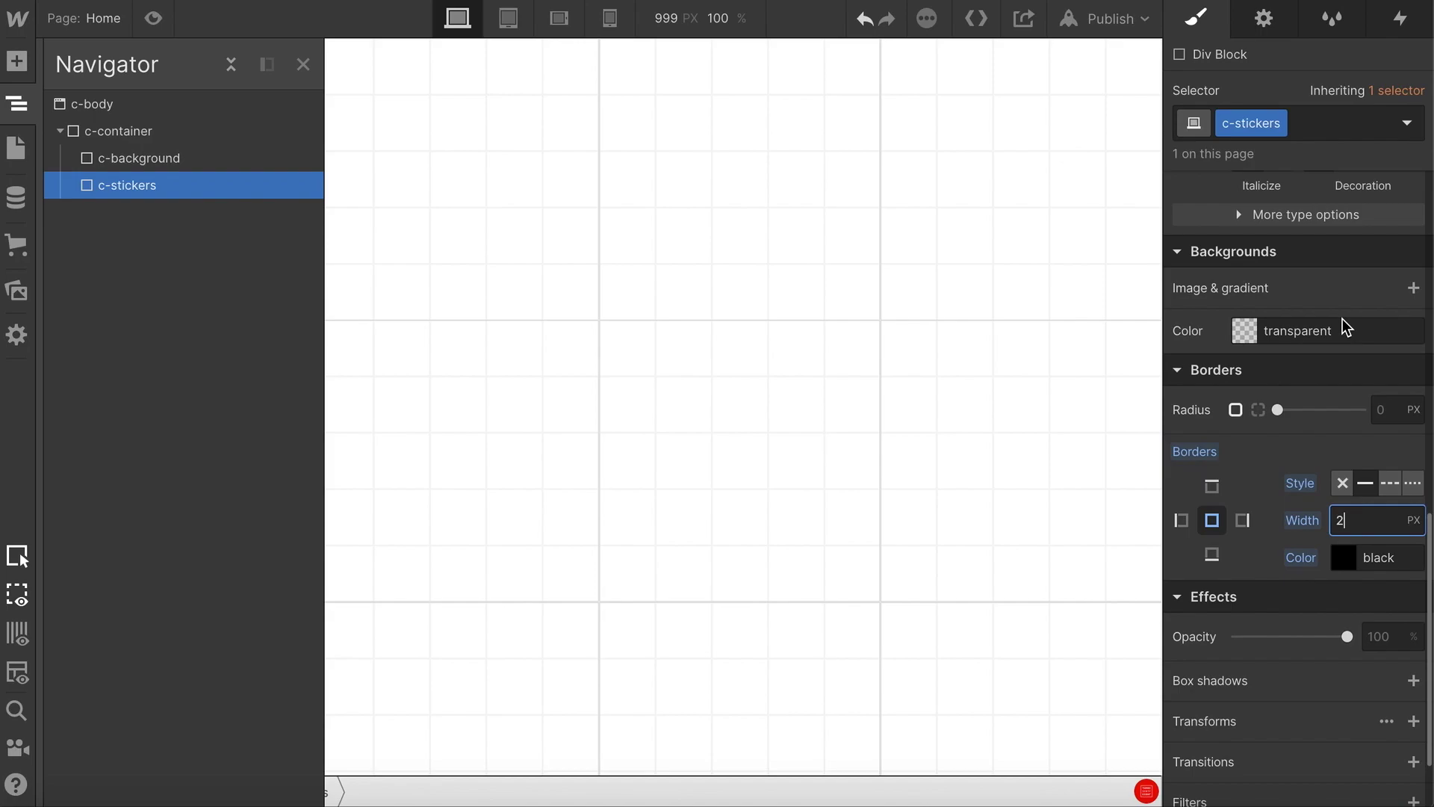
{"action": "scroll", "coordinate": [1342, 318], "scroll_direction": "up", "scroll_amount": 2}
{"action": "scroll", "coordinate": [1342, 318], "scroll_direction": "down", "scroll_amount": 2}
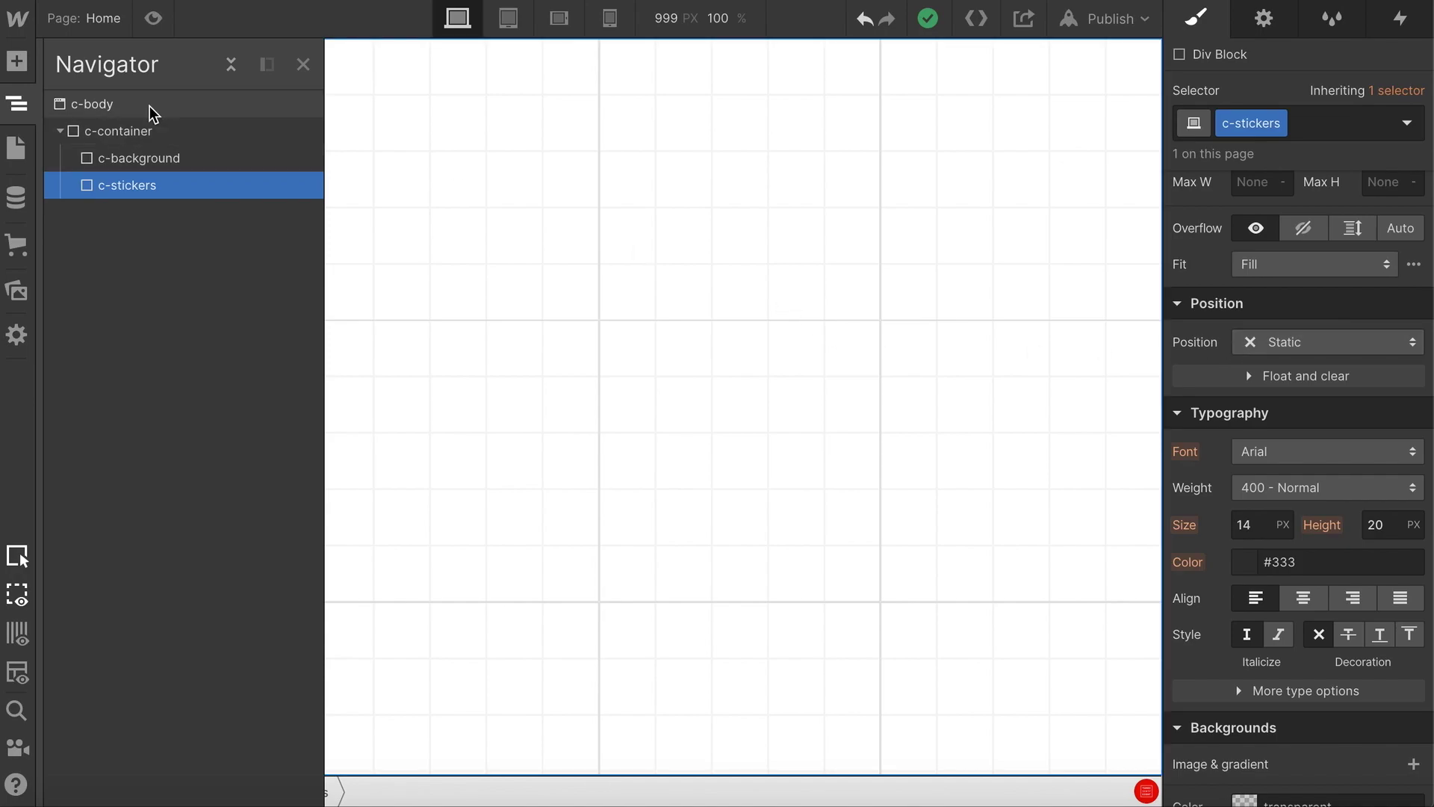
- Set the c-container div's position to Relative
{"action": "left_click", "coordinate": [139, 129]}
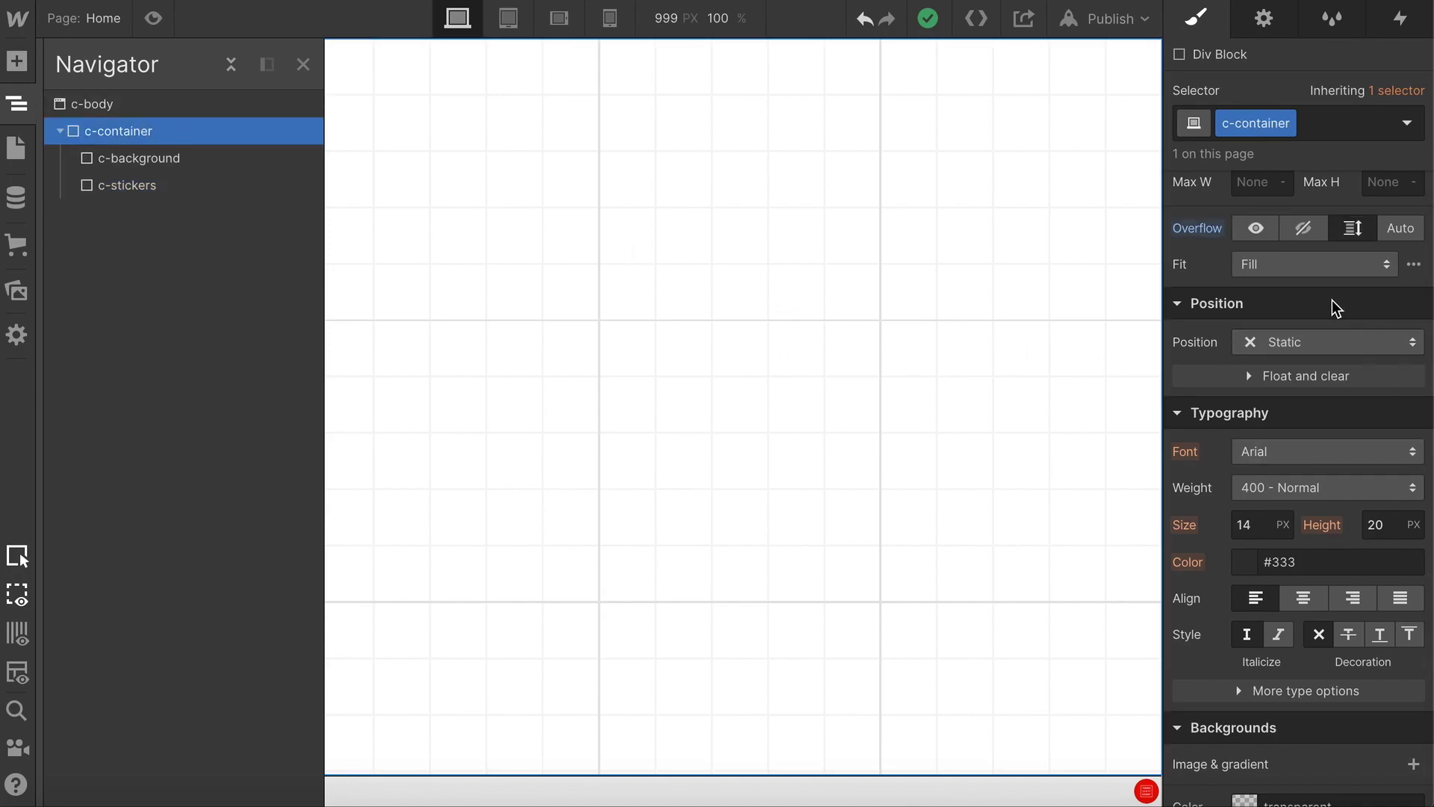
{"action": "left_click", "coordinate": [1266, 350]}
{"action": "left_click", "coordinate": [1285, 369]}
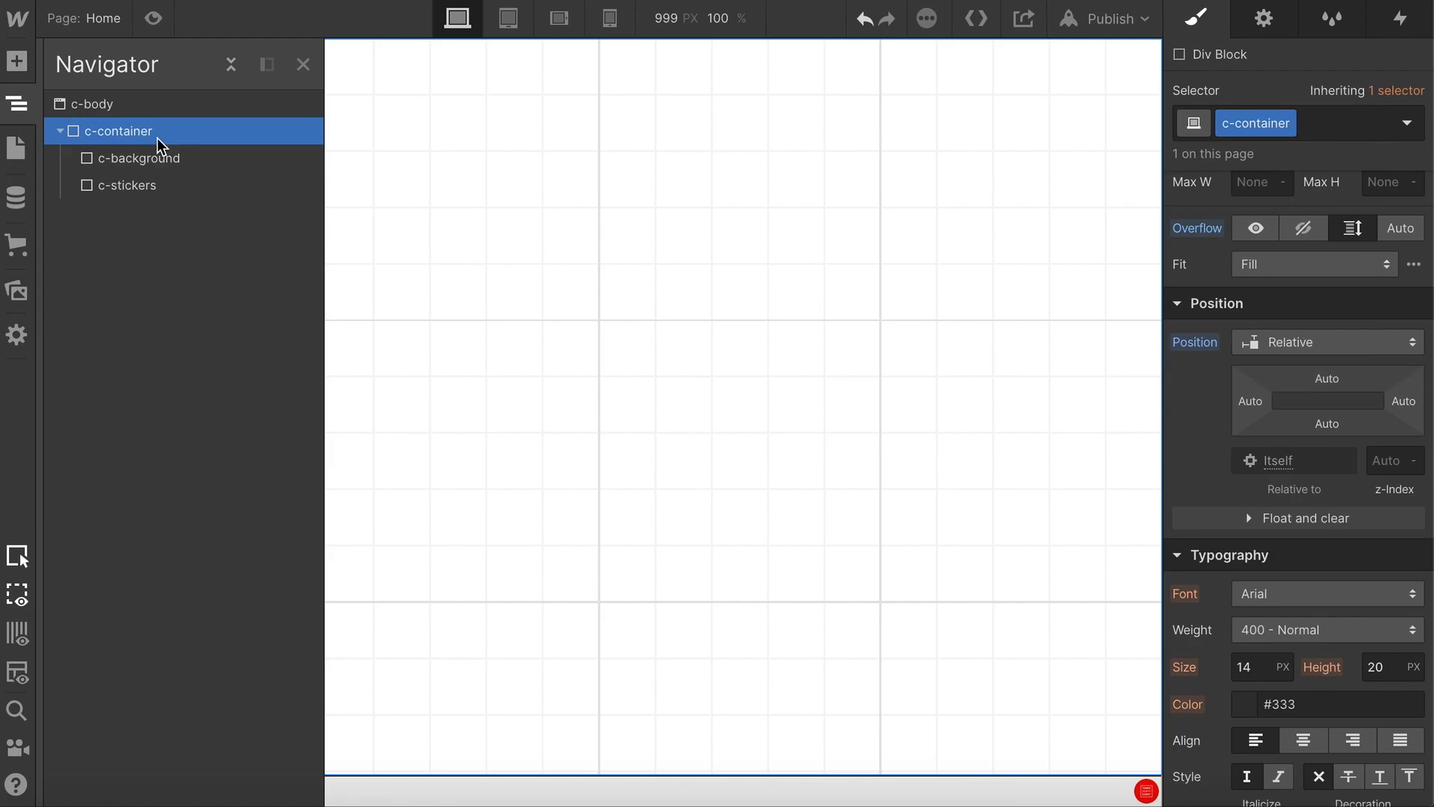
- Set the c-background div's position to Absolute
{"action": "left_click", "coordinate": [160, 158]}
{"action": "left_click", "coordinate": [1319, 343]}
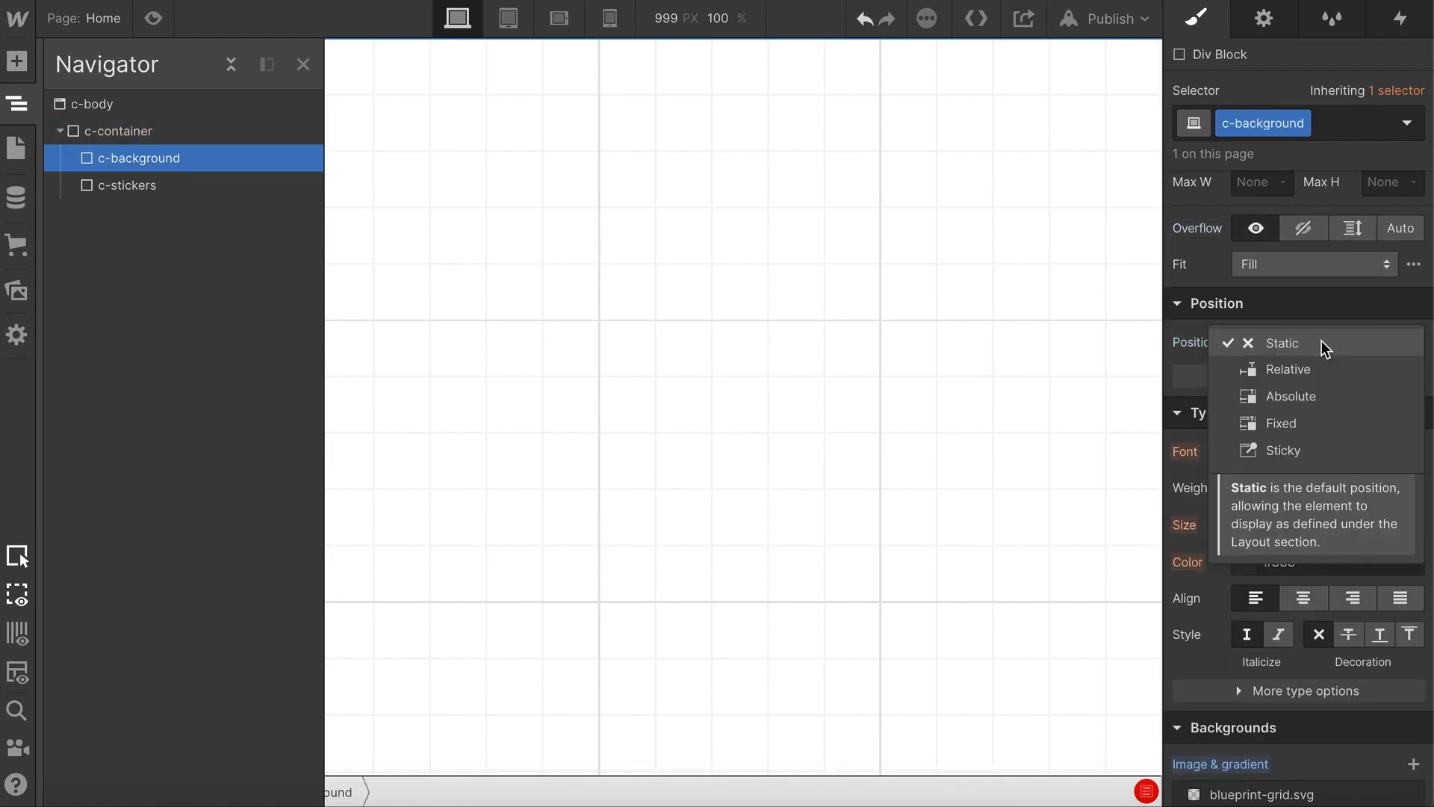
{"action": "left_click", "coordinate": [1281, 396]}
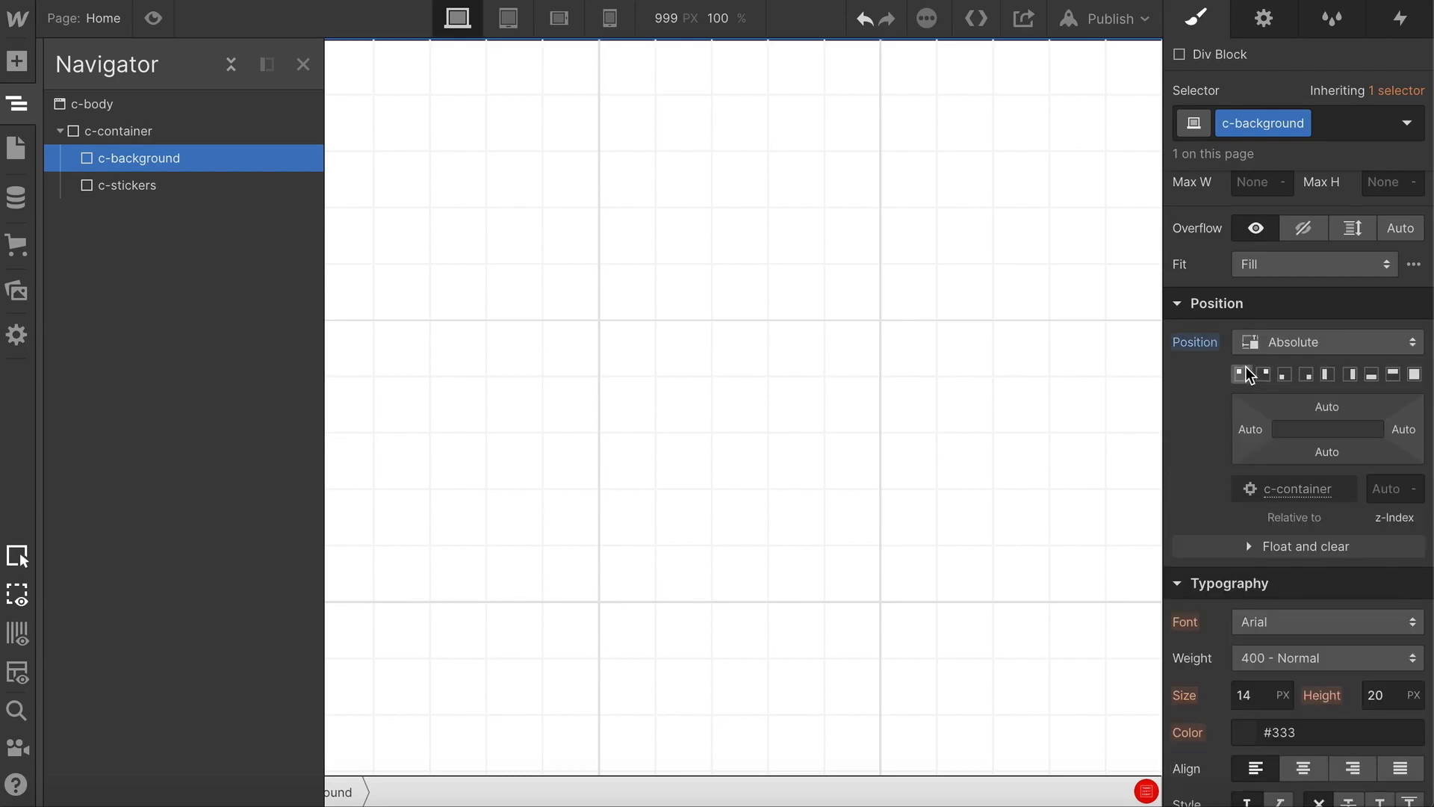
- Anchor the c-background div to its parent's top-left corner, and make c-stickers Absolute with the same top-left anchor
{"action": "left_click", "coordinate": [1241, 374]}
{"action": "left_click", "coordinate": [123, 192]}
{"action": "left_click", "coordinate": [1293, 341]}
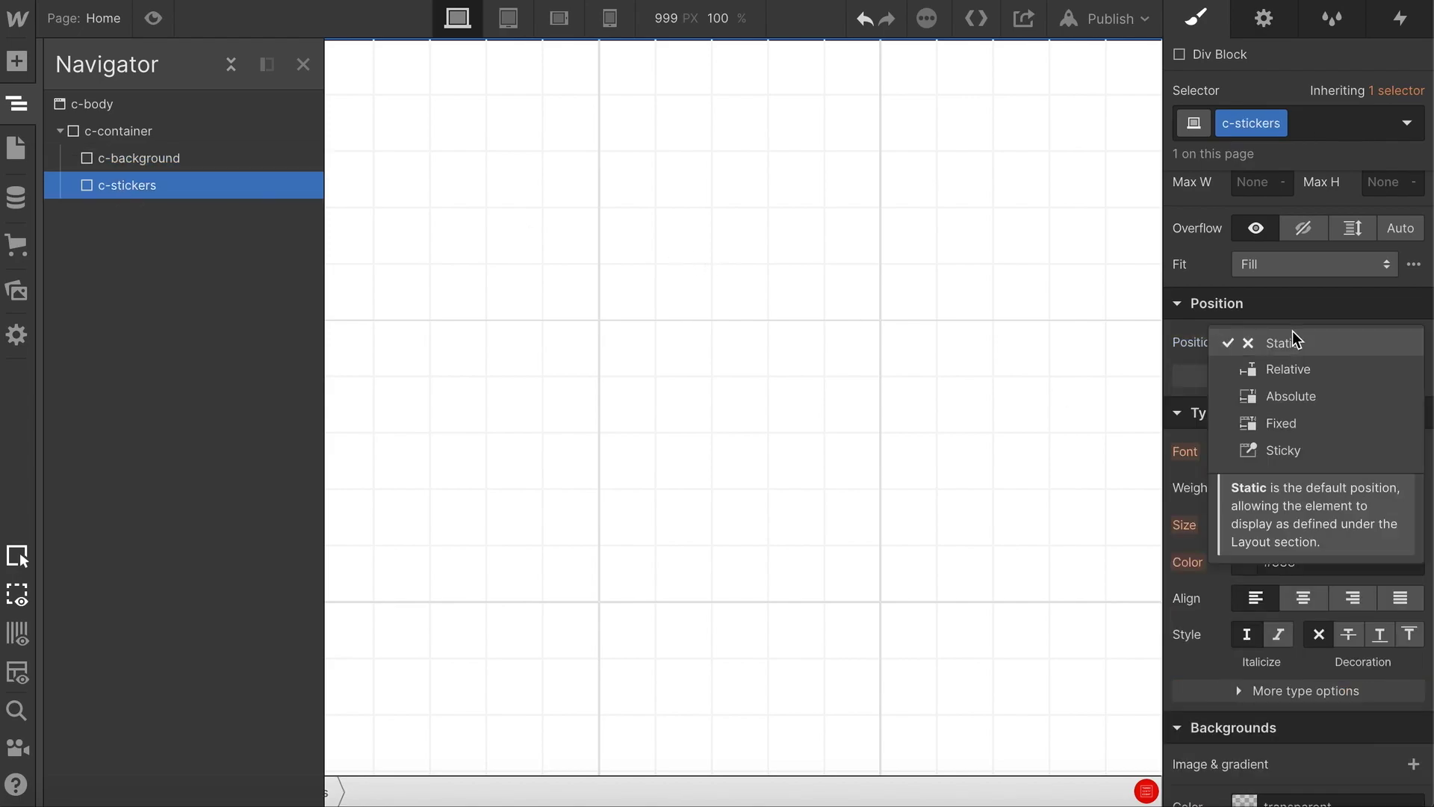
{"action": "left_click", "coordinate": [1291, 396]}
{"action": "left_click", "coordinate": [1241, 374]}
- Set the z-index of the c-background div, and give the c-stickers div a z-index of 40
{"action": "left_click", "coordinate": [254, 159]}
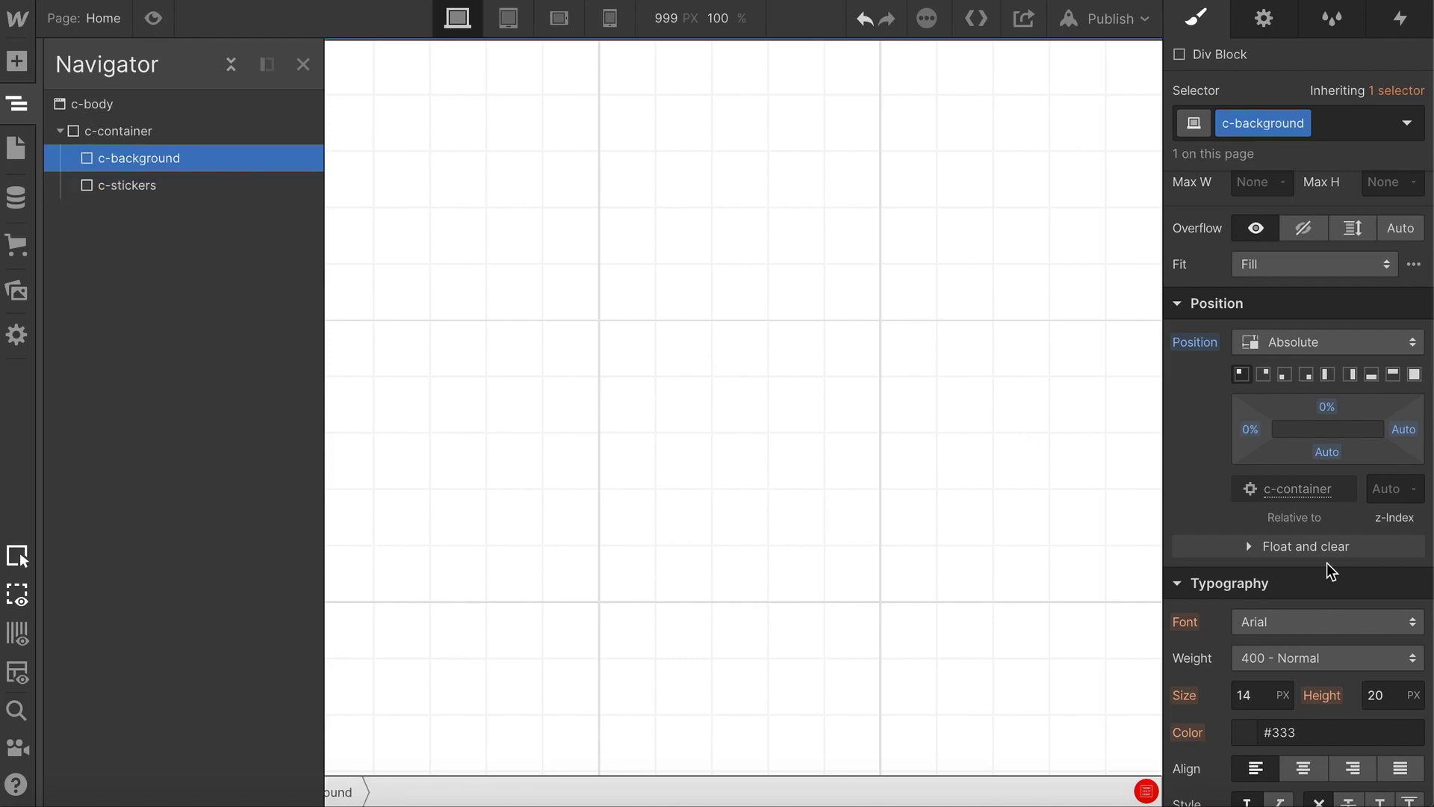
{"action": "left_click", "coordinate": [1383, 487]}
{"action": "left_click", "coordinate": [136, 188]}
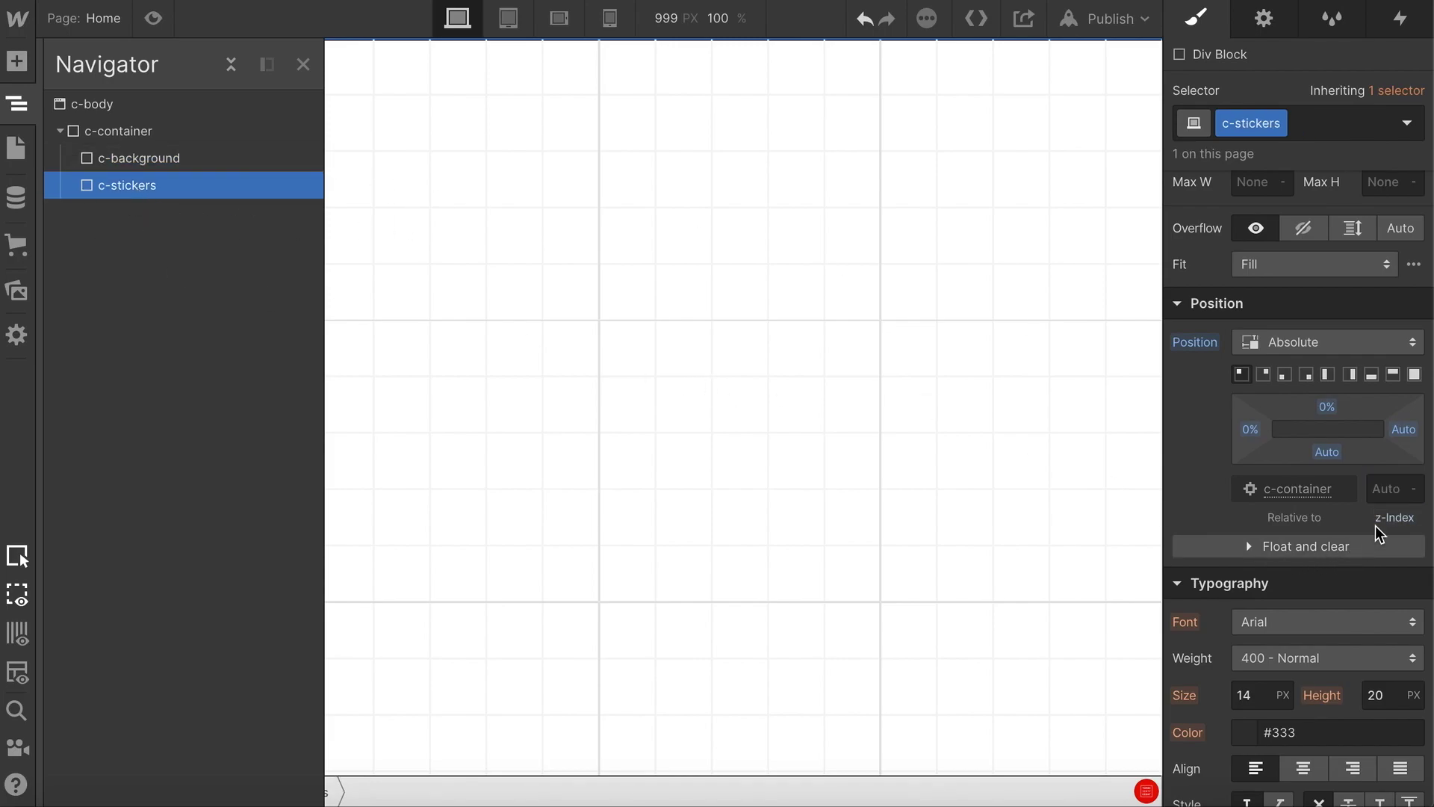
{"action": "left_click", "coordinate": [1389, 484]}
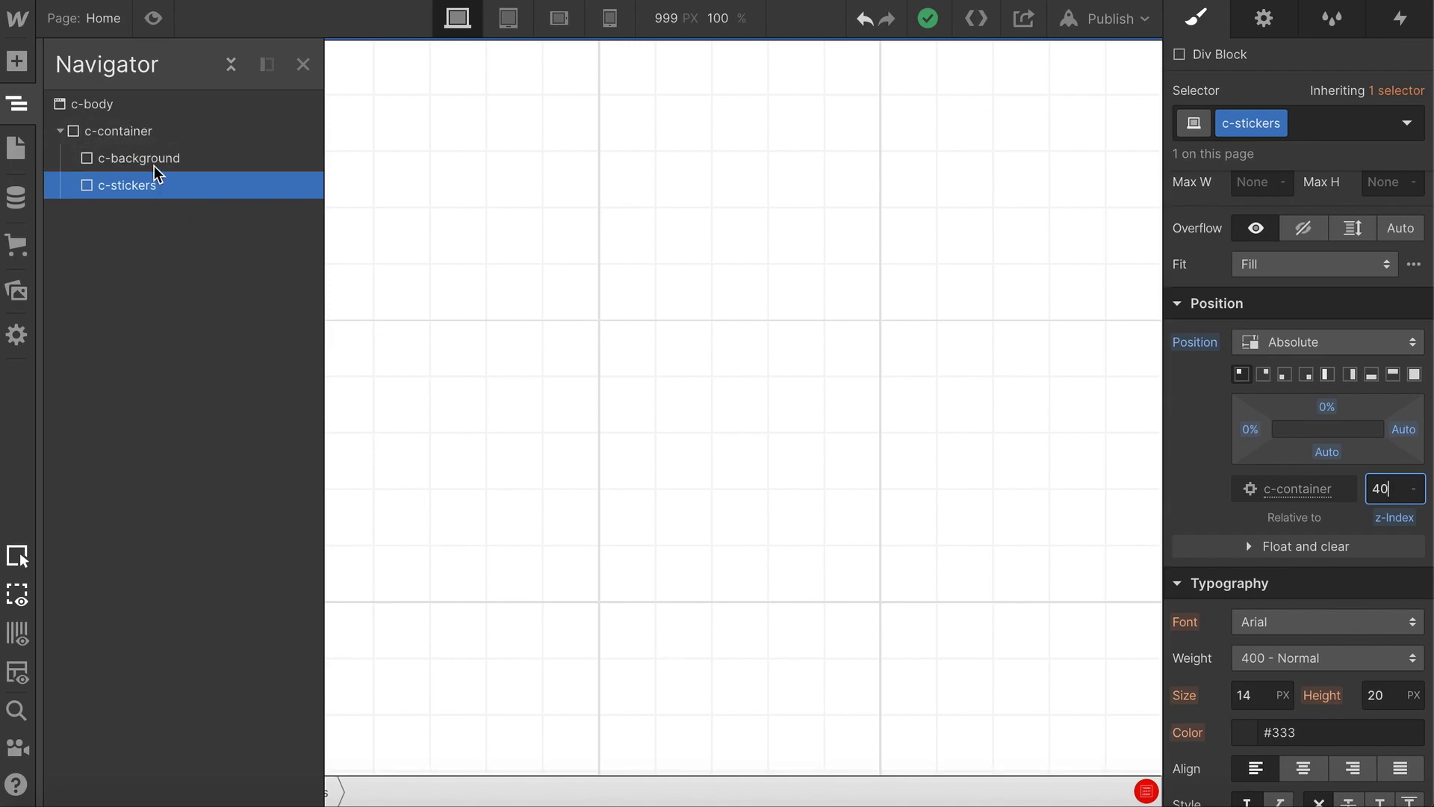
{"action": "left_click", "coordinate": [123, 132]}
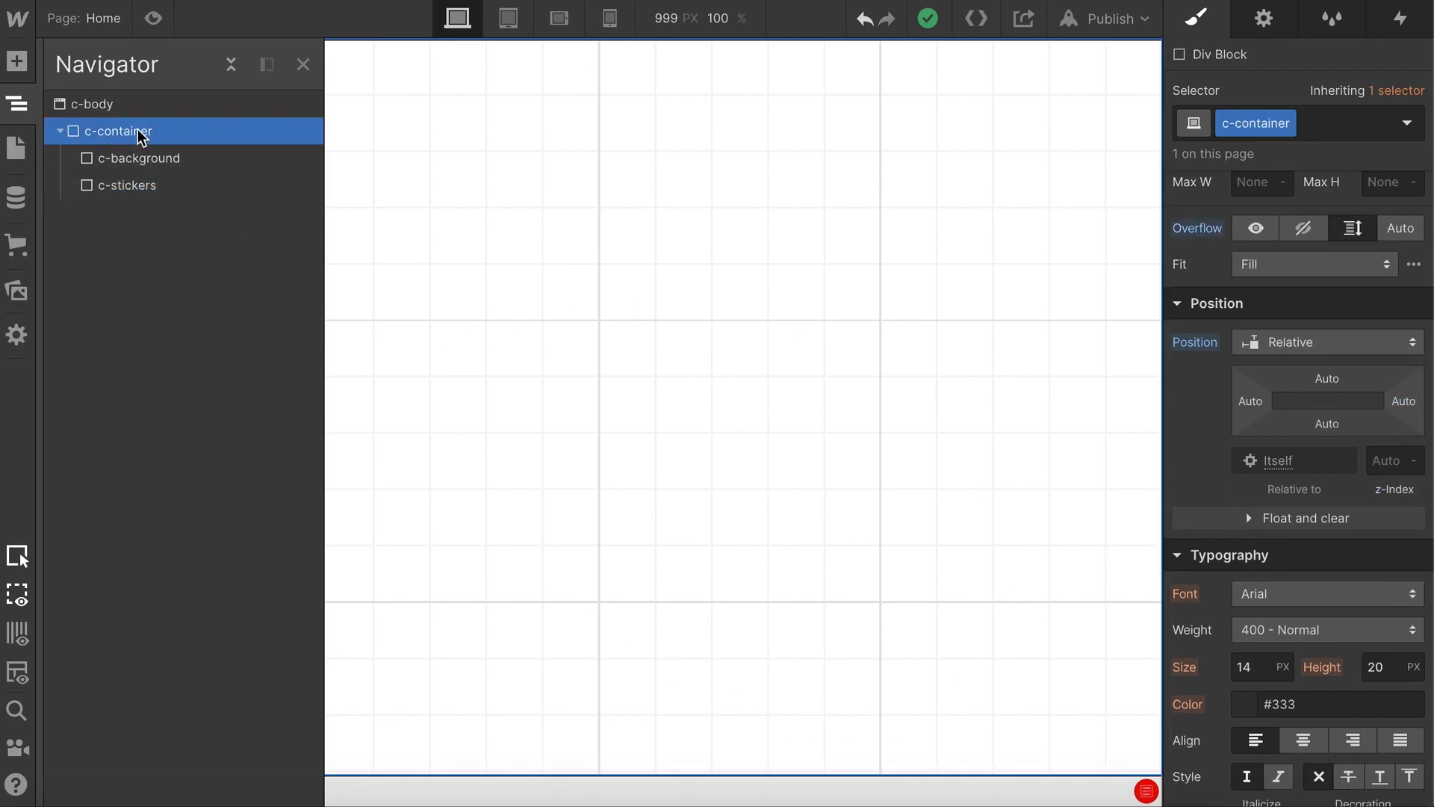
{"action": "left_click", "coordinate": [17, 103]}
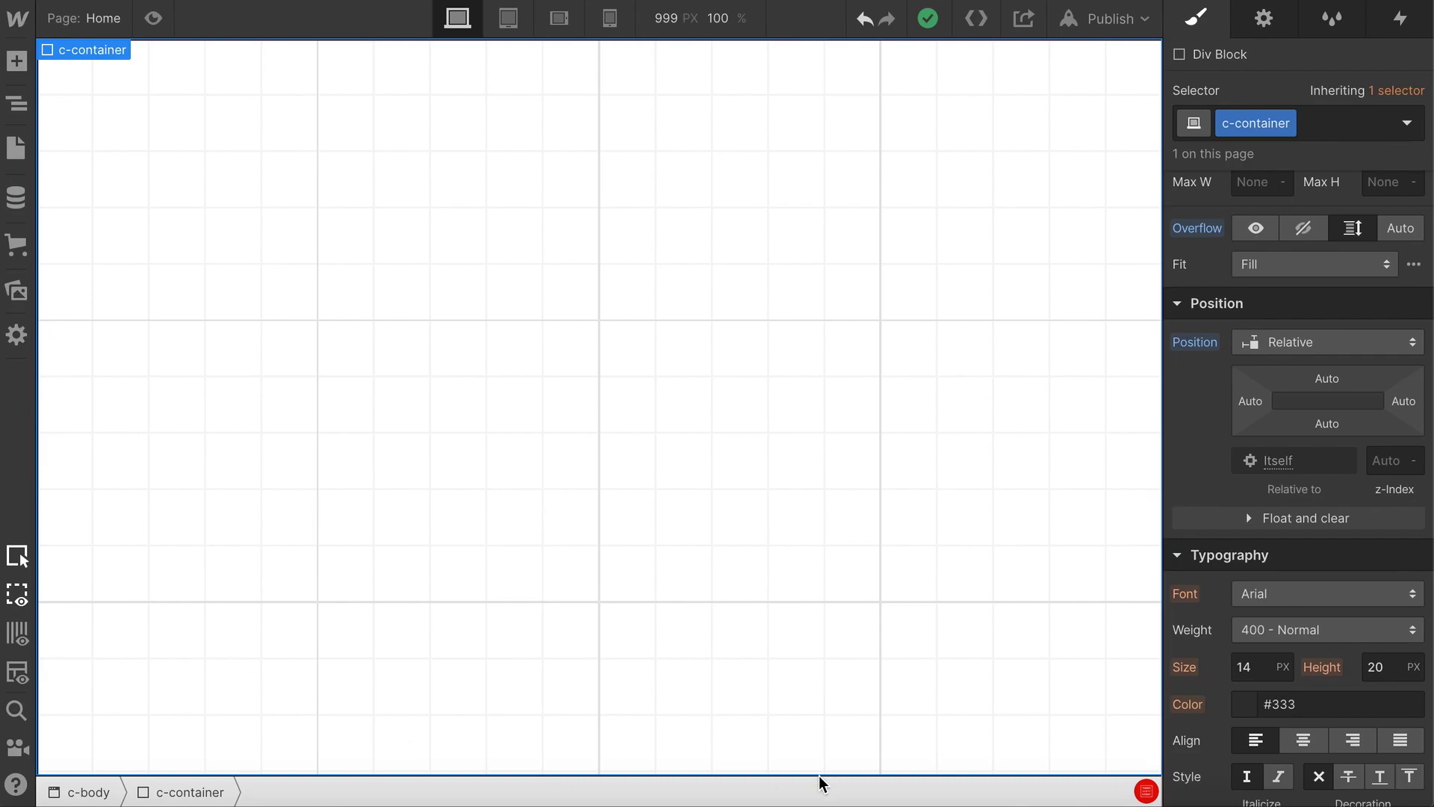
{"action": "left_click", "coordinate": [17, 102]}
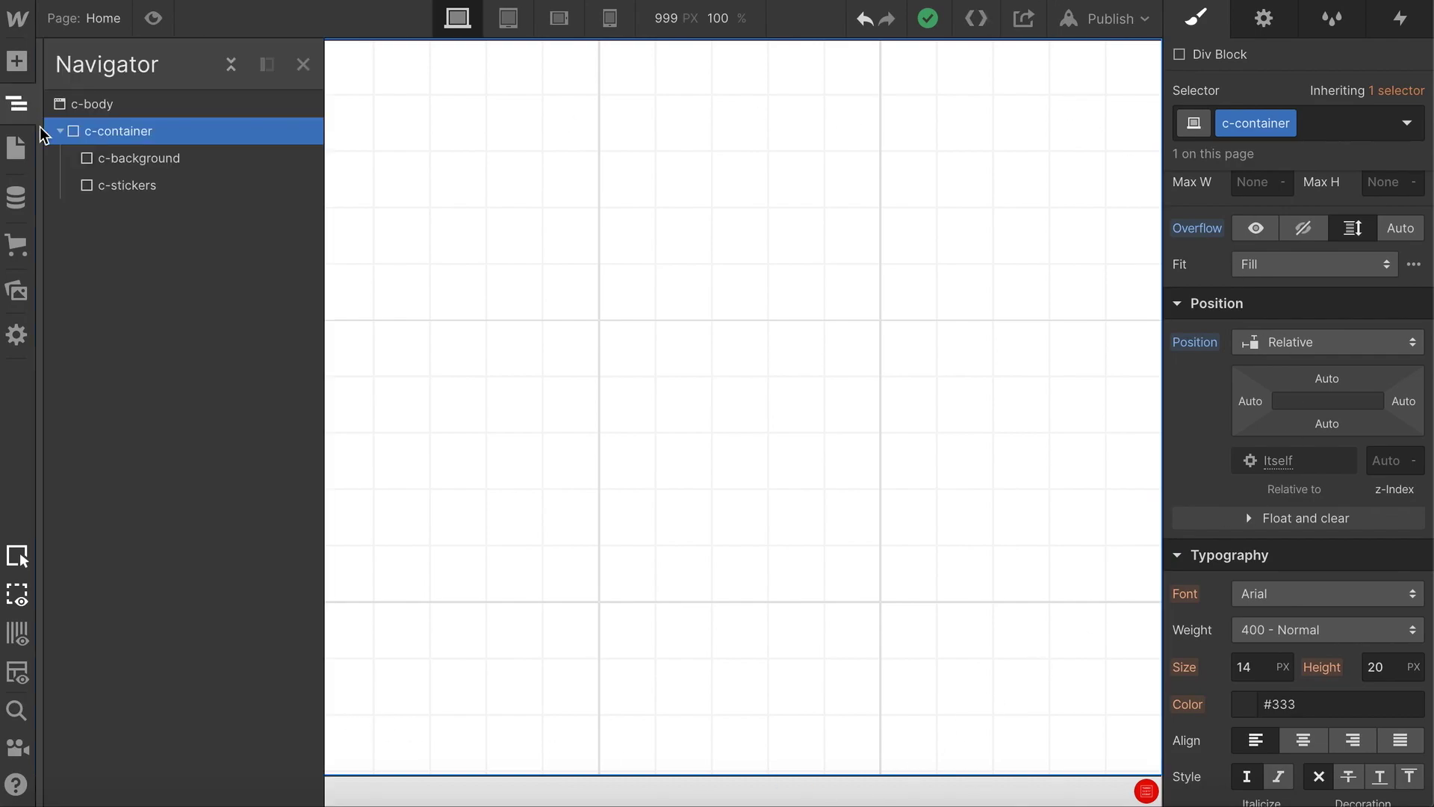
{"action": "left_click", "coordinate": [15, 146]}
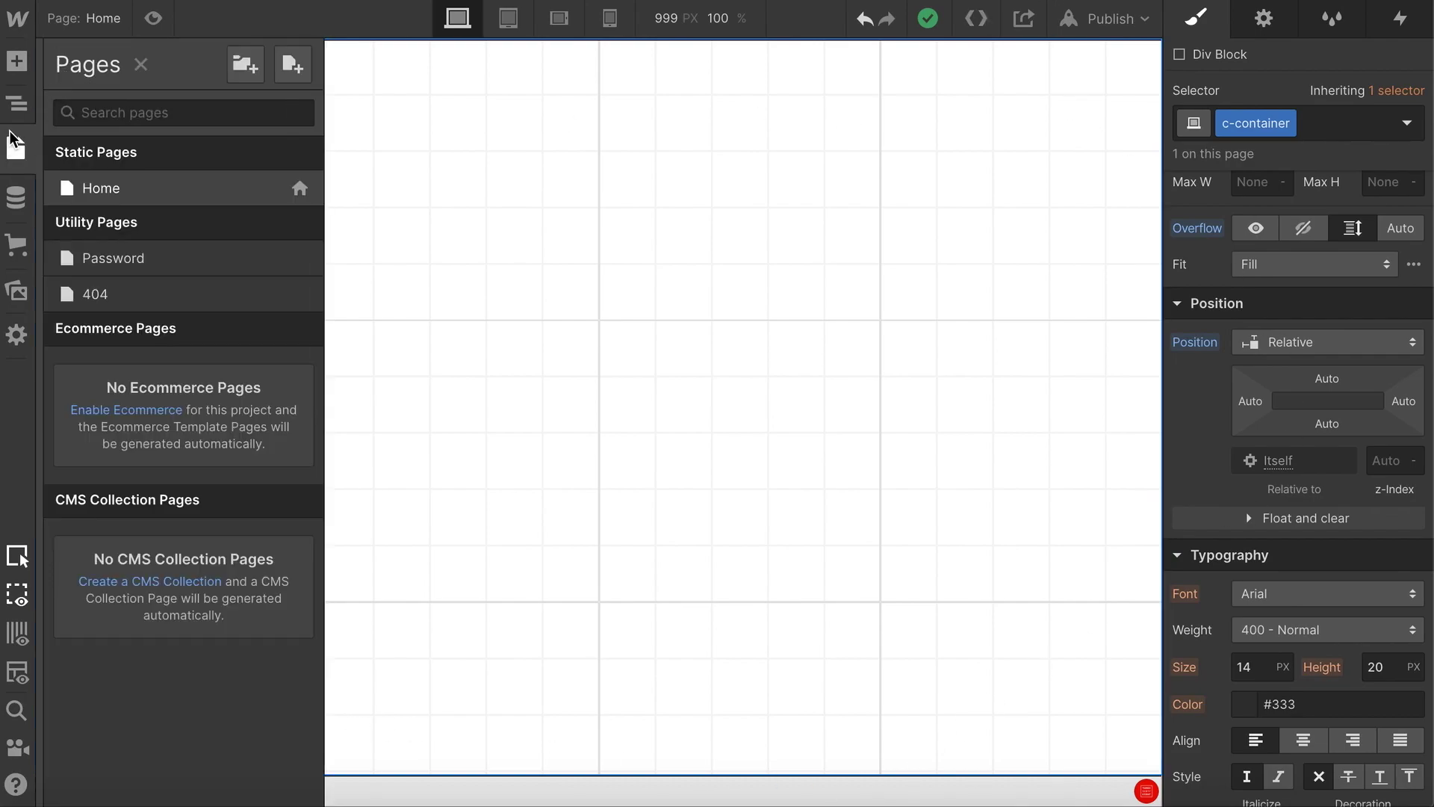
{"action": "left_click", "coordinate": [17, 103]}
{"action": "left_click", "coordinate": [17, 102]}
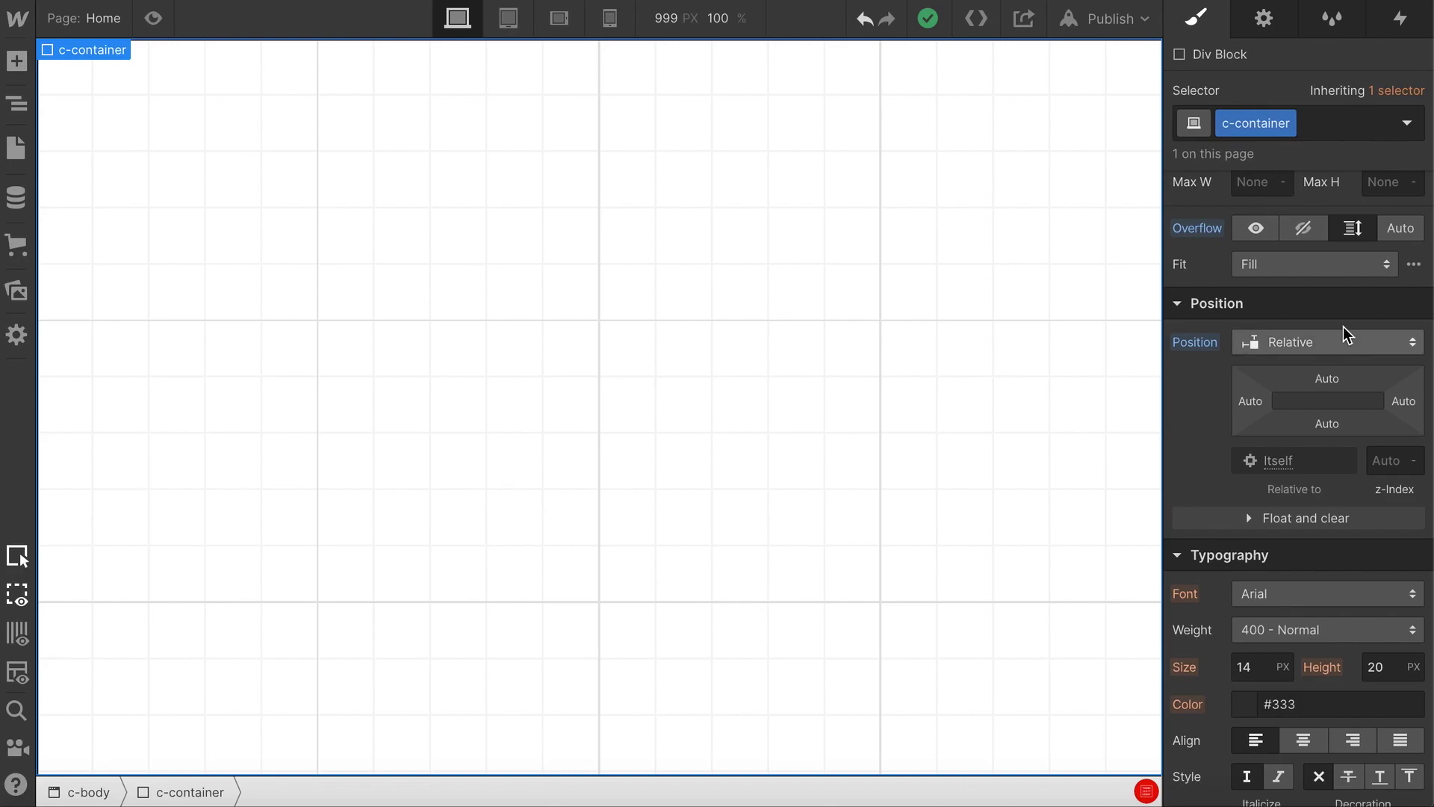
- Give the c-background div a left margin of -150vw and a top margin of -150vh
{"action": "scroll", "coordinate": [1314, 337], "scroll_direction": "up", "scroll_amount": 2}
{"action": "scroll", "coordinate": [1312, 332], "scroll_direction": "up", "scroll_amount": 4}
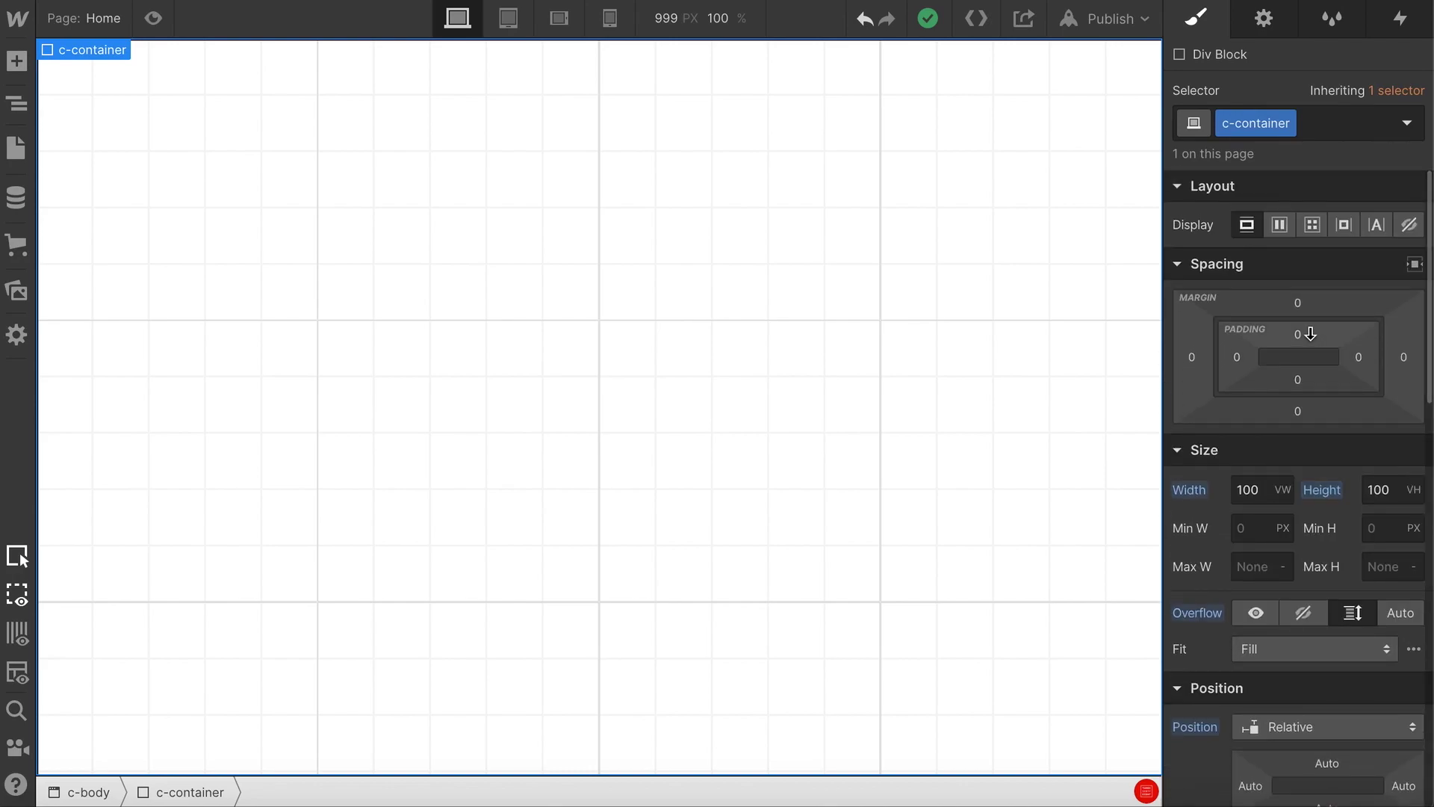
{"action": "left_click", "coordinate": [16, 109]}
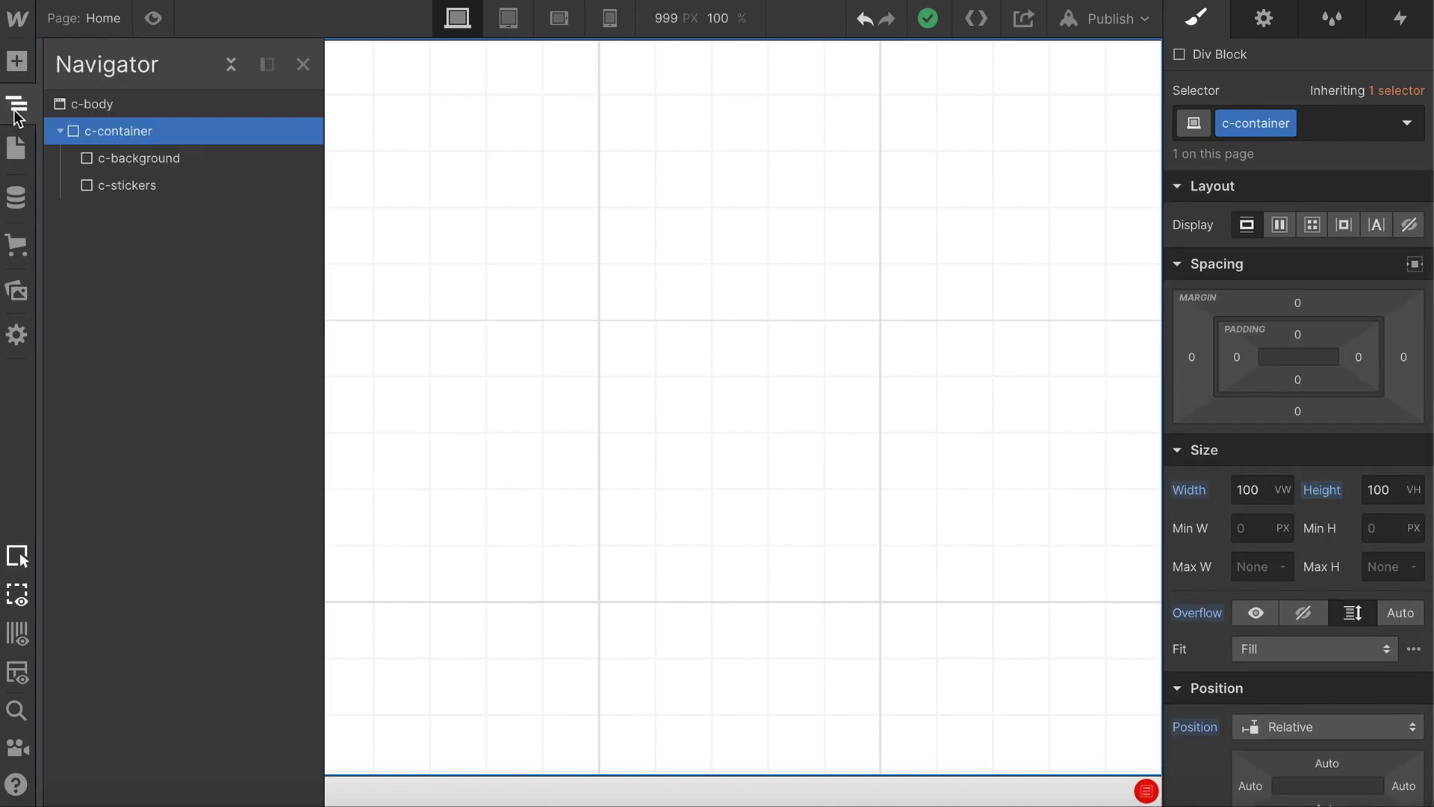
{"action": "left_click", "coordinate": [124, 163]}
{"action": "left_click", "coordinate": [1192, 357]}
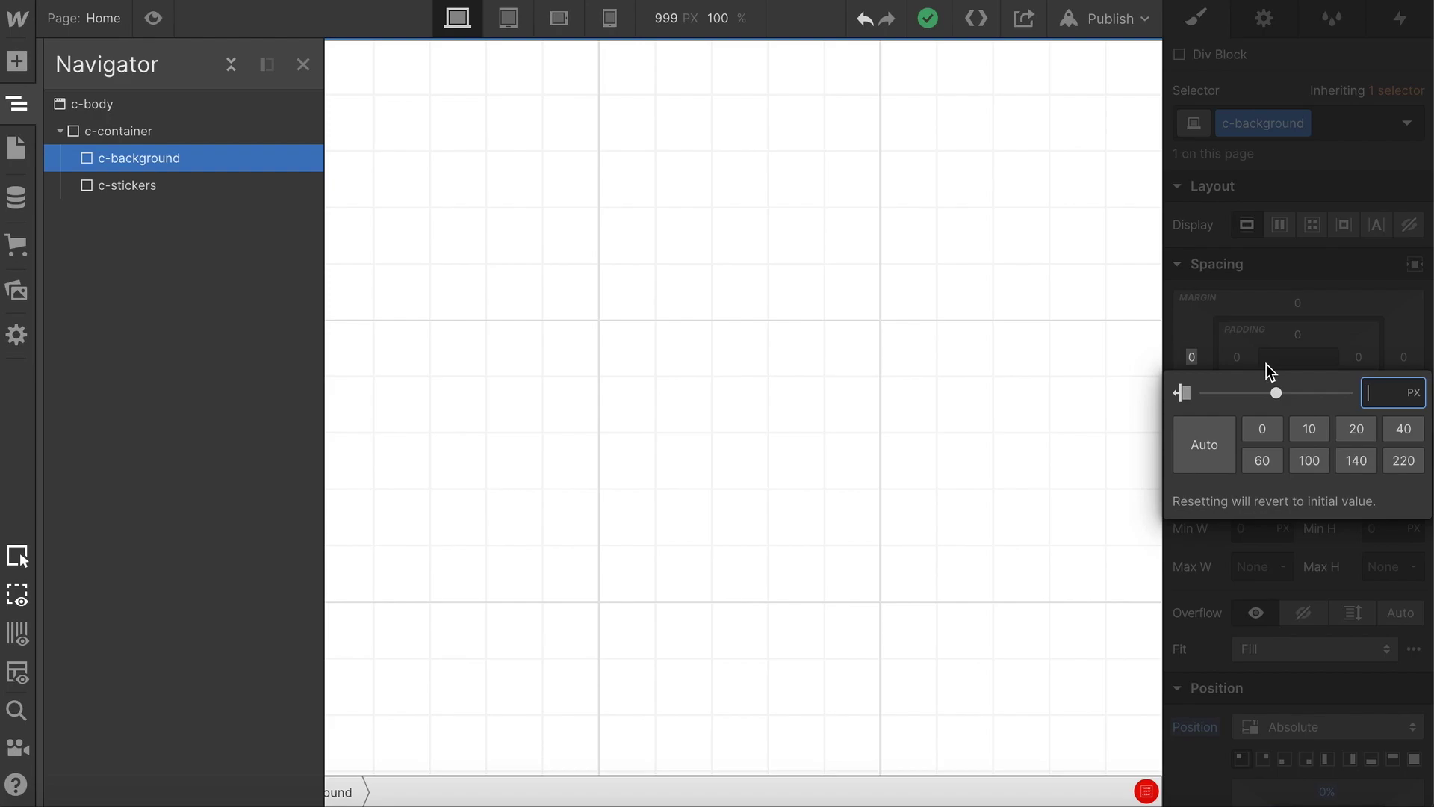
{"action": "type", "text": "-15"}
{"action": "key", "text": "Return"}
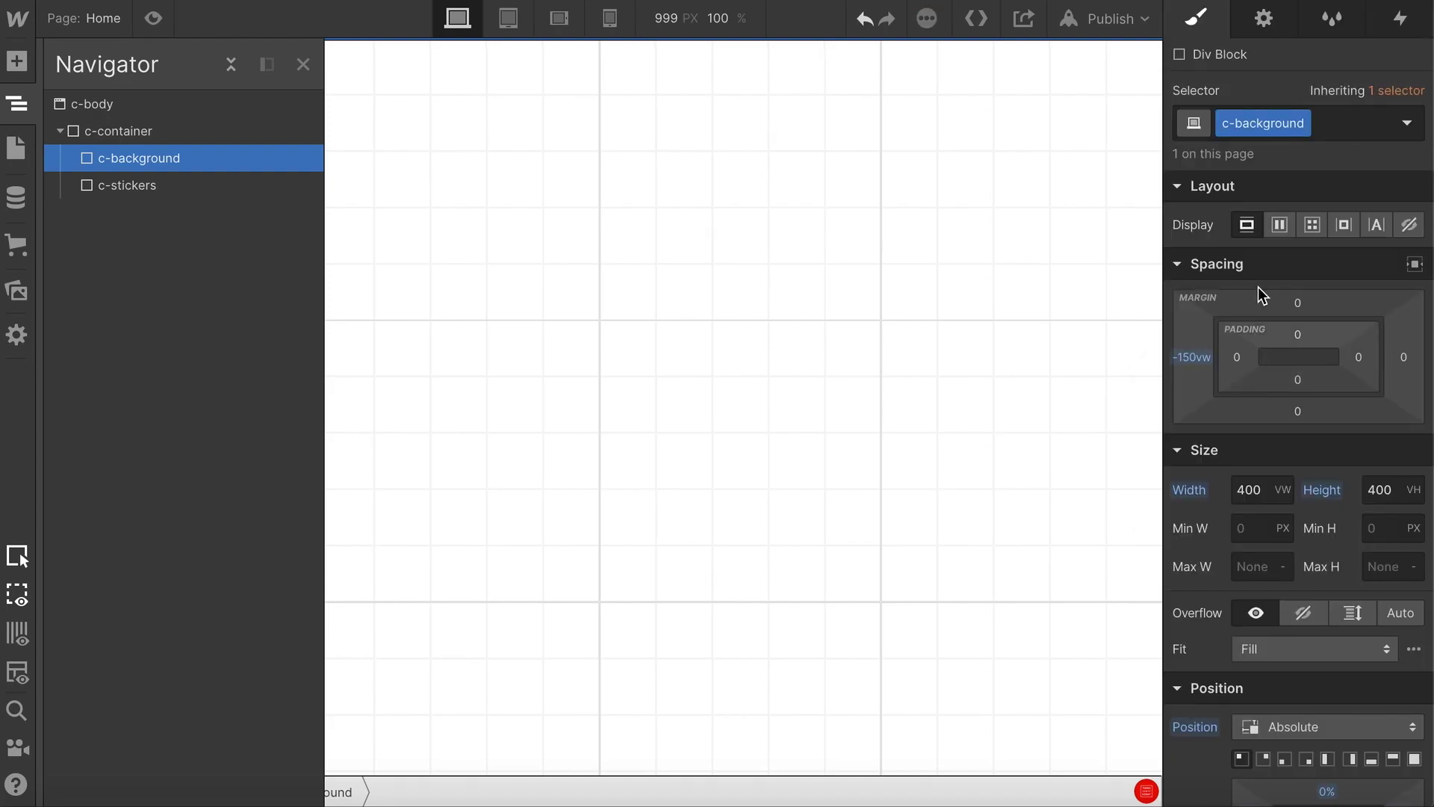
{"action": "left_click", "coordinate": [1297, 303]}
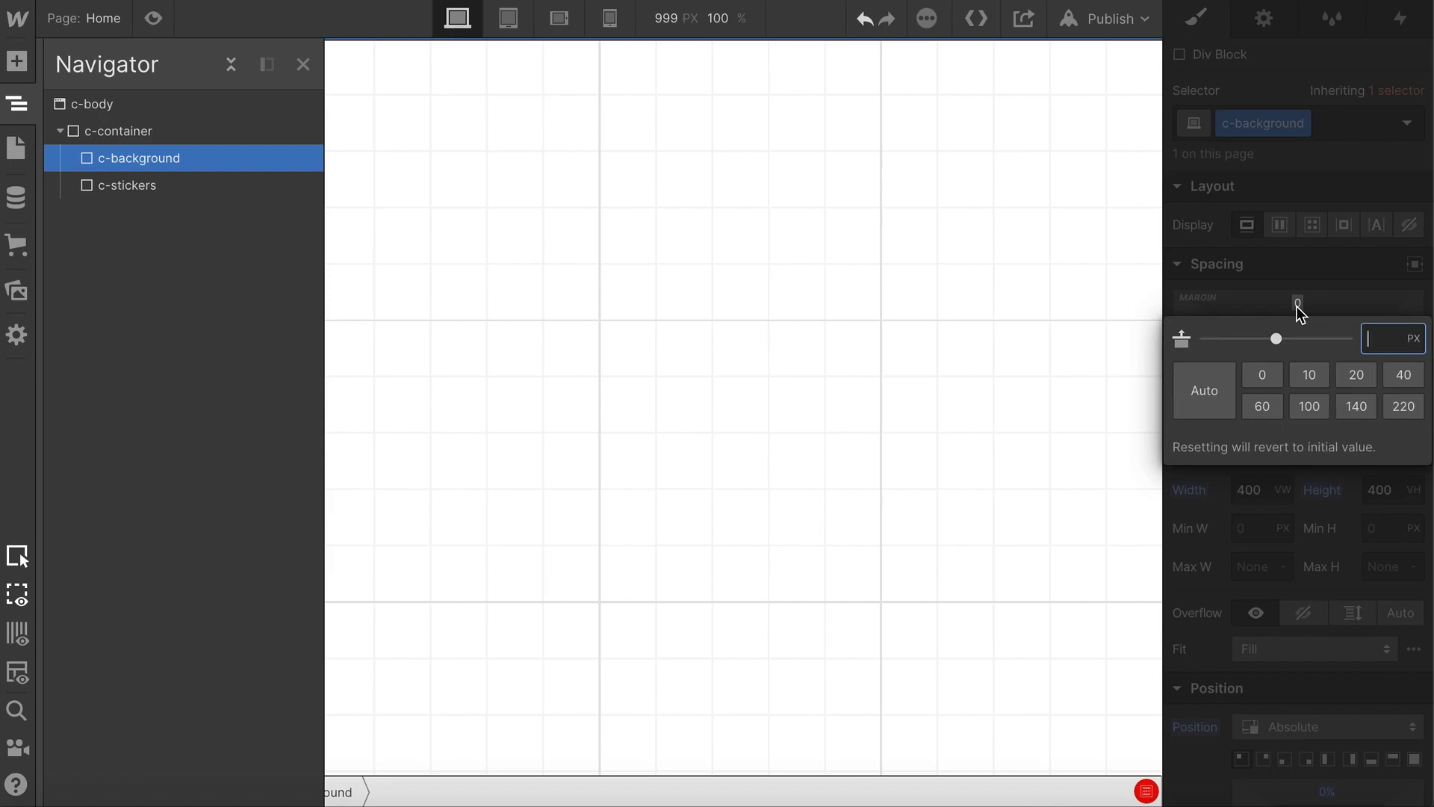
{"action": "type", "text": "-160"}
{"action": "type", "text": "vh"}
{"action": "key", "text": "Return"}
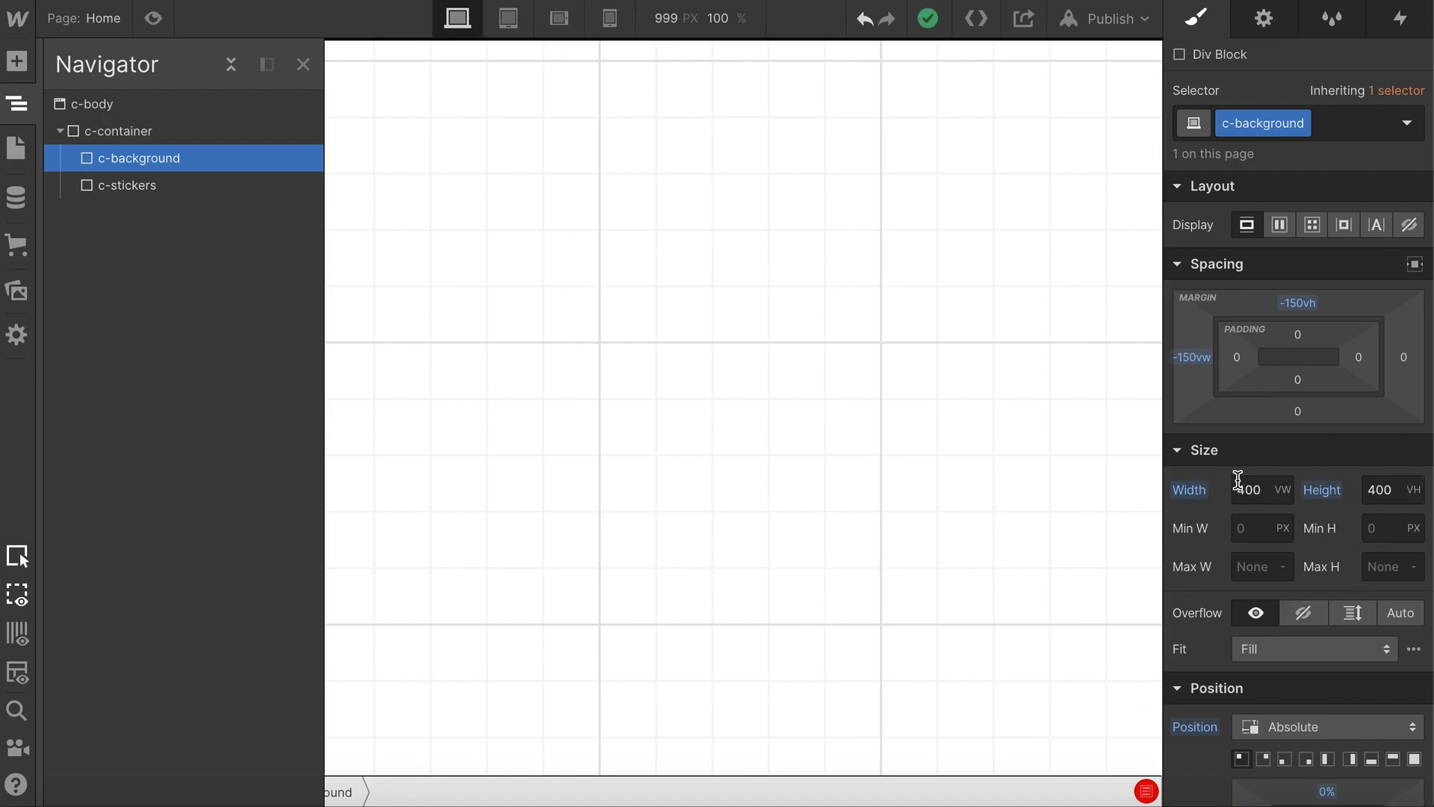
- Give the c-stickers div a left margin of -150vw and a top margin of -150vh
{"action": "left_click", "coordinate": [112, 186]}
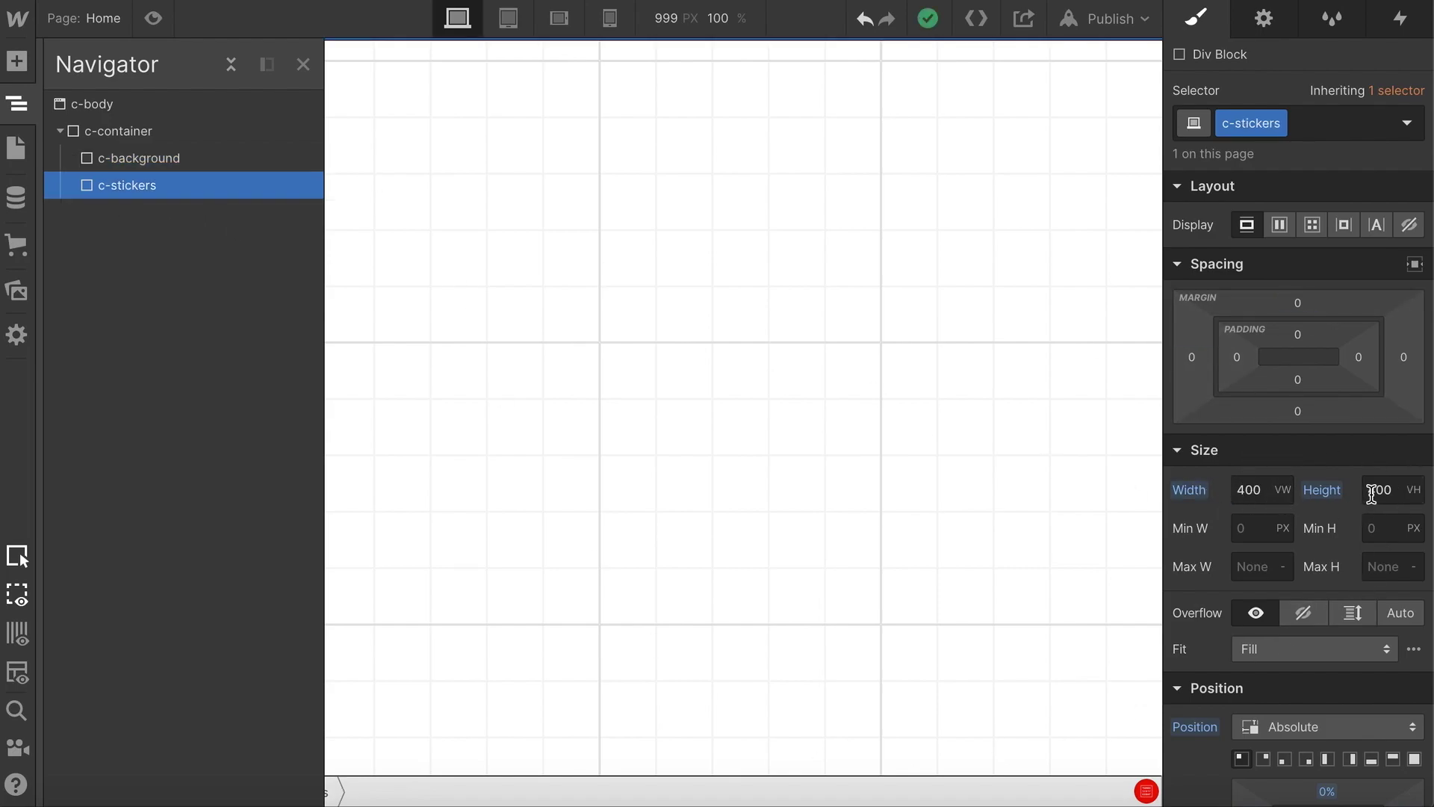
{"action": "left_click", "coordinate": [1190, 356]}
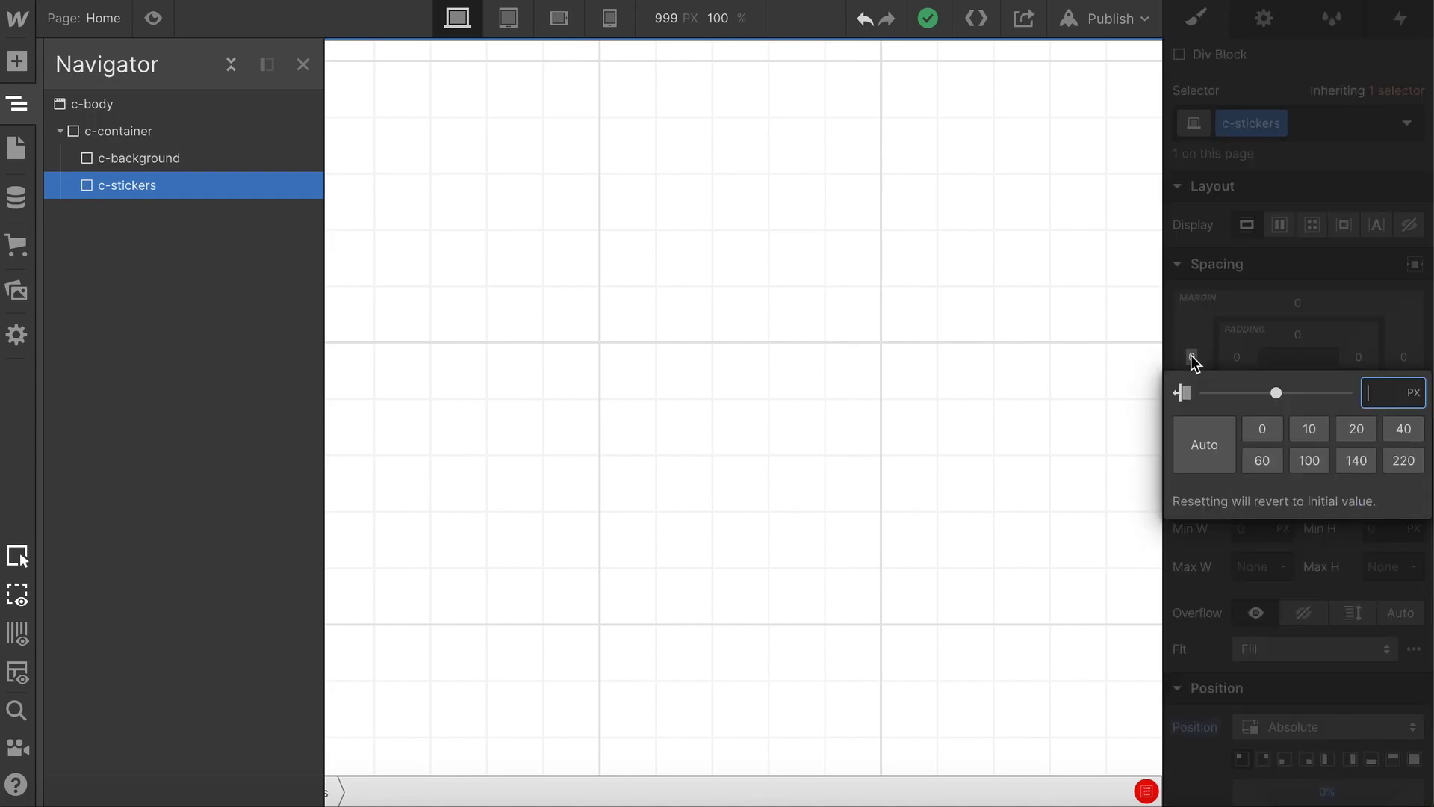
{"action": "type", "text": "-"}
{"action": "key", "text": "Return"}
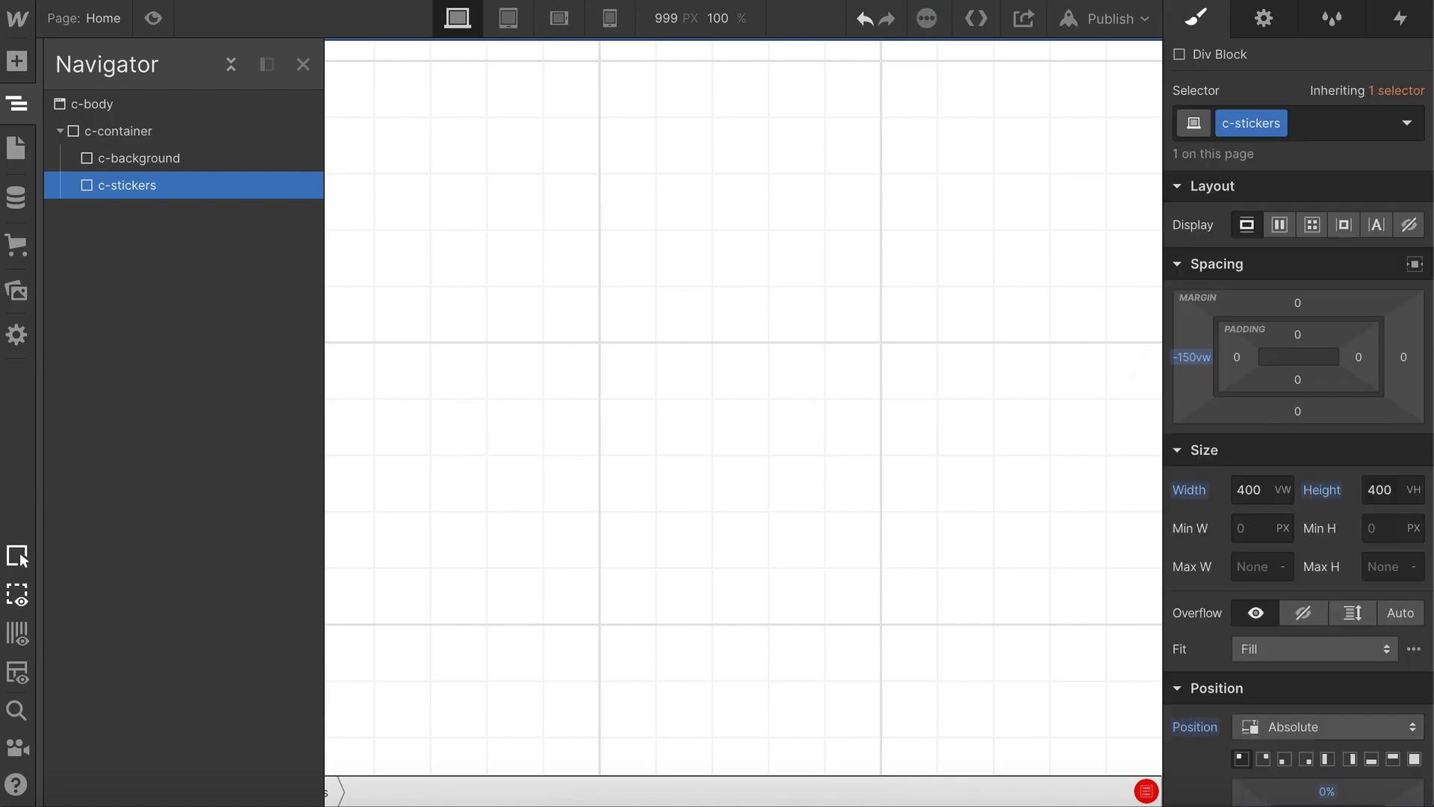
{"action": "left_click", "coordinate": [1296, 297]}
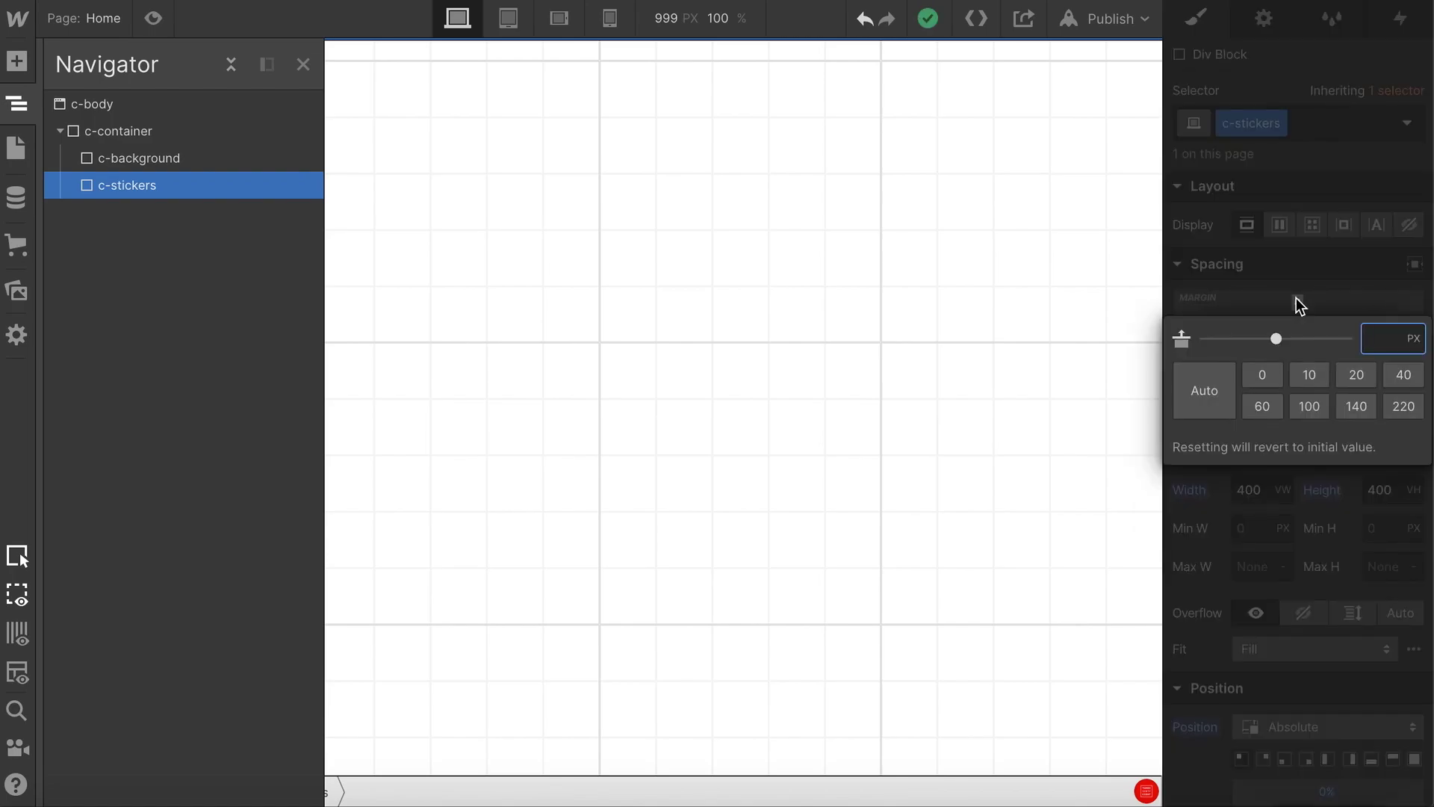
{"action": "type", "text": "-150"}
{"action": "type", "text": "vh"}
{"action": "key", "text": "Return"}
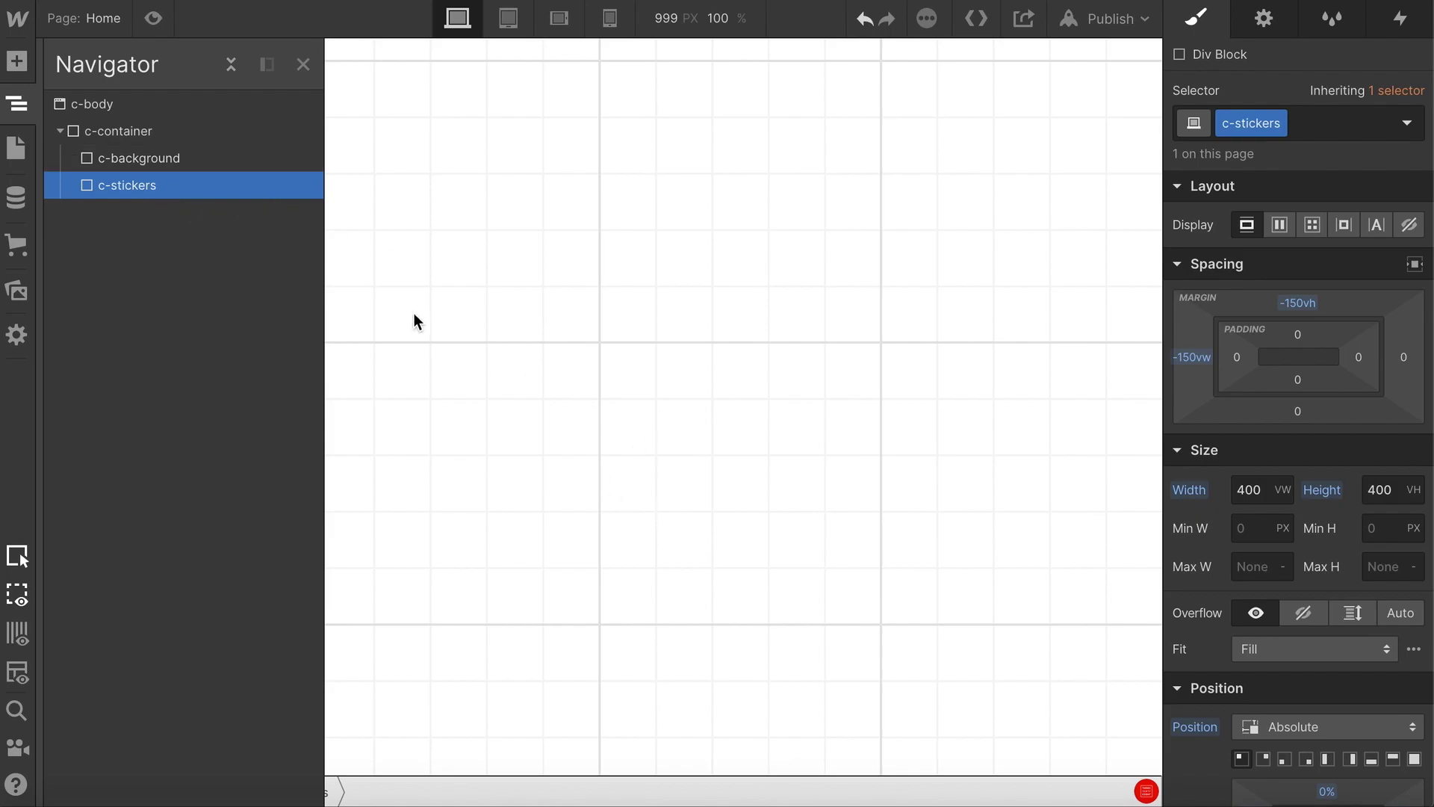
- Add a div block between c-background and c-stickers inside c-container and assign it a new class named c-title
{"action": "left_click", "coordinate": [13, 65]}
{"action": "left_click_drag", "start_coordinate": [97, 499], "coordinate": [196, 207]}
{"action": "left_click", "coordinate": [1289, 122]}
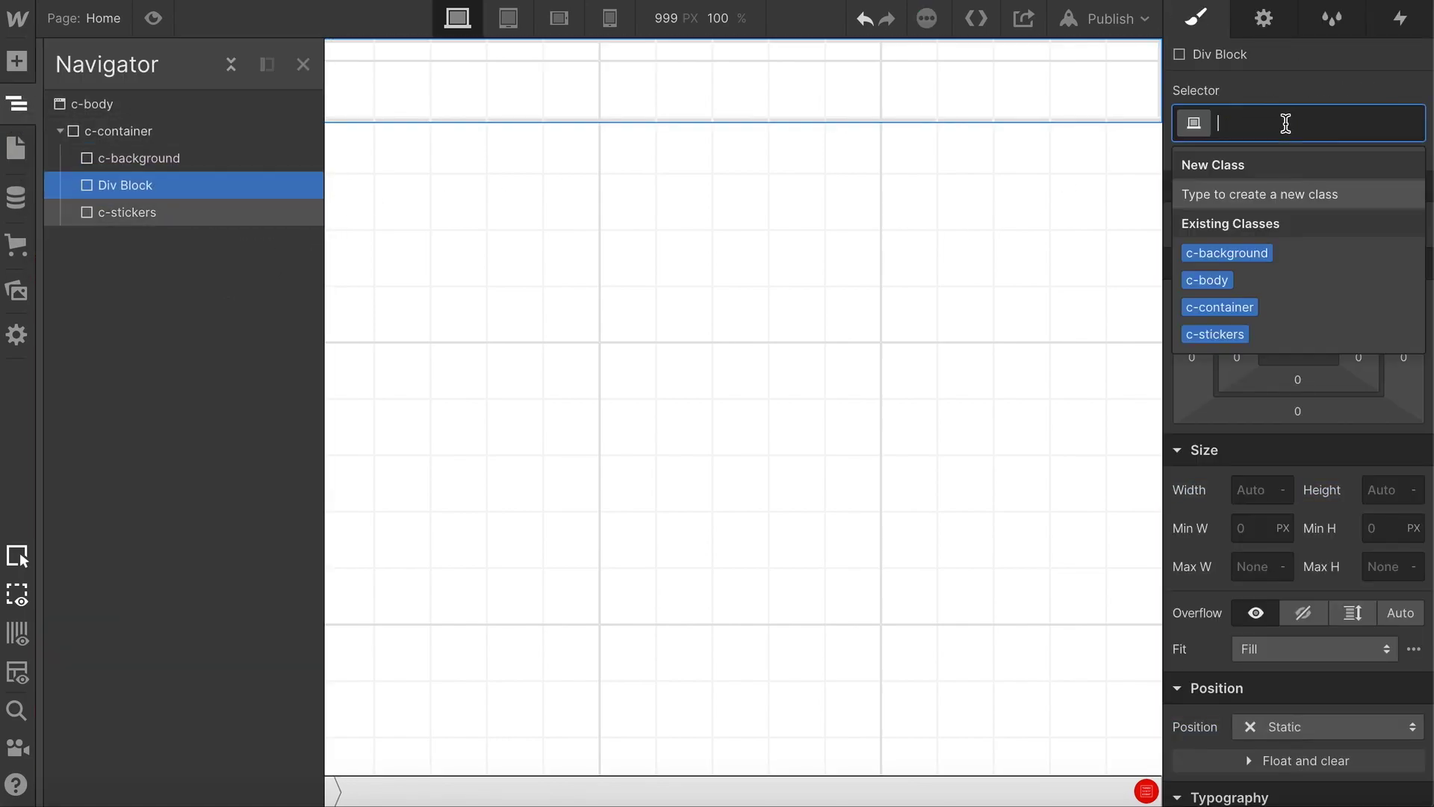
{"action": "type", "text": "c-titl"}
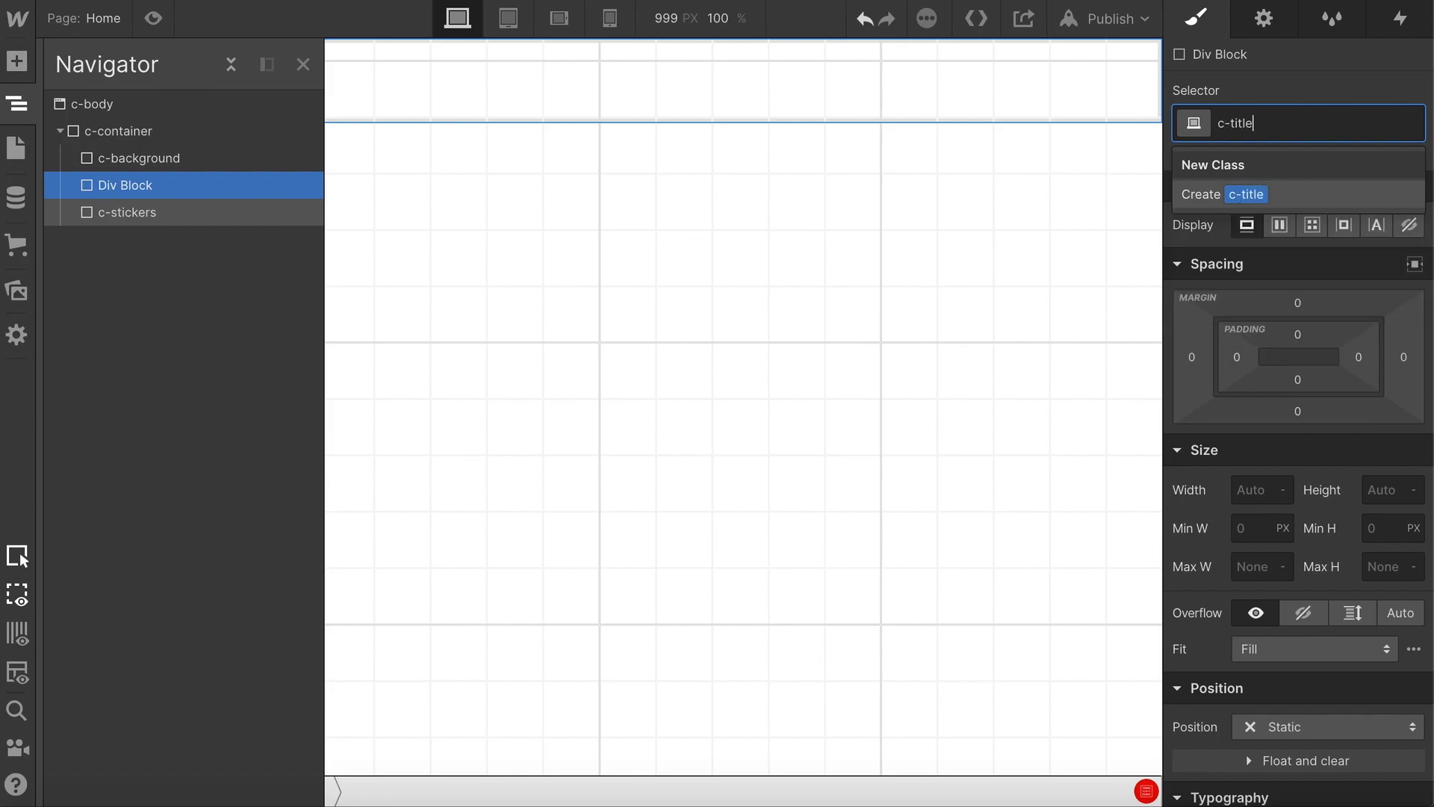
{"action": "type", "text": "e"}
{"action": "key", "text": "Return"}
- Set the c-title div's width to 100vw and its height to 100vh
{"action": "left_click", "coordinate": [1247, 489]}
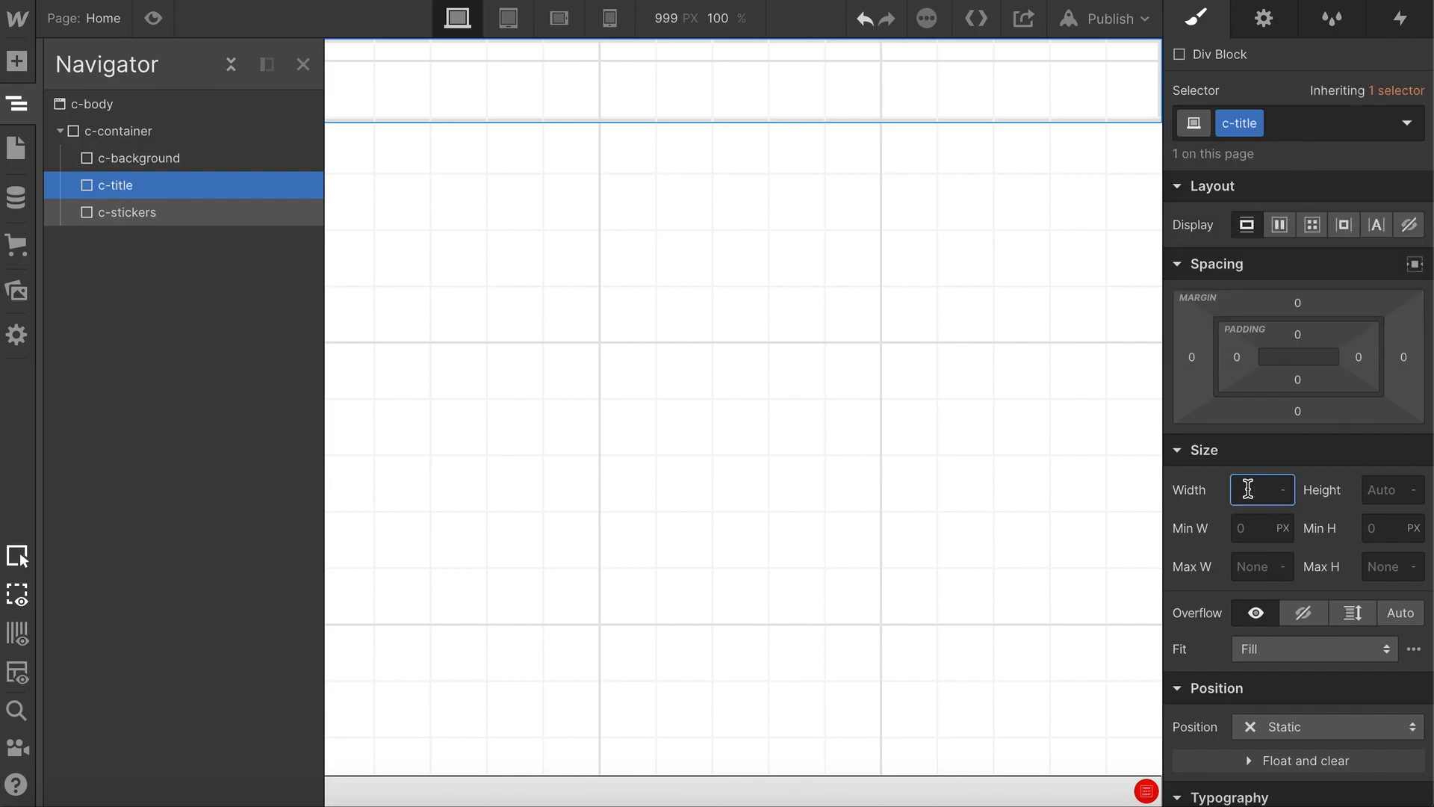
{"action": "type", "text": "100vw"}
{"action": "key", "text": "Return"}
{"action": "left_click", "coordinate": [1389, 489]}
{"action": "type", "text": "100vw"}
{"action": "key", "text": "Return"}
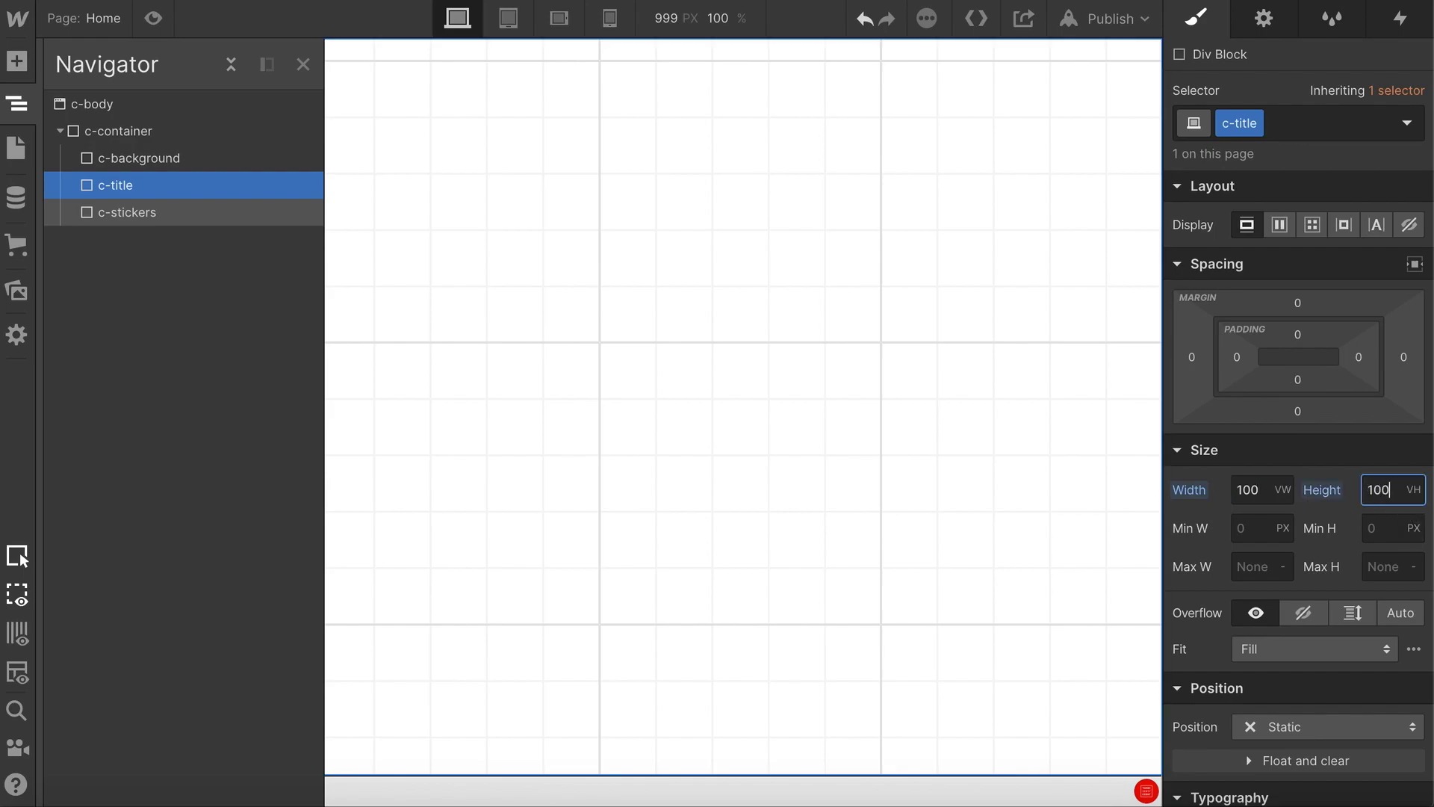
- Set the c-title div's position to Fixed and anchor it to the top-left corner of the page
{"action": "scroll", "coordinate": [1367, 590], "scroll_direction": "down", "scroll_amount": 5}
{"action": "left_click", "coordinate": [1285, 348]}
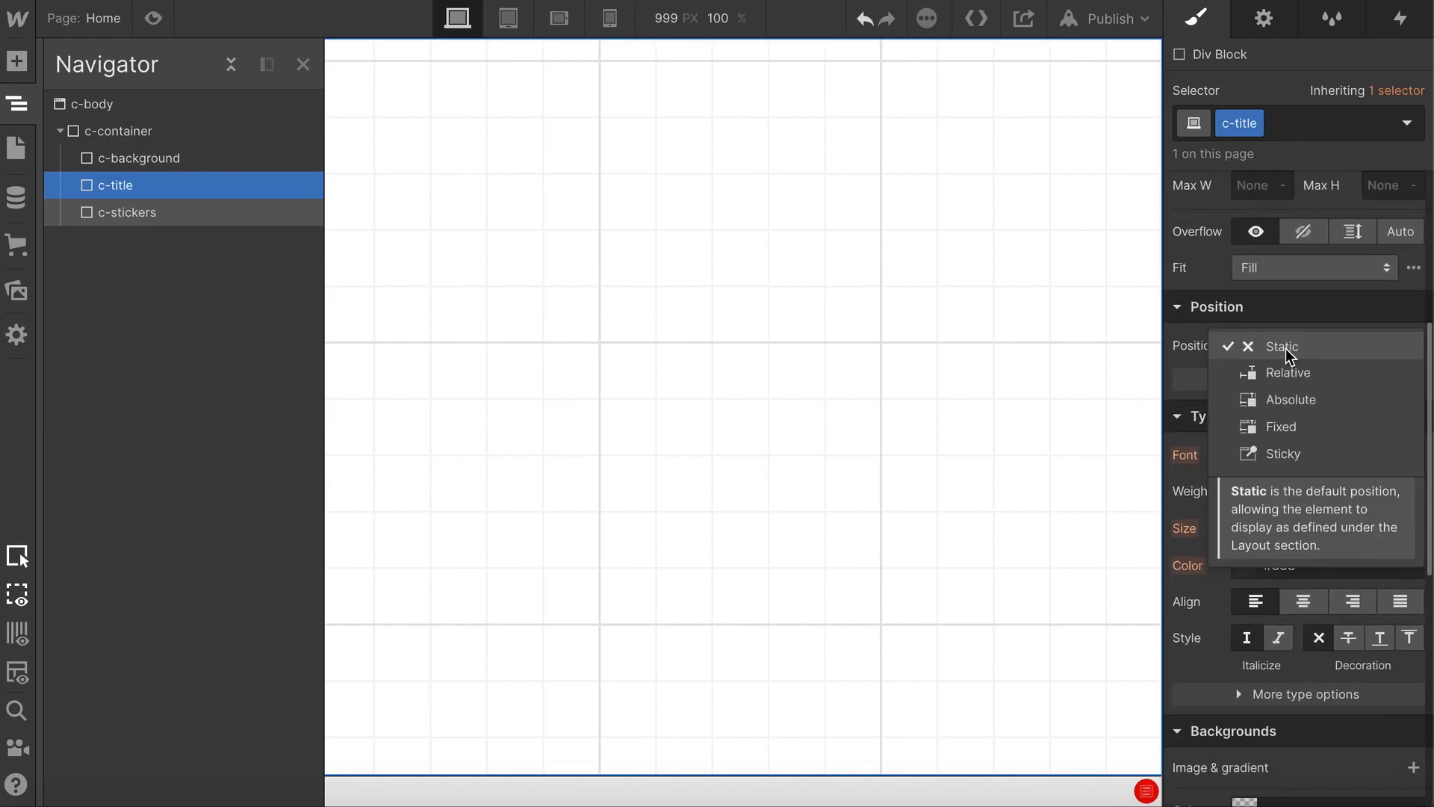
{"action": "left_click", "coordinate": [1299, 428]}
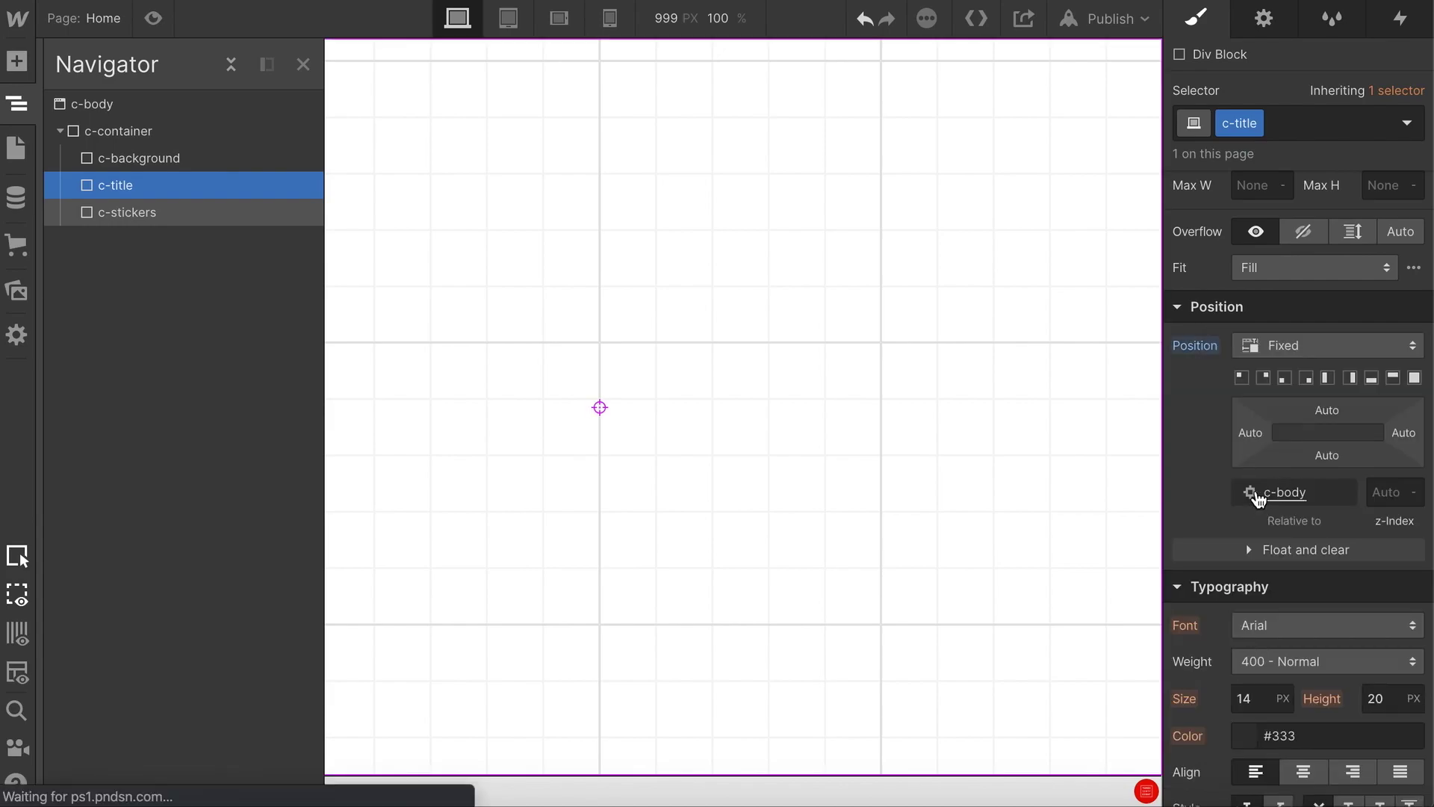
{"action": "left_click", "coordinate": [1242, 378]}
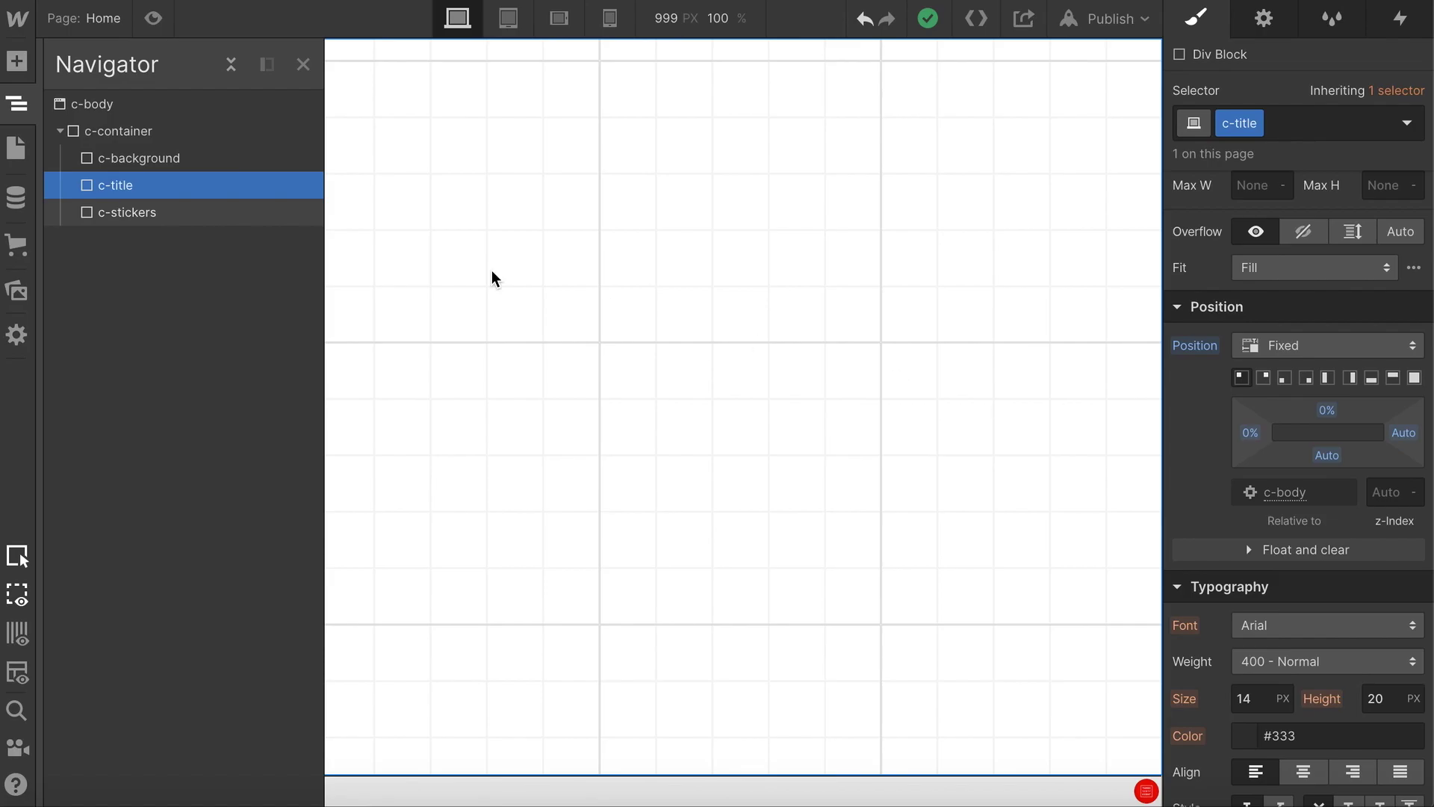
- Place an H1 heading inside the c-title div and set c-title's z-index to 80
{"action": "left_click", "coordinate": [16, 61]}
{"action": "left_click_drag", "start_coordinate": [96, 687], "coordinate": [192, 198]}
{"action": "left_click", "coordinate": [122, 185]}
{"action": "left_click", "coordinate": [1384, 493]}
{"action": "type", "text": "80"}
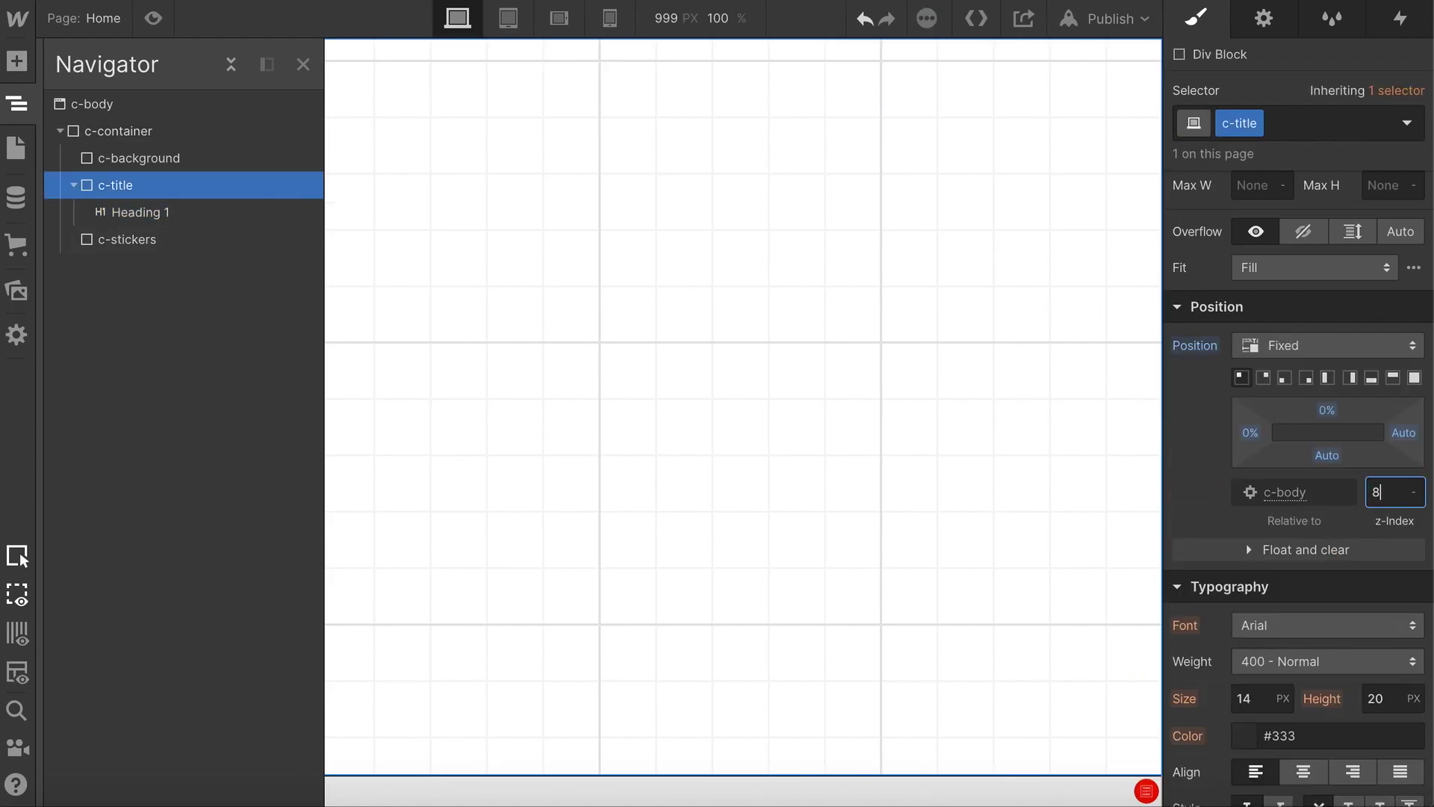
- Replace the placeholder text of the heading inside c-title with "adventure"
{"action": "left_click", "coordinate": [17, 102]}
{"action": "left_click", "coordinate": [236, 74]}
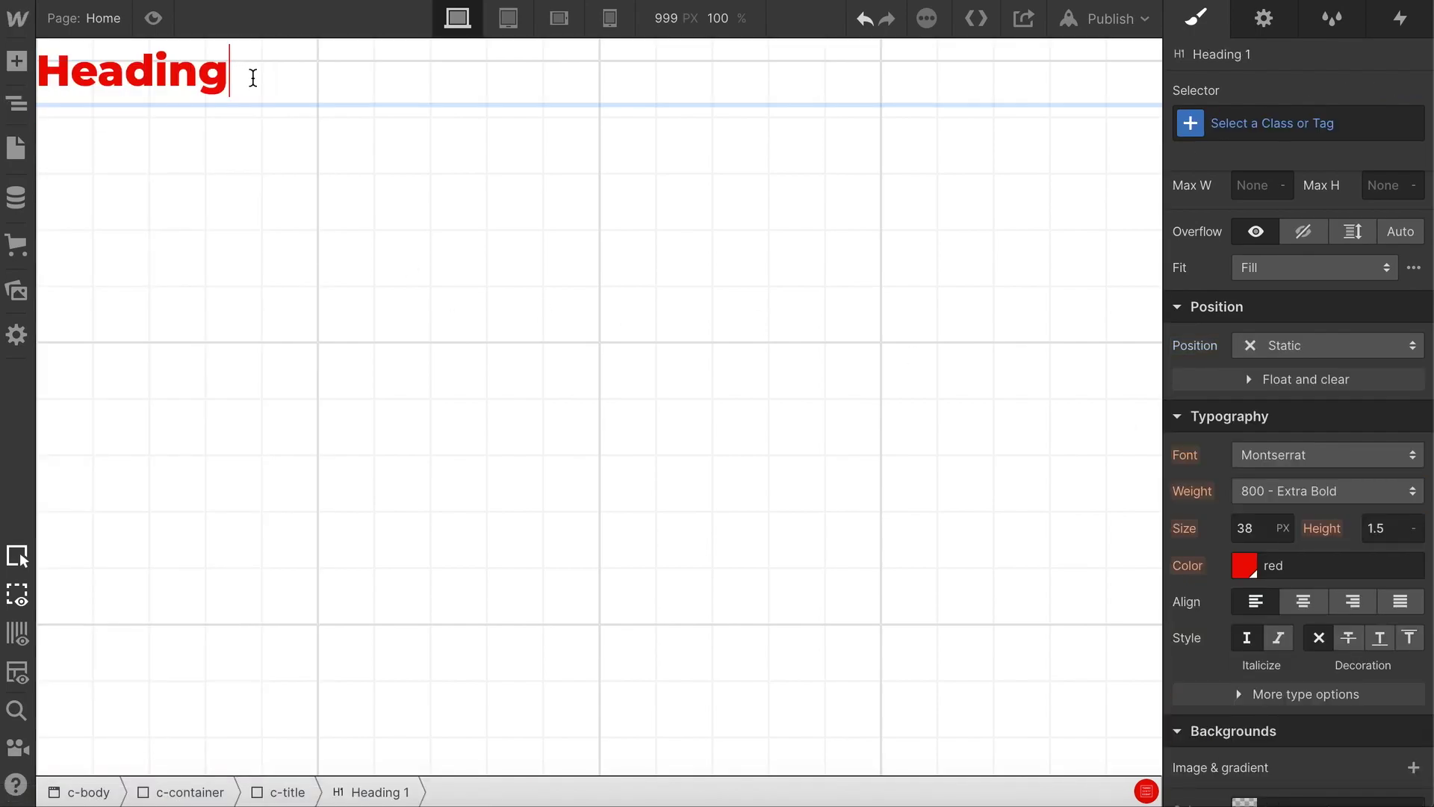
{"action": "double_click", "coordinate": [249, 71]}
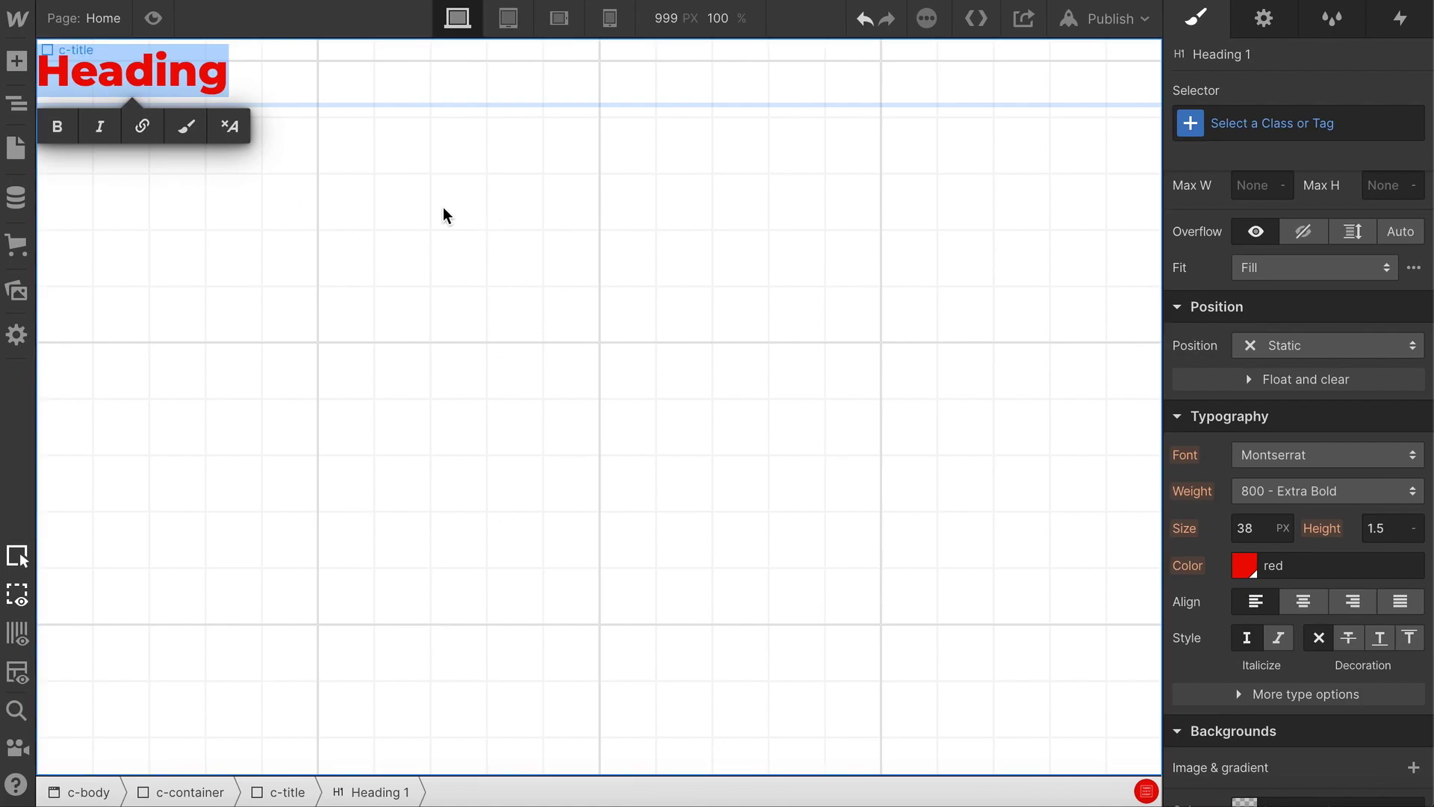
{"action": "type", "text": "adventure"}
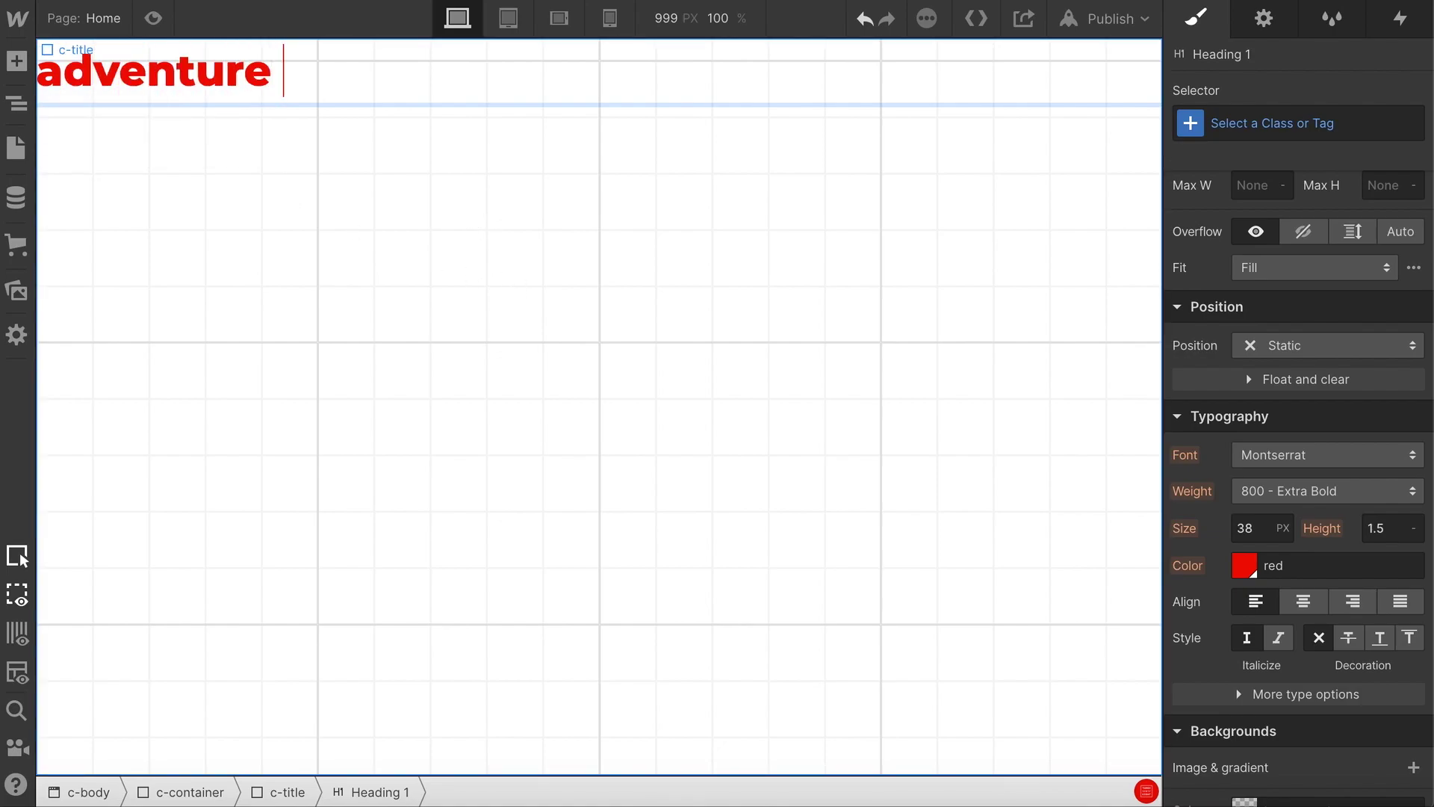
{"action": "left_click", "coordinate": [445, 374]}
- Set the font size of the "adventure" heading to 15 vw
{"action": "left_click", "coordinate": [186, 65]}
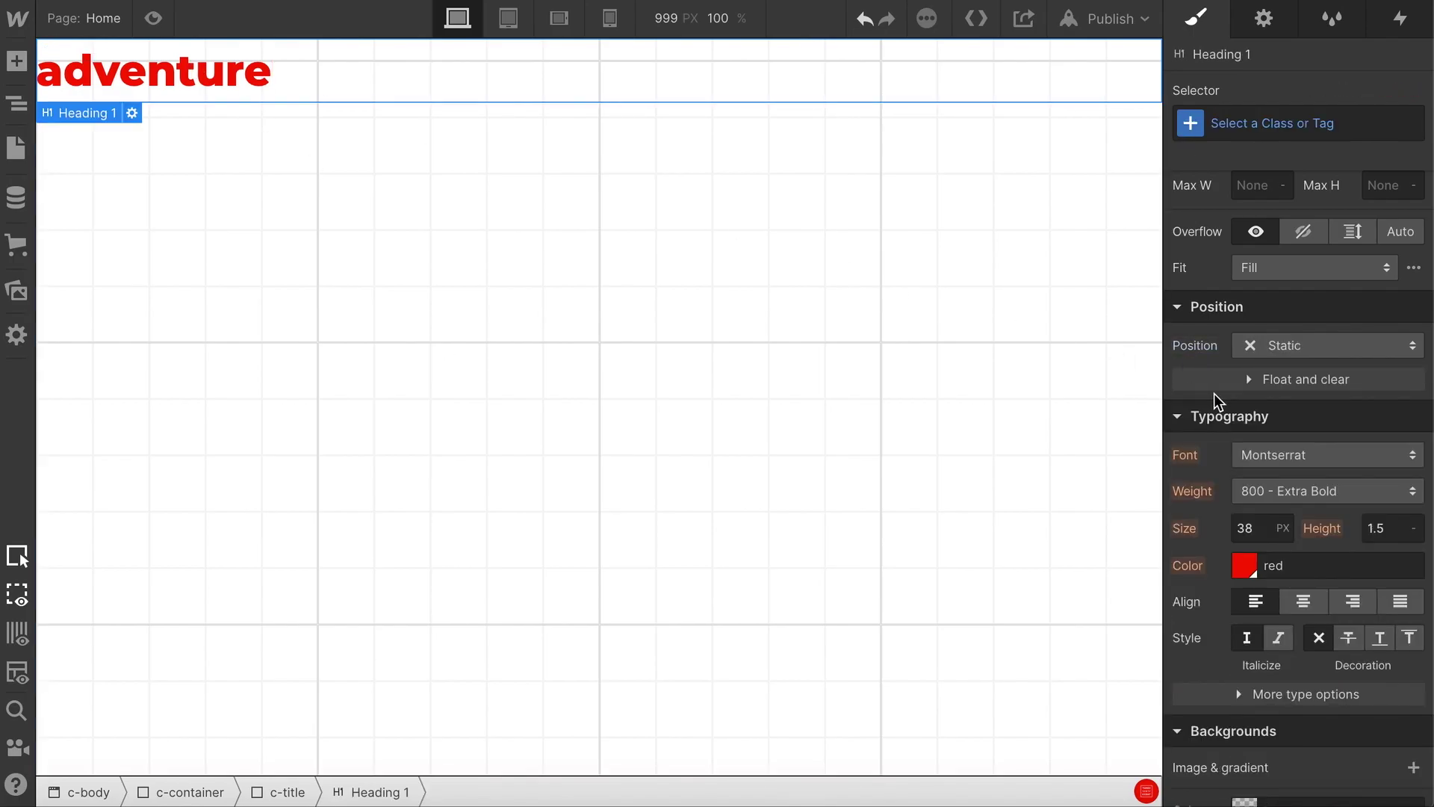
{"action": "scroll", "coordinate": [1251, 343], "scroll_direction": "up", "scroll_amount": 5}
{"action": "scroll", "coordinate": [1261, 536], "scroll_direction": "down", "scroll_amount": 5}
{"action": "left_click", "coordinate": [1259, 448]}
{"action": "type", "text": "40vw"}
{"action": "key", "text": "Return"}
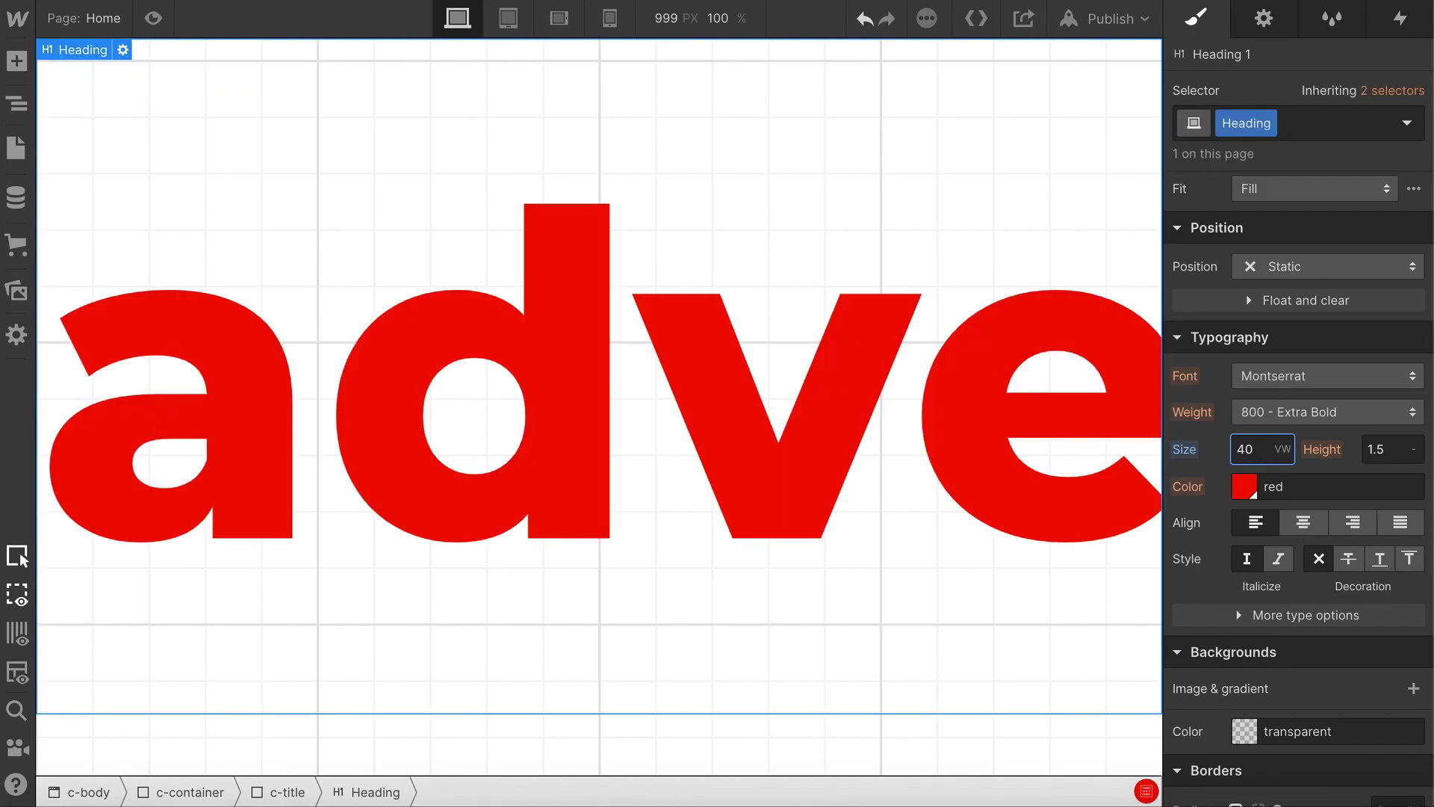
{"action": "key", "text": "shift+Down"}
{"action": "key", "text": "shift+Down"}
{"action": "key", "text": "shift+Down"}
{"action": "key", "text": "shift+Up"}
{"action": "key", "text": "shift+Down"}
{"action": "key", "text": "Up"}
{"action": "key", "text": "Up"}
{"action": "key", "text": "Up"}
{"action": "key", "text": "Up"}
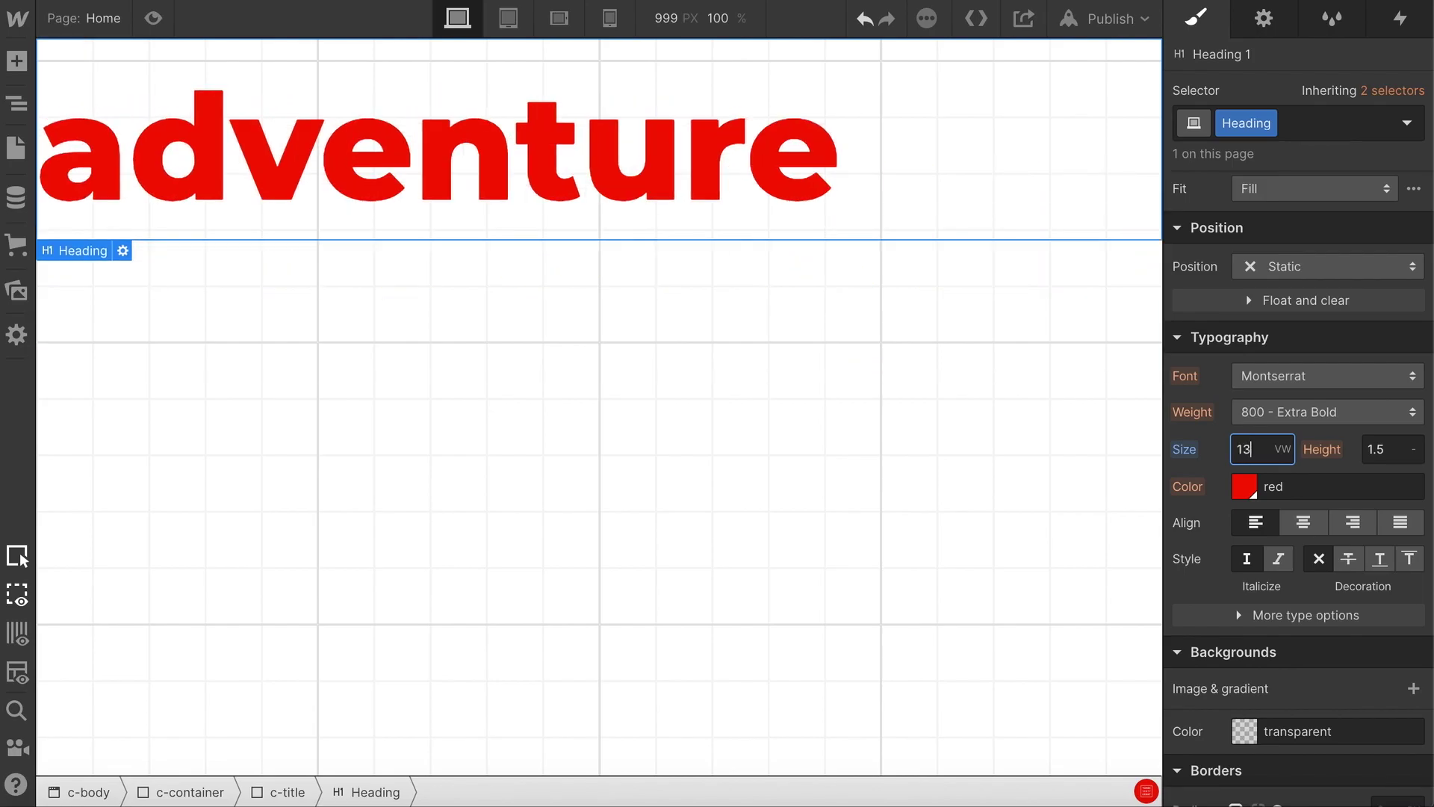
{"action": "key", "text": "Up"}
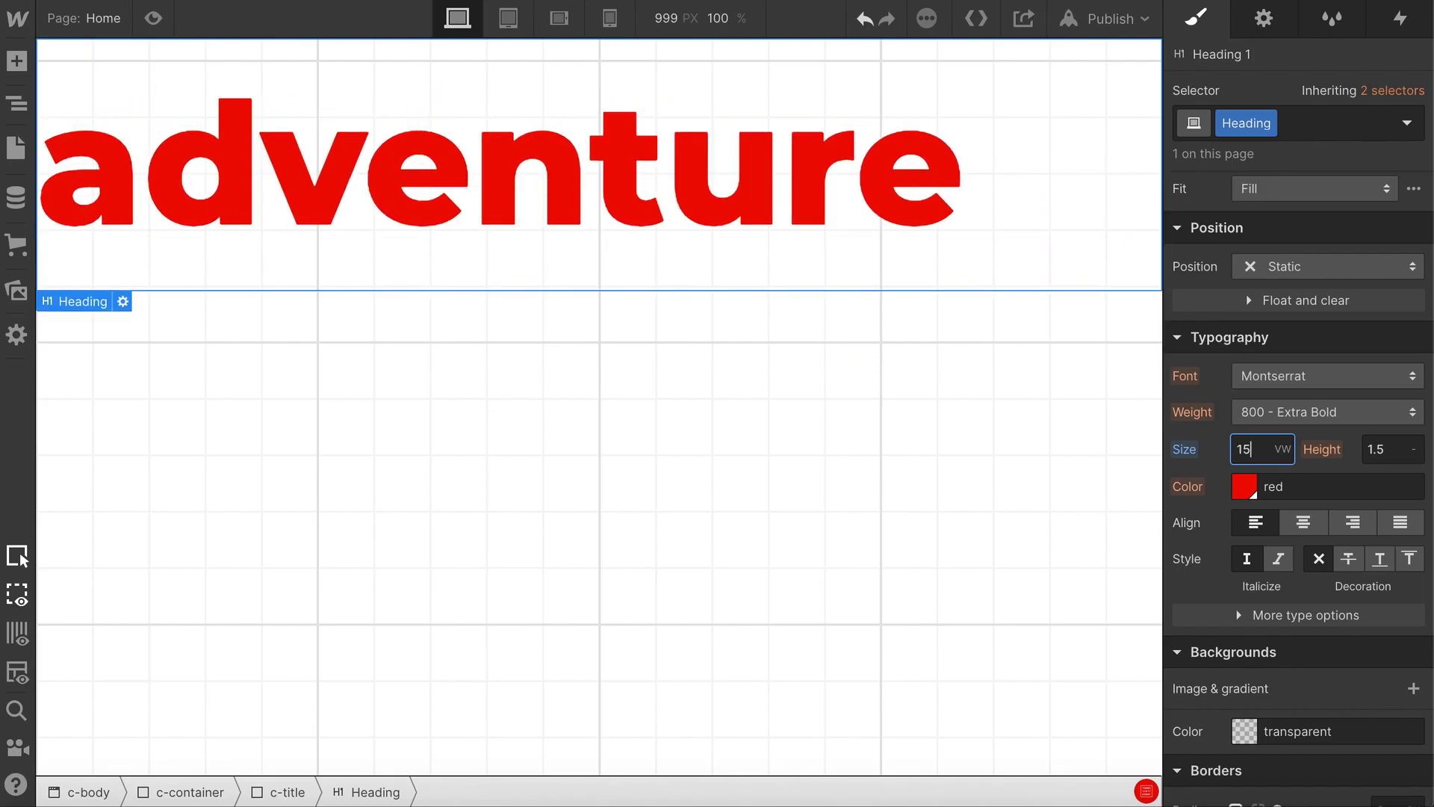
- Make the c-title div a flex container and centre its heading with Align and Justify both set to Center
{"action": "key", "text": "Up"}
{"action": "key", "text": "Down"}
{"action": "left_click", "coordinate": [18, 105]}
{"action": "left_click", "coordinate": [150, 187]}
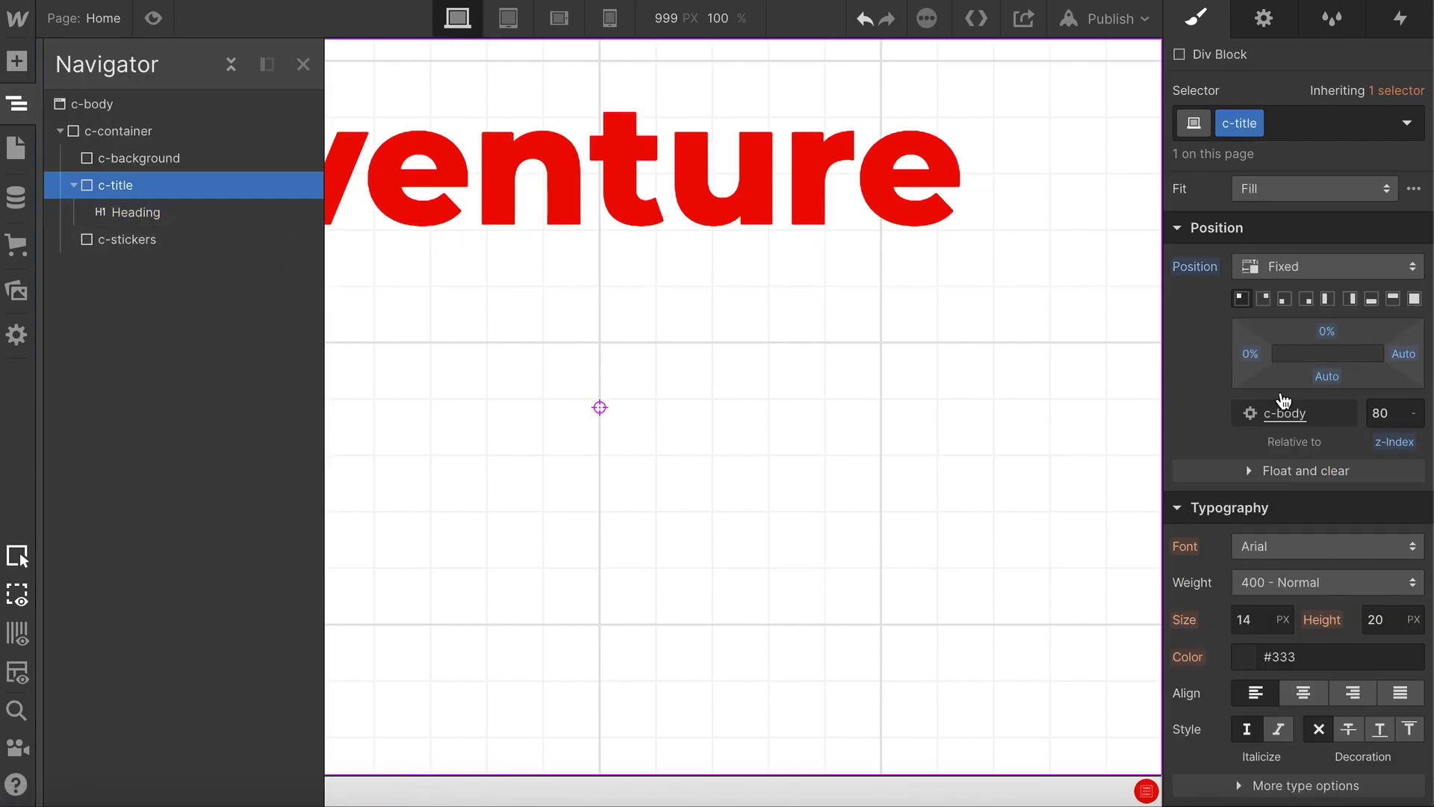
{"action": "scroll", "coordinate": [1269, 373], "scroll_direction": "up", "scroll_amount": 3}
{"action": "scroll", "coordinate": [1289, 337], "scroll_direction": "up", "scroll_amount": 4}
{"action": "left_click", "coordinate": [1279, 224]}
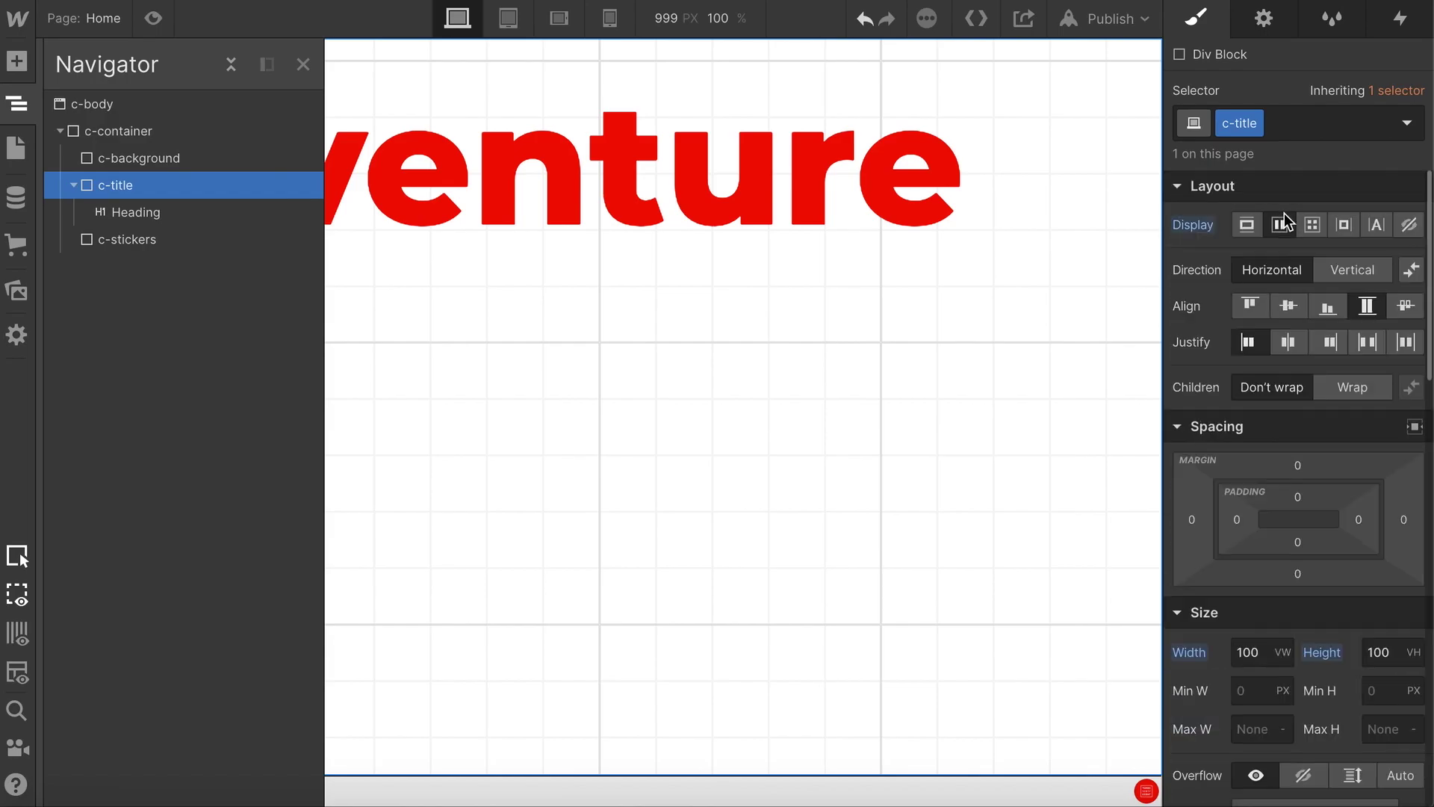
{"action": "left_click", "coordinate": [1280, 307]}
{"action": "left_click", "coordinate": [1287, 342]}
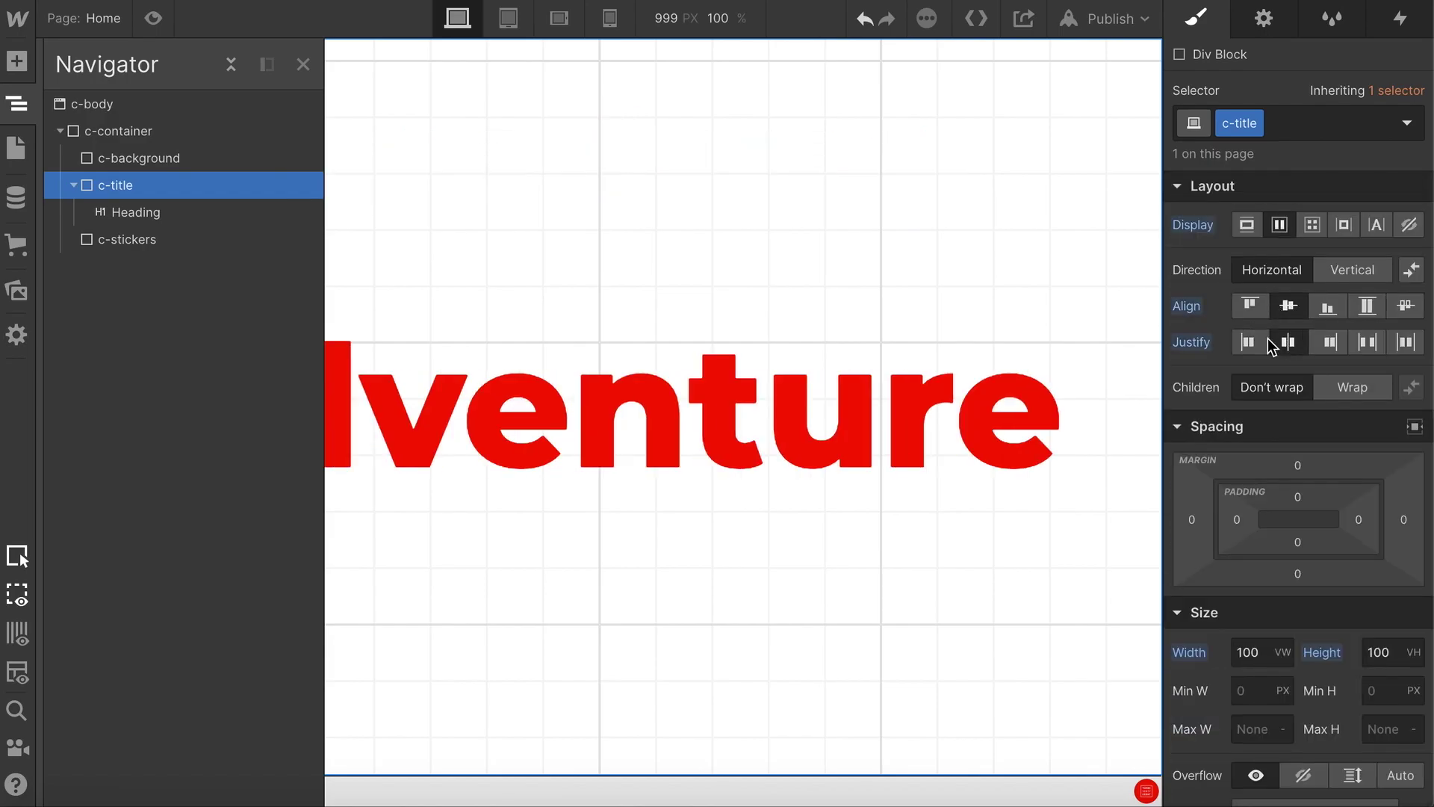
{"action": "left_click", "coordinate": [10, 102]}
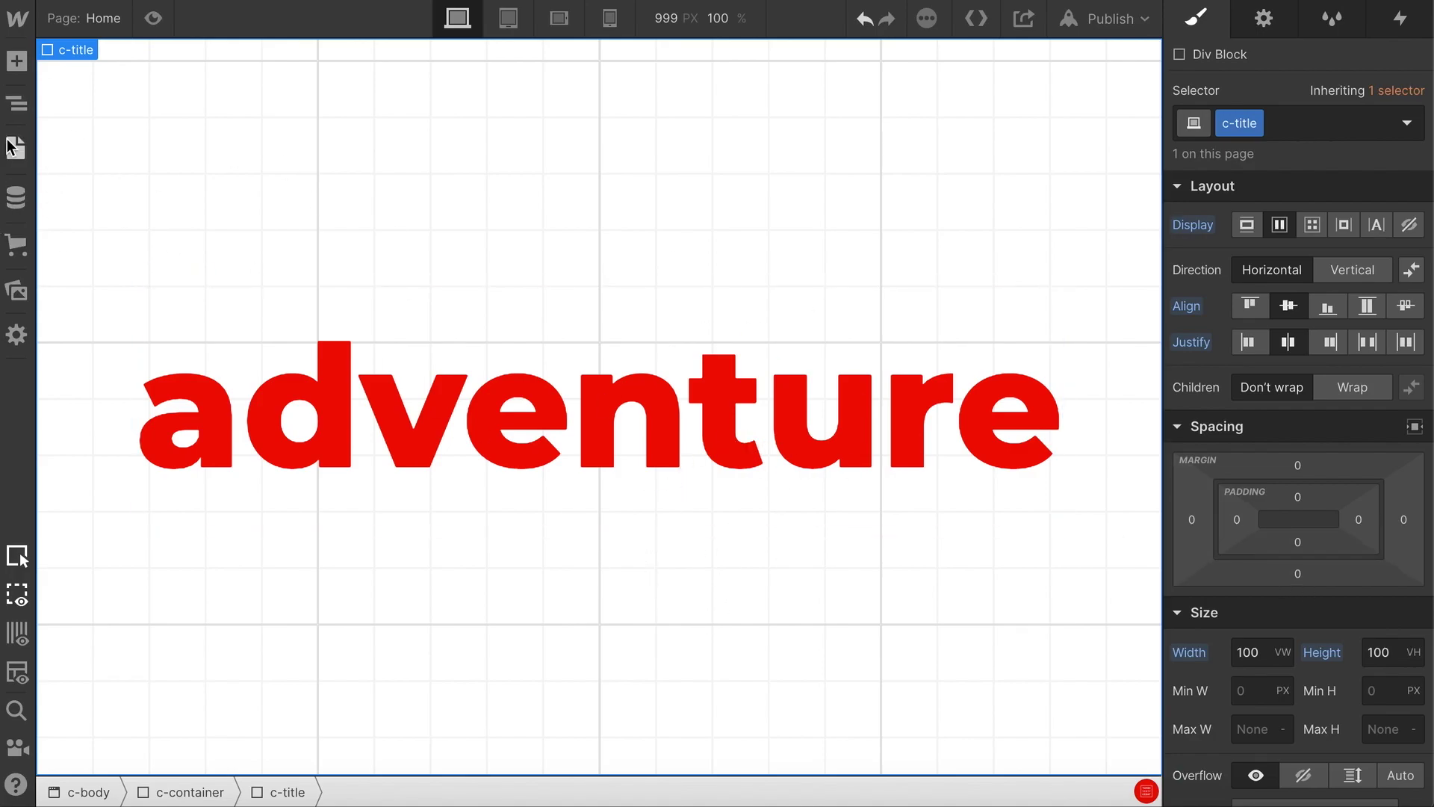
- Set the z-index of the c-title div to 30
{"action": "left_click", "coordinate": [22, 112]}
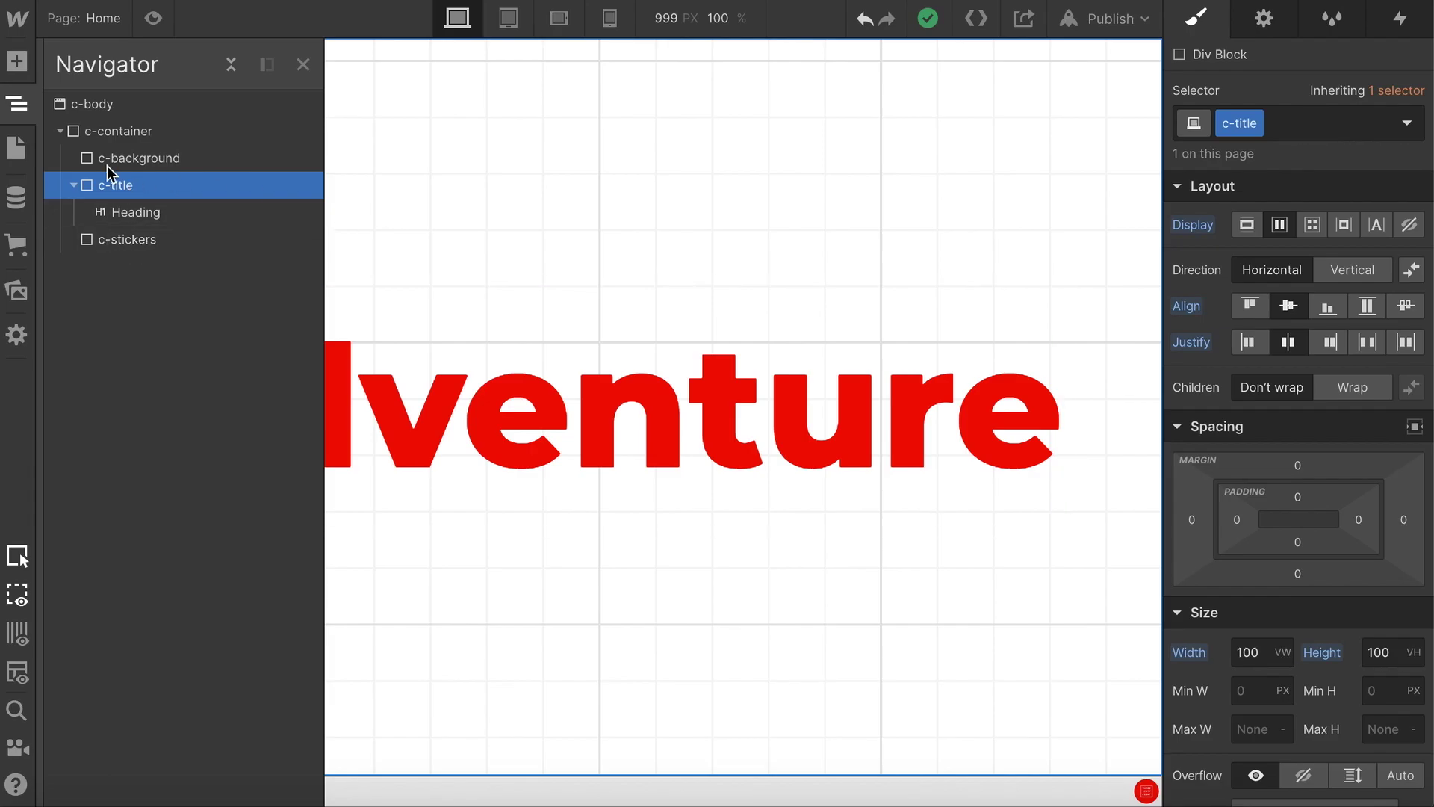
{"action": "left_click", "coordinate": [125, 160]}
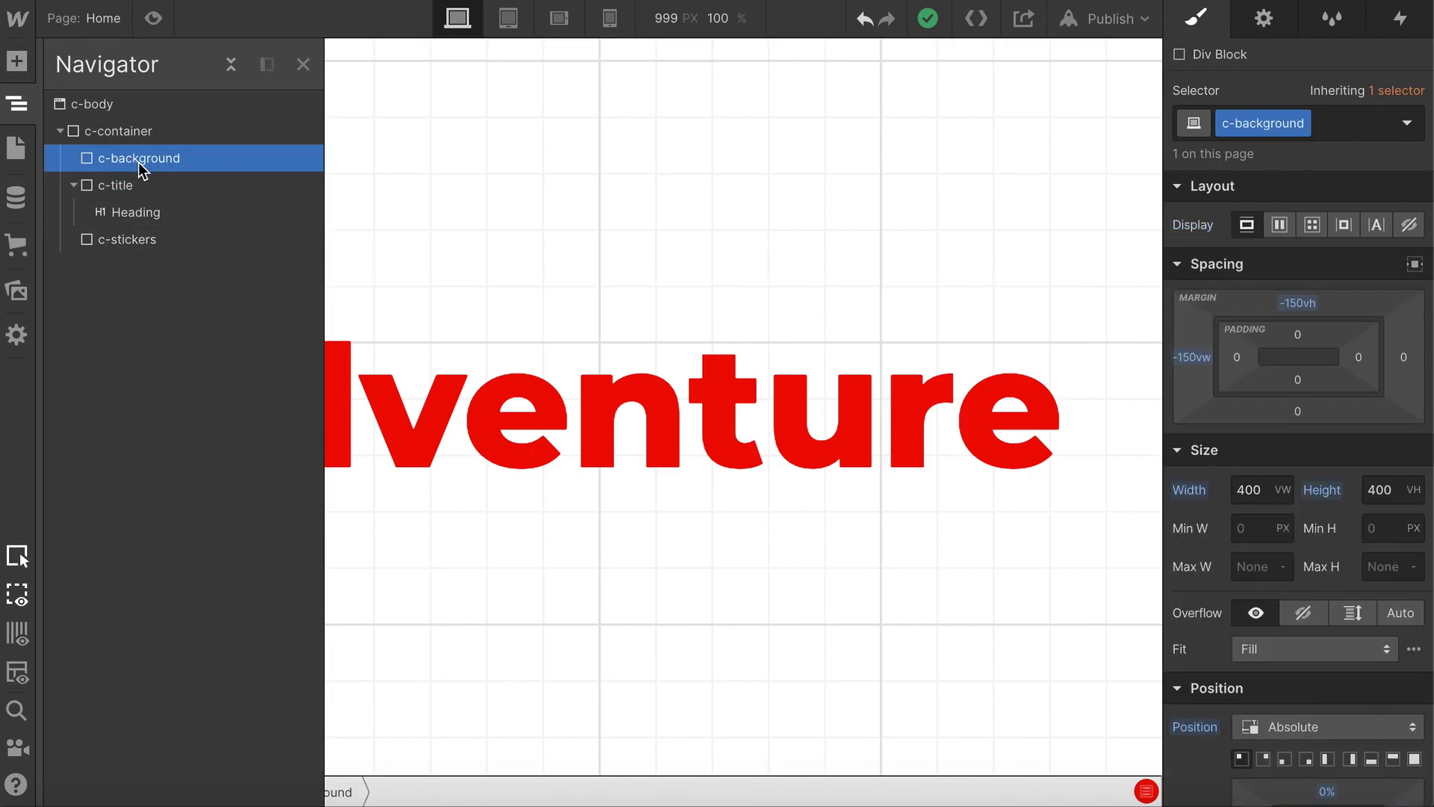
{"action": "left_click", "coordinate": [141, 186]}
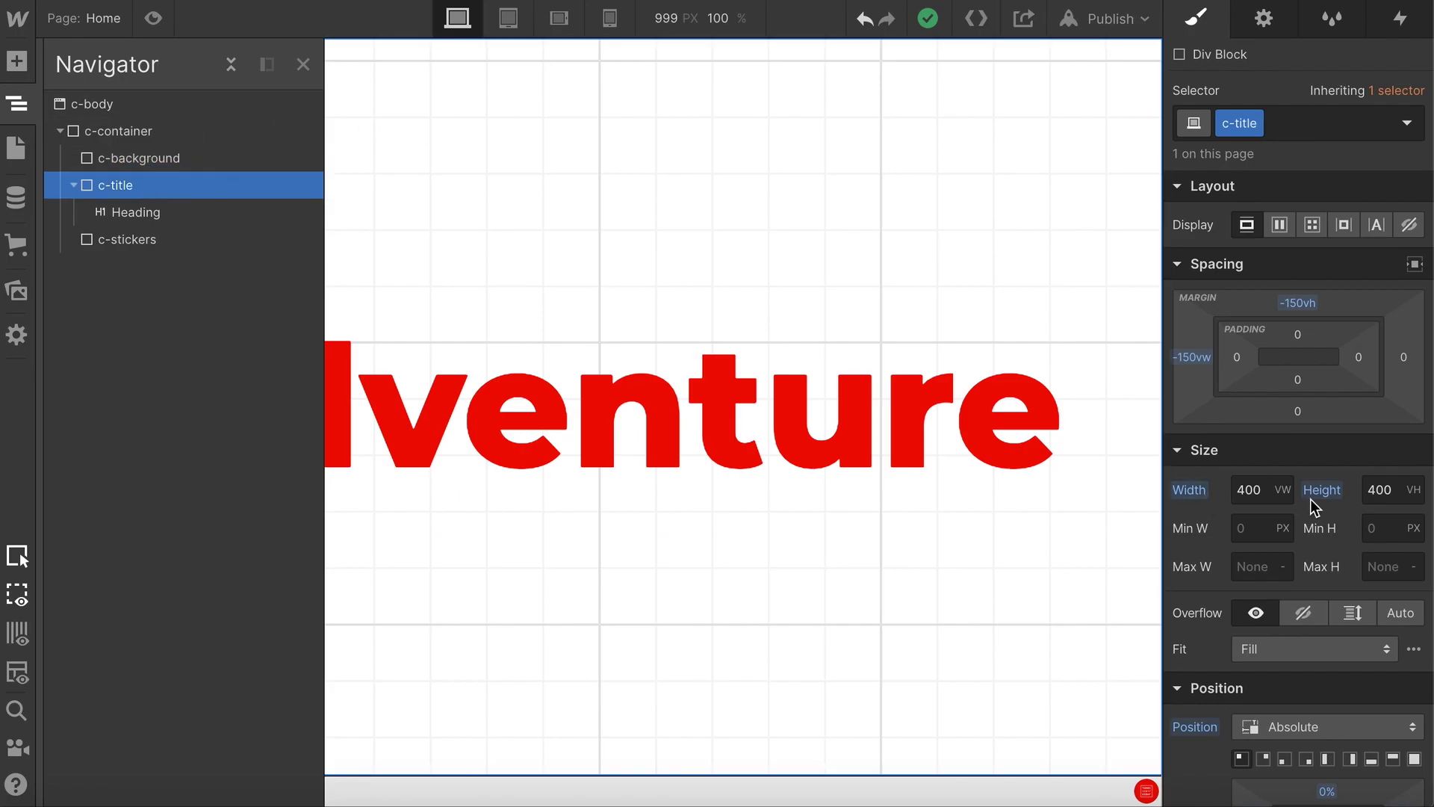
{"action": "scroll", "coordinate": [1382, 709], "scroll_direction": "down", "scroll_amount": 5}
{"action": "left_click", "coordinate": [1386, 710]}
{"action": "left_click_drag", "start_coordinate": [1396, 700], "coordinate": [1375, 702]}
{"action": "type", "text": "30"}
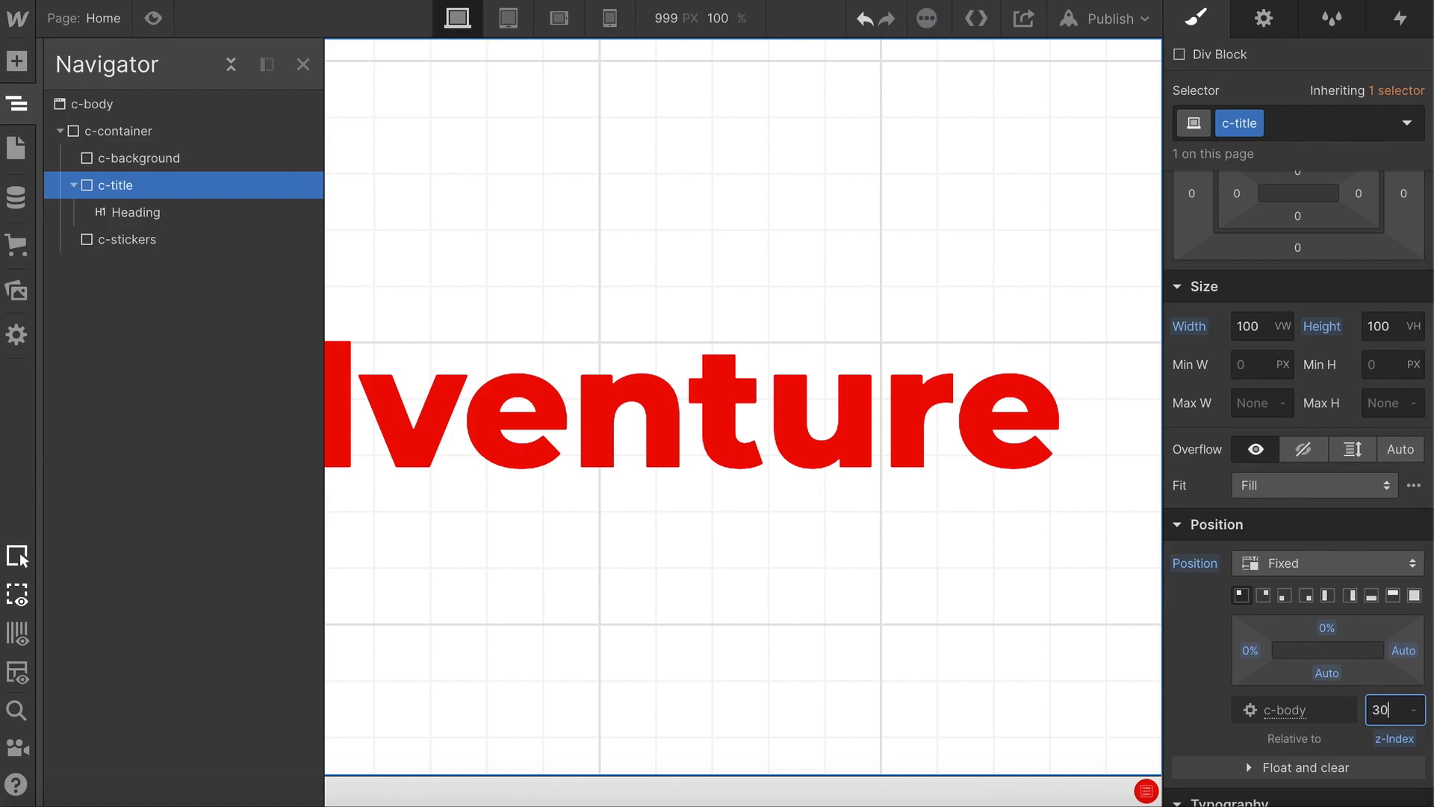
- Place the Radical Condor sticker image from the site assets inside the c-stickers div
{"action": "left_click", "coordinate": [115, 239]}
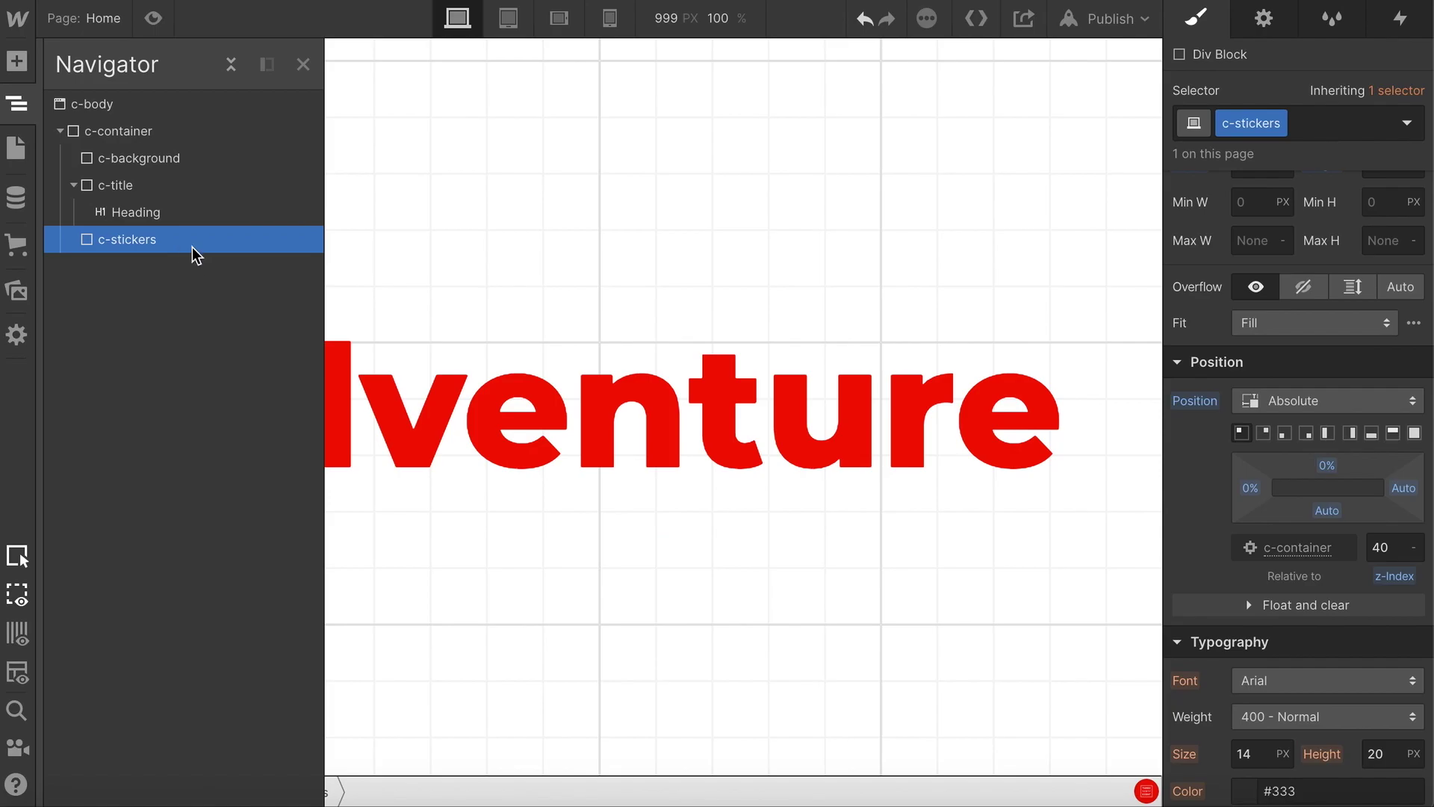
{"action": "left_click", "coordinate": [18, 291]}
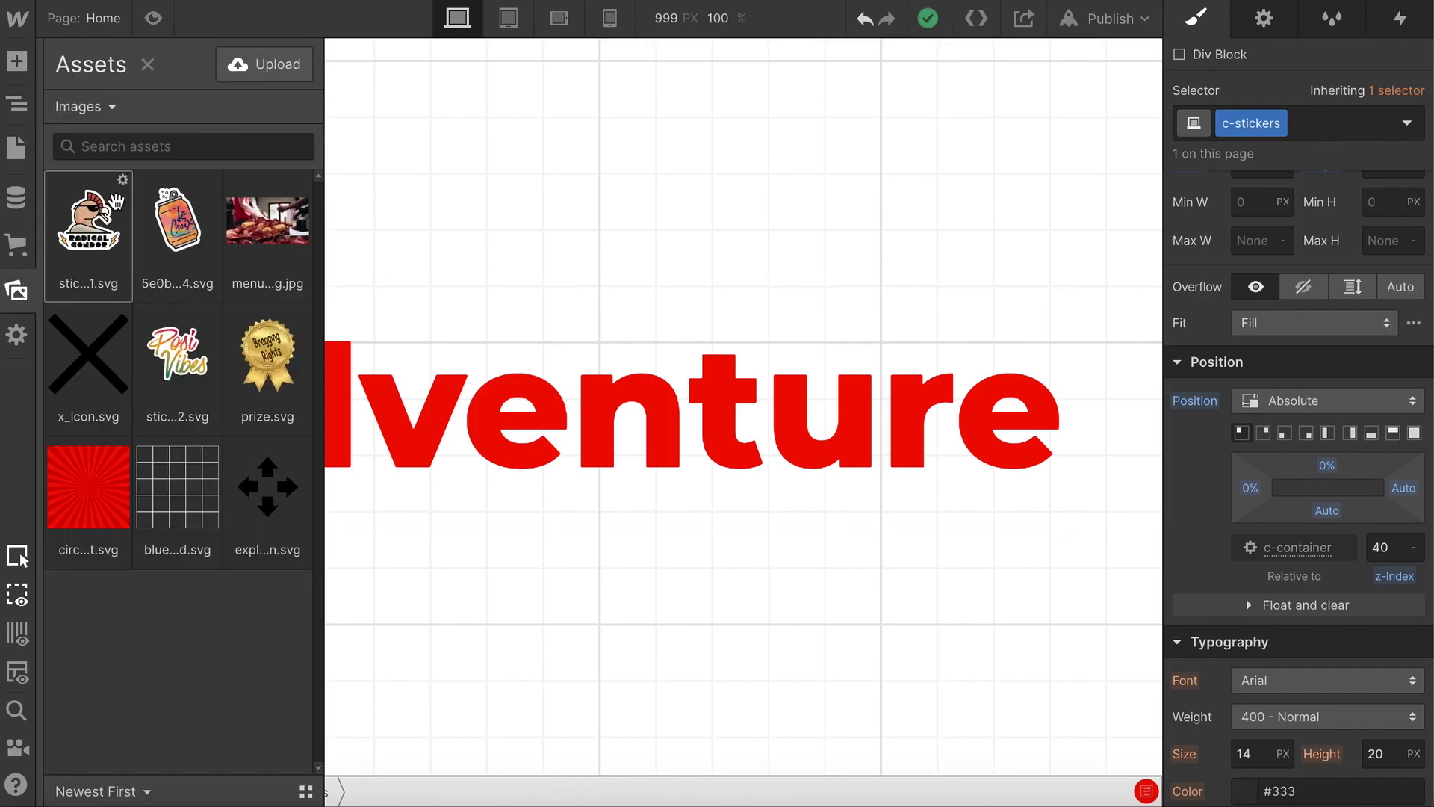
{"action": "left_click_drag", "start_coordinate": [120, 235], "coordinate": [158, 266]}
- Set the width of the new sticker image to 10 vw
{"action": "scroll", "coordinate": [1253, 343], "scroll_direction": "up", "scroll_amount": 2}
{"action": "scroll", "coordinate": [1253, 342], "scroll_direction": "up", "scroll_amount": 1}
{"action": "left_click", "coordinate": [1247, 385]}
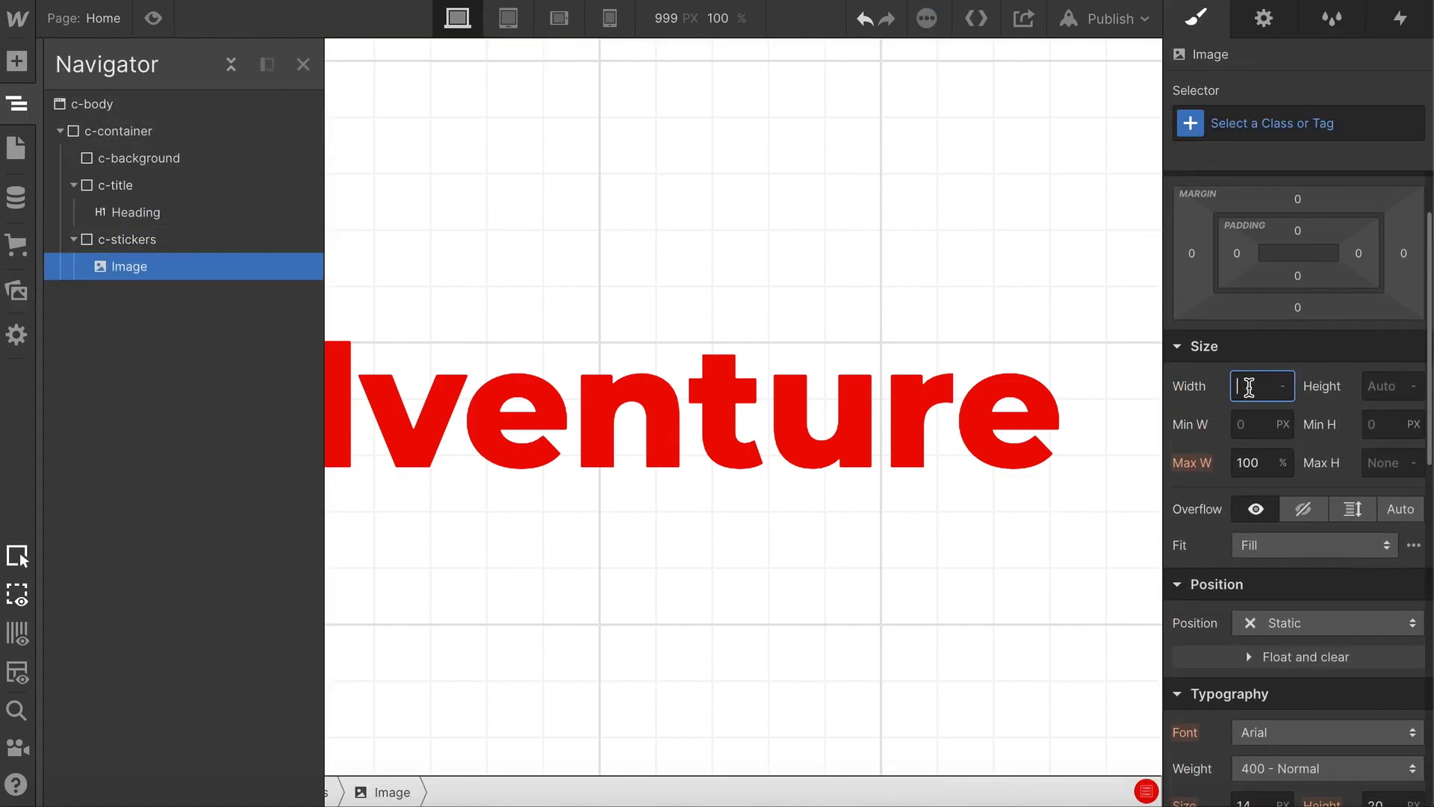
{"action": "type", "text": "10vw"}
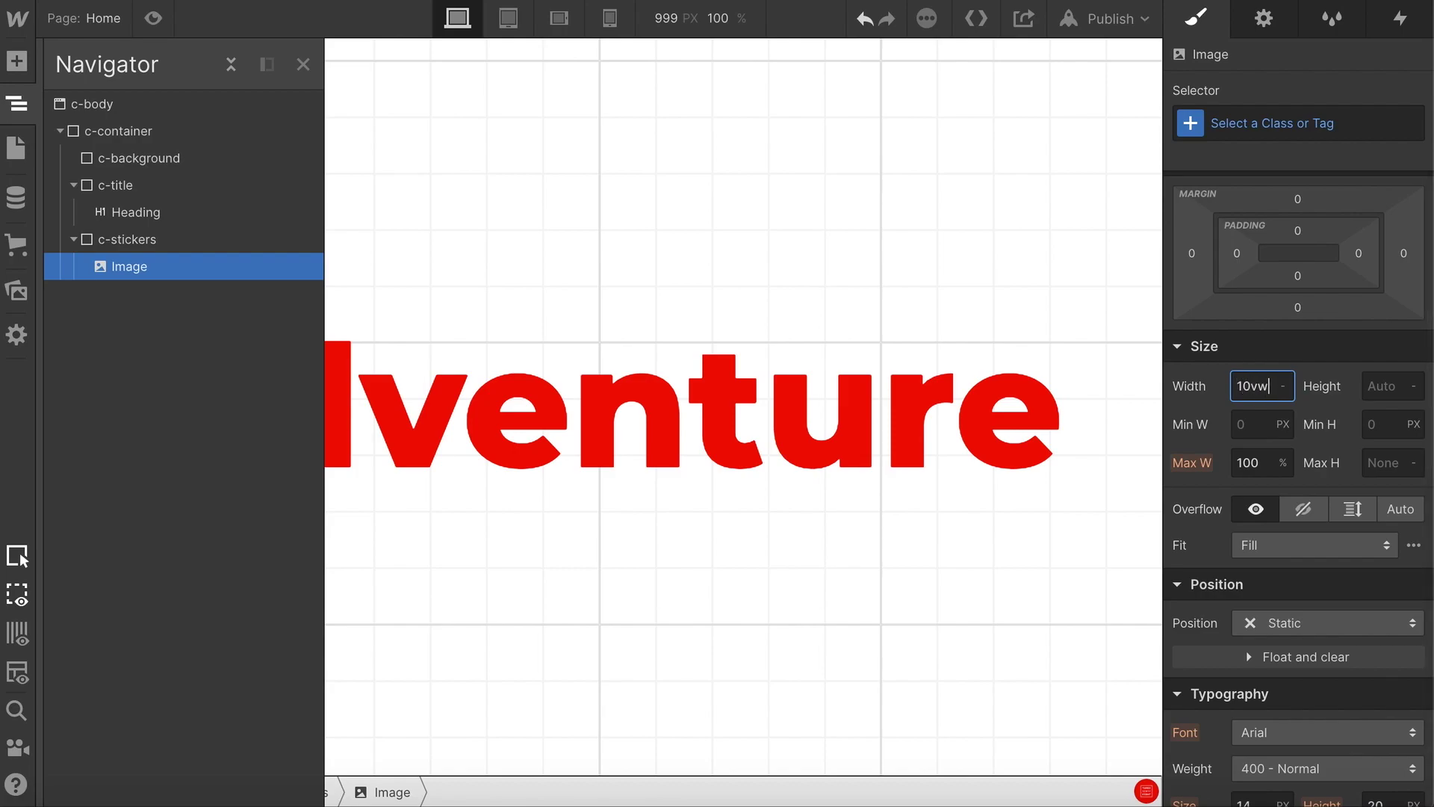
{"action": "key", "text": "Return"}
- Rename the sticker image's class to c-sticker
{"action": "left_click", "coordinate": [1257, 125]}
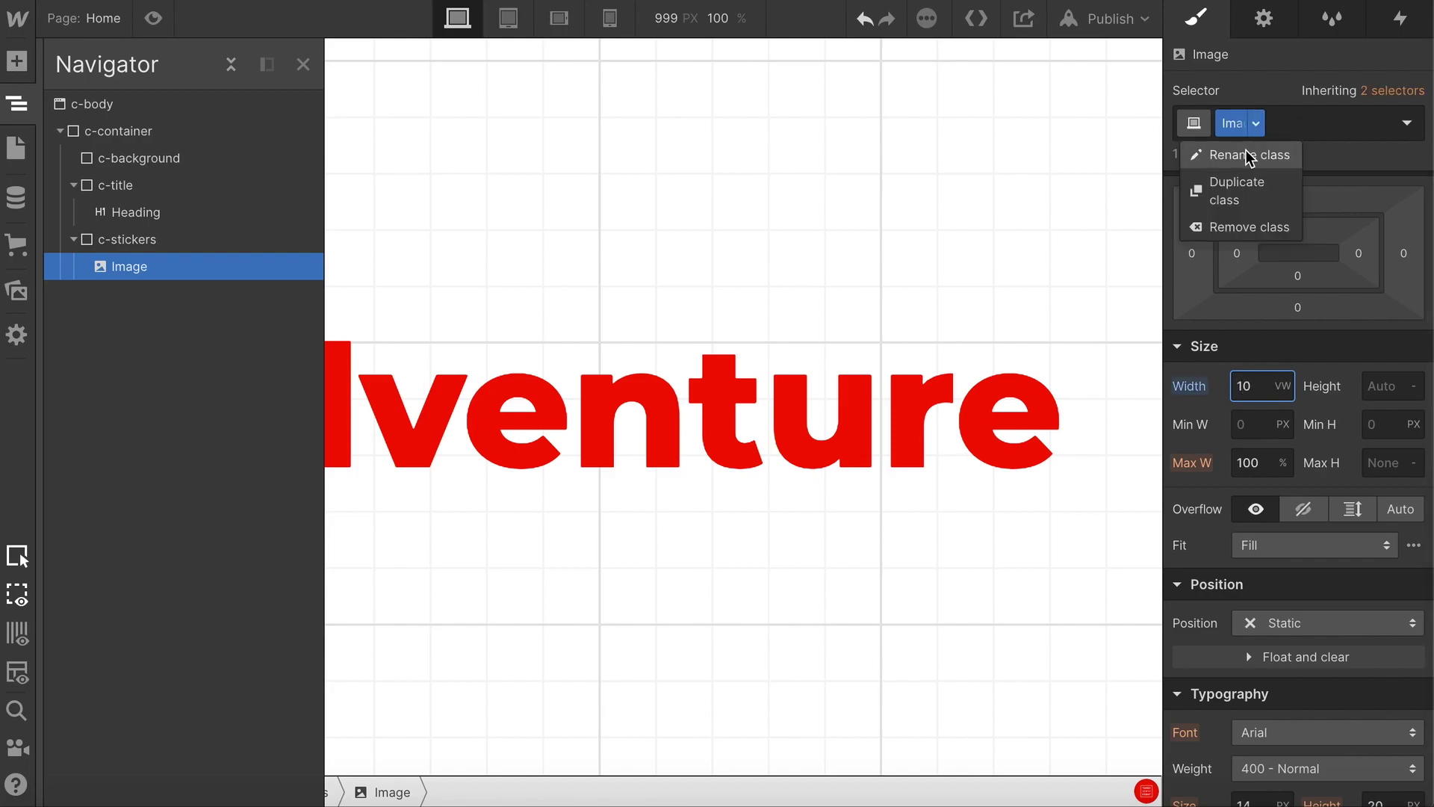
{"action": "left_click", "coordinate": [1194, 150]}
{"action": "type", "text": "c-sticker"}
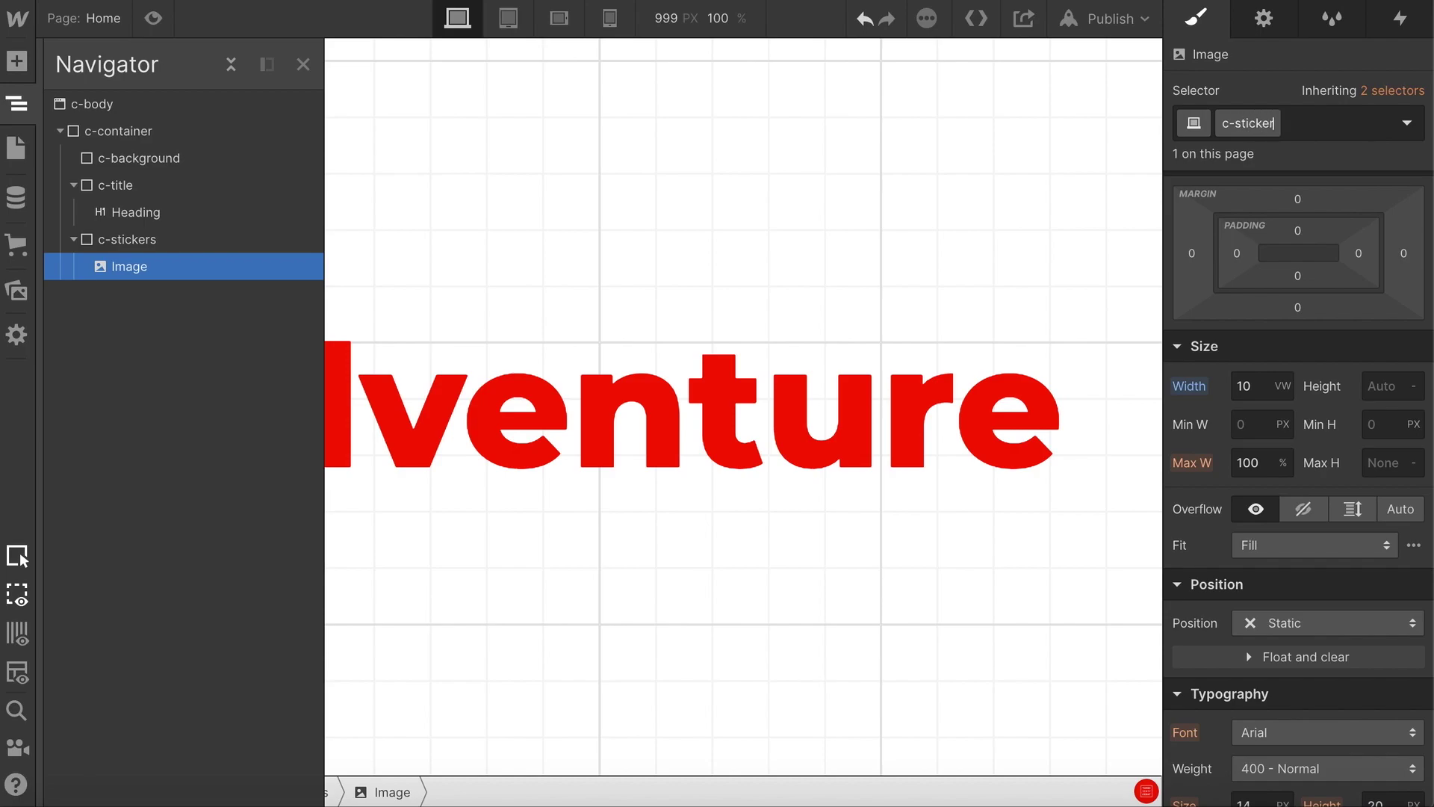
{"action": "key", "text": "Return"}
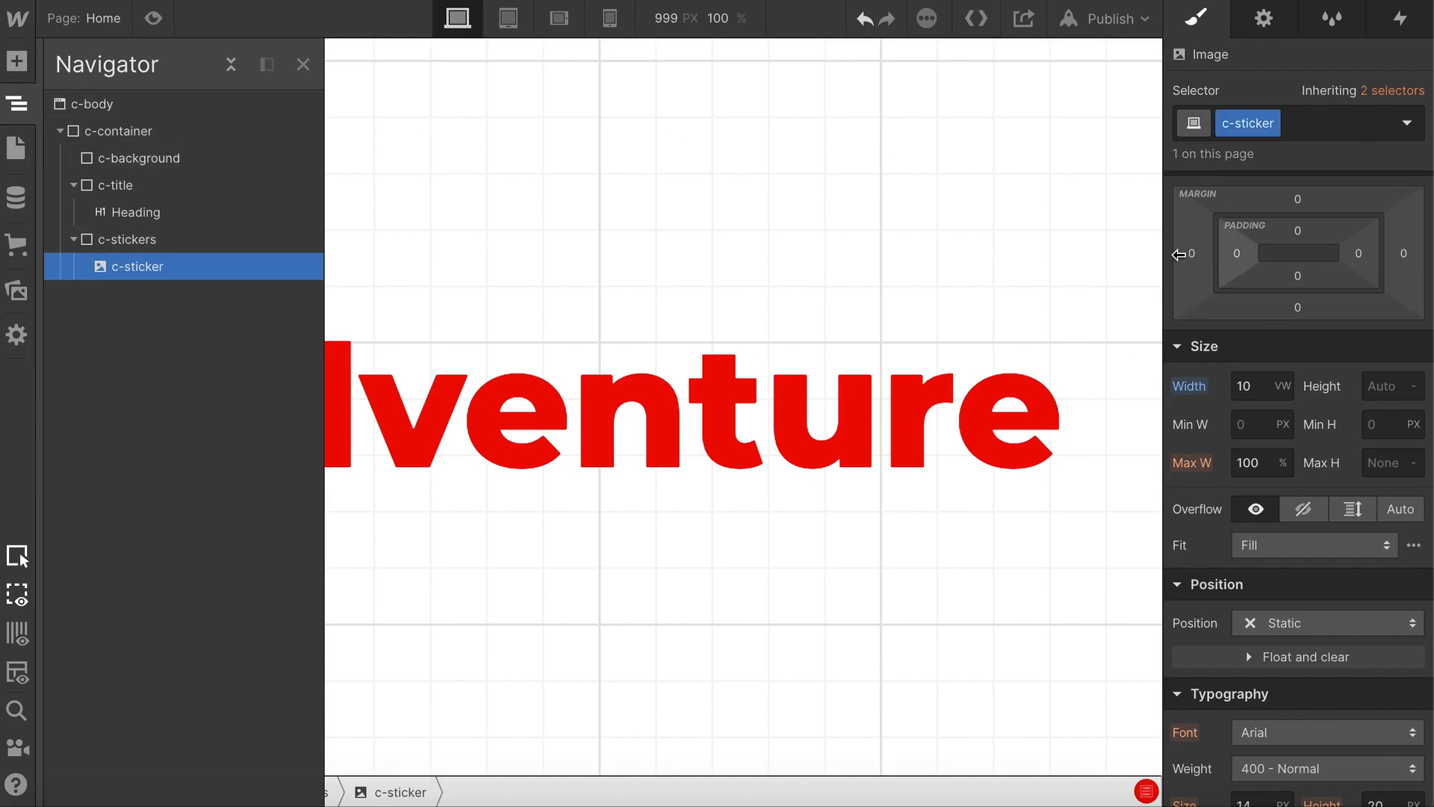
- Give c-sticker a left margin of 150 vw and a top margin of 150 vh
{"action": "left_click", "coordinate": [1192, 254]}
{"action": "type", "text": "15"}
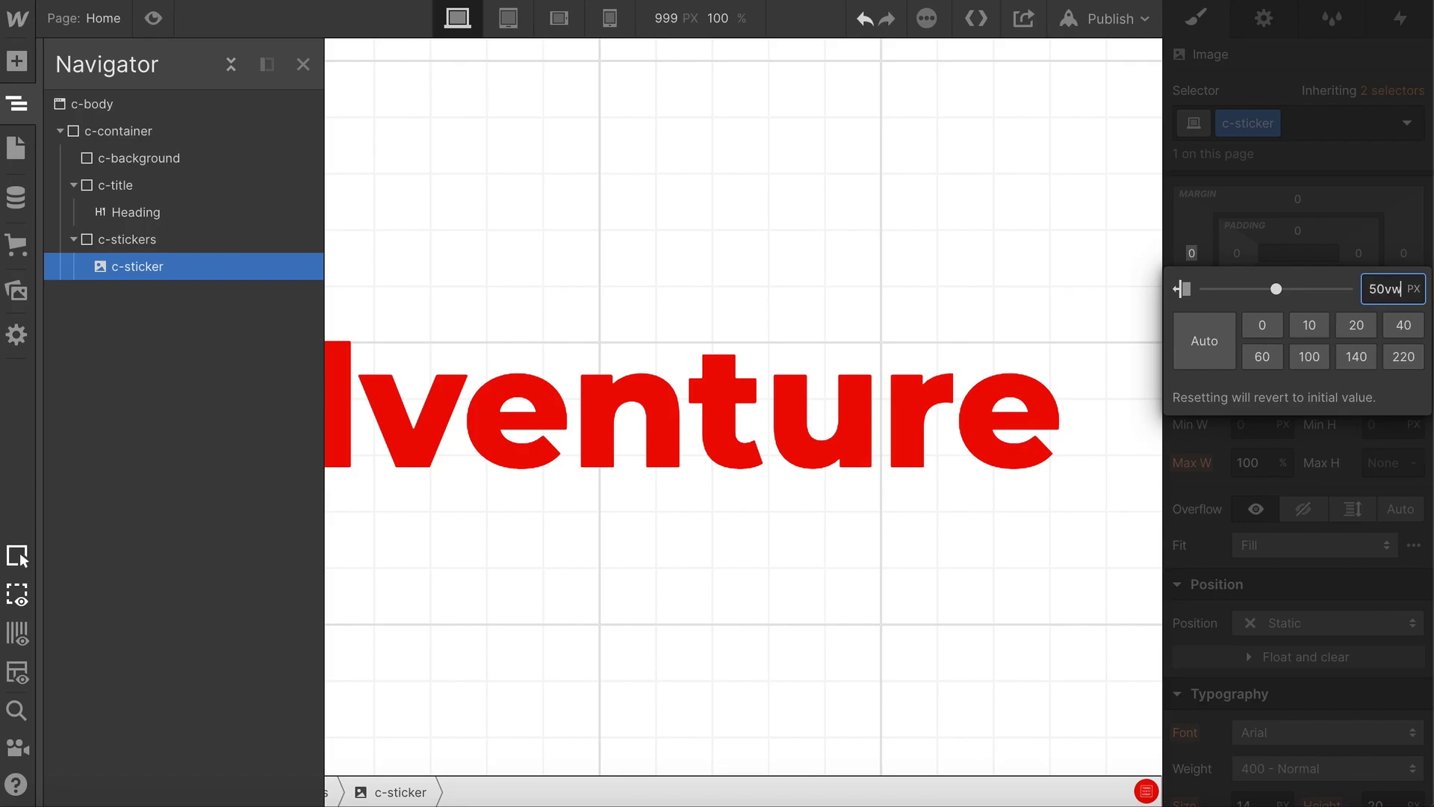
{"action": "type", "text": "0vw"}
{"action": "key", "text": "Return"}
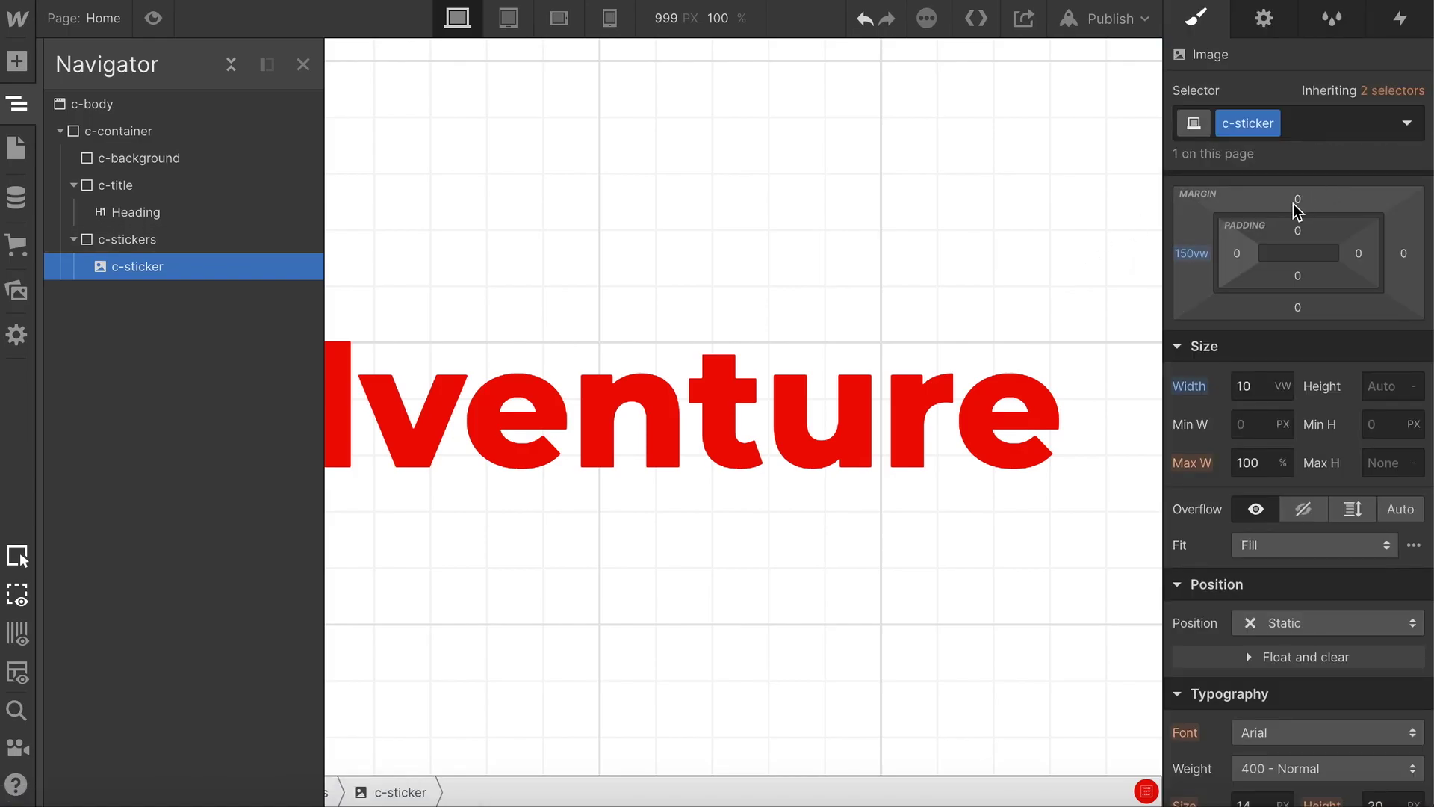
{"action": "left_click", "coordinate": [1293, 203]}
{"action": "type", "text": "150vh"}
{"action": "key", "text": "Return"}
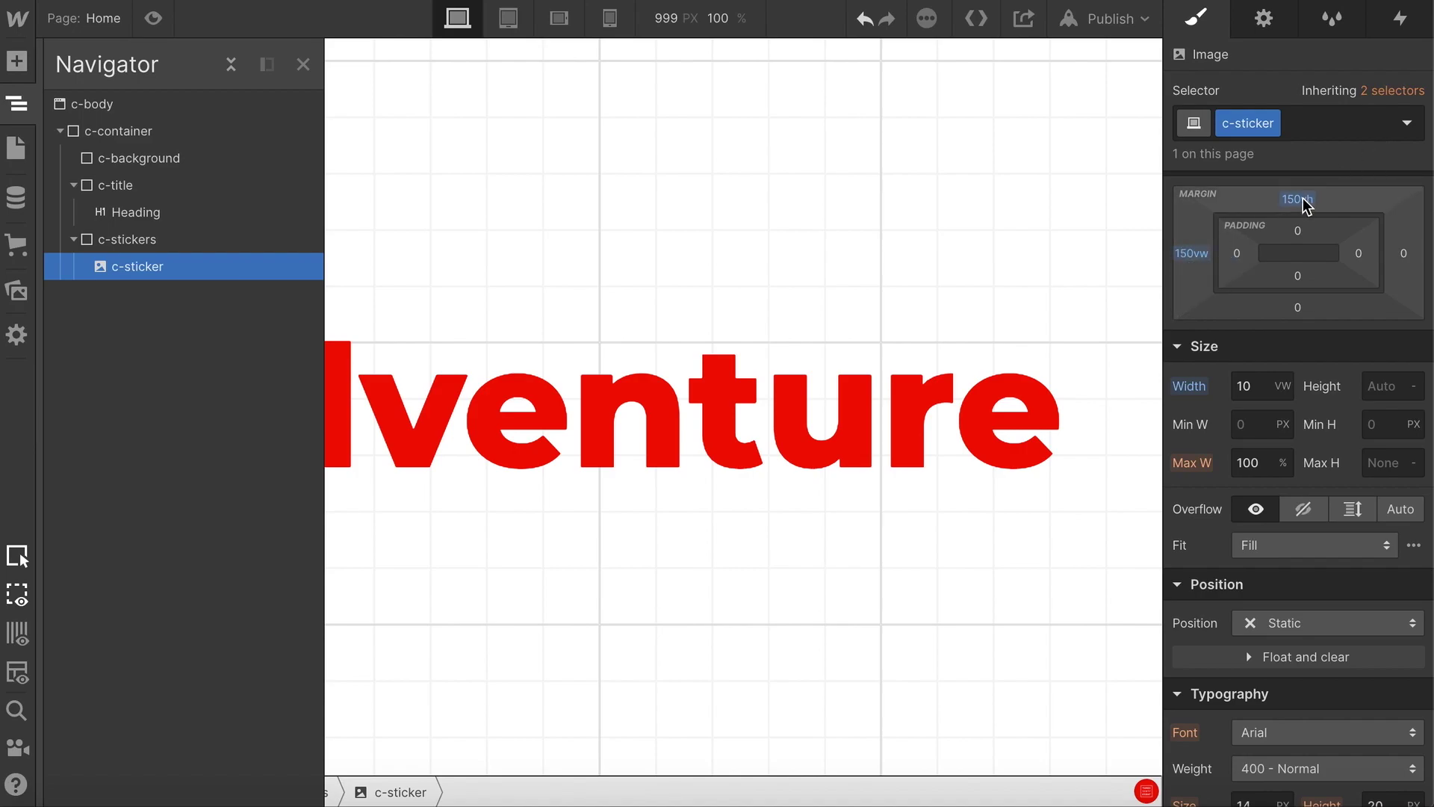
- Set the c-sticker image's position to Absolute and anchor it to the top-left of the c-stickers div
{"action": "left_click", "coordinate": [446, 278]}
{"action": "left_click", "coordinate": [105, 104]}
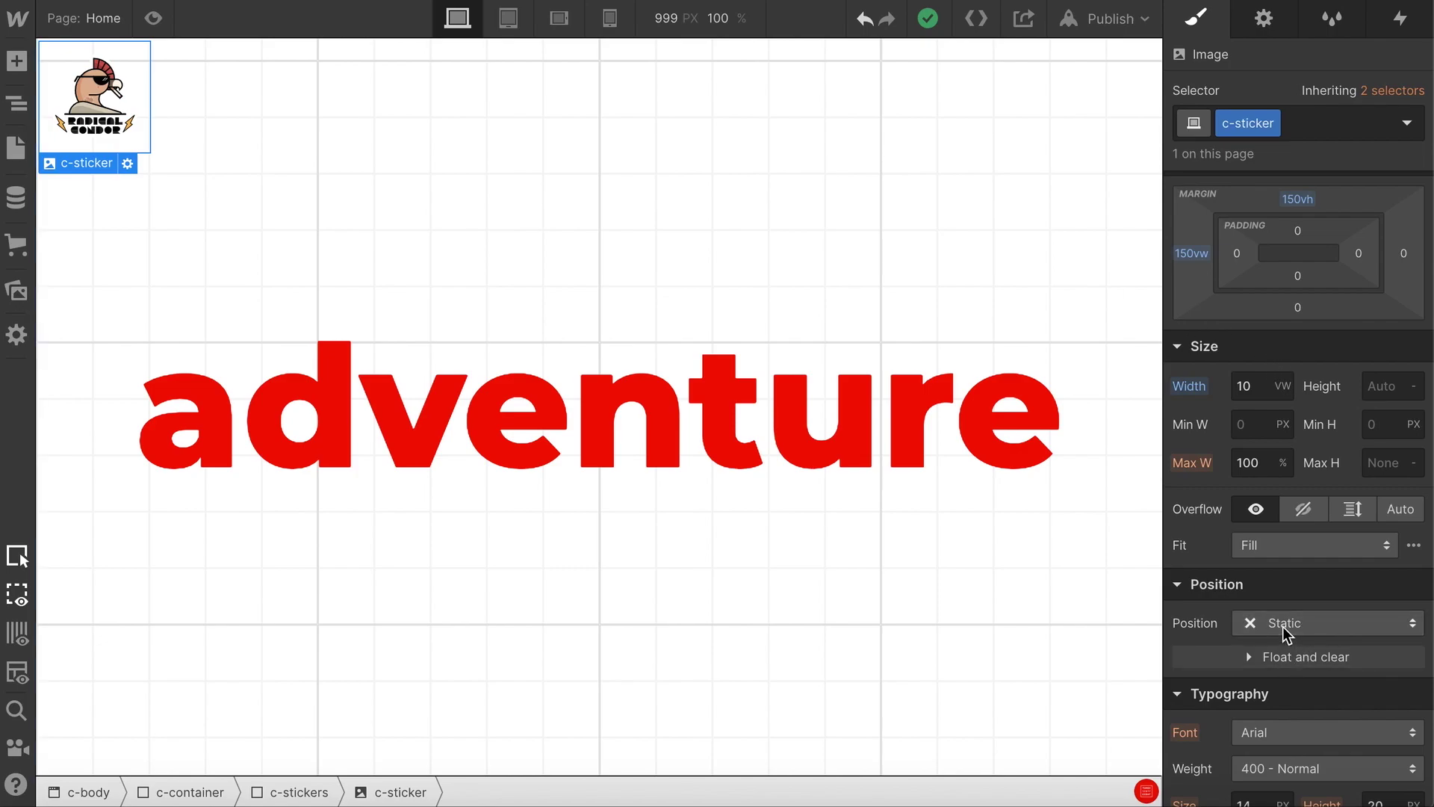
{"action": "left_click", "coordinate": [1283, 624]}
{"action": "left_click", "coordinate": [1284, 633]}
{"action": "left_click", "coordinate": [1240, 655]}
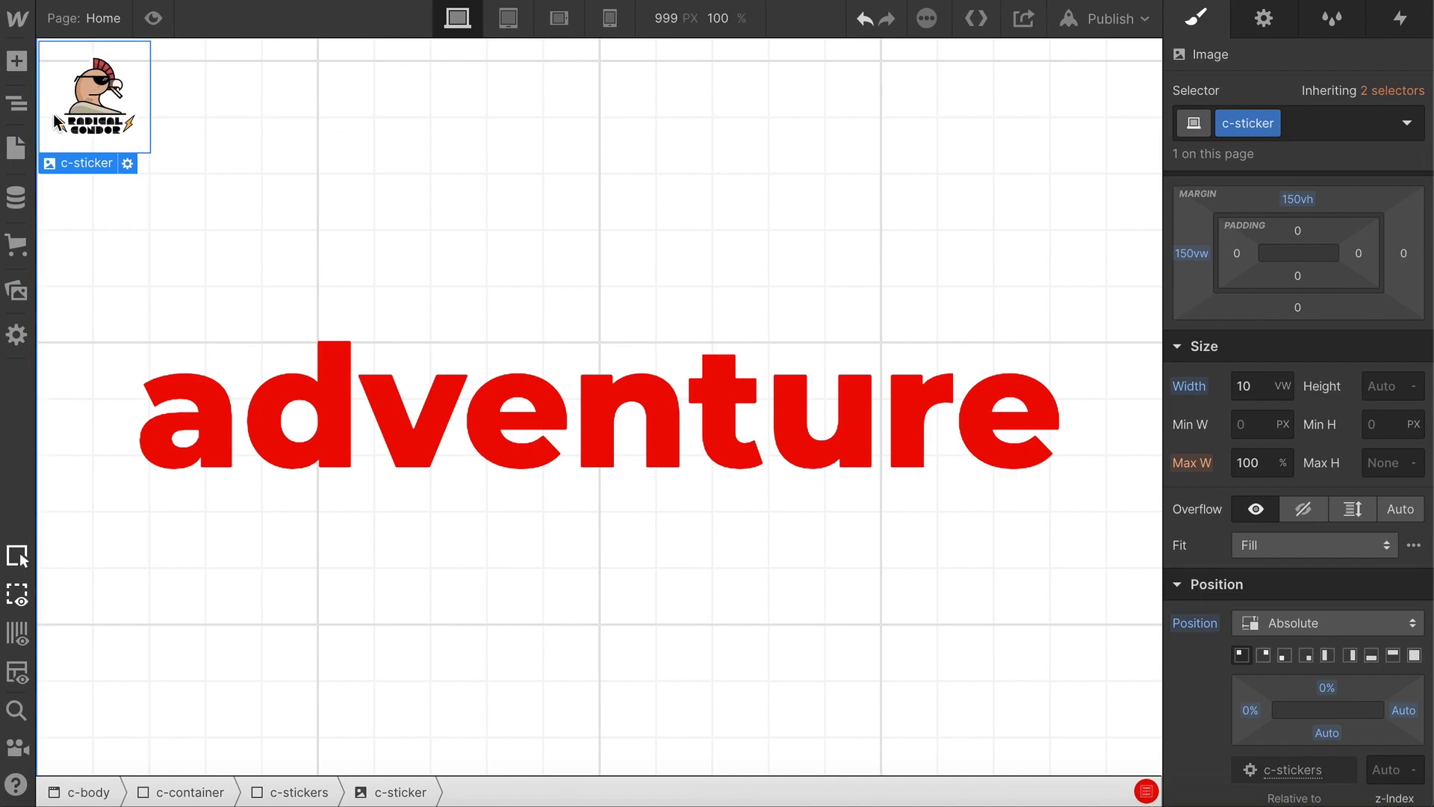
{"action": "left_click", "coordinate": [16, 103]}
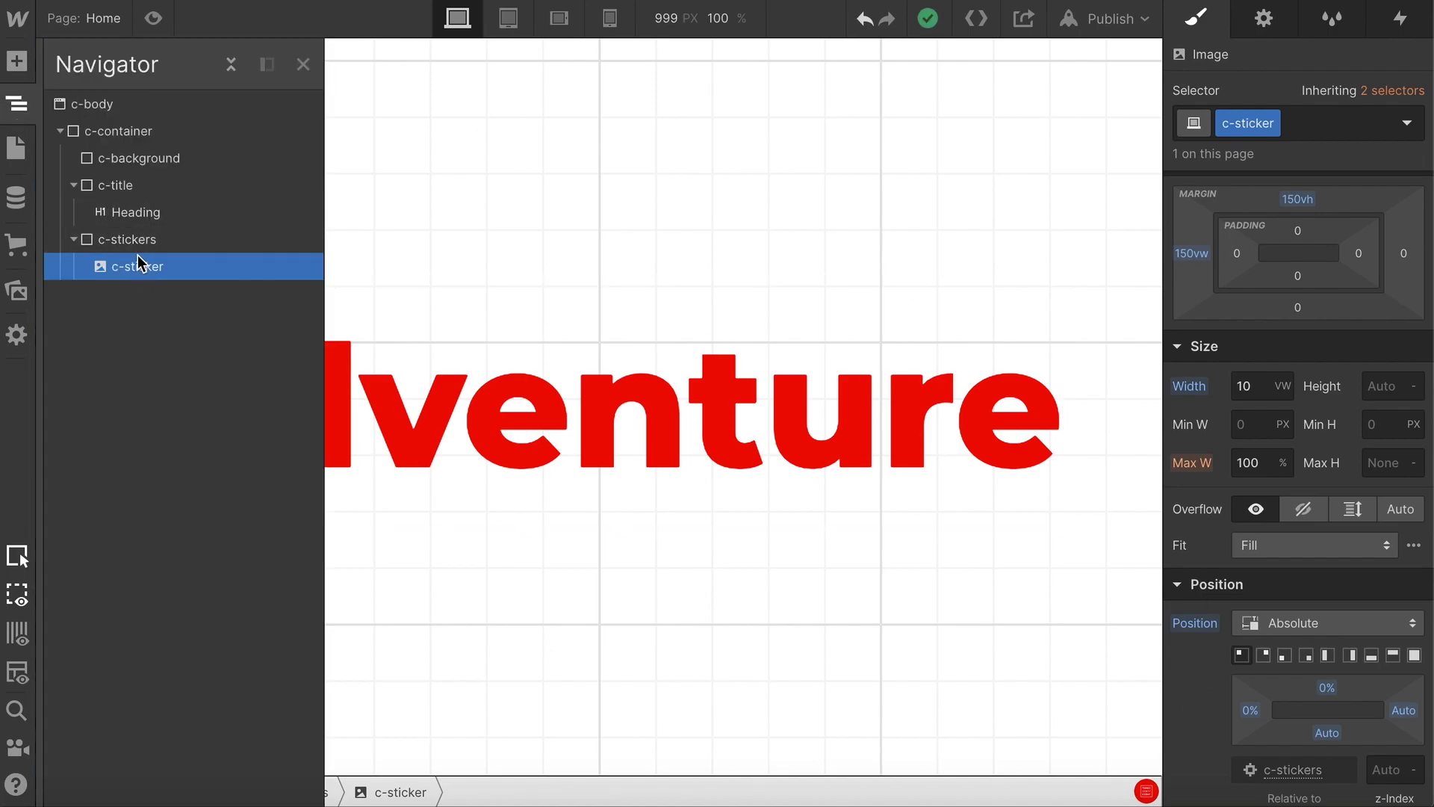
{"action": "left_click", "coordinate": [15, 106]}
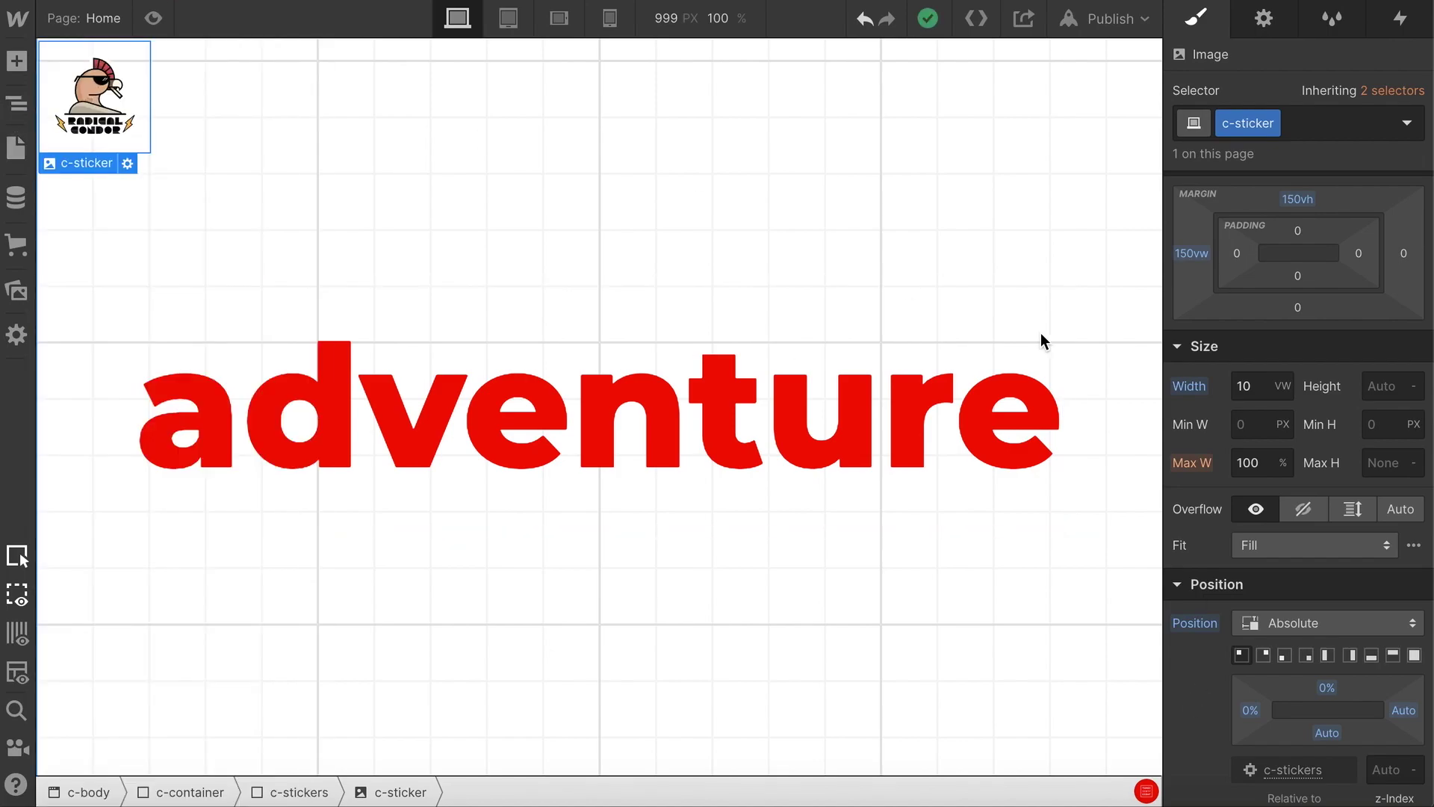
- Add a Scale transform of 1, 1, 1 to the c-sticker class
{"action": "scroll", "coordinate": [1242, 544], "scroll_direction": "down", "scroll_amount": 5}
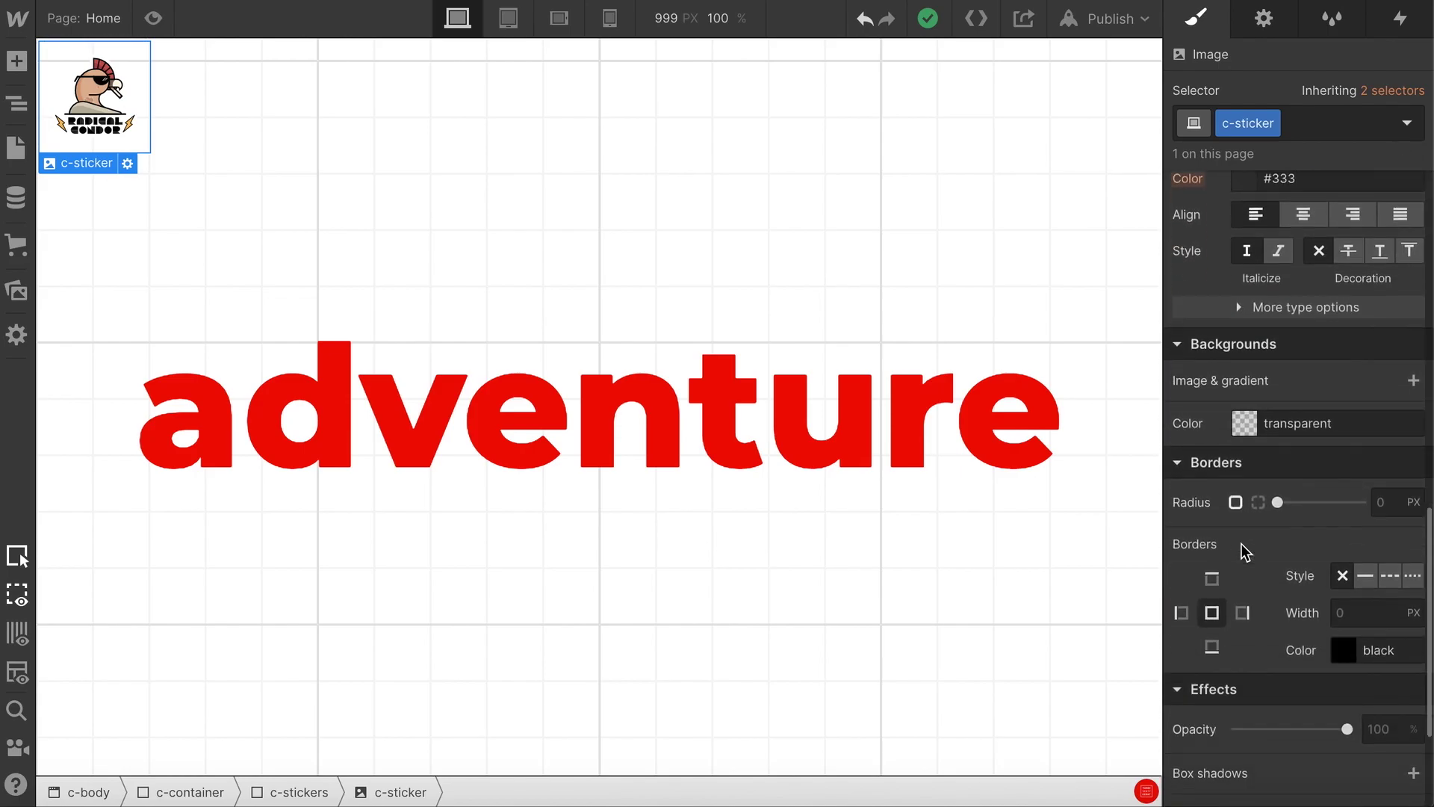
{"action": "scroll", "coordinate": [1241, 544], "scroll_direction": "down", "scroll_amount": 3}
{"action": "left_click", "coordinate": [1412, 614]}
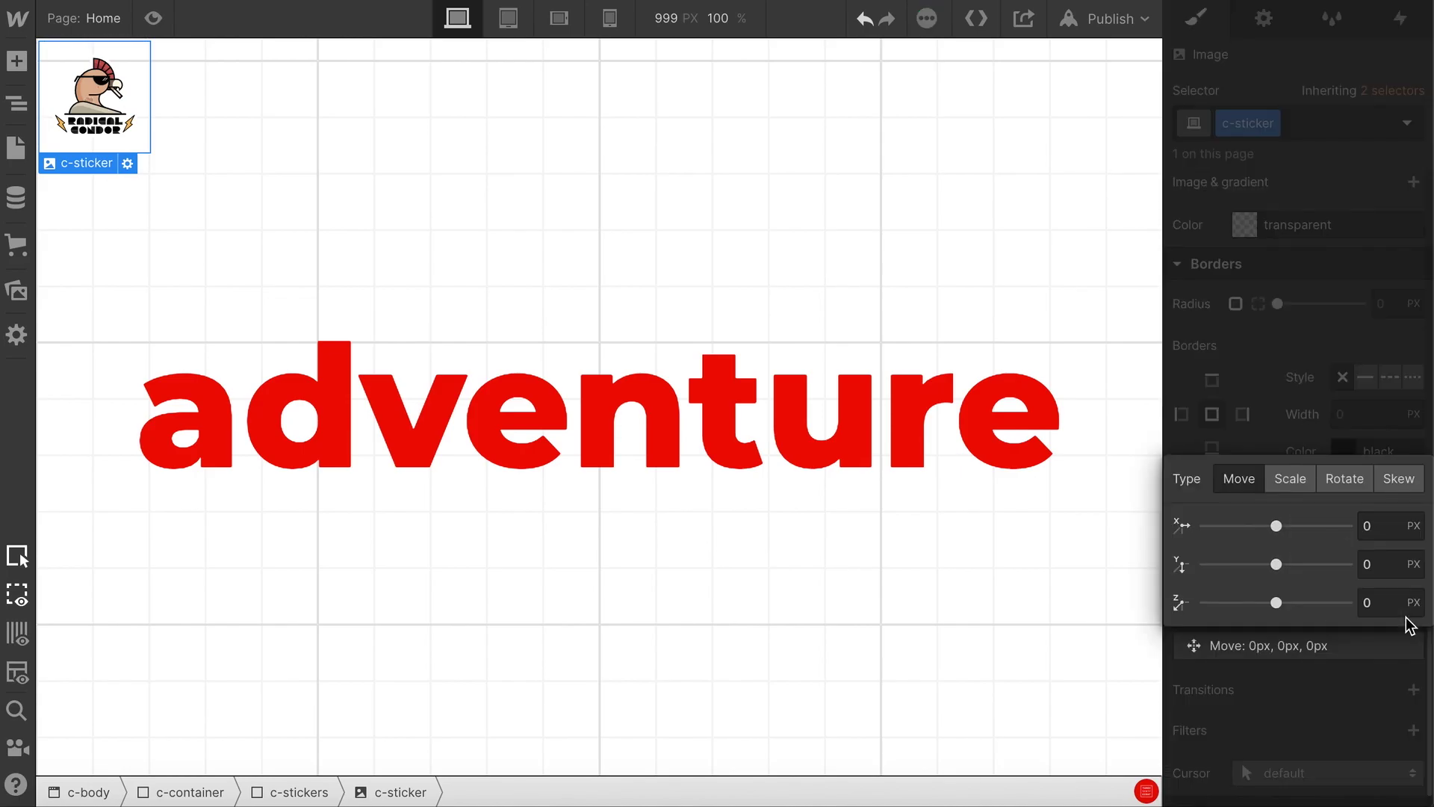
{"action": "left_click", "coordinate": [1292, 480]}
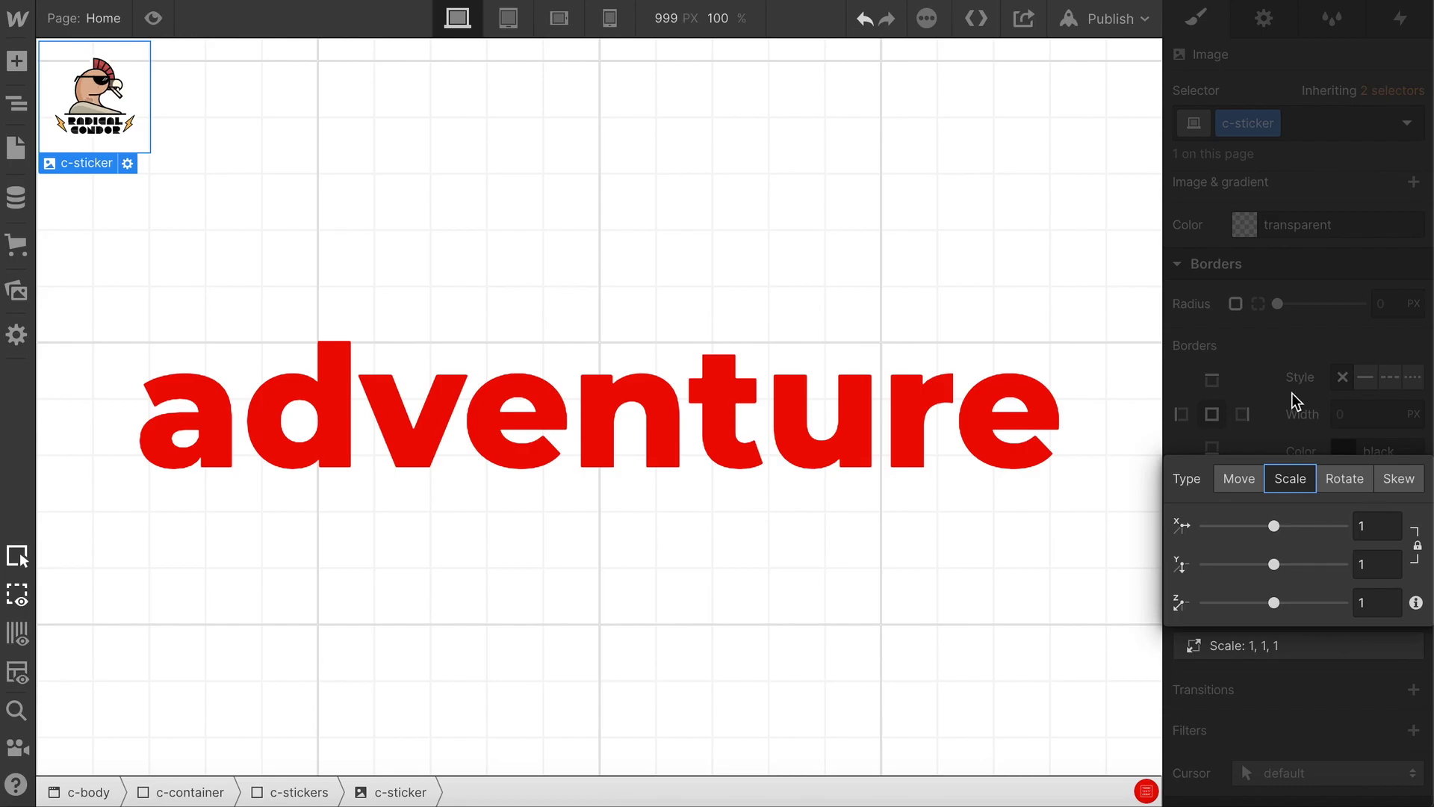
{"action": "left_click", "coordinate": [1262, 394]}
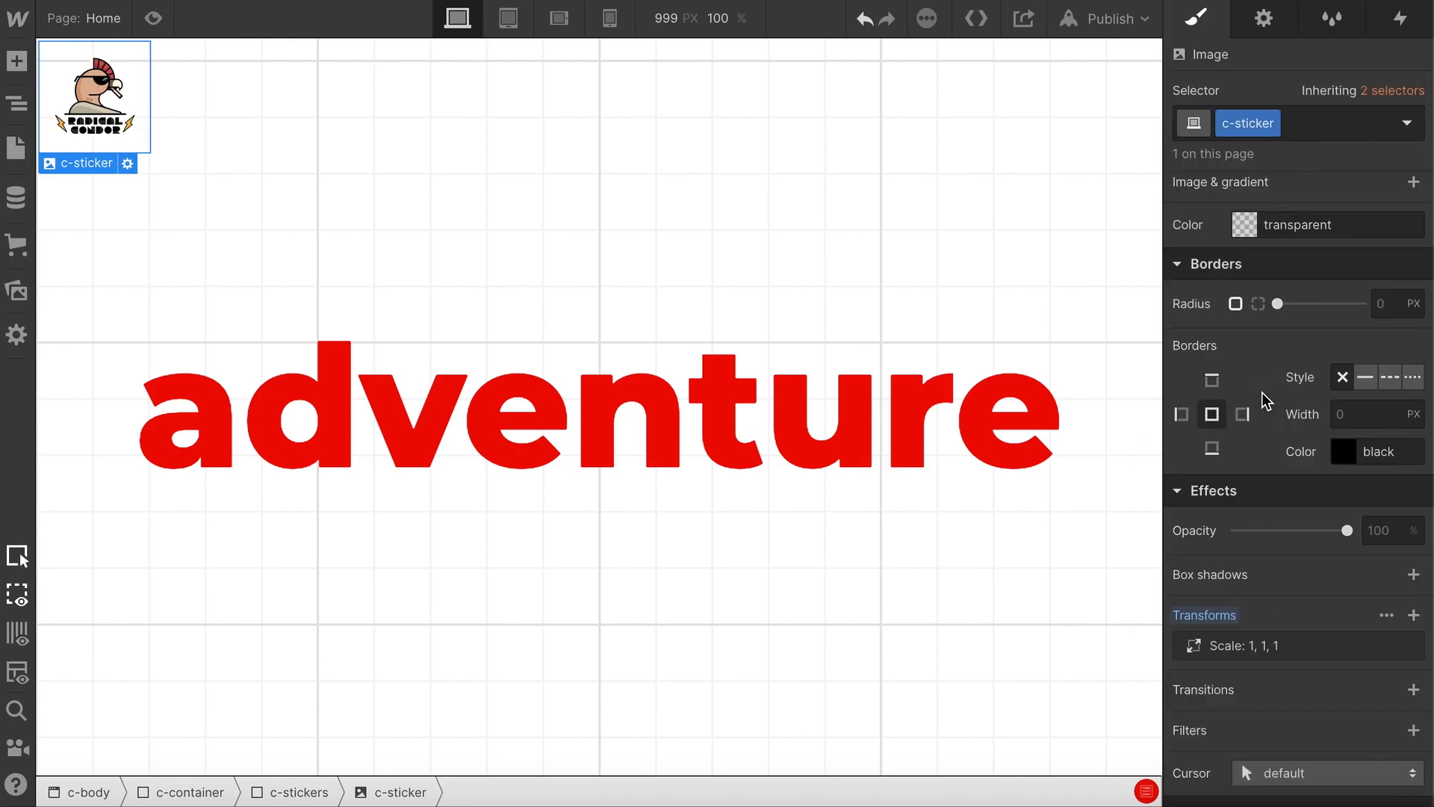
- Add a 200 ms All Properties transition with an Ease Out easing curve to the c-sticker class
{"action": "left_click", "coordinate": [1412, 692]}
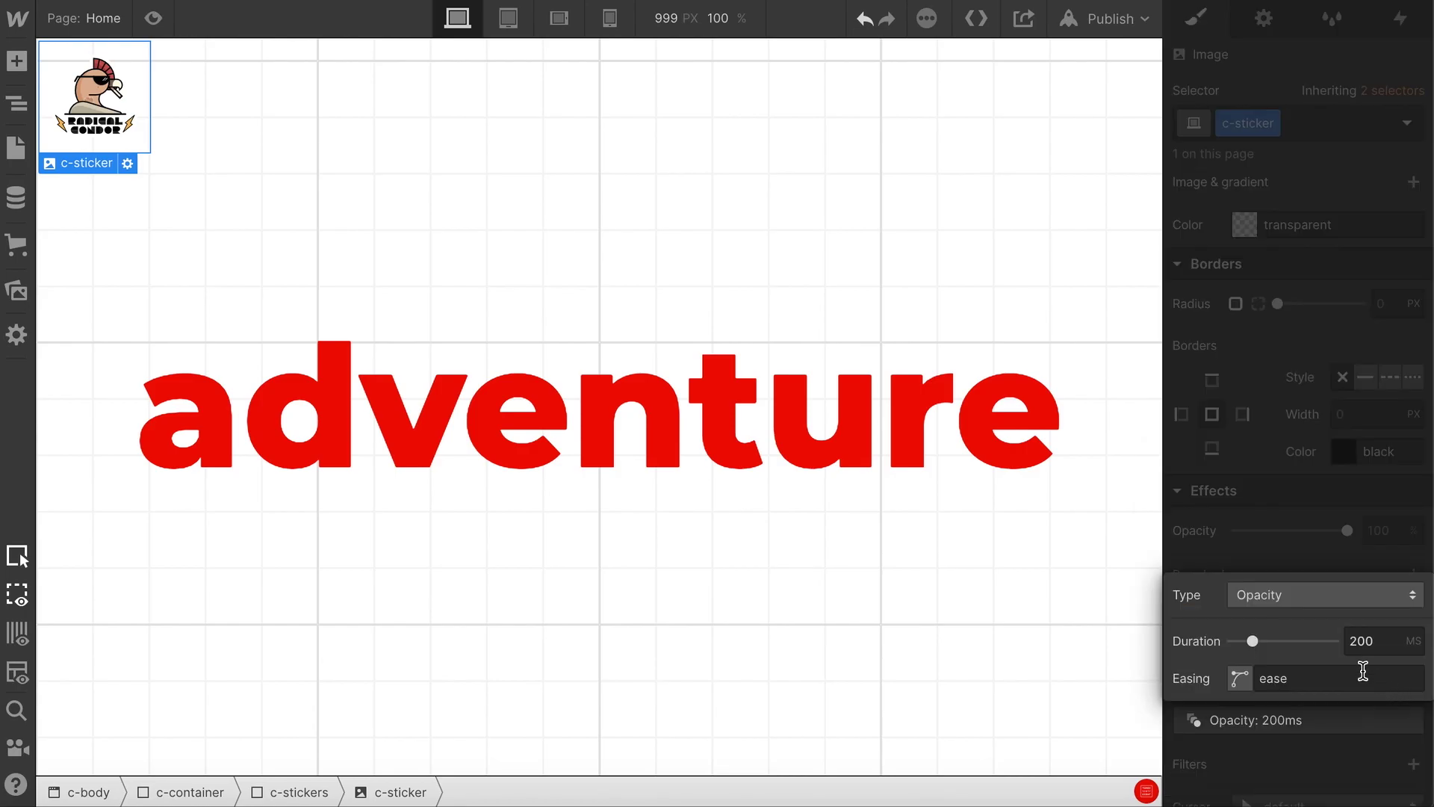
{"action": "left_click", "coordinate": [1302, 604]}
{"action": "scroll", "coordinate": [1294, 672], "scroll_direction": "down", "scroll_amount": 8}
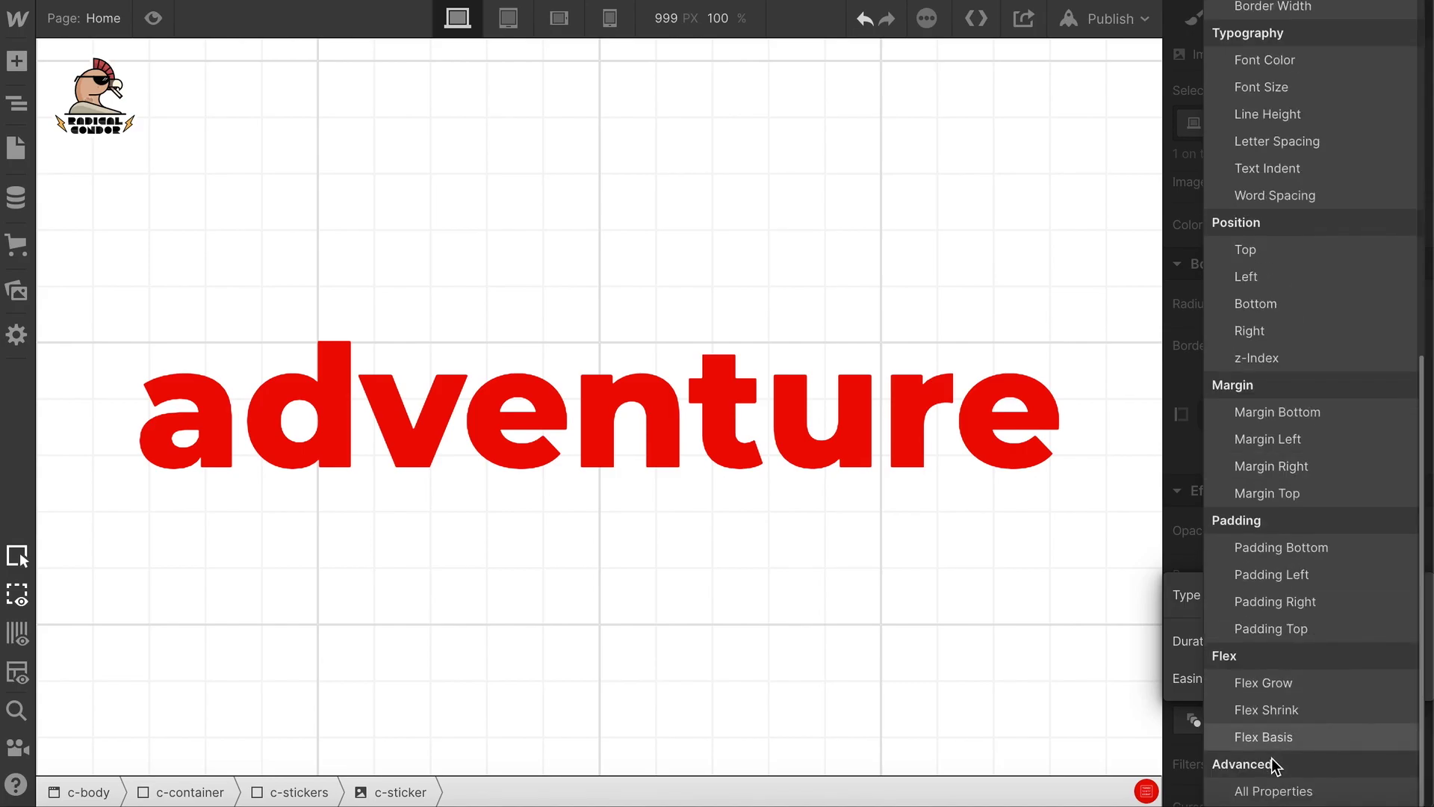
{"action": "left_click", "coordinate": [1256, 790]}
{"action": "left_click", "coordinate": [1238, 679]}
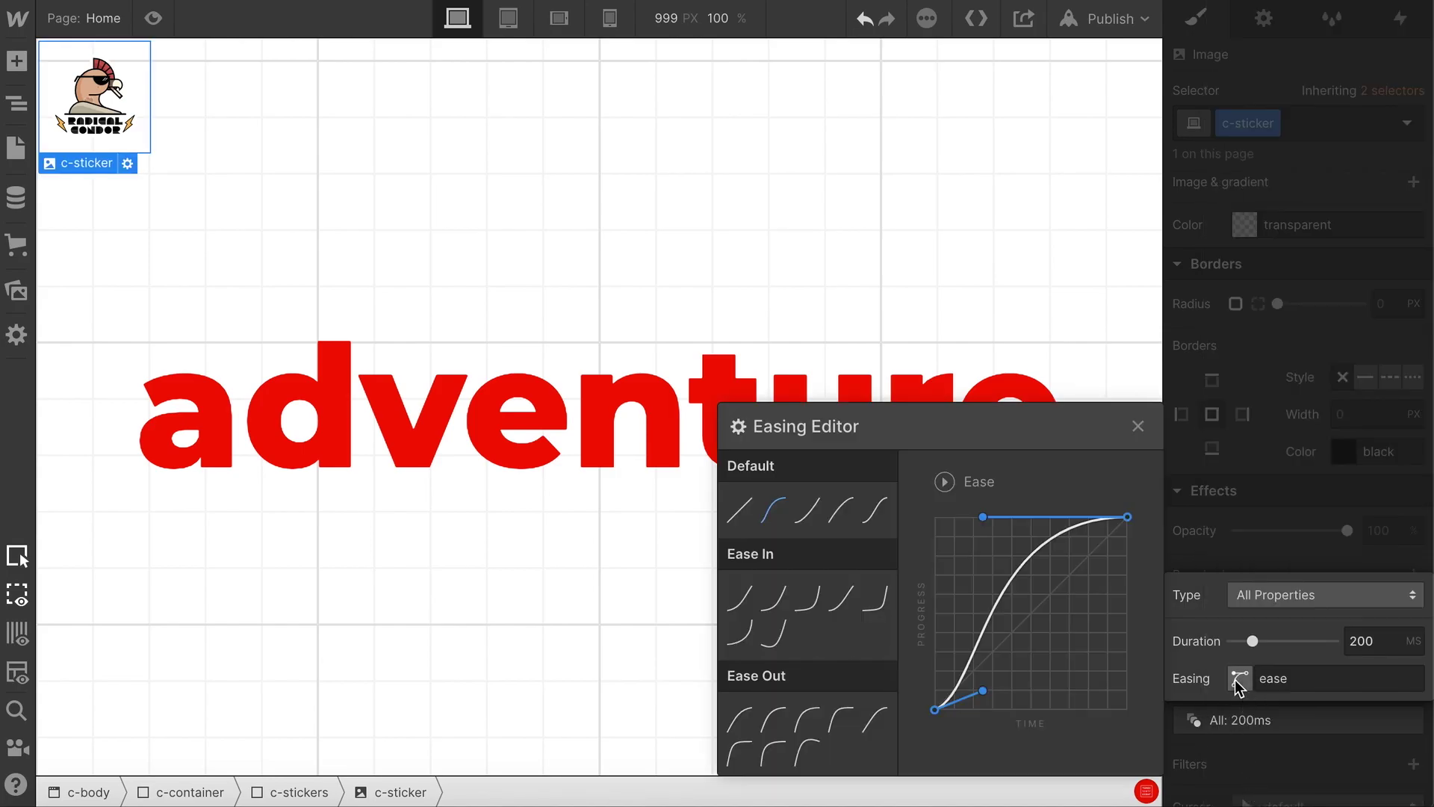
{"action": "left_click", "coordinate": [872, 720]}
{"action": "left_click", "coordinate": [1306, 280]}
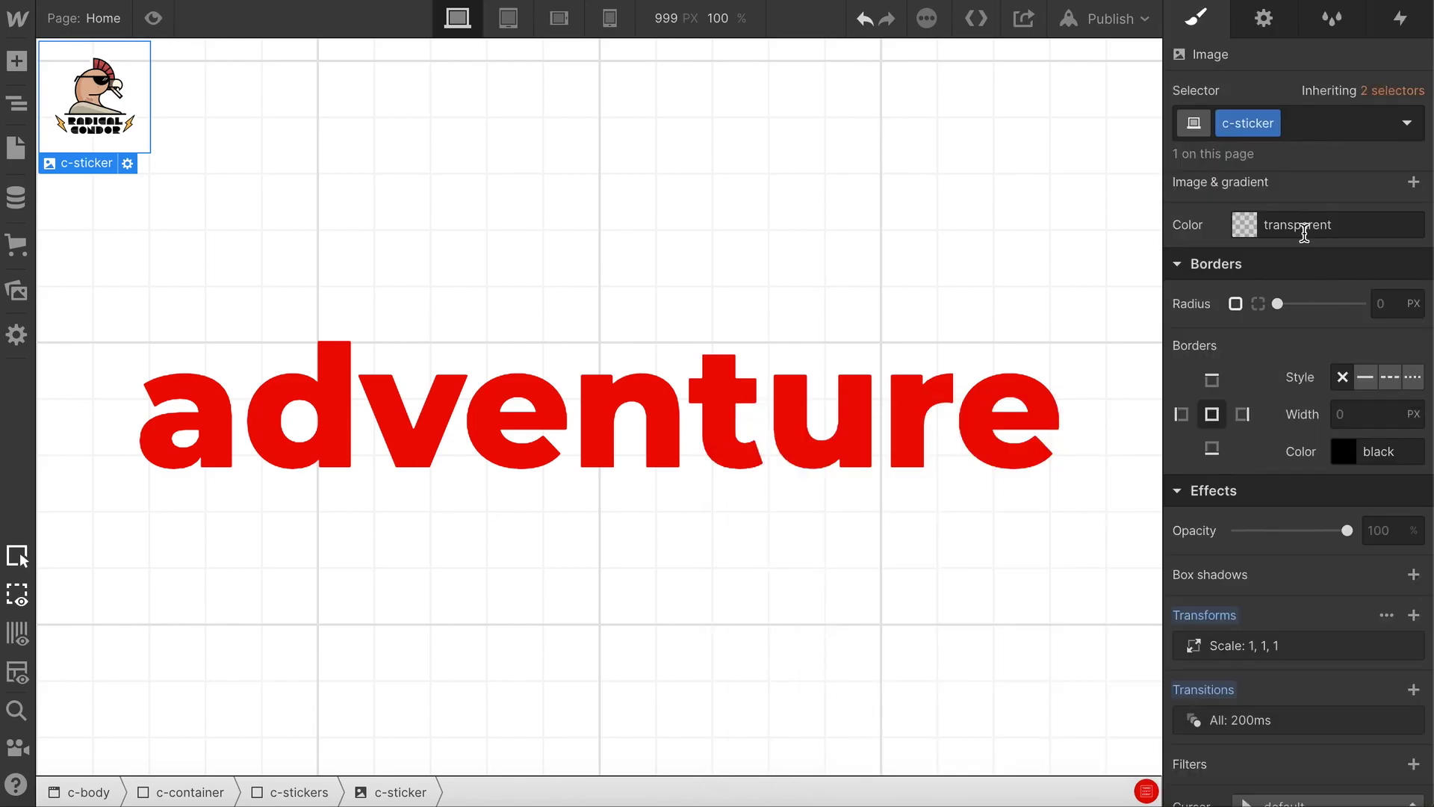
- Set c-sticker's Scale transform in the Hover state to 1.5 on X and Y
{"action": "left_click", "coordinate": [1404, 123]}
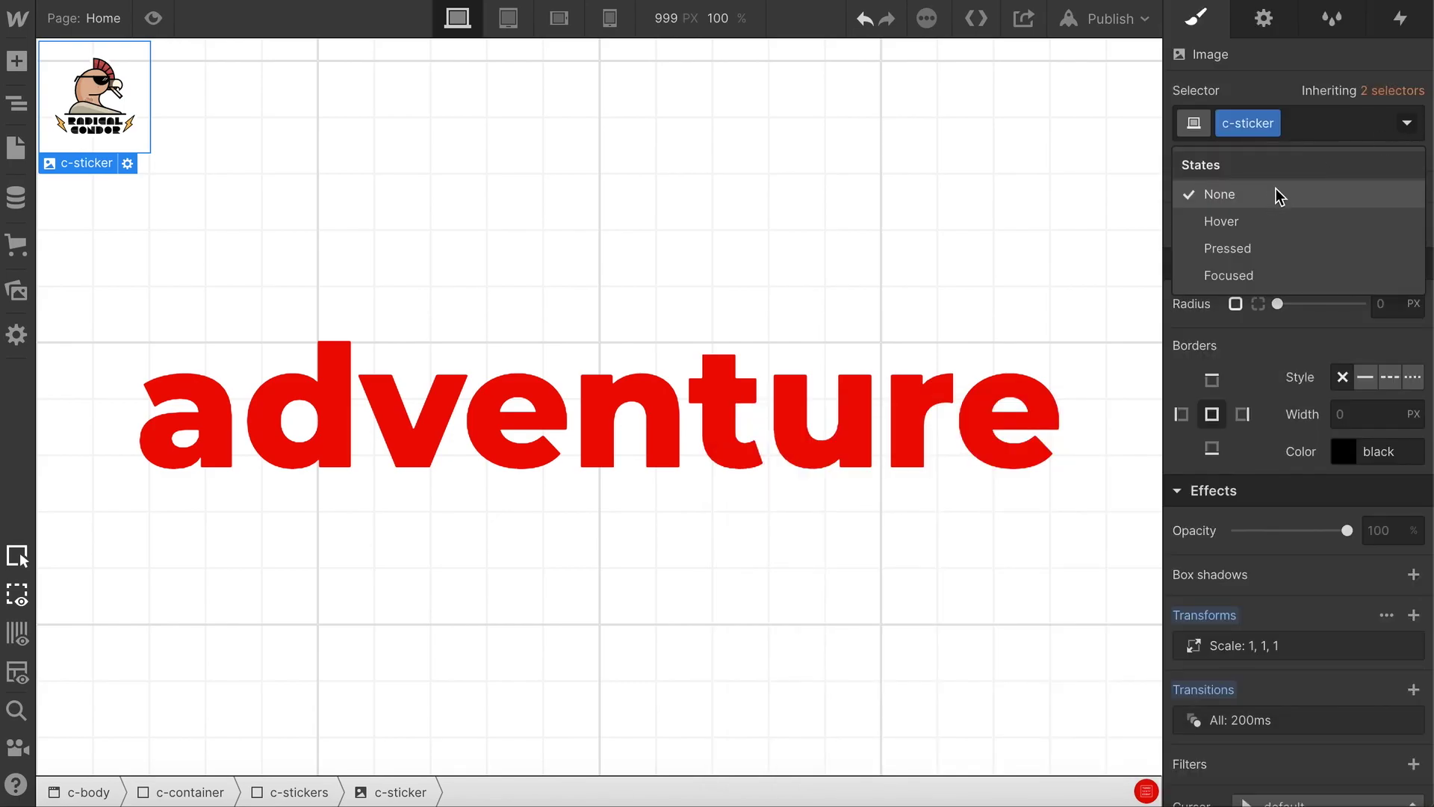
{"action": "left_click", "coordinate": [1239, 222]}
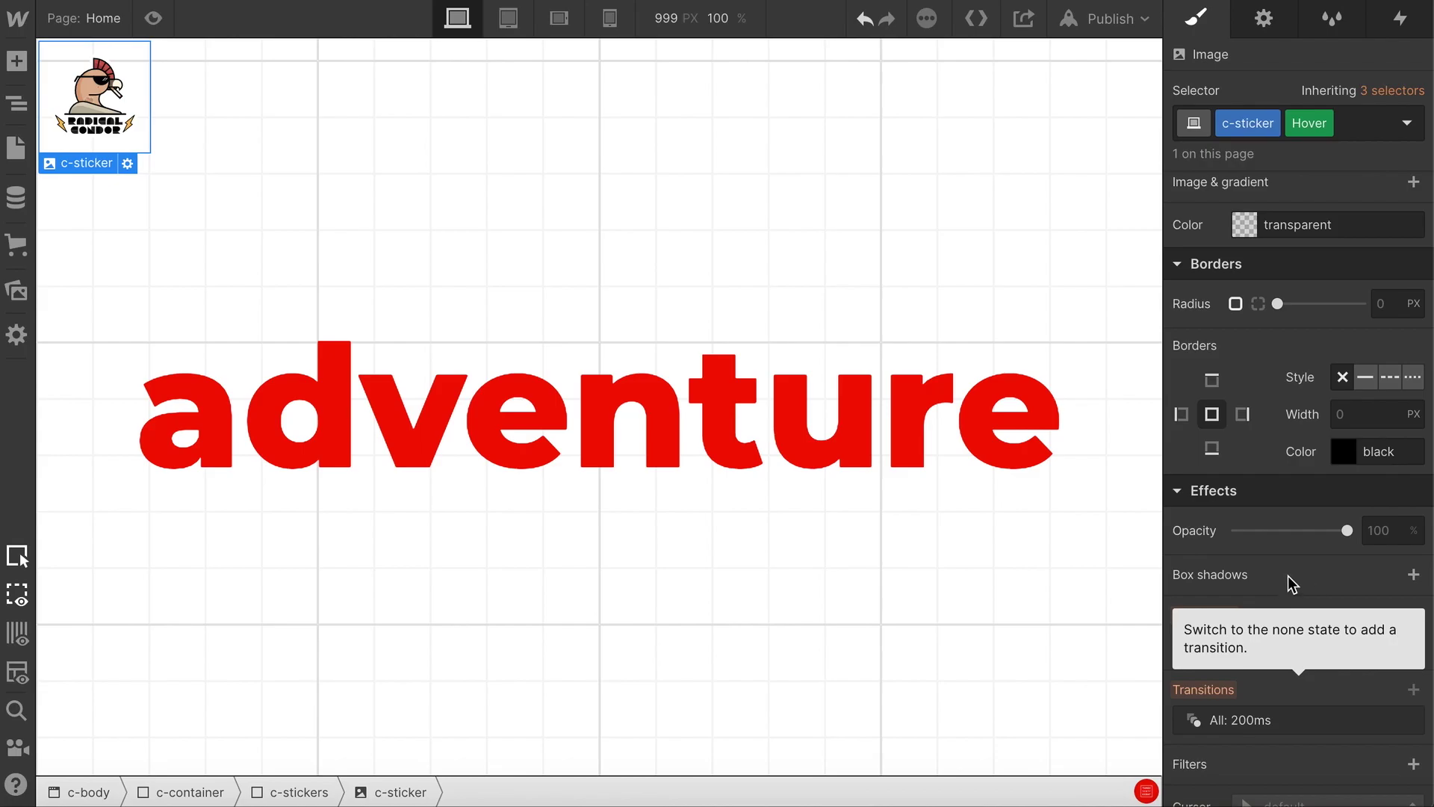
{"action": "left_click", "coordinate": [1269, 647]}
{"action": "left_click_drag", "start_coordinate": [1334, 526], "coordinate": [1308, 526]}
{"action": "left_click", "coordinate": [1321, 329]}
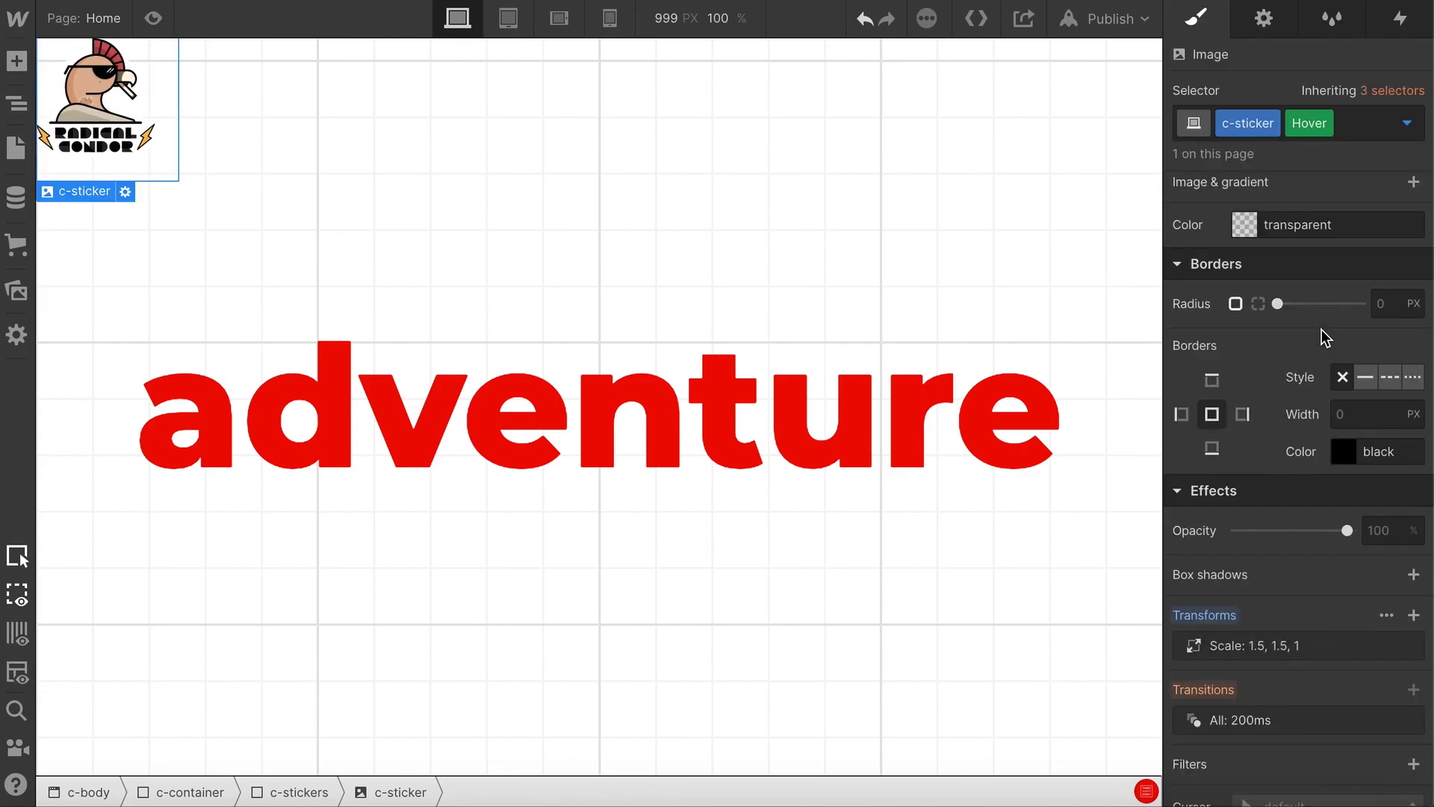
- Set the base c-sticker image's width to 18 VW
{"action": "left_click", "coordinate": [728, 241]}
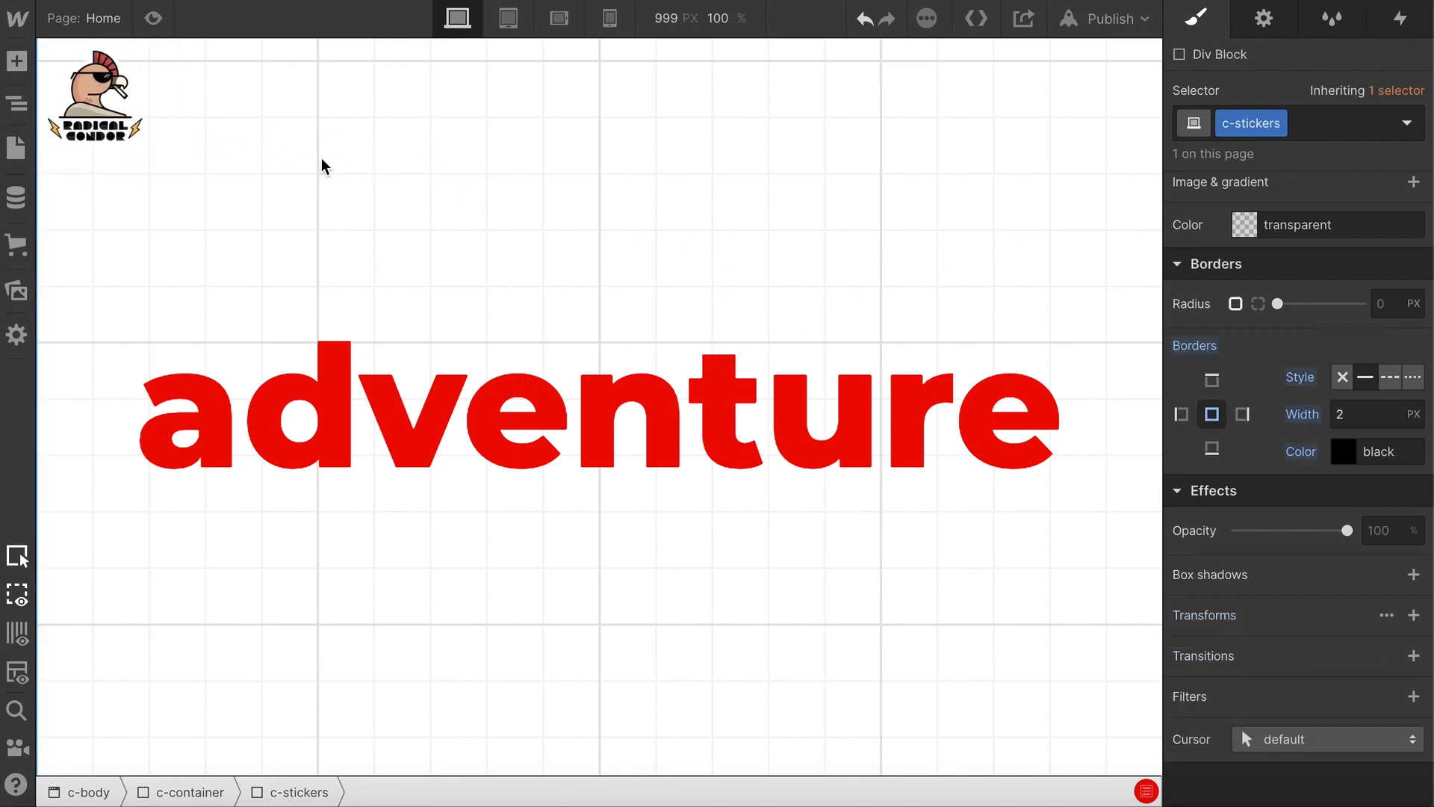
{"action": "left_click", "coordinate": [95, 104]}
{"action": "scroll", "coordinate": [1262, 339], "scroll_direction": "up", "scroll_amount": 10}
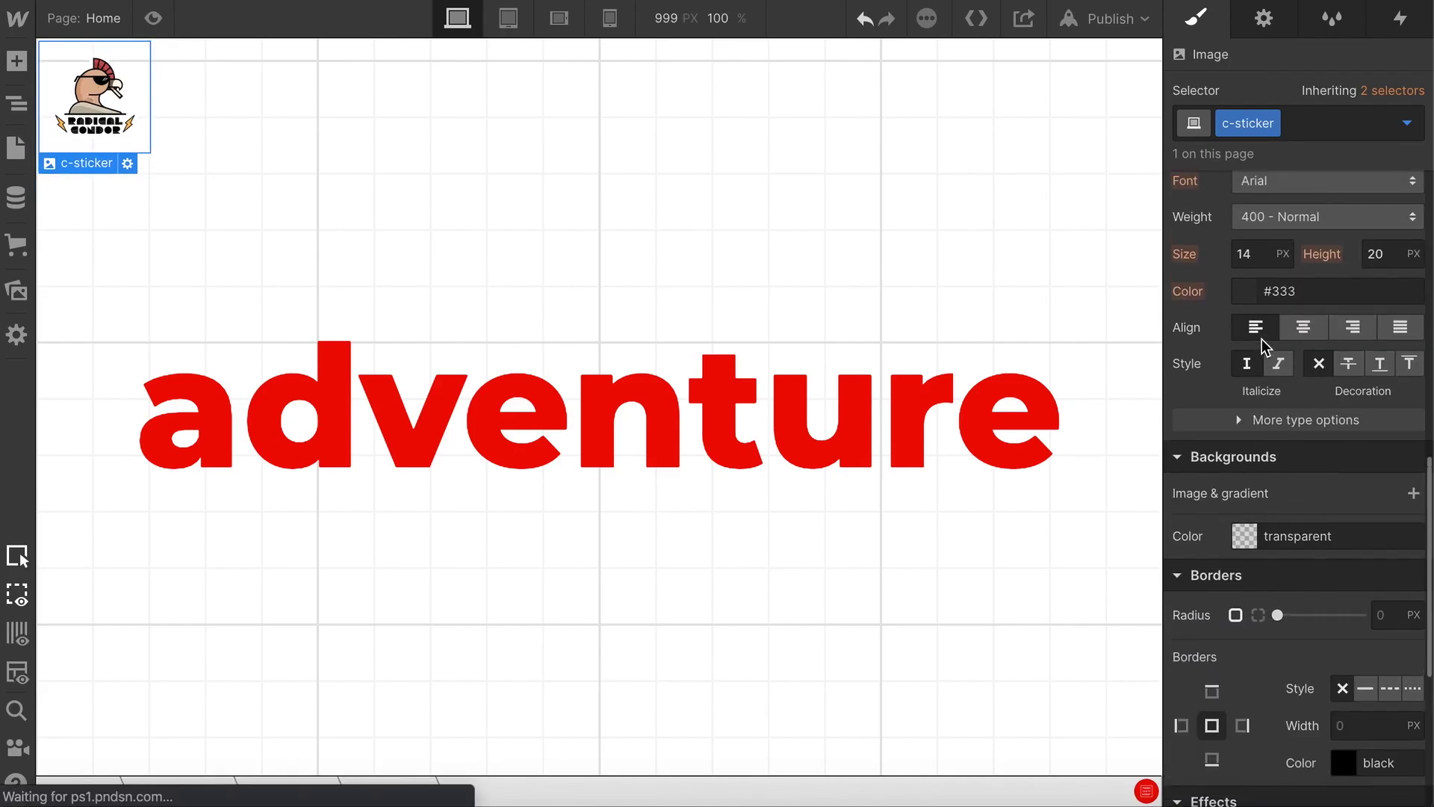
{"action": "left_click", "coordinate": [1251, 238]}
{"action": "key", "text": "Up"}
{"action": "key", "text": "Up"}
{"action": "key", "text": "Up"}
{"action": "key", "text": "Up"}
{"action": "key", "text": "Up"}
{"action": "key", "text": "Up"}
{"action": "key", "text": "Up"}
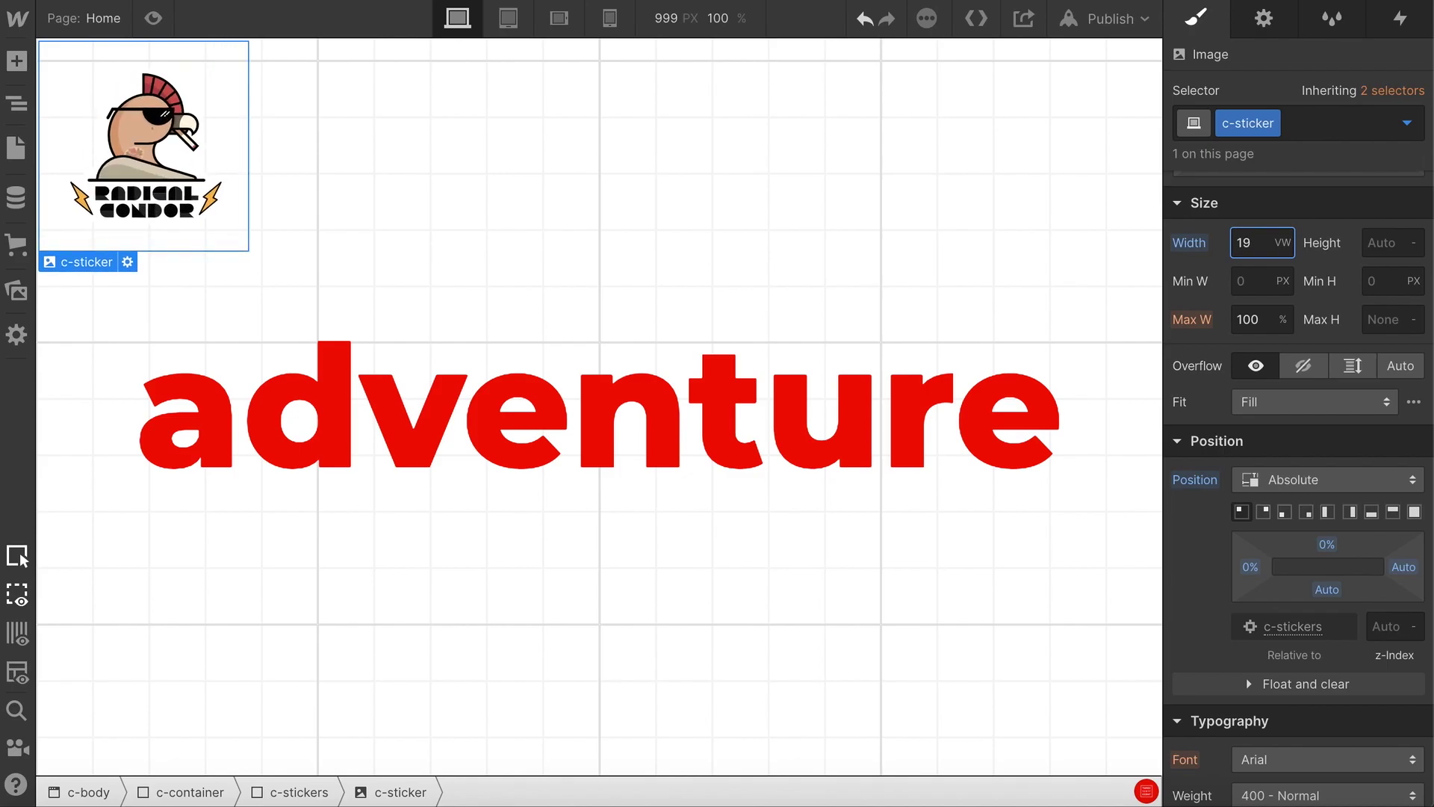
- Set the c-sticker class's cursor to pointer
{"action": "scroll", "coordinate": [1240, 403], "scroll_direction": "down", "scroll_amount": 5}
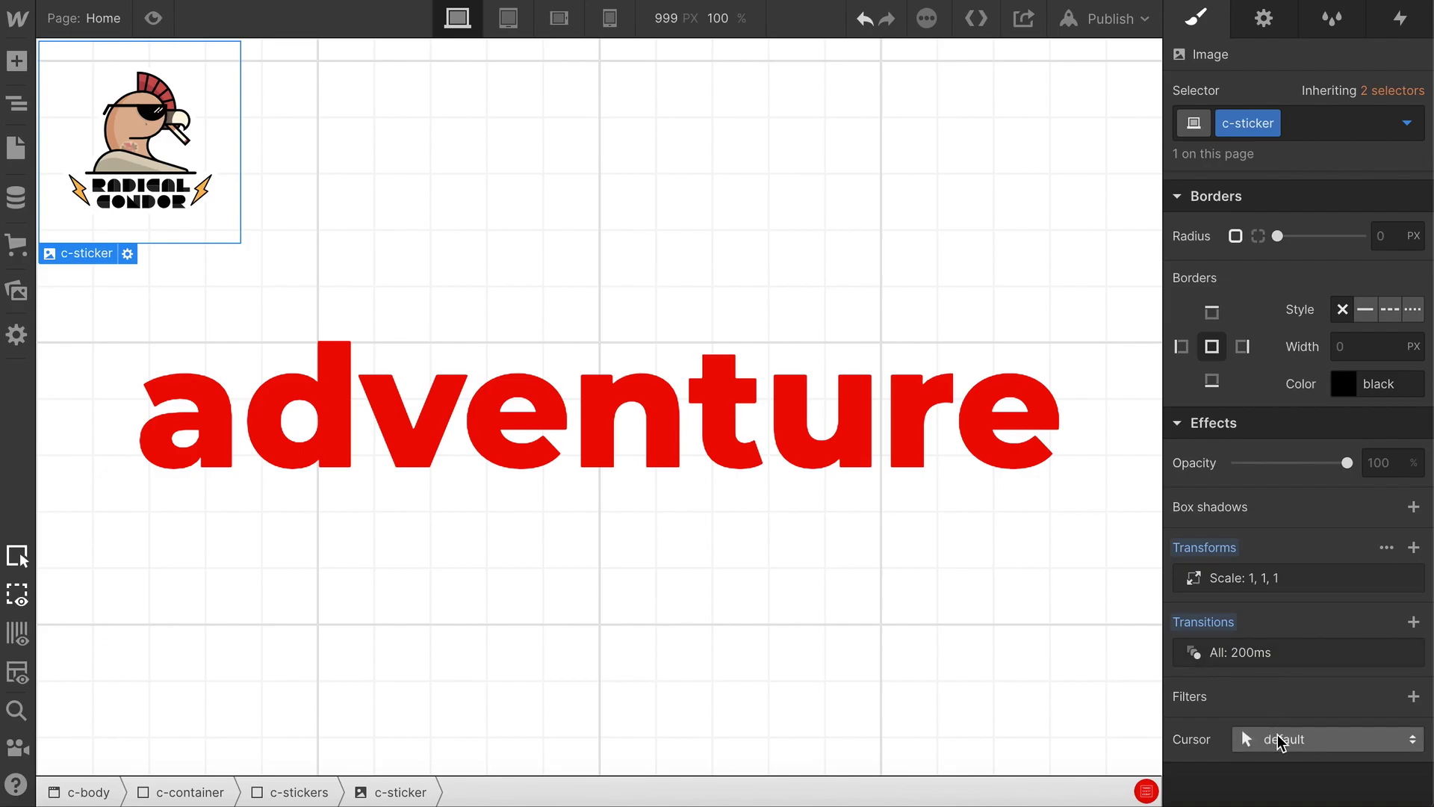
{"action": "left_click", "coordinate": [1269, 738]}
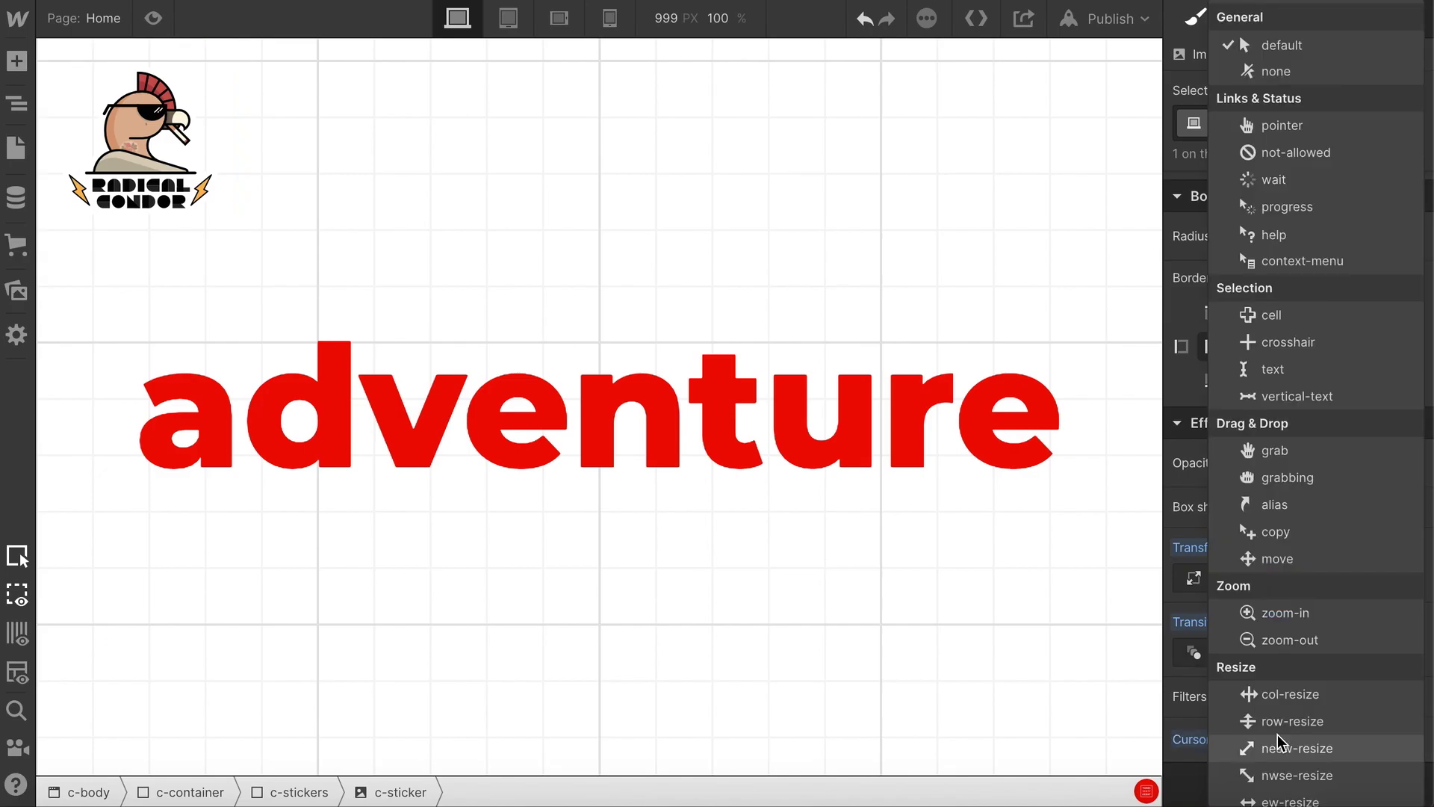
{"action": "left_click", "coordinate": [1270, 124]}
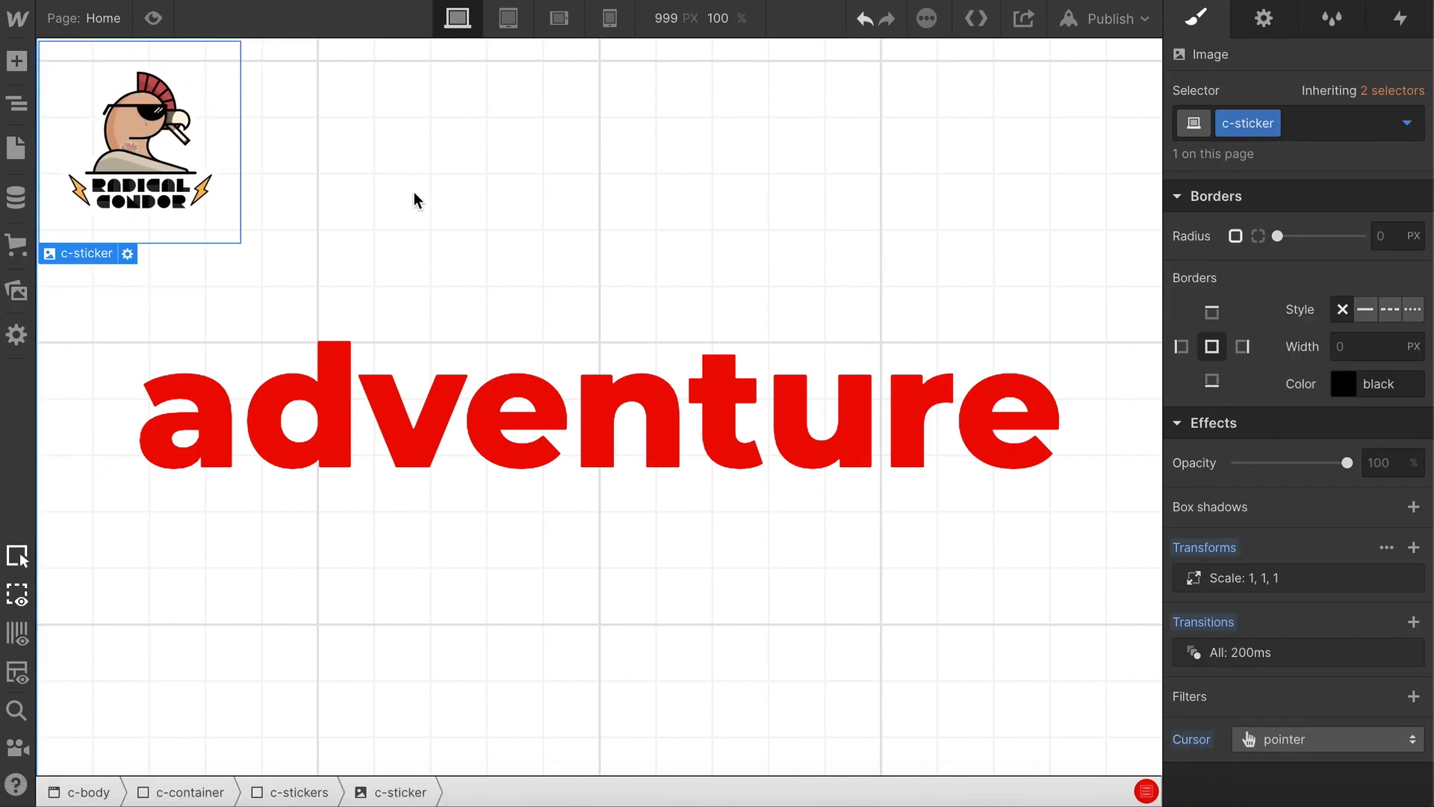
- Duplicate the Radical Condor sticker and add the combo class is--2nd to the copy
{"action": "left_click", "coordinate": [136, 168]}
{"action": "left_click", "coordinate": [137, 168]}
{"action": "right_click", "coordinate": [89, 115]}
{"action": "left_click", "coordinate": [160, 341]}
{"action": "left_click", "coordinate": [1305, 124]}
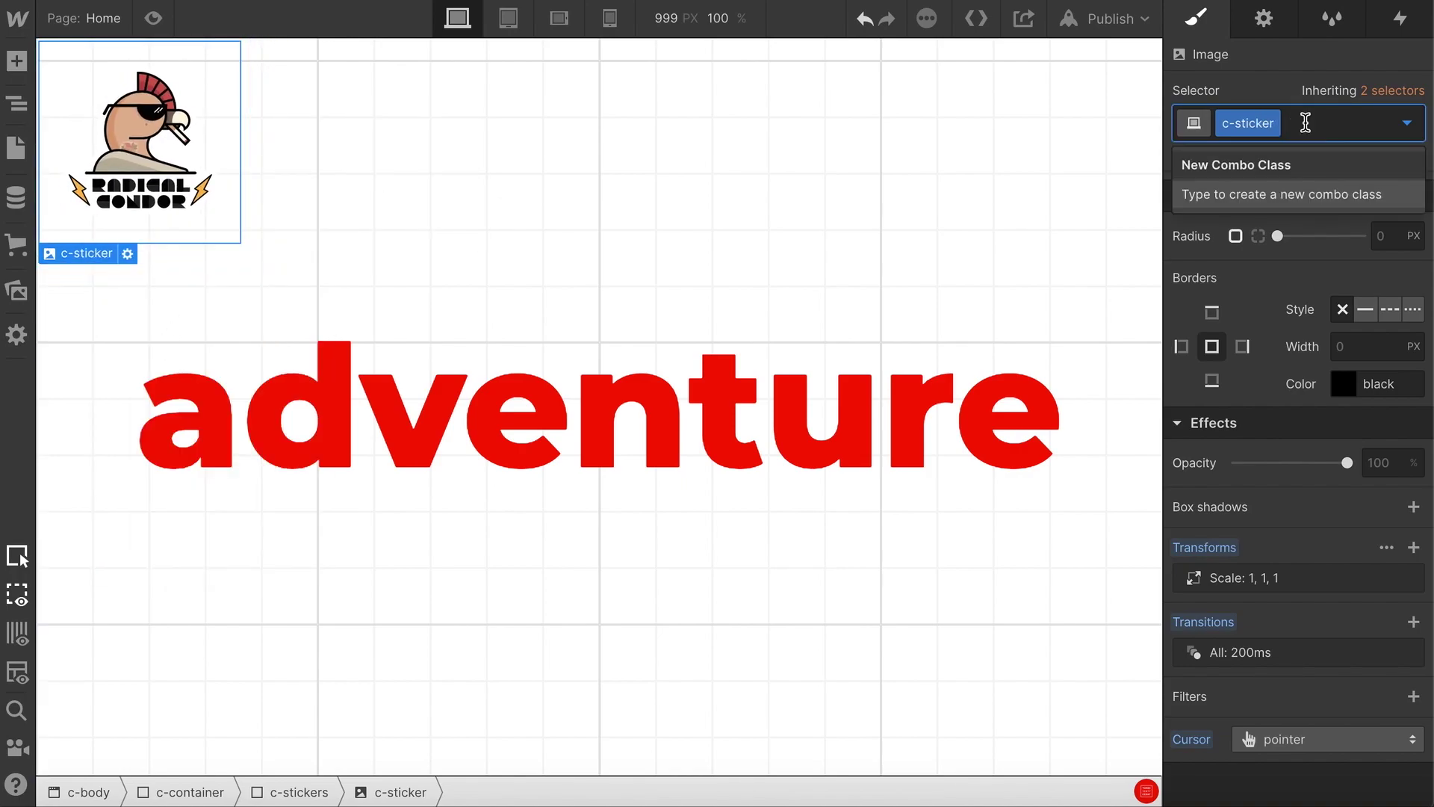
{"action": "type", "text": "is--2nd"}
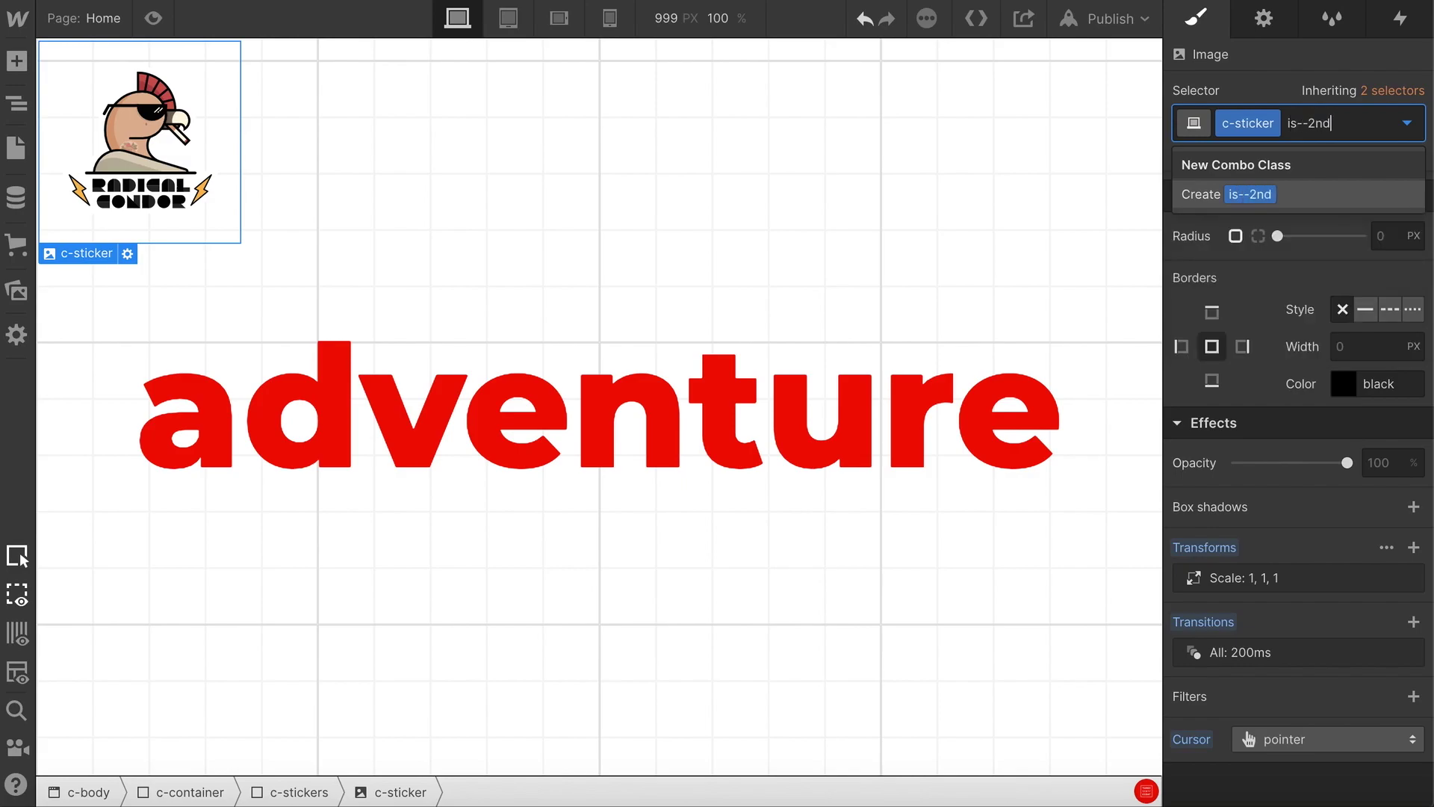
{"action": "key", "text": "Return"}
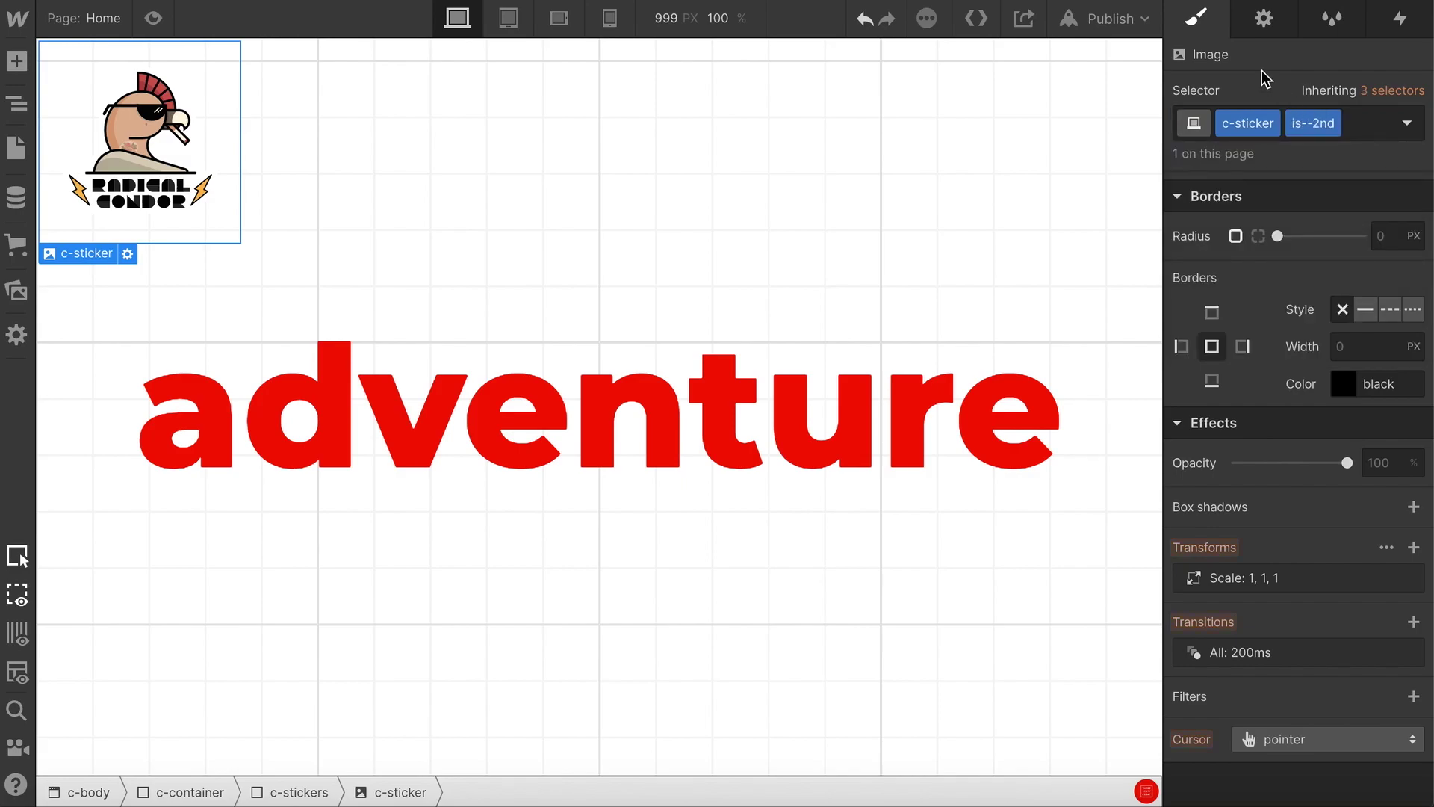
- Replace the is--2nd sticker's image with the La Croix can SVG from the assets
{"action": "scroll", "coordinate": [1276, 408], "scroll_direction": "up", "scroll_amount": 1}
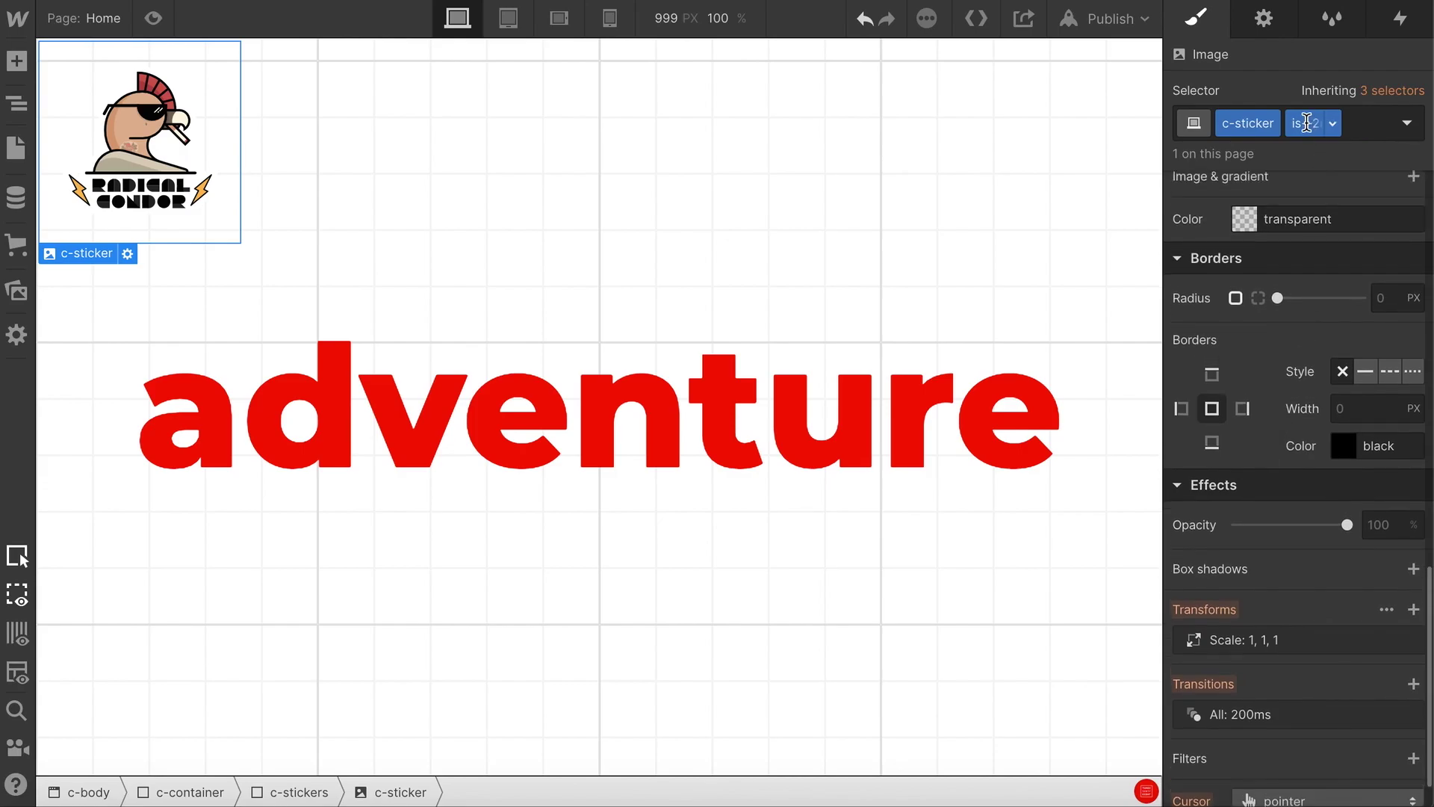
{"action": "left_click", "coordinate": [1264, 19]}
{"action": "left_click", "coordinate": [1281, 191]}
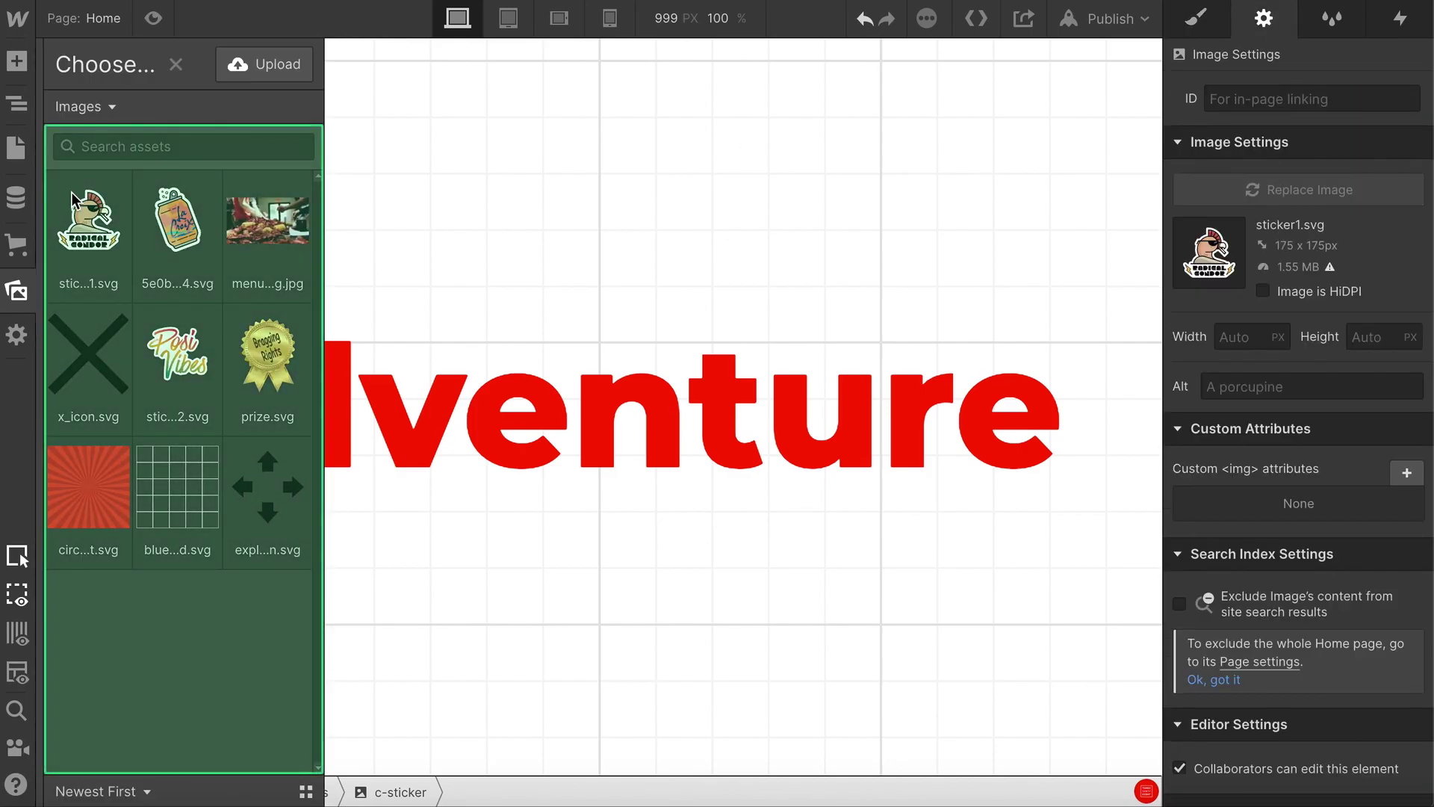
{"action": "left_click", "coordinate": [184, 232]}
- Set the is--2nd sticker's left margin to 182vw and top margin to 220vh
{"action": "left_click", "coordinate": [1197, 21]}
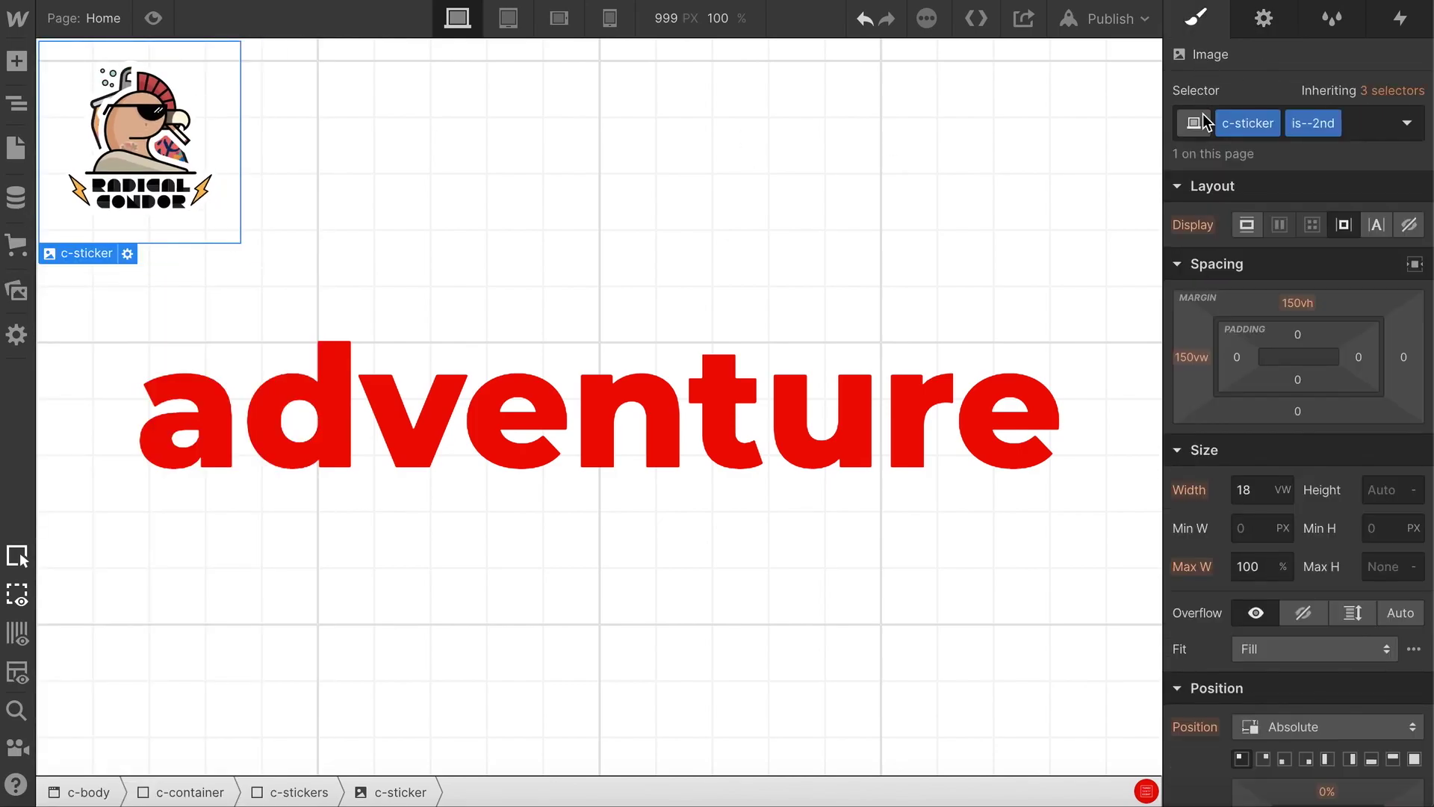
{"action": "left_click_drag", "start_coordinate": [1189, 359], "coordinate": [1079, 355]}
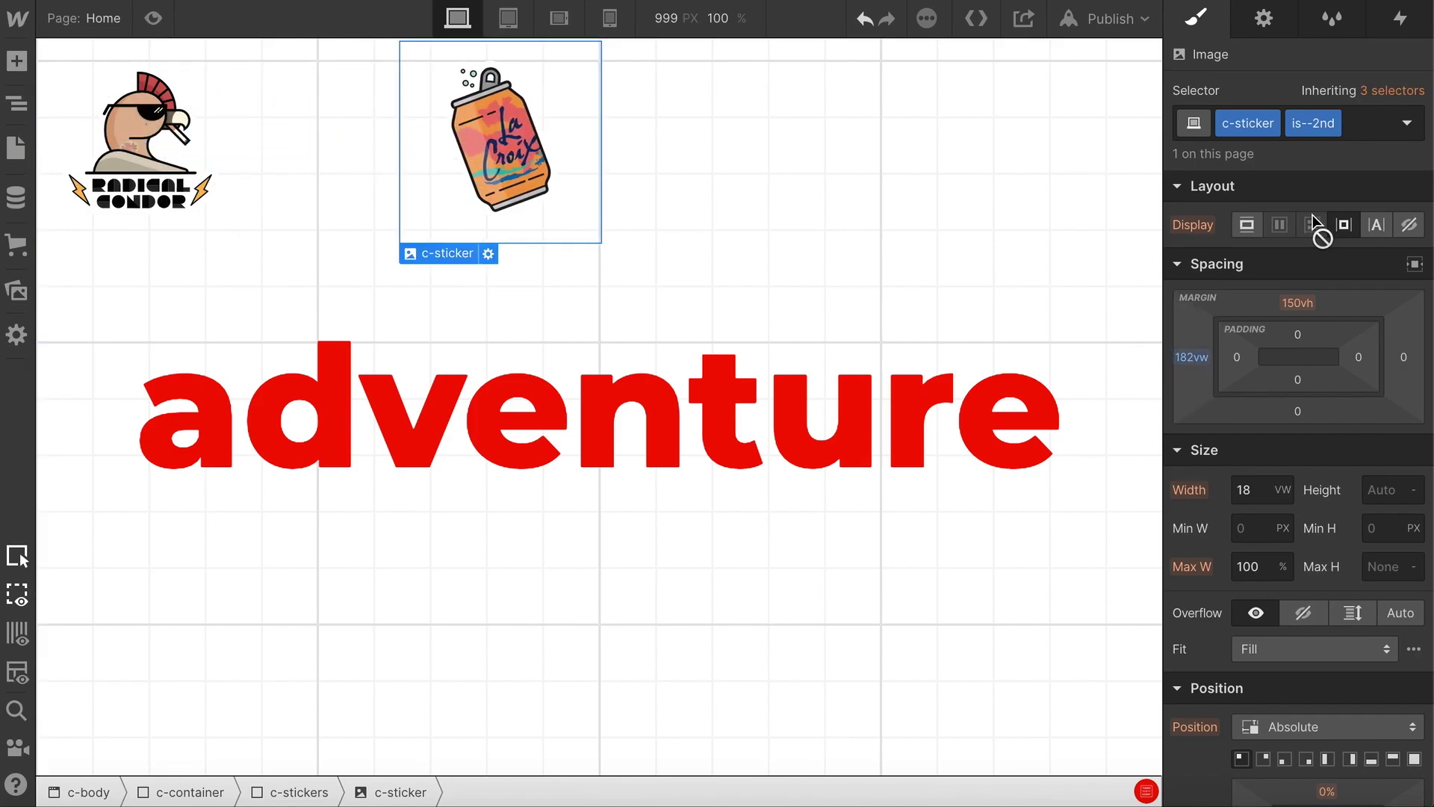
{"action": "left_click_drag", "start_coordinate": [1280, 297], "coordinate": [1262, 65]}
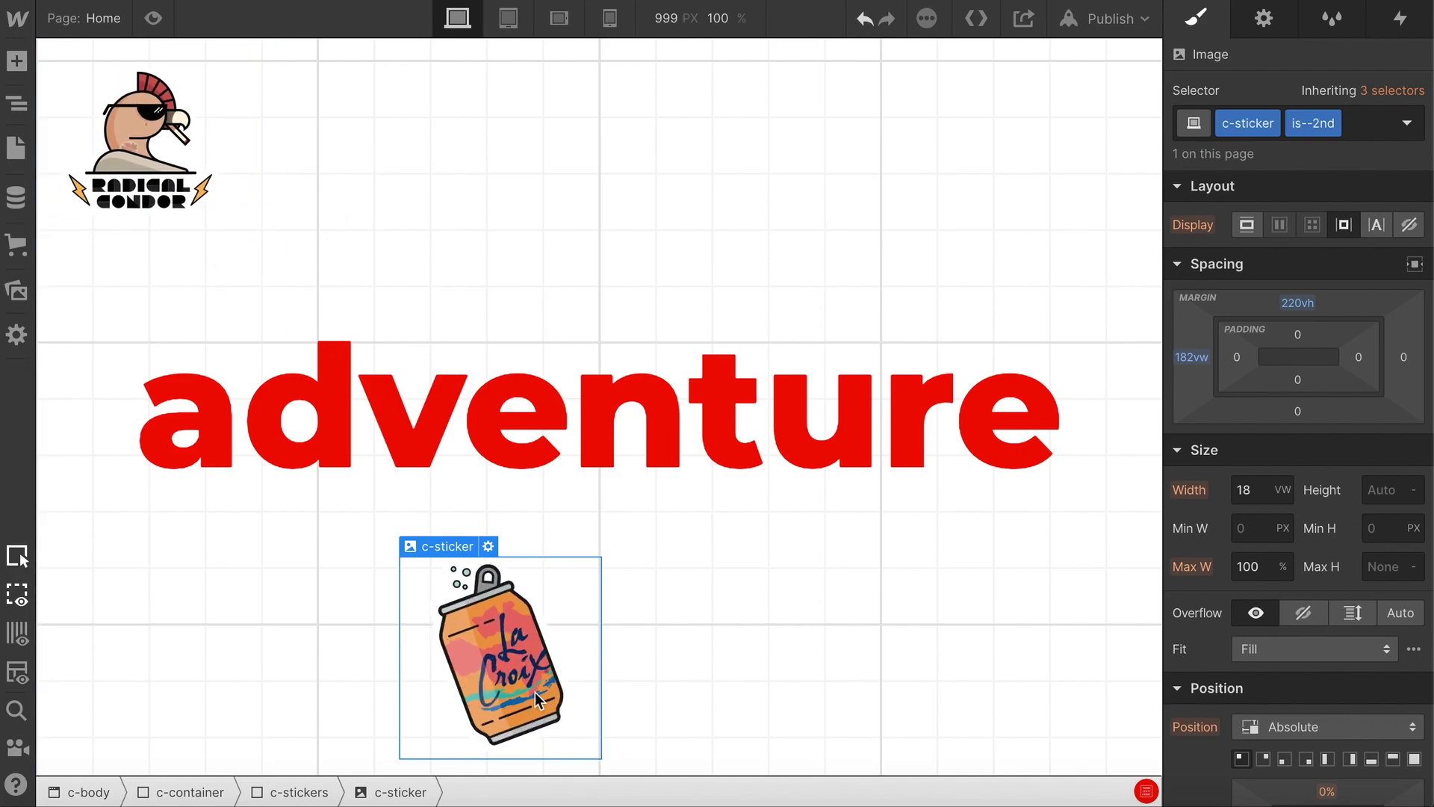
- Duplicate the La Croix can sticker and swap the copy's combo class for a new one, is--3rd
{"action": "left_click", "coordinate": [239, 239]}
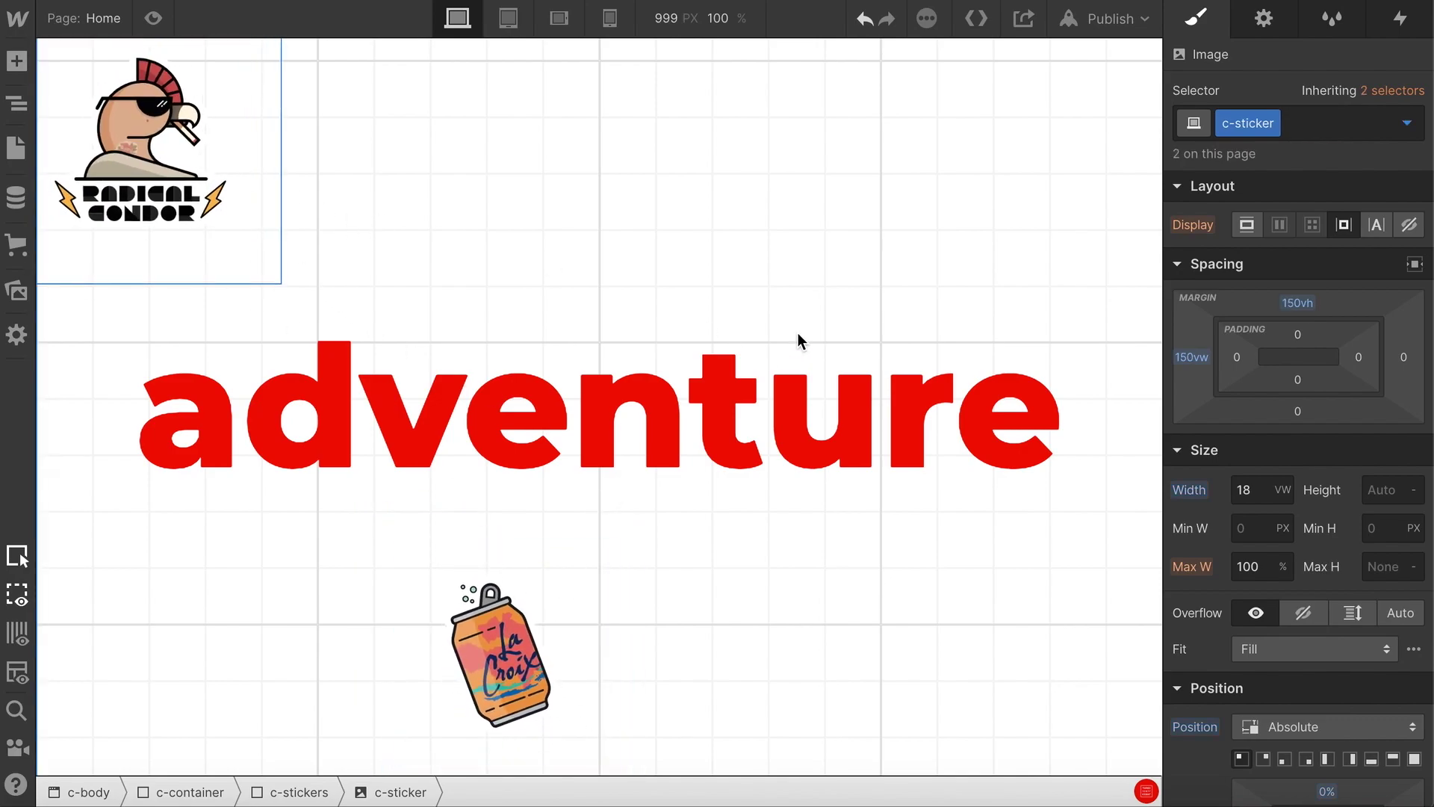
{"action": "left_click", "coordinate": [567, 615]}
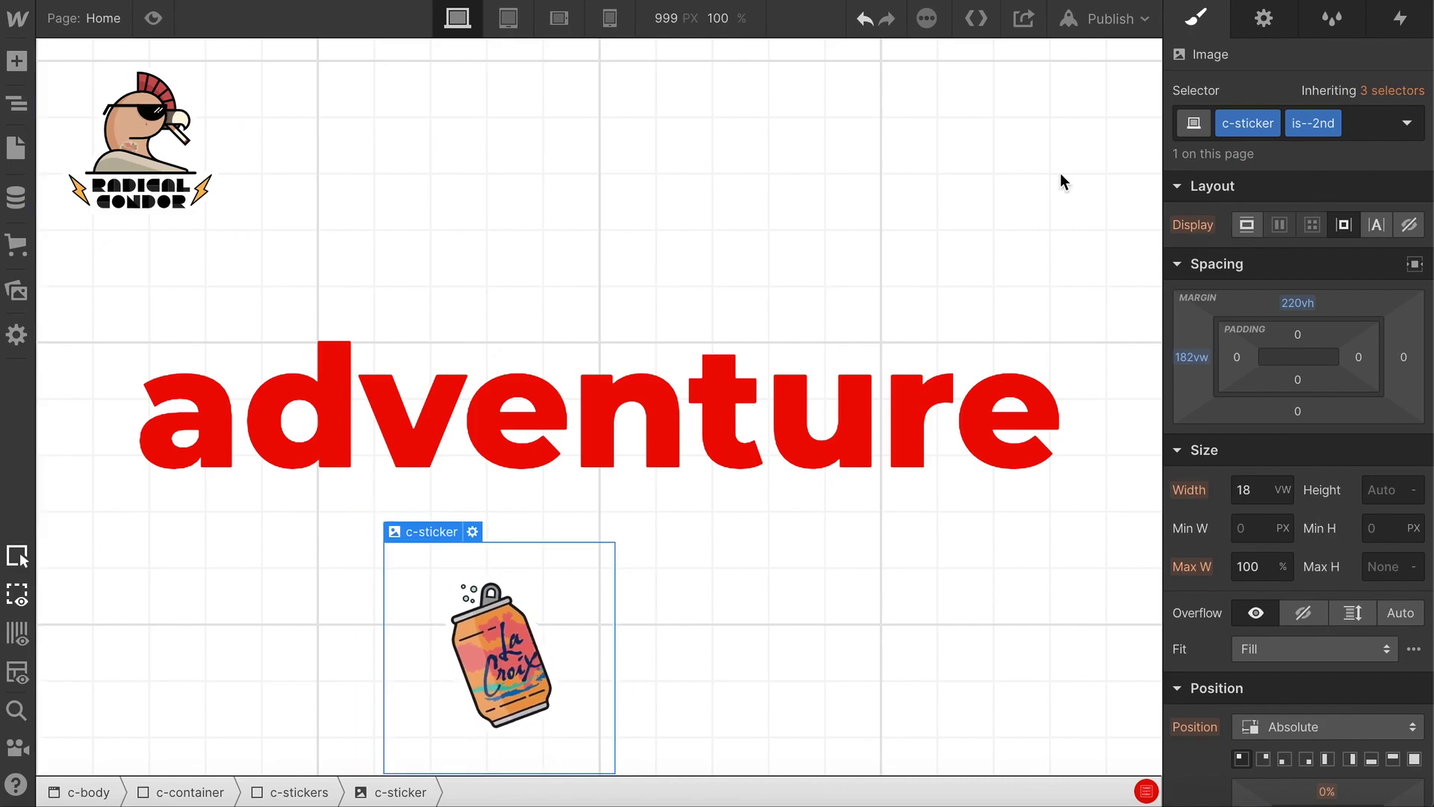
{"action": "right_click", "coordinate": [499, 642]}
{"action": "left_click", "coordinate": [527, 631]}
{"action": "key", "text": "BackSpace"}
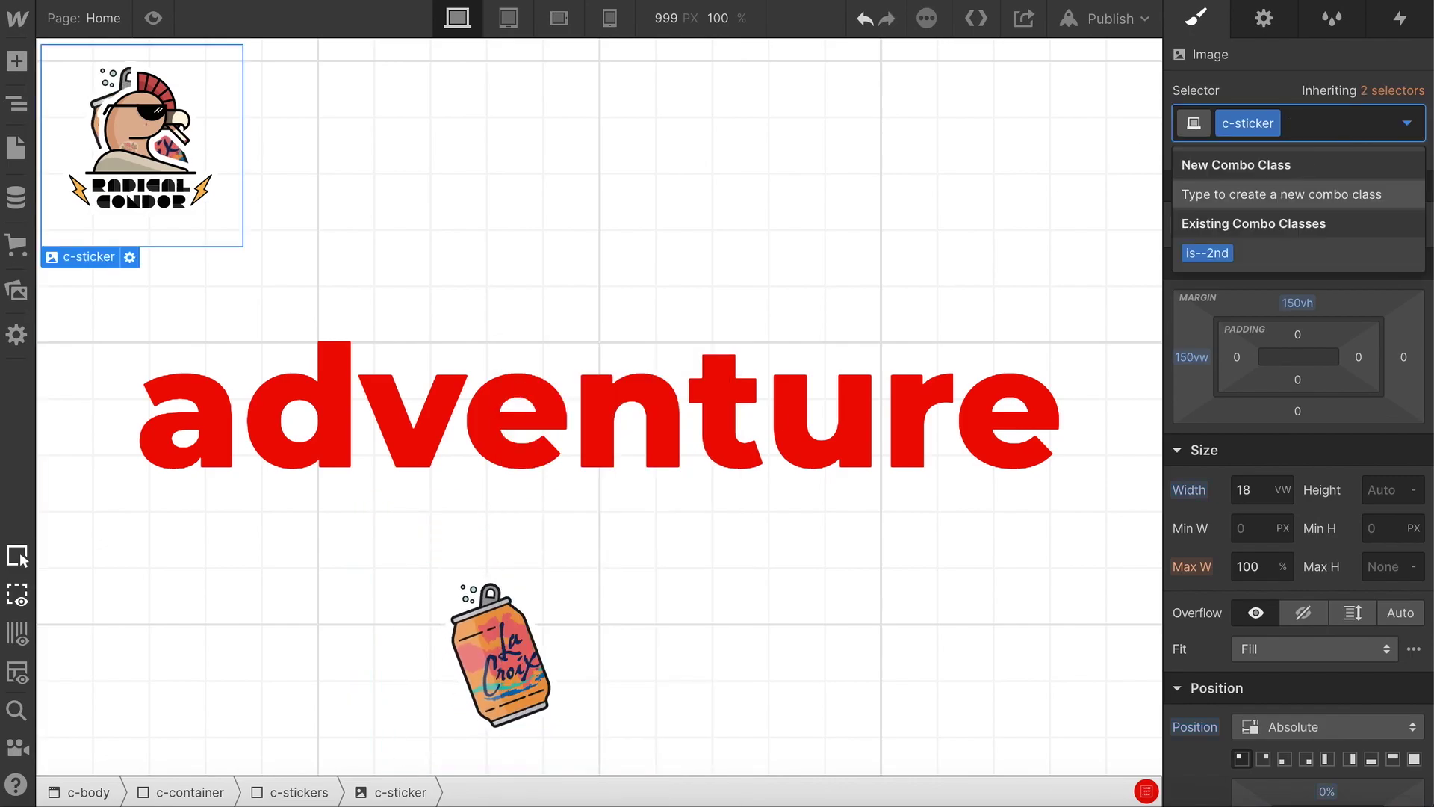
{"action": "type", "text": "is-"}
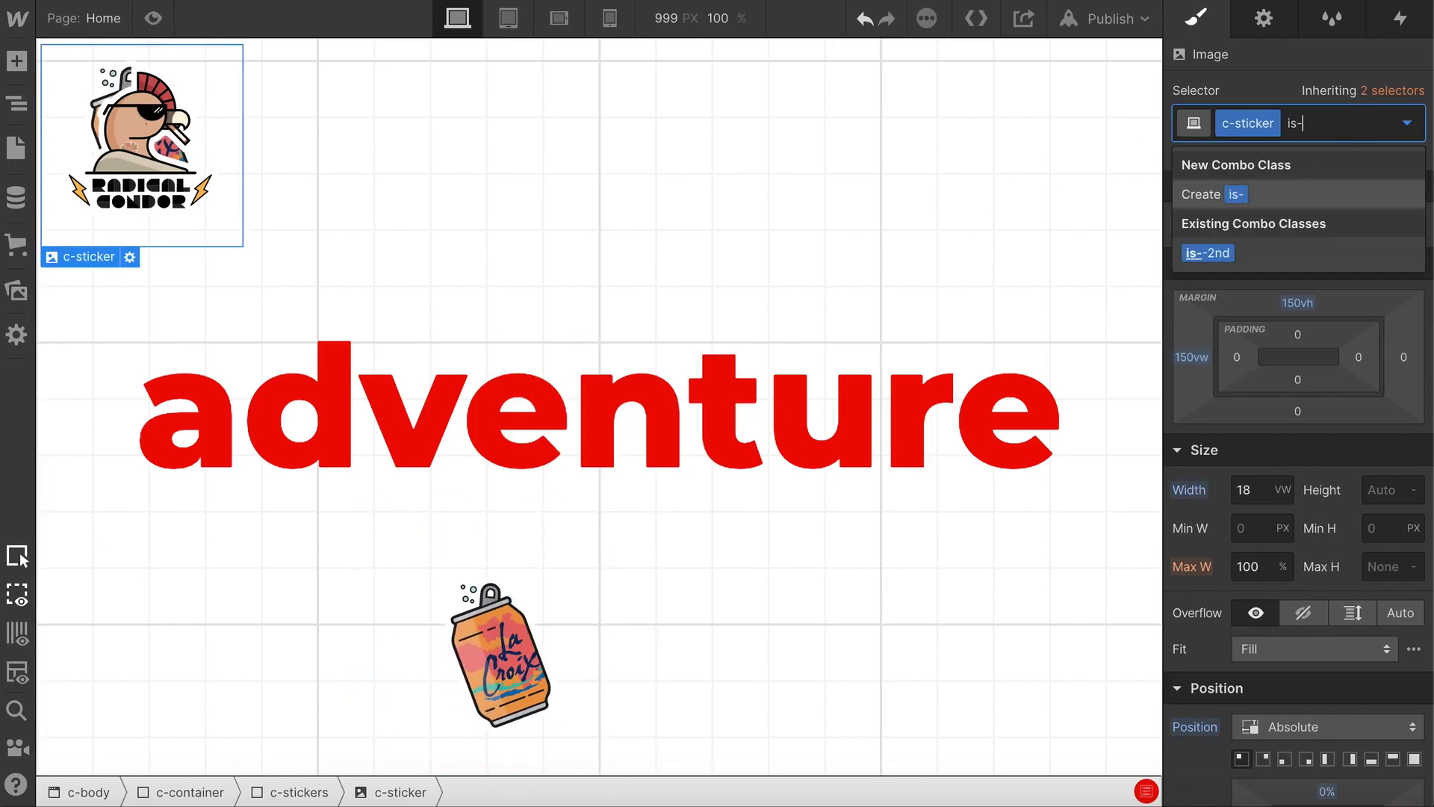
{"action": "type", "text": "-3rd"}
{"action": "key", "text": "Return"}
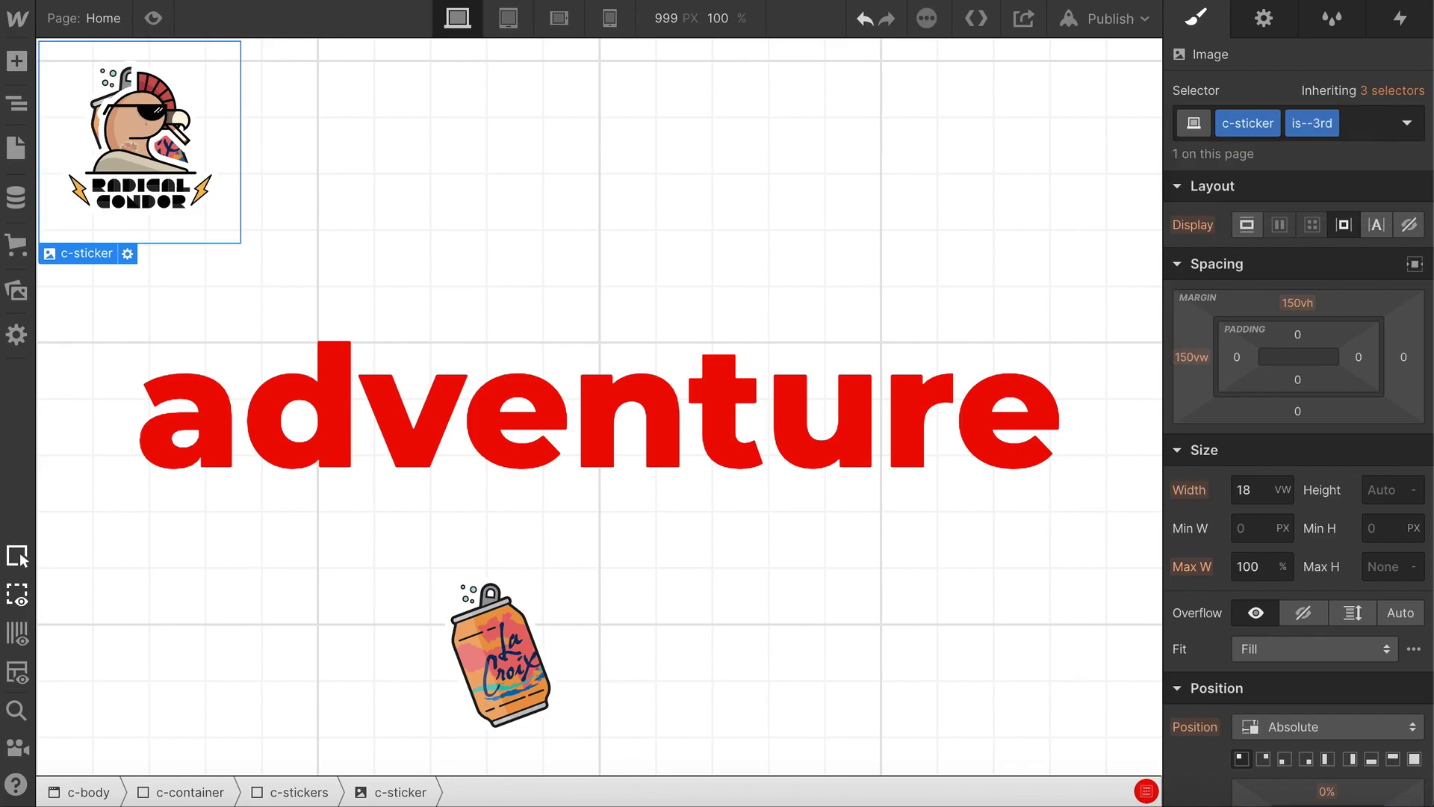
- Offset the is--3rd sticker with margins of 211vw left and 184vh top, and replace its image with sticker2.svg
{"action": "left_click_drag", "start_coordinate": [1191, 357], "coordinate": [959, 297]}
{"action": "left_click_drag", "start_coordinate": [1297, 303], "coordinate": [1264, 190]}
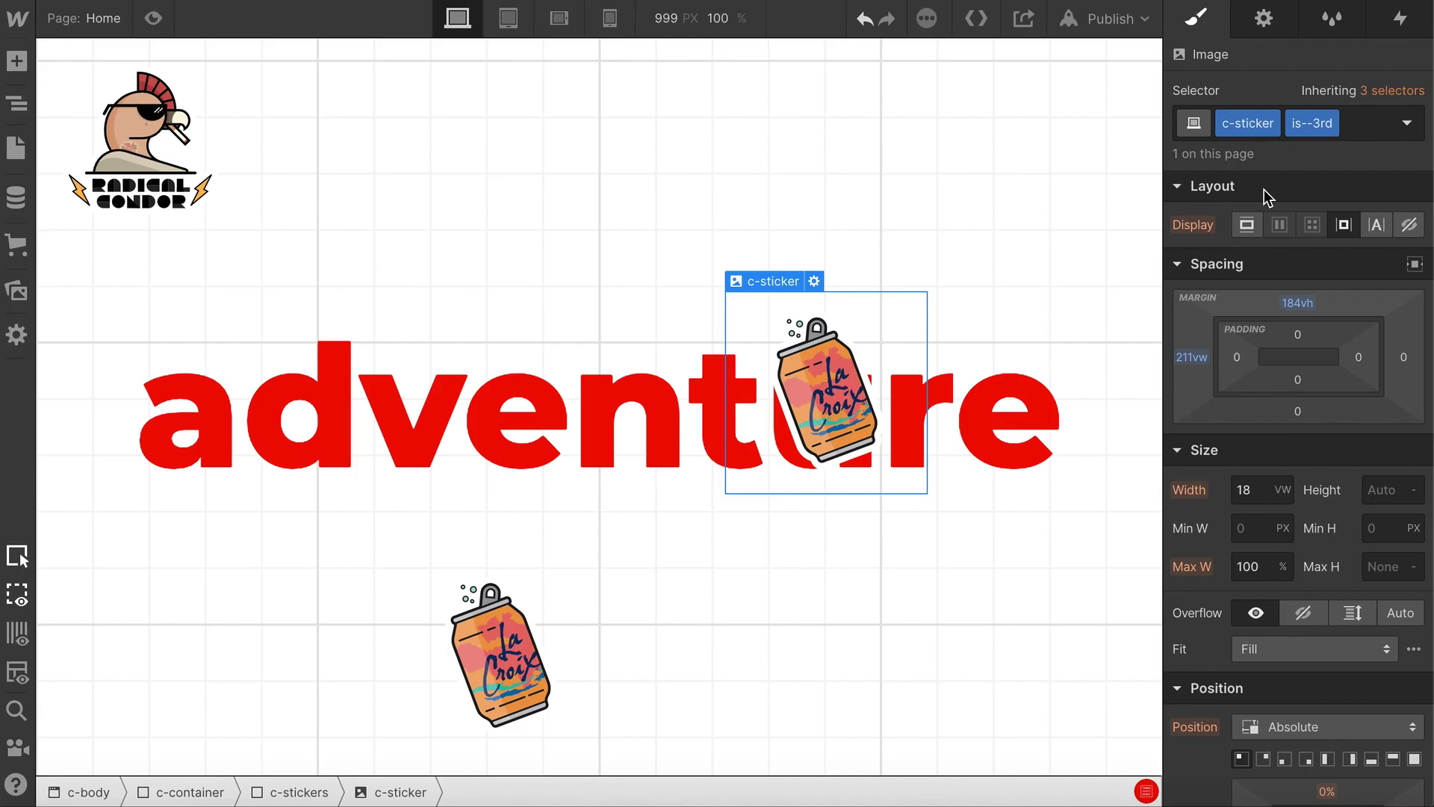
{"action": "left_click", "coordinate": [1263, 16]}
{"action": "left_click", "coordinate": [1293, 188]}
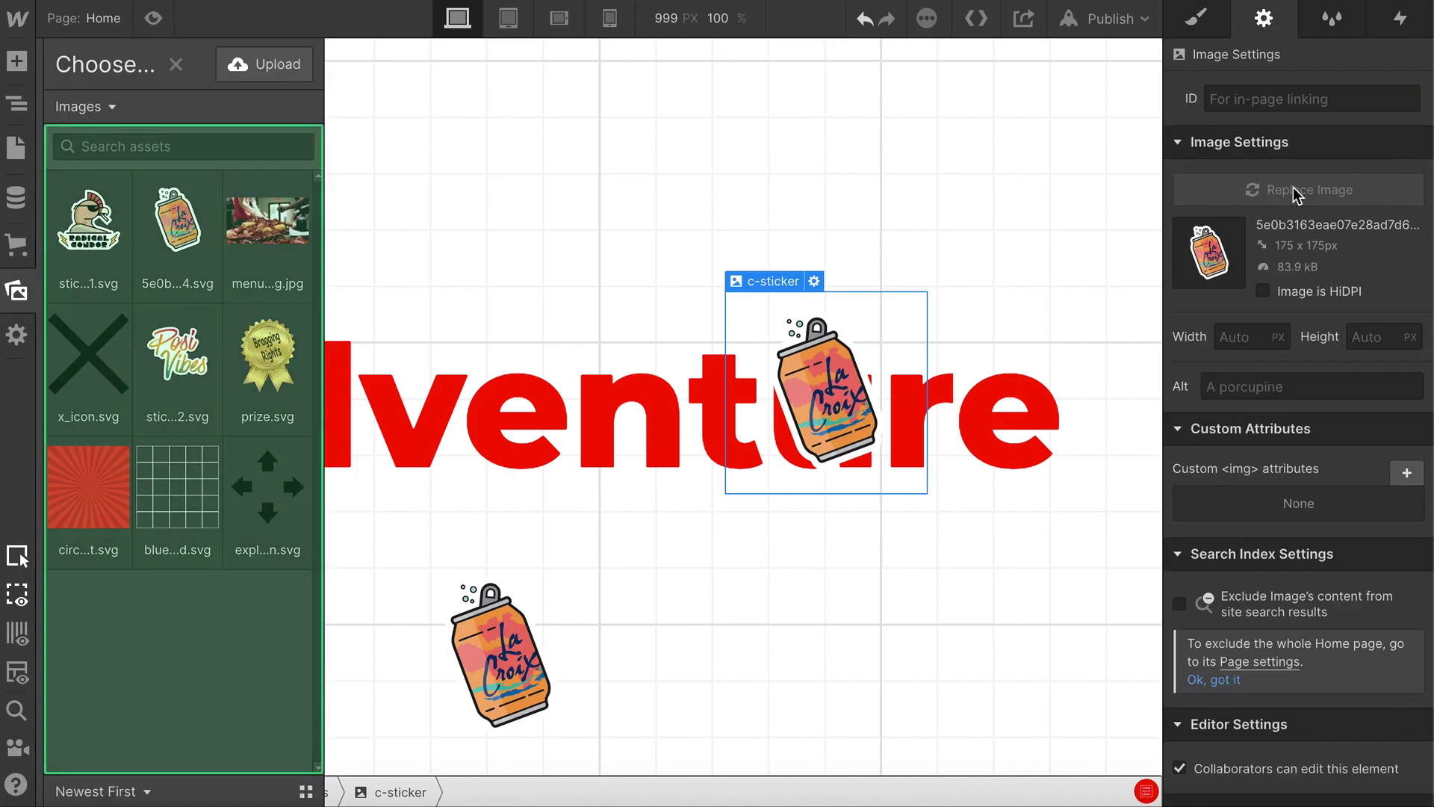
{"action": "left_click", "coordinate": [191, 366]}
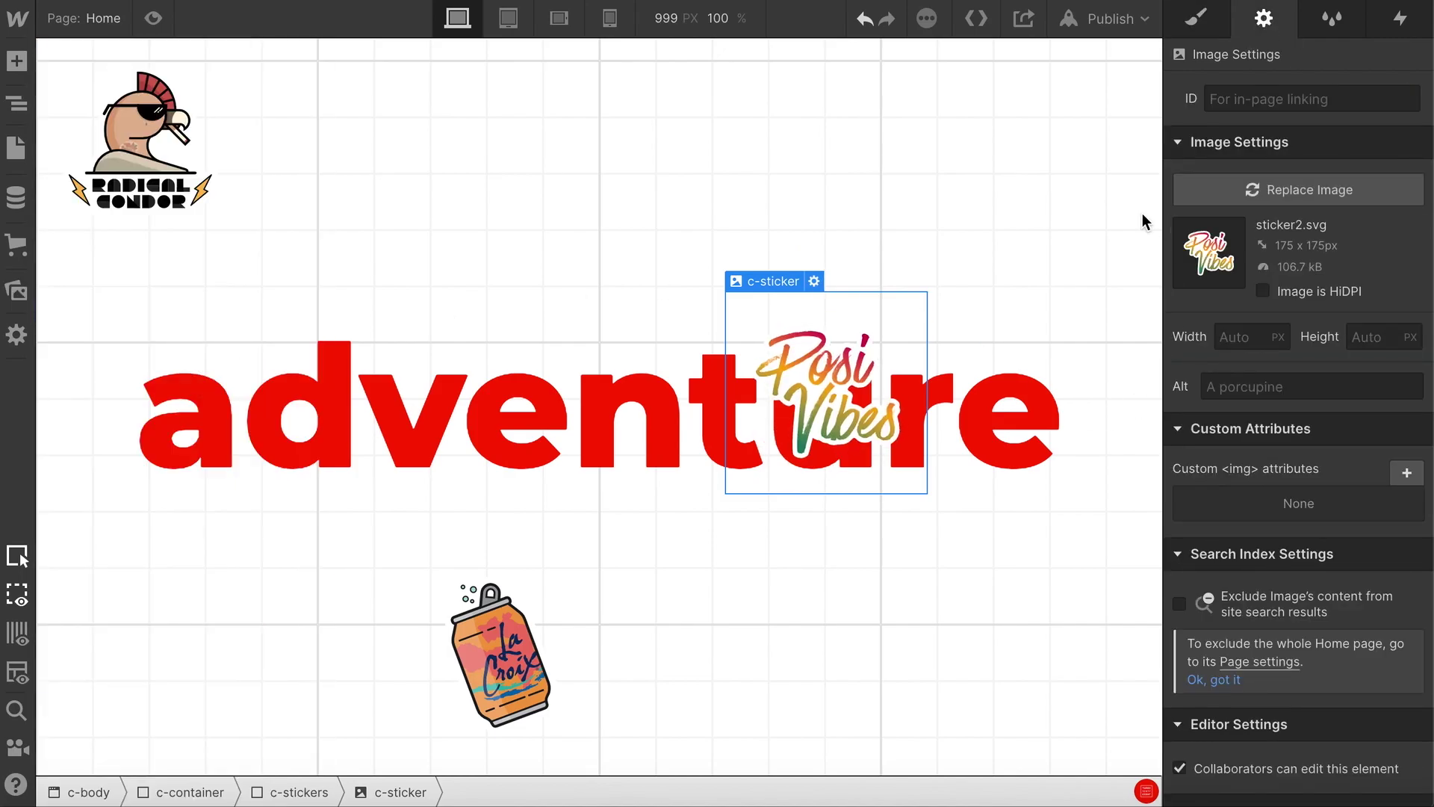
- Set the Posi Vibes sticker's left margin to 222vw and top margin to 166vh
{"action": "left_click", "coordinate": [1198, 29]}
{"action": "left_click_drag", "start_coordinate": [1297, 303], "coordinate": [1295, 343]}
{"action": "left_click_drag", "start_coordinate": [1191, 357], "coordinate": [1152, 368]}
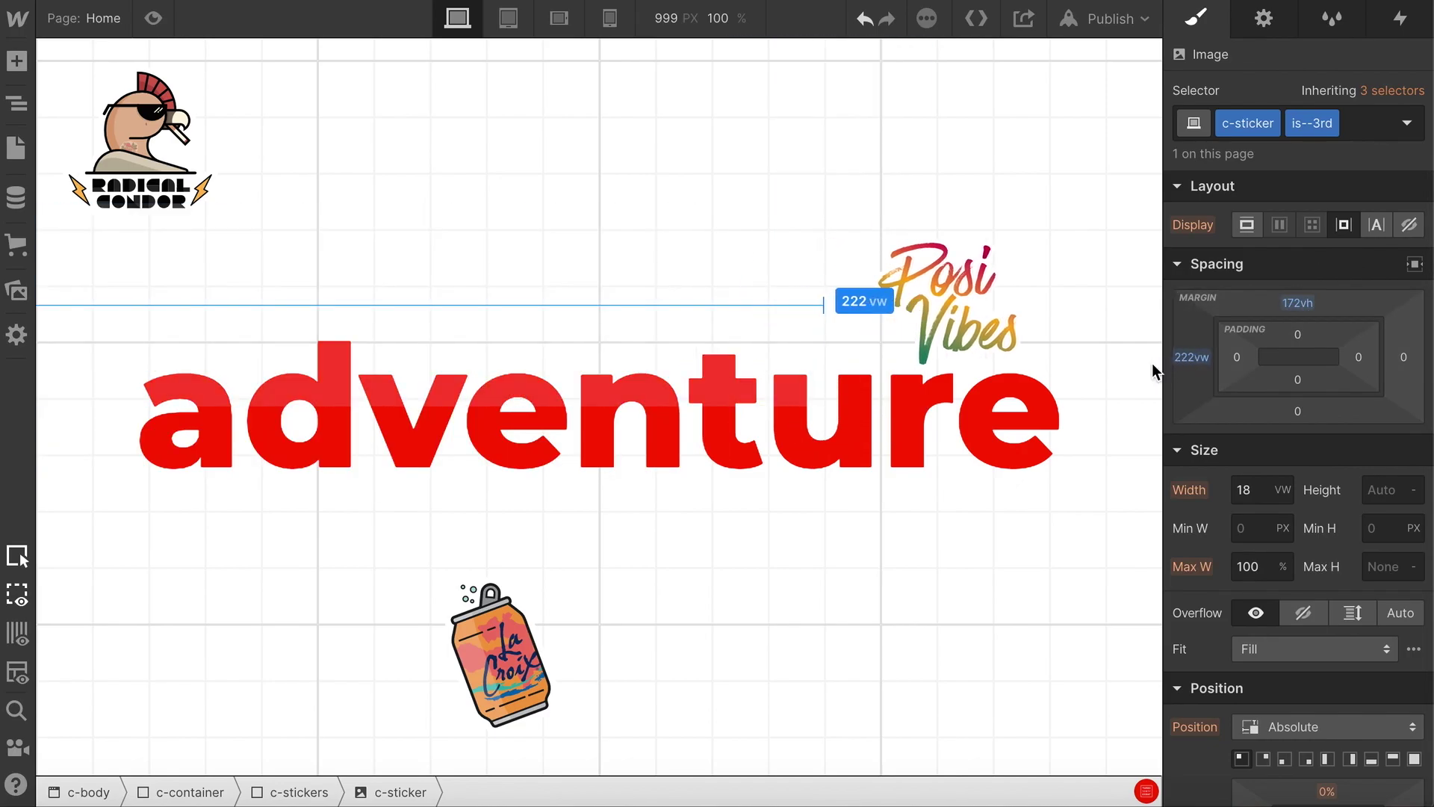
{"action": "left_click_drag", "start_coordinate": [1306, 302], "coordinate": [1306, 319]}
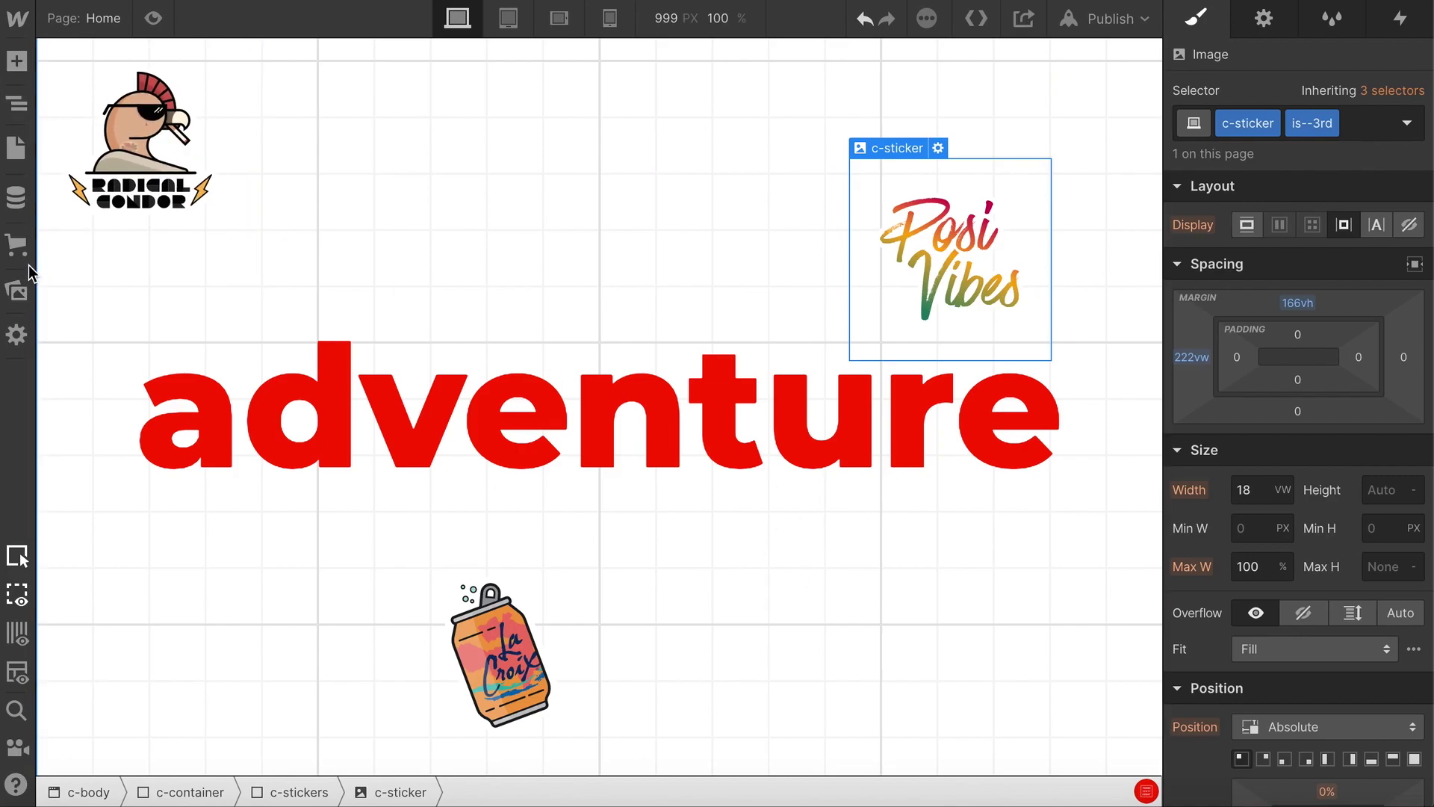
- Add the crawfish menu JPG from the assets to c-stickers and set its width to 60 VW
{"action": "left_click", "coordinate": [16, 291]}
{"action": "left_click_drag", "start_coordinate": [288, 239], "coordinate": [299, 281]}
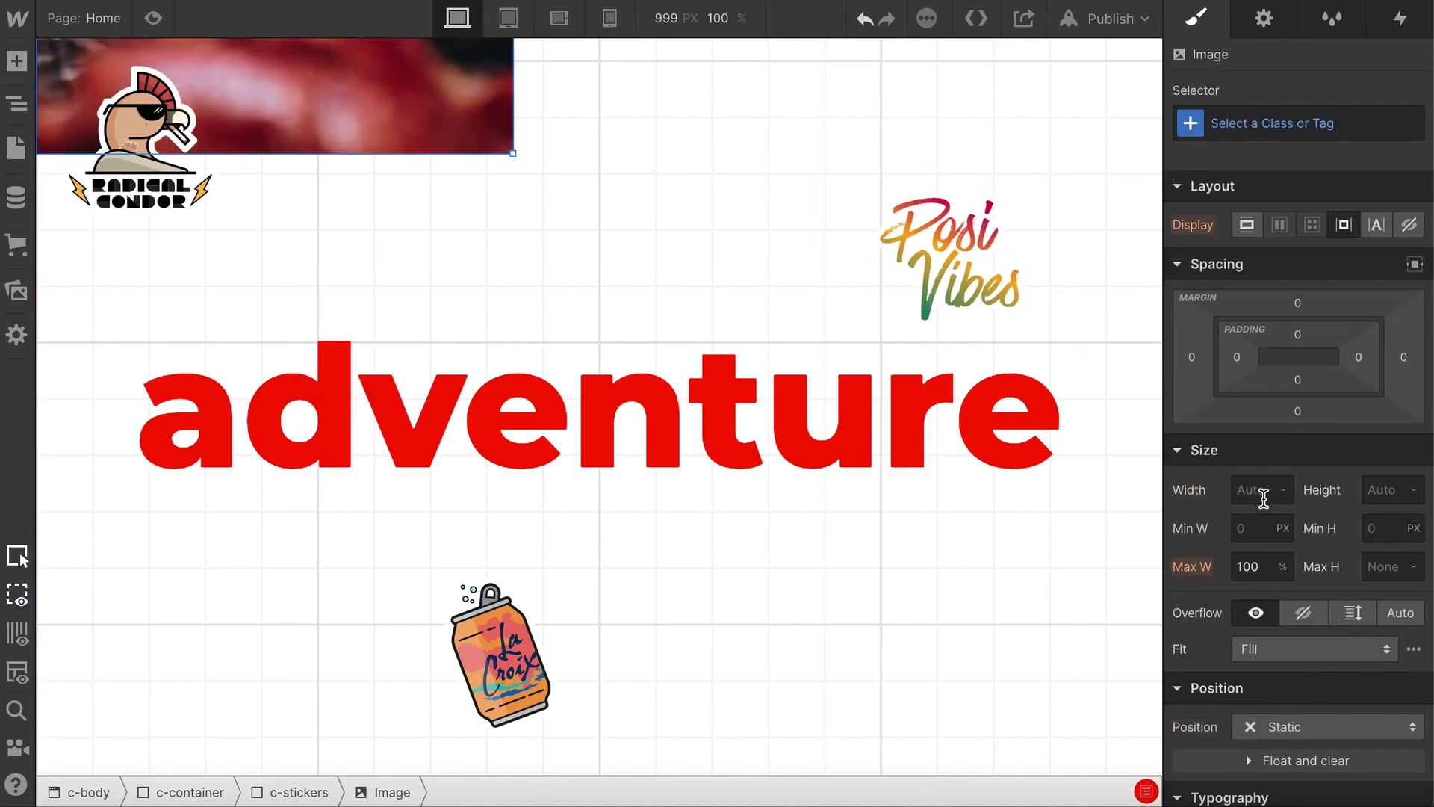
{"action": "key", "text": "Return"}
- Set the crawfish photo's left margin to 150vw and top margin to 150vh
{"action": "left_click", "coordinate": [1191, 357]}
{"action": "left_click", "coordinate": [1298, 302]}
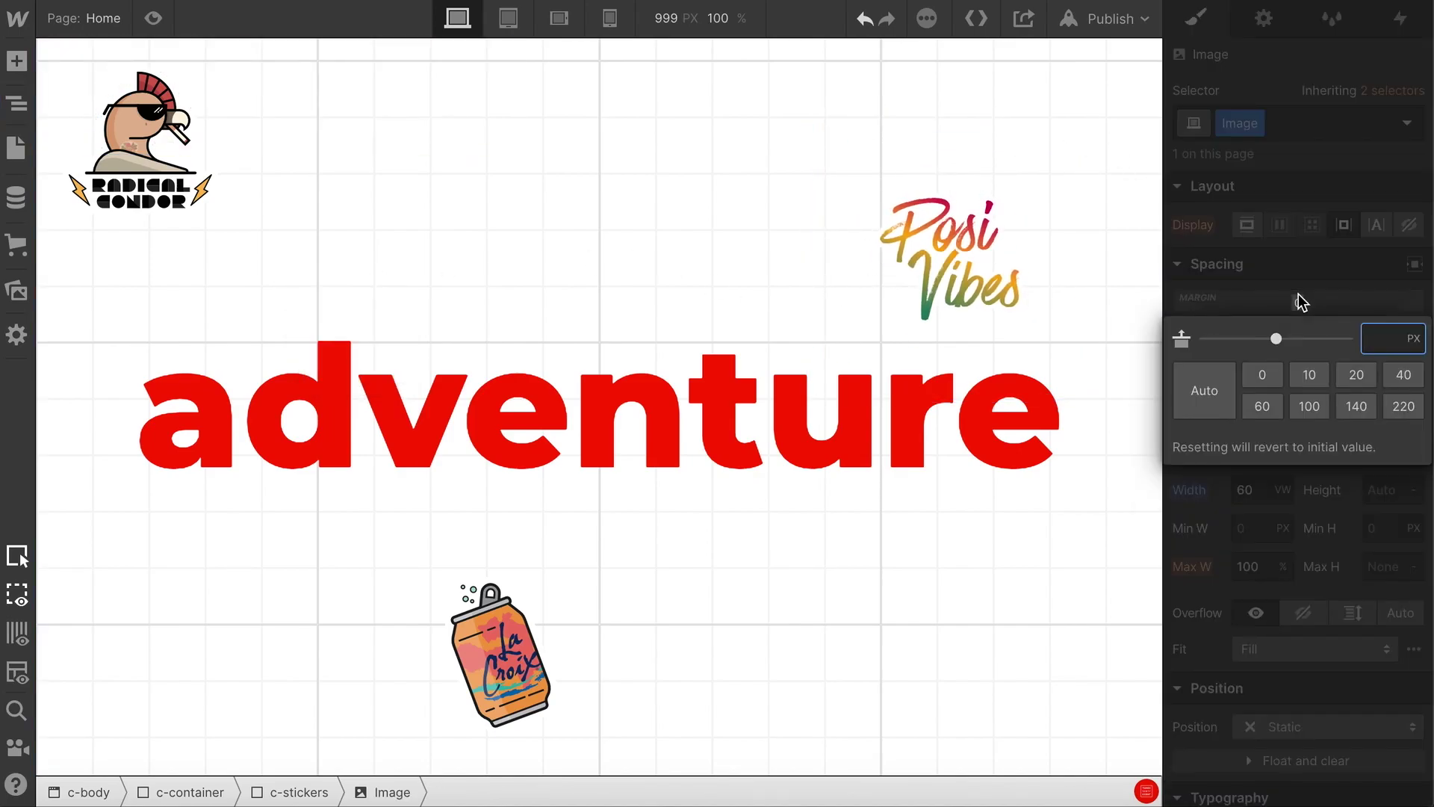
{"action": "key", "text": "Escape"}
- Add a Rotate transform of 6 degrees on the Z axis to the crawfish photo
{"action": "scroll", "coordinate": [1355, 590], "scroll_direction": "down", "scroll_amount": 10}
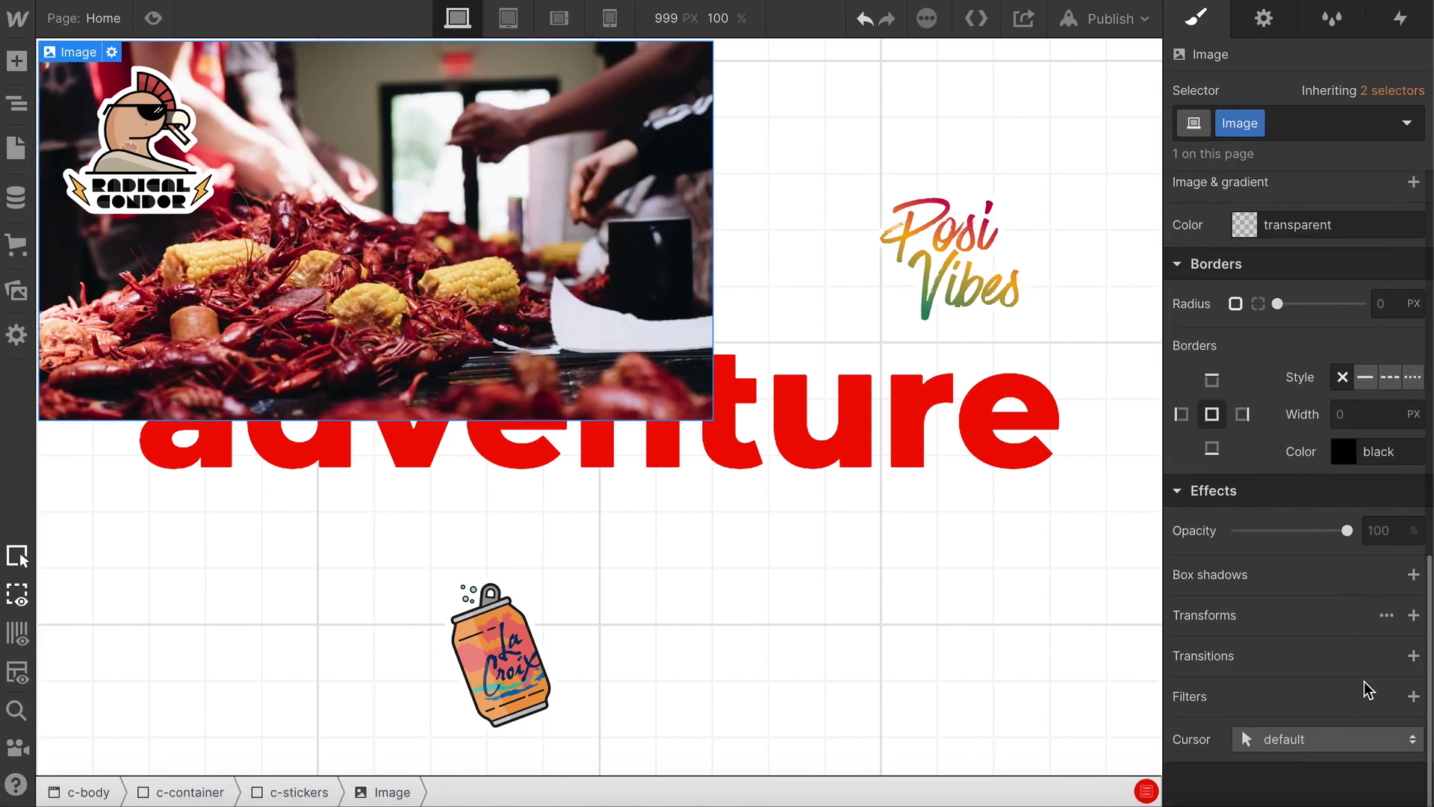
{"action": "left_click", "coordinate": [1414, 615]}
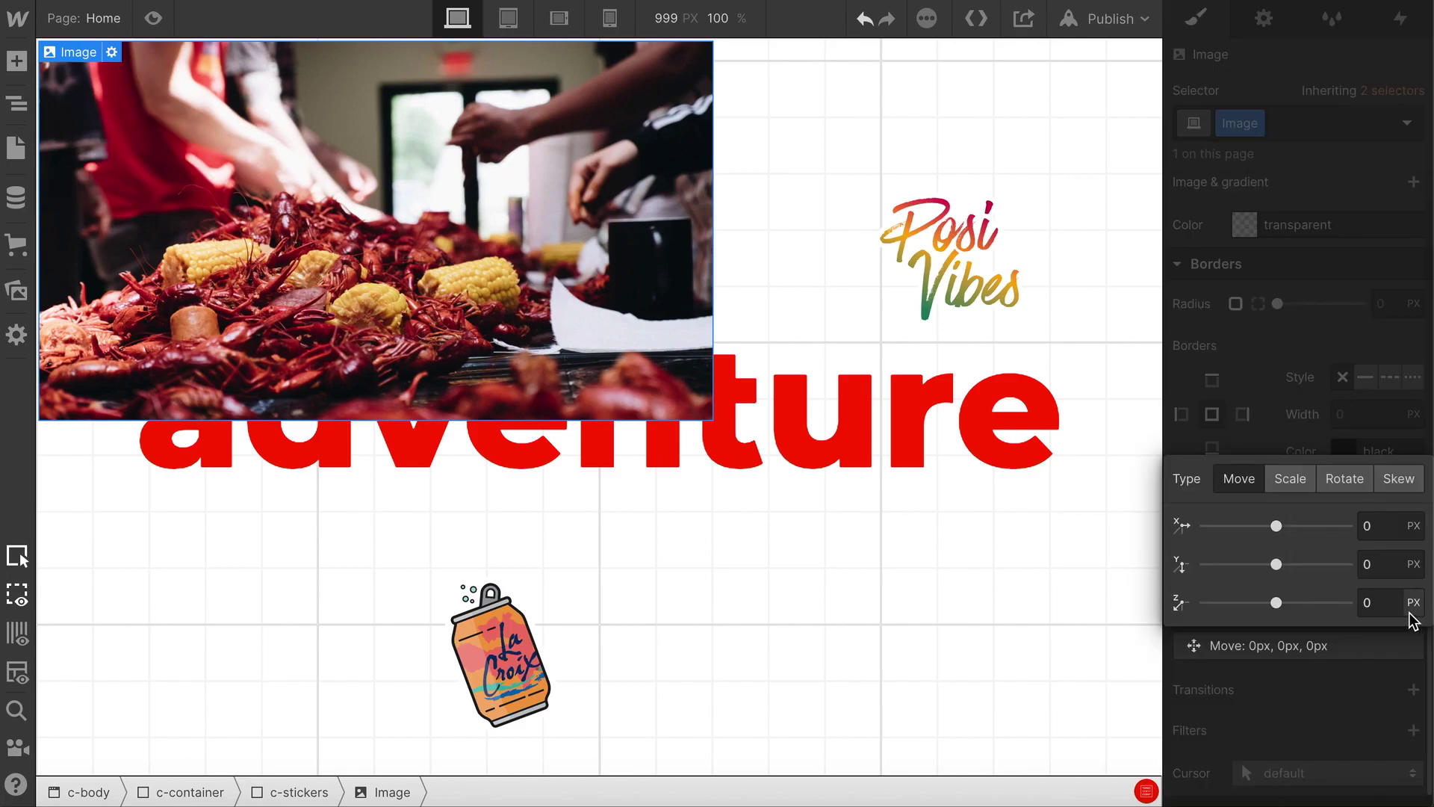
{"action": "left_click", "coordinate": [1332, 483]}
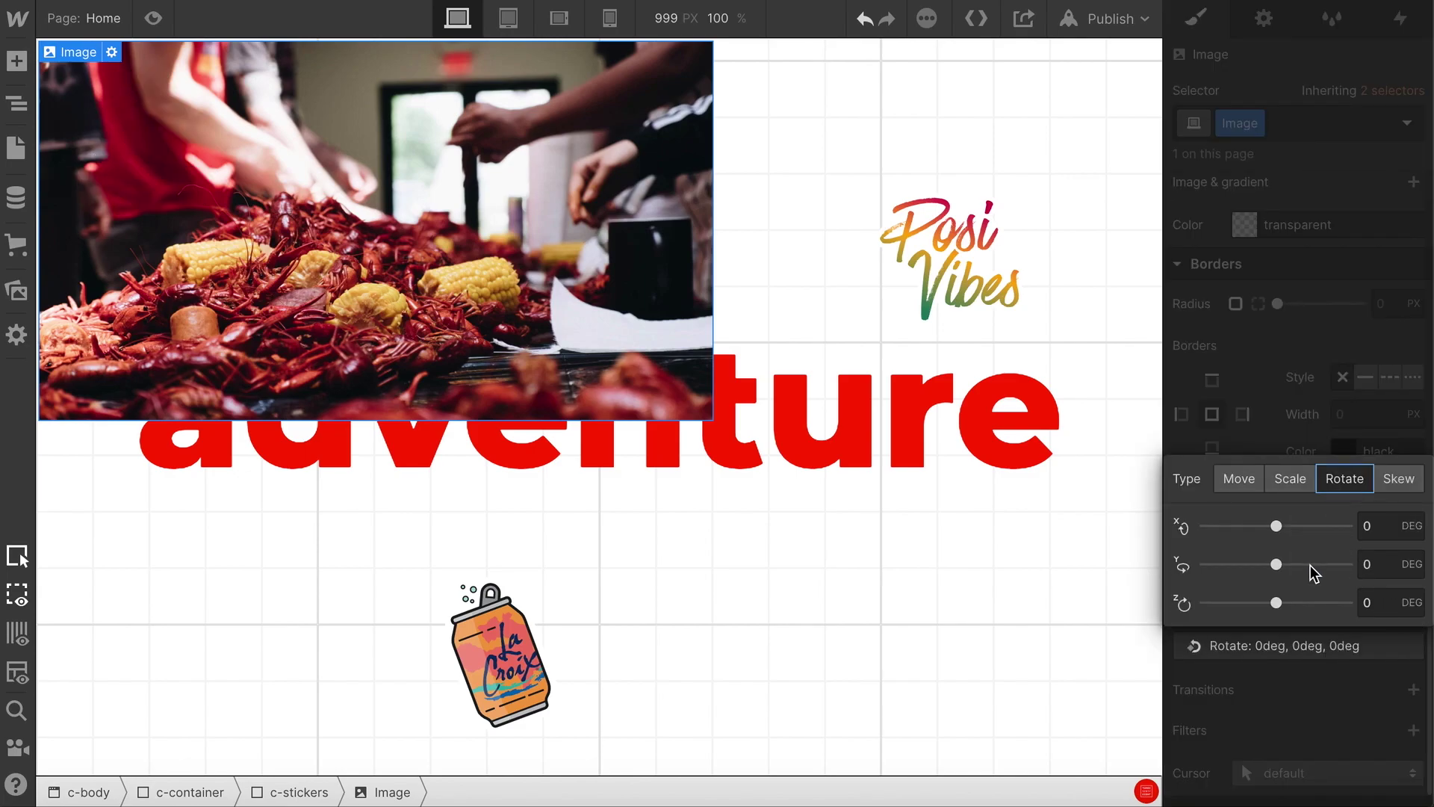
{"action": "left_click_drag", "start_coordinate": [1279, 609], "coordinate": [1280, 605]}
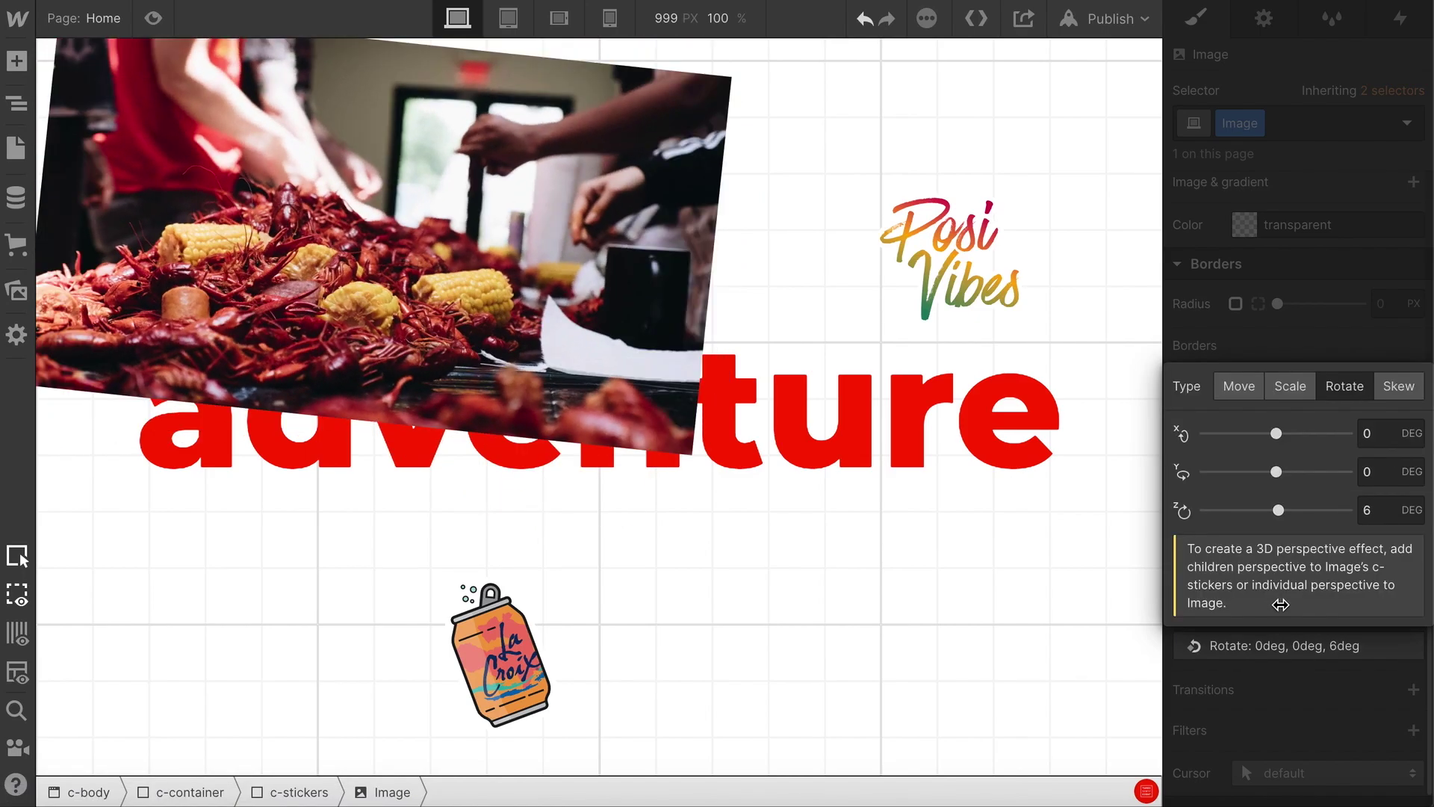
{"action": "left_click", "coordinate": [1274, 320]}
- Set the z-index of the is--3rd Posi Vibes sticker to 50
{"action": "scroll", "coordinate": [1274, 351], "scroll_direction": "up", "scroll_amount": 6}
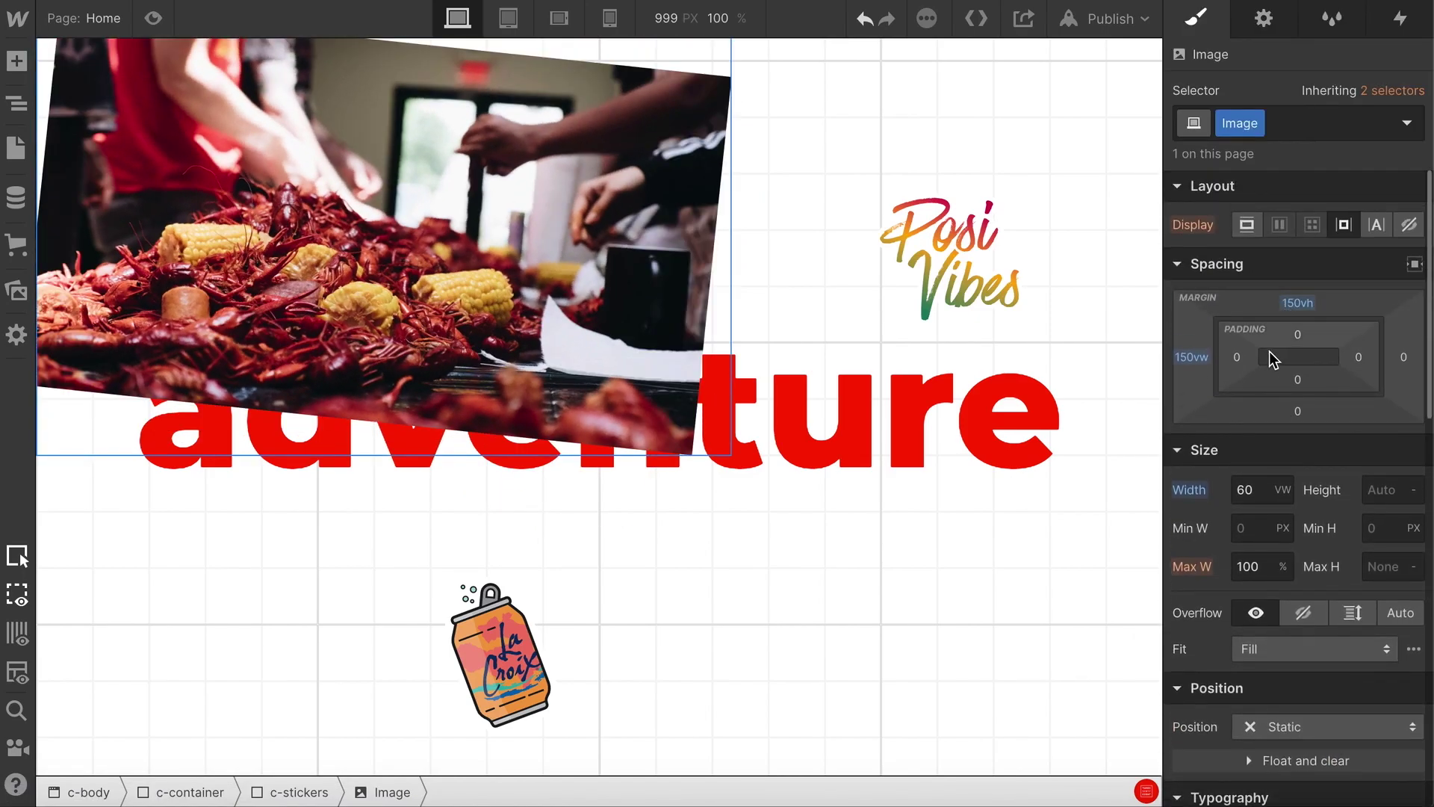
{"action": "left_click", "coordinate": [16, 105]}
{"action": "left_click", "coordinate": [169, 265]}
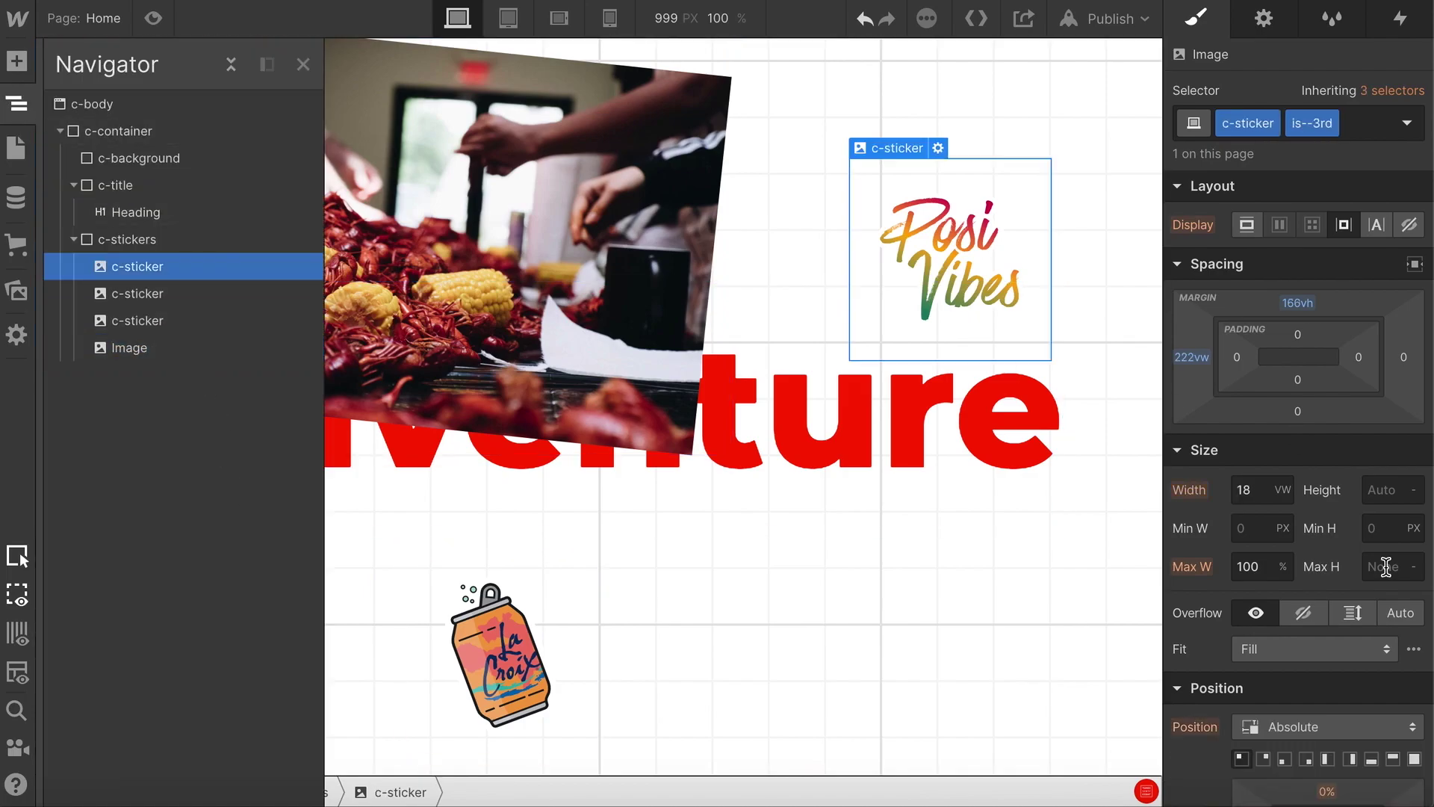
{"action": "scroll", "coordinate": [1385, 567], "scroll_direction": "down", "scroll_amount": 6}
{"action": "left_click", "coordinate": [1385, 407]}
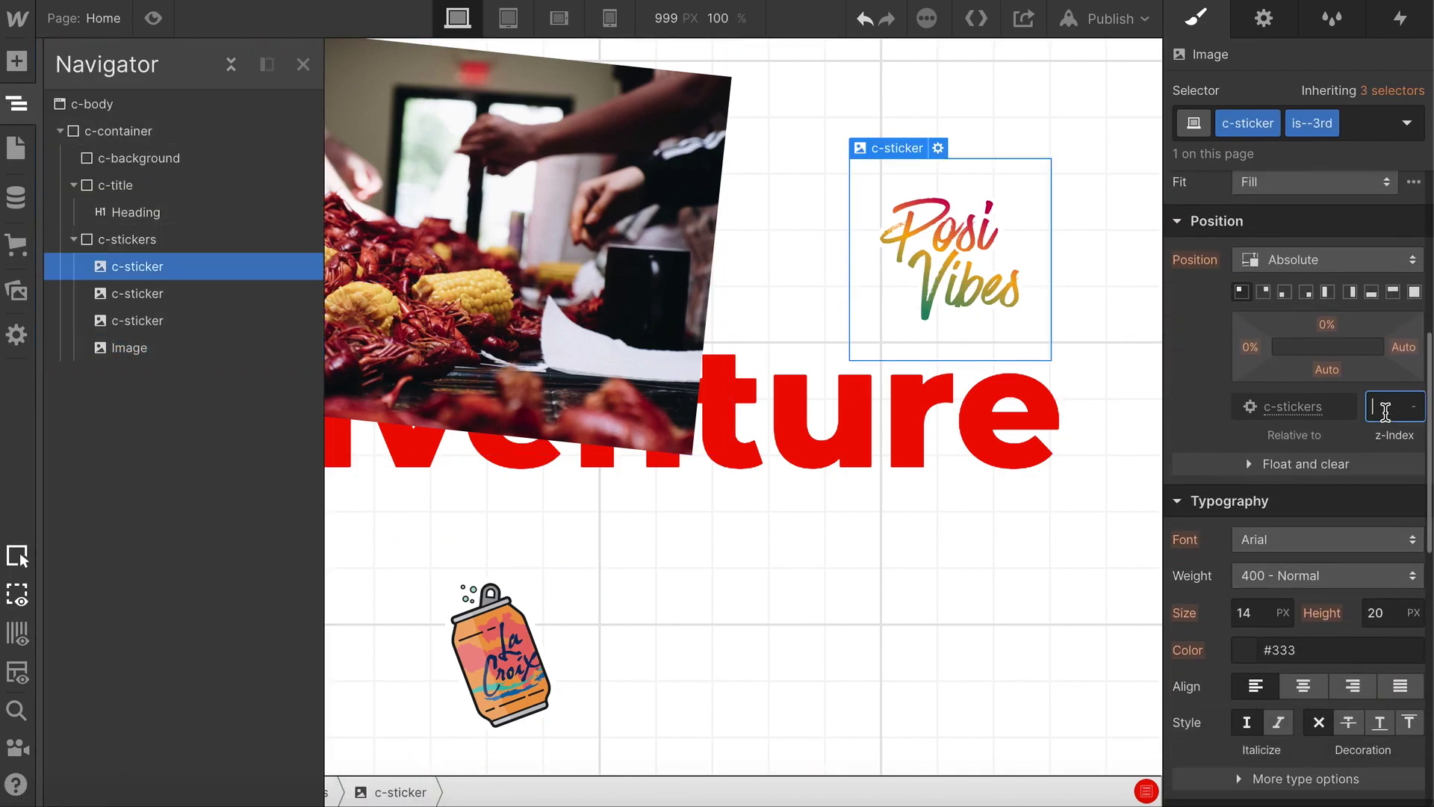
{"action": "type", "text": "50"}
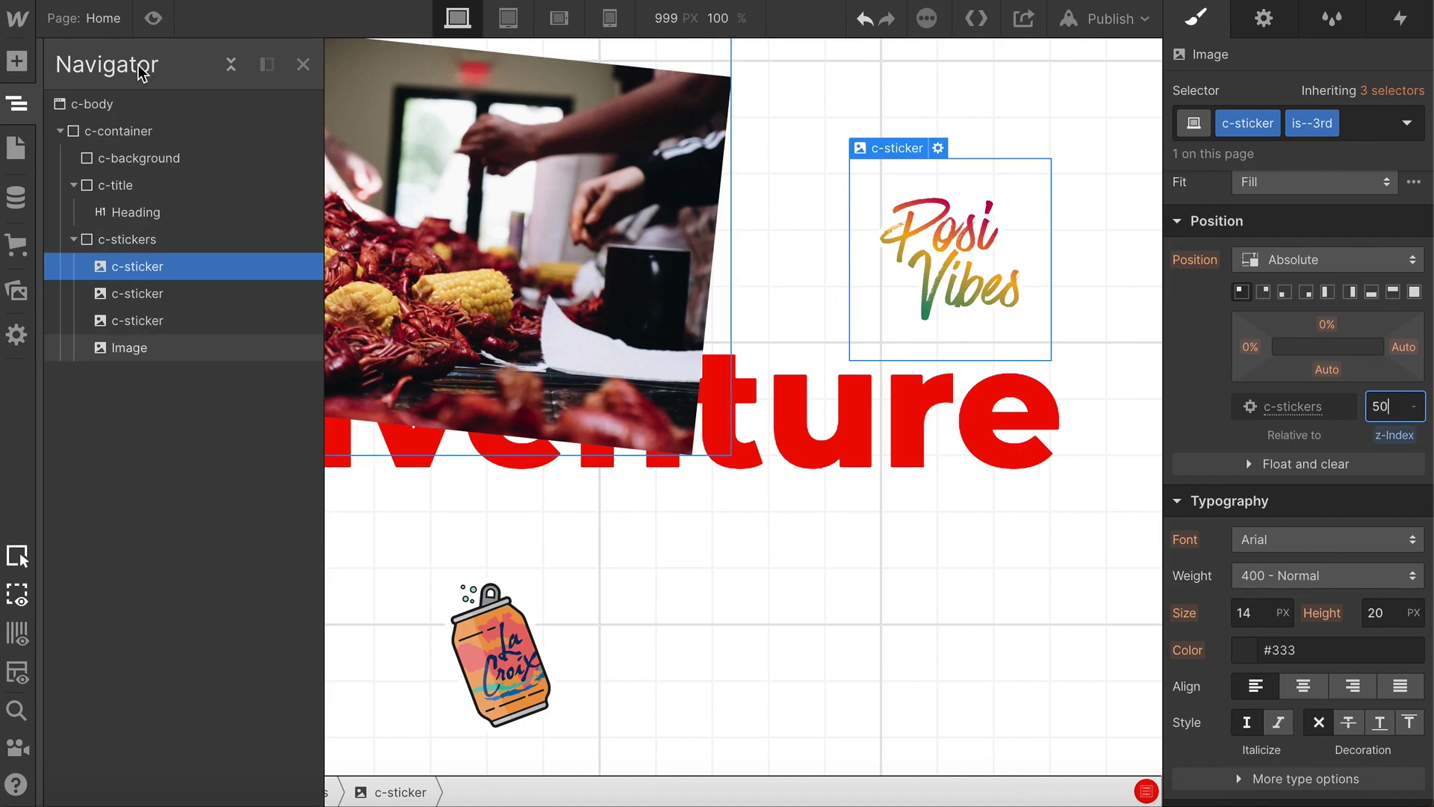
- Increase the crawfish photo's top margin to 174vh
{"action": "left_click", "coordinate": [16, 106]}
{"action": "left_click", "coordinate": [433, 202]}
{"action": "left_click_drag", "start_coordinate": [1309, 295], "coordinate": [1302, 231]}
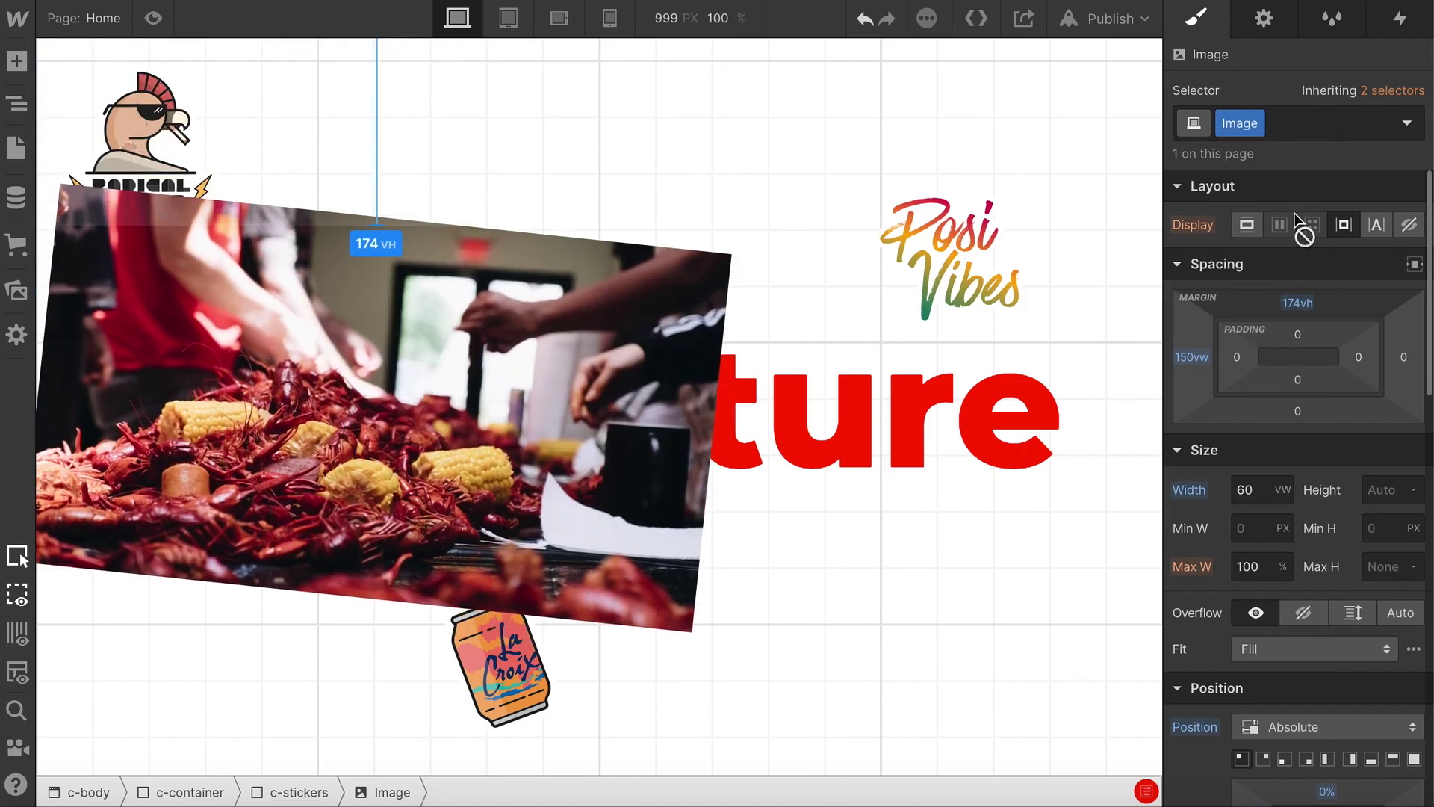
- Set the z-index of the Radical Condor sticker's c-sticker class to 50
{"action": "left_click", "coordinate": [131, 139]}
{"action": "scroll", "coordinate": [1306, 393], "scroll_direction": "down", "scroll_amount": 3}
{"action": "left_click", "coordinate": [1389, 637]}
{"action": "type", "text": "50"}
{"action": "key", "text": "Return"}
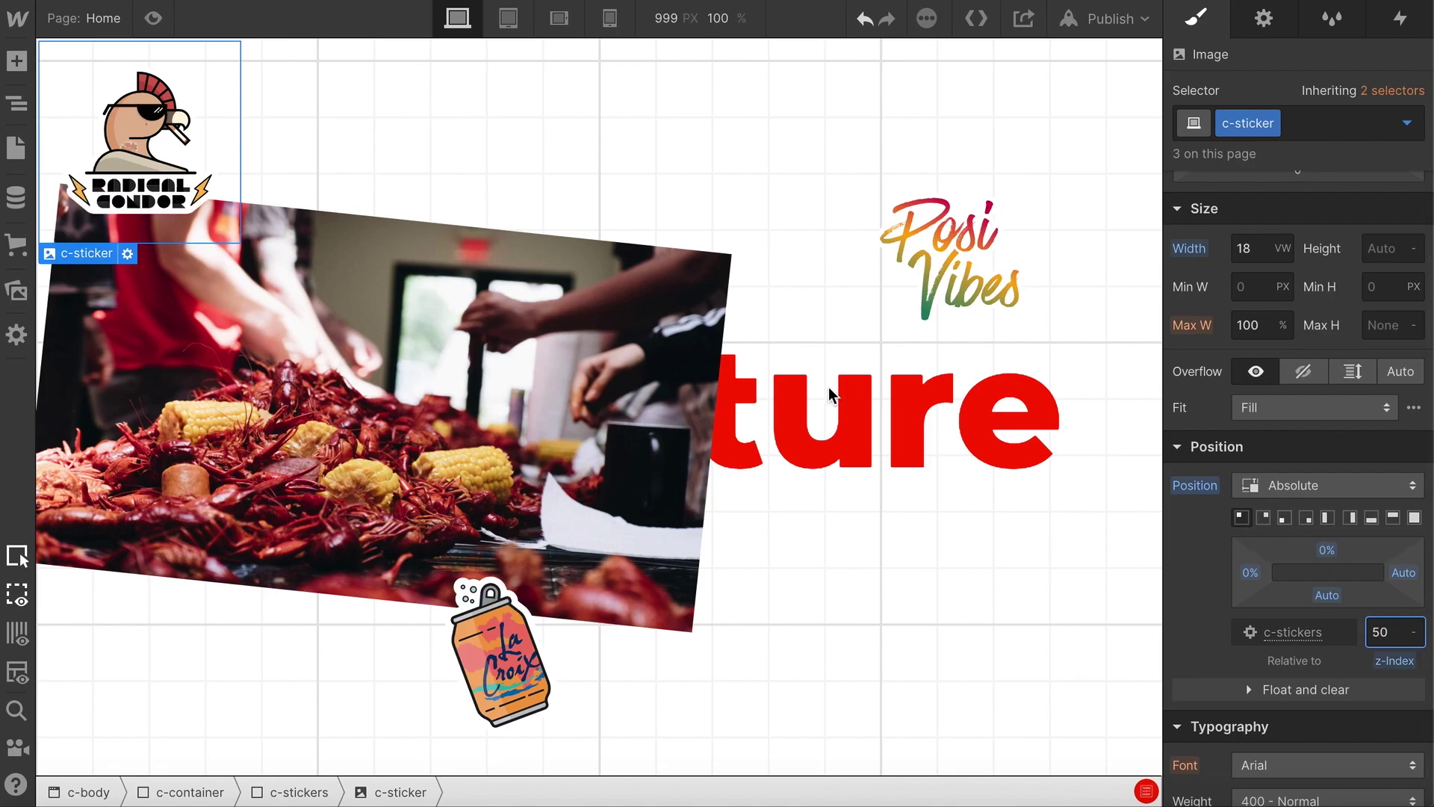
- Adjust the crawfish photo's top margin to 252vh and its left margin to 124vw
{"action": "left_click", "coordinate": [694, 314]}
{"action": "scroll", "coordinate": [1369, 309], "scroll_direction": "up", "scroll_amount": 3}
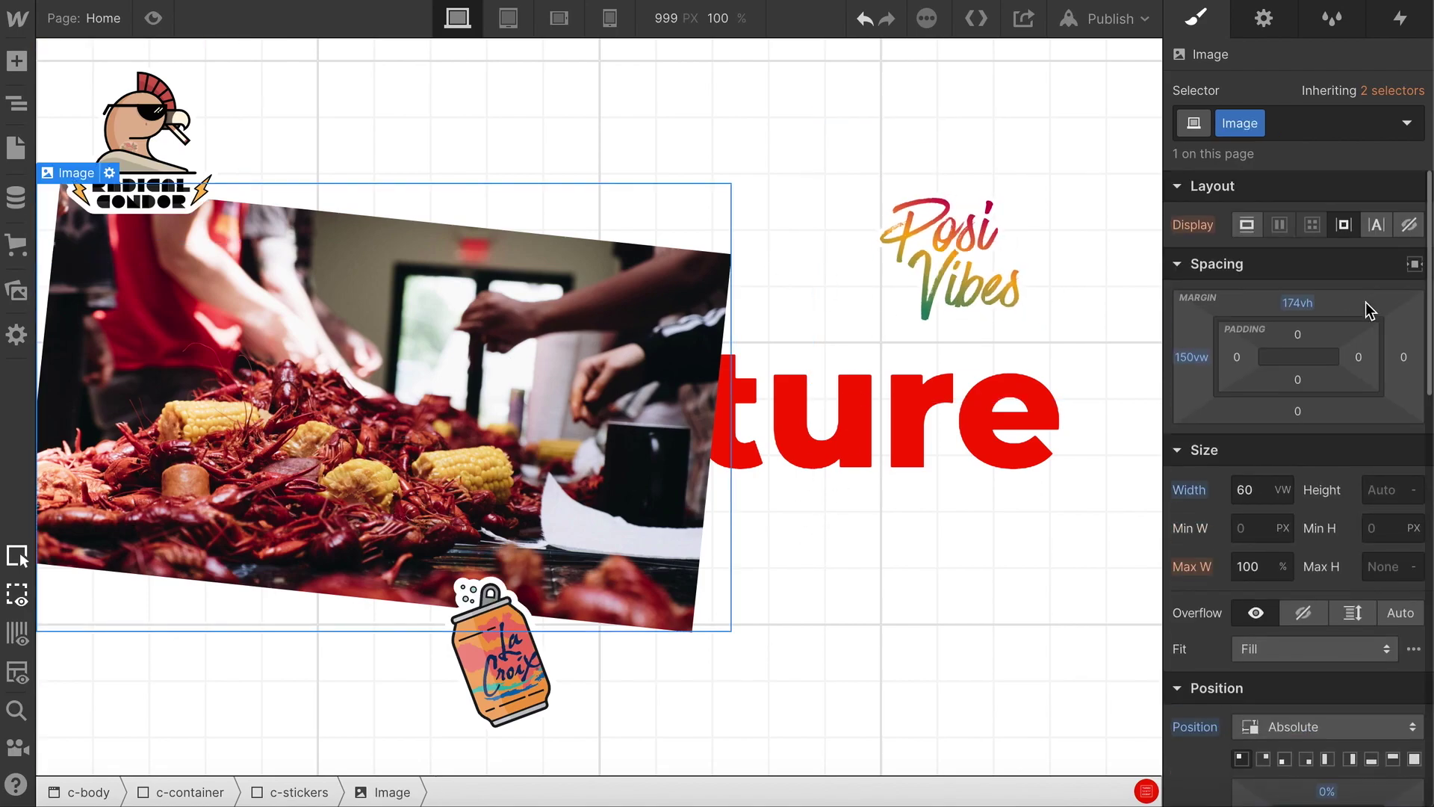
{"action": "left_click_drag", "start_coordinate": [1301, 307], "coordinate": [1293, 224]}
{"action": "left_click_drag", "start_coordinate": [1178, 379], "coordinate": [1266, 373]}
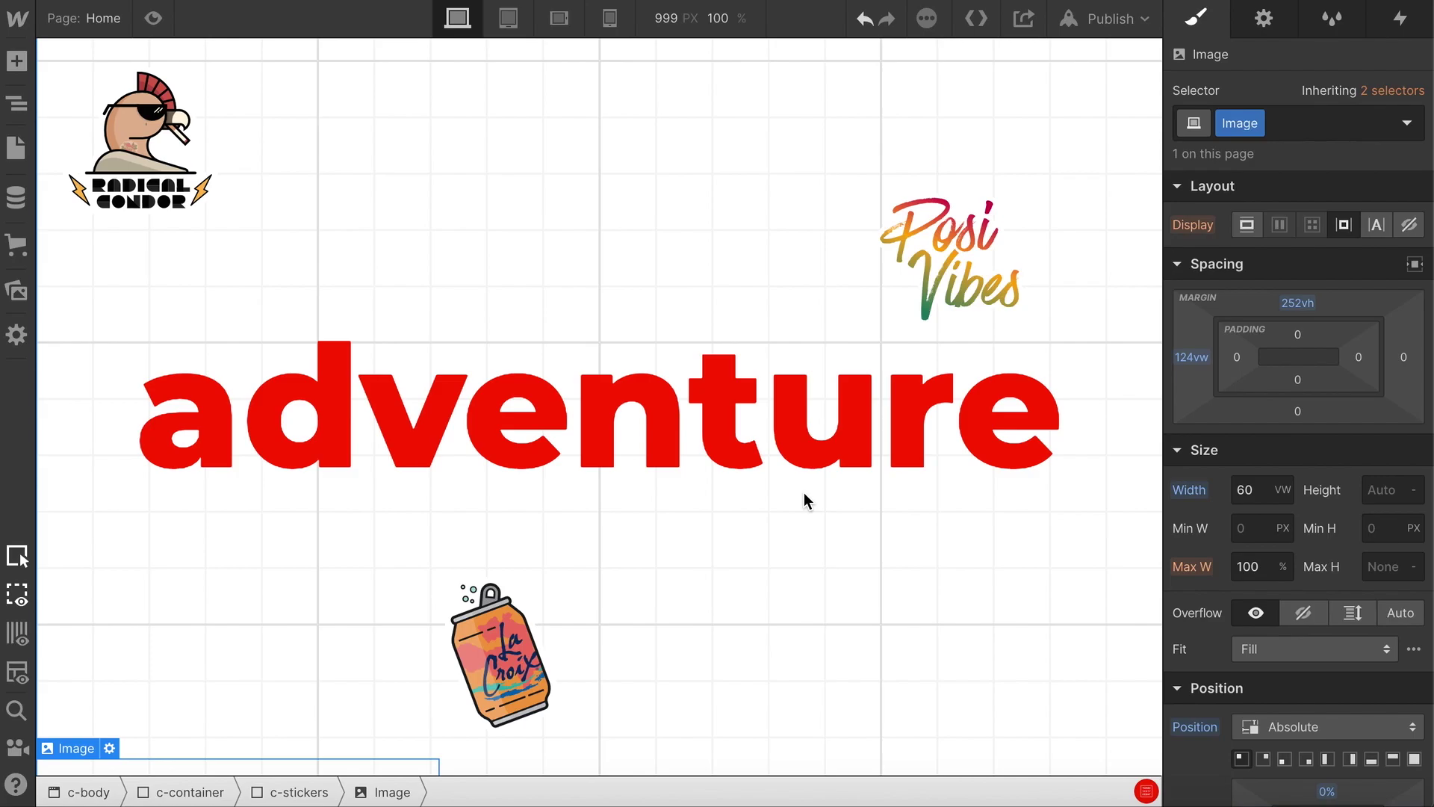
- Adjust the Posi Vibes sticker's left margin to 244vw and its top margin to 156vh
{"action": "left_click", "coordinate": [905, 284]}
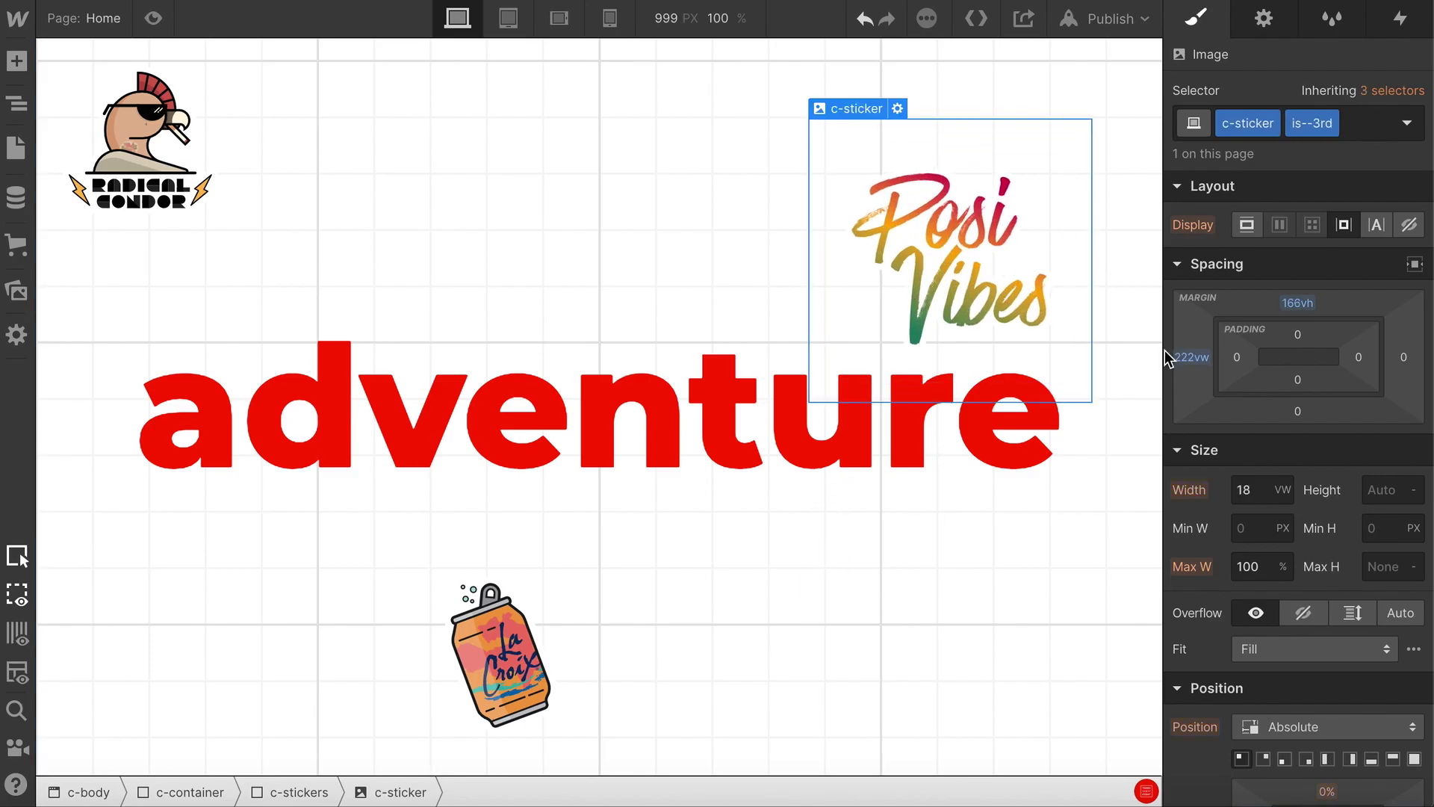
{"action": "left_click_drag", "start_coordinate": [1191, 357], "coordinate": [1107, 360]}
{"action": "left_click_drag", "start_coordinate": [1315, 294], "coordinate": [1301, 327]}
{"action": "scroll", "coordinate": [1014, 332], "scroll_direction": "down", "scroll_amount": 10}
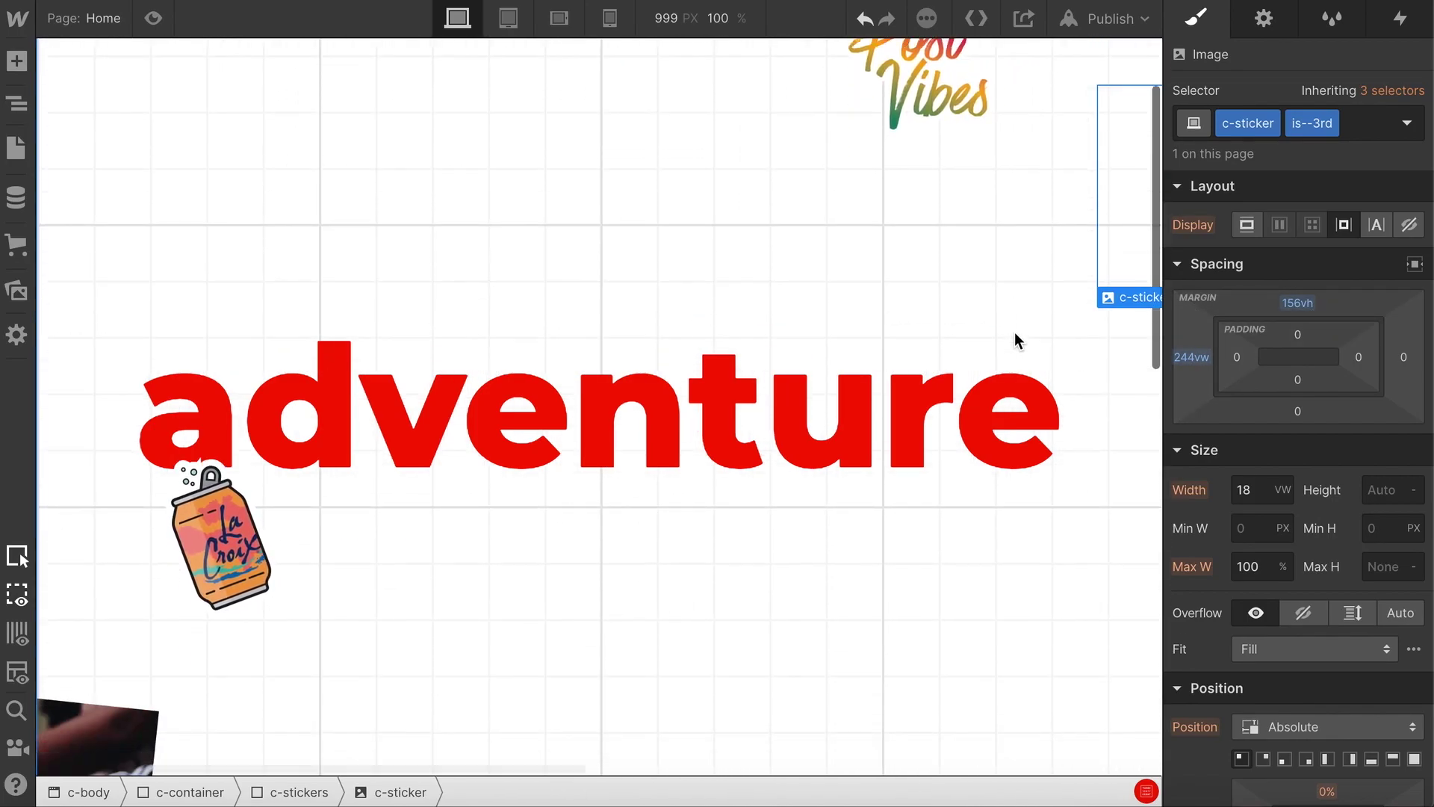
{"action": "scroll", "coordinate": [1015, 333], "scroll_direction": "down", "scroll_amount": 2}
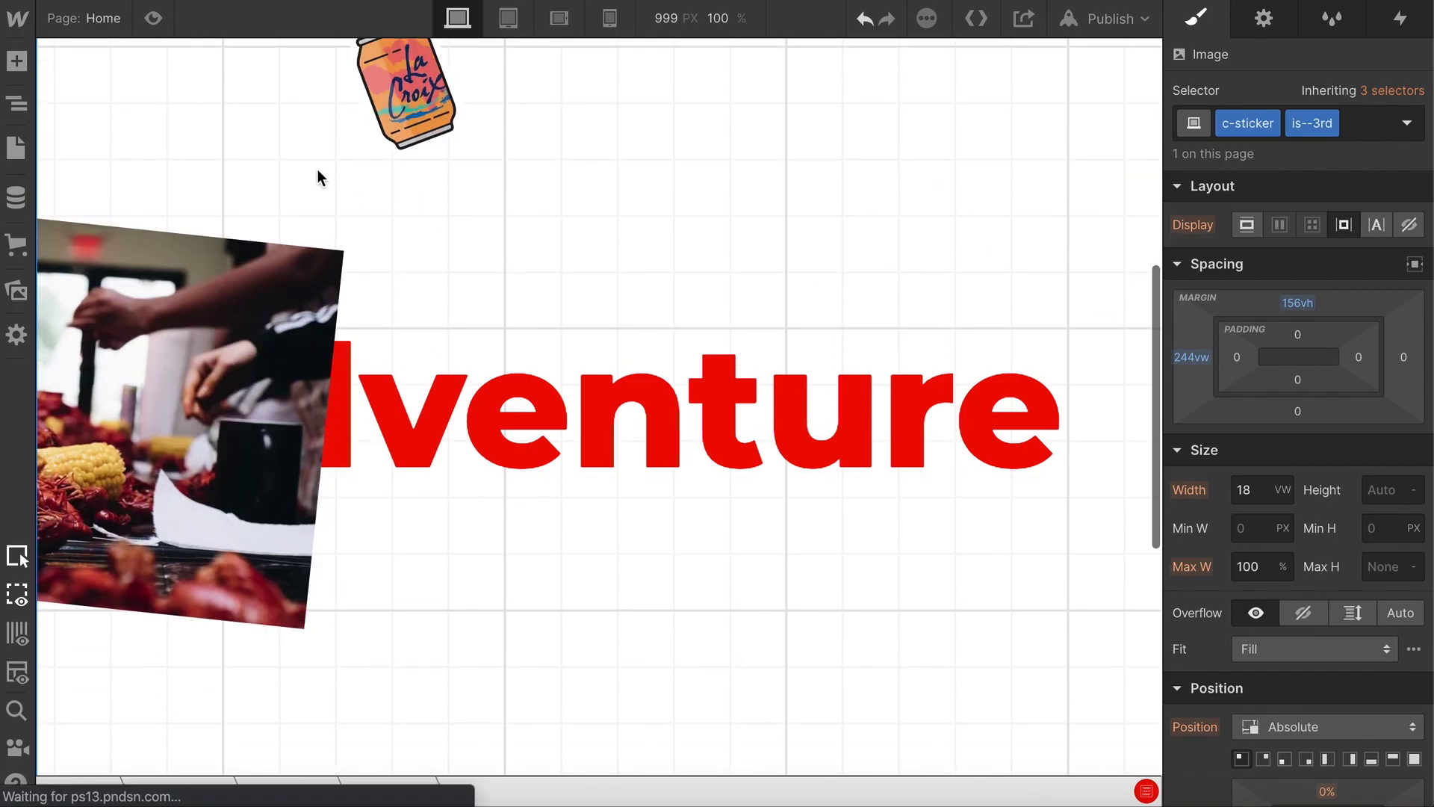
- Adjust the La Croix can sticker's top margin to 270vh and its left margin to 225vw
{"action": "left_click", "coordinate": [321, 176]}
{"action": "left_click", "coordinate": [426, 111]}
{"action": "left_click_drag", "start_coordinate": [1300, 304], "coordinate": [1291, 79]}
{"action": "left_click_drag", "start_coordinate": [1191, 356], "coordinate": [831, 278]}
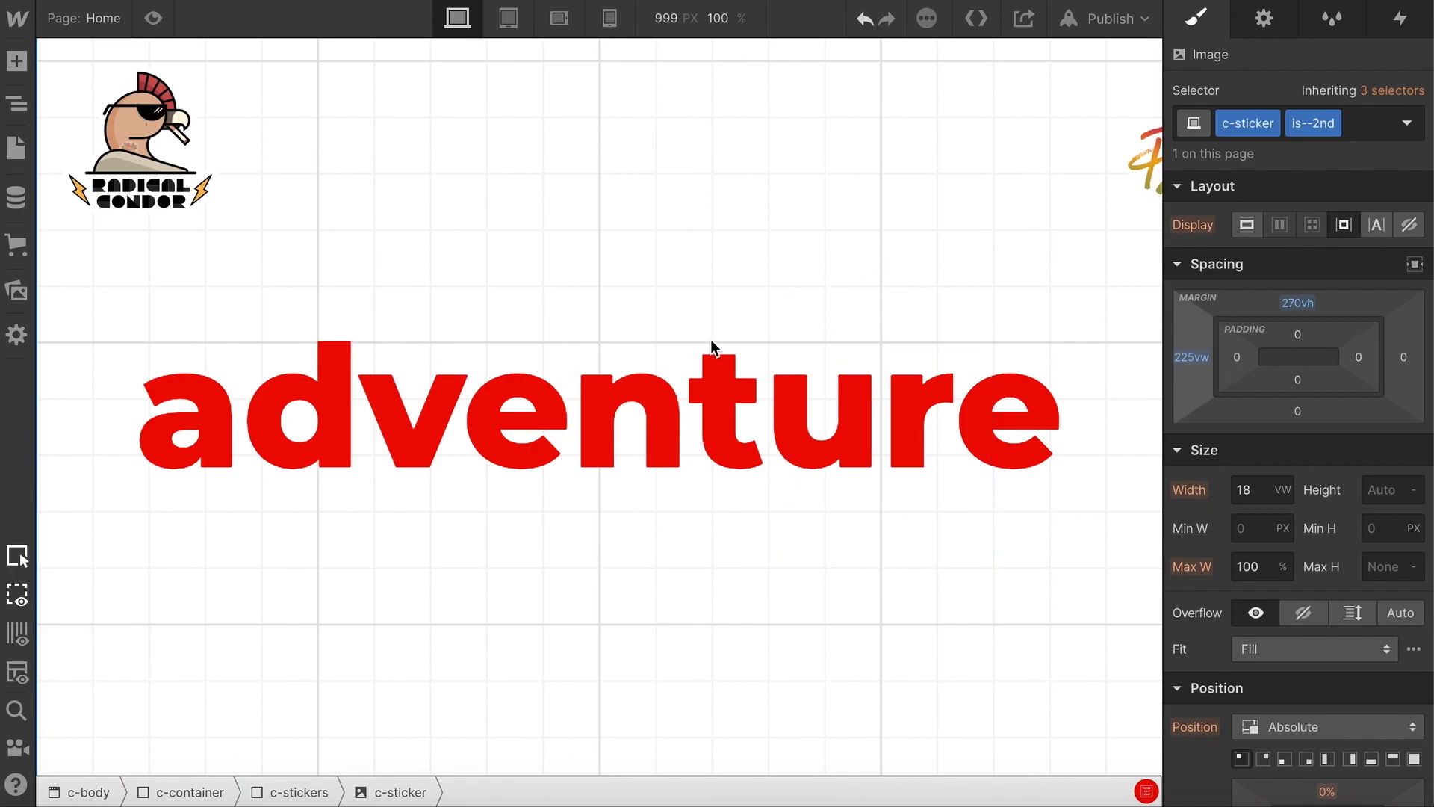
- Set the overflow of the c-container div to hidden
{"action": "left_click", "coordinate": [15, 107]}
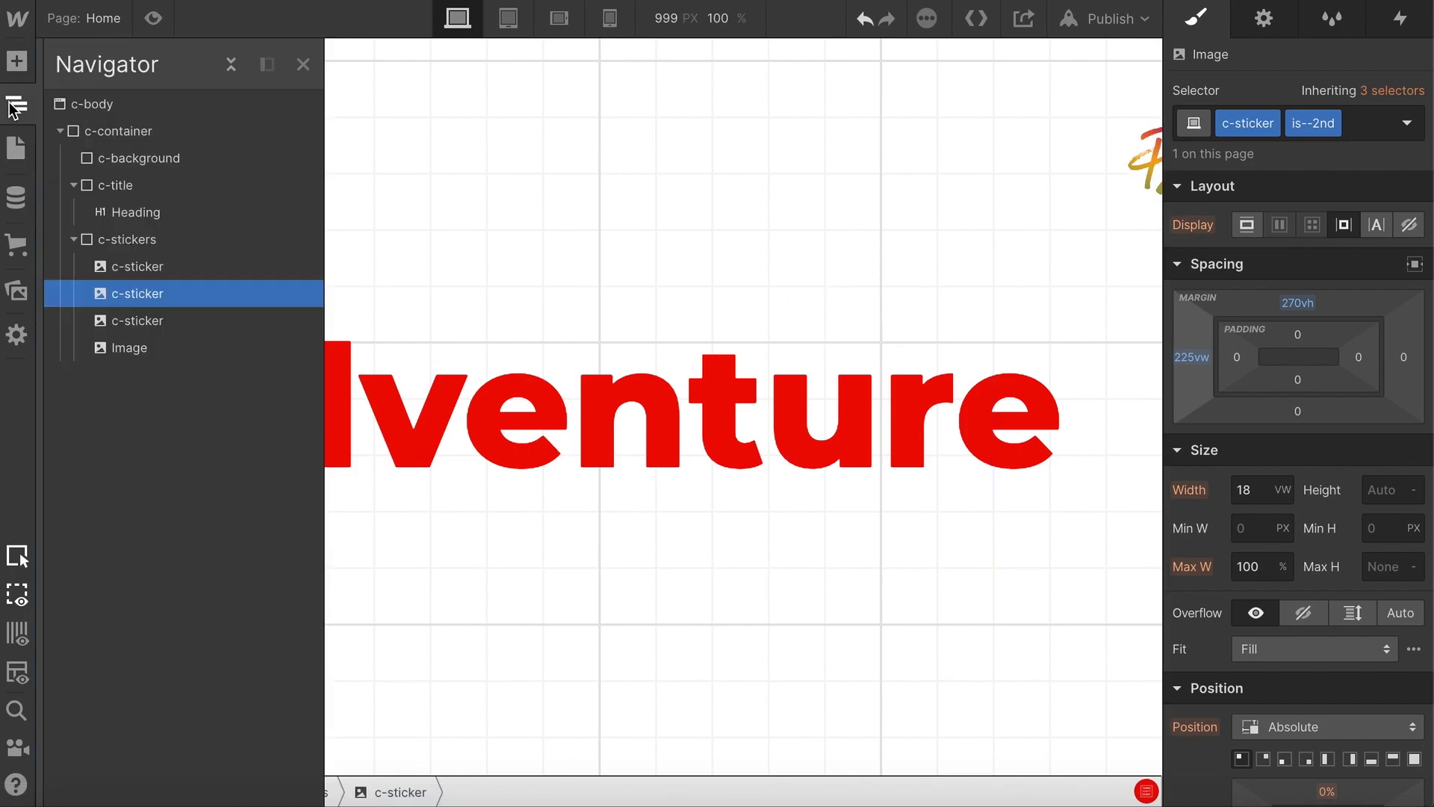
{"action": "left_click", "coordinate": [141, 132]}
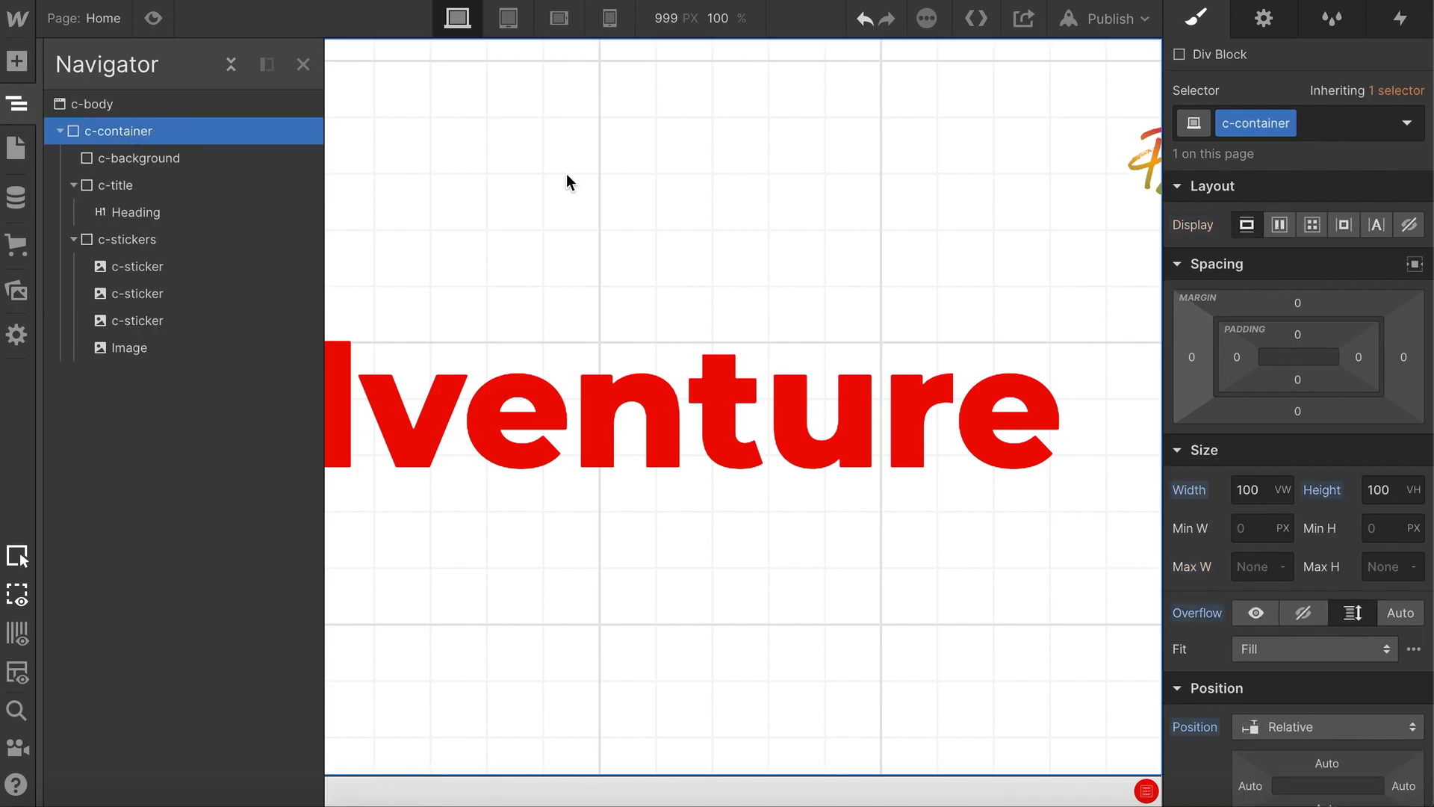
{"action": "left_click", "coordinate": [1309, 613]}
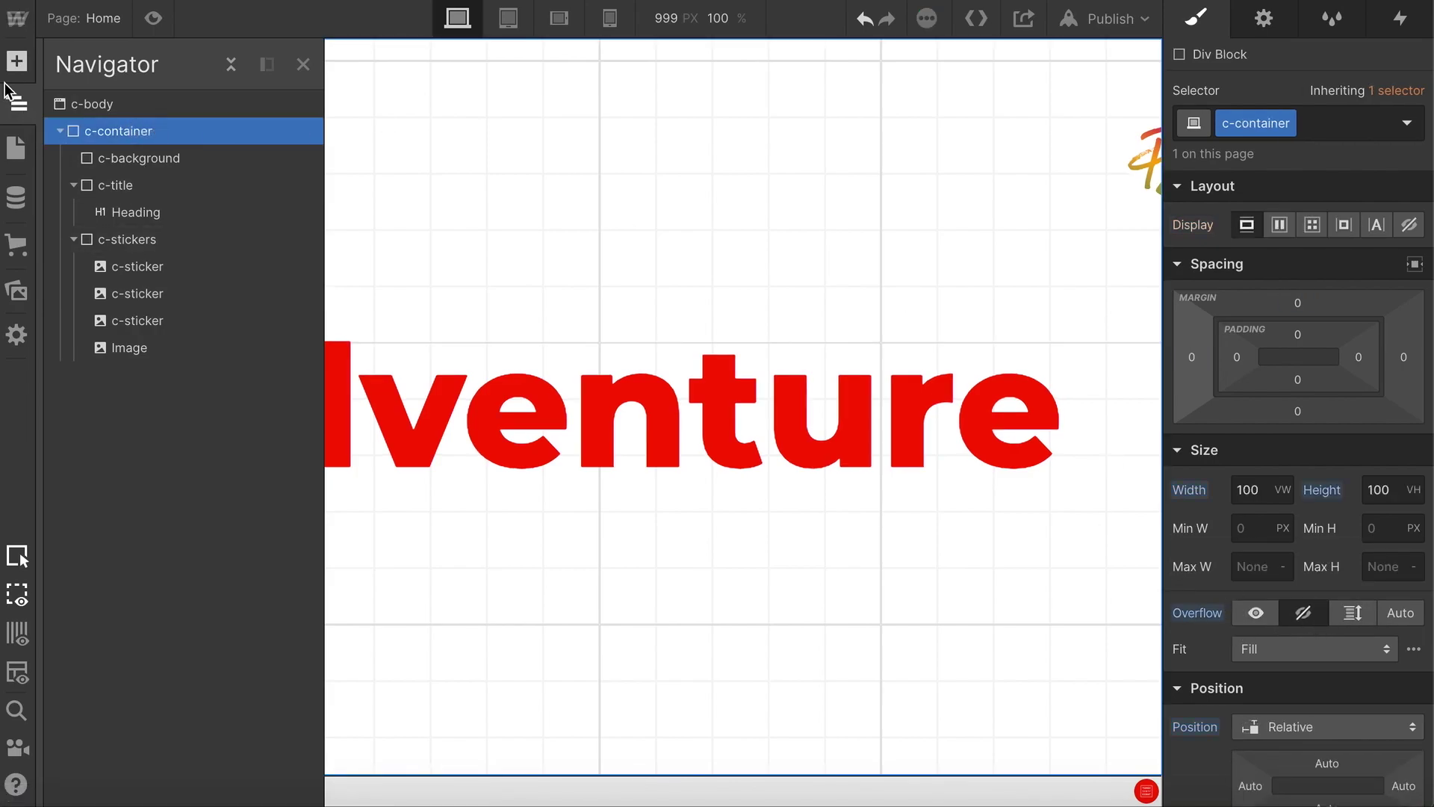
{"action": "left_click", "coordinate": [15, 104]}
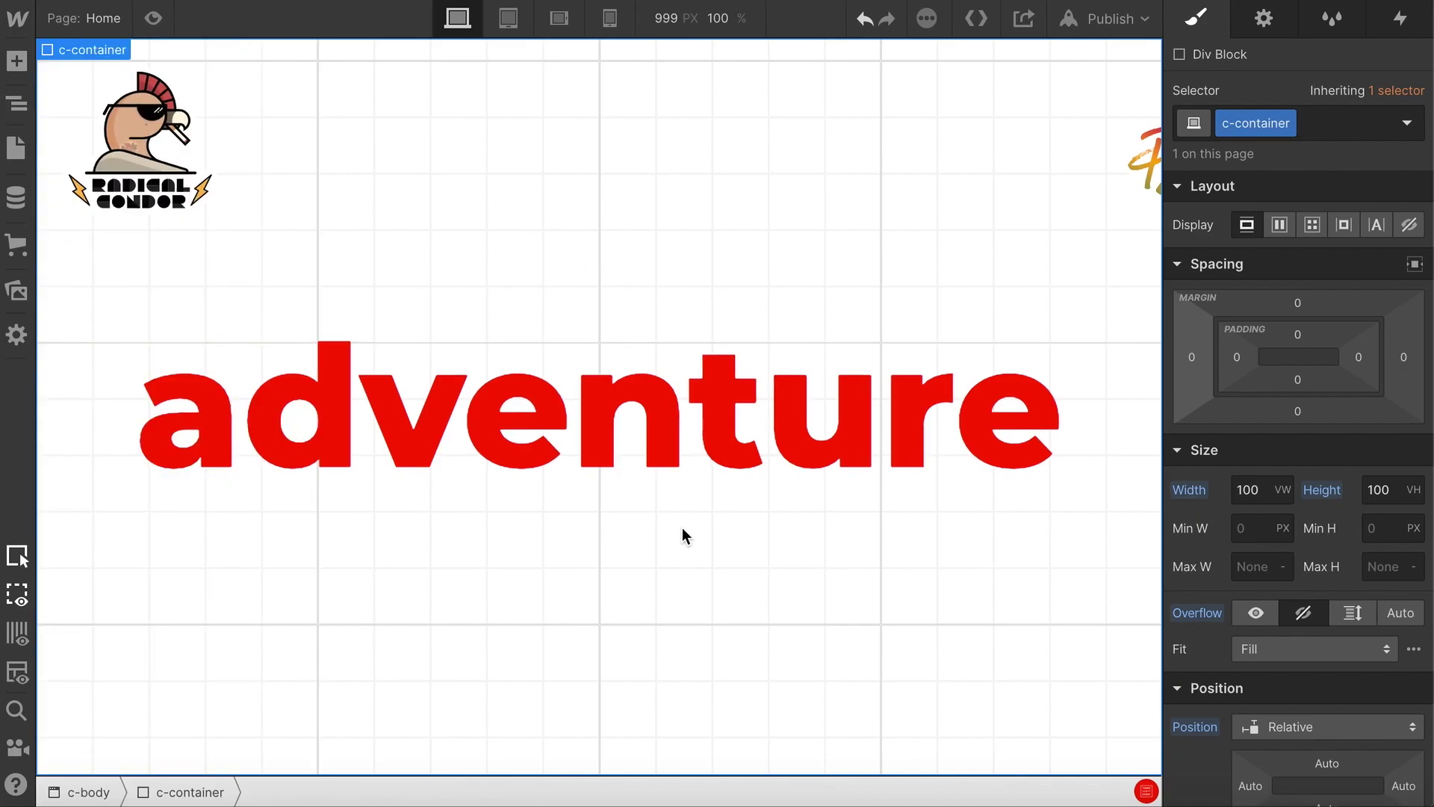
- Add a "Mouse move over element" interaction trigger to c-body
{"action": "left_click", "coordinate": [15, 105]}
{"action": "left_click", "coordinate": [78, 106]}
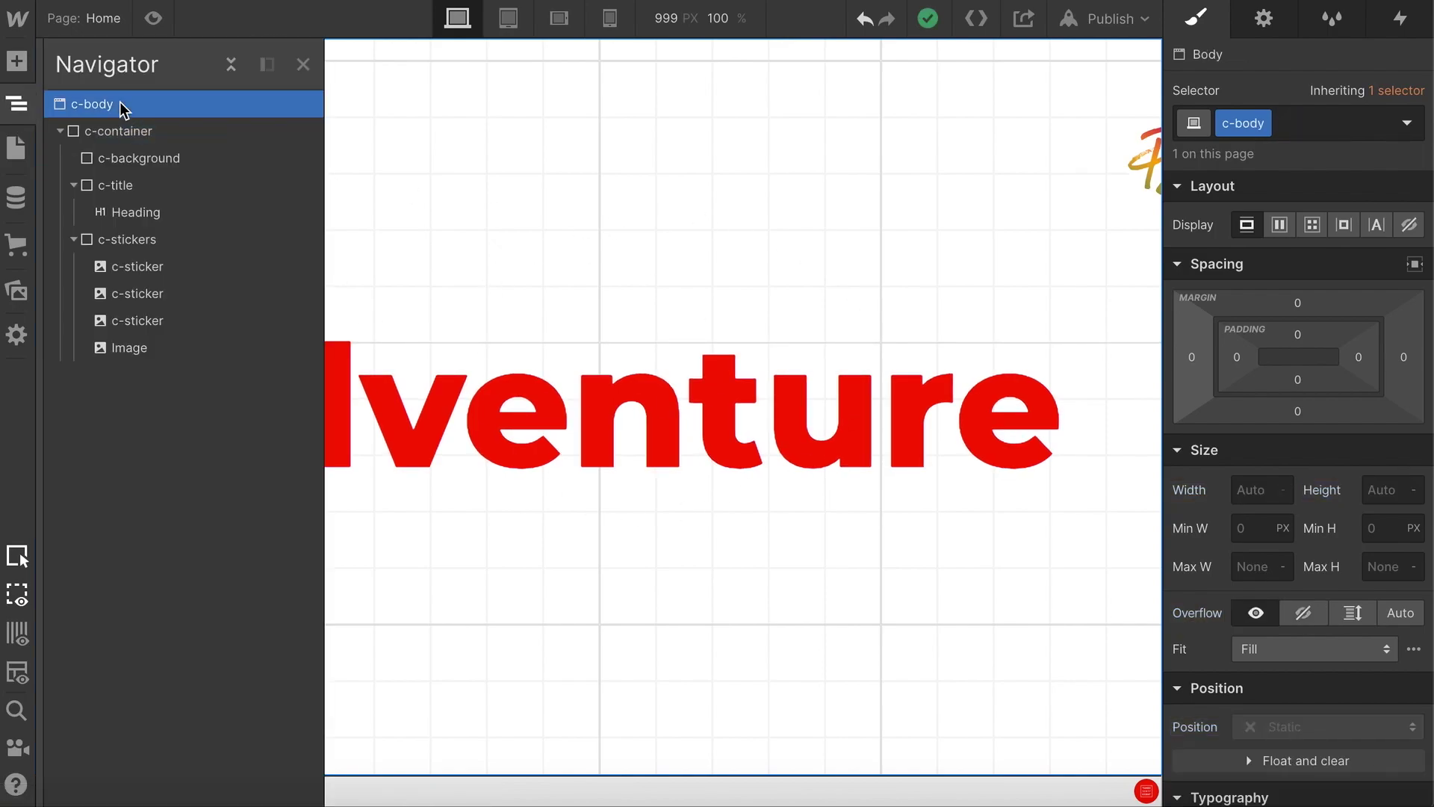
{"action": "left_click", "coordinate": [1400, 20]}
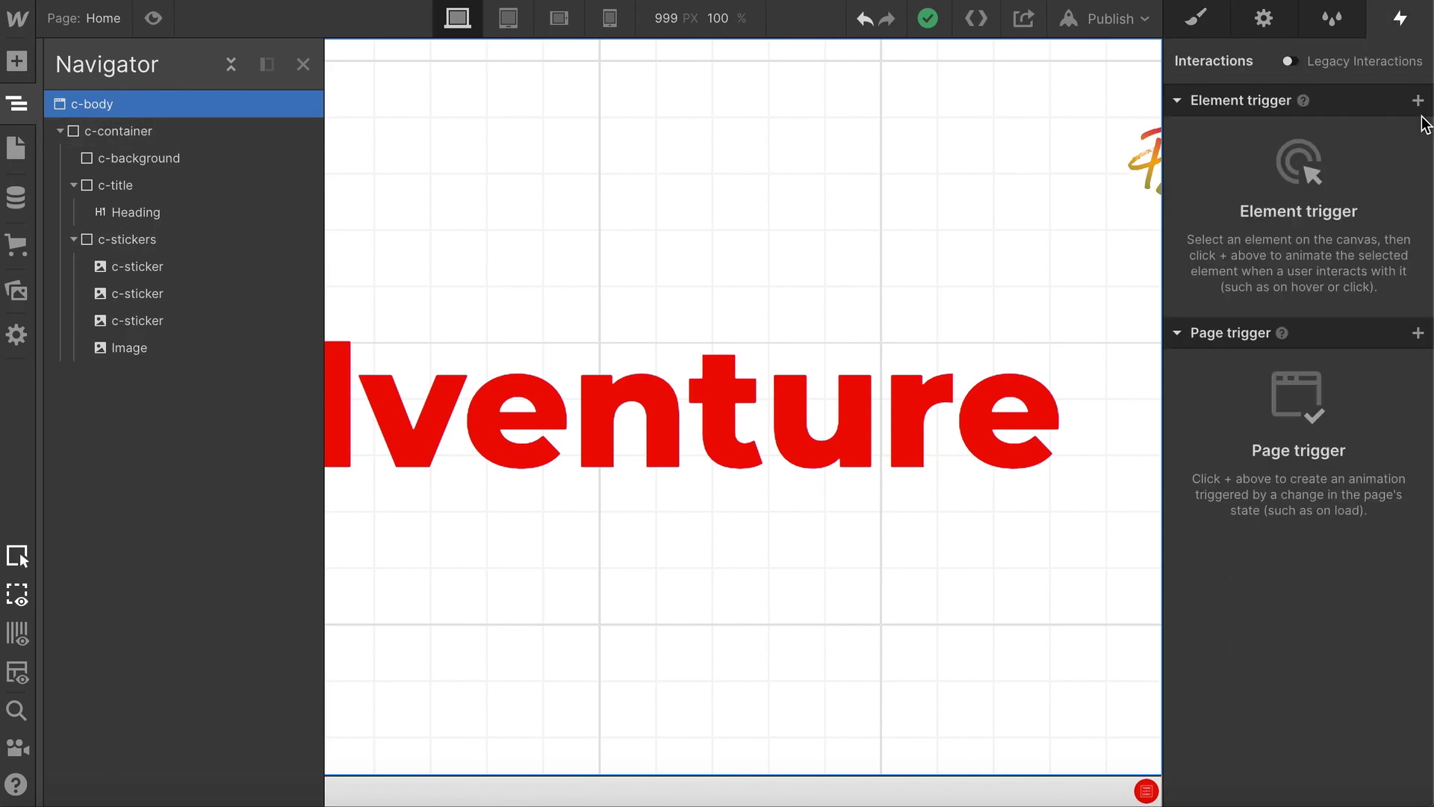
{"action": "left_click", "coordinate": [1417, 101]}
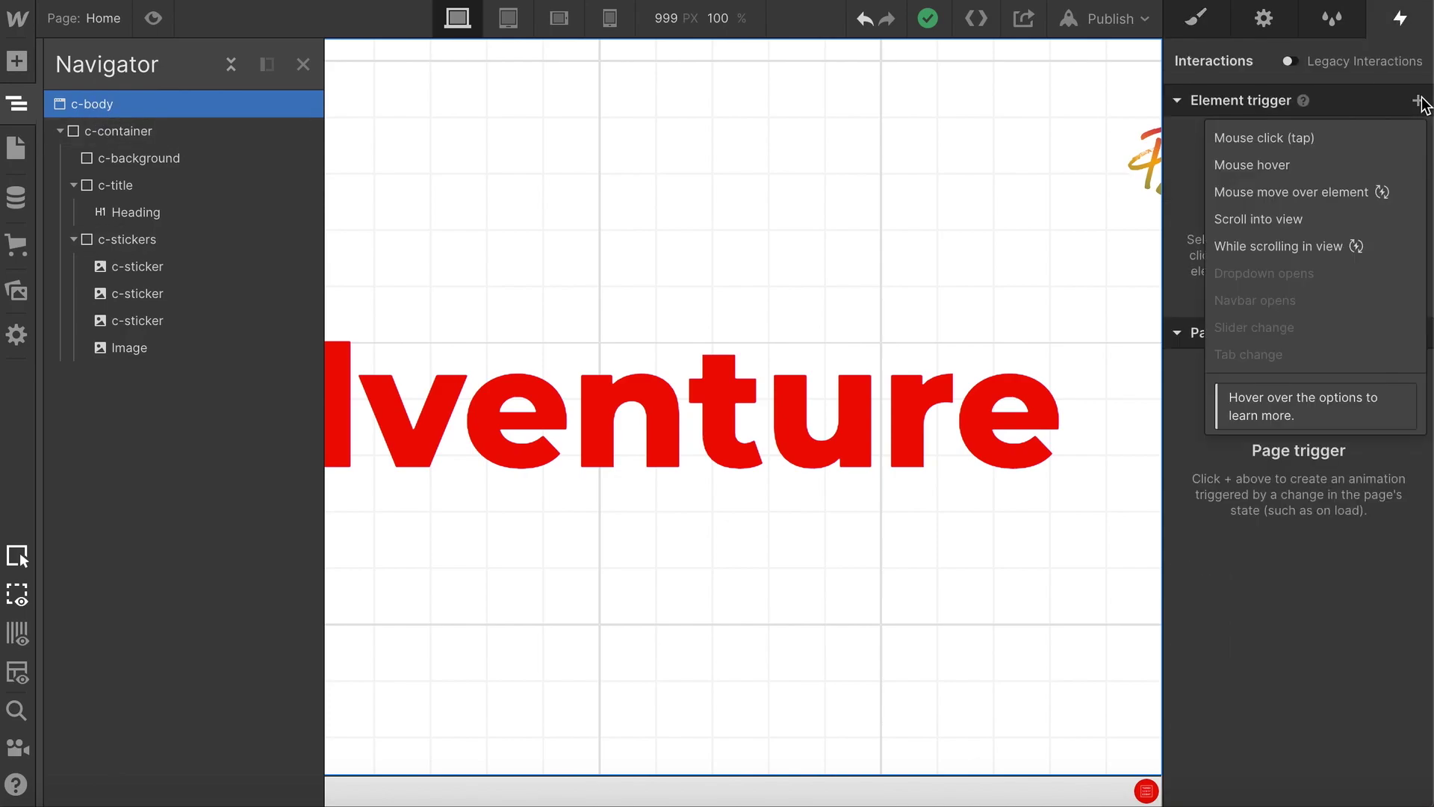
{"action": "left_click", "coordinate": [1314, 191]}
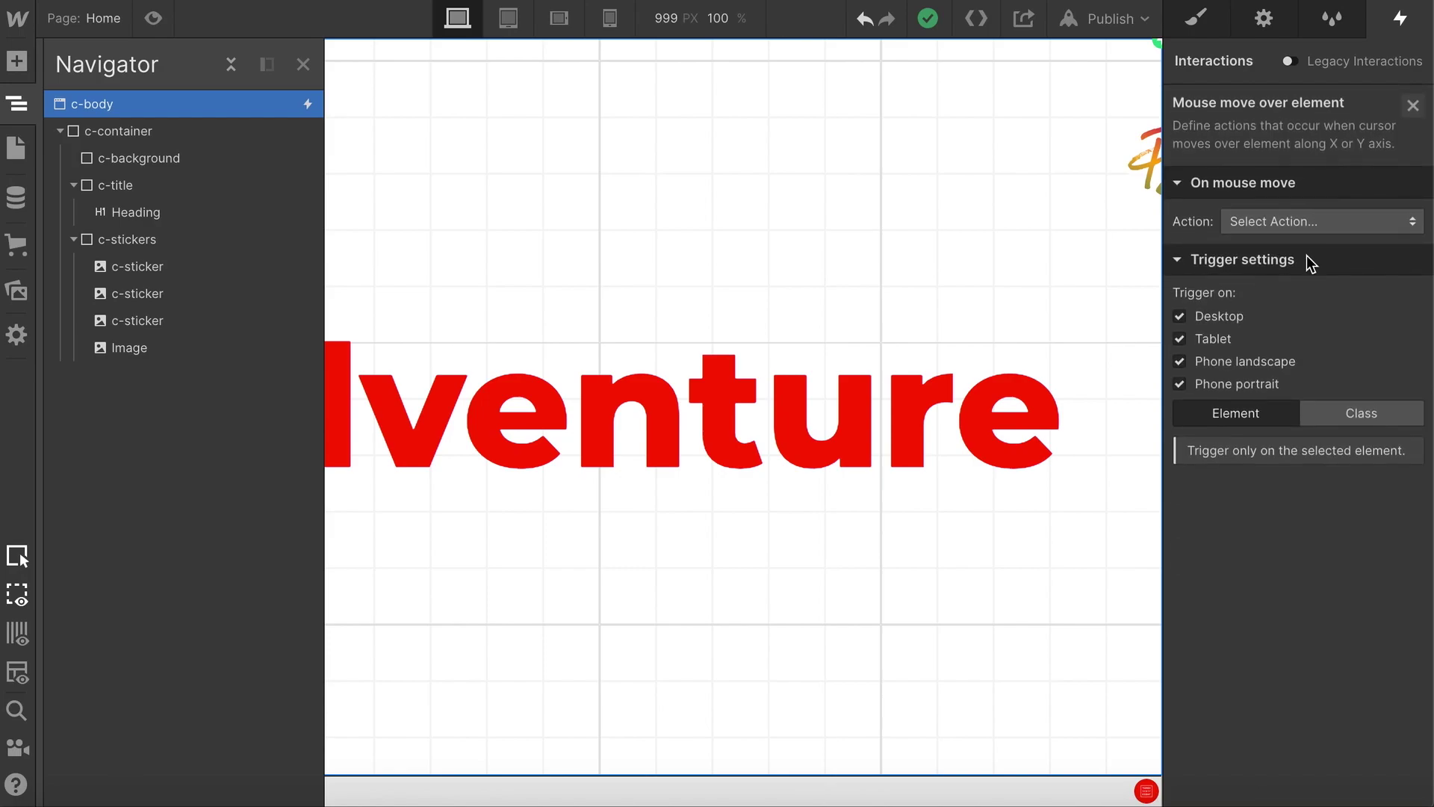
- Assign Play Mouse Animation as the mouse move action and set its smoothing to 100%
{"action": "left_click", "coordinate": [1304, 222]}
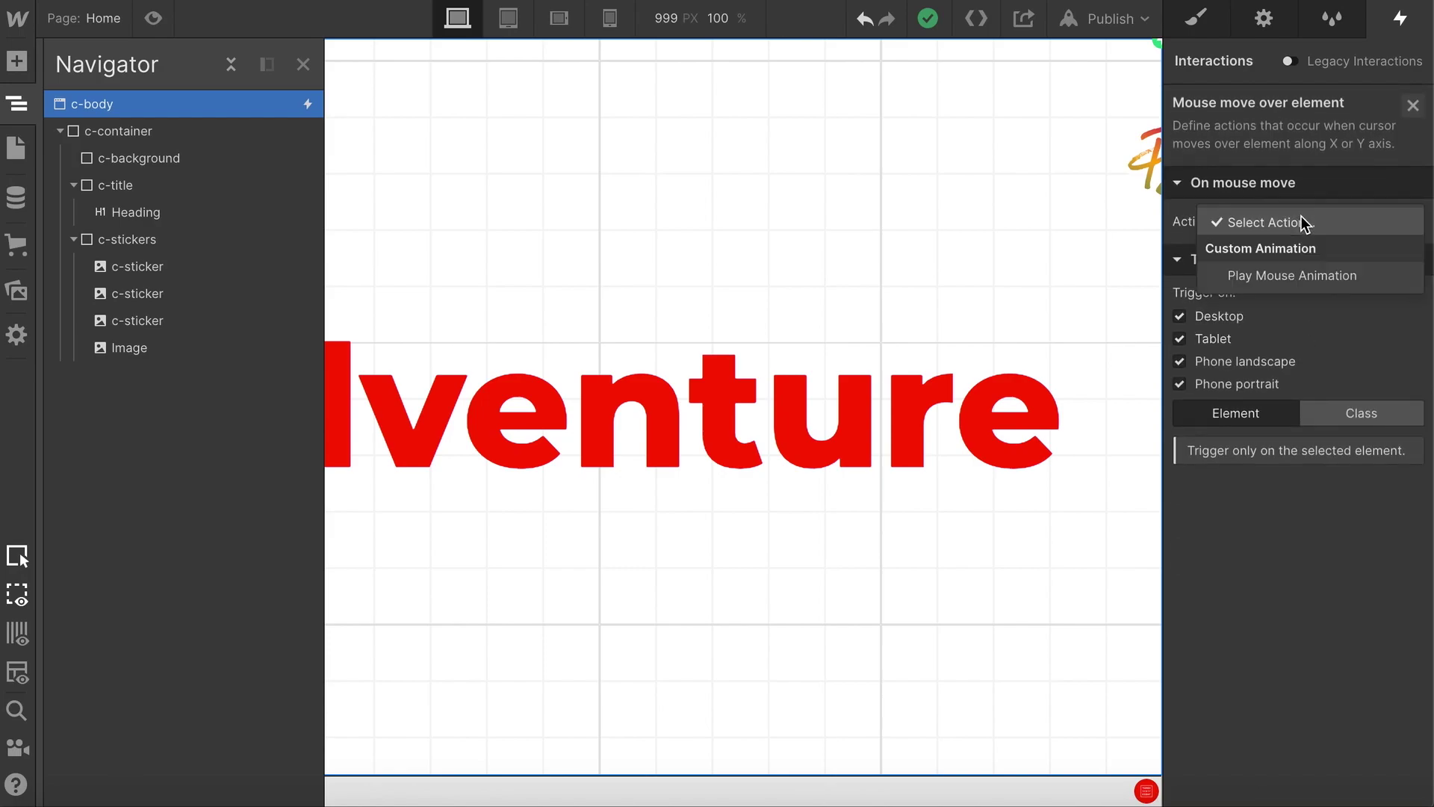
{"action": "left_click", "coordinate": [1247, 280]}
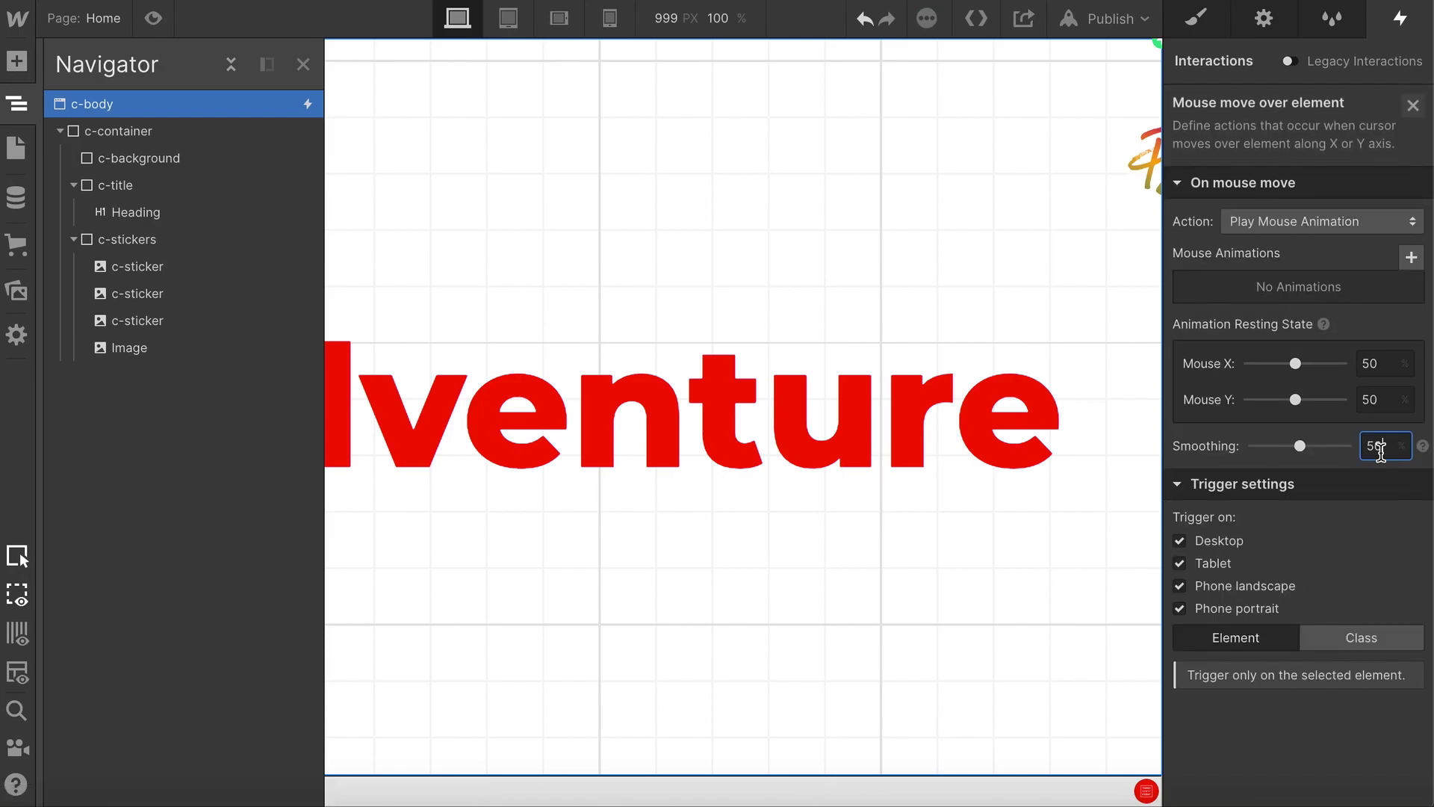
{"action": "type", "text": "100"}
- Create a new mouse animation named "Move Art Board"
{"action": "left_click", "coordinate": [1411, 256]}
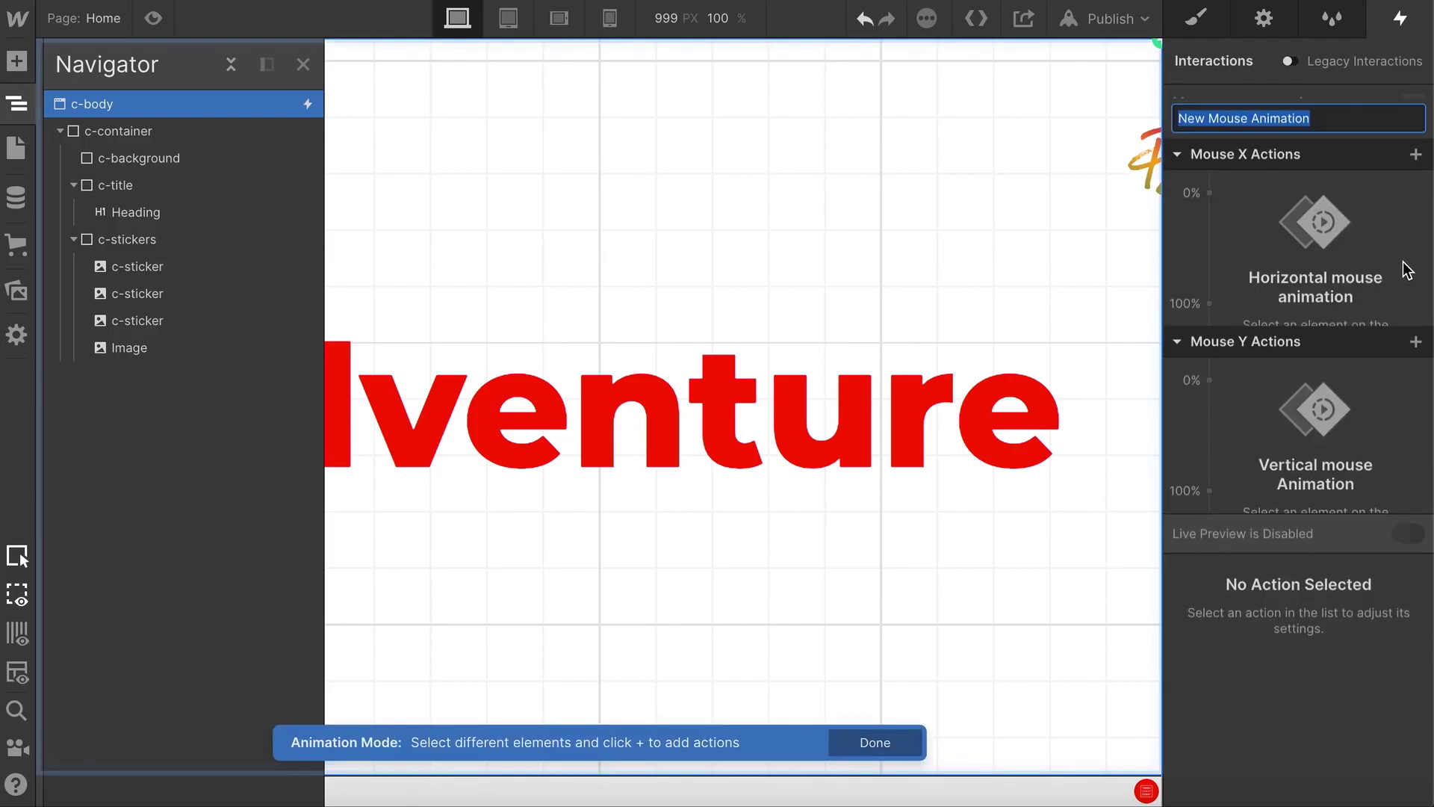
{"action": "type", "text": "Move"}
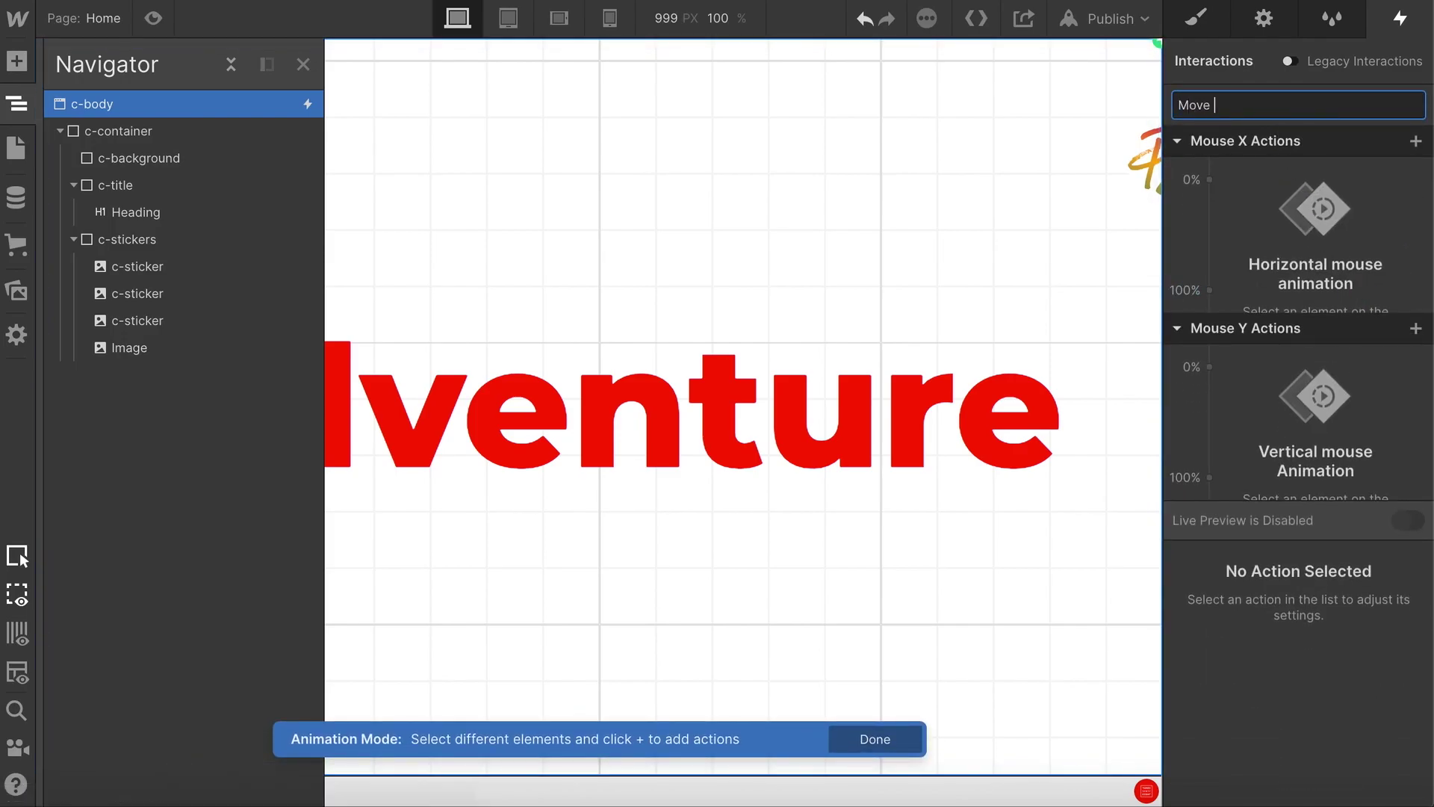
{"action": "type", "text": " Art Board"}
{"action": "key", "text": "Return"}
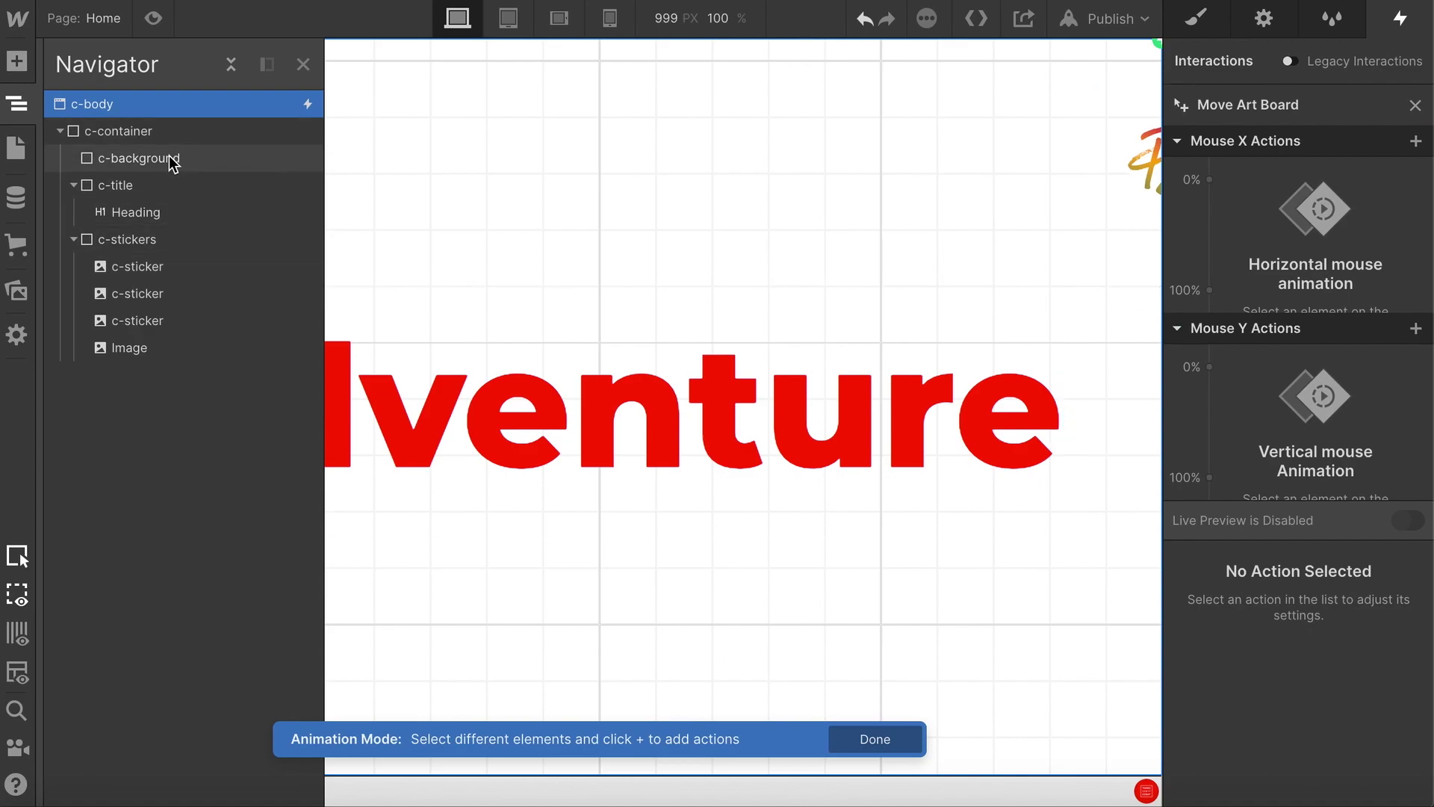
- Add a Move transform for c-background to the animation's Mouse X Actions
{"action": "left_click", "coordinate": [172, 160]}
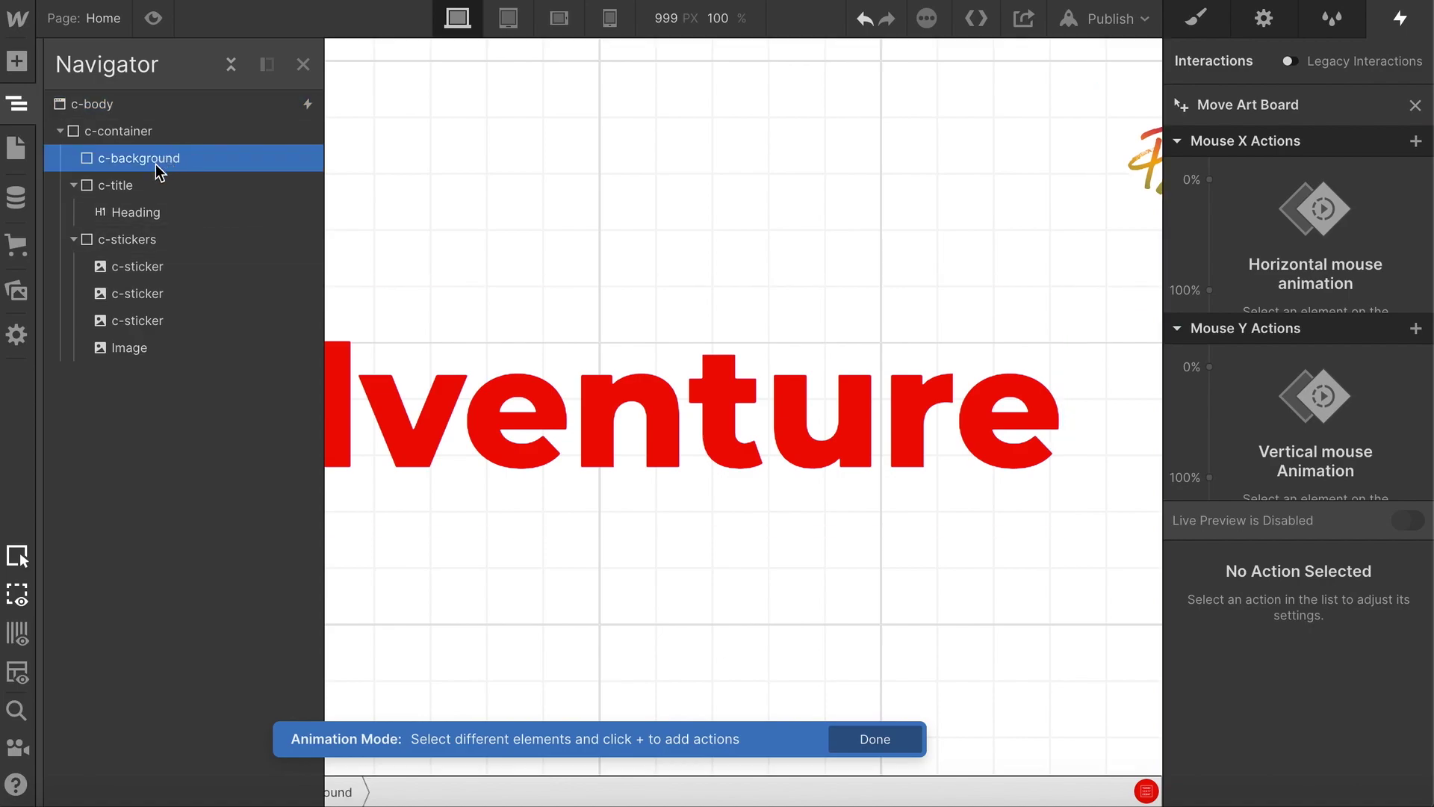
{"action": "left_click", "coordinate": [118, 246]}
{"action": "left_click", "coordinate": [73, 240]}
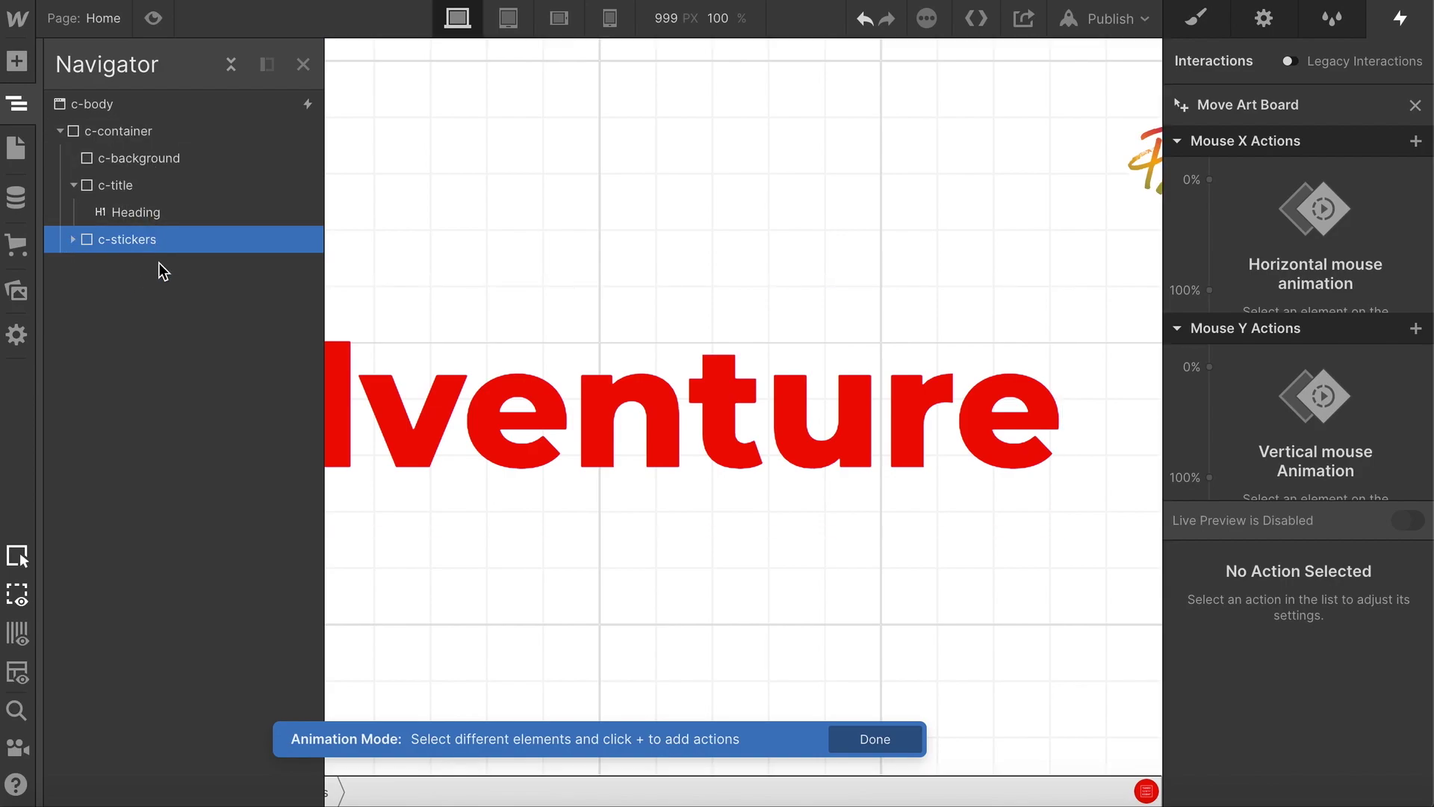
{"action": "left_click", "coordinate": [171, 155]}
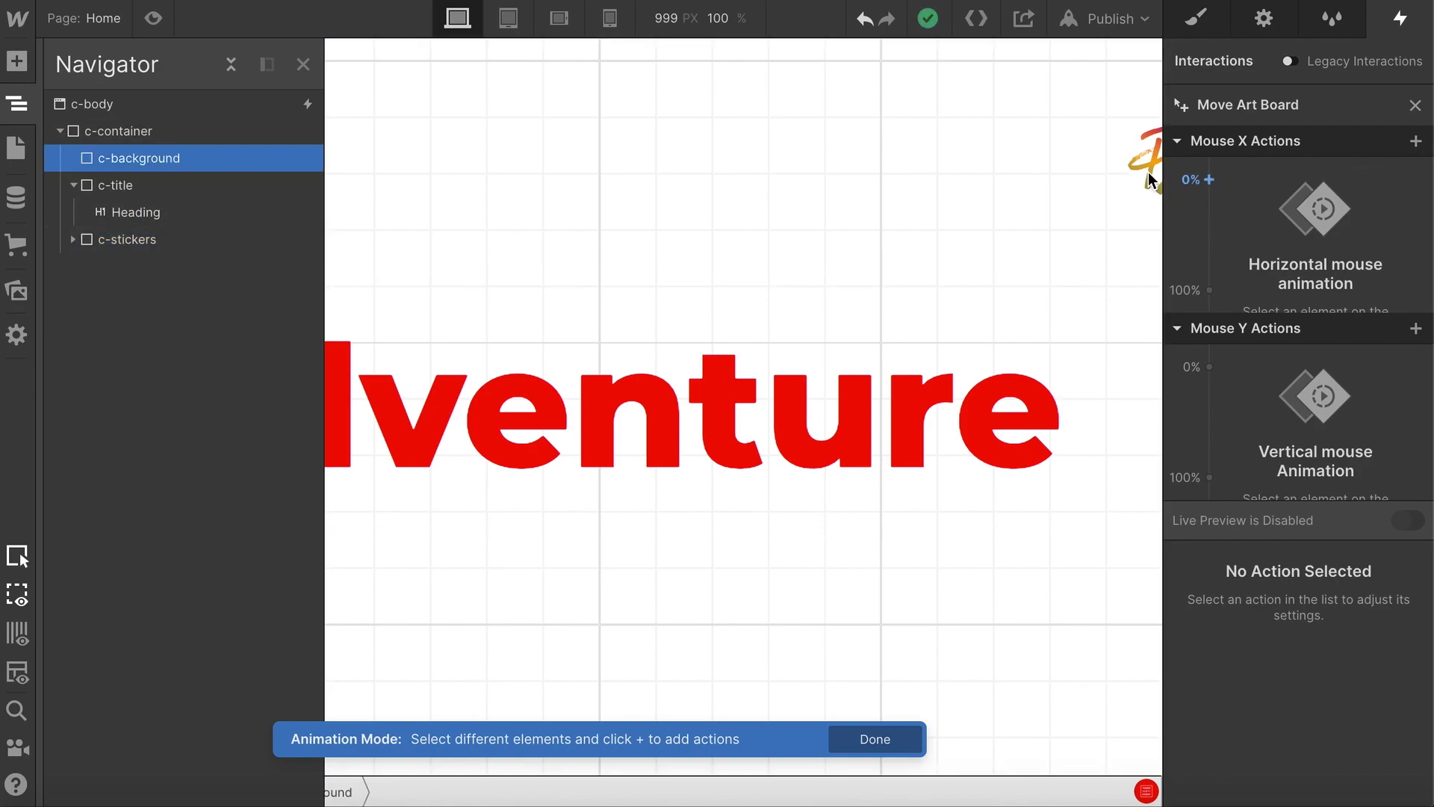
{"action": "left_click", "coordinate": [1417, 139]}
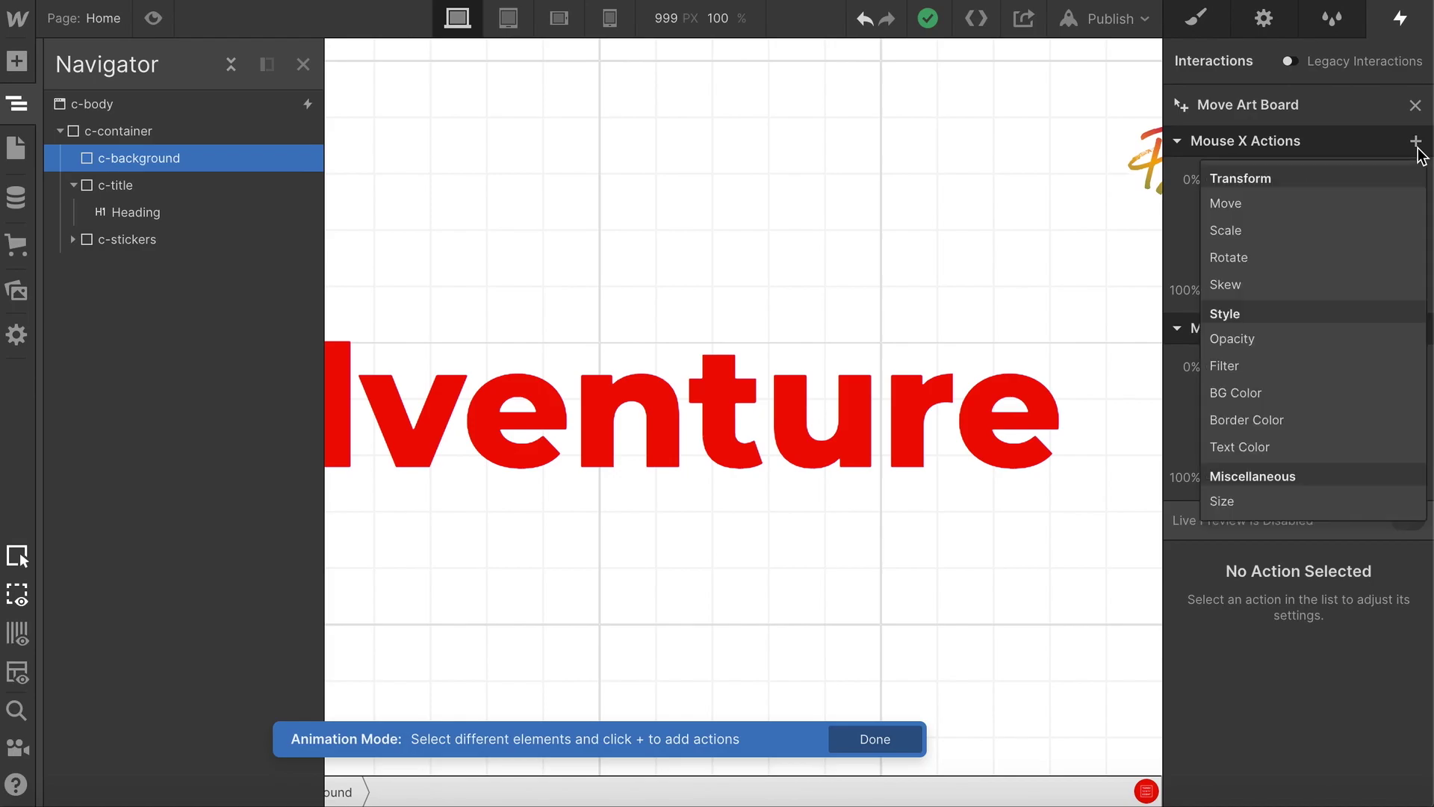
{"action": "left_click", "coordinate": [1252, 205]}
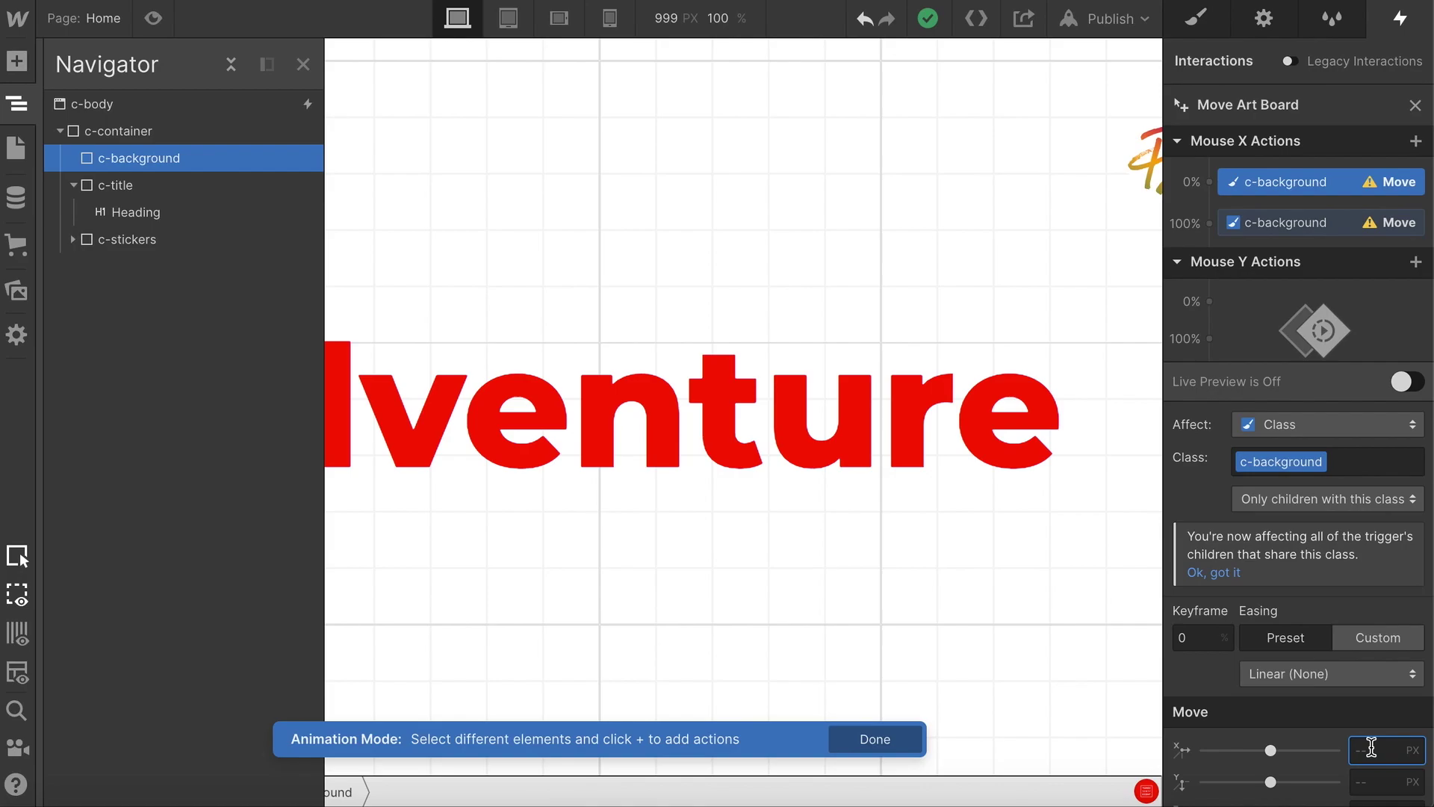
- Set c-background's X movement to 180 VW at the 0% keyframe and -180 VW at the 100% keyframe
{"action": "type", "text": "180vw"}
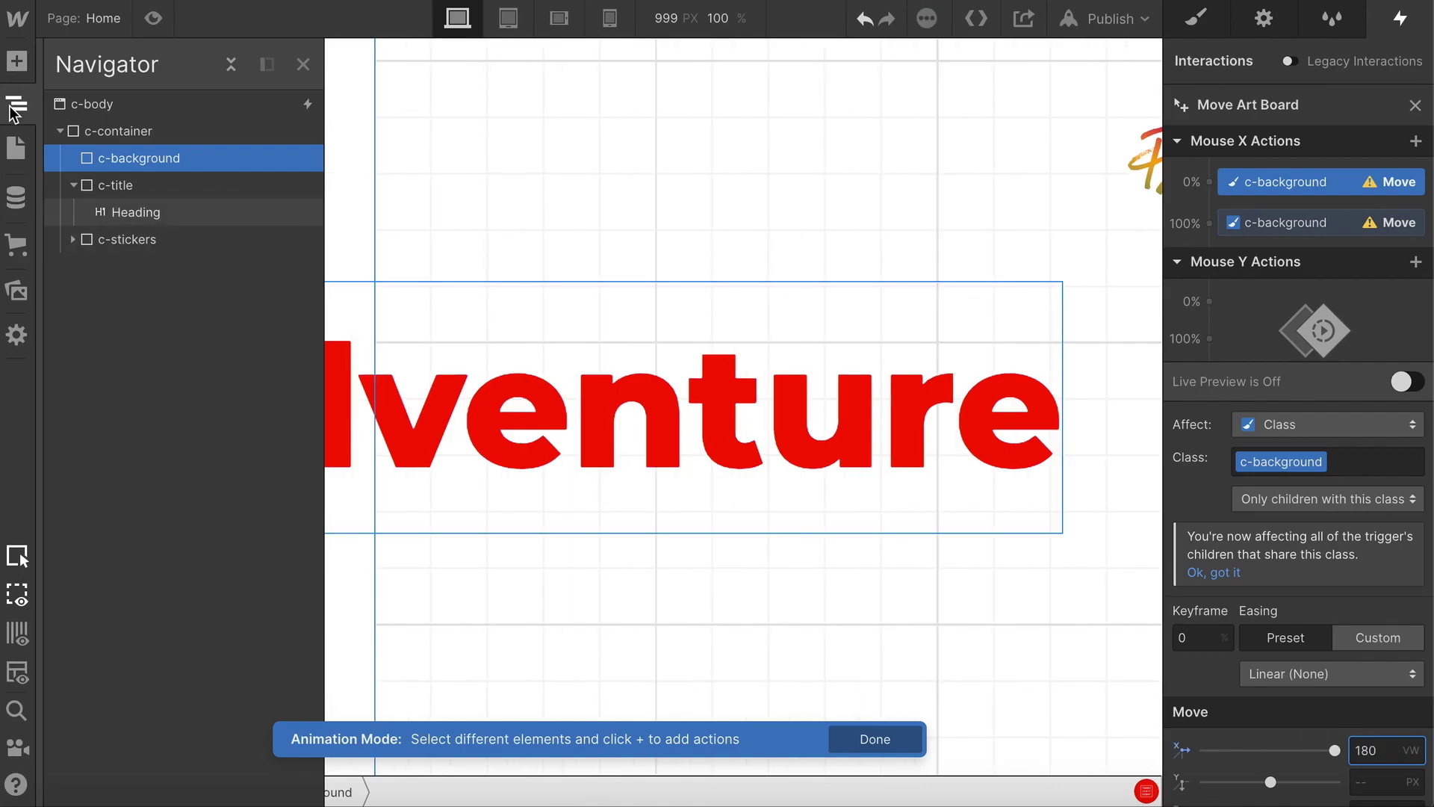
{"action": "left_click", "coordinate": [12, 110]}
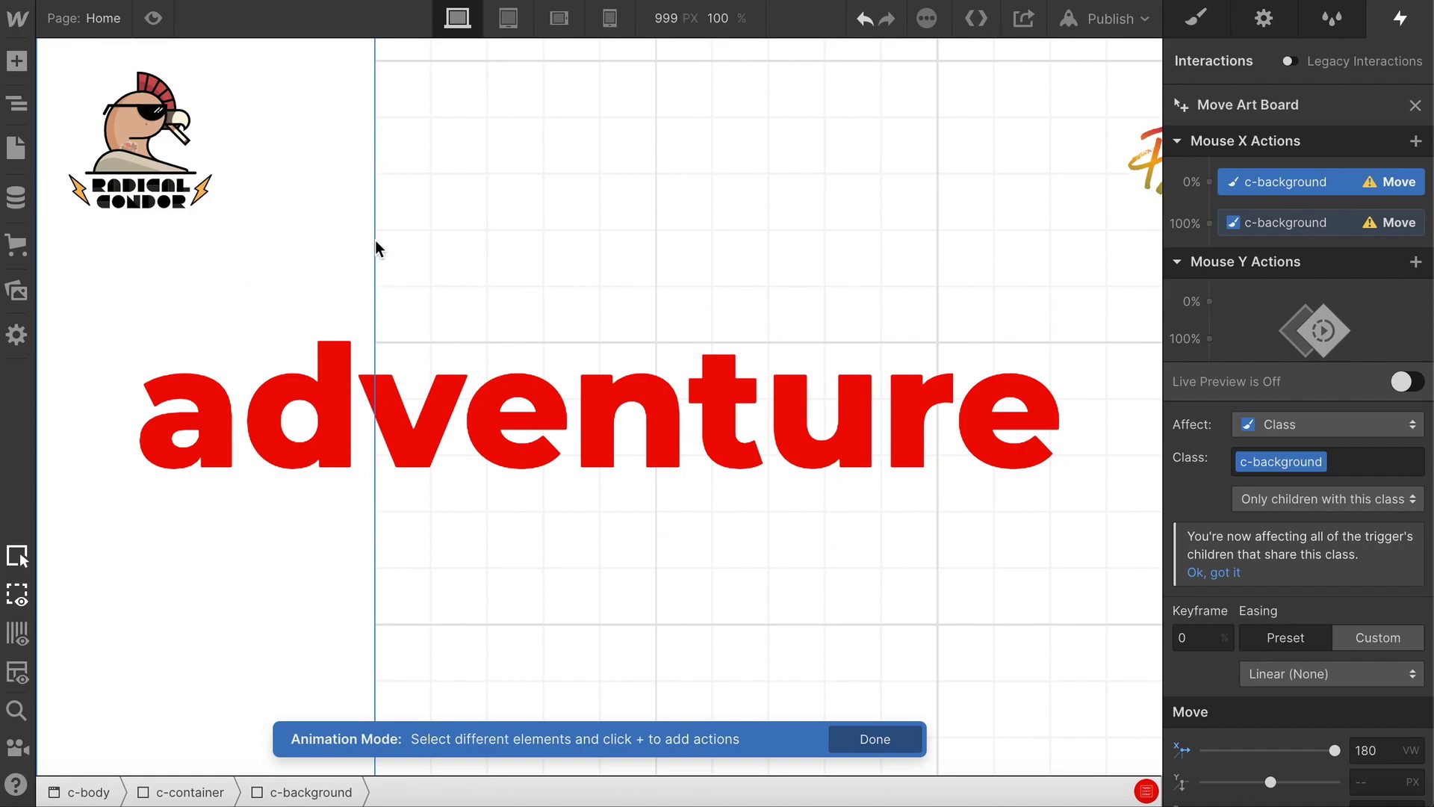
{"action": "left_click", "coordinate": [1283, 224]}
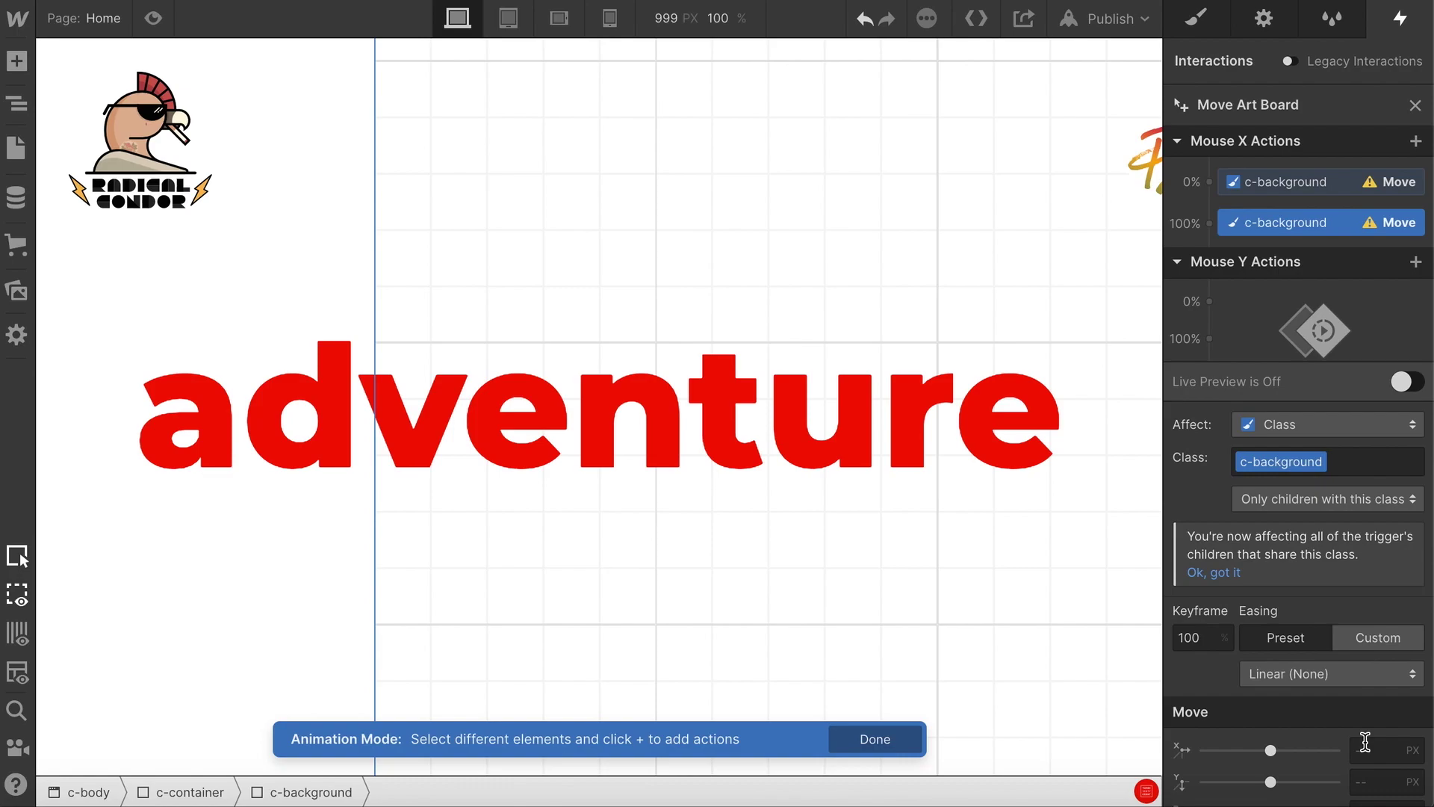
{"action": "type", "text": "180vw"}
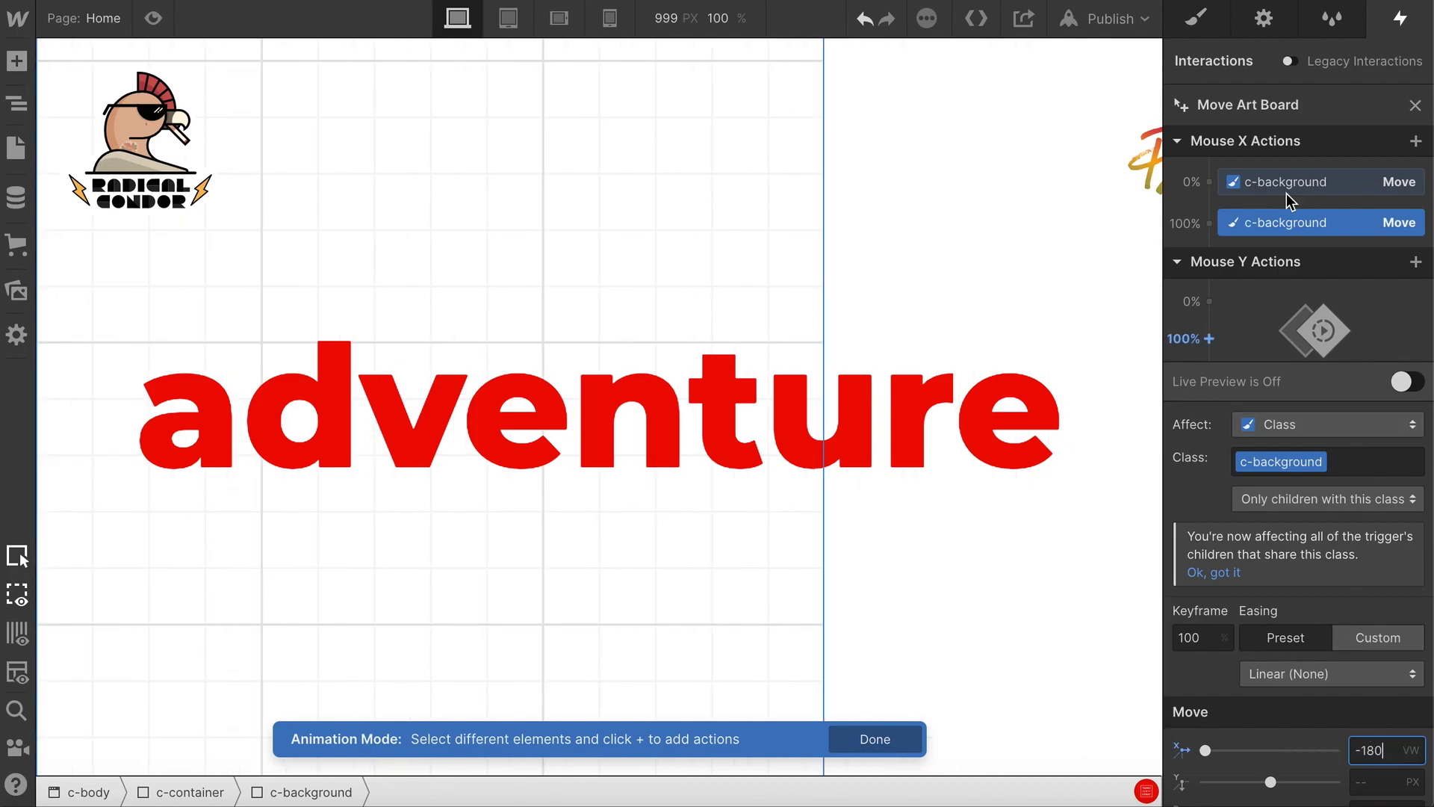
- Add a Move transform for c-stickers at the 0% keyframe of Mouse X Actions, with X movement of 180 VW
{"action": "left_click", "coordinate": [16, 100]}
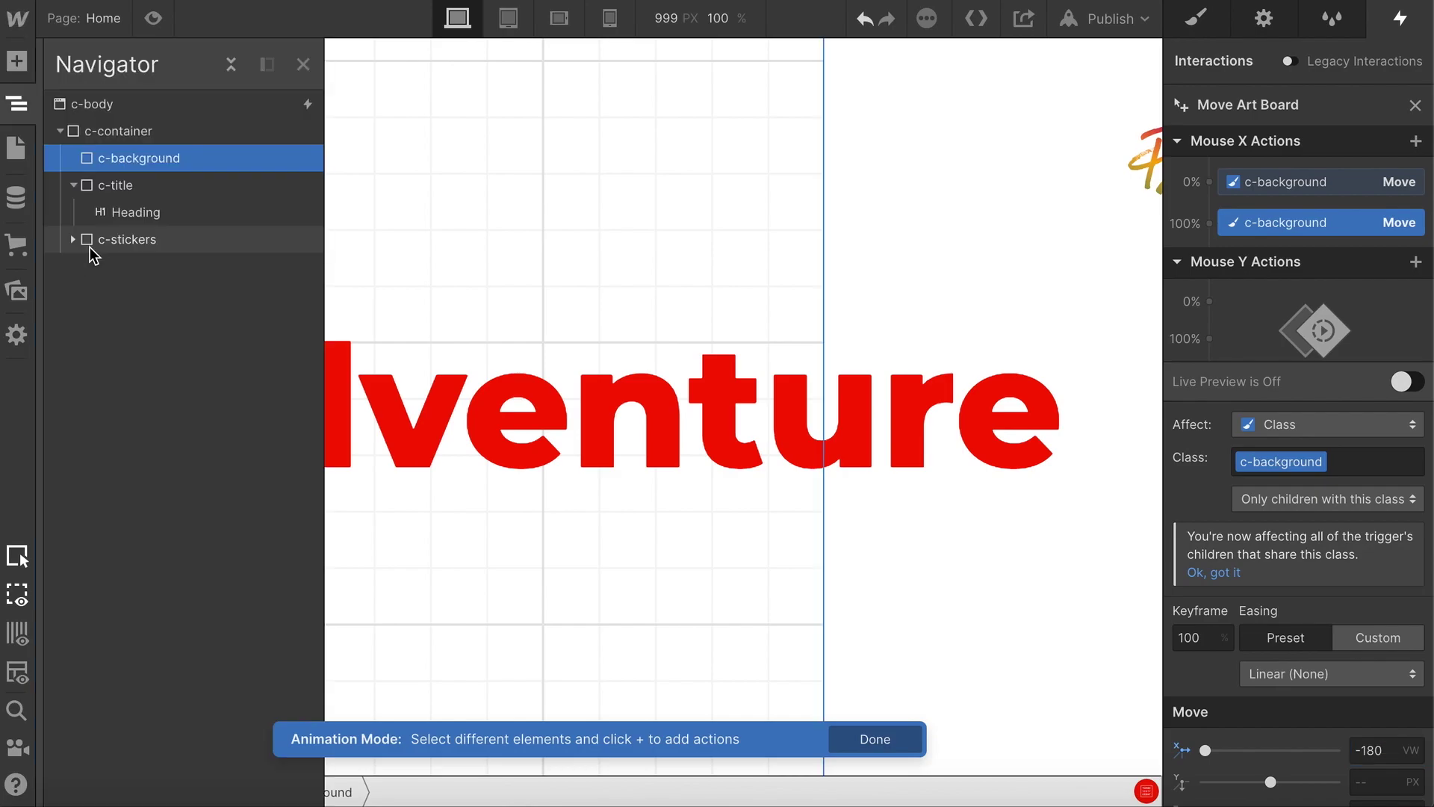
{"action": "left_click", "coordinate": [90, 241]}
{"action": "left_click", "coordinate": [1201, 180]}
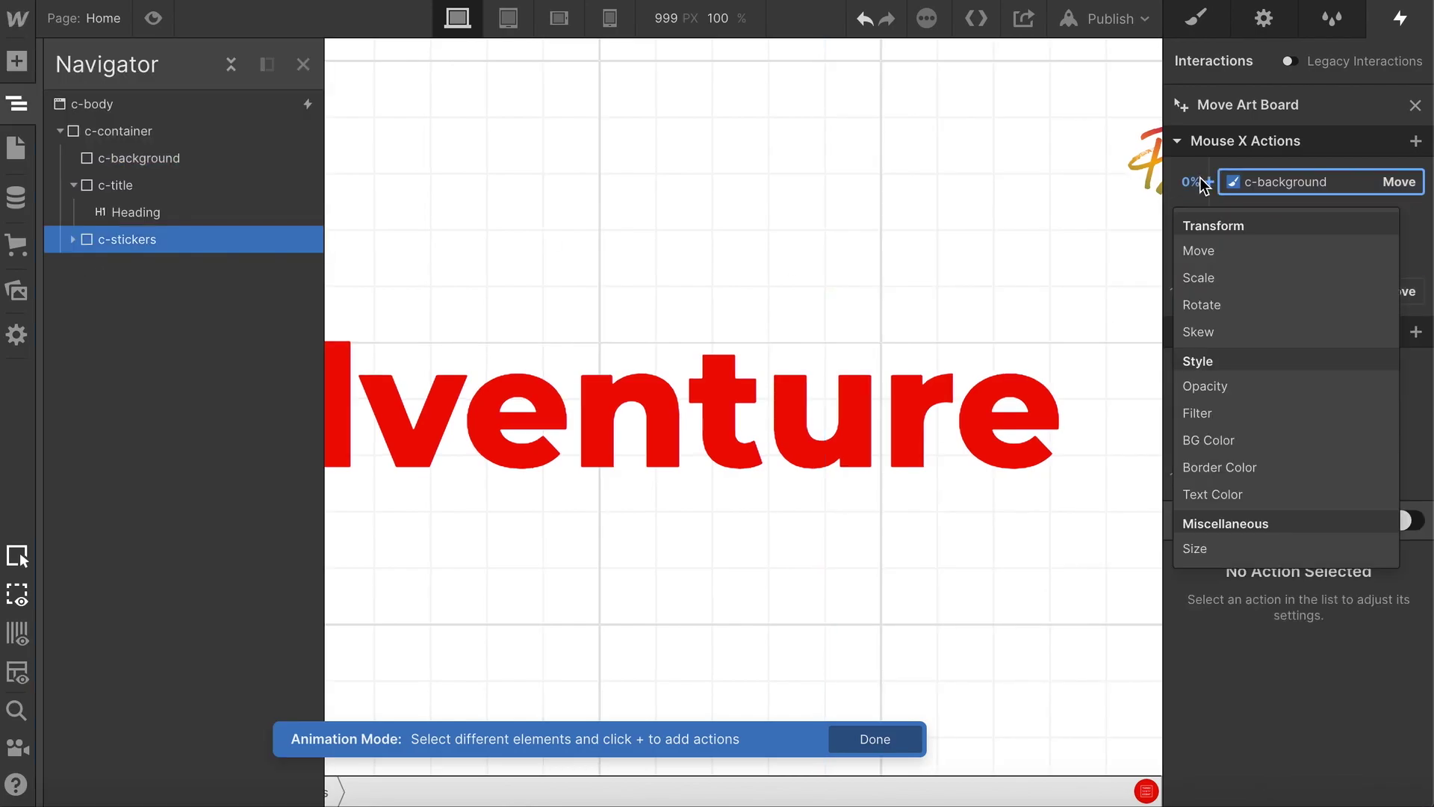
{"action": "left_click", "coordinate": [1234, 252]}
{"action": "type", "text": "180vw"}
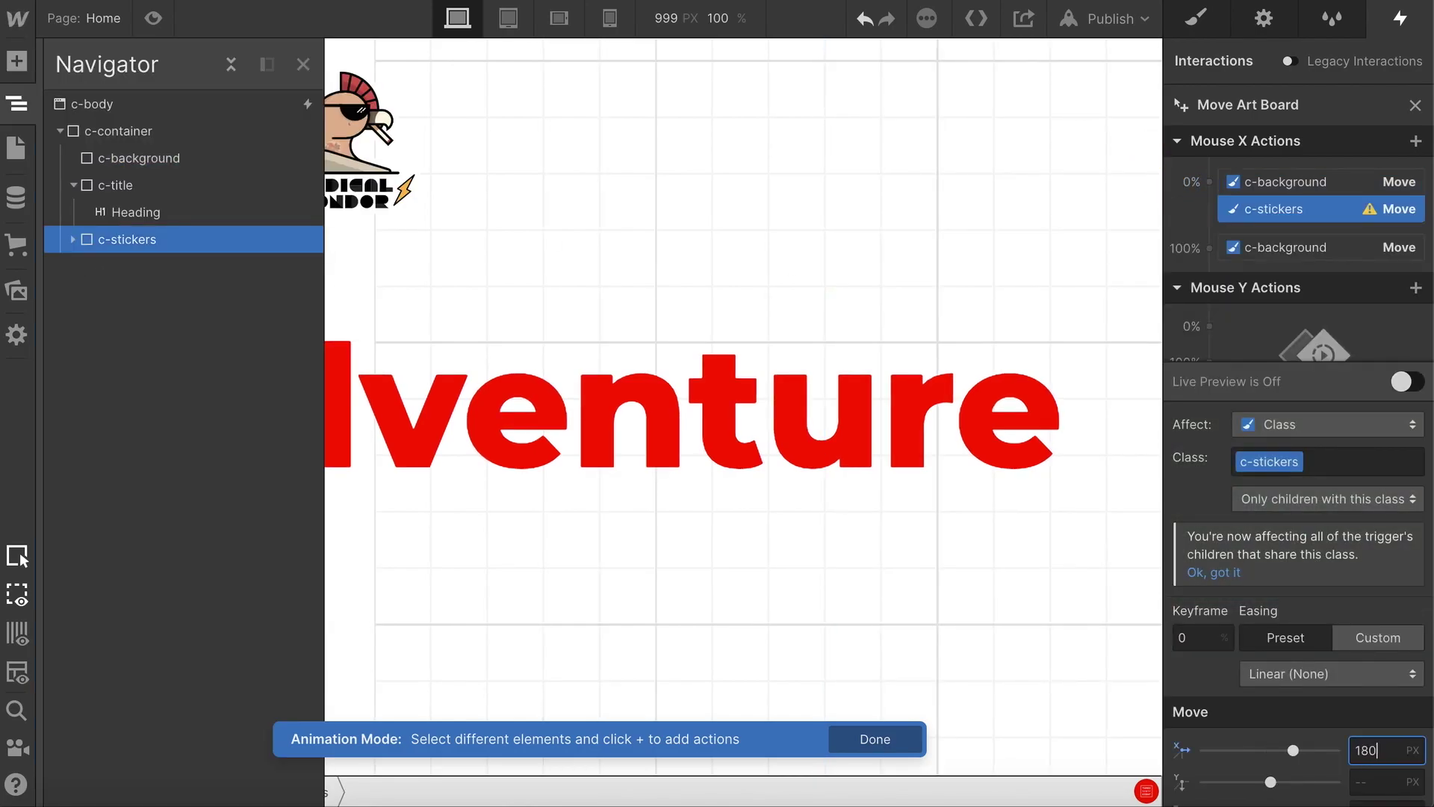
- Add a Move transform for c-stickers at the 100% keyframe of Mouse X Actions with X movement of -180 VW, and preview the animation
{"action": "left_click", "coordinate": [1203, 247]}
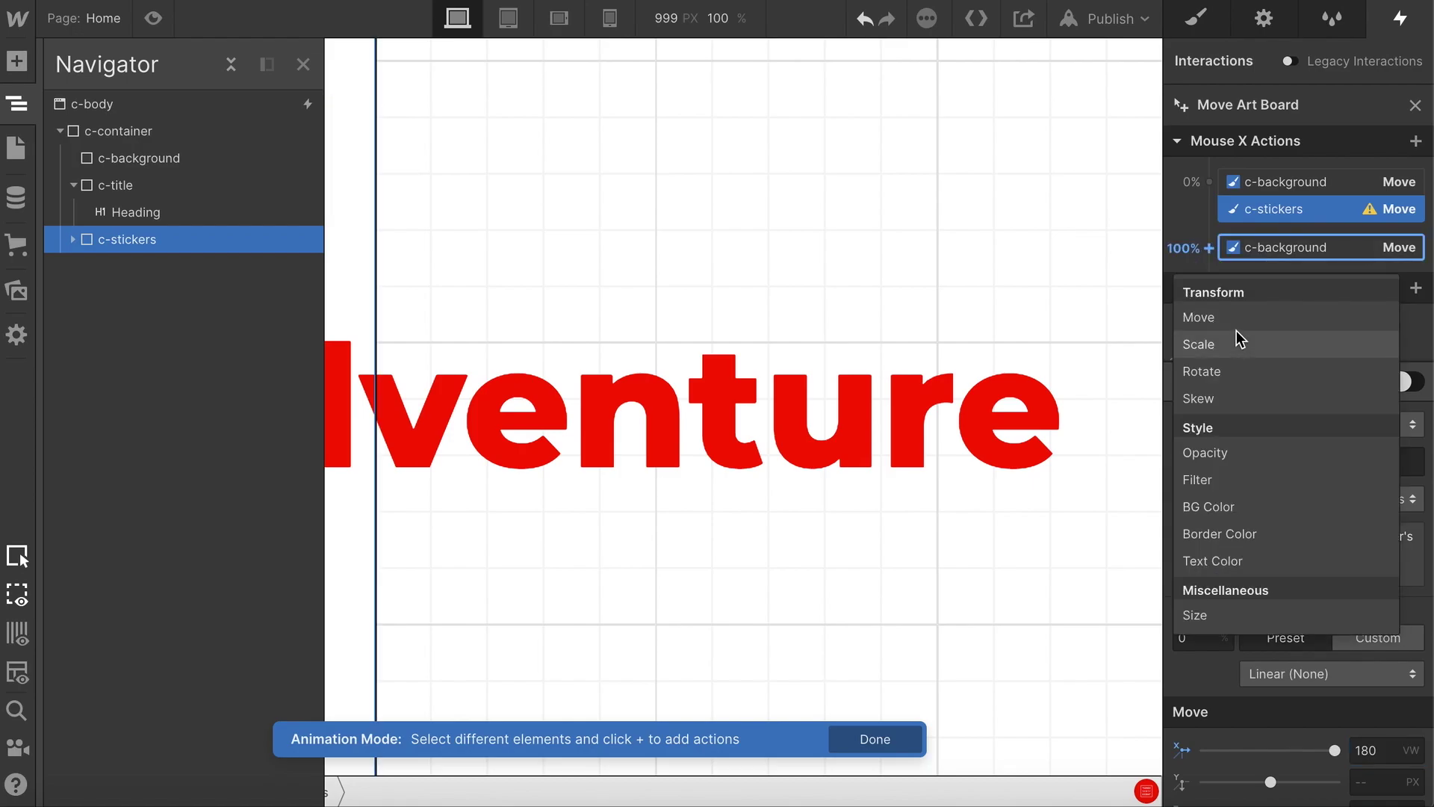
{"action": "left_click", "coordinate": [1216, 317]}
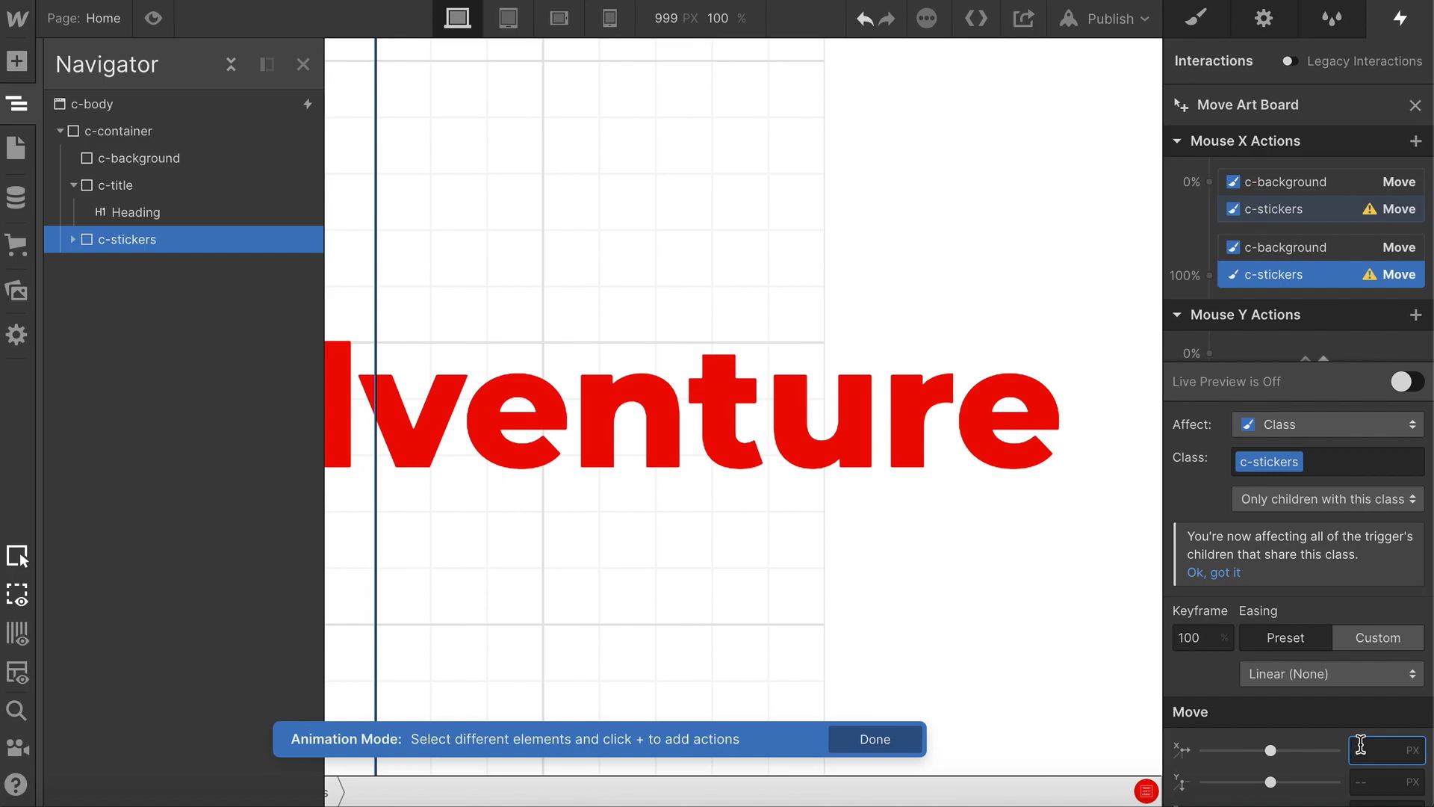
{"action": "type", "text": "-180vw"}
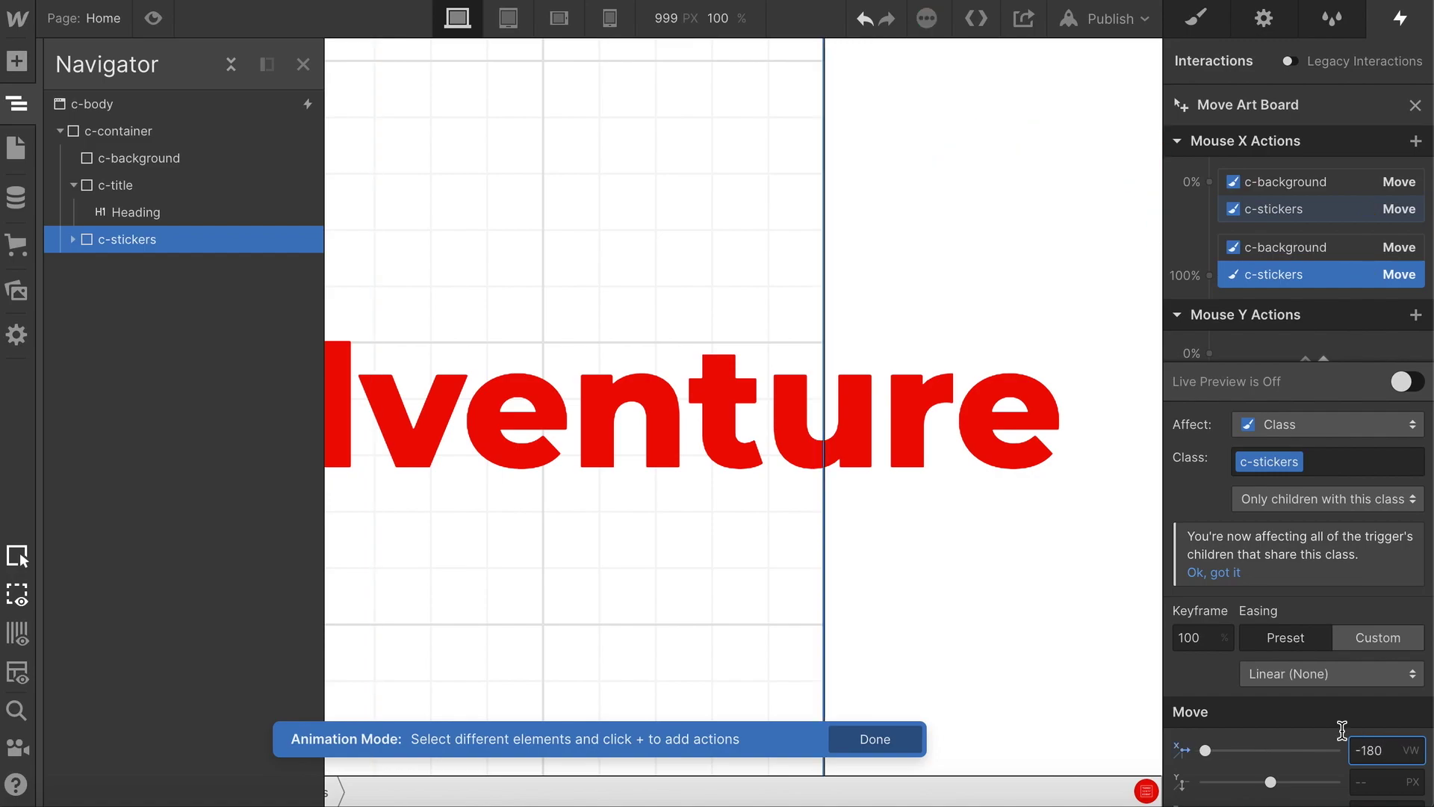
{"action": "left_click", "coordinate": [16, 103]}
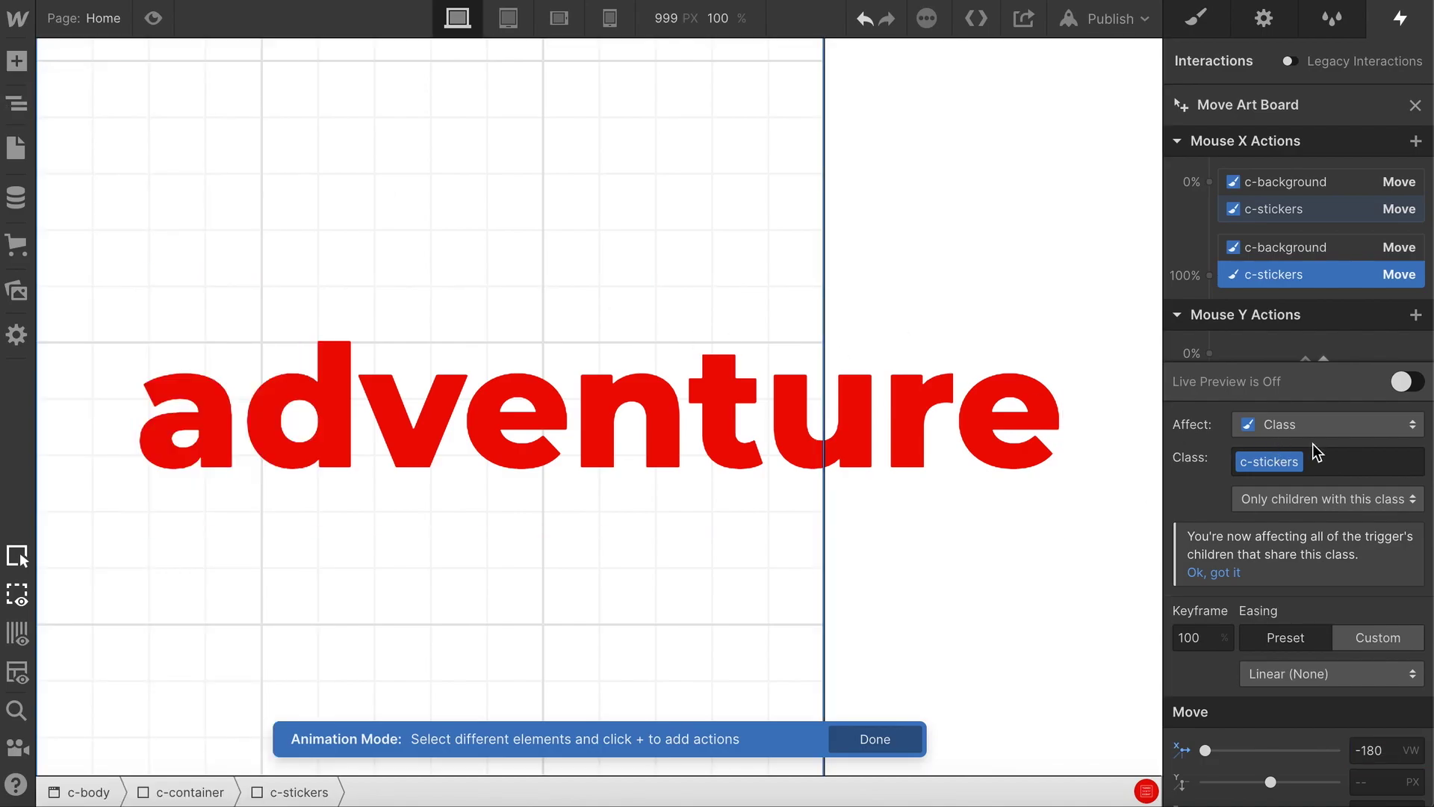
{"action": "left_click", "coordinate": [1407, 382]}
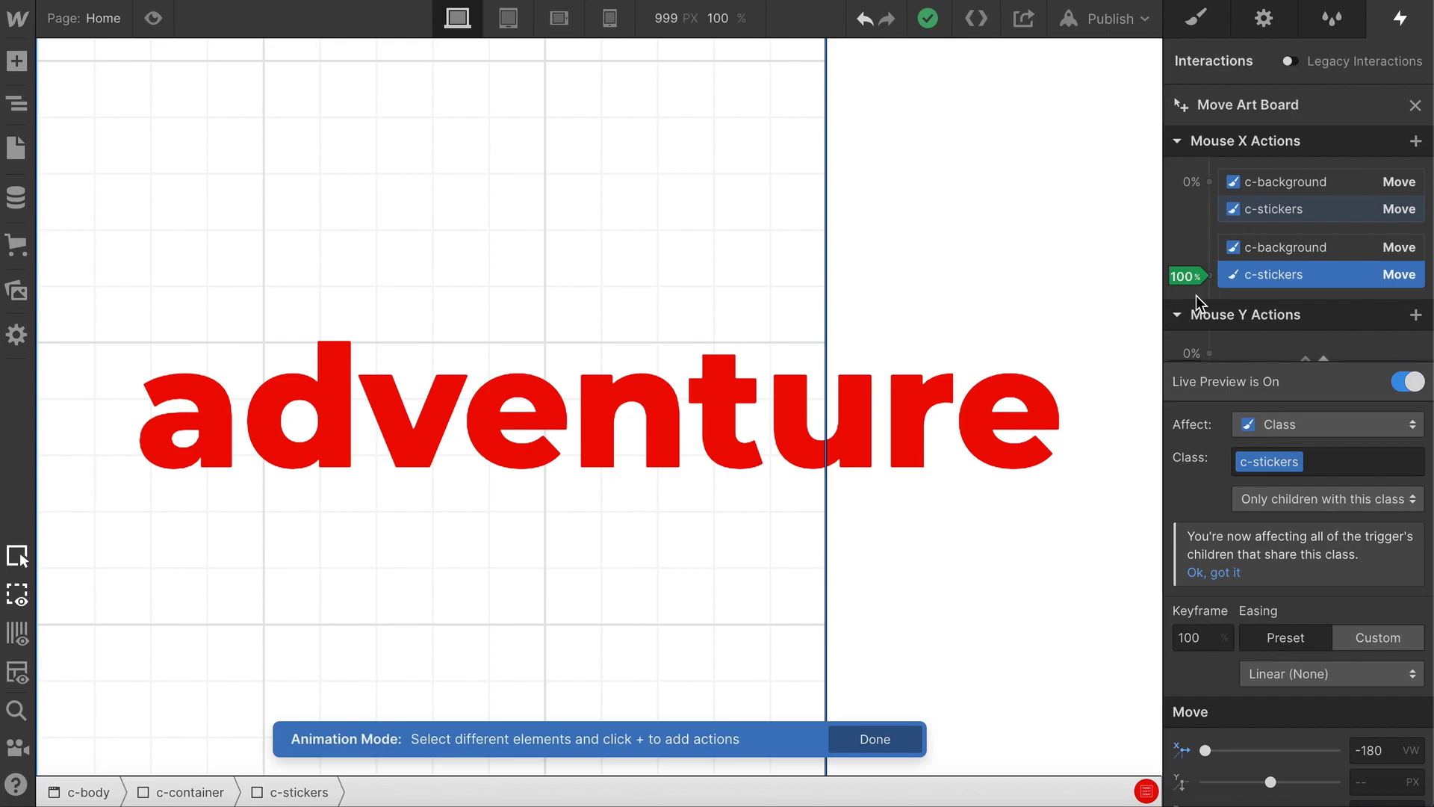
- Retime the starting Mouse X moves of c-background and c-stickers to 10% and the ending ones to 90%, and preview the motion
{"action": "left_click", "coordinate": [1299, 247]}
{"action": "left_click", "coordinate": [1276, 274], "text": "shift"}
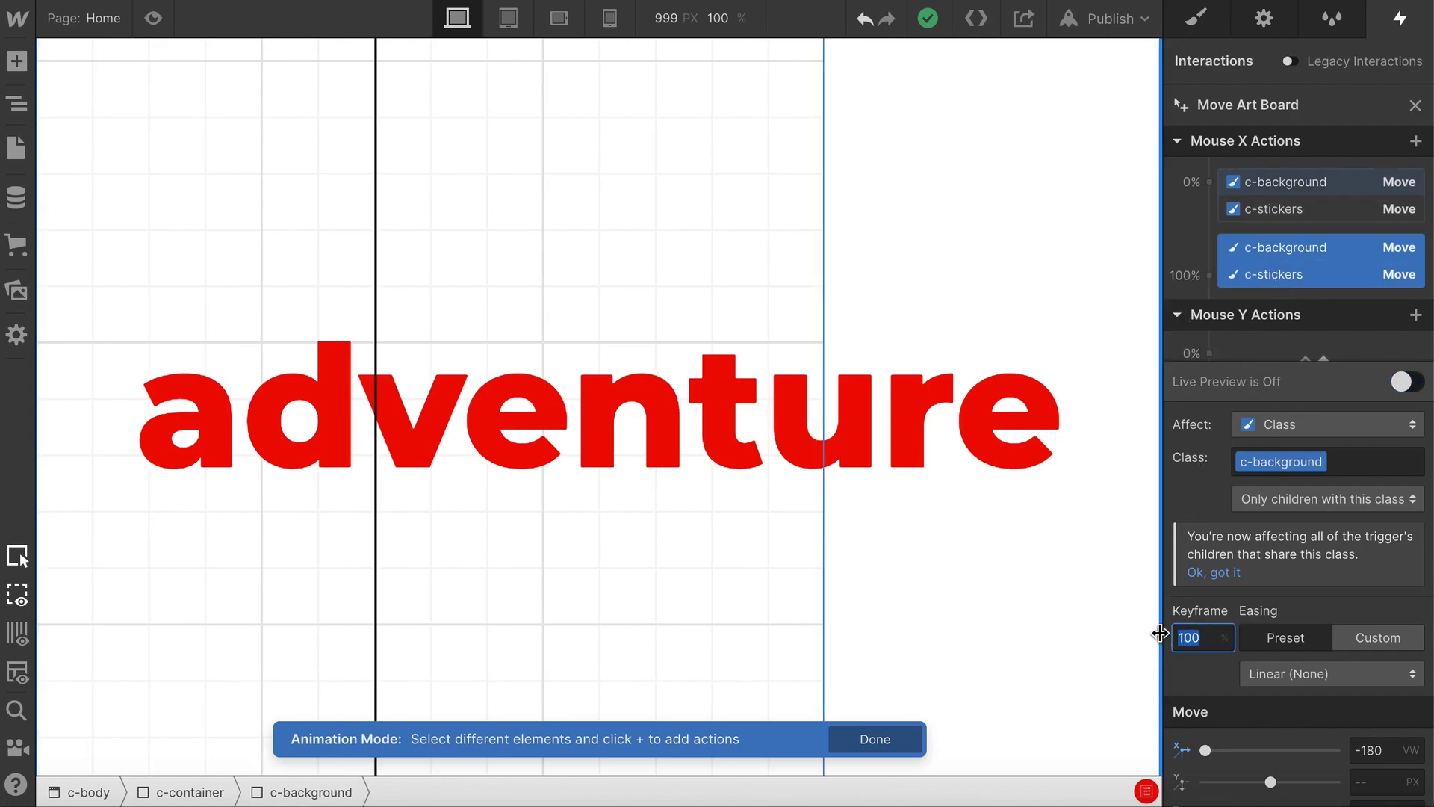
{"action": "type", "text": "90"}
{"action": "left_click", "coordinate": [1244, 169]}
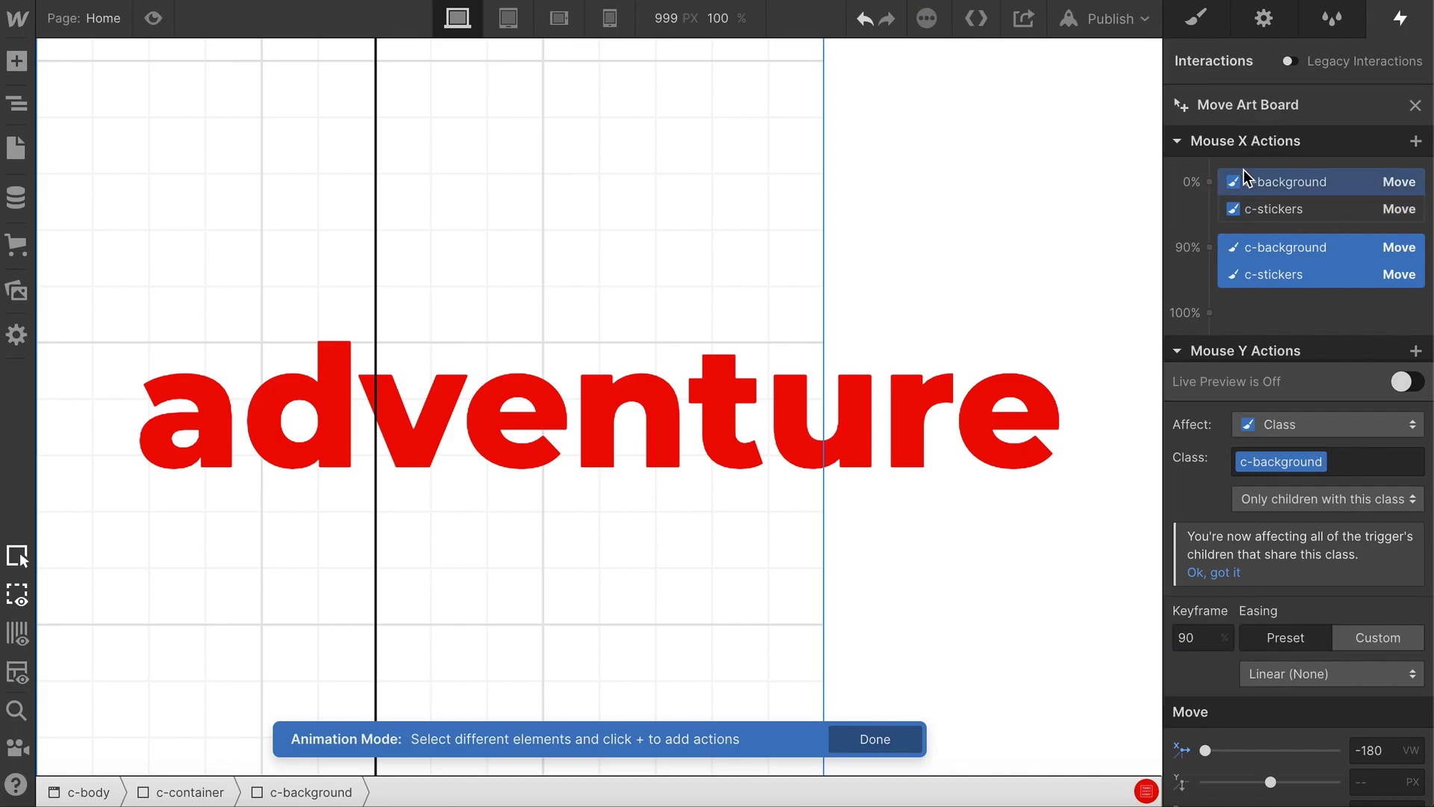
{"action": "left_click", "coordinate": [1248, 208], "text": "shift"}
{"action": "double_click", "coordinate": [1195, 638]}
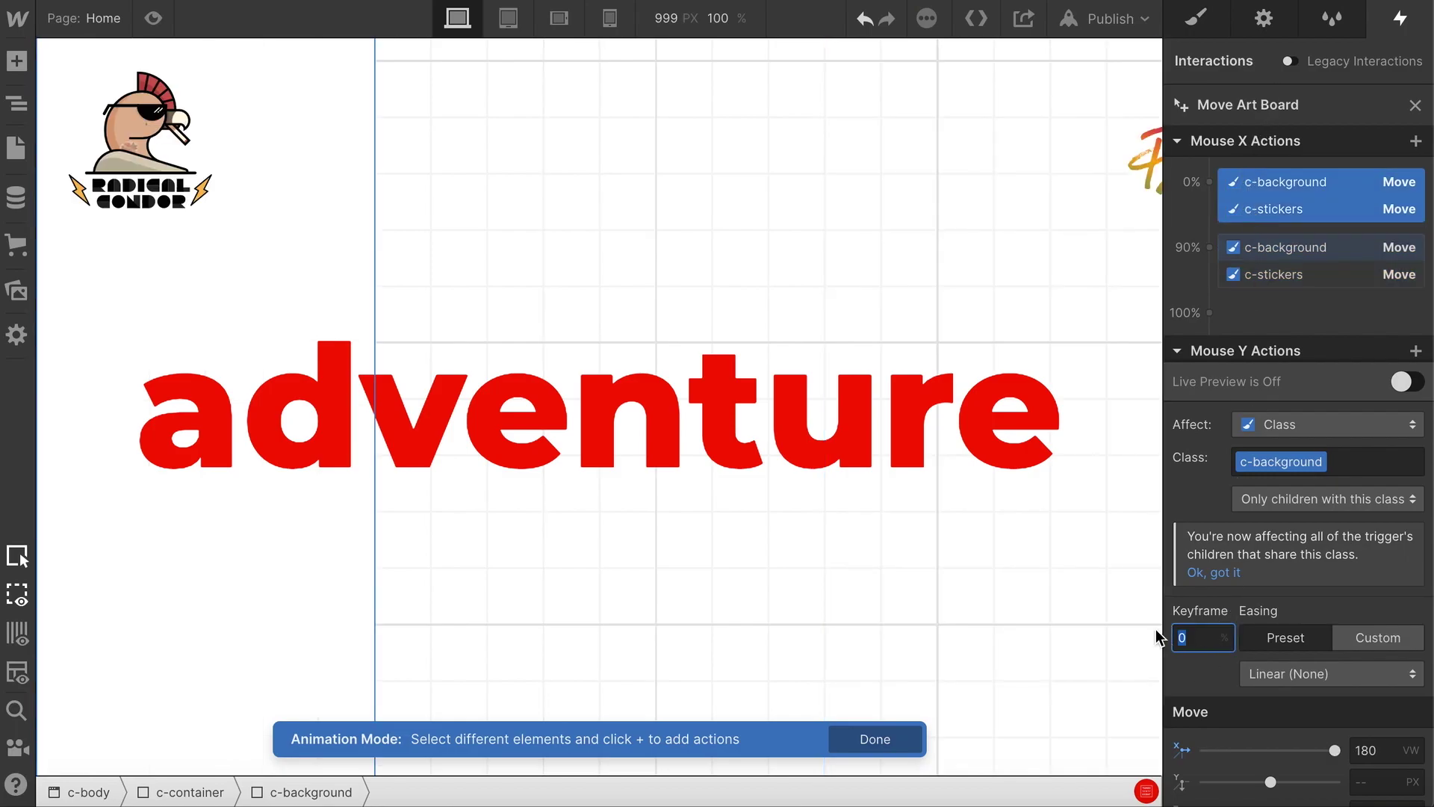
{"action": "type", "text": "10"}
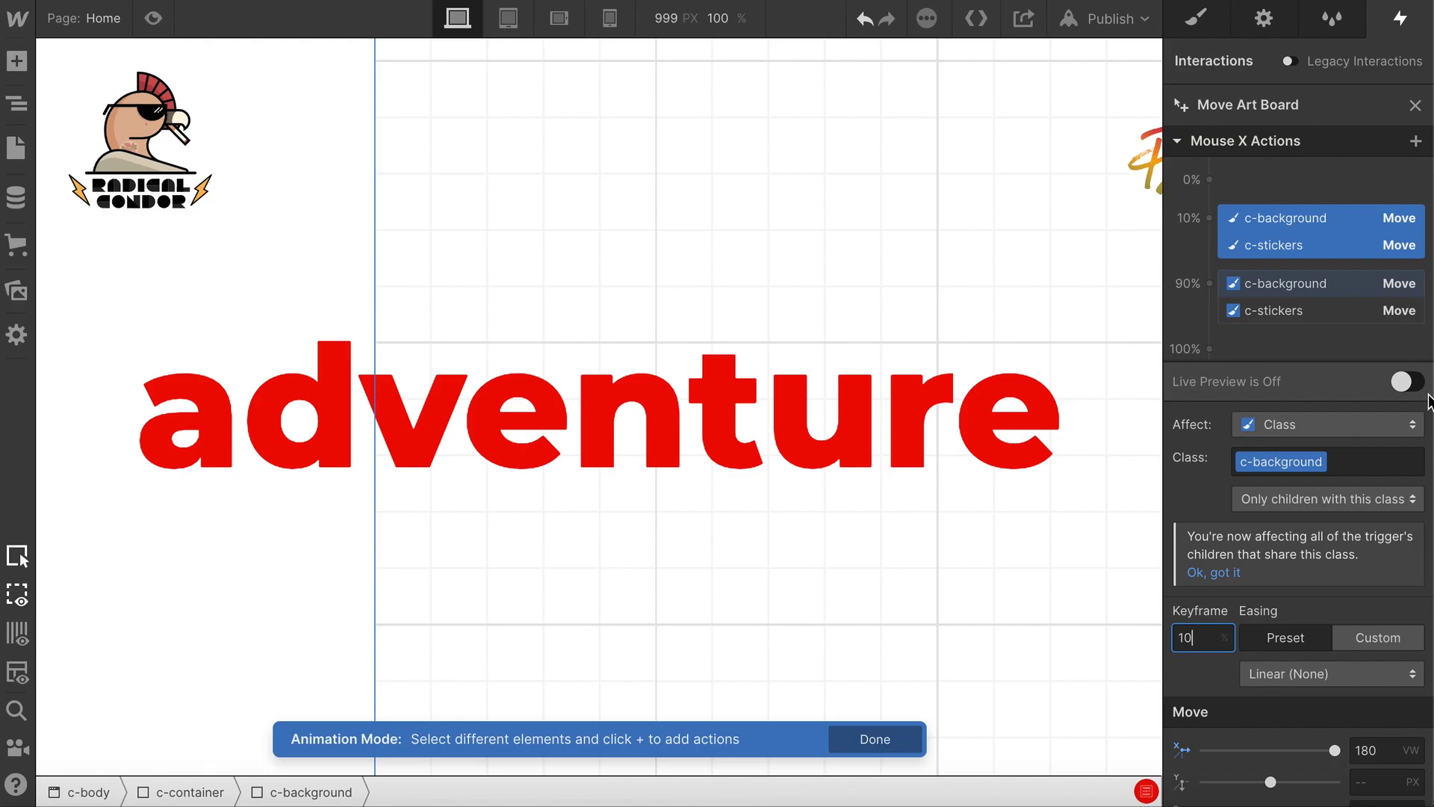
{"action": "left_click", "coordinate": [1407, 382]}
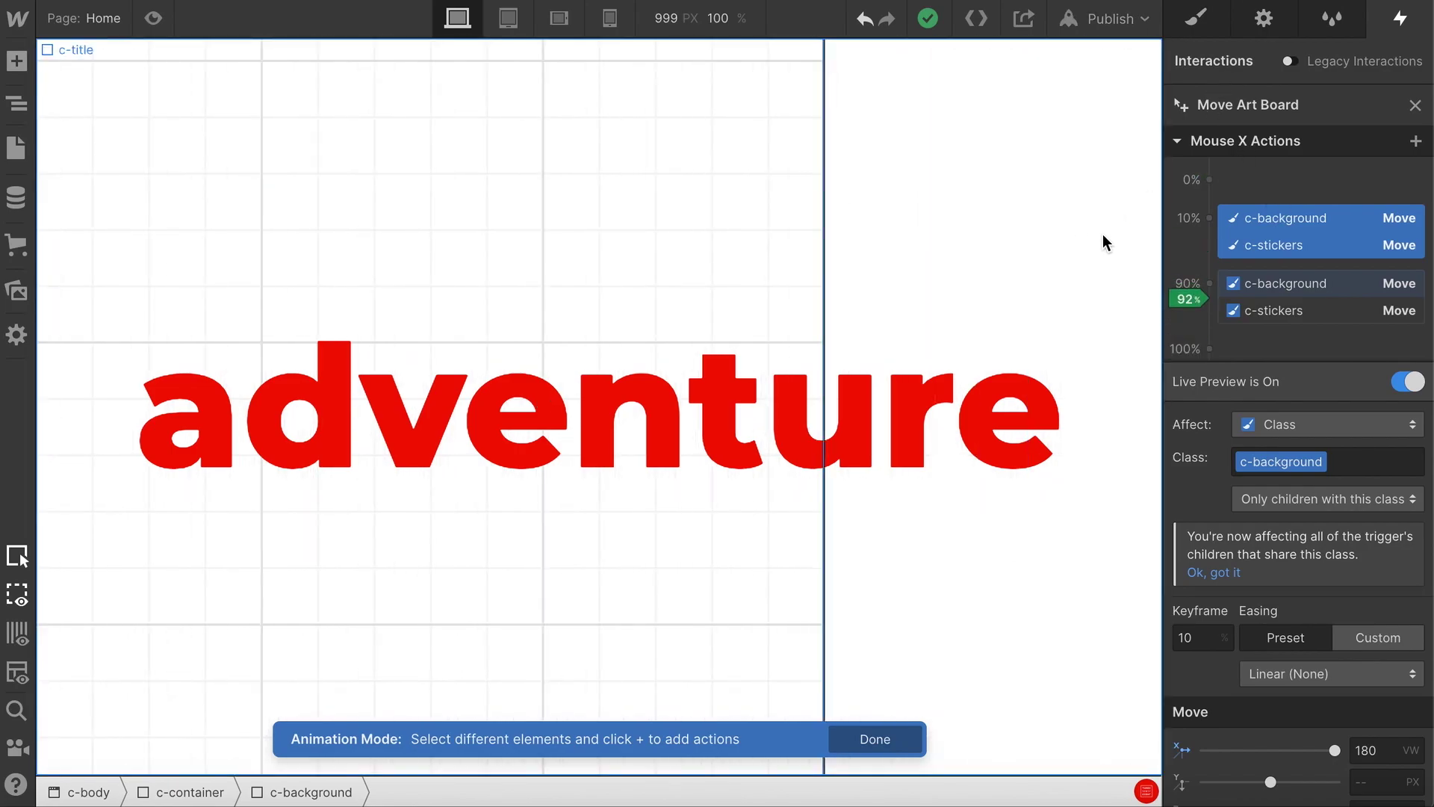
{"action": "left_click", "coordinate": [1407, 382]}
- Add a Move transform for c-background to Mouse Y Actions, with Y movement of 150 VH at 0% and -150 VH at 100%
{"action": "scroll", "coordinate": [1325, 279], "scroll_direction": "down", "scroll_amount": 2}
{"action": "left_click", "coordinate": [1280, 157]}
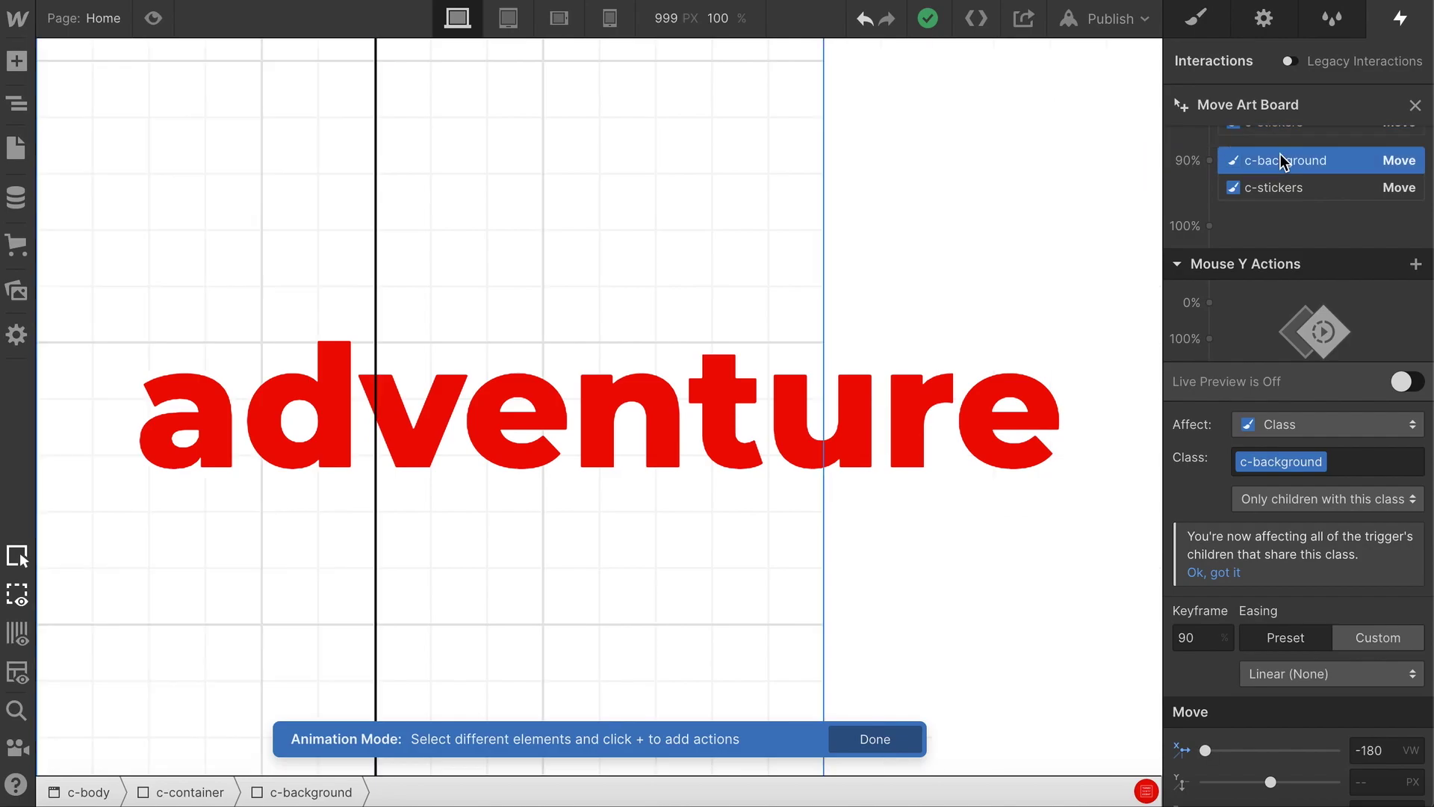
{"action": "left_click", "coordinate": [1220, 301]}
{"action": "left_click", "coordinate": [1254, 373]}
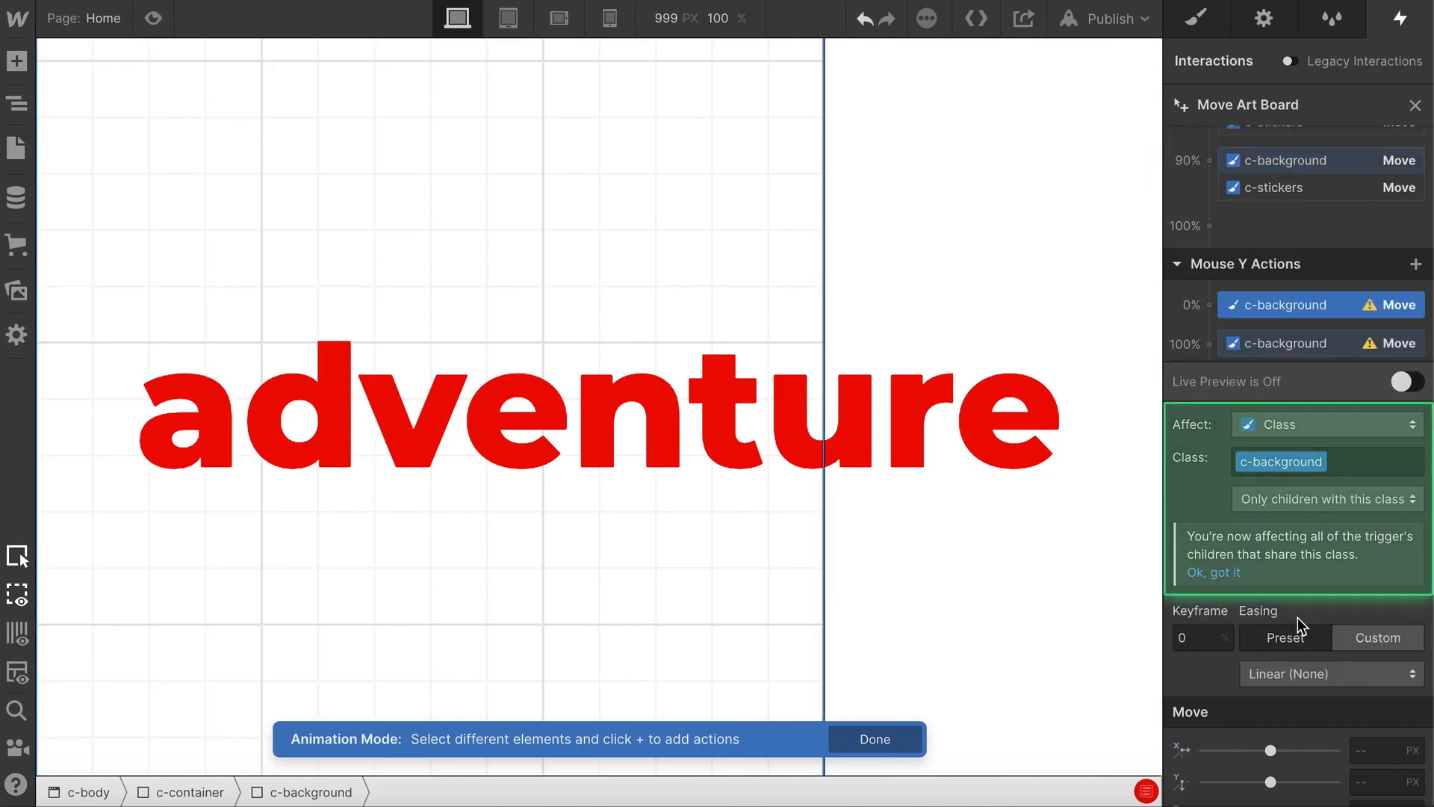
{"action": "scroll", "coordinate": [1365, 790], "scroll_direction": "down", "scroll_amount": 1}
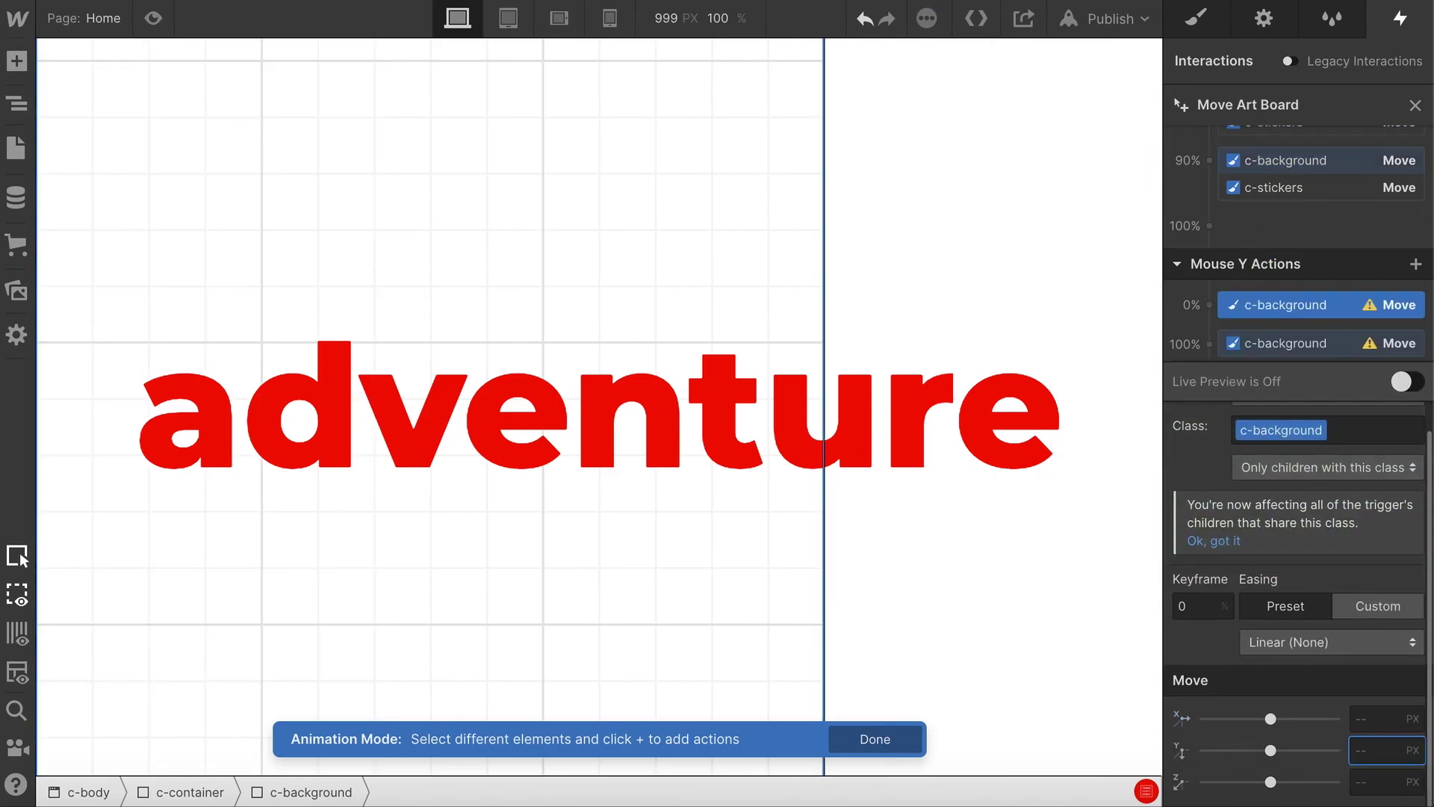
{"action": "type", "text": "150"}
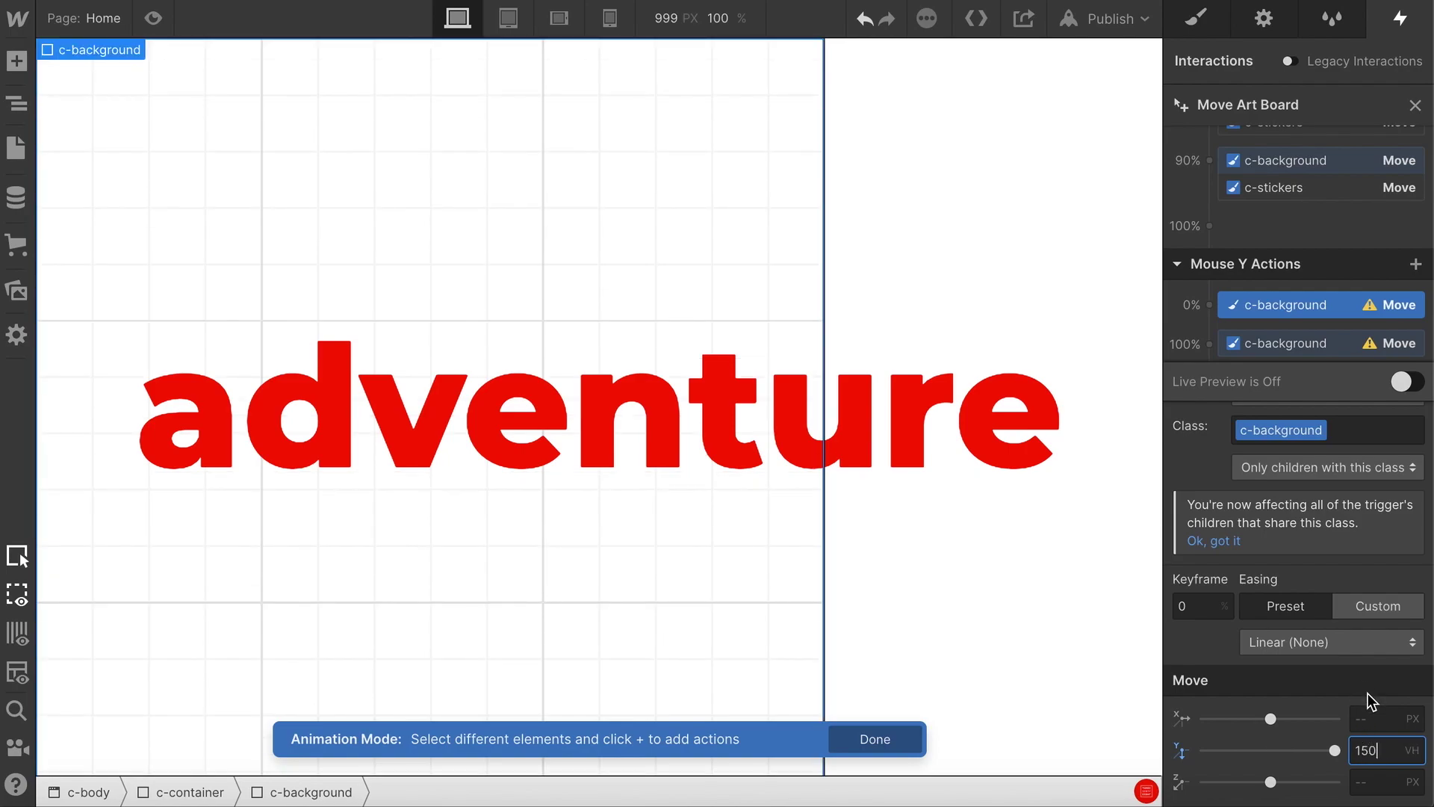
{"action": "left_click", "coordinate": [1323, 346]}
{"action": "type", "text": "-150"}
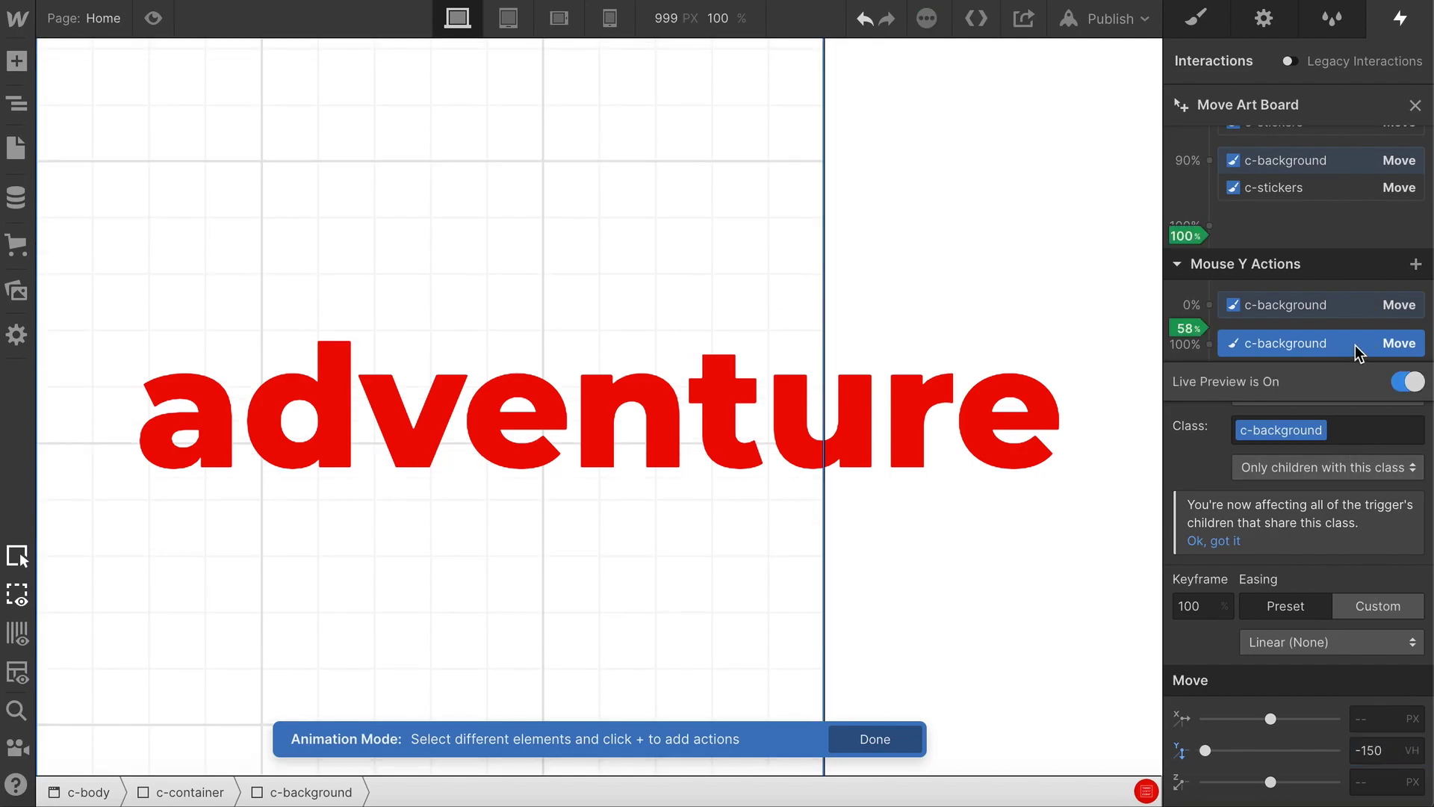
- Change c-background's Y movement to 180 VH at the 0% keyframe and -180 VH at the 100% keyframe, and preview it
{"action": "key", "text": "BackSpace"}
{"action": "key", "text": "BackSpace"}
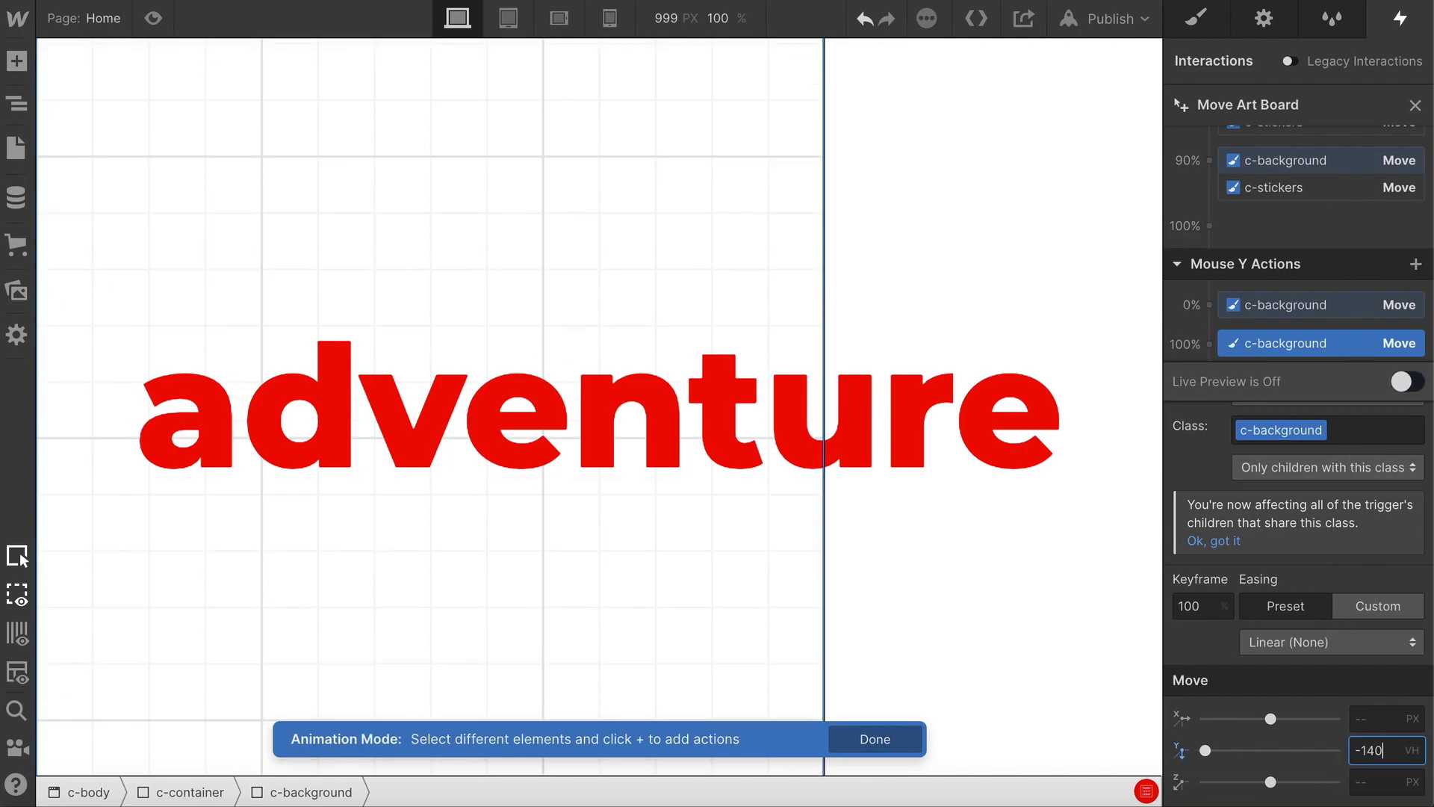
{"action": "type", "text": "80"}
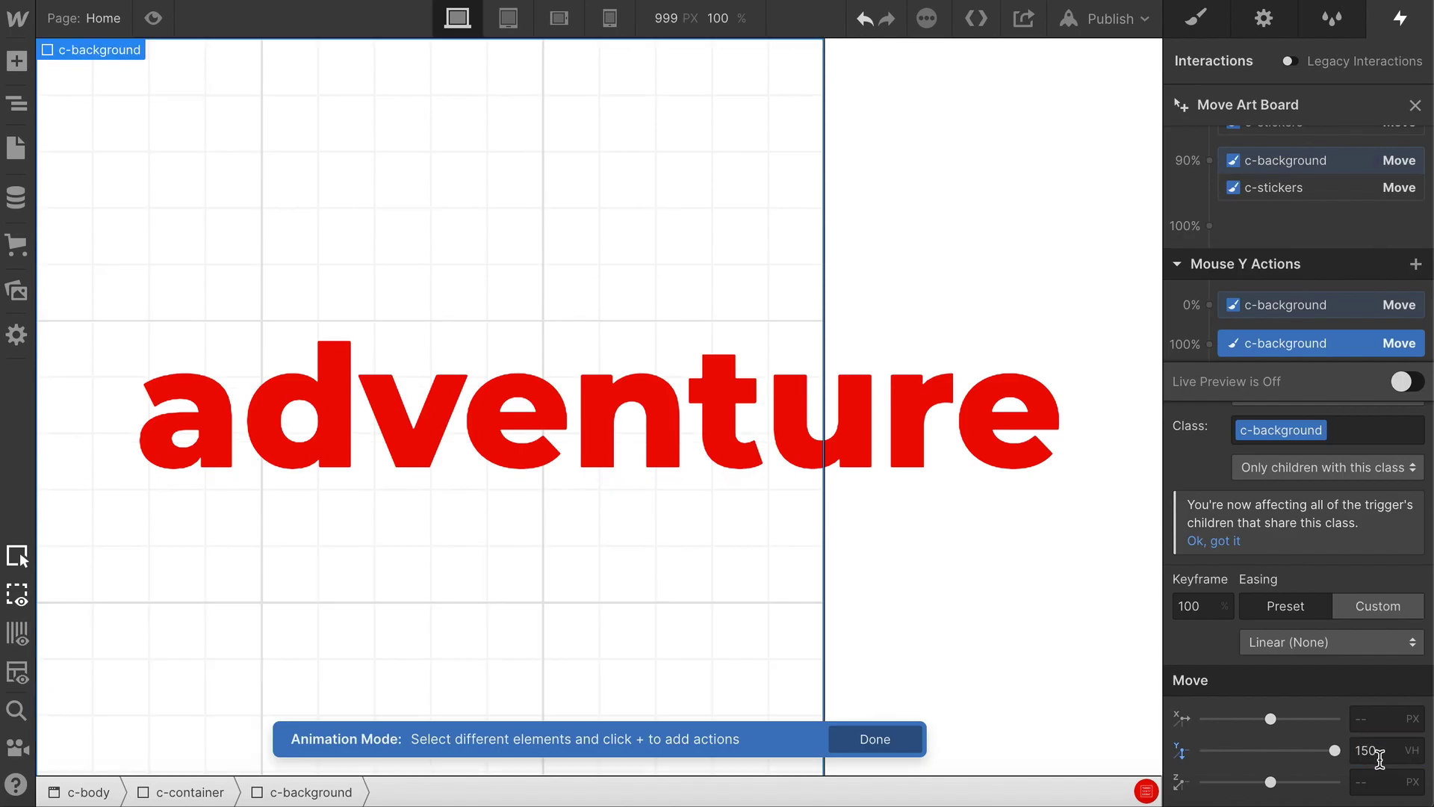
{"action": "left_click", "coordinate": [1391, 320]}
{"action": "left_click", "coordinate": [1406, 383]}
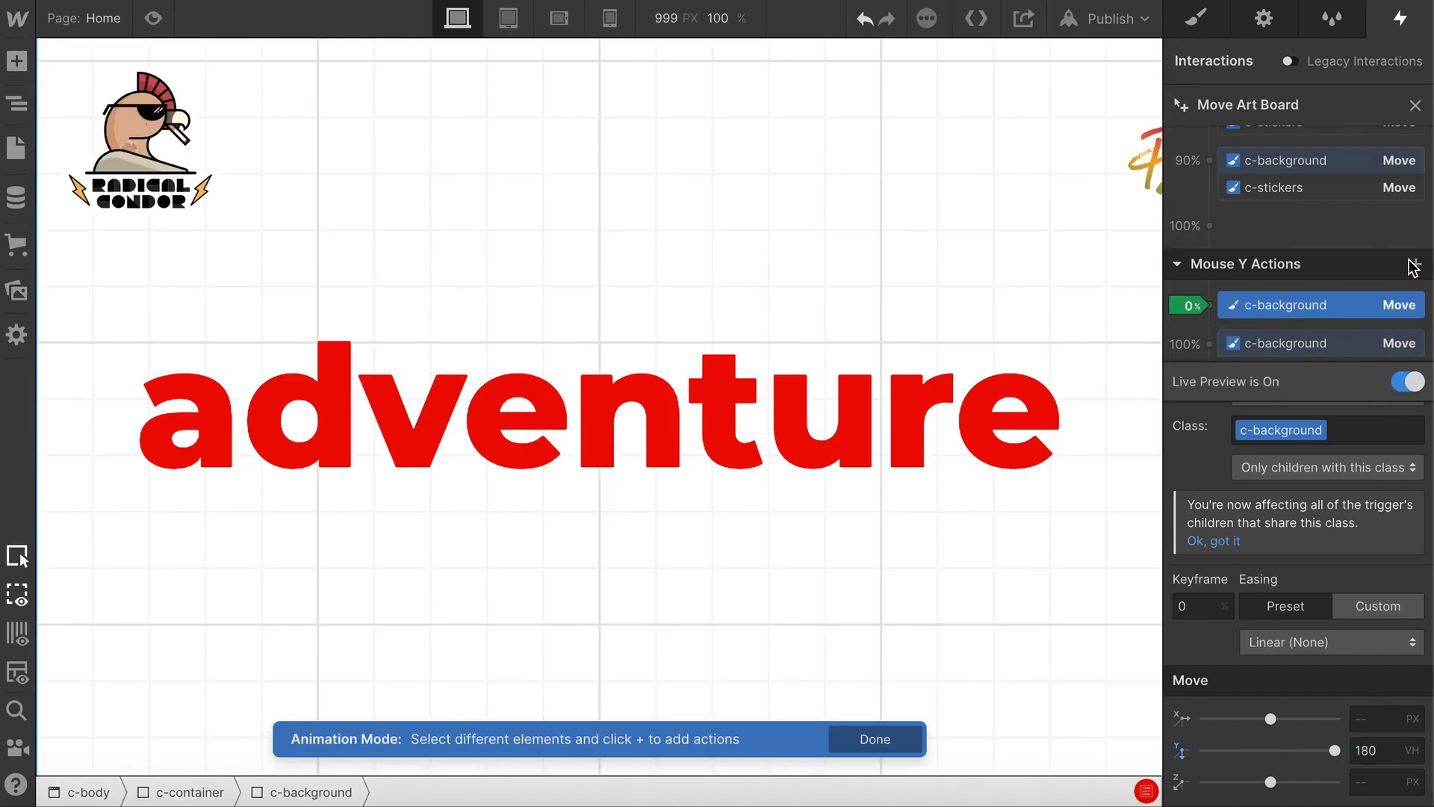
{"action": "left_click", "coordinate": [1408, 383]}
- Add a Move transform for c-stickers at the 0% keyframe of Mouse Y Actions, with Y movement of 180 VH
{"action": "left_click", "coordinate": [1264, 188]}
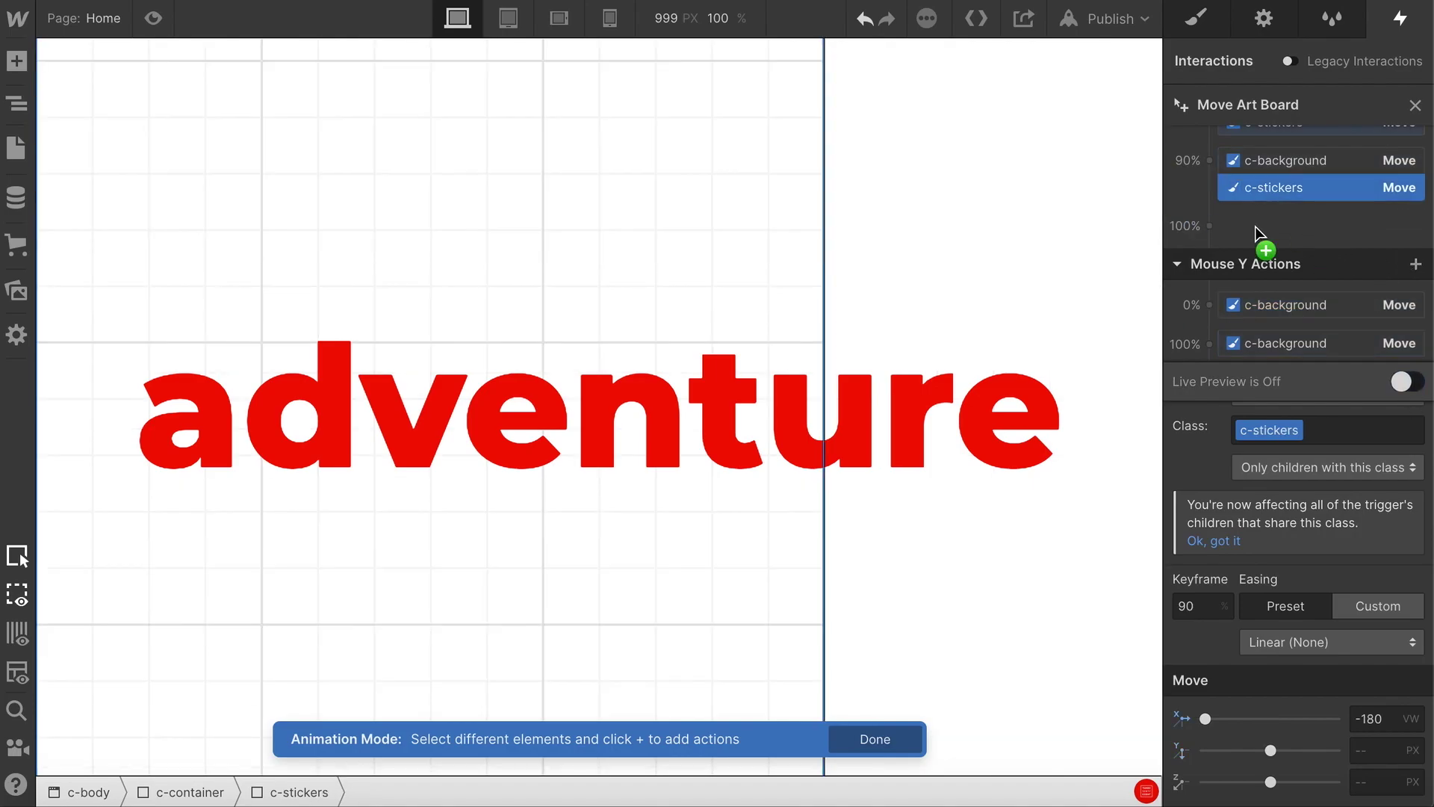
{"action": "left_click", "coordinate": [1195, 306]}
{"action": "left_click", "coordinate": [1240, 380]}
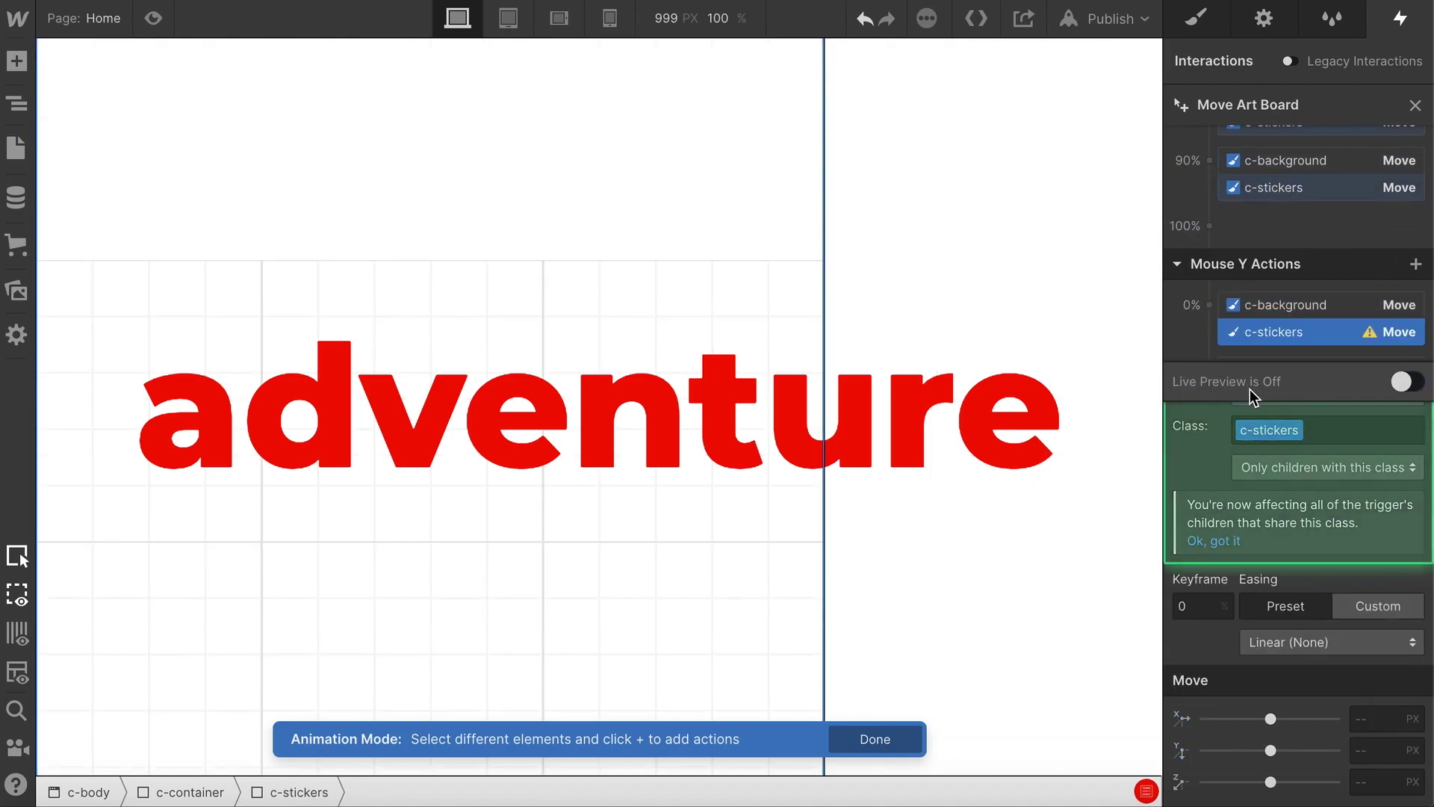
{"action": "type", "text": "180vh"}
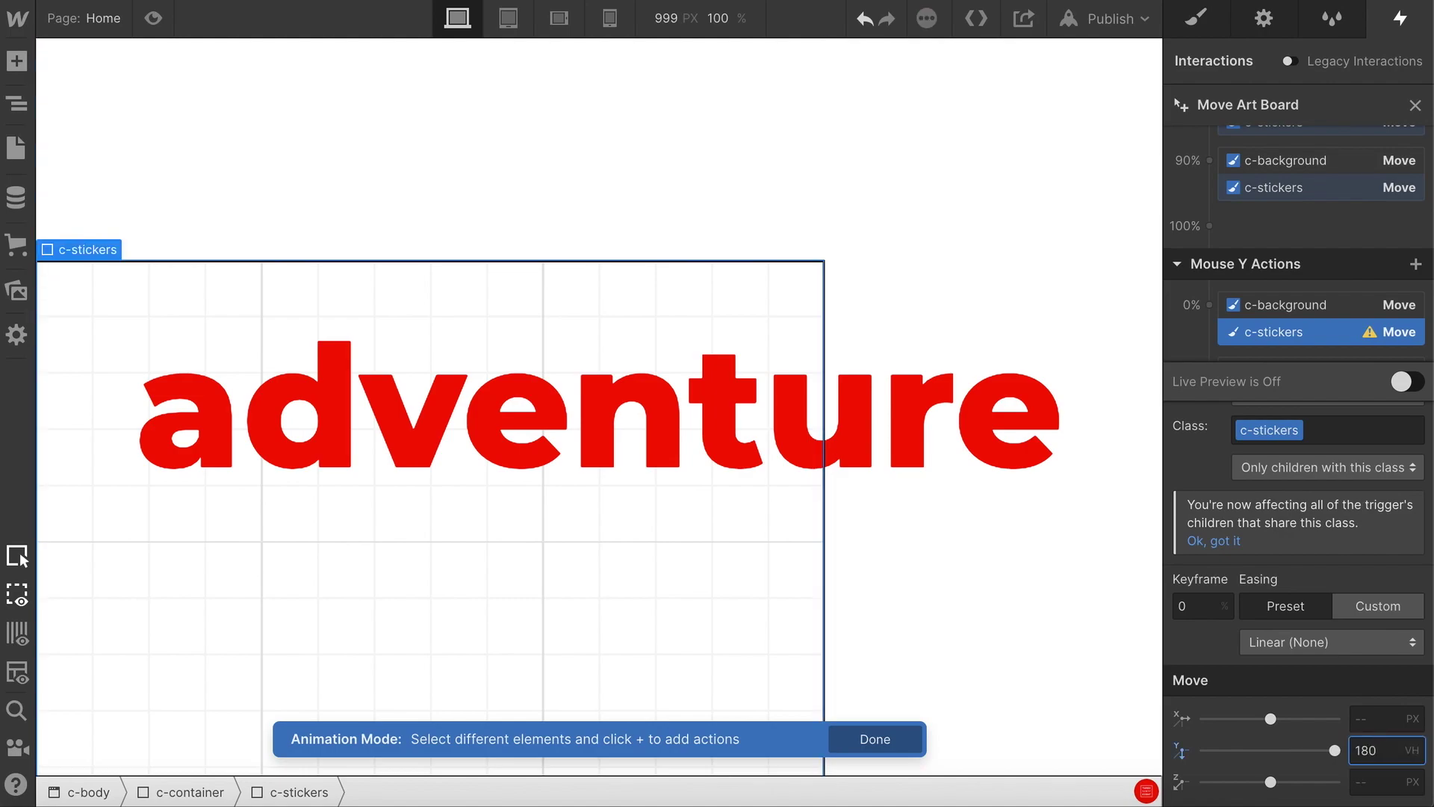
- Add a Move transform for c-stickers at the 100% keyframe of Mouse Y Actions, with Y movement of -180 VH
{"action": "scroll", "coordinate": [1298, 312], "scroll_direction": "down", "scroll_amount": 1}
{"action": "left_click", "coordinate": [1195, 334]}
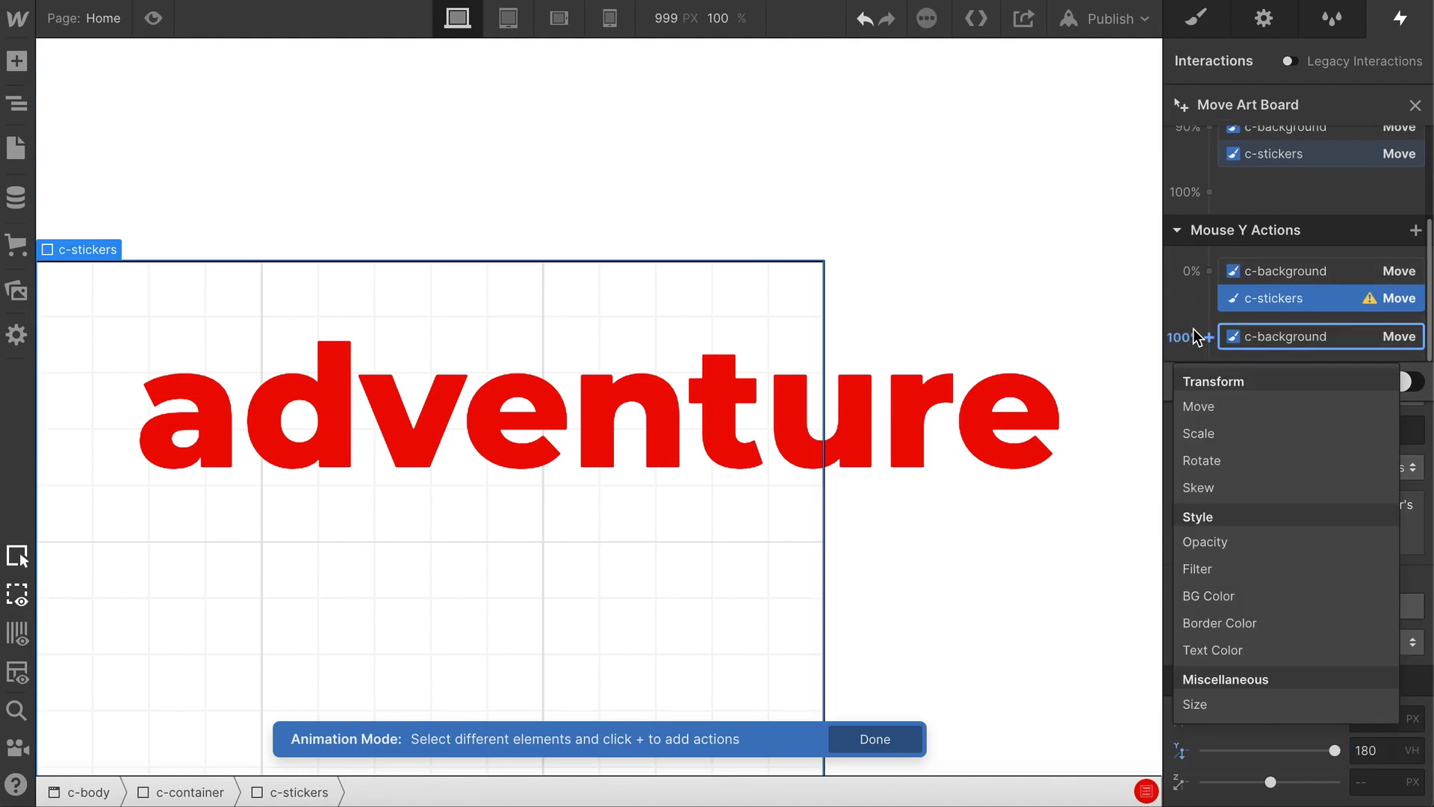
{"action": "left_click", "coordinate": [1232, 404]}
{"action": "left_click", "coordinate": [1356, 721]}
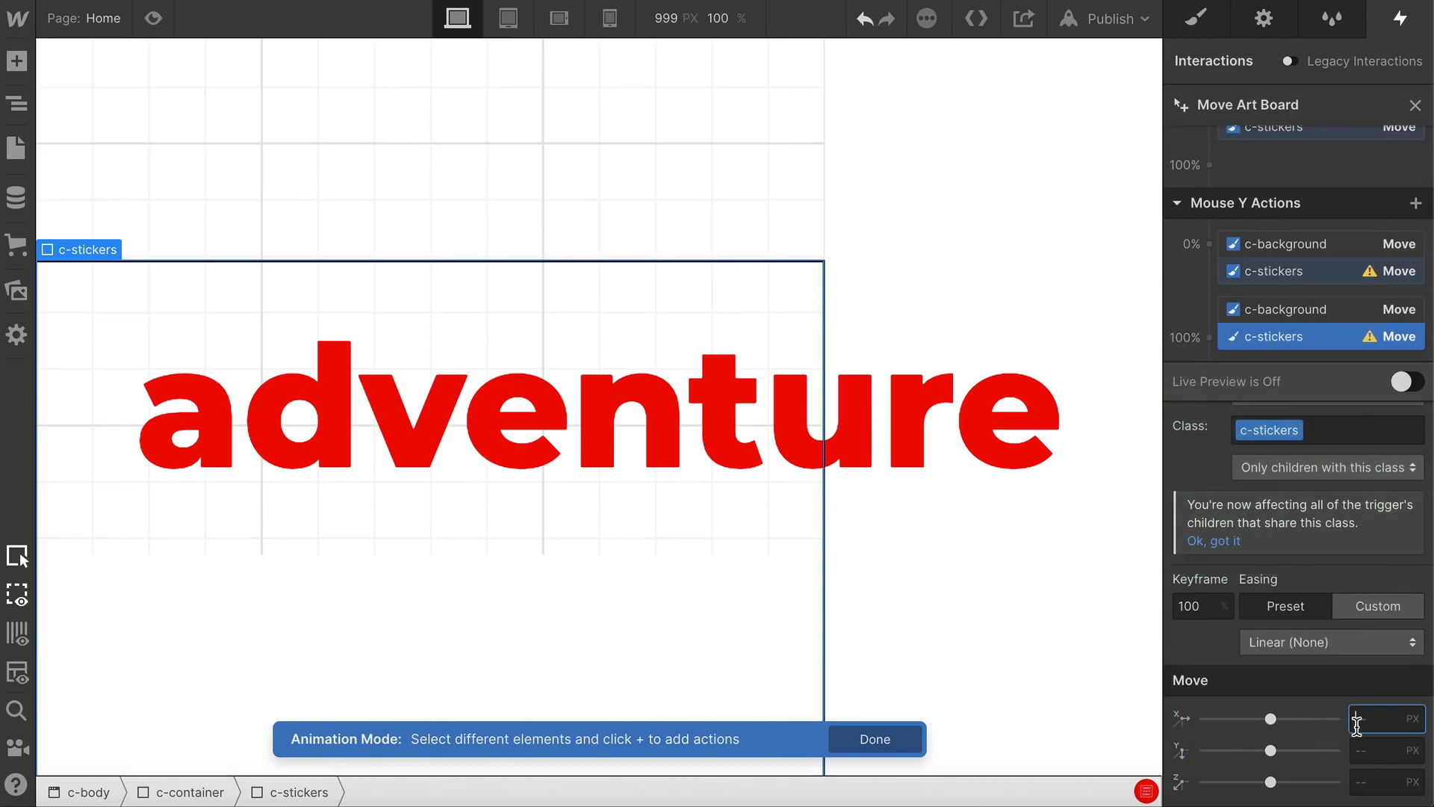
{"action": "left_click", "coordinate": [1358, 746]}
{"action": "type", "text": "-180vh"}
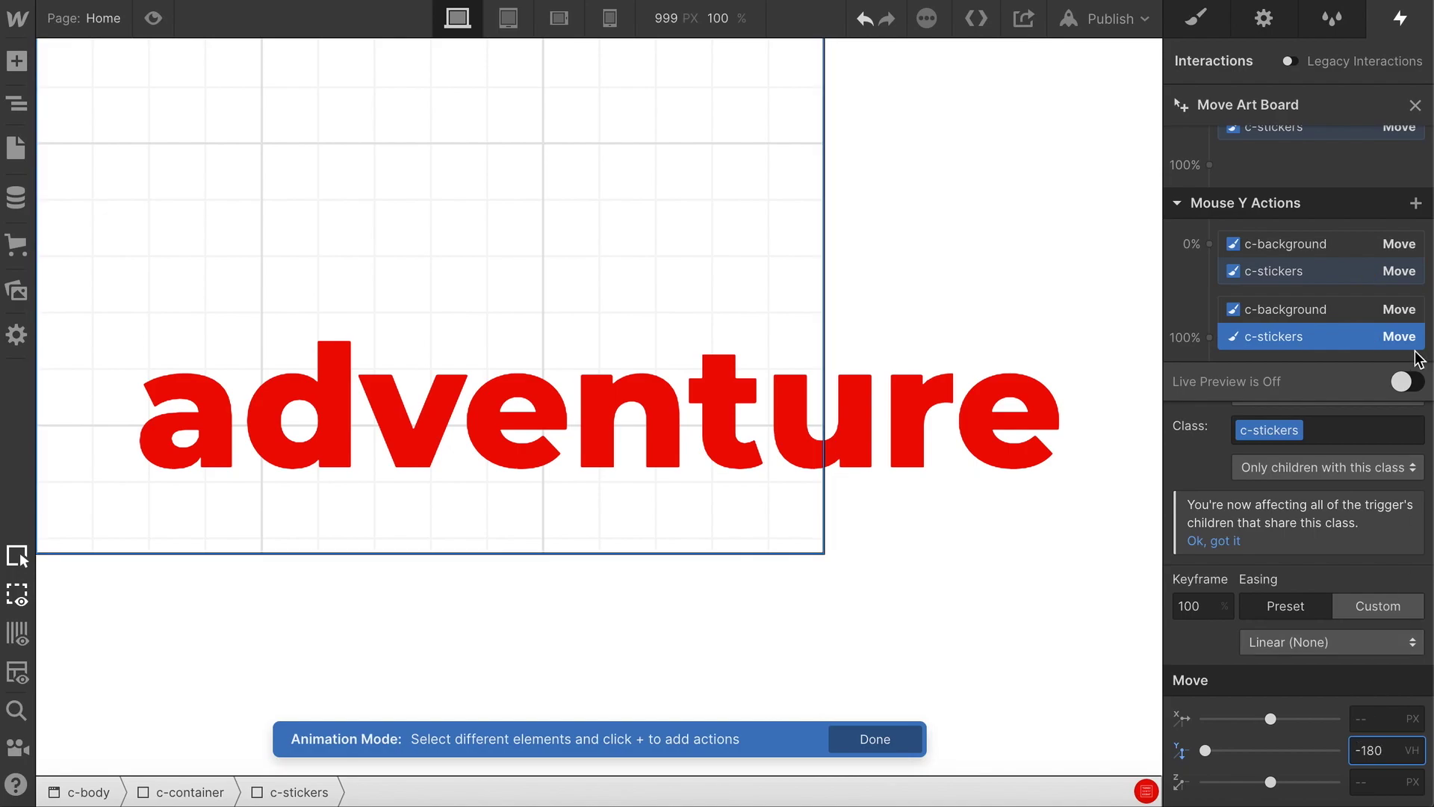
- Retime the starting Mouse Y moves of c-background and c-stickers to 10% and the ending ones to 90%, and preview the motion
{"action": "left_click", "coordinate": [1305, 307]}
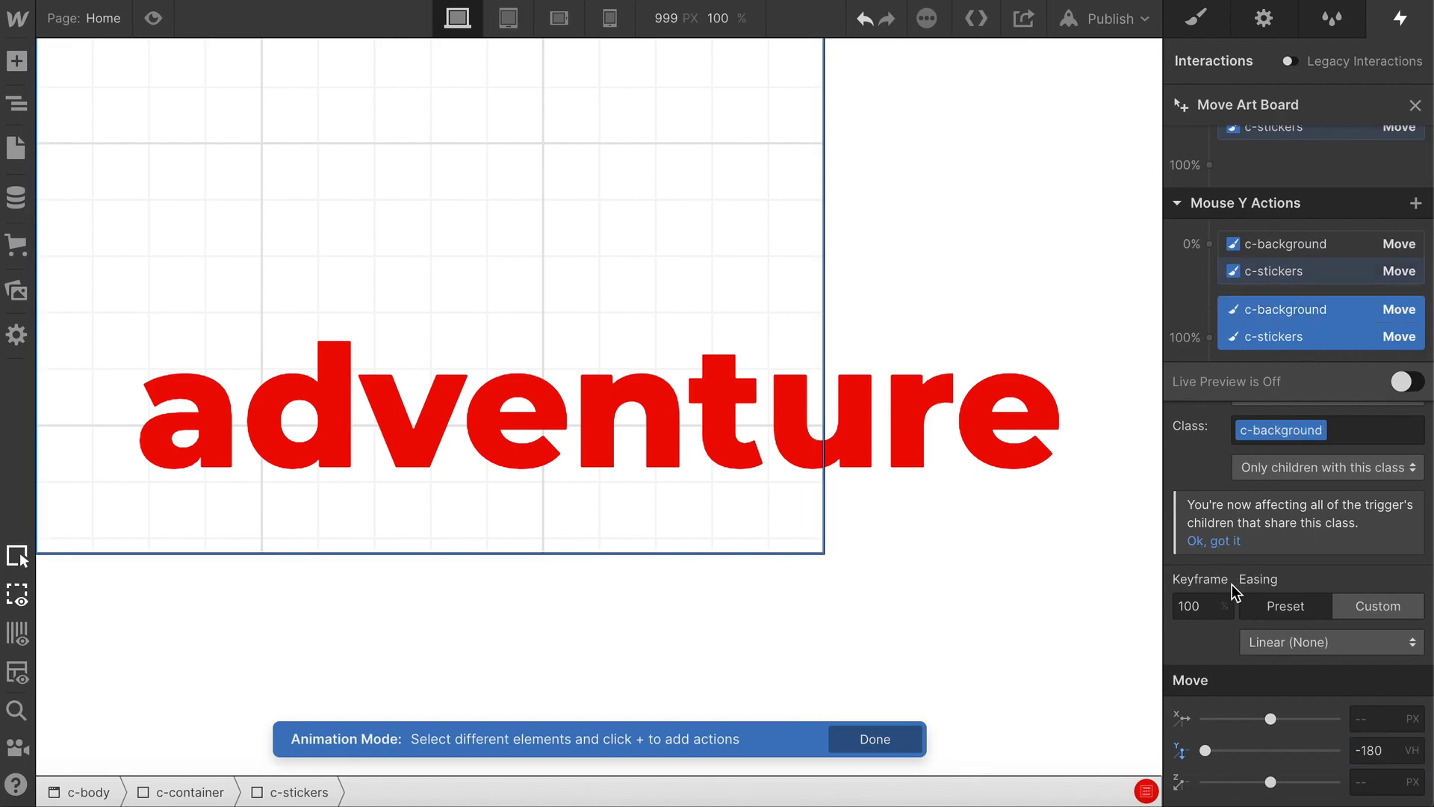
{"action": "double_click", "coordinate": [1174, 605]}
{"action": "type", "text": "8"}
{"action": "key", "text": "BackSpace"}
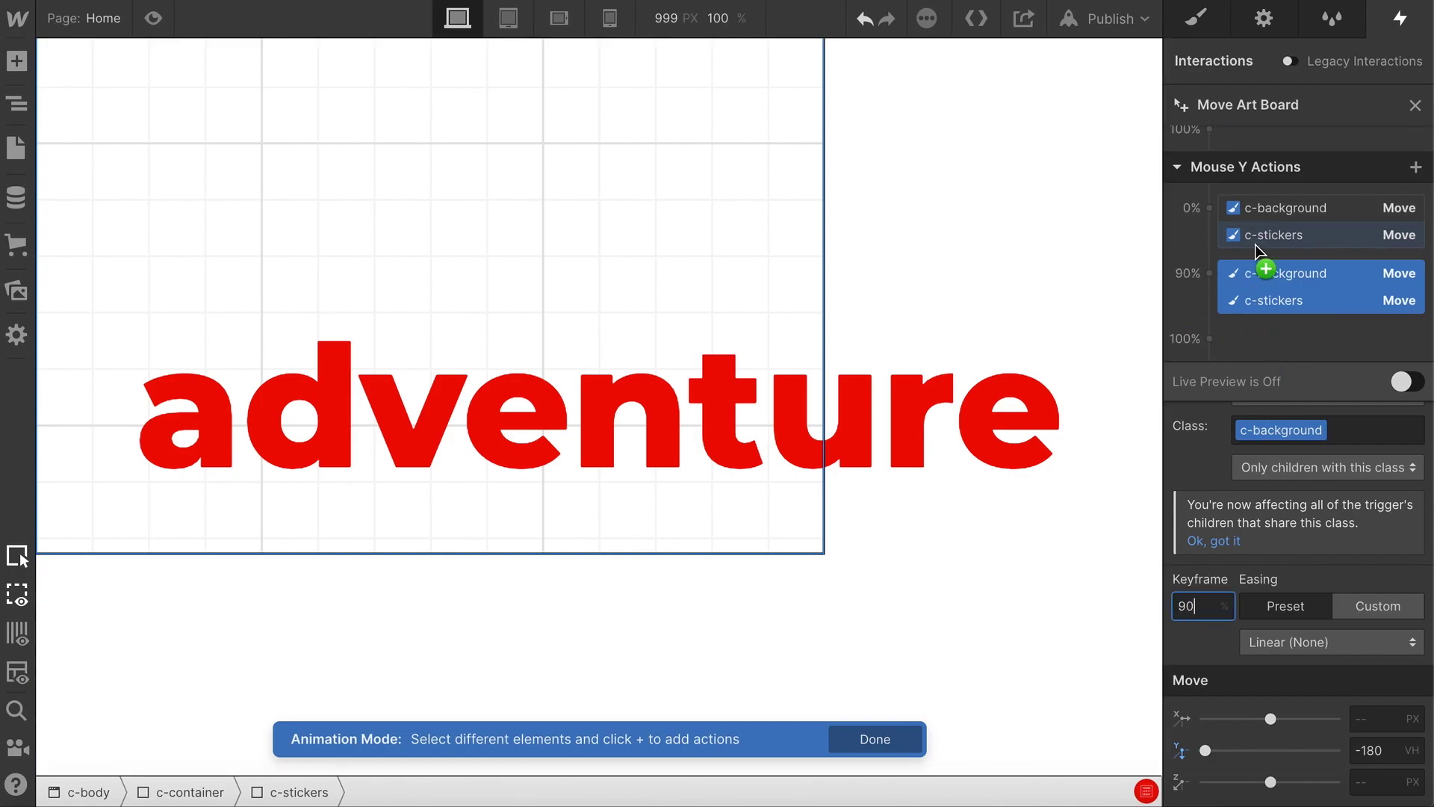
{"action": "left_click", "coordinate": [1257, 202]}
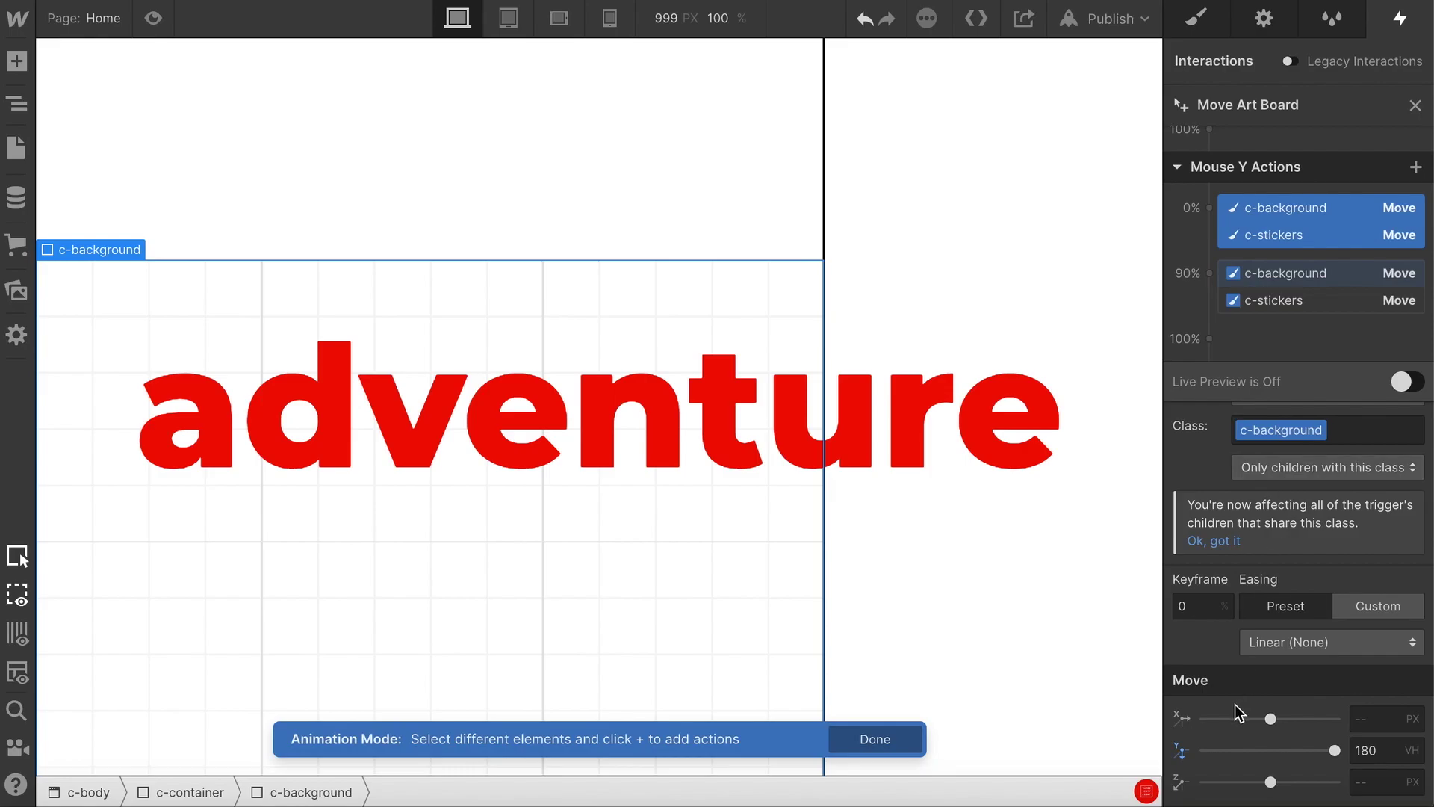
{"action": "double_click", "coordinate": [1174, 605]}
{"action": "type", "text": "1"}
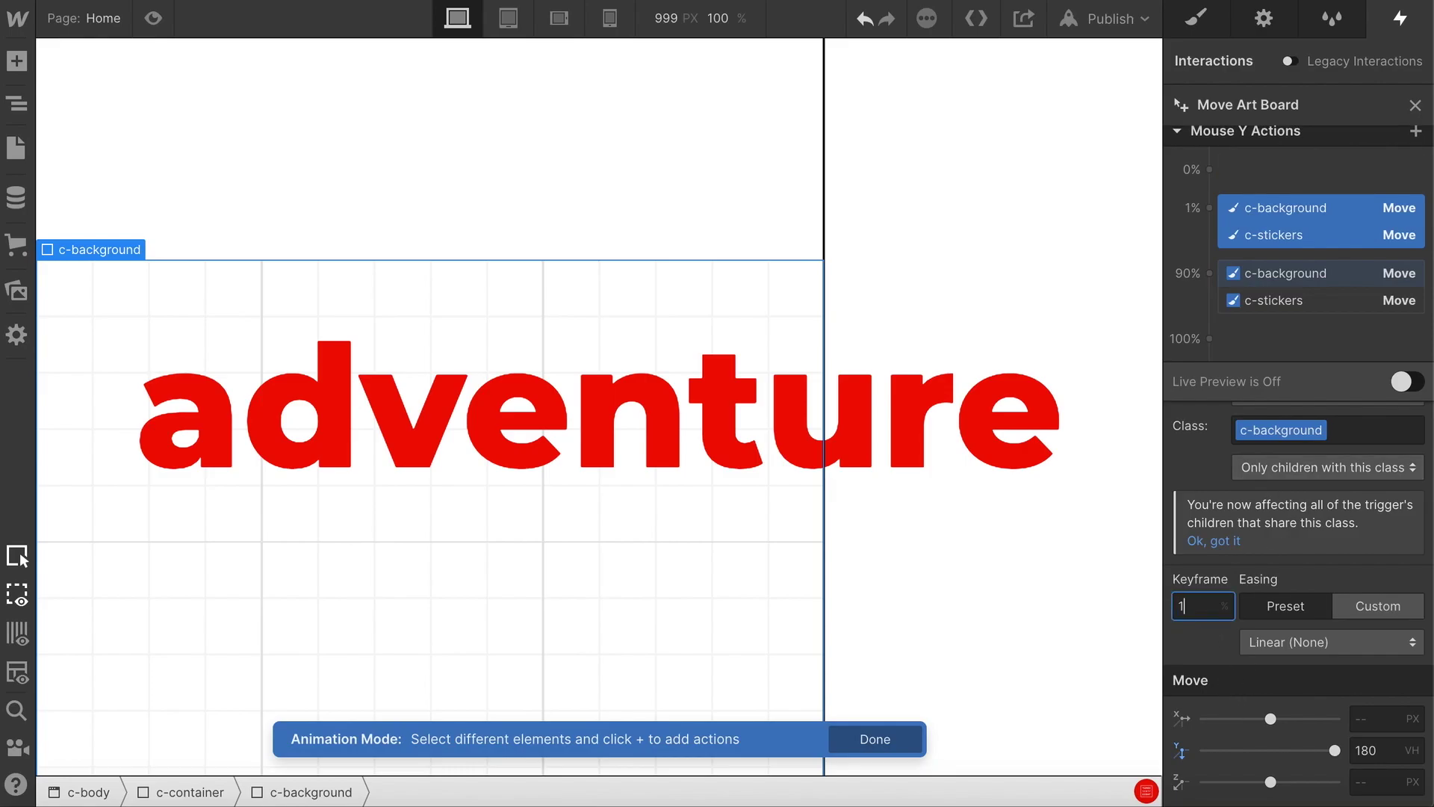
{"action": "left_click", "coordinate": [1406, 382]}
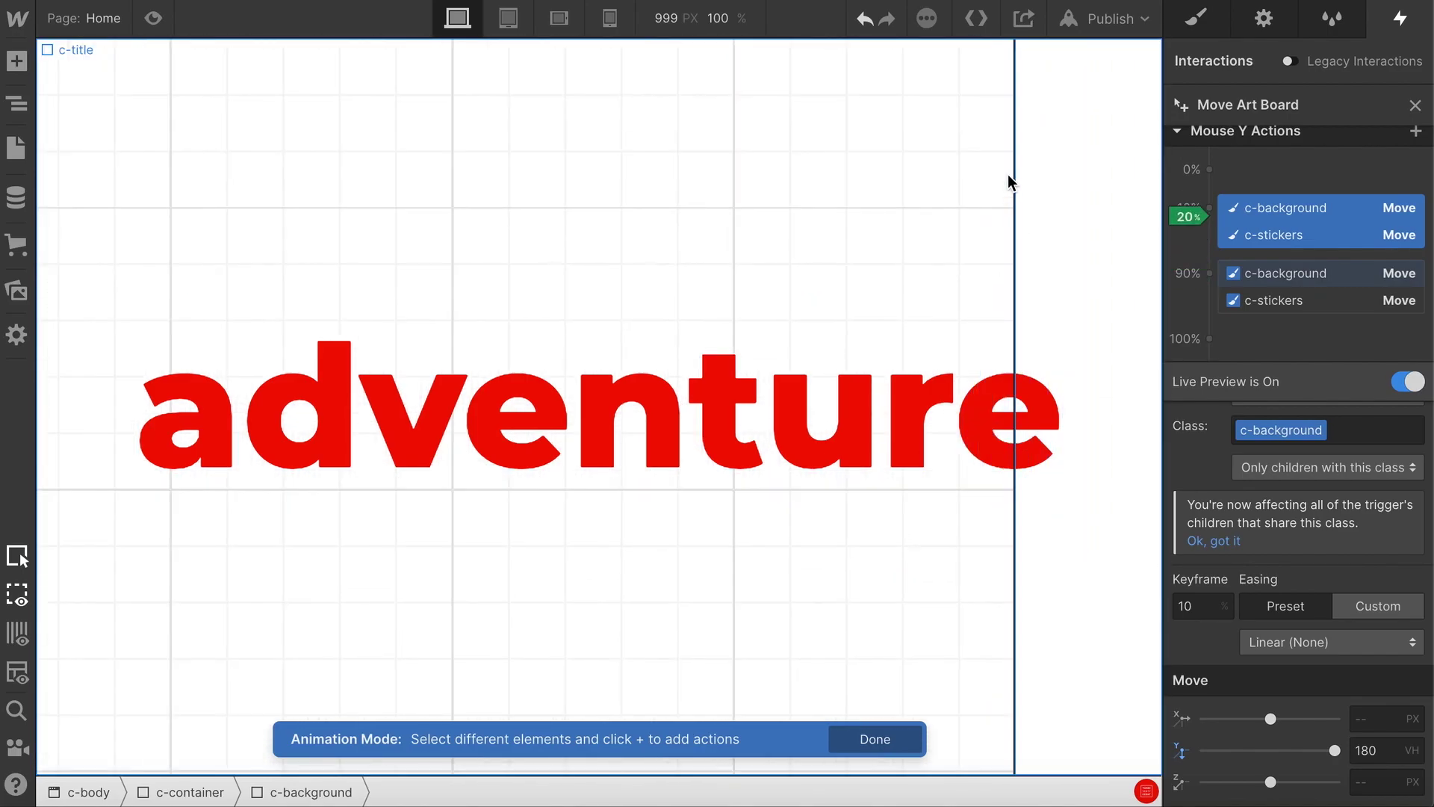
- Close the Move Art Board animation and its mouse move trigger settings, and open the list of available element triggers
{"action": "left_click", "coordinate": [1413, 107]}
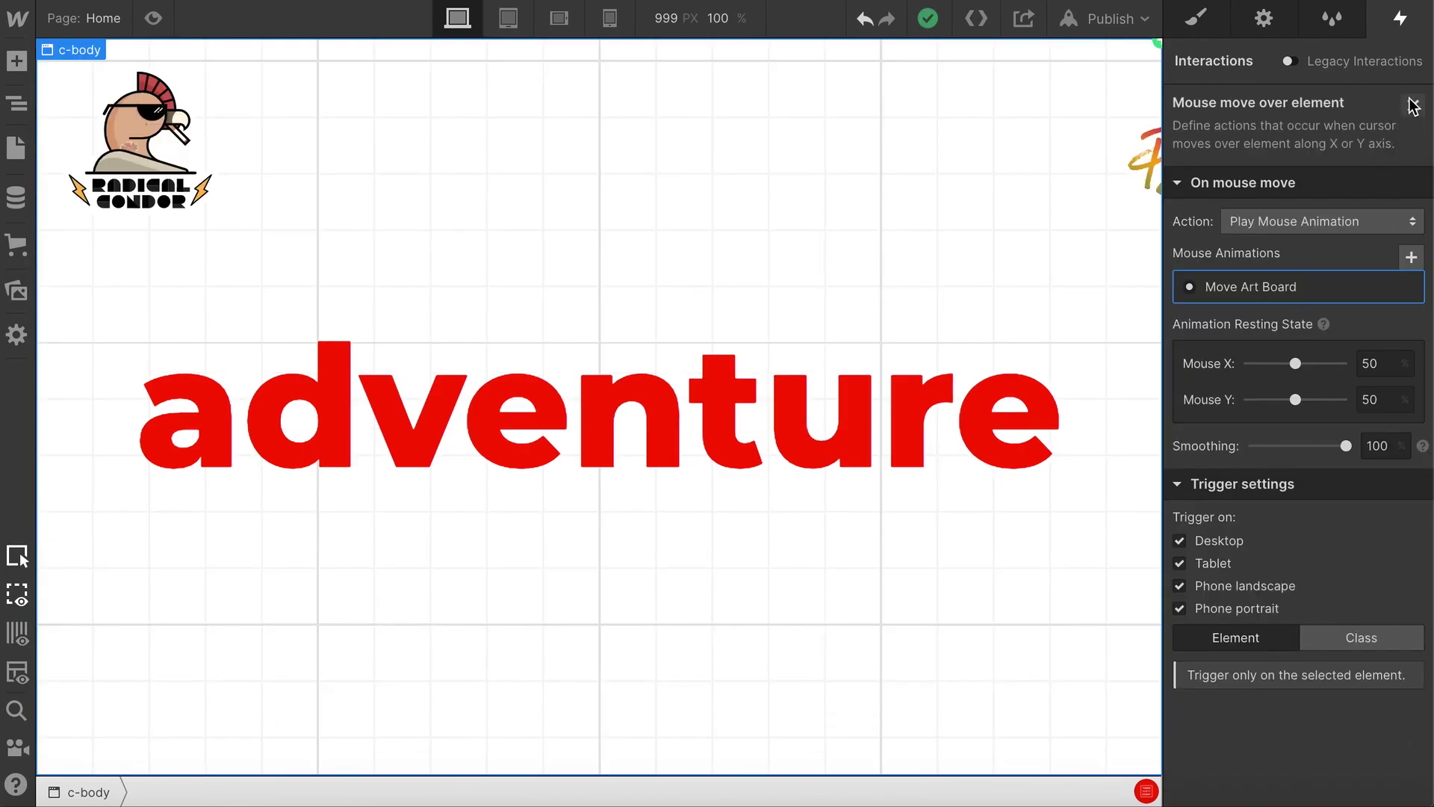
{"action": "left_click", "coordinate": [1414, 105]}
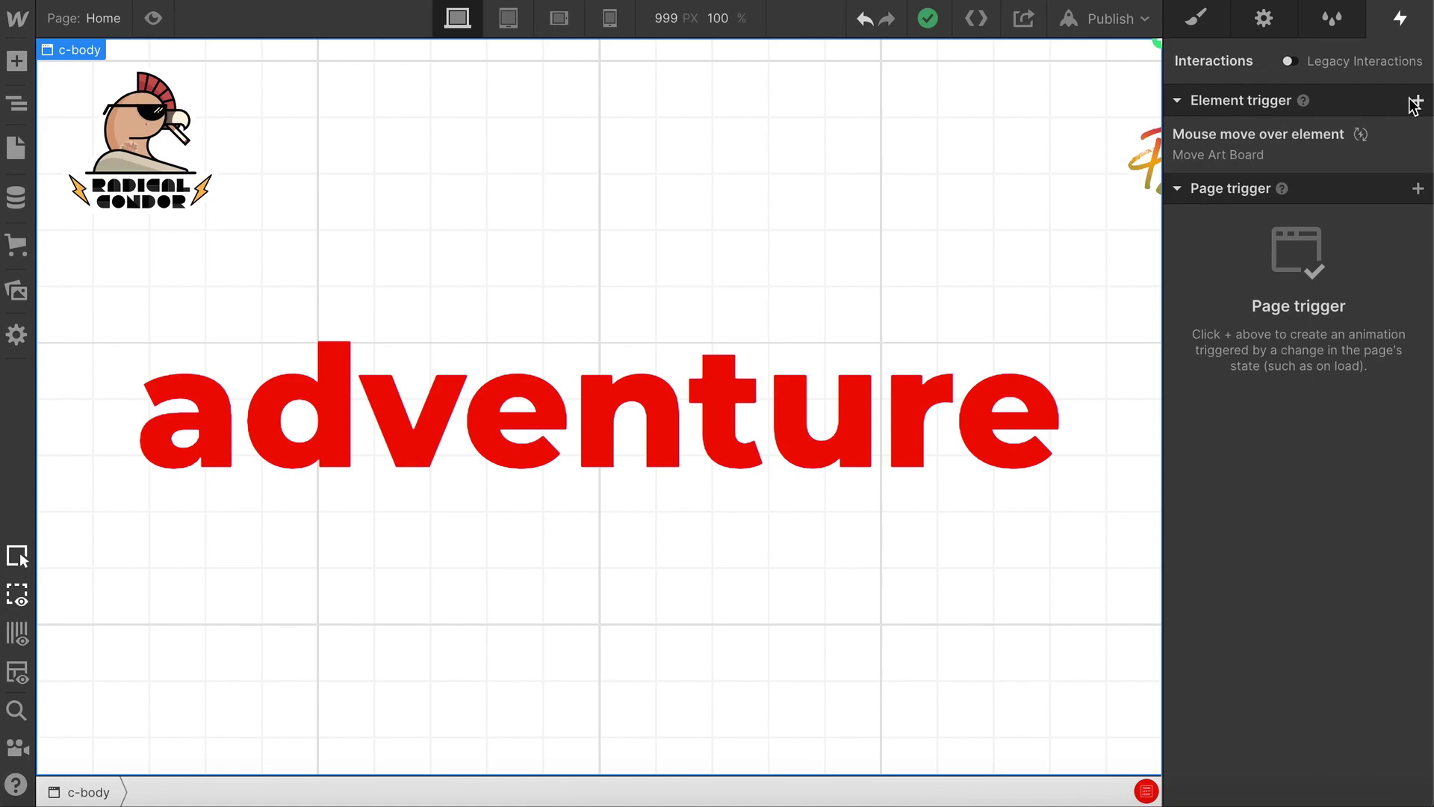
{"action": "left_click", "coordinate": [1416, 100]}
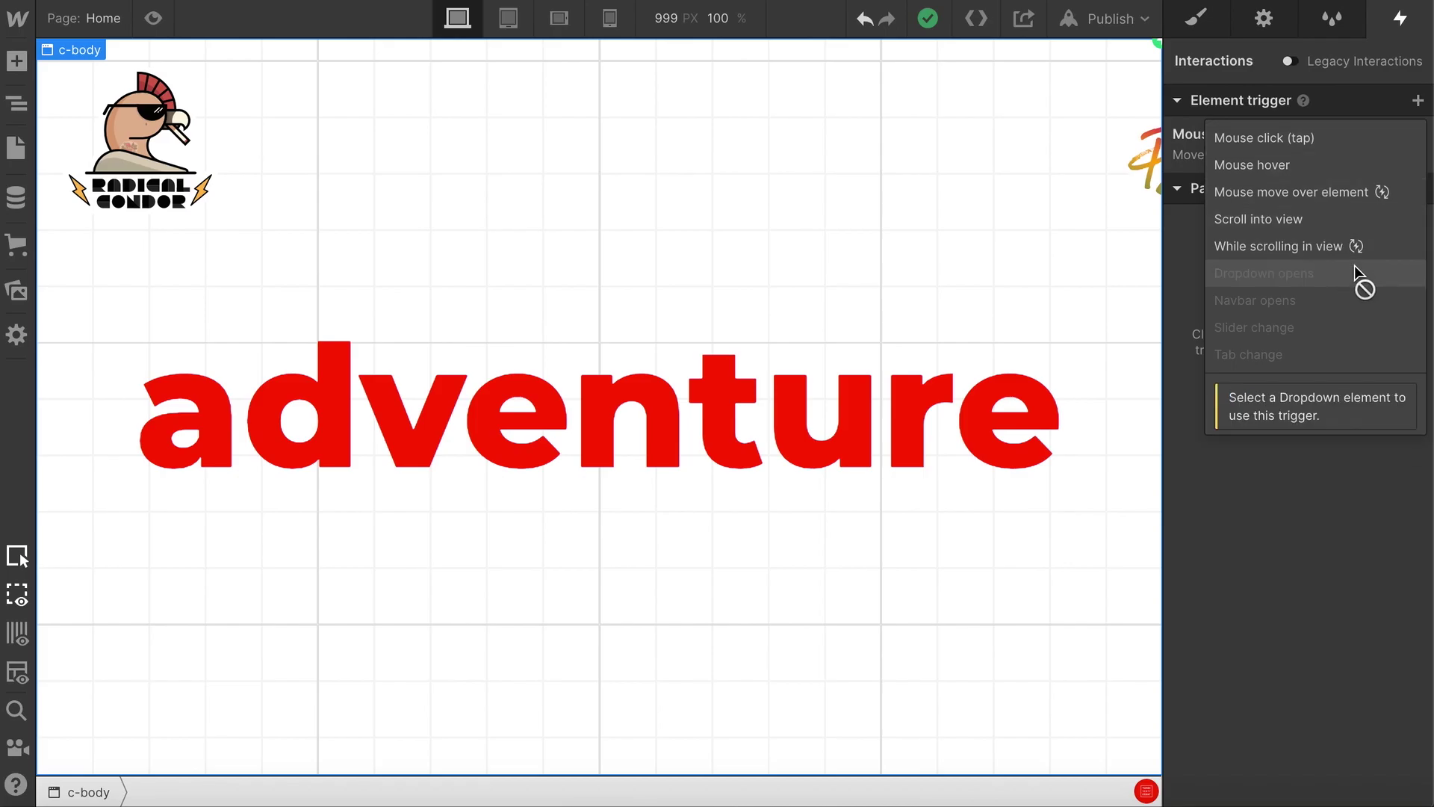
- Add a mouse move over element trigger to c-body that plays a mouse animation
{"action": "left_click", "coordinate": [1277, 191]}
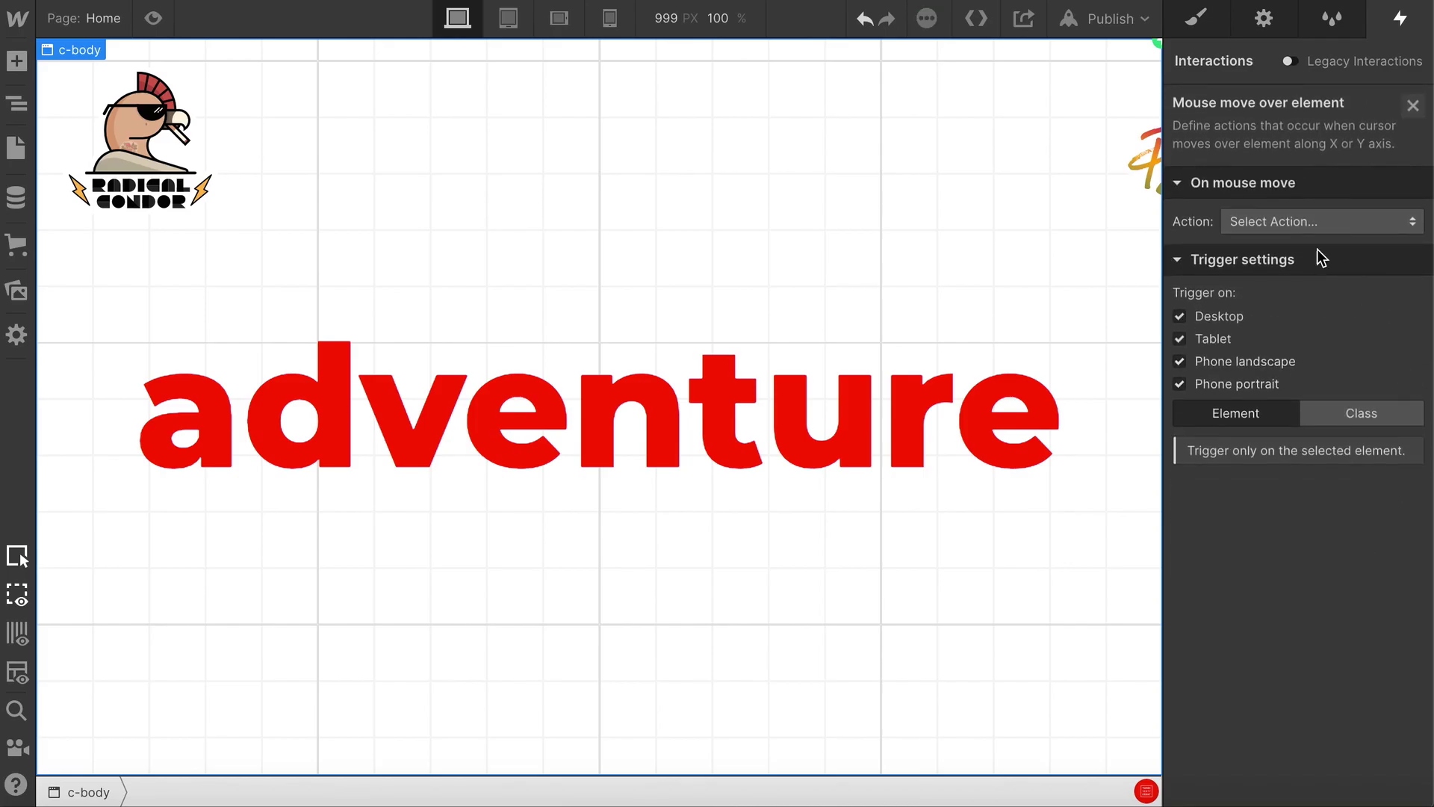
{"action": "left_click", "coordinate": [1311, 217]}
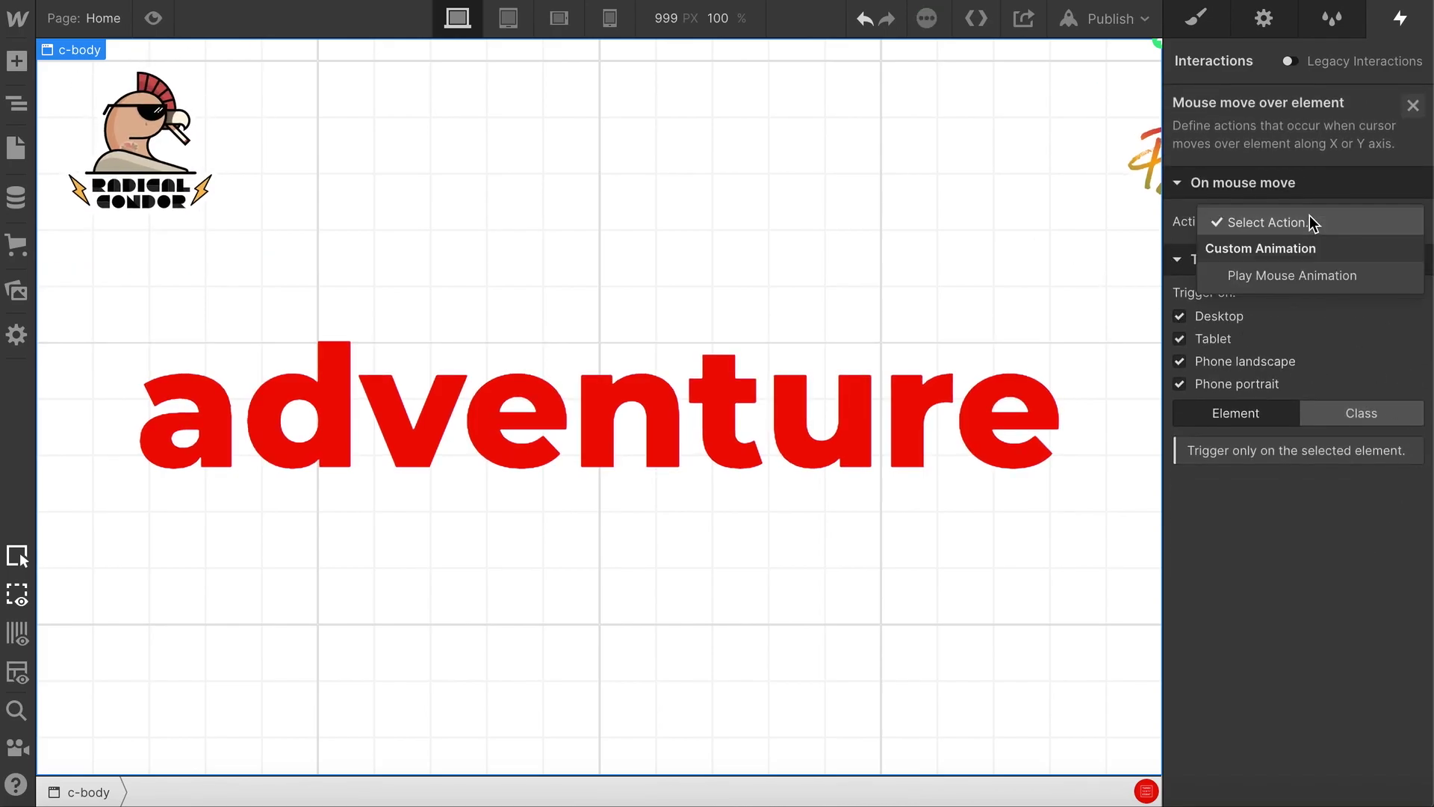
{"action": "left_click", "coordinate": [1266, 278]}
- Create a new mouse animation named Rotate for this trigger and set its smoothing to 80%
{"action": "left_click", "coordinate": [1410, 257]}
{"action": "left_click", "coordinate": [1404, 319]}
{"action": "type", "text": "Ro"}
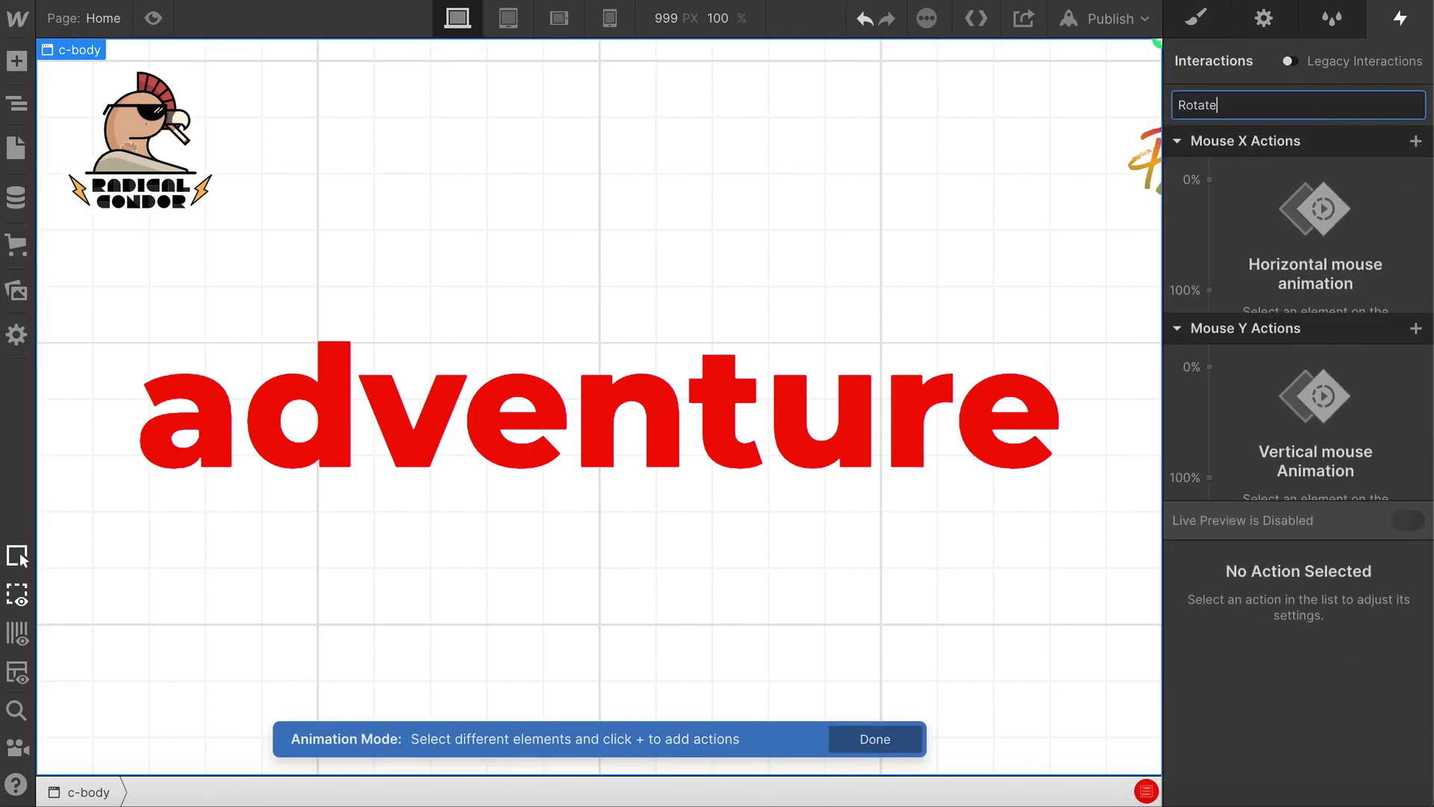
{"action": "type", "text": "tate"}
{"action": "key", "text": "Return"}
{"action": "left_click", "coordinate": [1415, 105]}
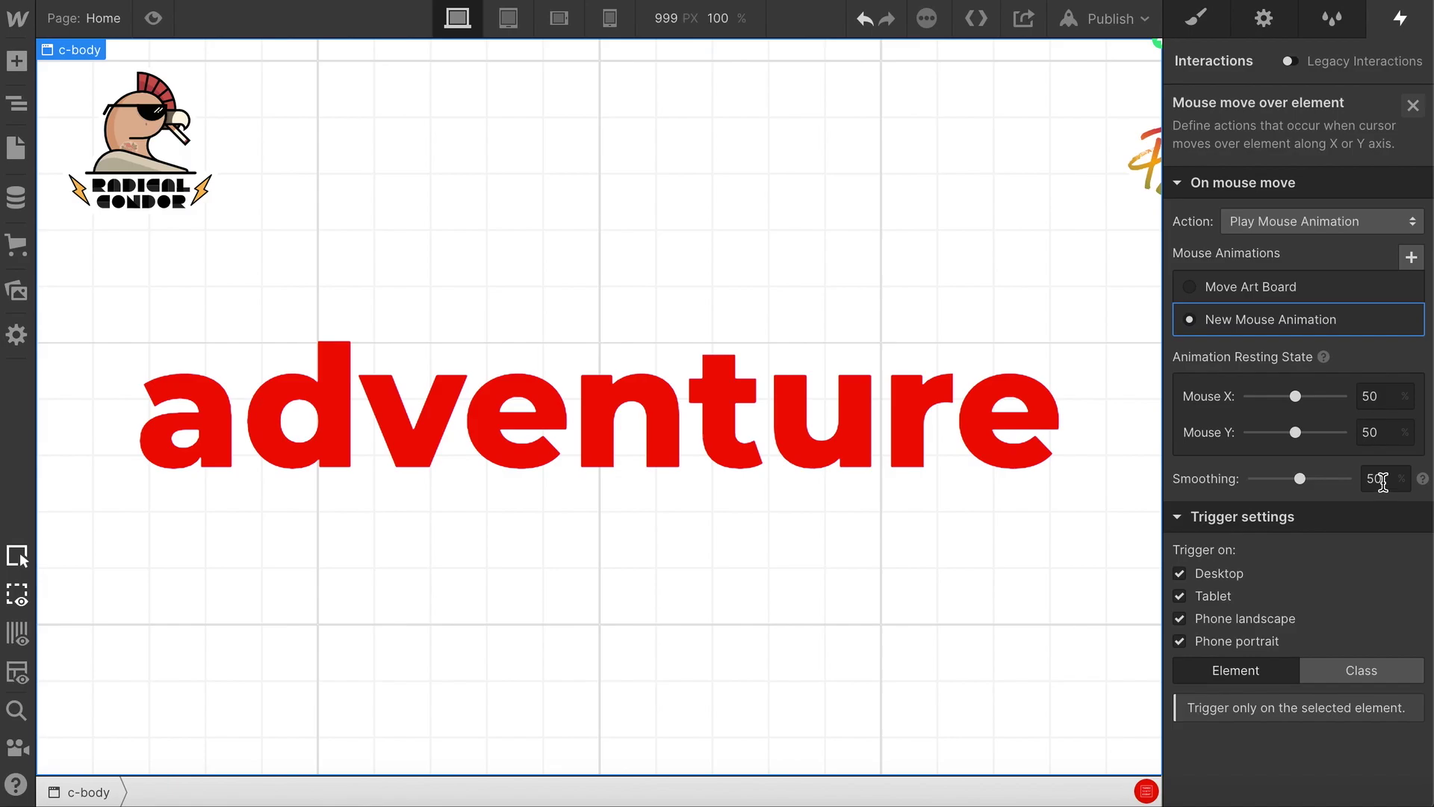
{"action": "type", "text": "80"}
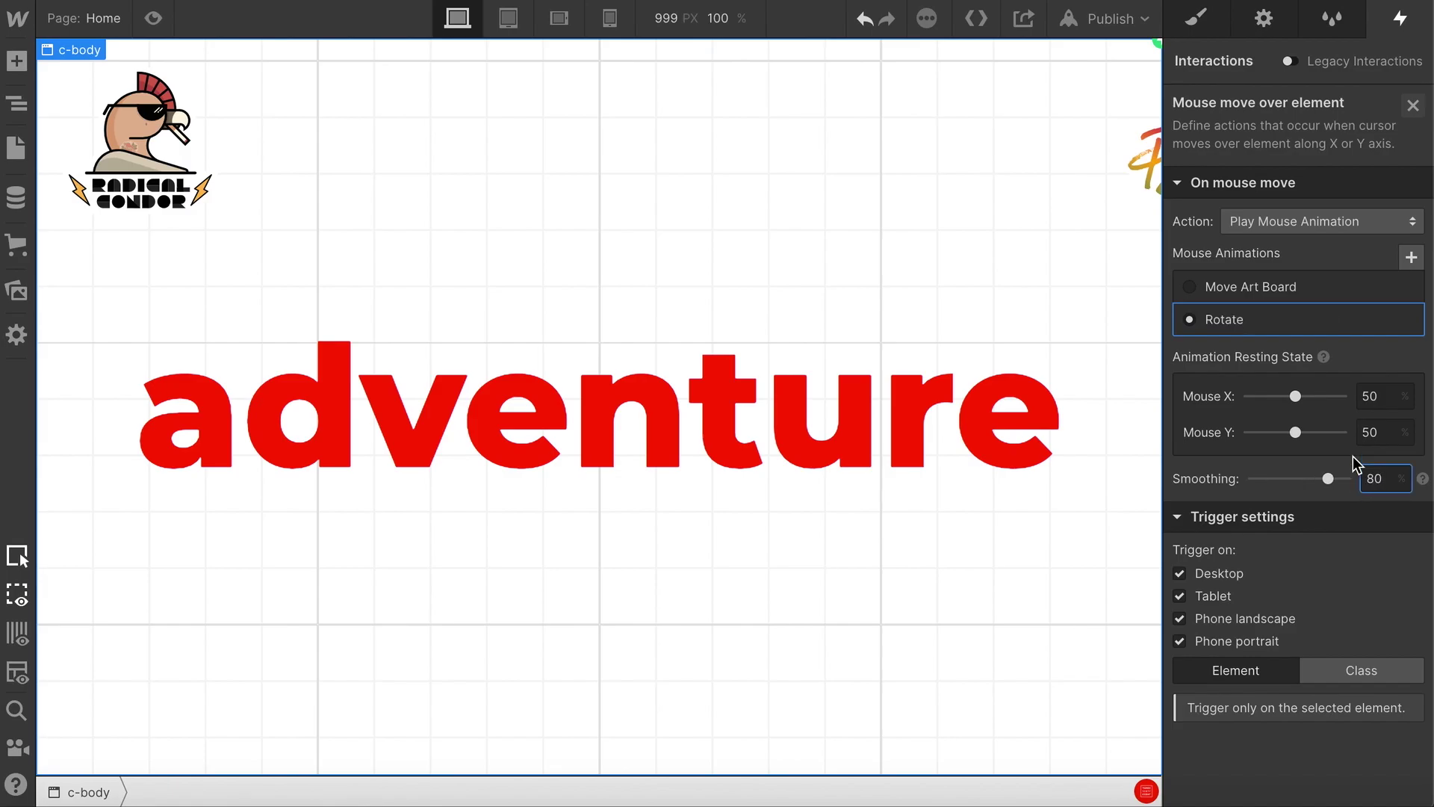
- Add Rotate transforms for the Heading in Mouse X Actions, with Z rotation of -26 degrees at 0% and 26 degrees at 100%
{"action": "left_click", "coordinate": [1228, 325]}
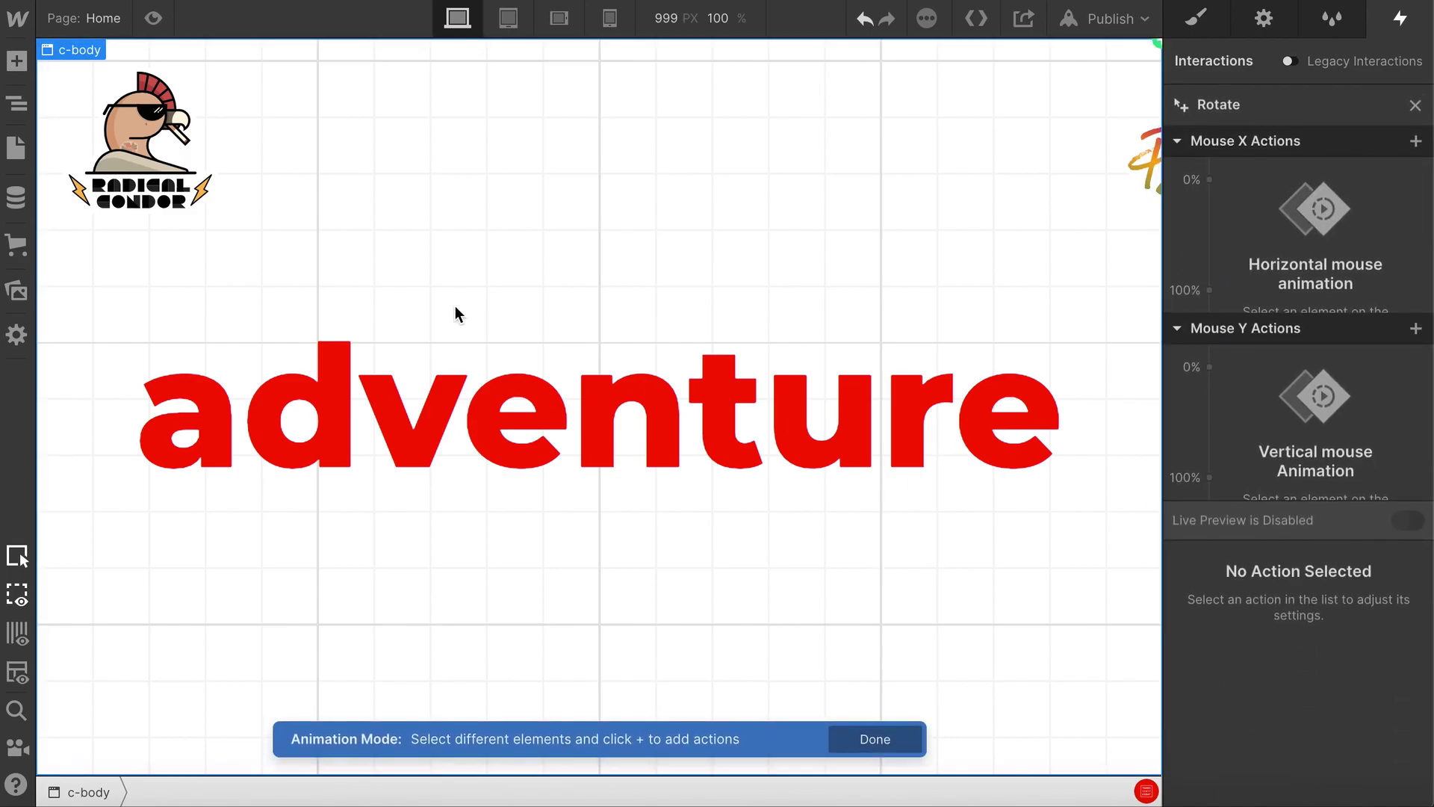
{"action": "left_click", "coordinate": [15, 108]}
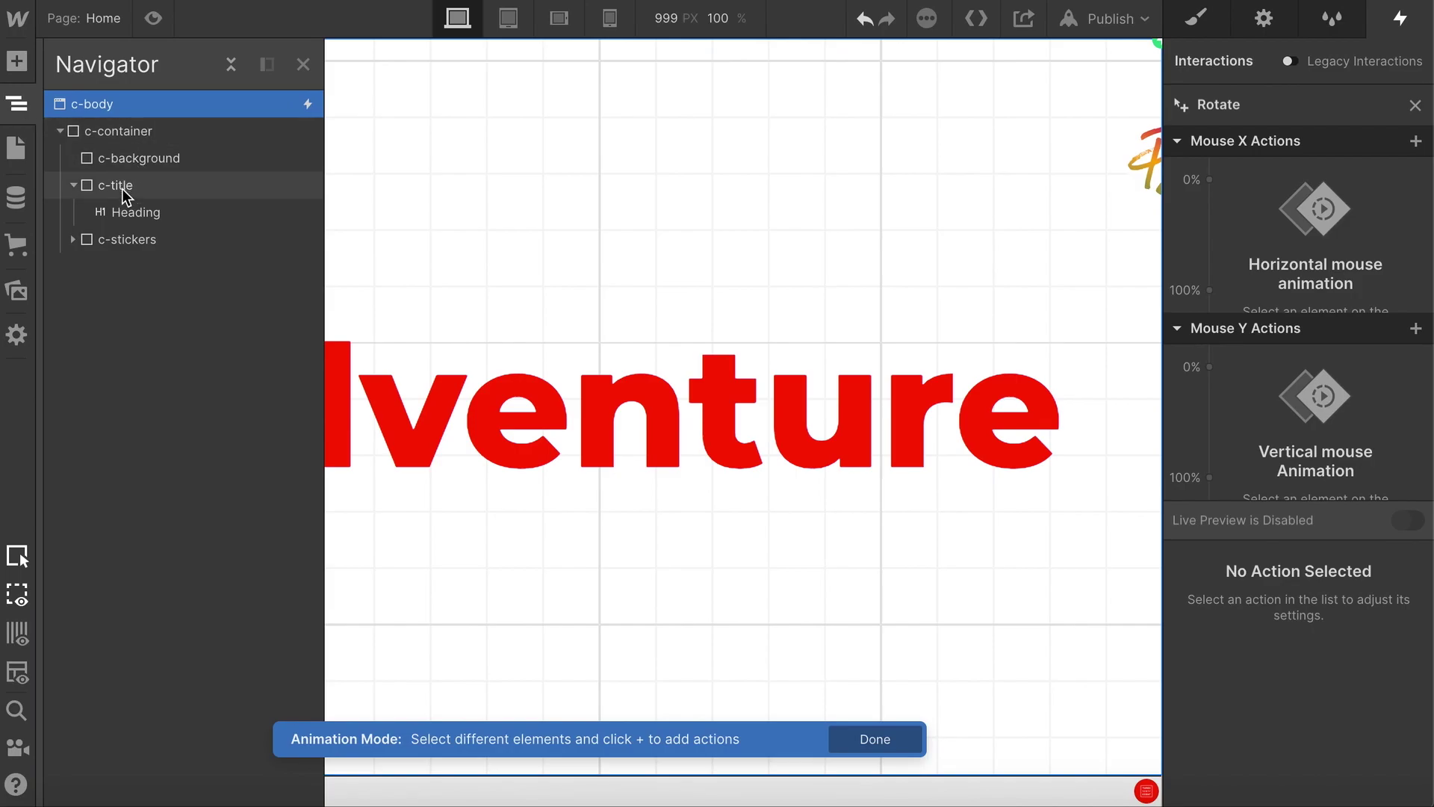
{"action": "left_click", "coordinate": [128, 212]}
{"action": "left_click", "coordinate": [1419, 143]}
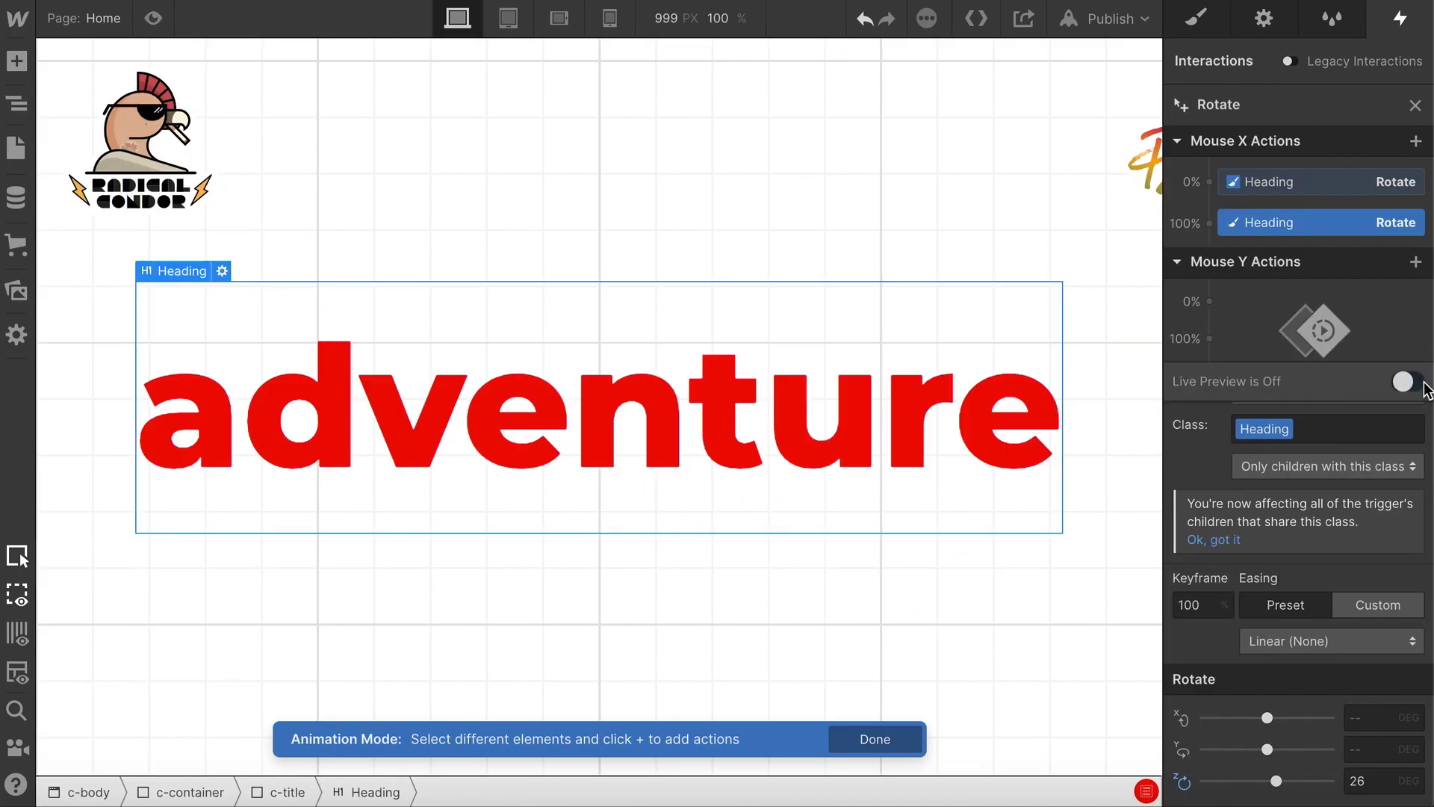
- Revise the Heading's Z rotation at the 0% keyframe and set it to 22 degrees at the 100% keyframe
{"action": "left_click", "coordinate": [1324, 189]}
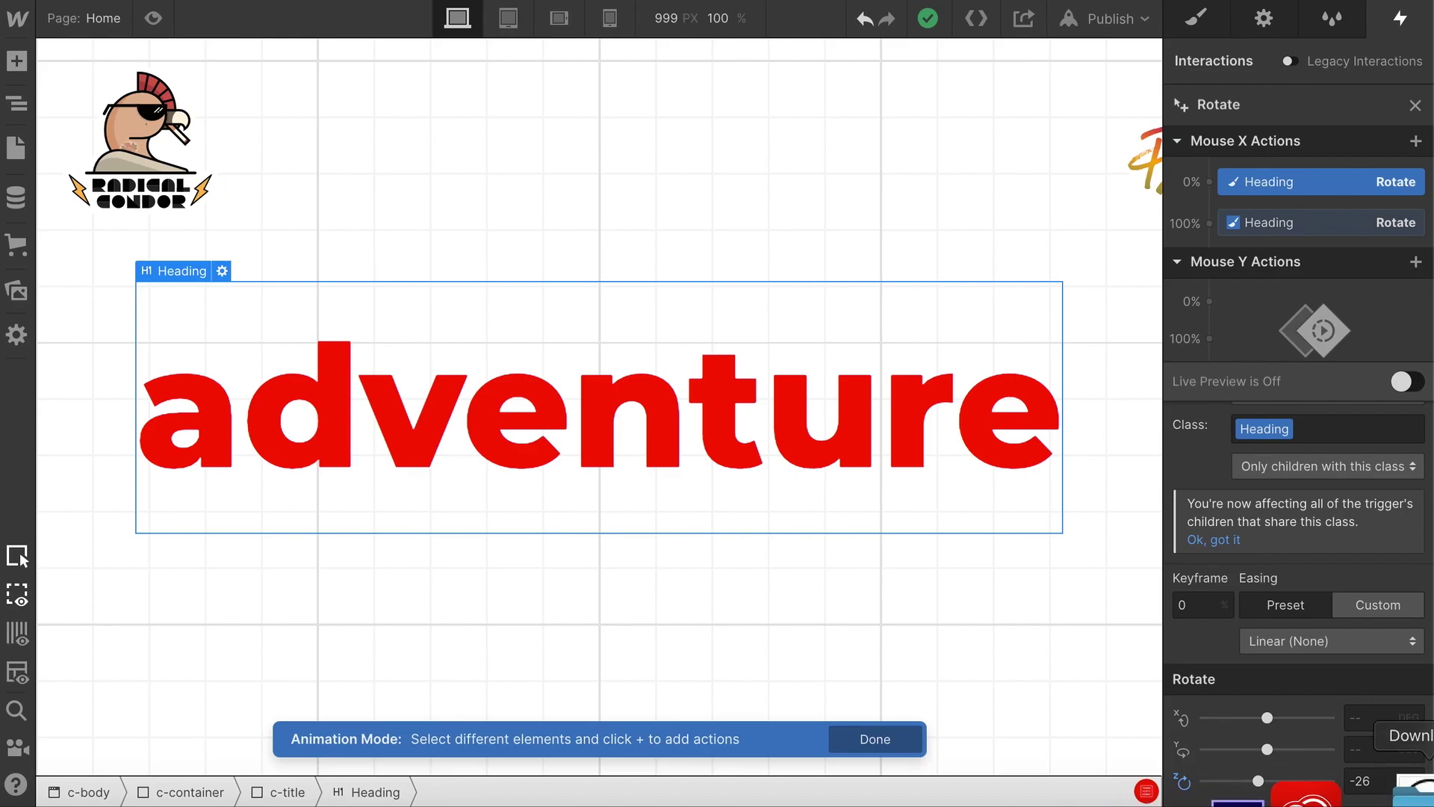
{"action": "key", "text": "Home"}
{"action": "key", "text": "Delete"}
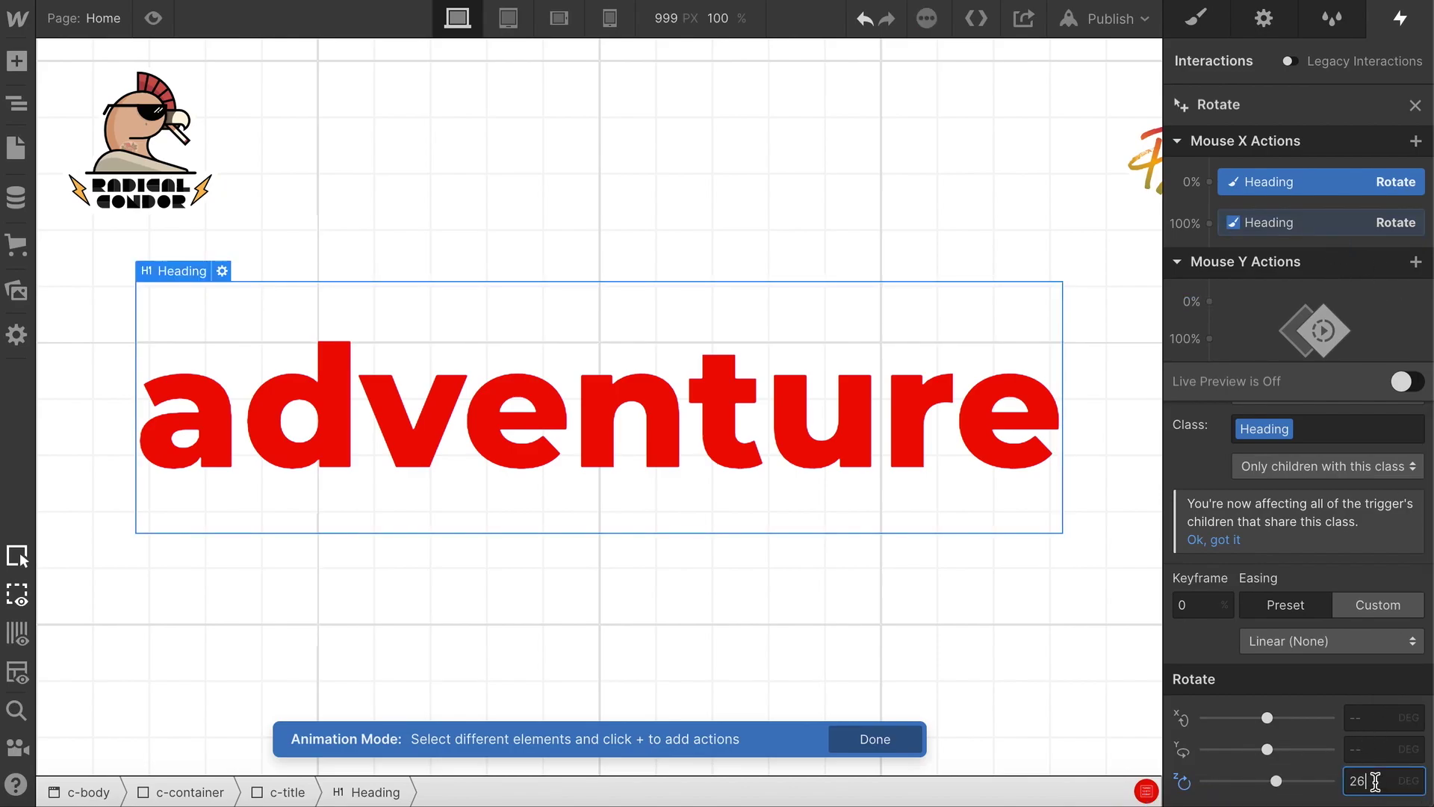
{"action": "left_click", "coordinate": [1314, 223]}
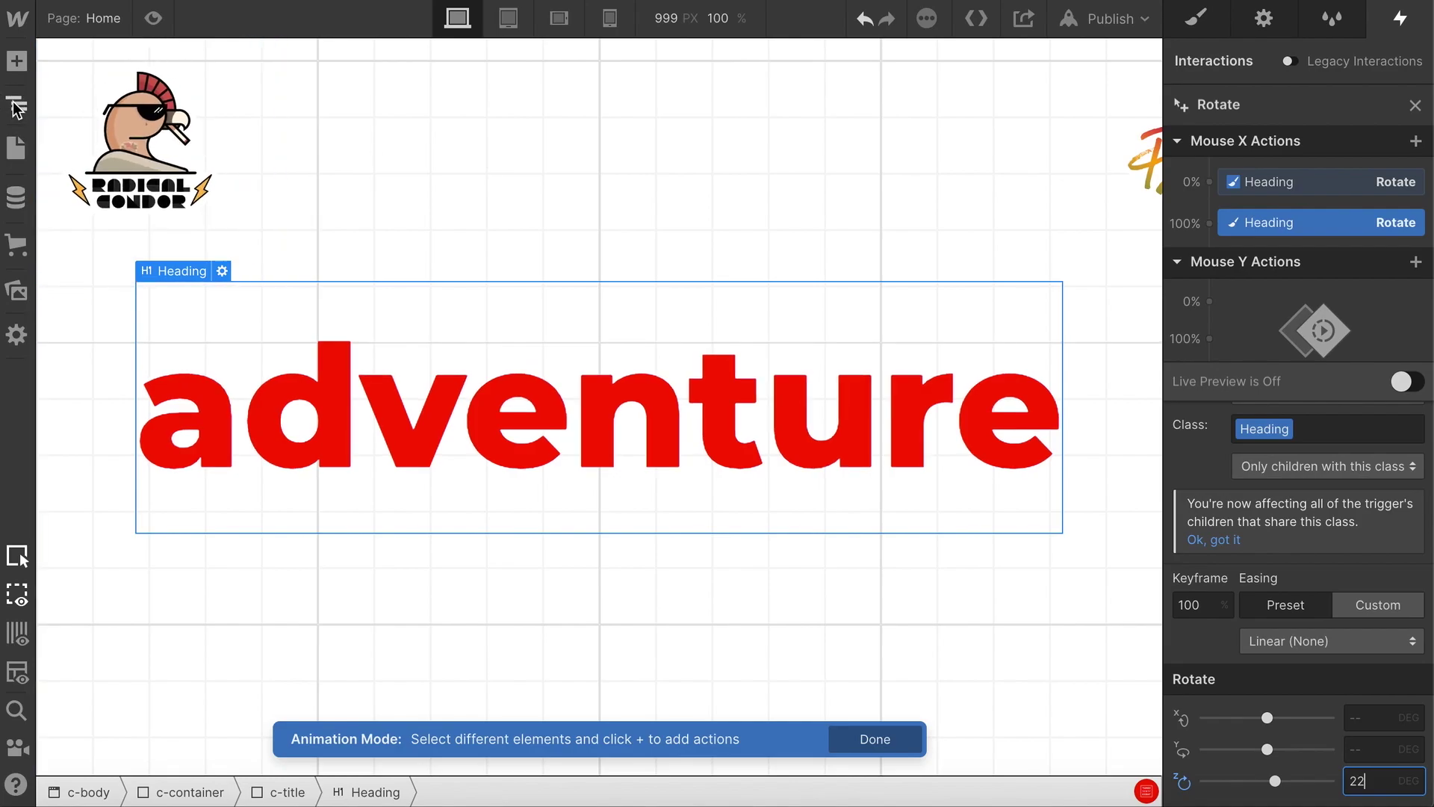
- Add Rotate transforms for c-background in Mouse X Actions, with Z rotation of -5 degrees at 0% and 5 degrees at 100%
{"action": "left_click", "coordinate": [16, 106]}
{"action": "left_click", "coordinate": [128, 157]}
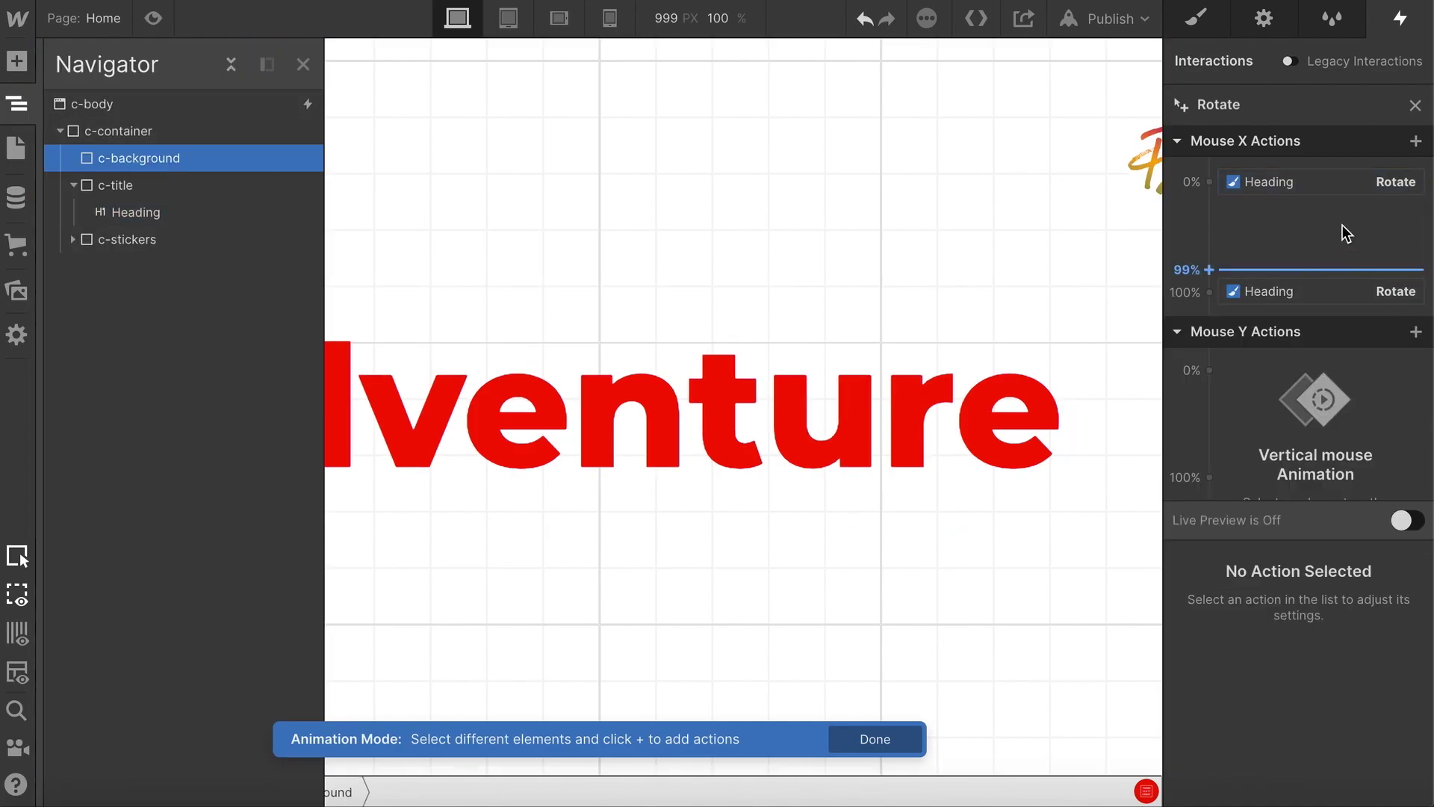
{"action": "left_click", "coordinate": [1208, 181]}
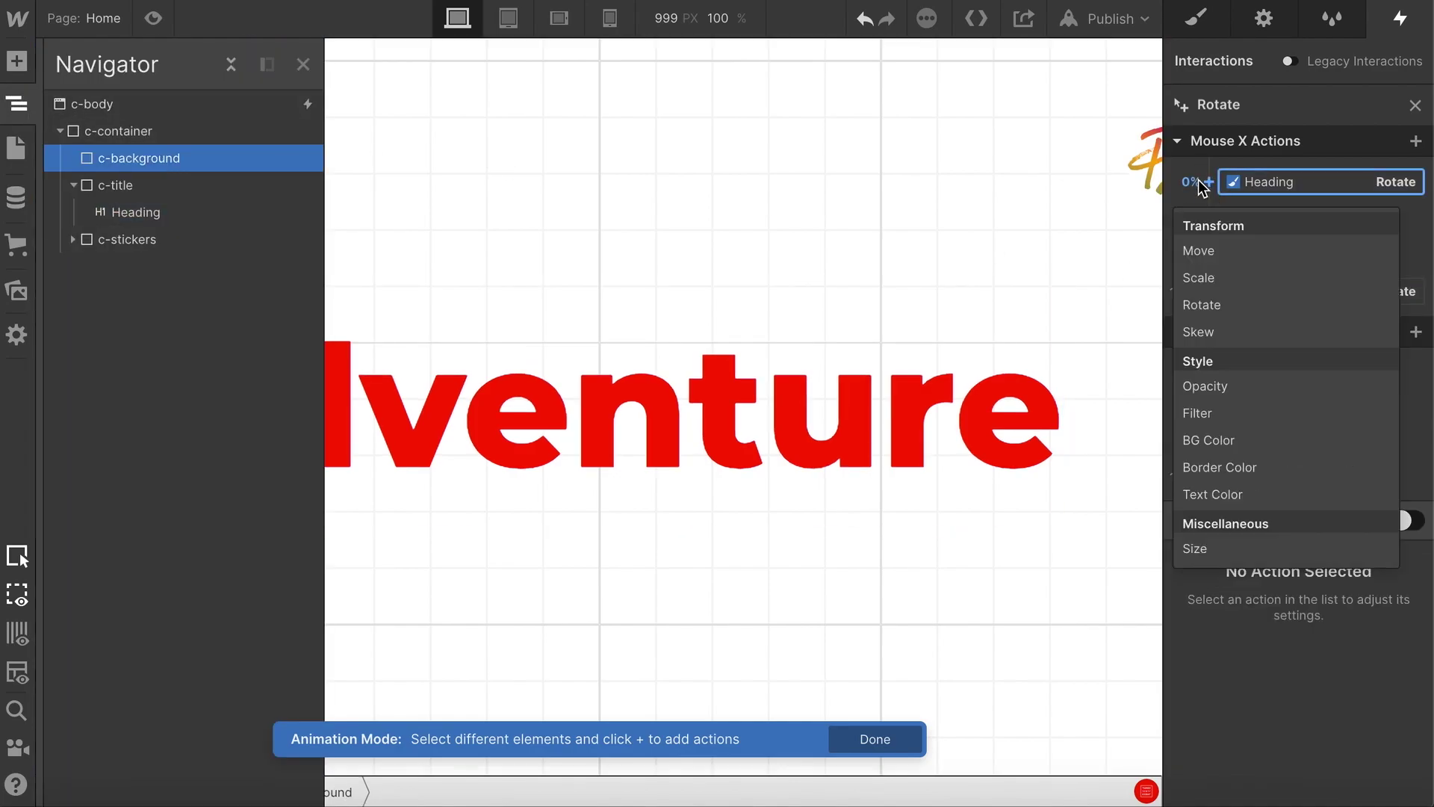
{"action": "left_click", "coordinate": [1221, 303]}
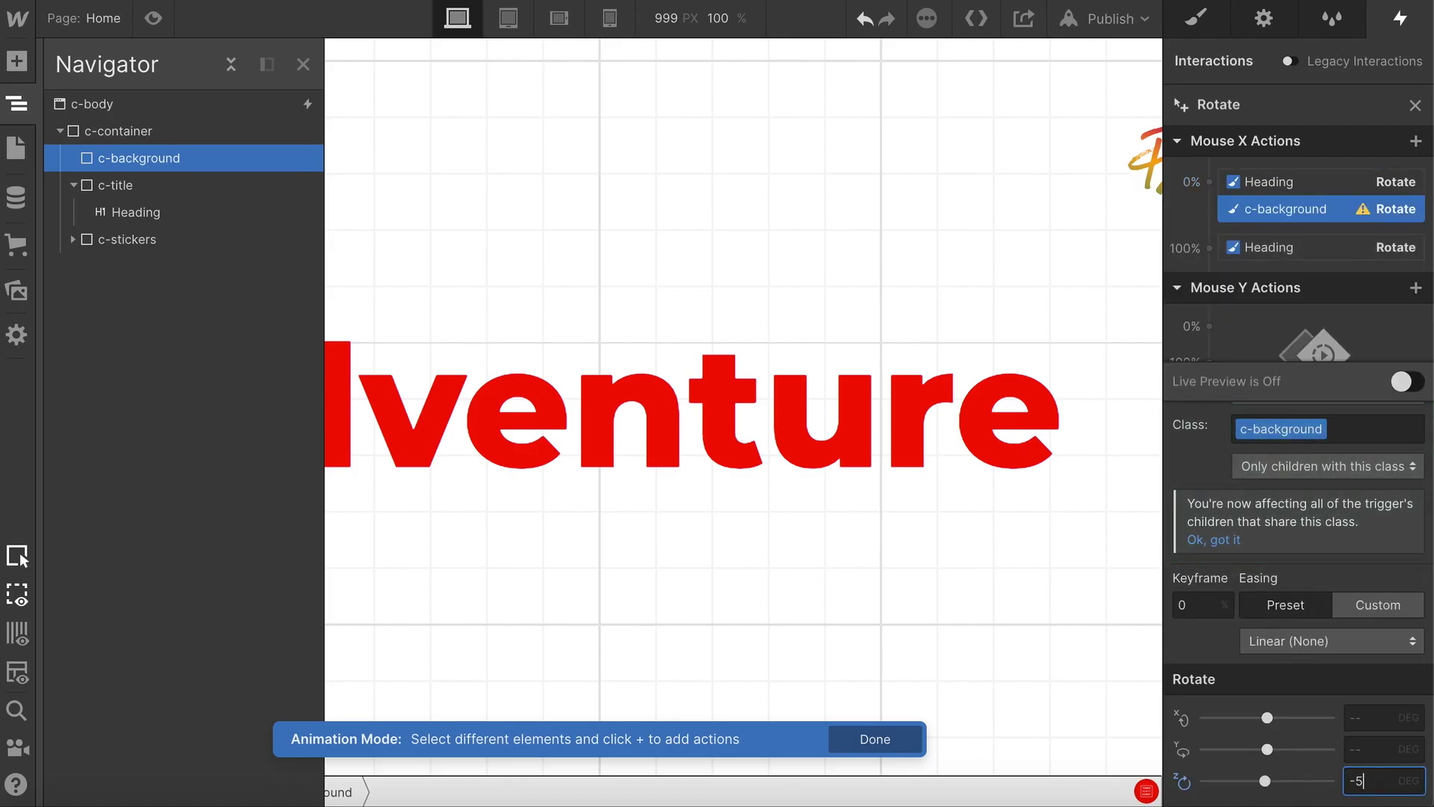
{"action": "left_click", "coordinate": [1205, 249]}
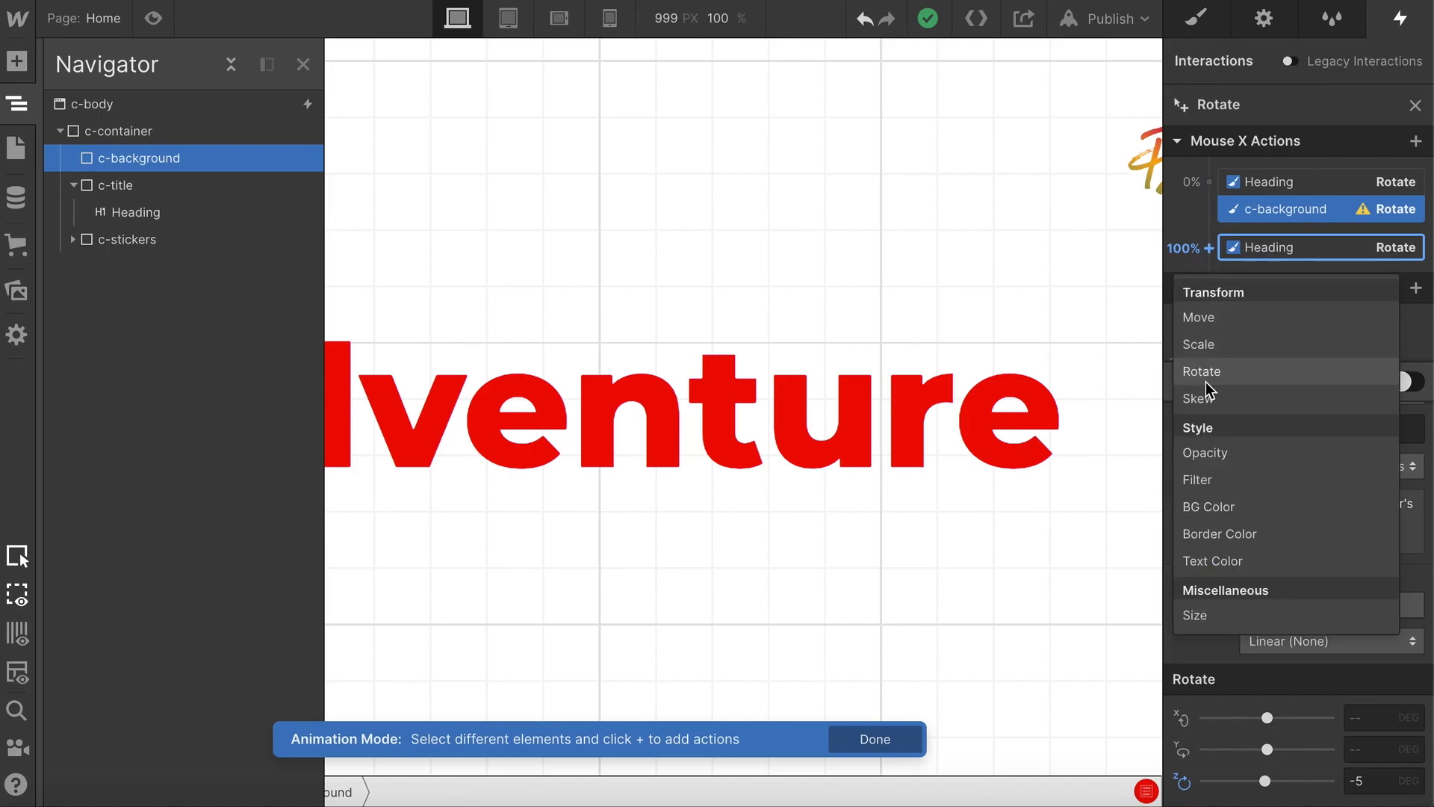
{"action": "left_click", "coordinate": [1227, 373]}
{"action": "left_click", "coordinate": [1368, 781]}
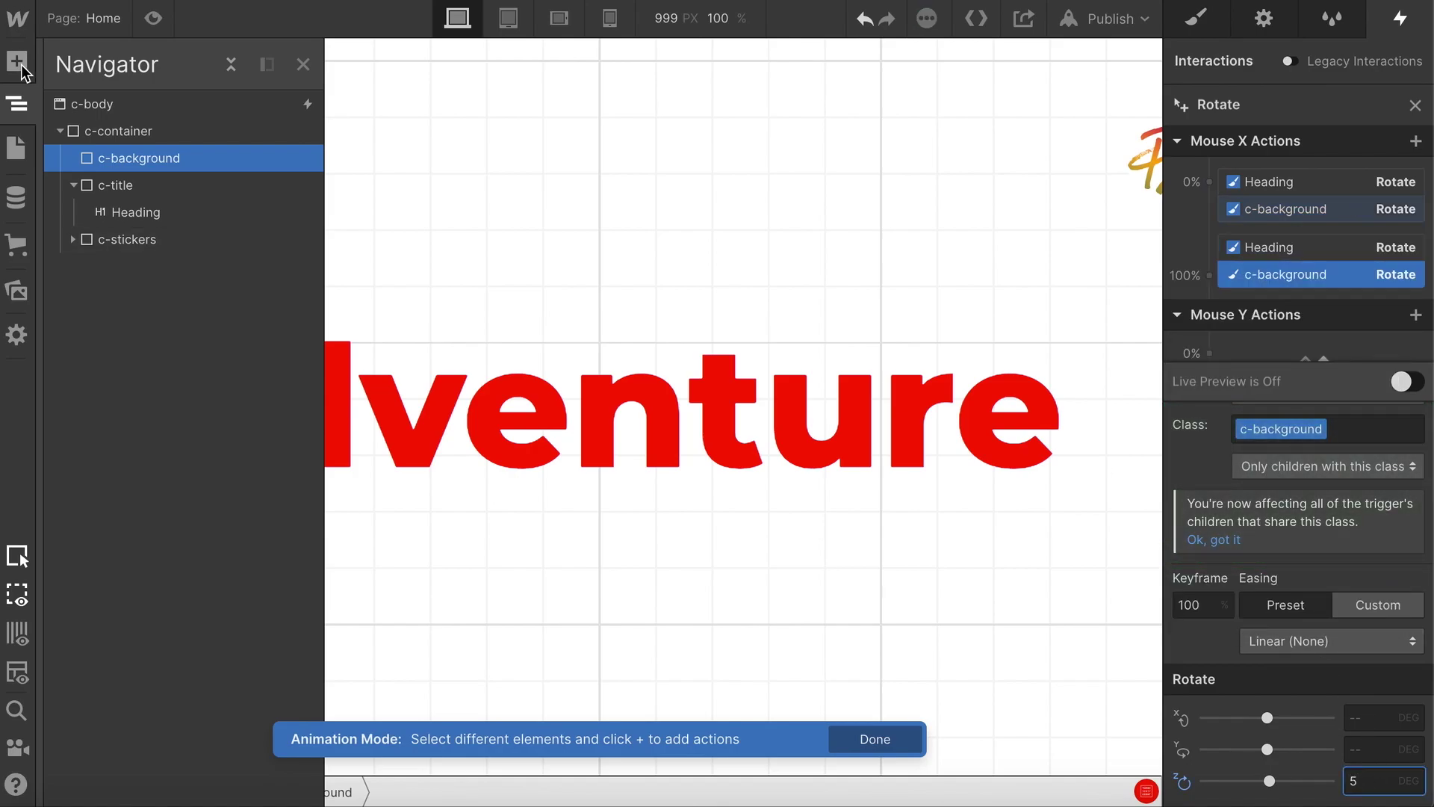
- Add Rotate transforms for c-stickers in Mouse X Actions, with Z rotation of -5 degrees at 0% and 5 degrees at 100%
{"action": "left_click", "coordinate": [128, 240]}
{"action": "left_click", "coordinate": [1193, 181]}
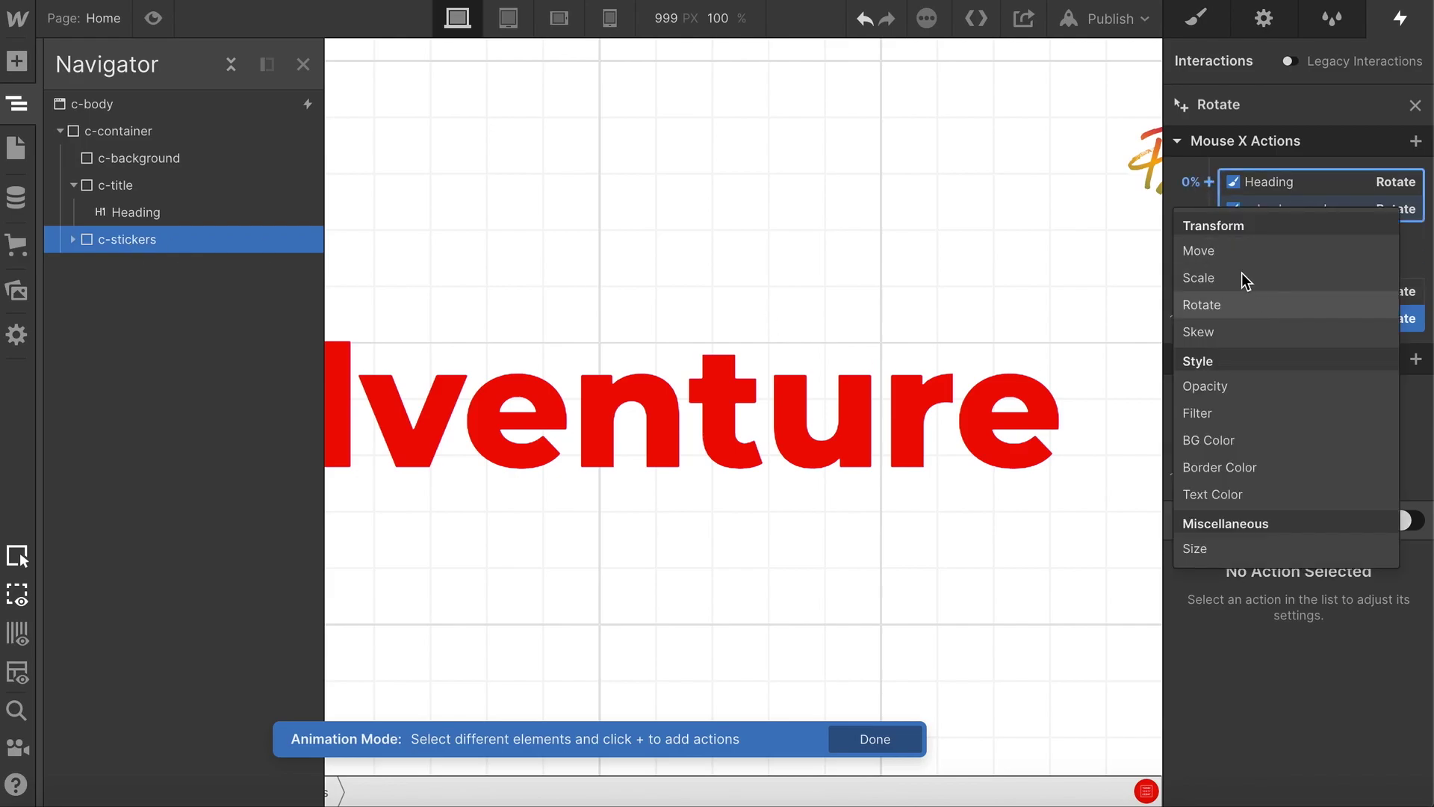
{"action": "left_click", "coordinate": [1226, 306]}
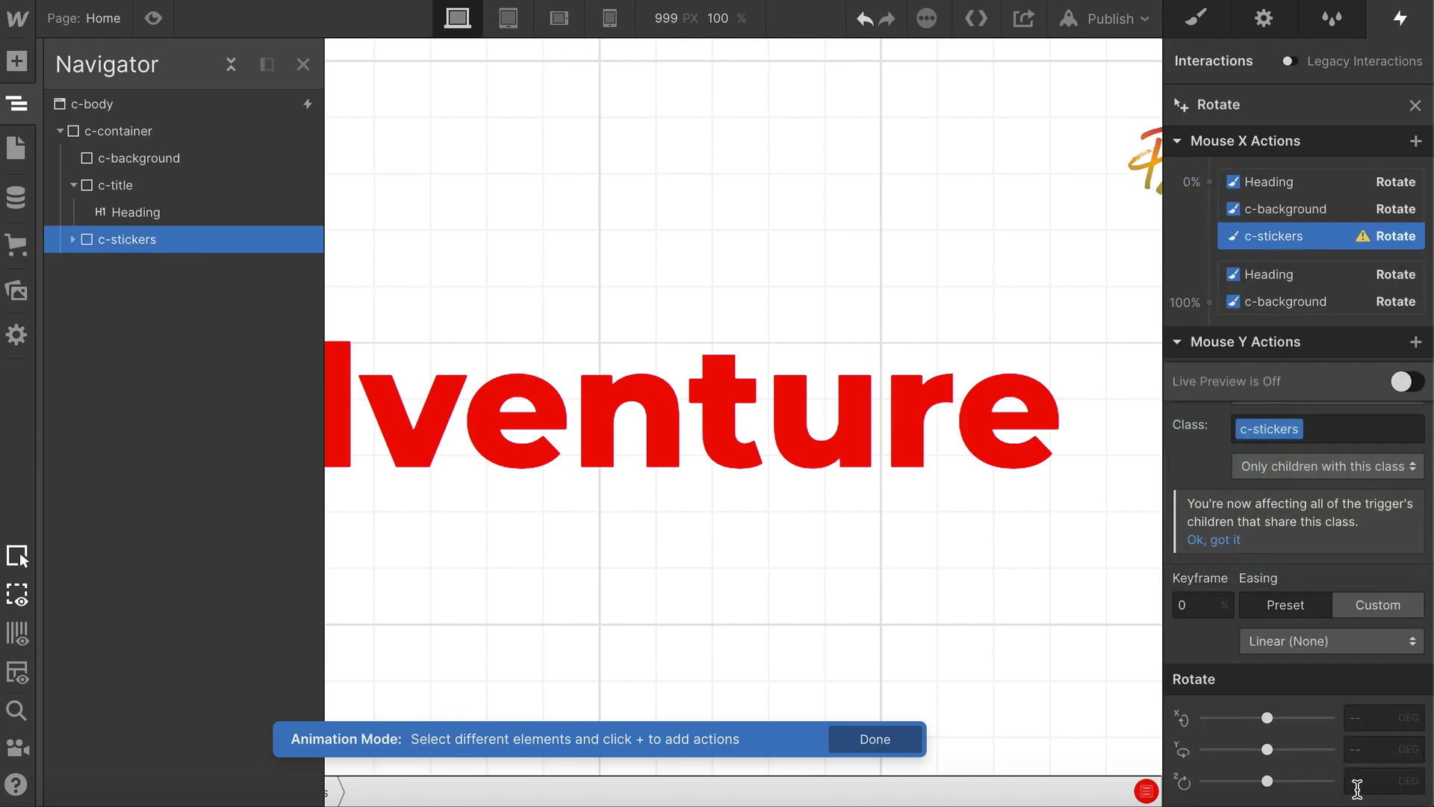
{"action": "left_click", "coordinate": [1209, 301]}
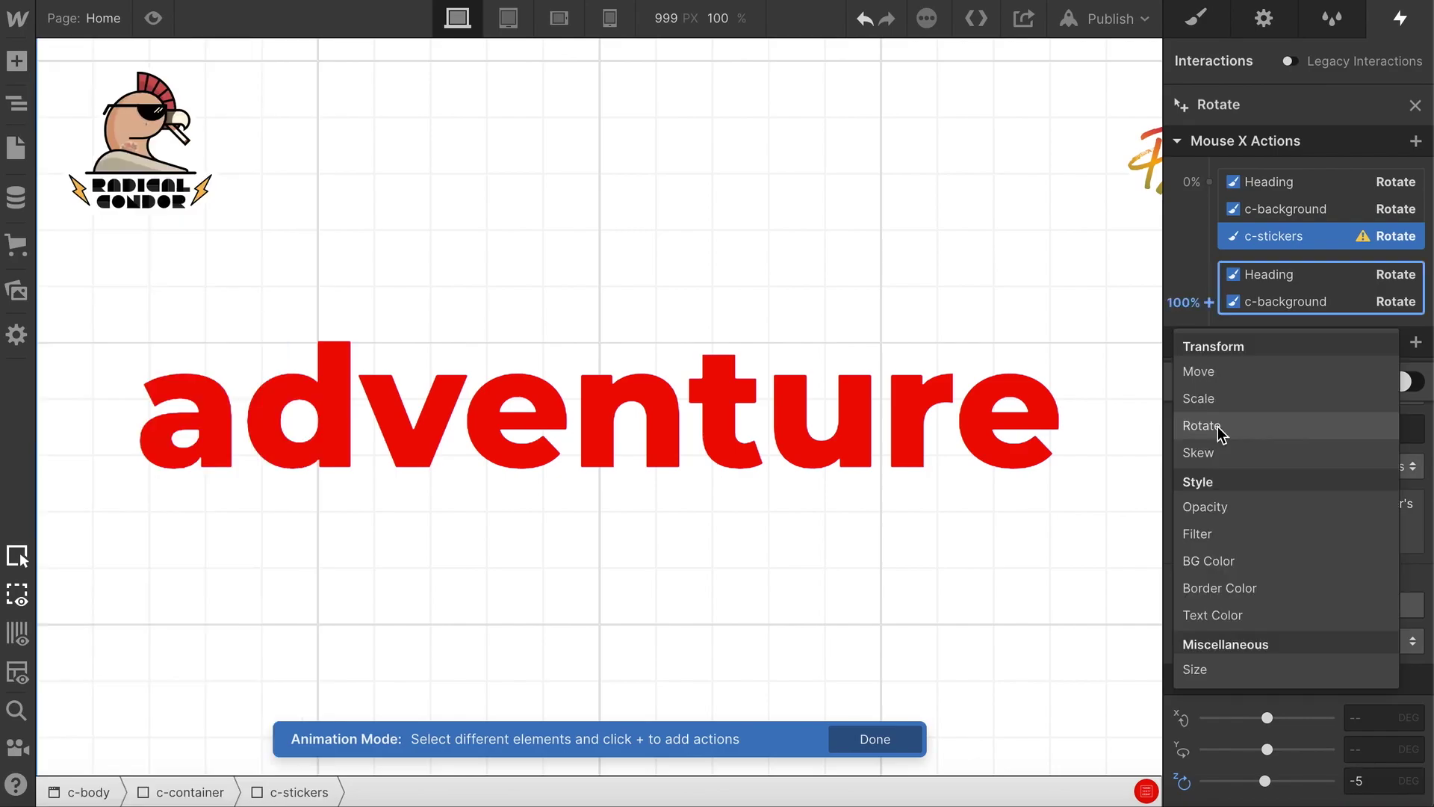
{"action": "left_click", "coordinate": [1217, 424]}
{"action": "left_click", "coordinate": [1363, 782]}
{"action": "type", "text": "5"}
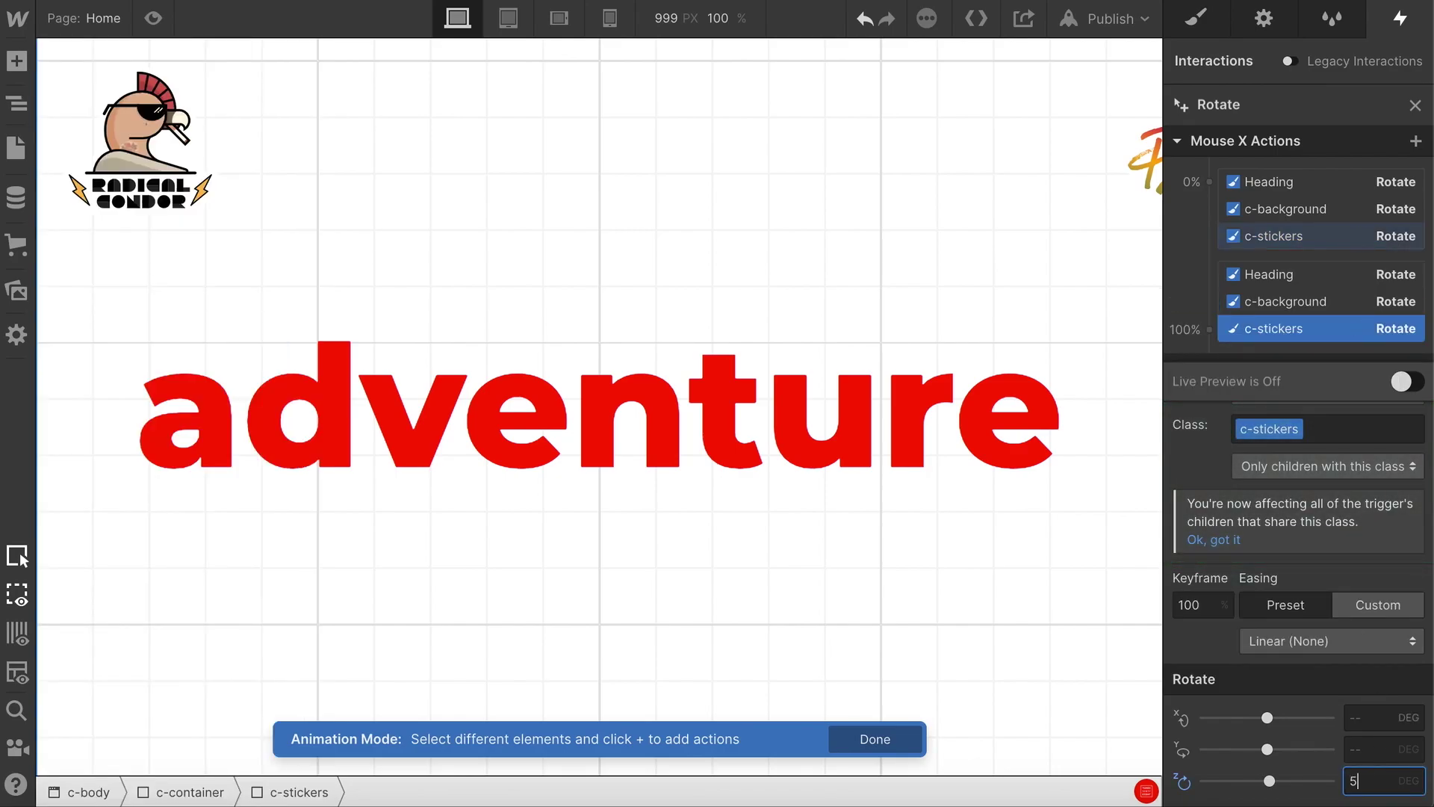
- Preview the Rotate animation live on the canvas, and close it together with its trigger settings
{"action": "left_click", "coordinate": [1404, 381]}
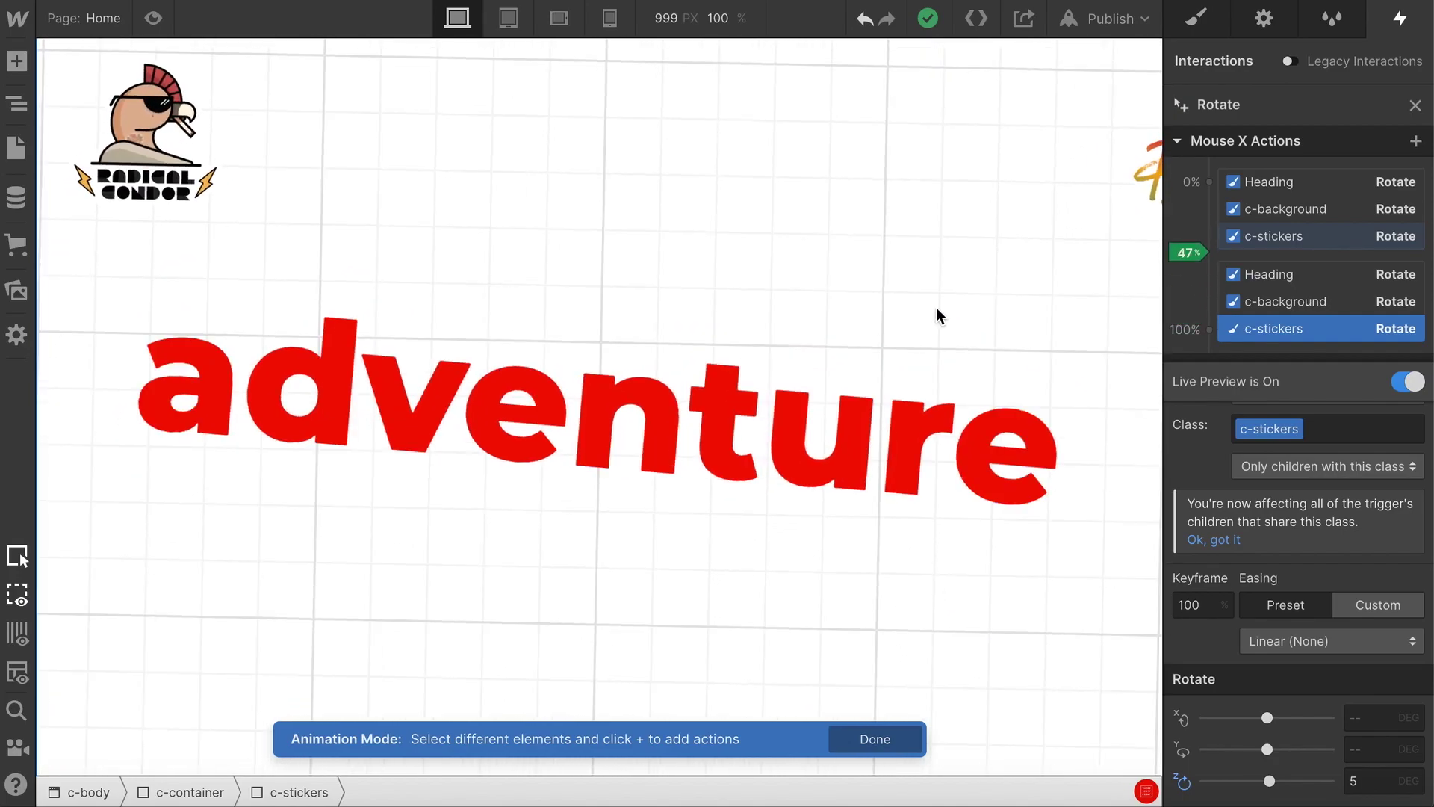
{"action": "left_click", "coordinate": [1415, 104]}
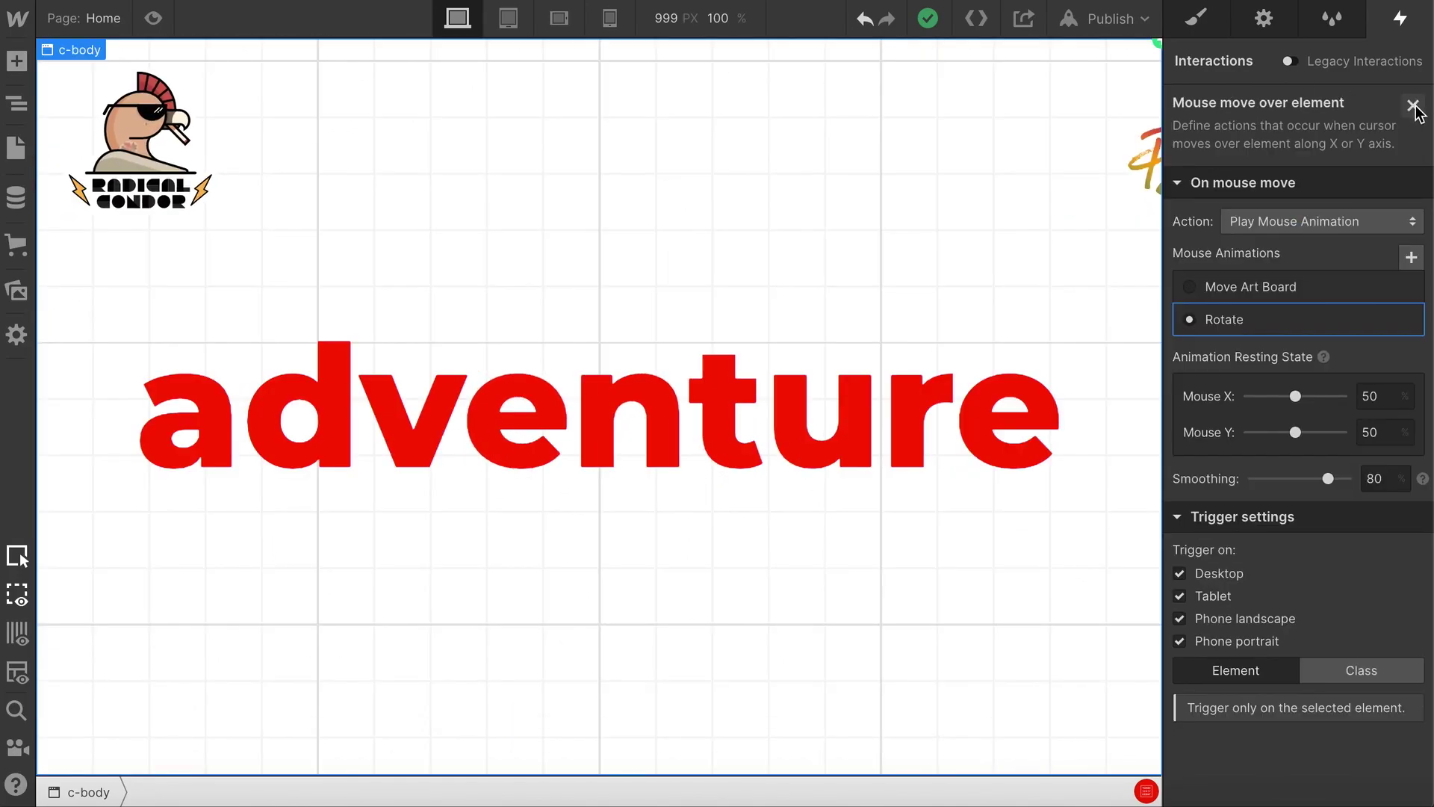
{"action": "left_click", "coordinate": [1414, 106]}
- Preview the whole page to check how the panning and rotation respond together to mouse movement, and return to editing
{"action": "left_click", "coordinate": [153, 18]}
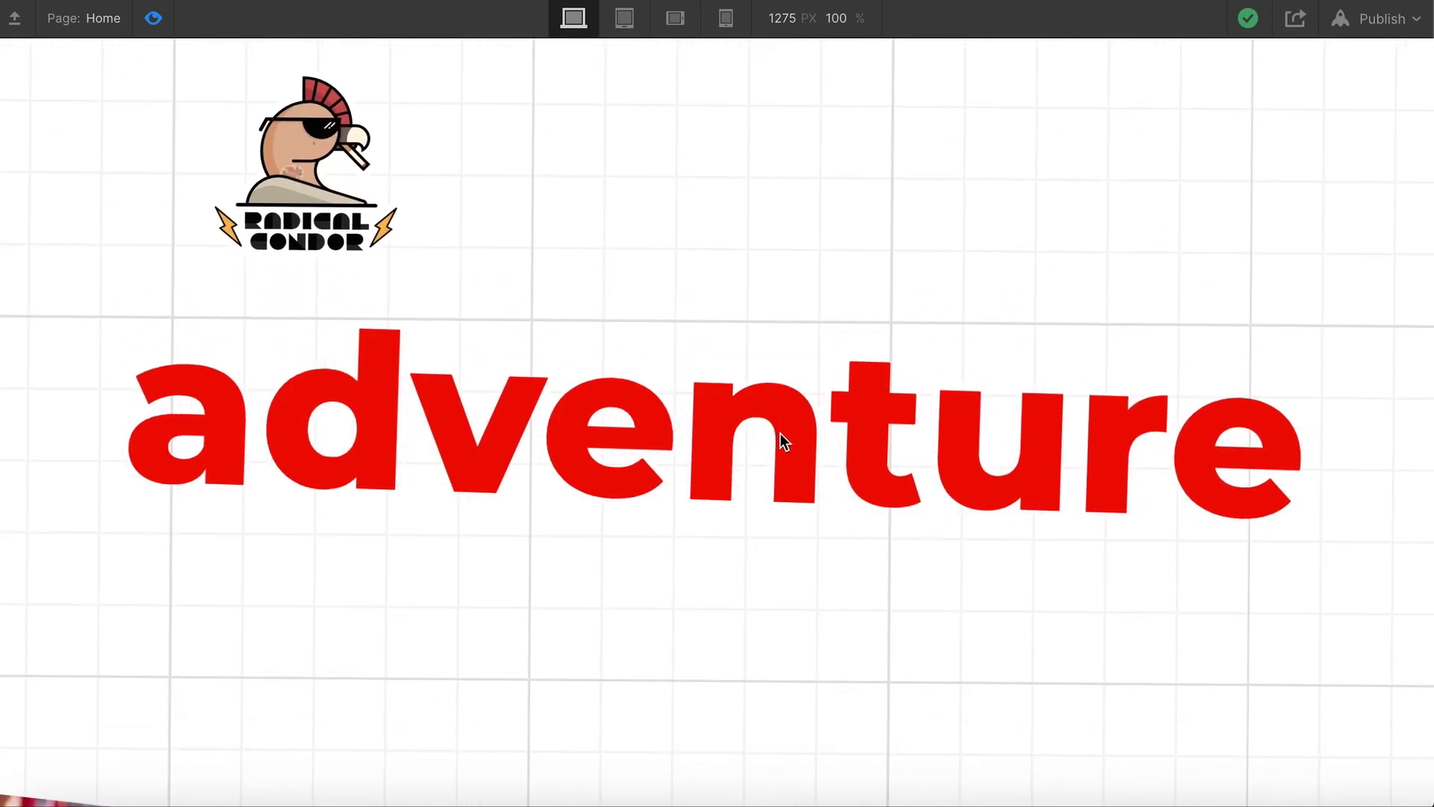
{"action": "scroll", "coordinate": [772, 589], "scroll_direction": "down", "scroll_amount": 3}
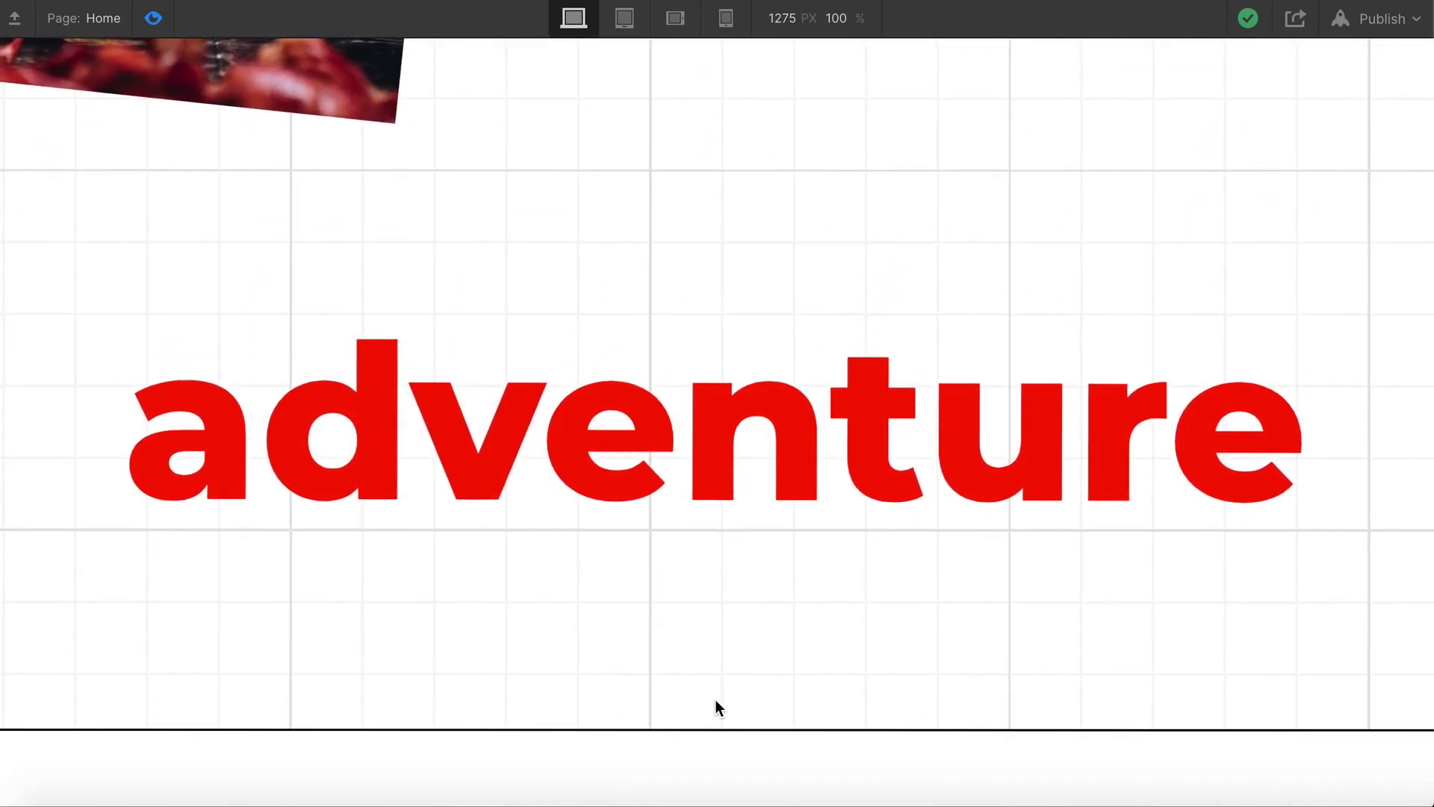
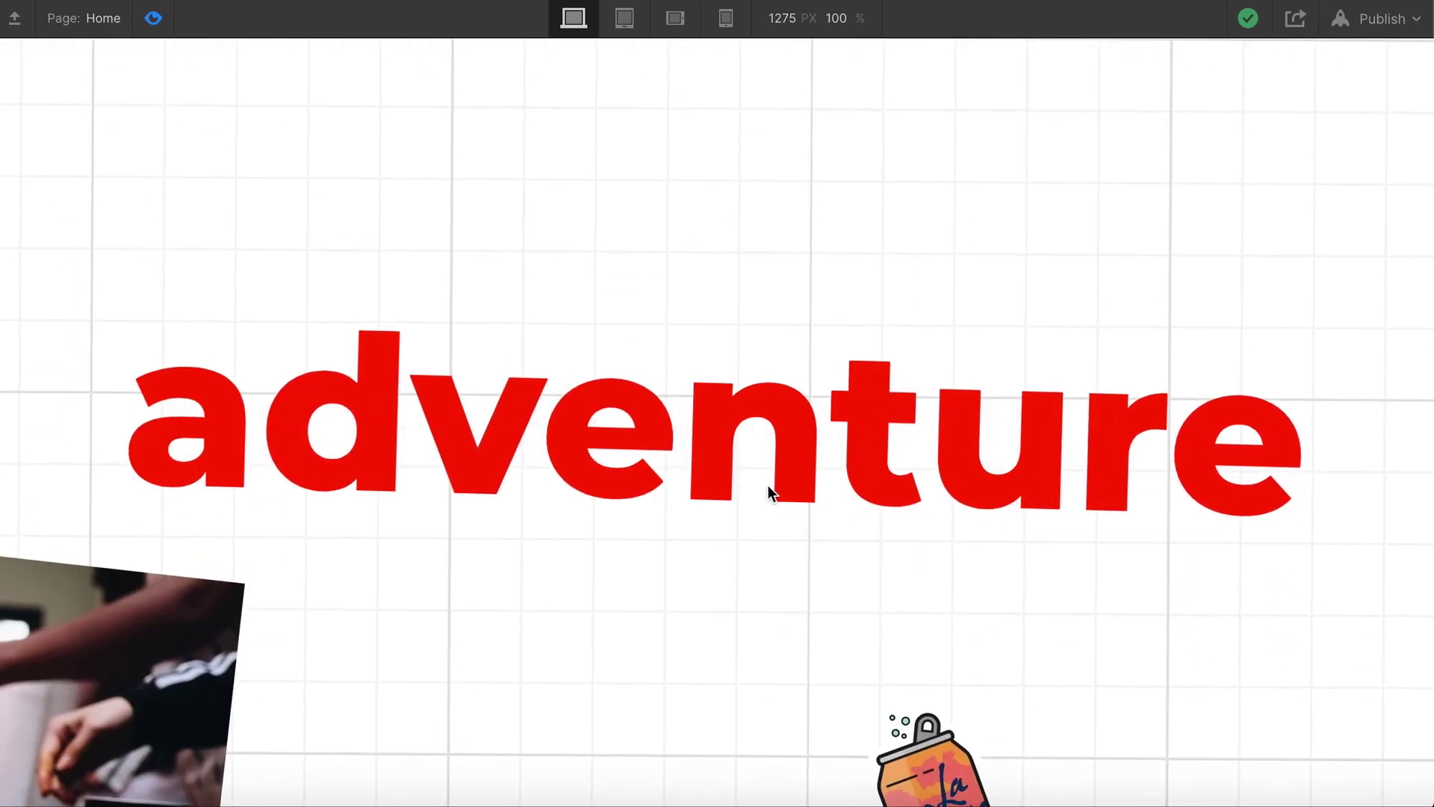
{"action": "left_click", "coordinate": [153, 18]}
- Add a Div Block directly inside c-body, above the collapsed c-container
{"action": "left_click", "coordinate": [15, 106]}
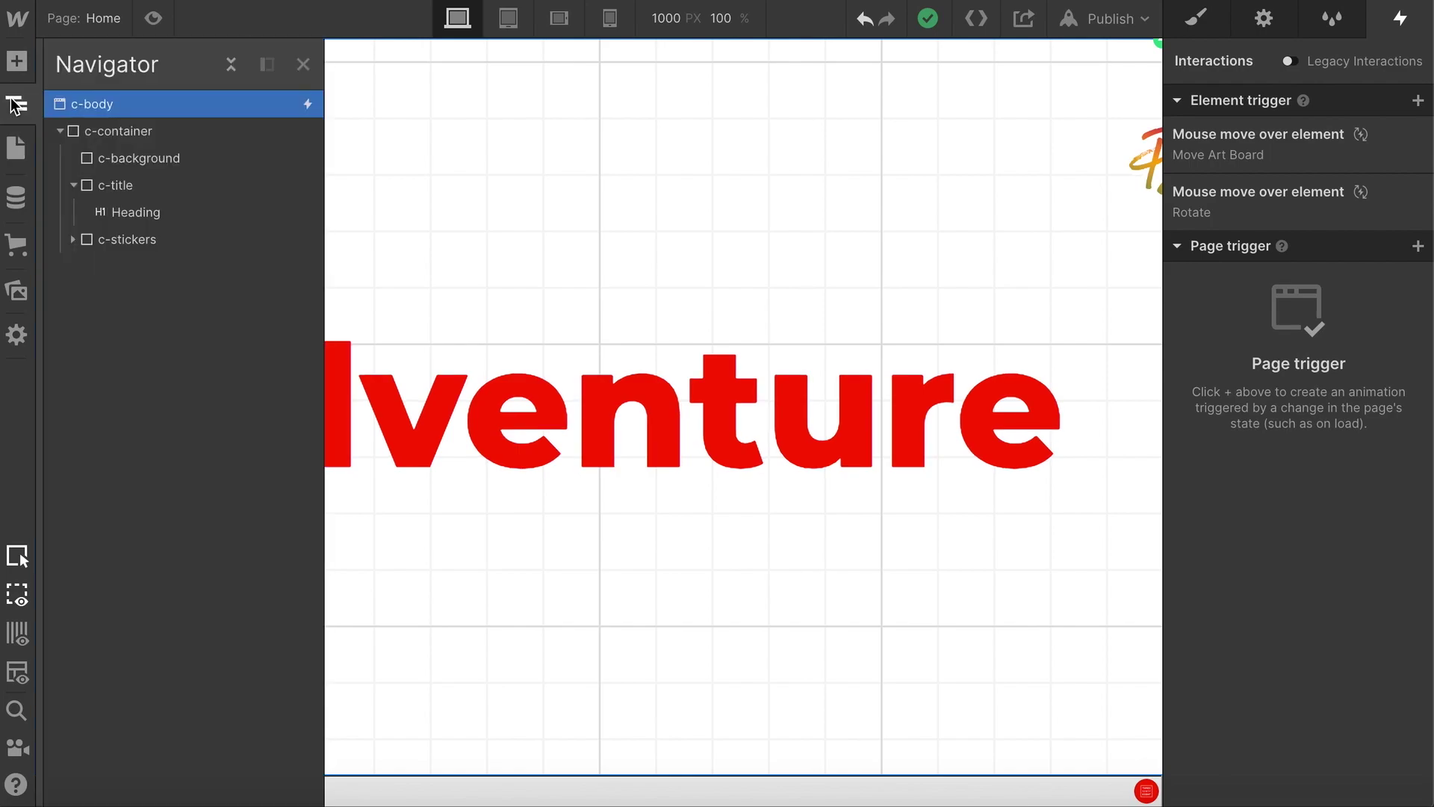
{"action": "left_click", "coordinate": [58, 131]}
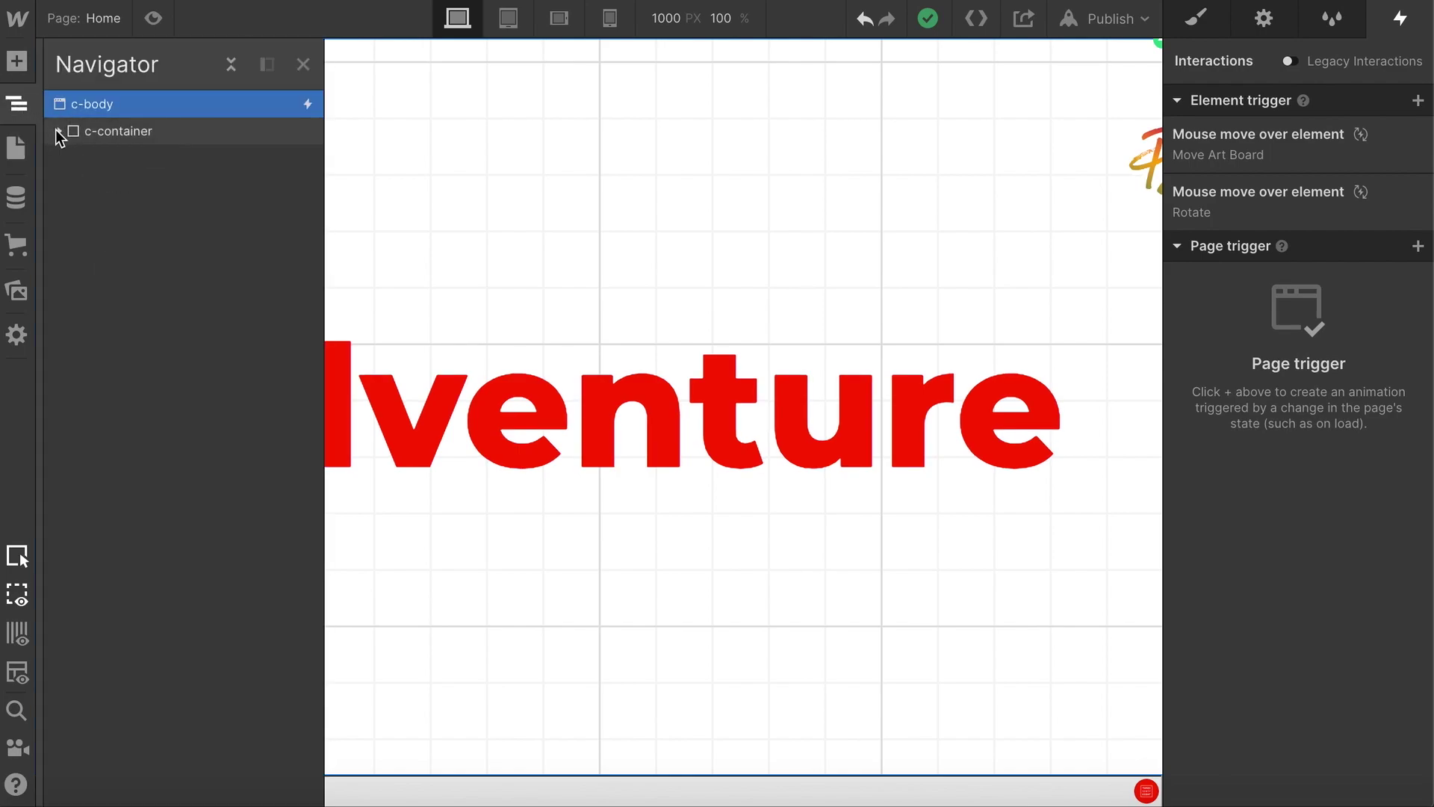
{"action": "left_click", "coordinate": [16, 62]}
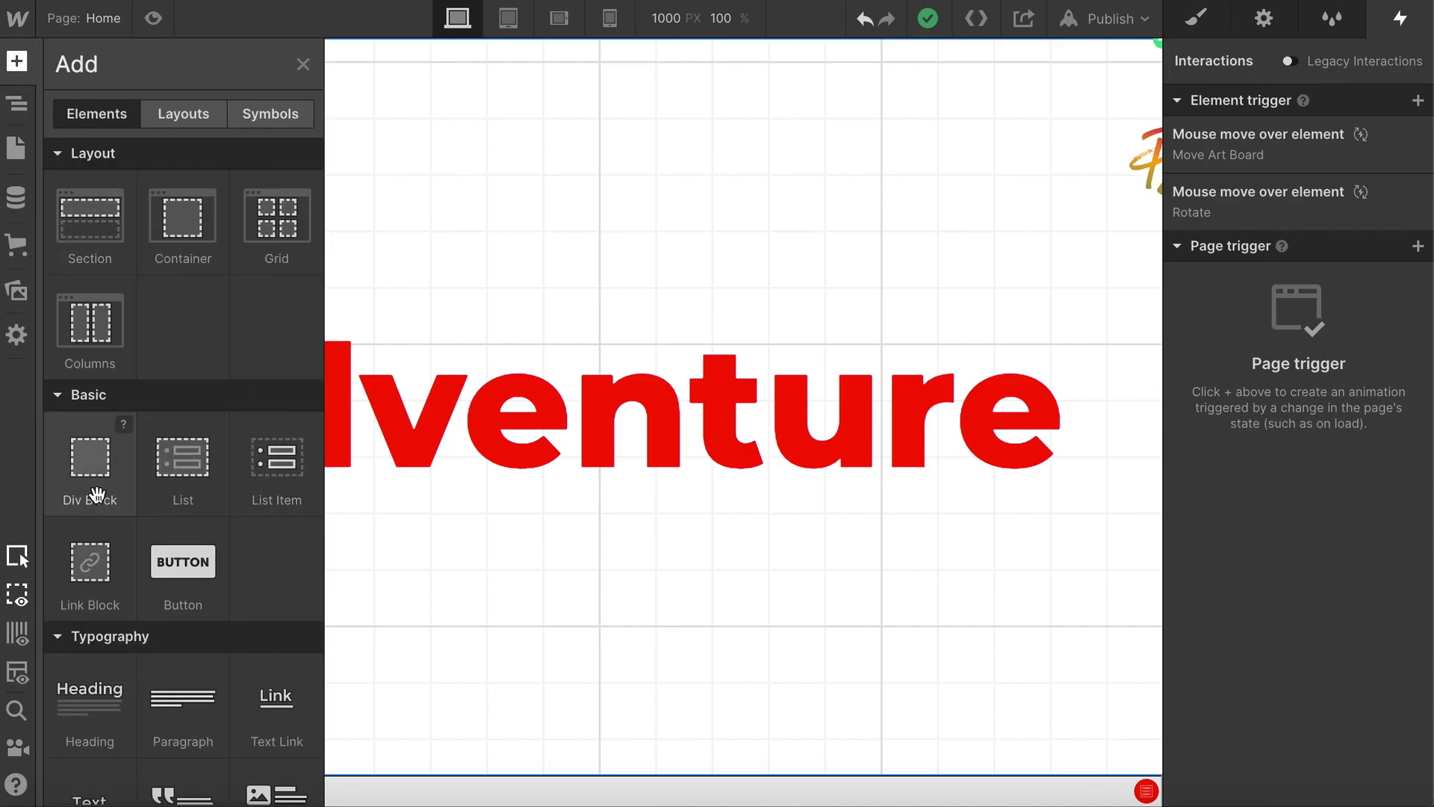
{"action": "left_click_drag", "start_coordinate": [97, 493], "coordinate": [155, 134]}
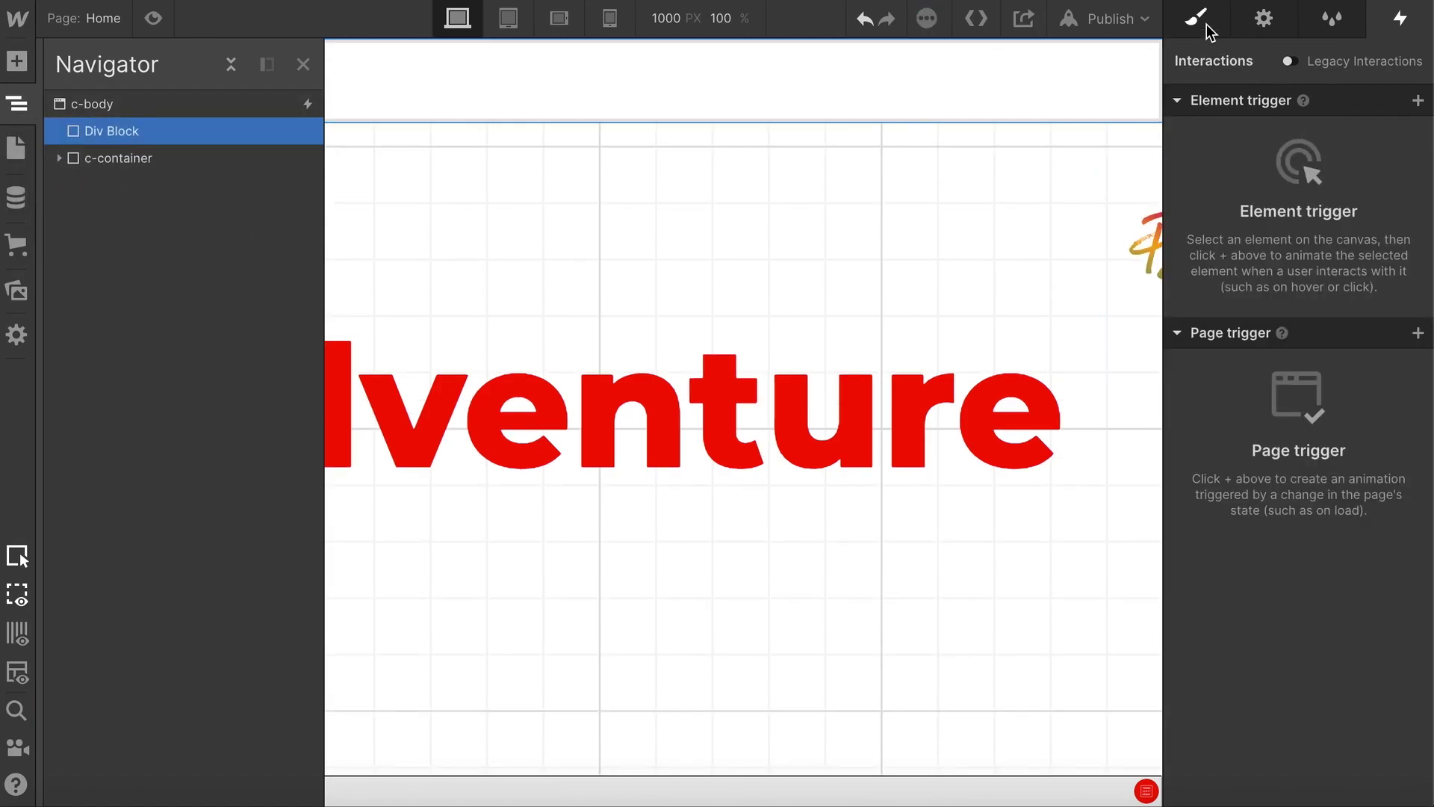
- Give the new Div Block the class c-dashboard
{"action": "left_click", "coordinate": [1205, 22]}
{"action": "left_click", "coordinate": [1236, 112]}
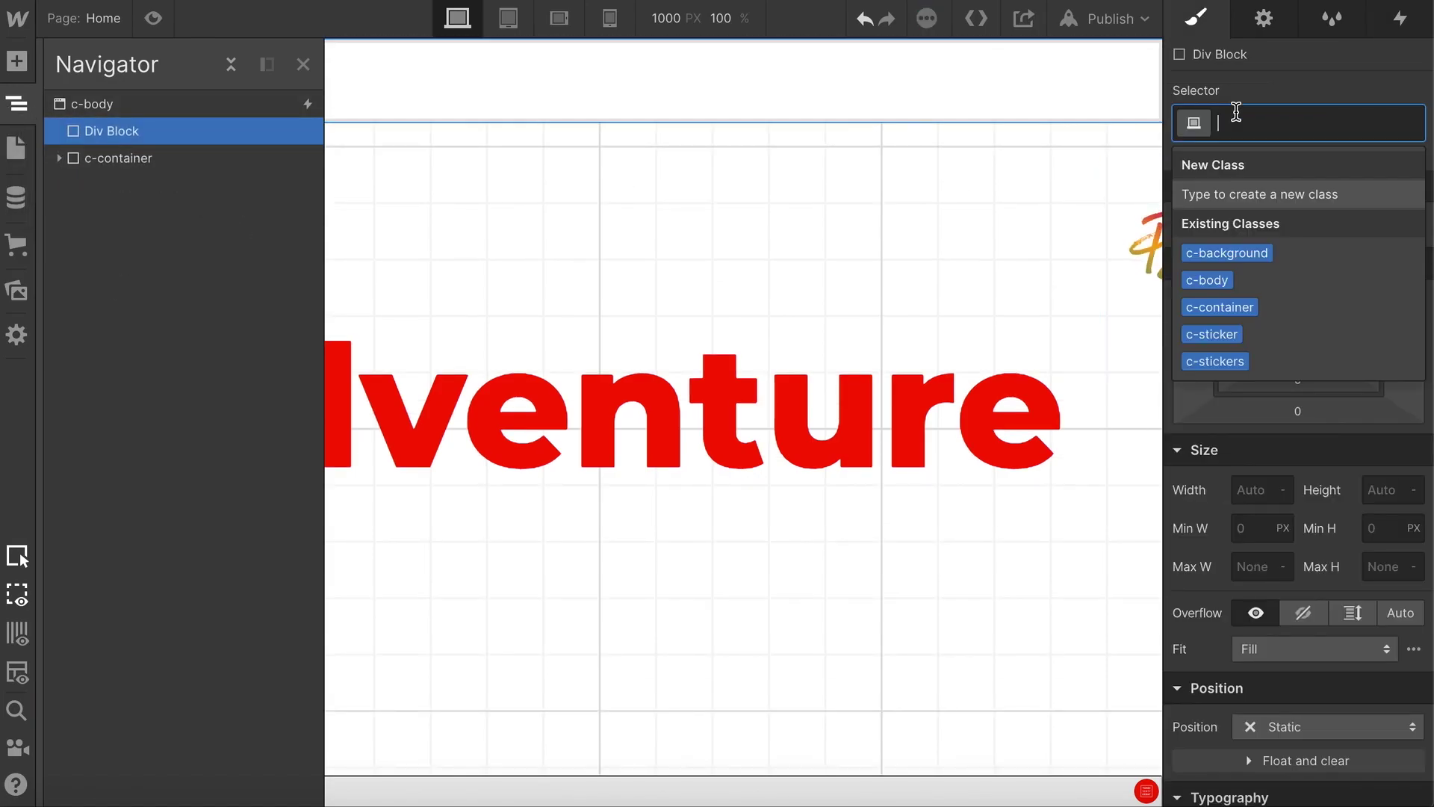
{"action": "type", "text": "c-dashbaord"}
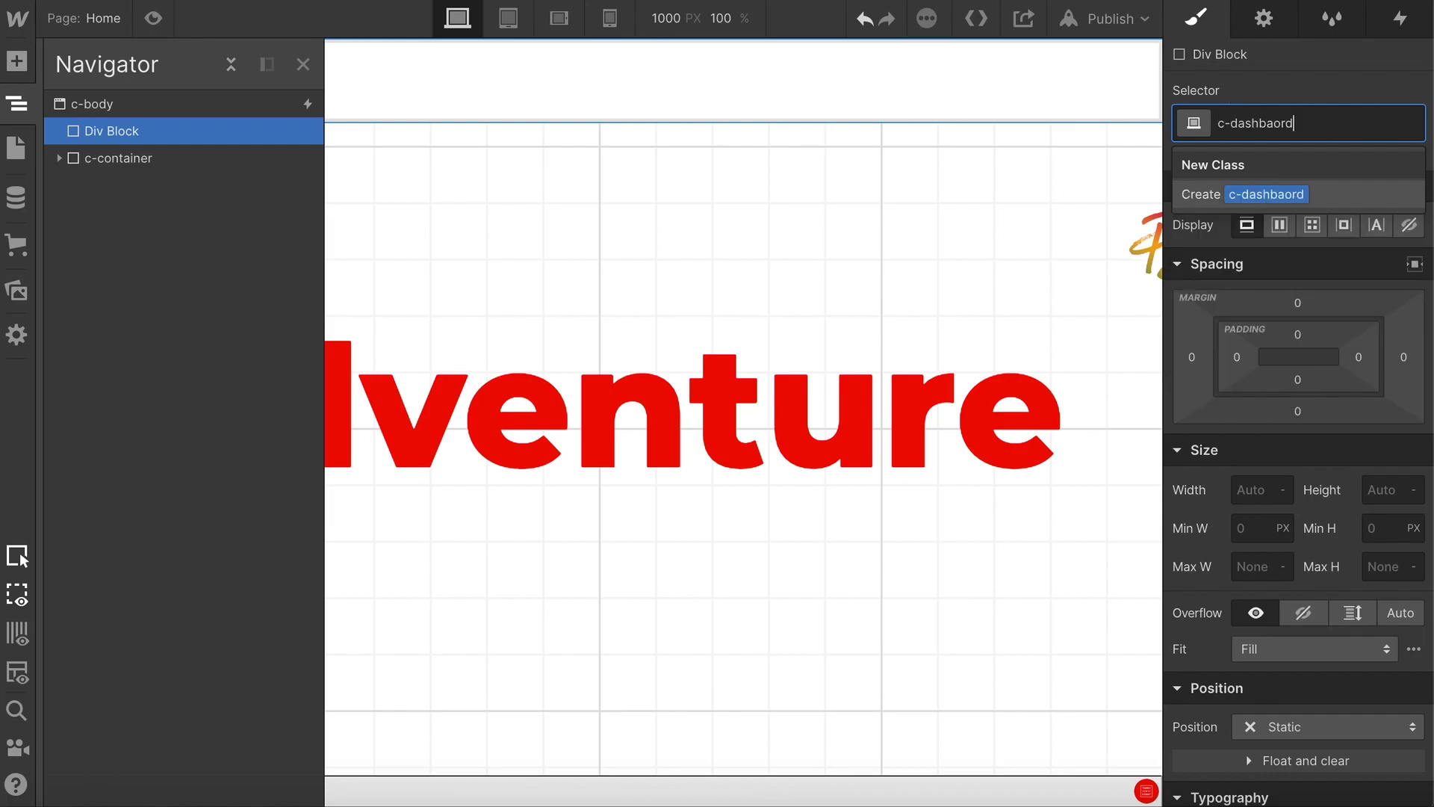
{"action": "key", "text": "Return"}
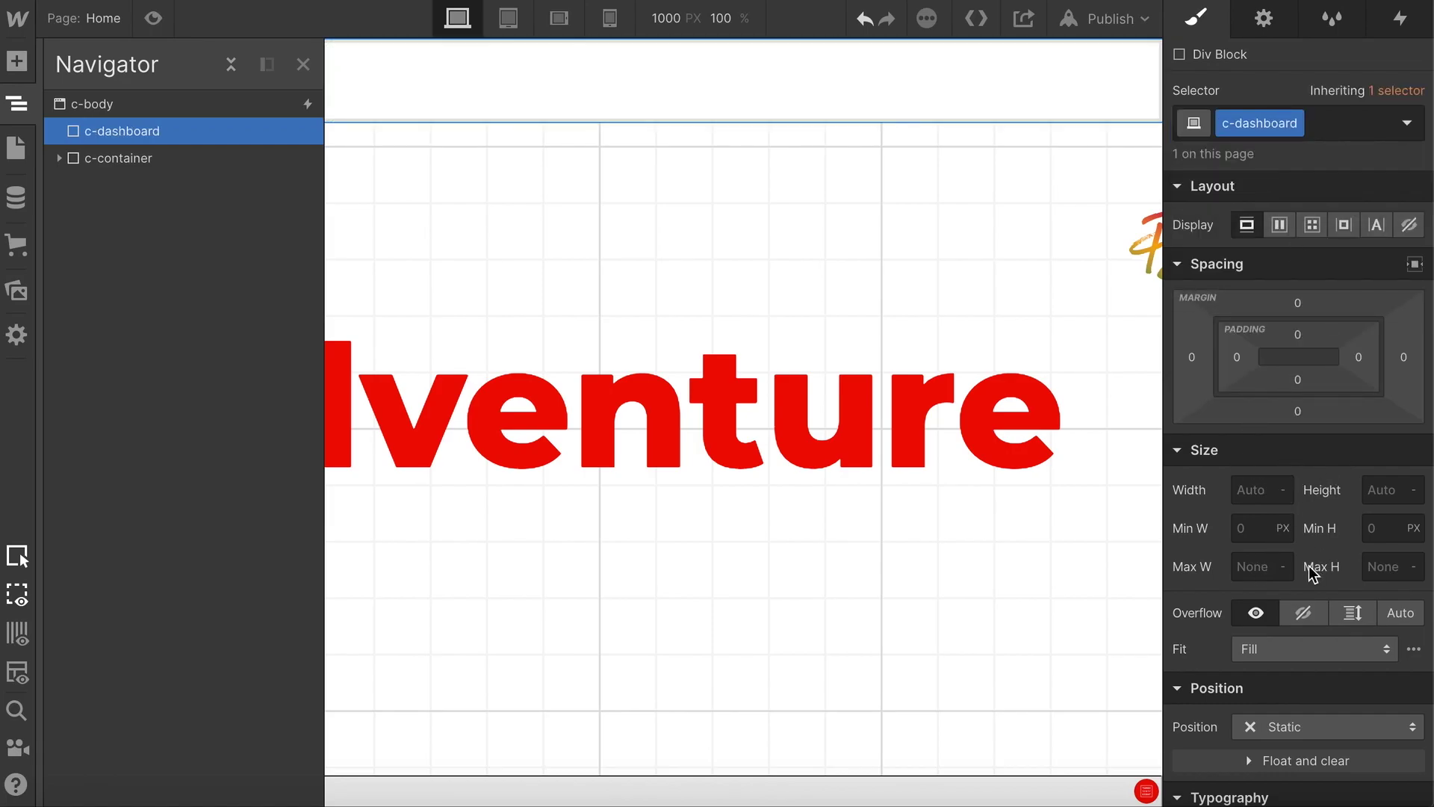
- Set c-dashboard to Fixed position with 0% top and left offsets, and give it right and bottom padding of 75
{"action": "scroll", "coordinate": [1289, 613], "scroll_direction": "down", "scroll_amount": 2}
{"action": "left_click", "coordinate": [1284, 563]}
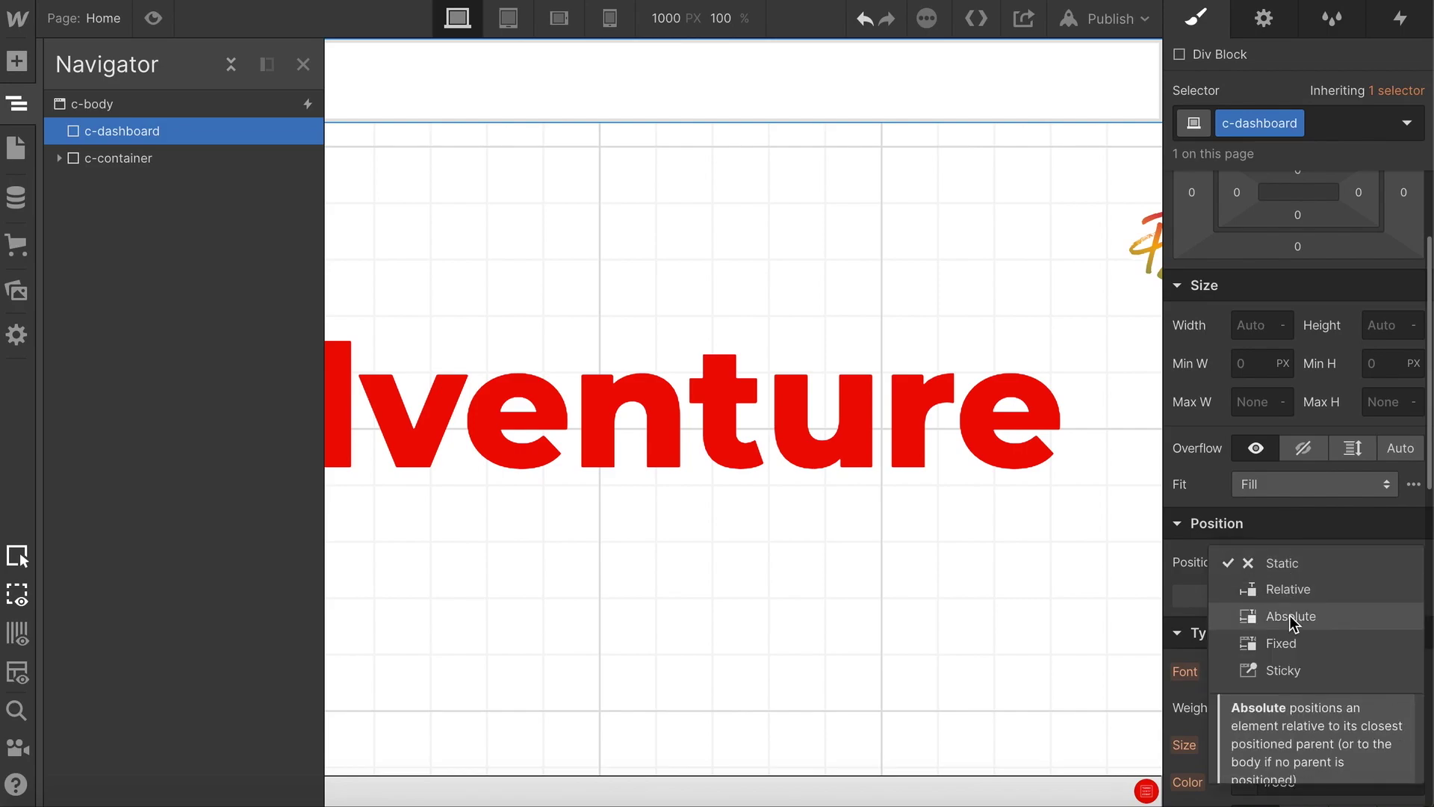
{"action": "left_click", "coordinate": [1283, 644]}
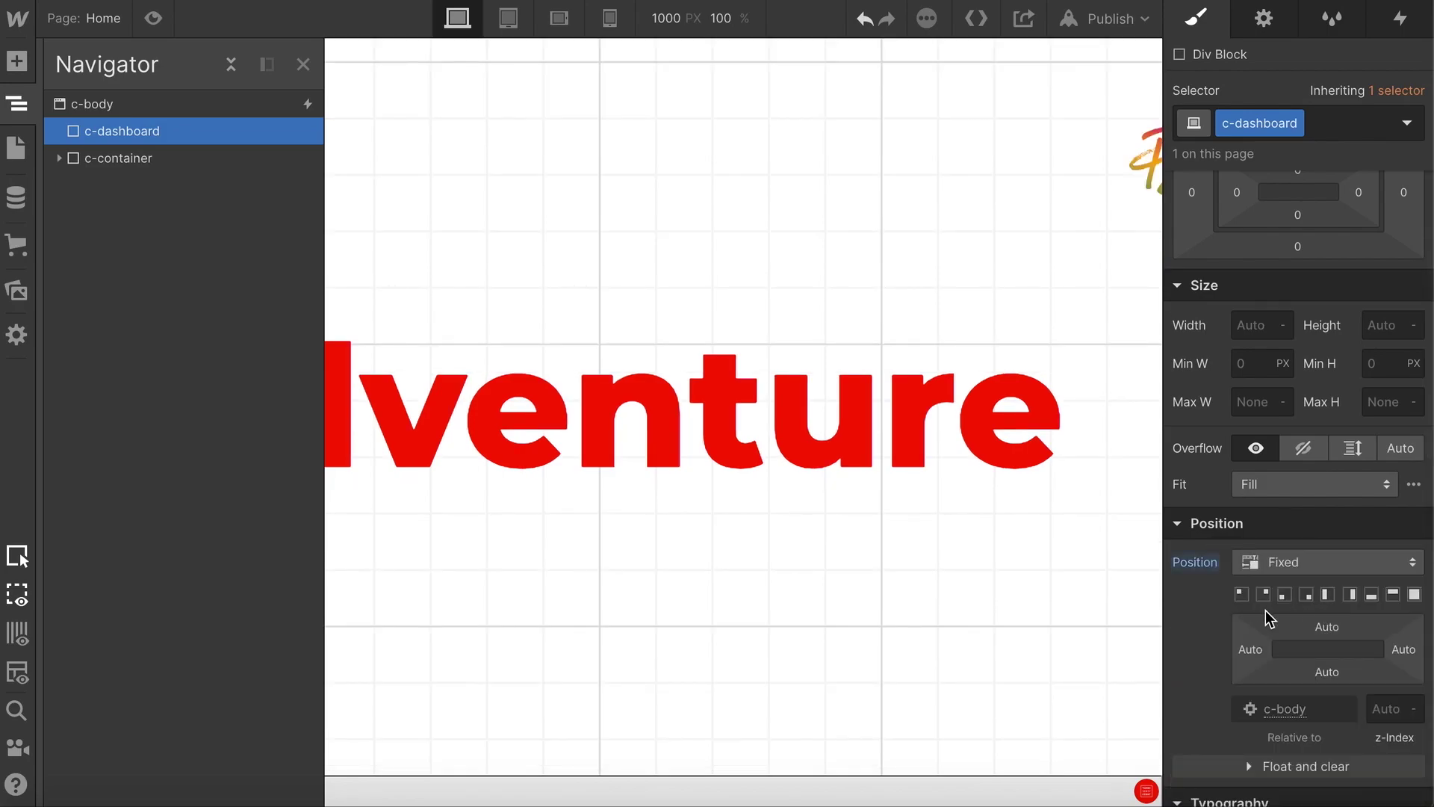
{"action": "scroll", "coordinate": [1285, 357], "scroll_direction": "up", "scroll_amount": 2}
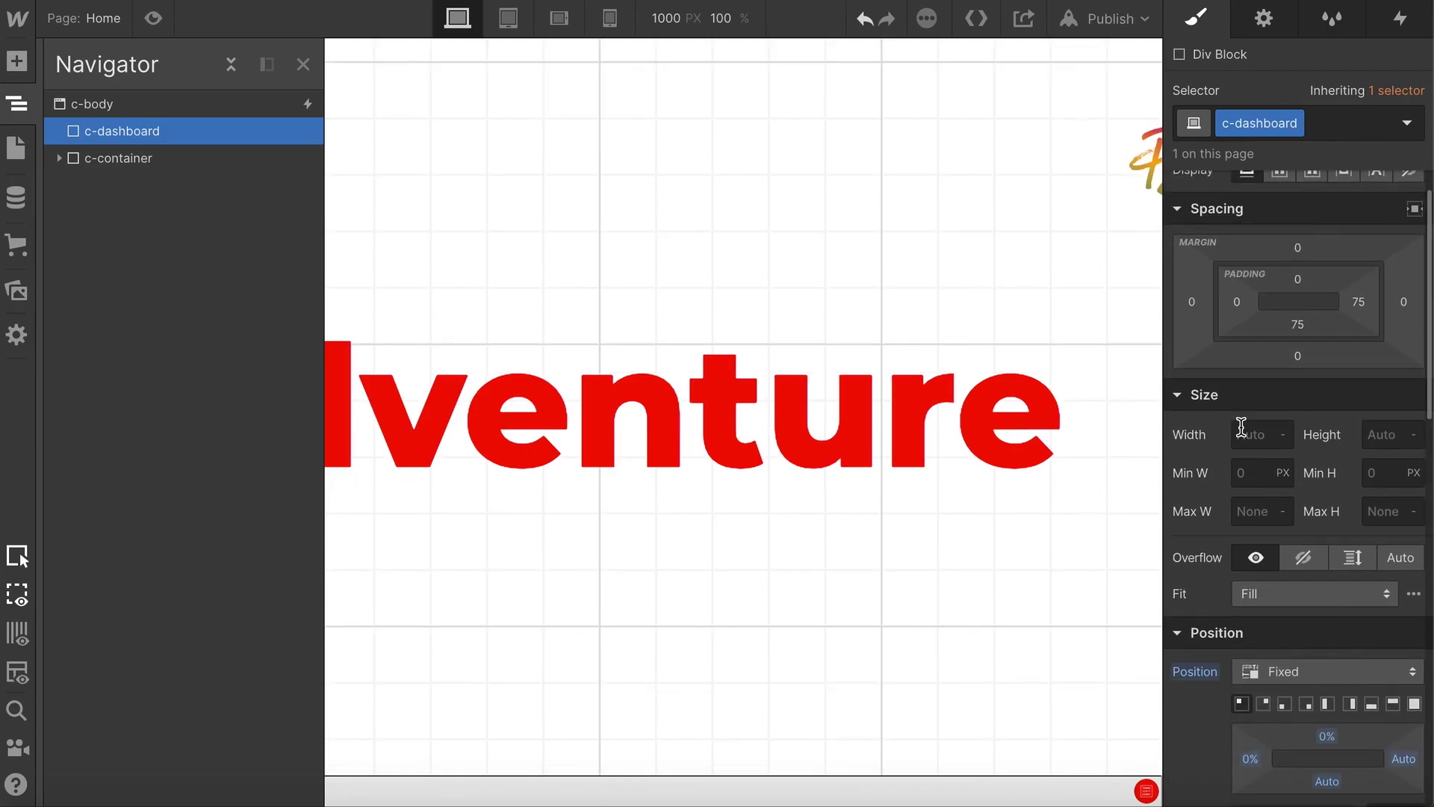
- Set c-dashboard's width to 100 VW with 0 padding, and add a Div Block inside it
{"action": "key", "text": "Return"}
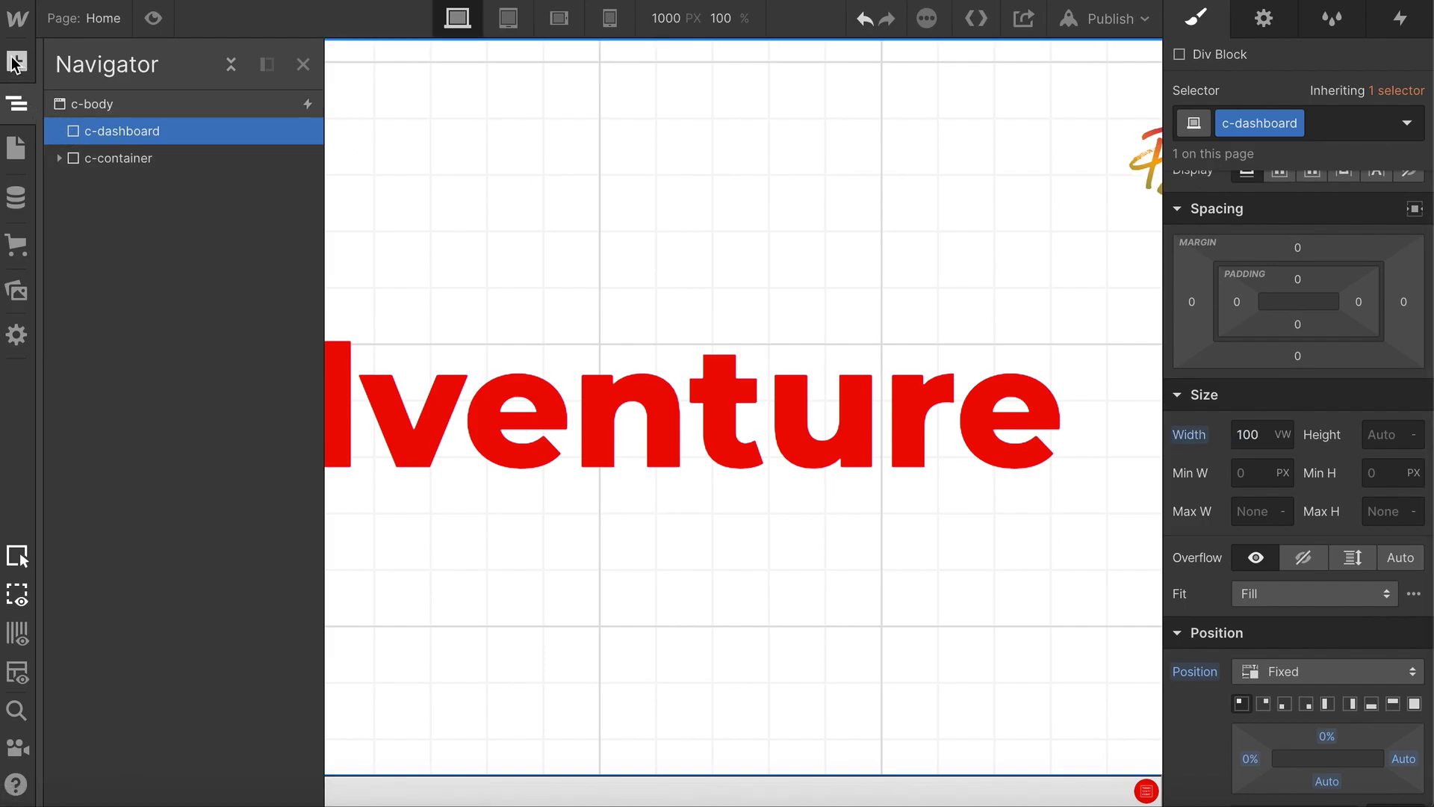
{"action": "left_click", "coordinate": [15, 63]}
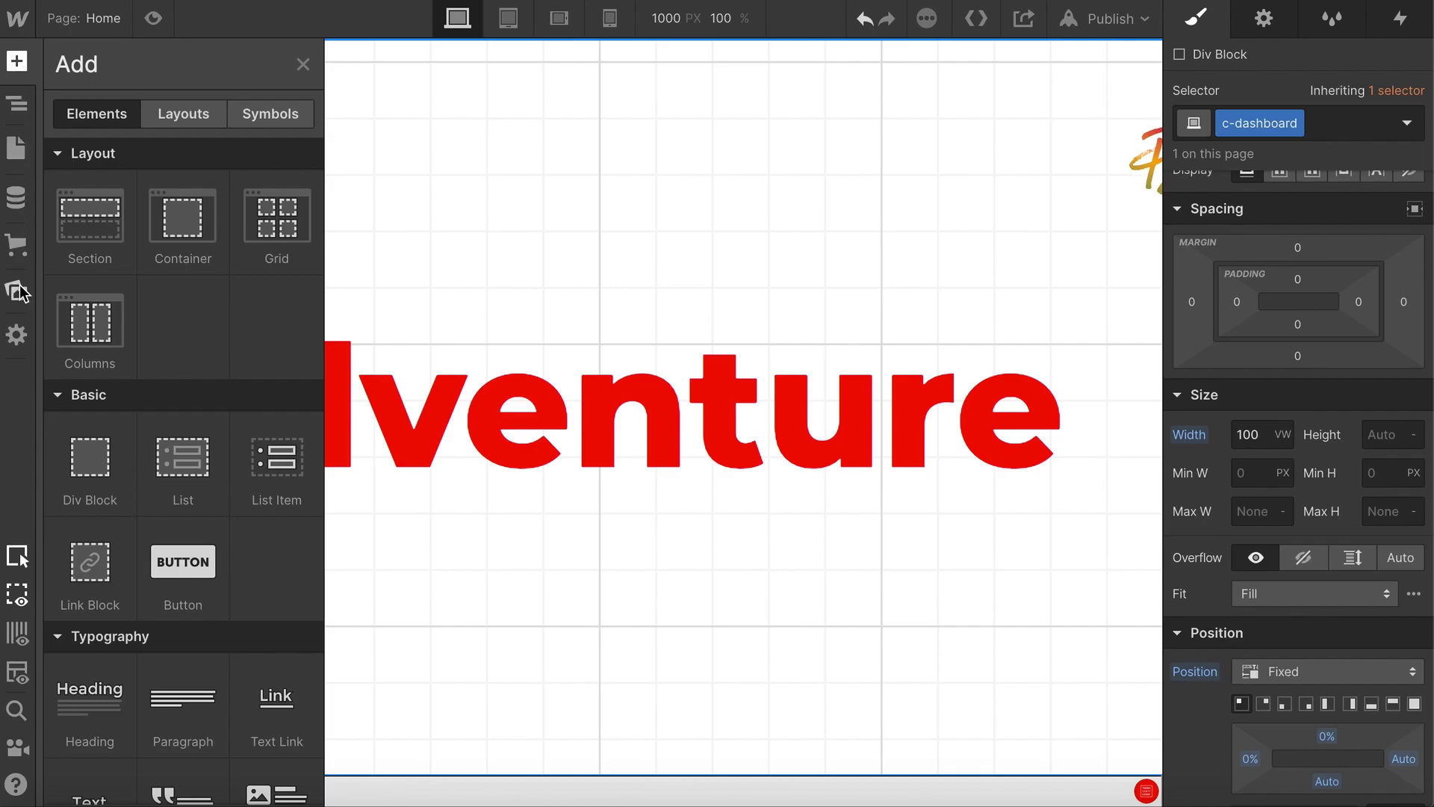
{"action": "left_click", "coordinate": [16, 293]}
{"action": "left_click", "coordinate": [17, 62]}
{"action": "left_click_drag", "start_coordinate": [25, 142], "coordinate": [169, 154]}
- Give the new Div Block inside c-dashboard the class c-dashboard_box
{"action": "left_click", "coordinate": [1264, 121]}
{"action": "type", "text": "c-dashboar"}
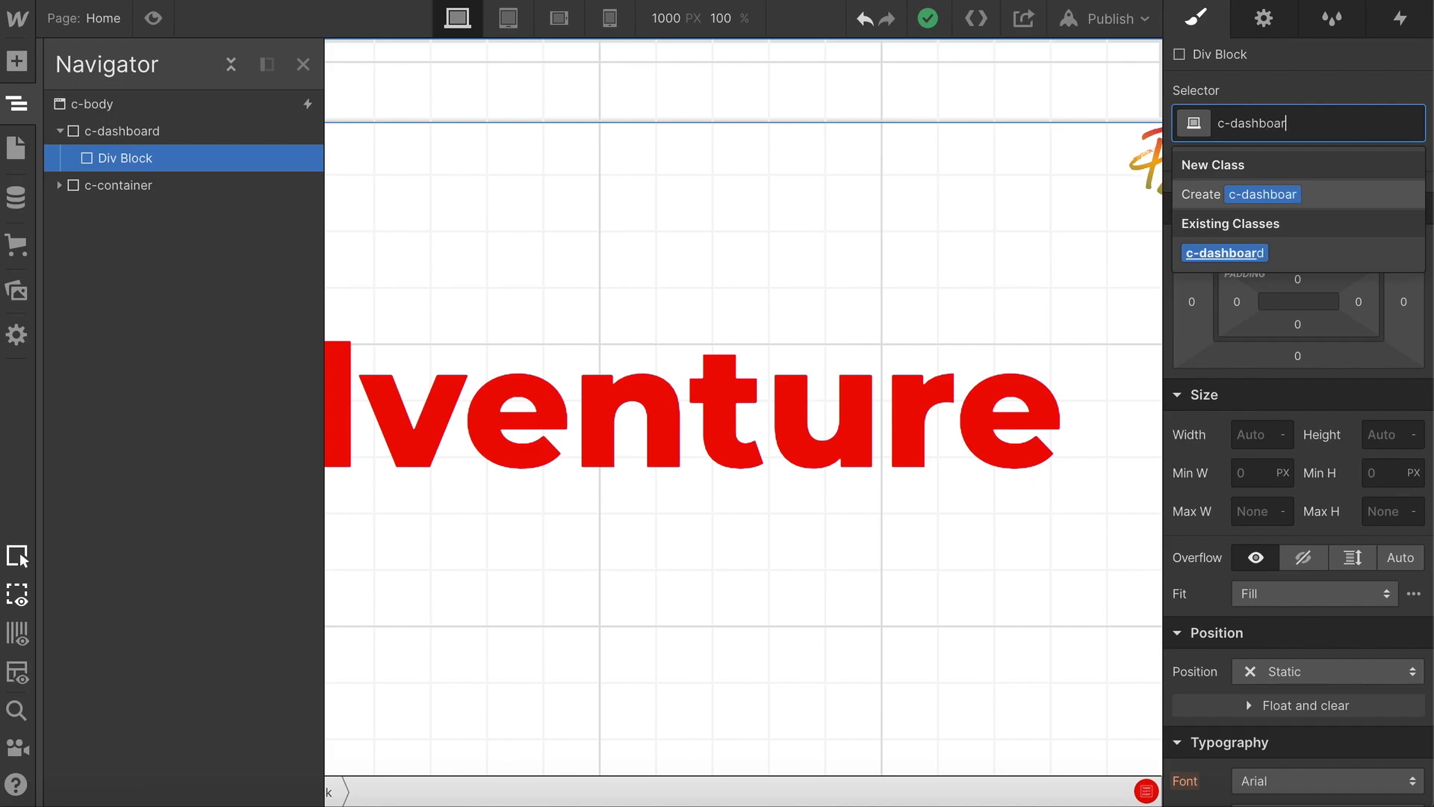
{"action": "type", "text": "d_box"}
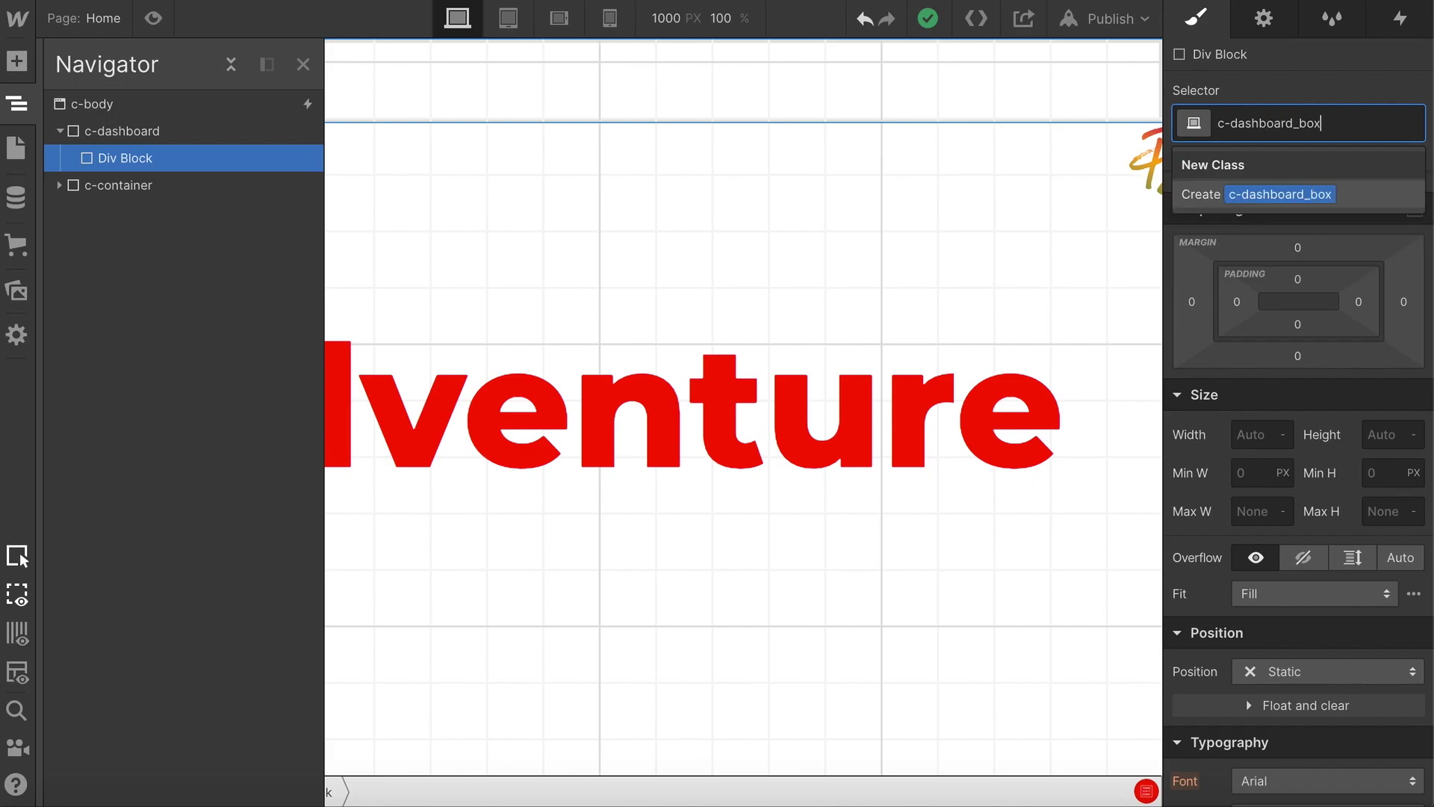
{"action": "key", "text": "Return"}
- Fill c-dashboard_box with the Black colour swatch as its background
{"action": "scroll", "coordinate": [1270, 471], "scroll_direction": "down", "scroll_amount": 6}
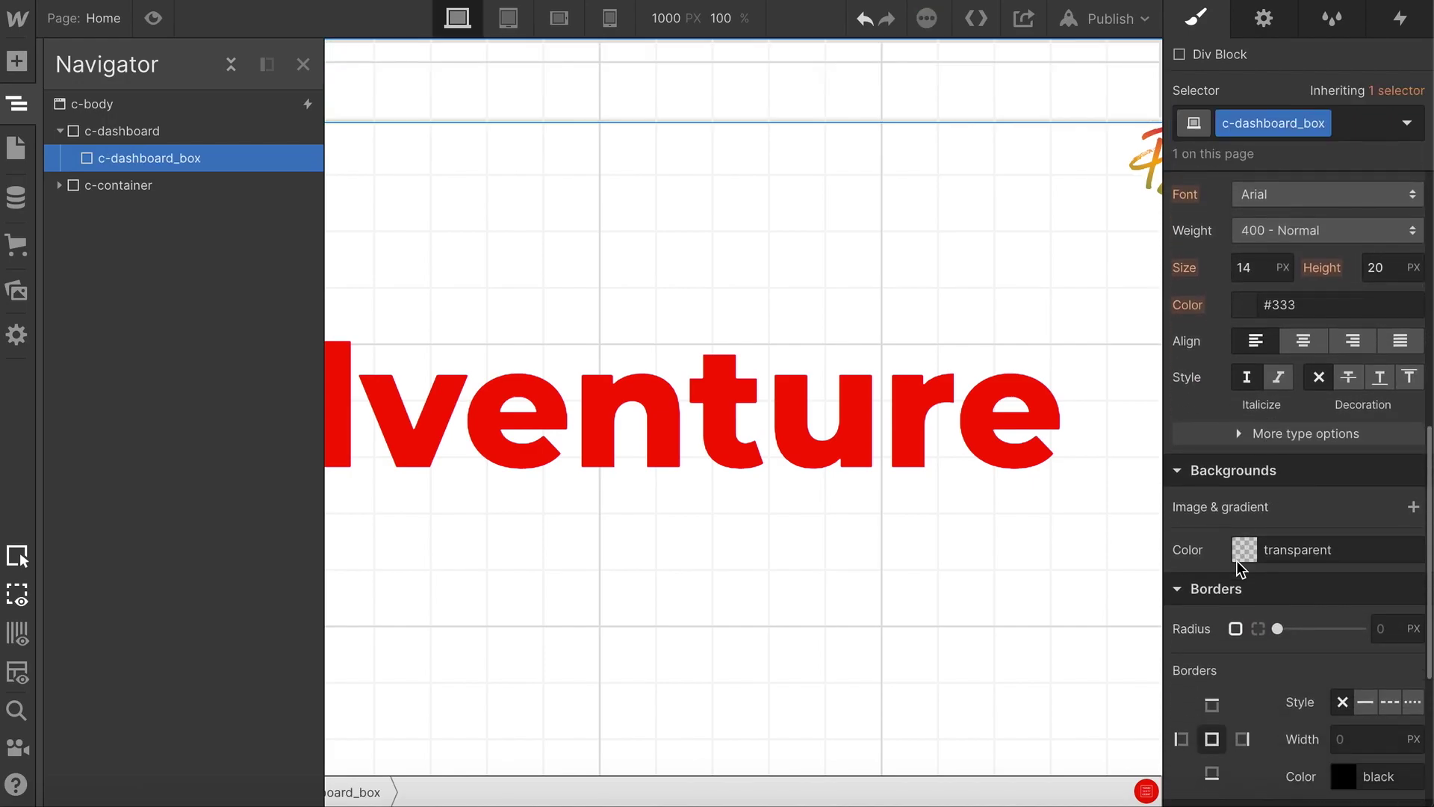
{"action": "left_click", "coordinate": [1235, 560]}
{"action": "left_click", "coordinate": [1280, 503]}
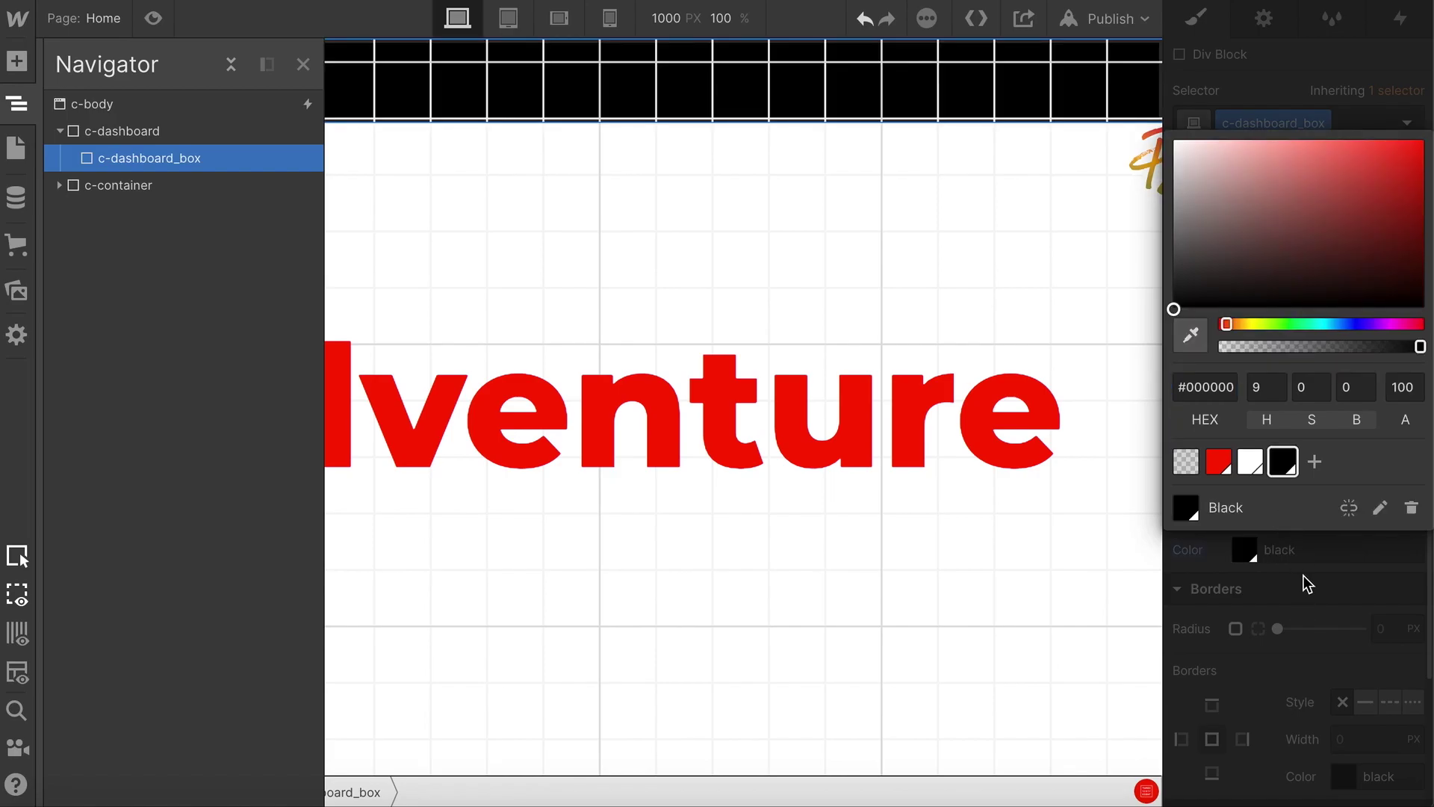
- Set the z-index of the parent c-dashboard block to 80
{"action": "key", "text": "Up"}
{"action": "scroll", "coordinate": [1352, 336], "scroll_direction": "up", "scroll_amount": 2}
{"action": "left_click", "coordinate": [1395, 386]}
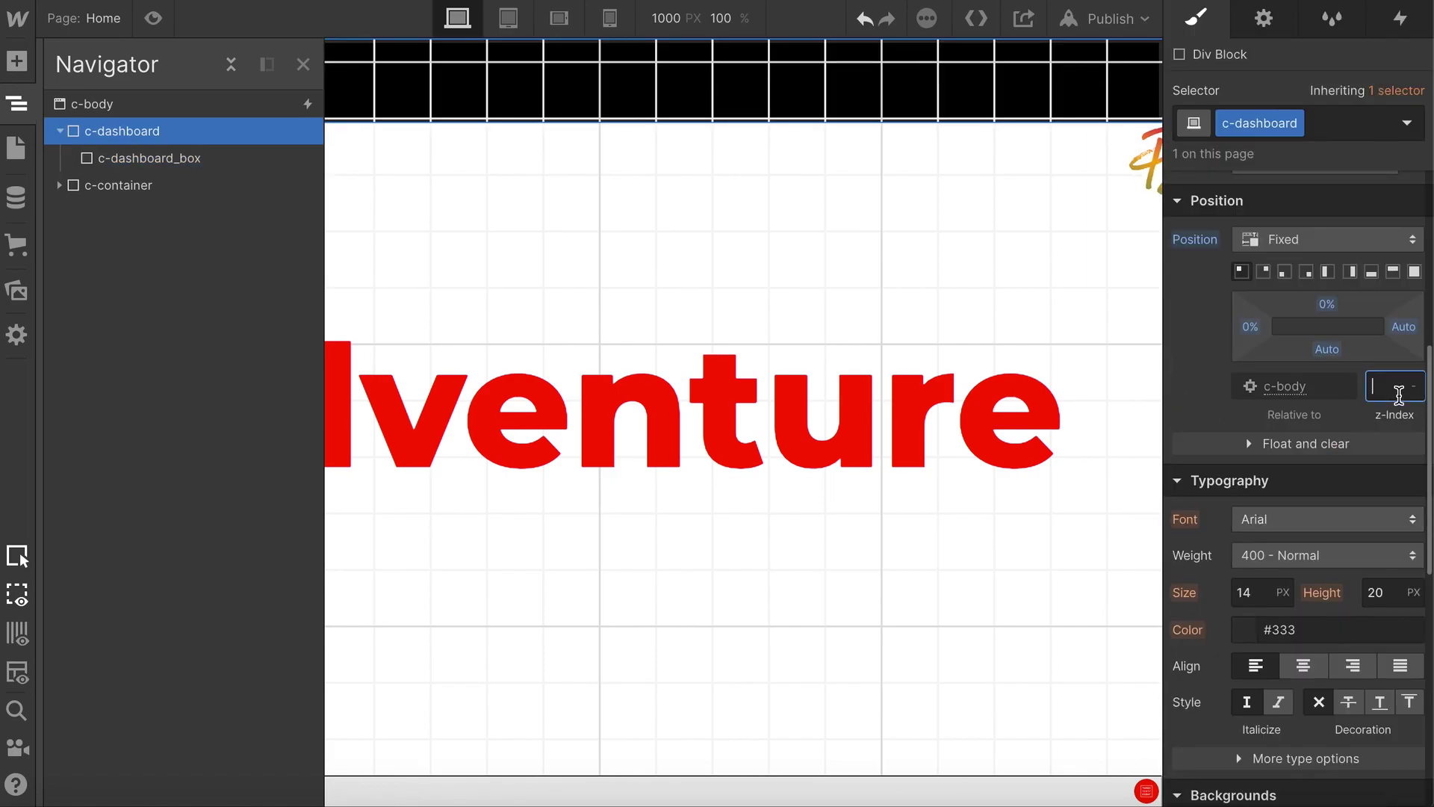
{"action": "type", "text": "80"}
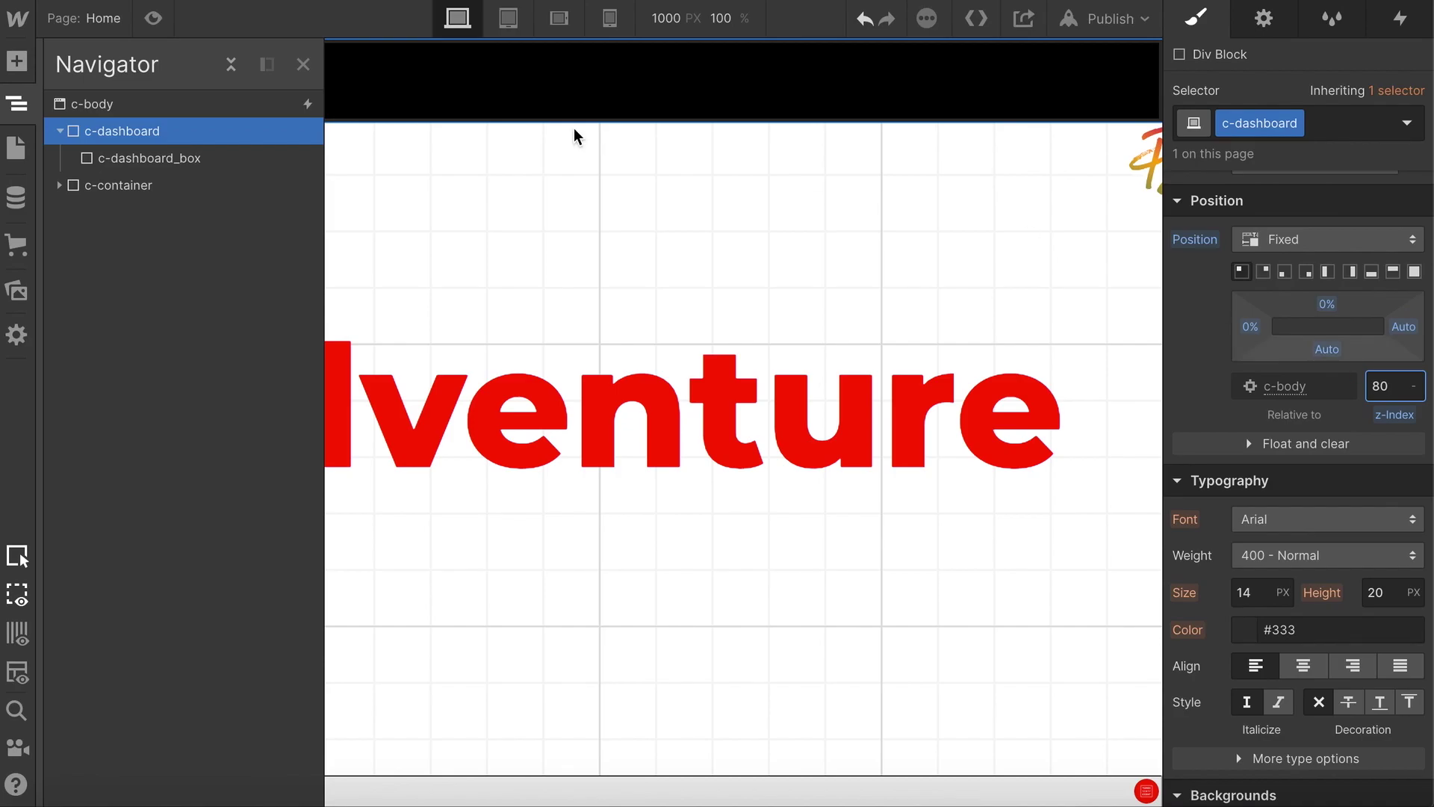
- Place the black triangle image inside c-dashboard below c-dashboard_box and set its width to 30 px
{"action": "type", "text": "j"}
{"action": "left_click_drag", "start_coordinate": [85, 228], "coordinate": [186, 196]}
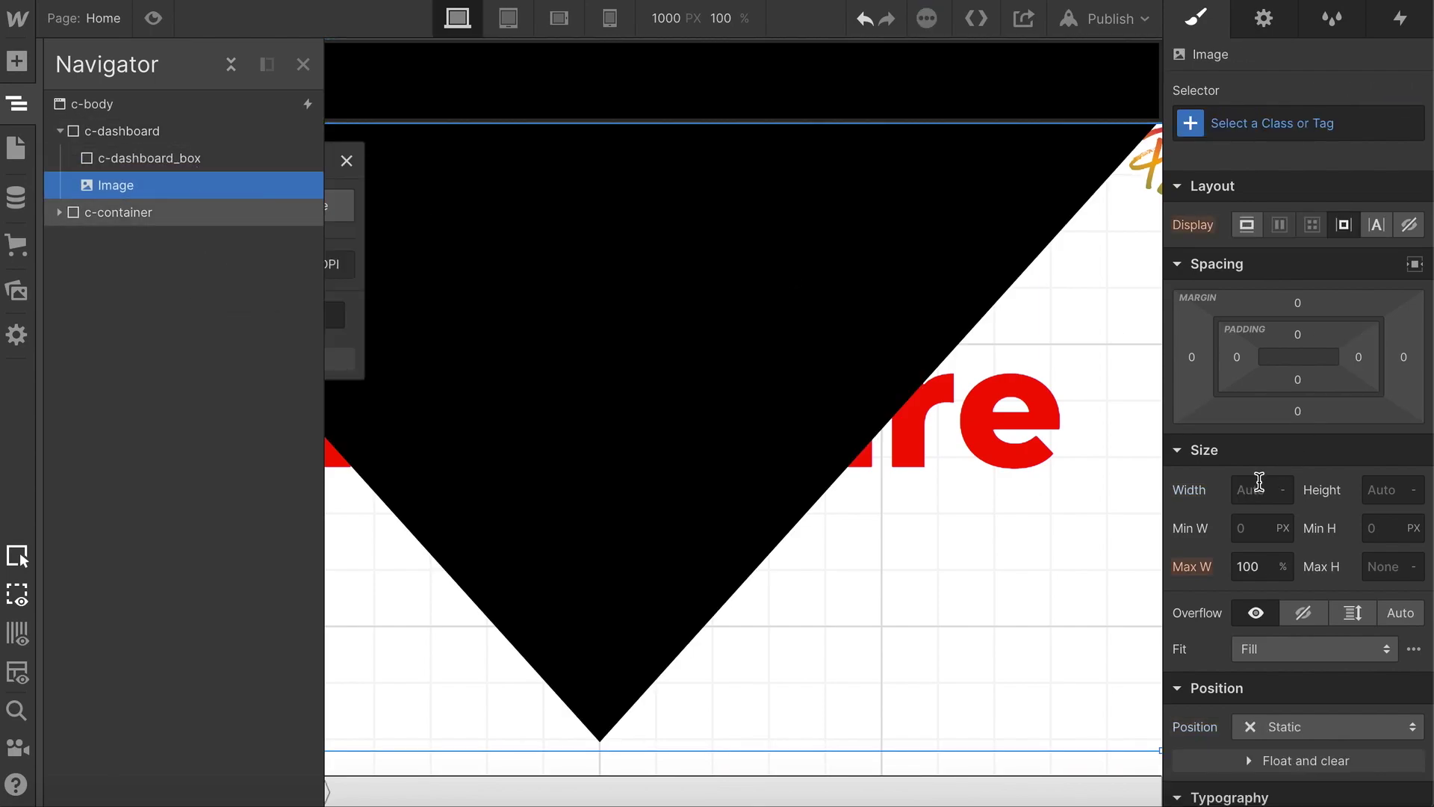
{"action": "type", "text": "20"}
{"action": "key", "text": "Return"}
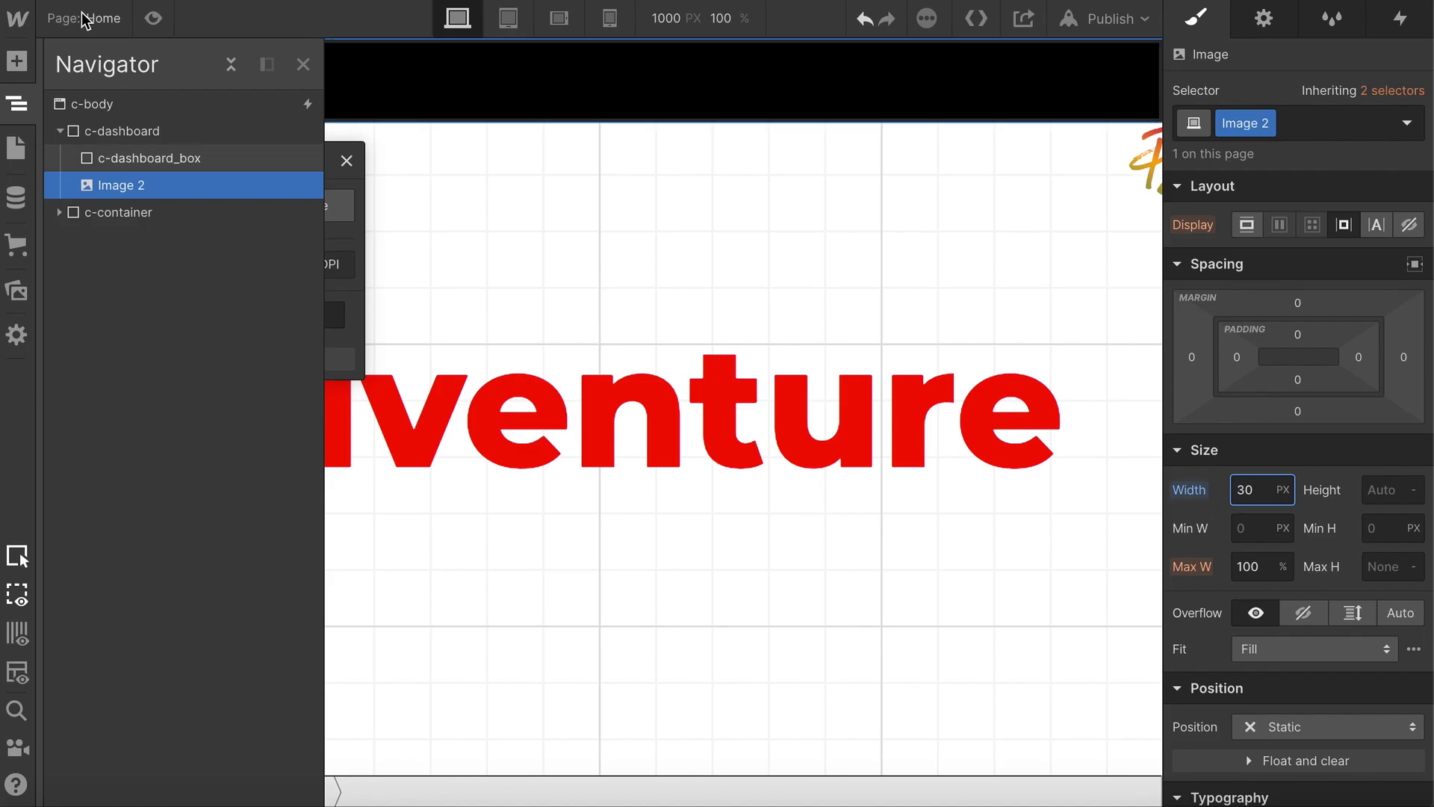
- Centre-align the content of c-dashboard so the triangle sits in the middle below the black box
{"action": "left_click", "coordinate": [113, 131]}
{"action": "left_click", "coordinate": [17, 104]}
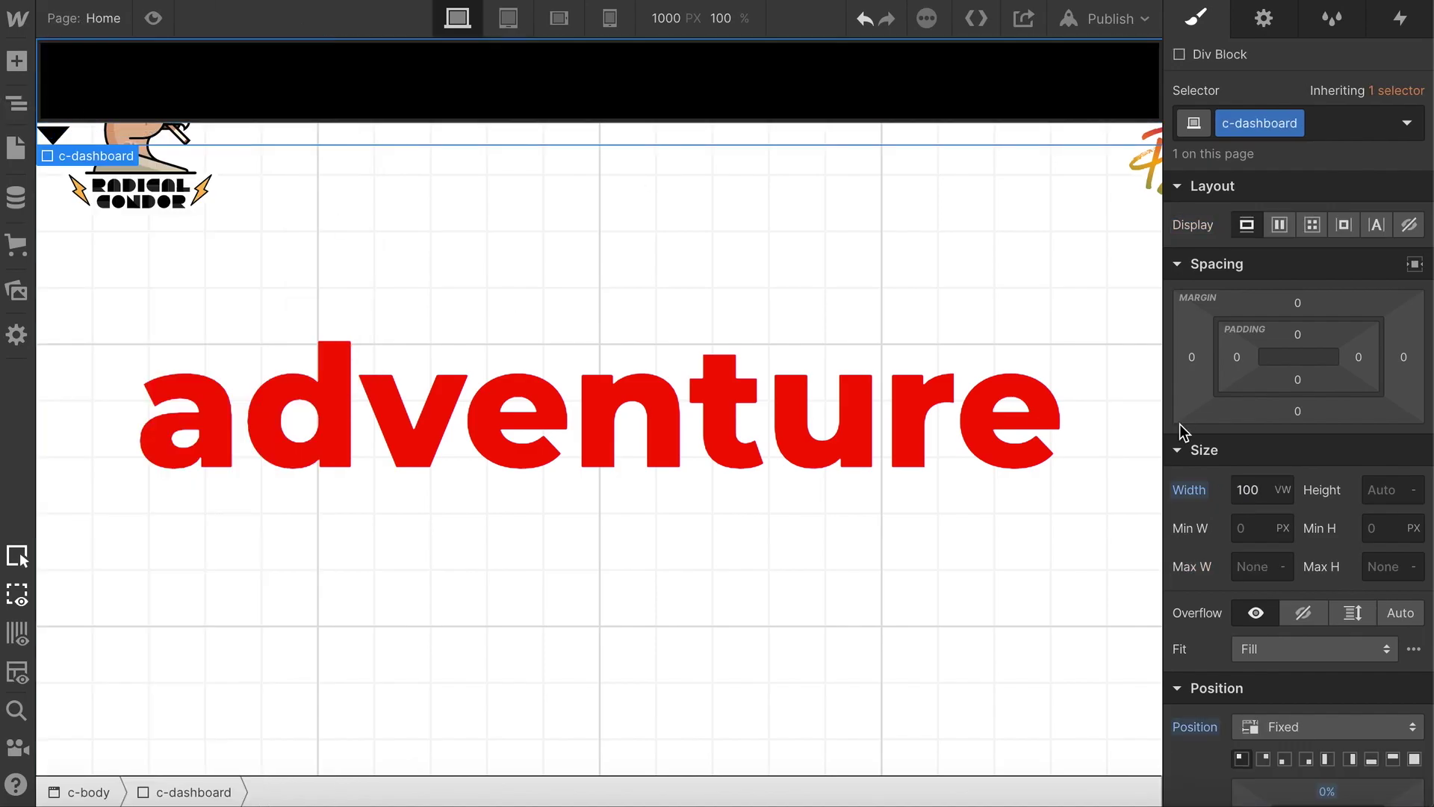
{"action": "scroll", "coordinate": [1292, 584], "scroll_direction": "down", "scroll_amount": 5}
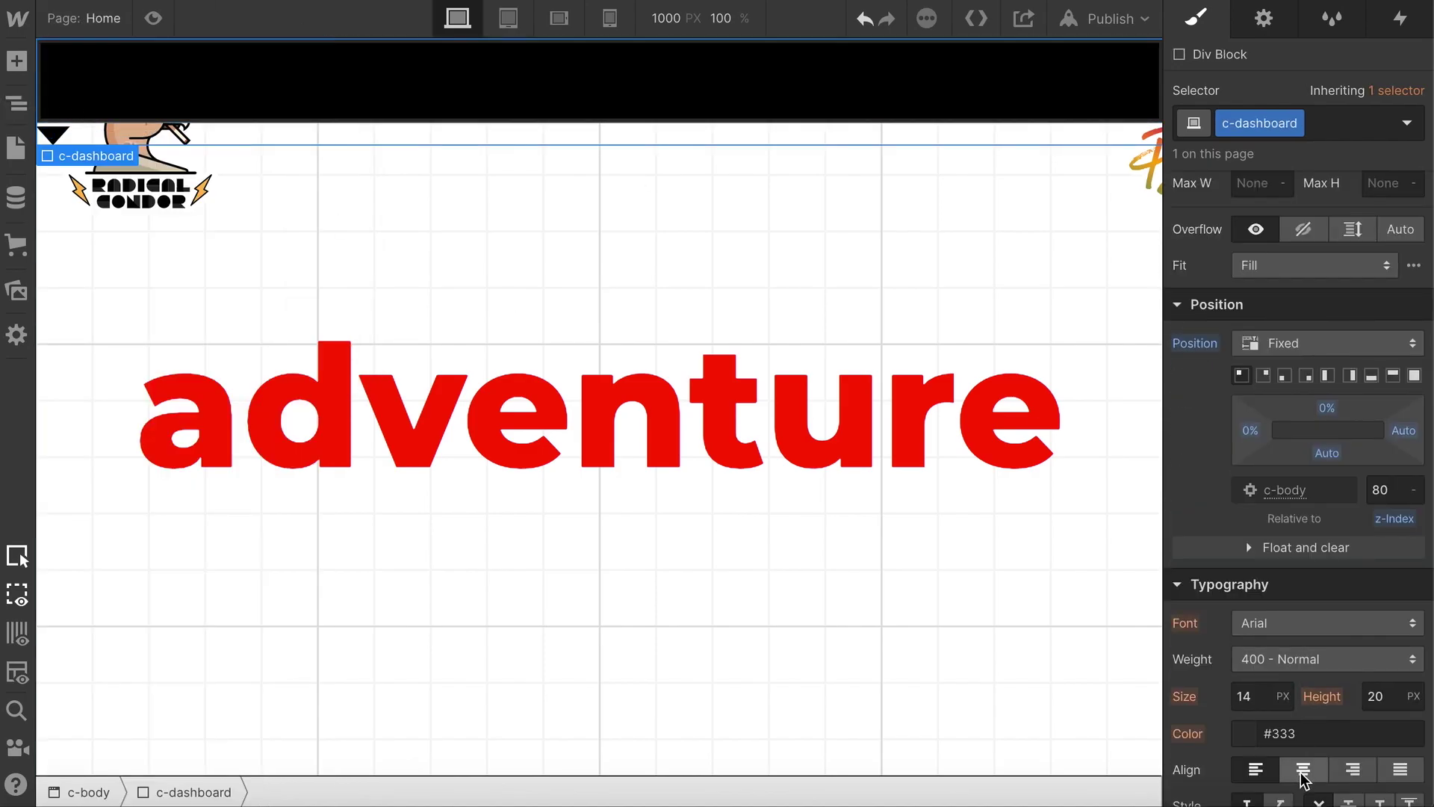
{"action": "left_click", "coordinate": [1303, 770]}
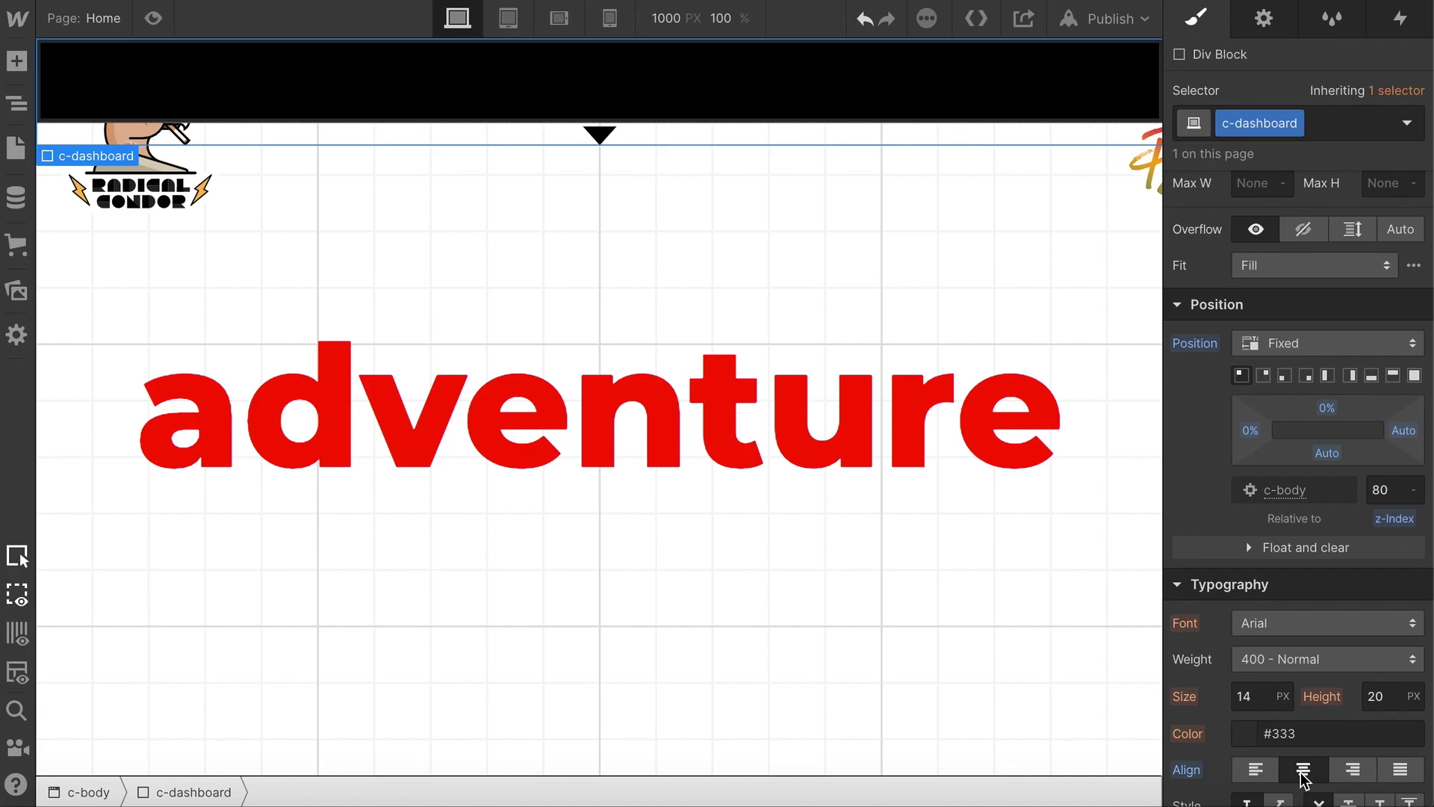
- Set the width of the triangle image to 50 px
{"action": "left_click", "coordinate": [600, 134]}
{"action": "scroll", "coordinate": [1264, 608], "scroll_direction": "up", "scroll_amount": 5}
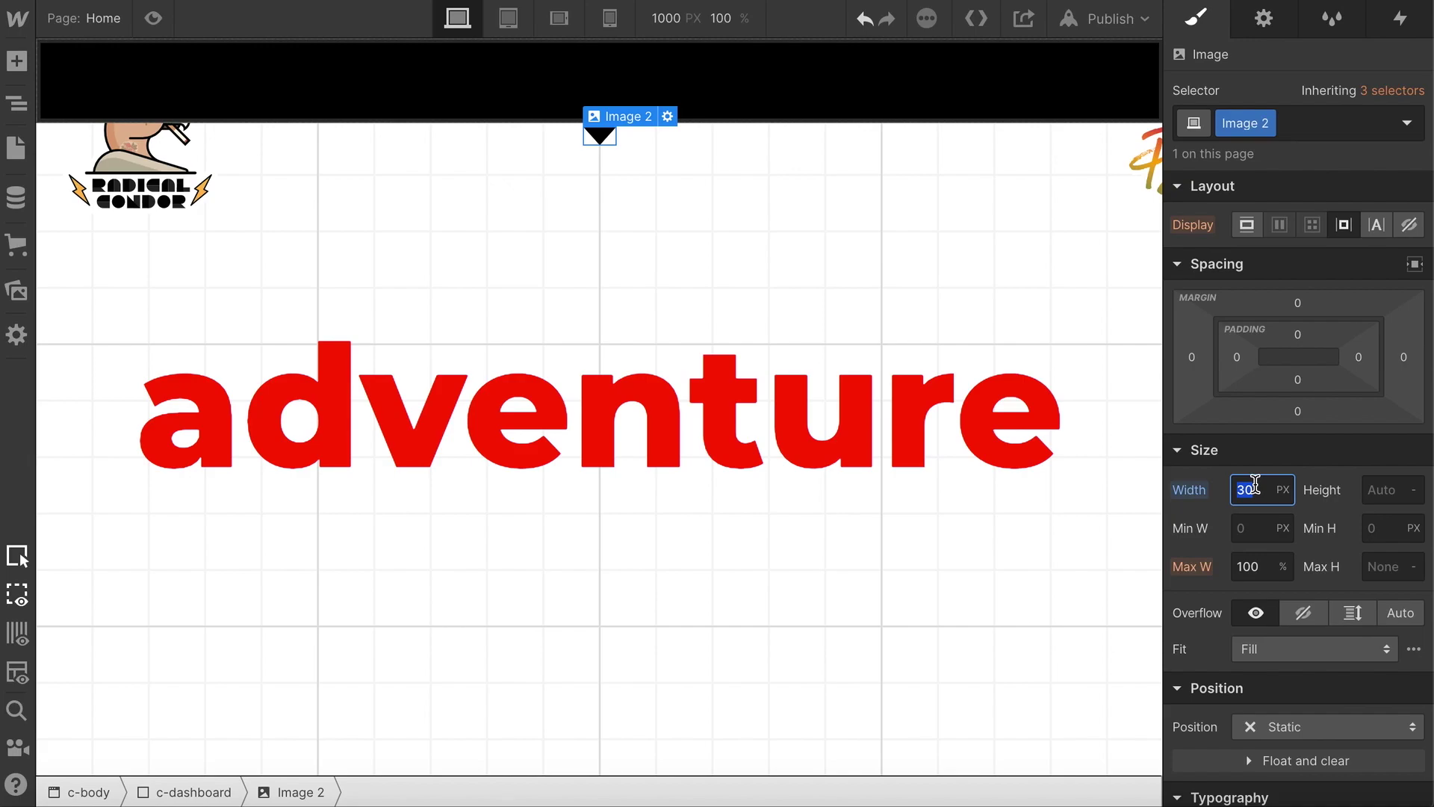
{"action": "type", "text": "50"}
- Add equal left and right padding to c-dashboard to narrow the black box
{"action": "left_click", "coordinate": [773, 124]}
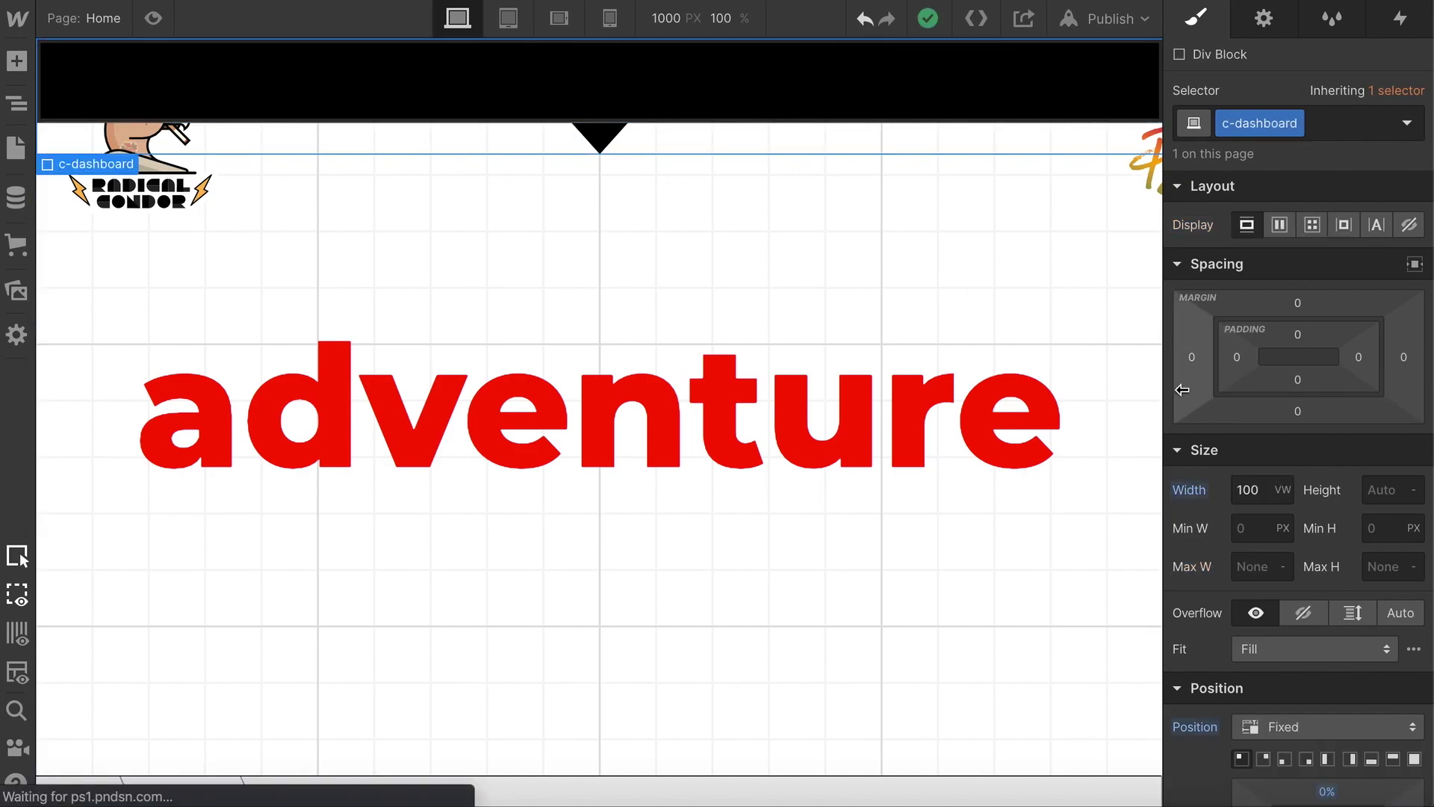
{"action": "left_click_drag", "start_coordinate": [1236, 357], "coordinate": [1414, 330]}
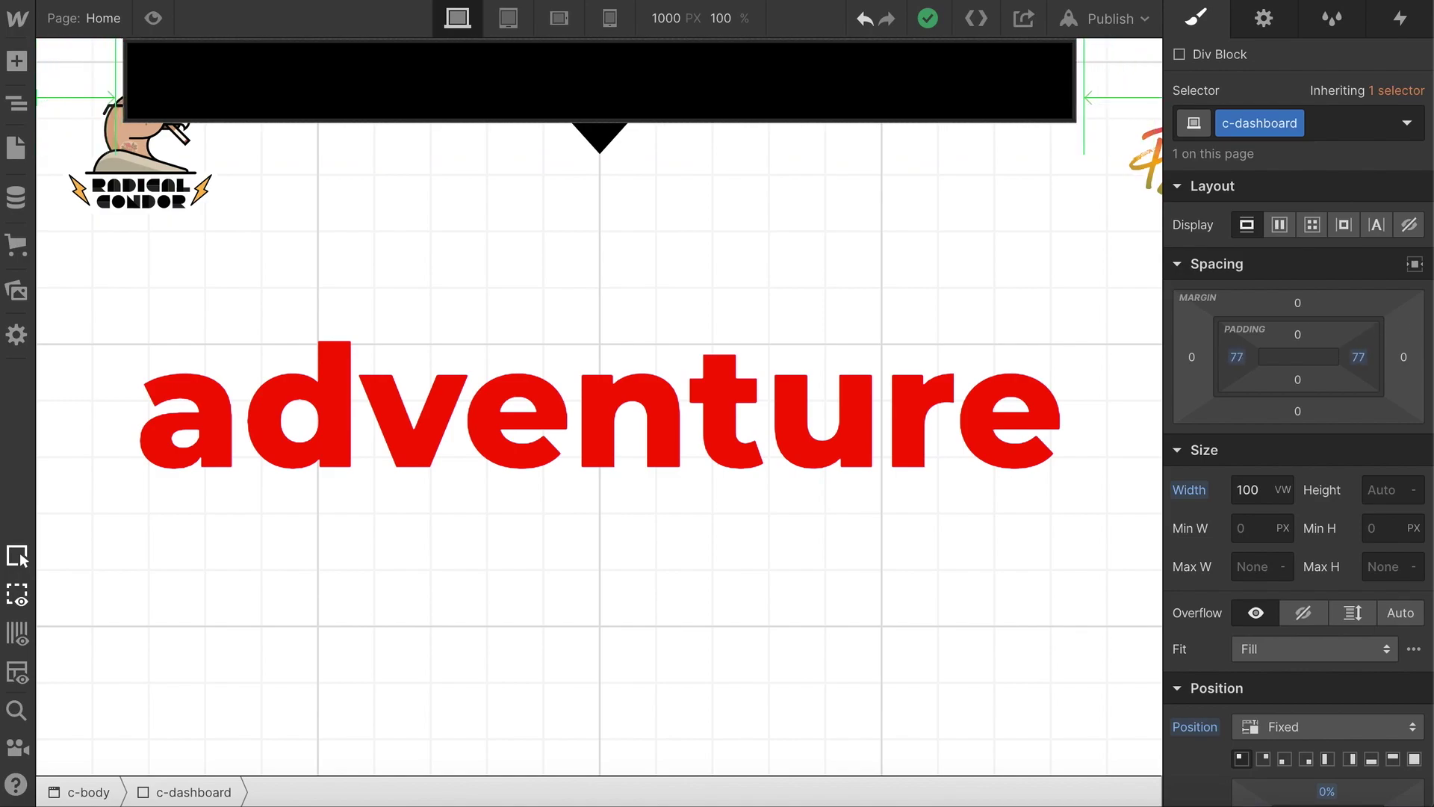
- Insert the Radical Condor sticker image into c-dashboard_box
{"action": "left_click", "coordinate": [732, 76]}
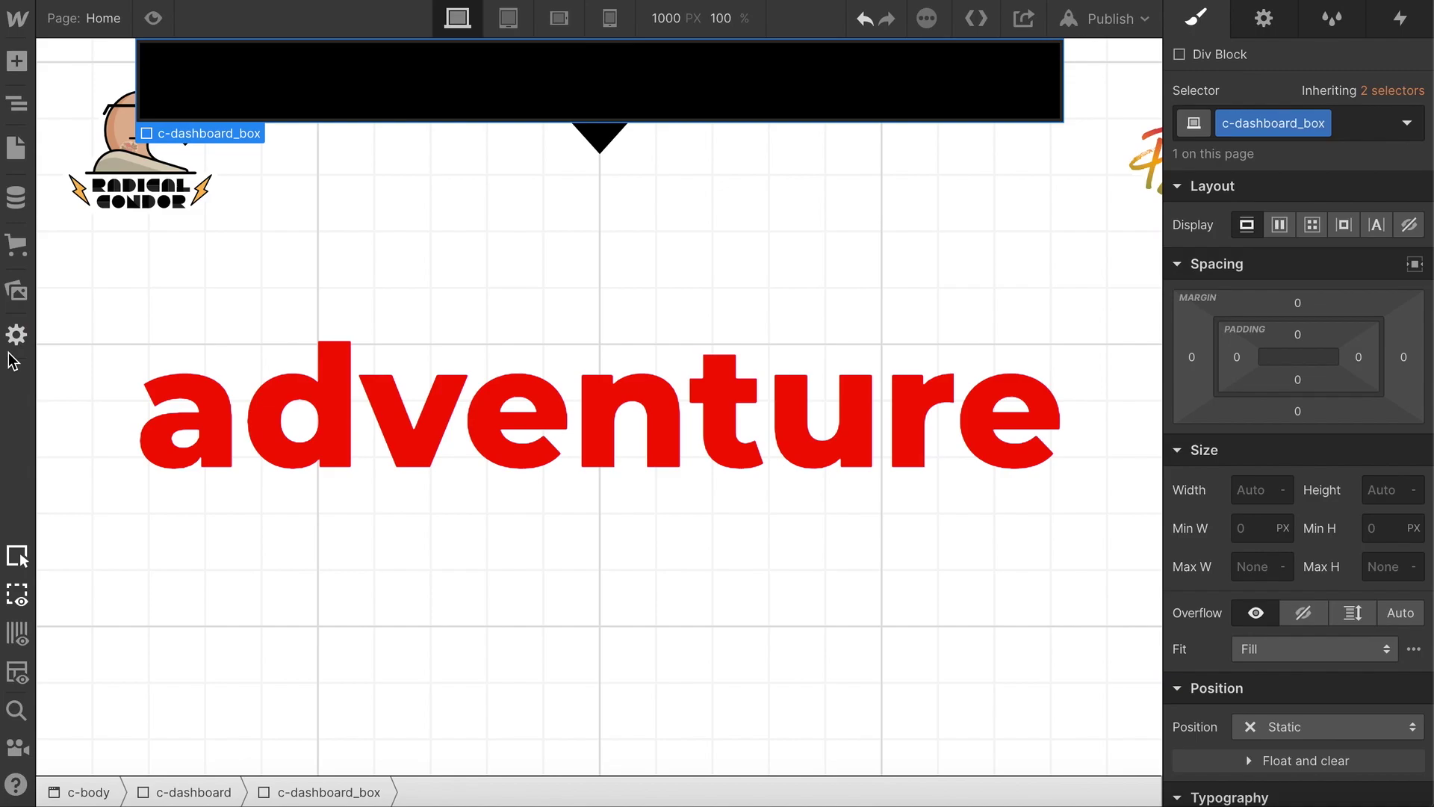
{"action": "left_click", "coordinate": [16, 291]}
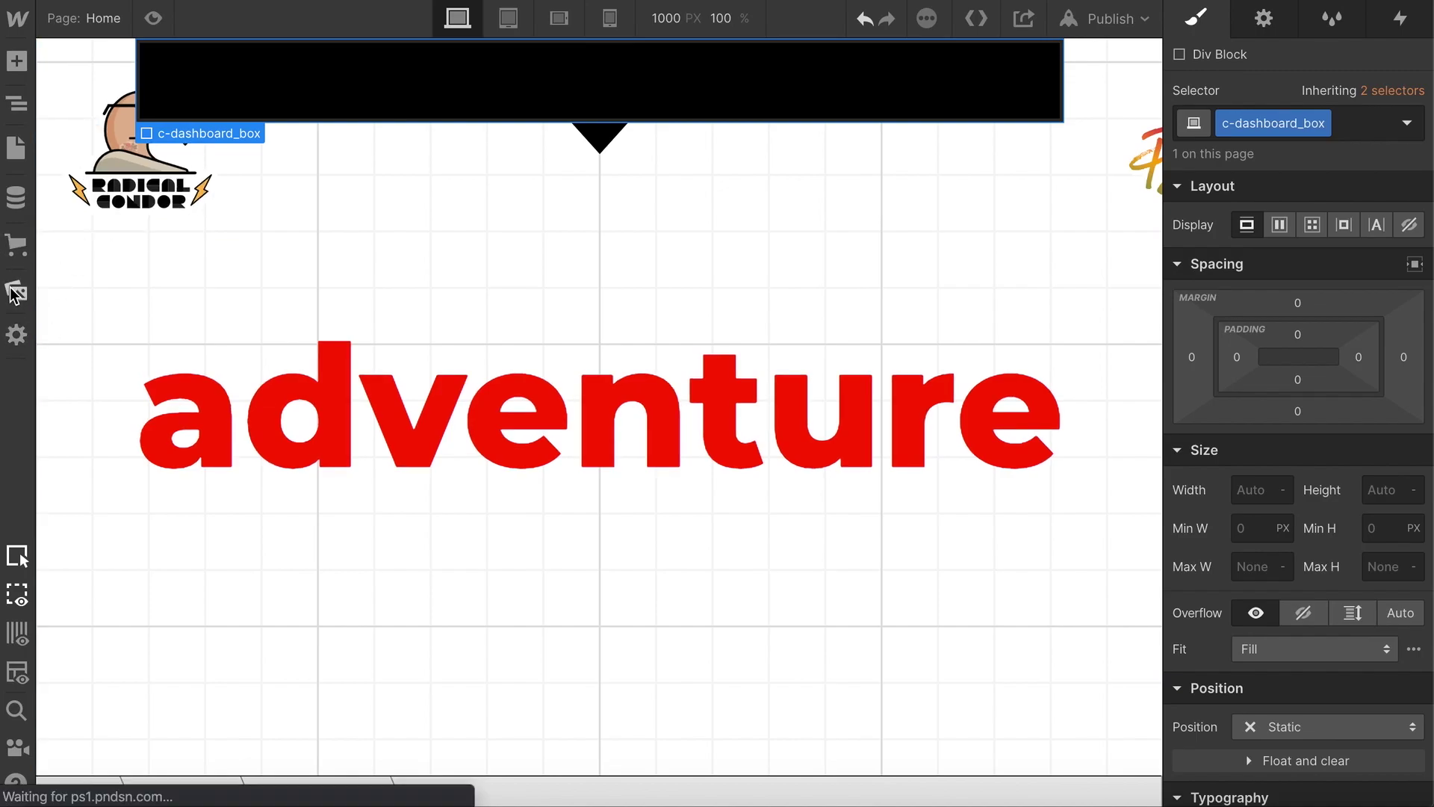
{"action": "left_click_drag", "start_coordinate": [179, 224], "coordinate": [329, 81]}
- Give the sticker image in the black box the class c-dashboard_sticker
{"action": "type", "text": "c"}
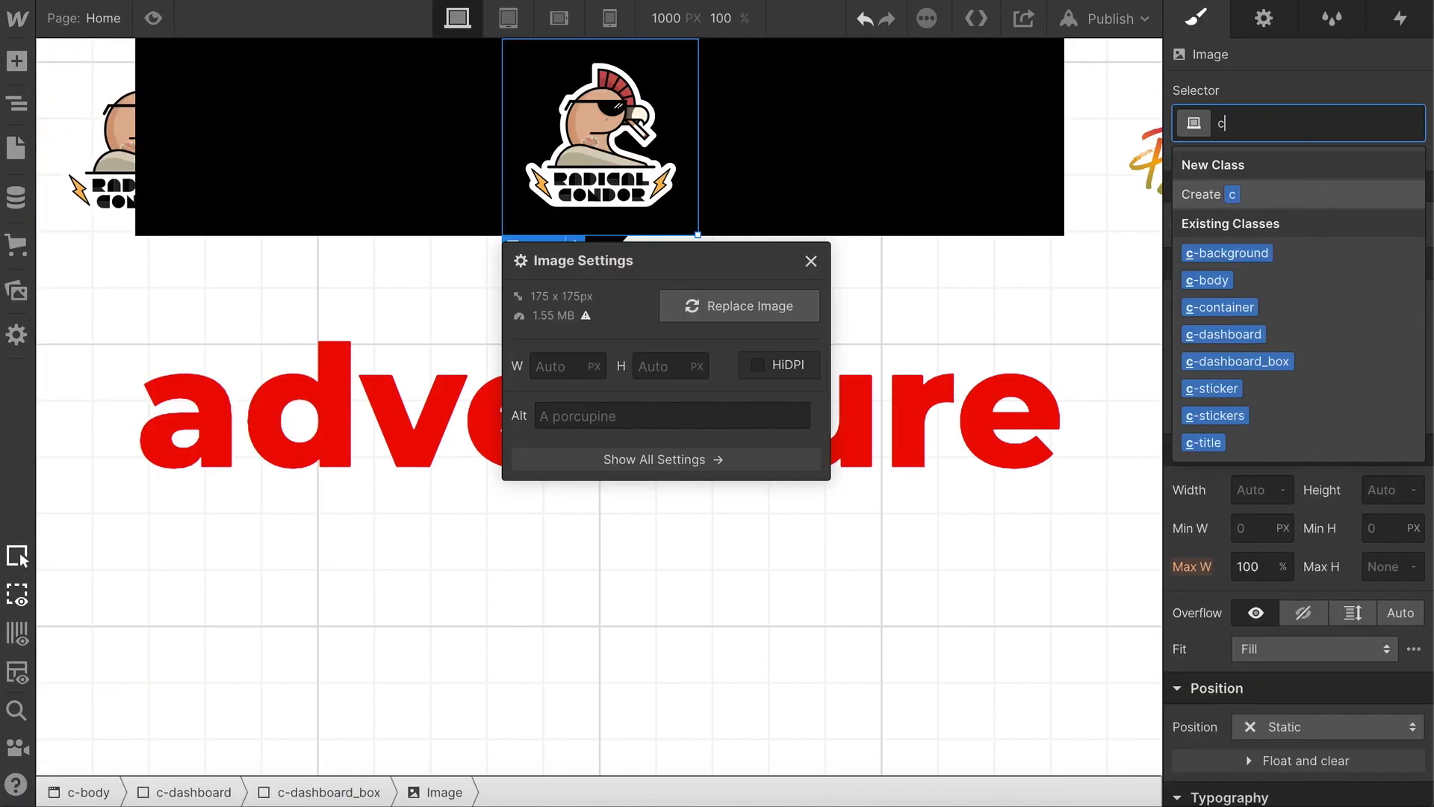
{"action": "type", "text": "-dashboard"}
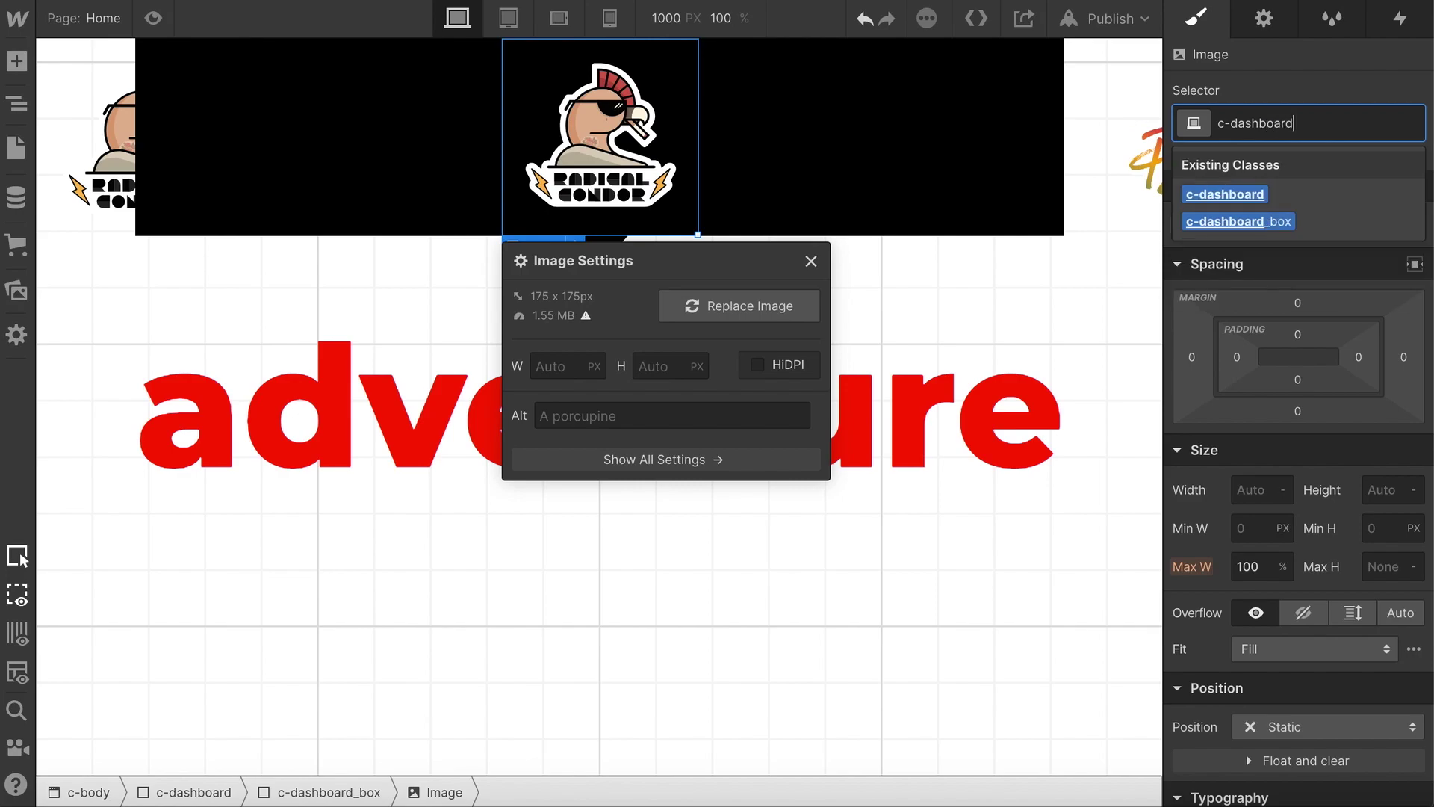
{"action": "type", "text": "_sticker"}
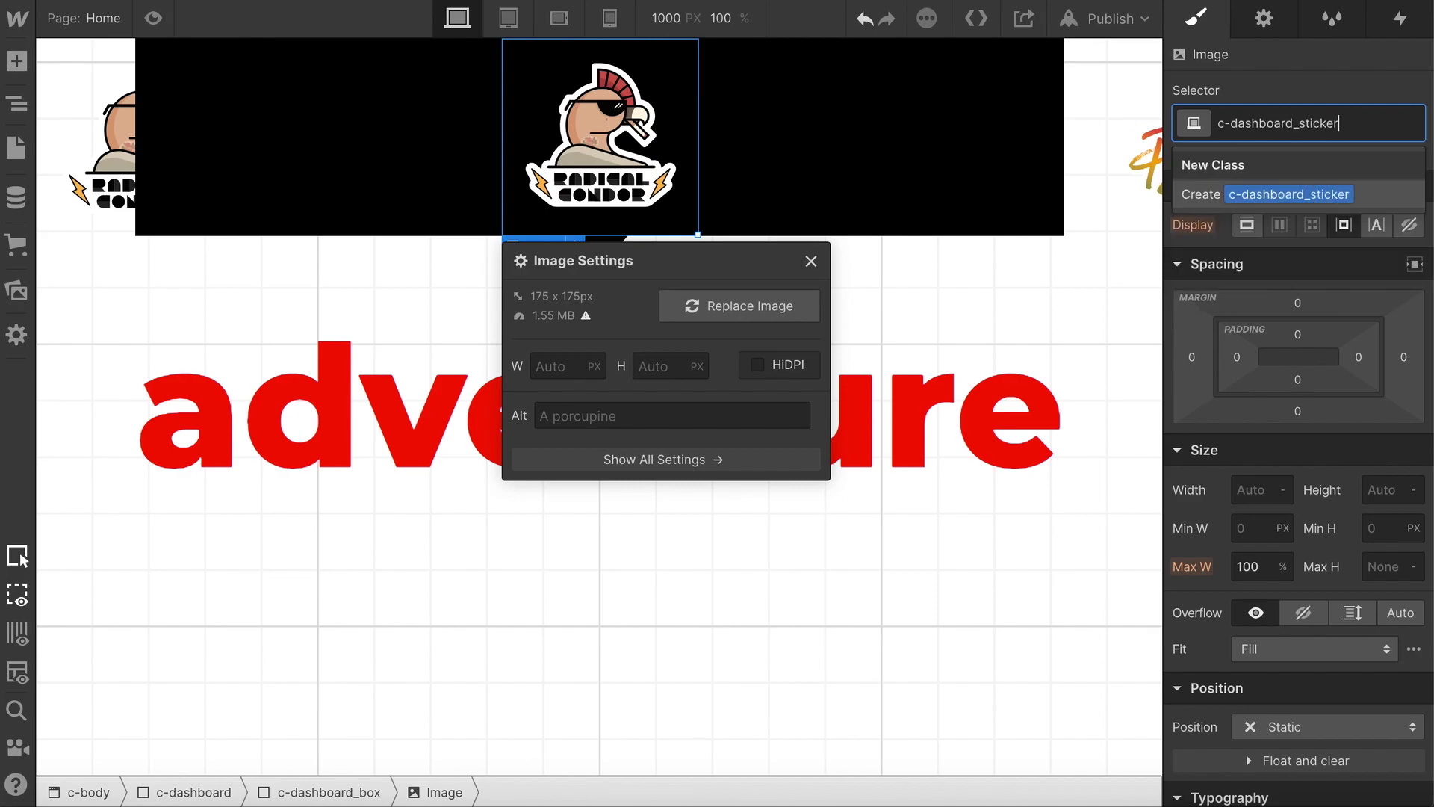
{"action": "key", "text": "Return"}
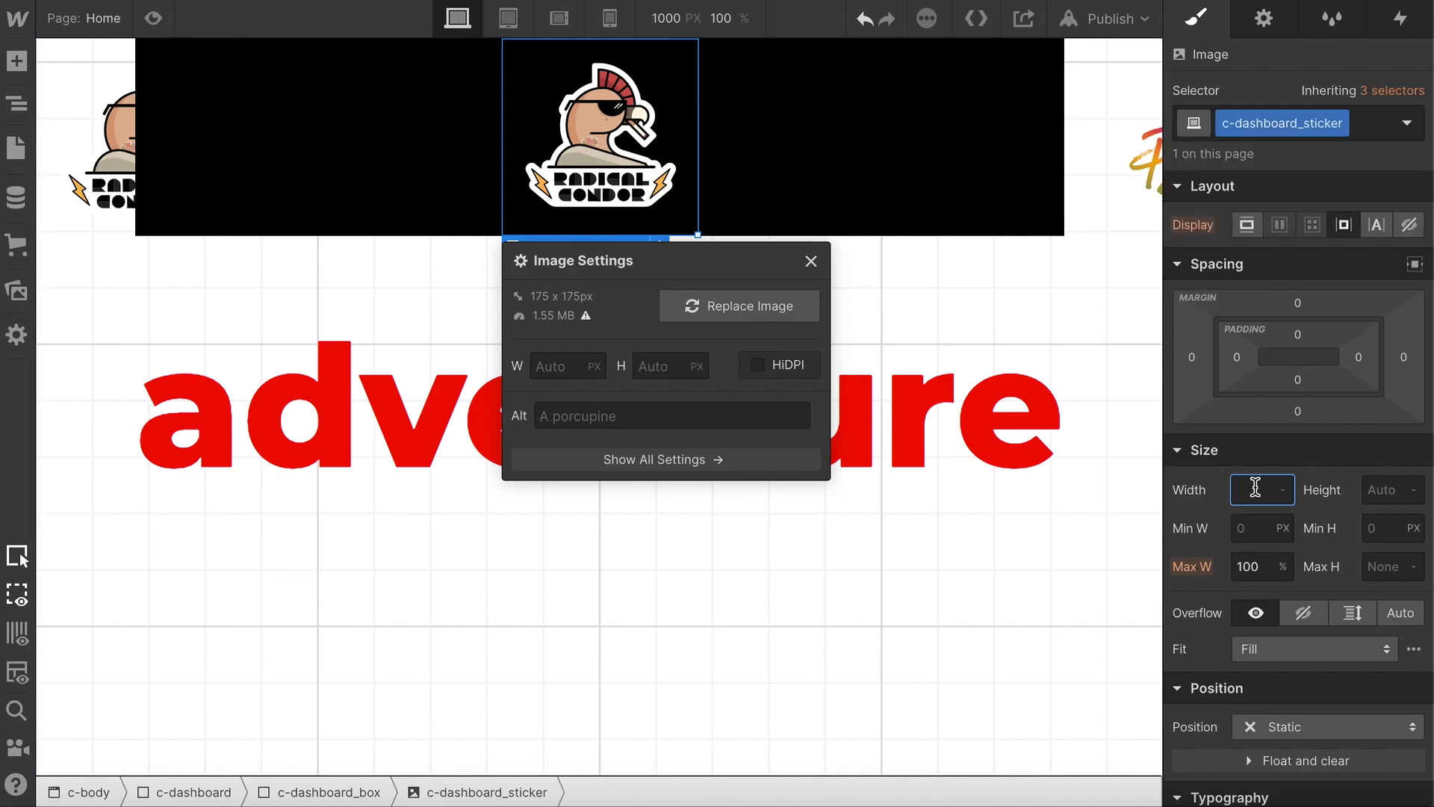
- Set the width of c-dashboard_sticker to 80 px
{"action": "key", "text": "Return"}
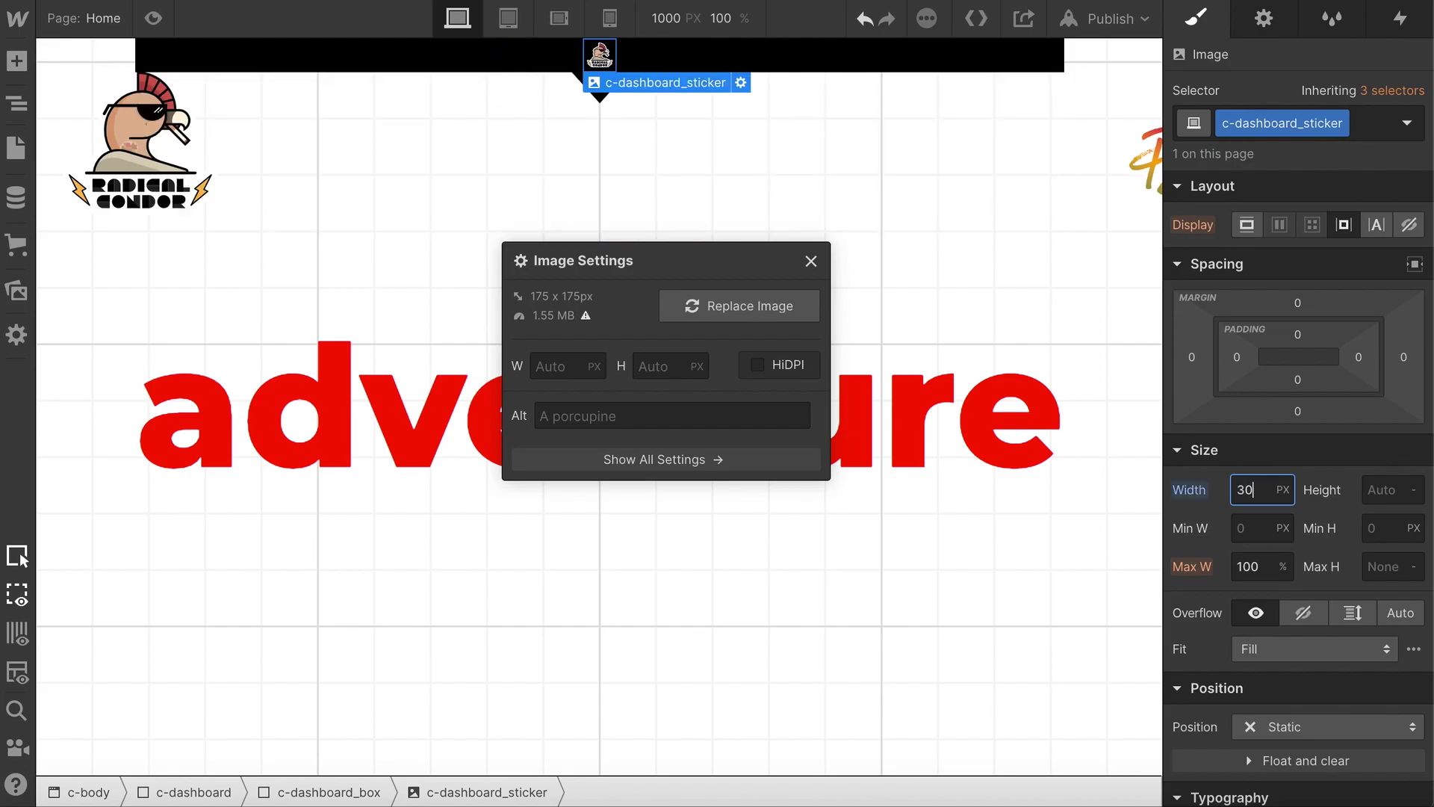
{"action": "key", "text": "BackSpace"}
{"action": "key", "text": "BackSpace"}
{"action": "type", "text": "80"}
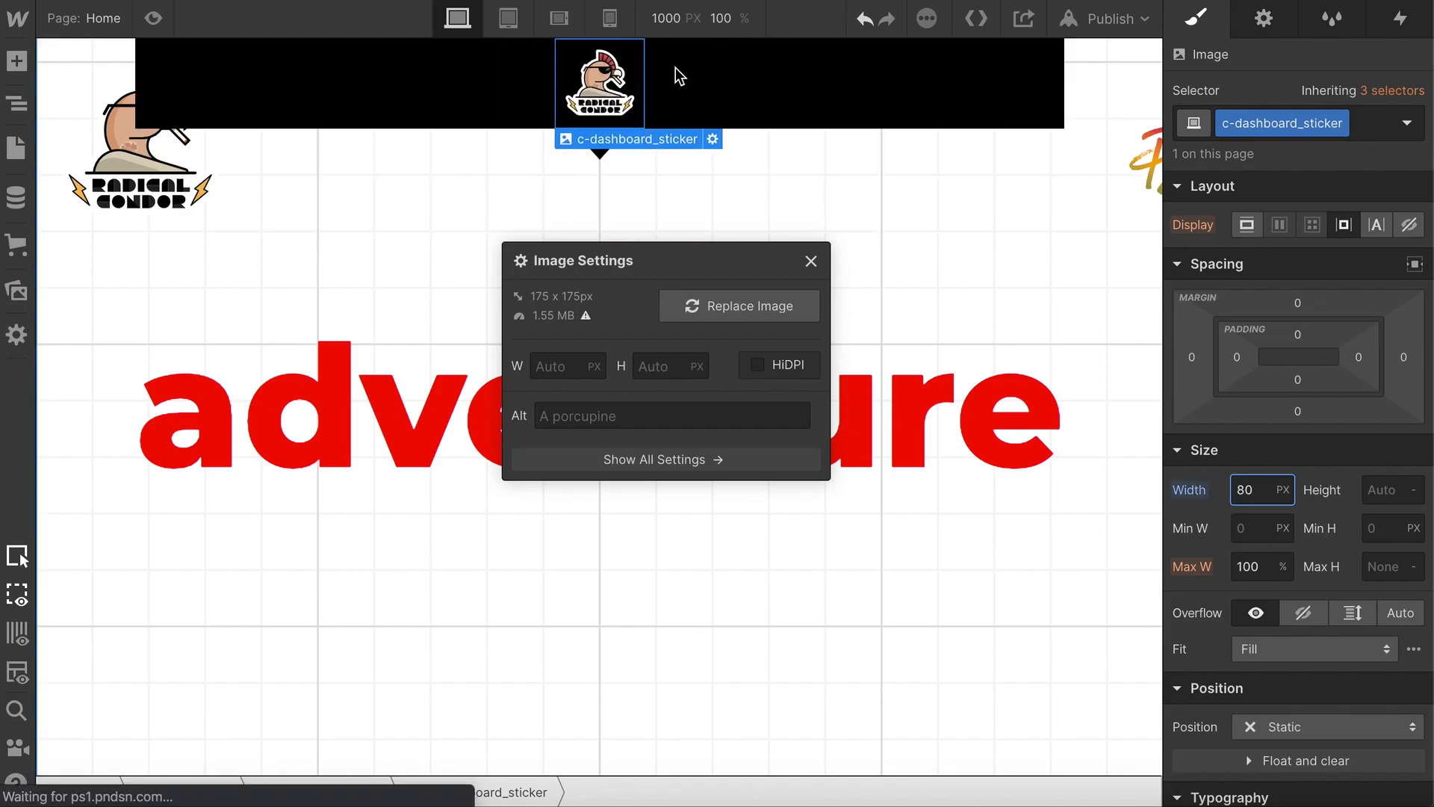
- Duplicate the c-dashboard_sticker image twice within the black box to make three stickers
{"action": "right_click", "coordinate": [617, 83]}
{"action": "left_click", "coordinate": [688, 307]}
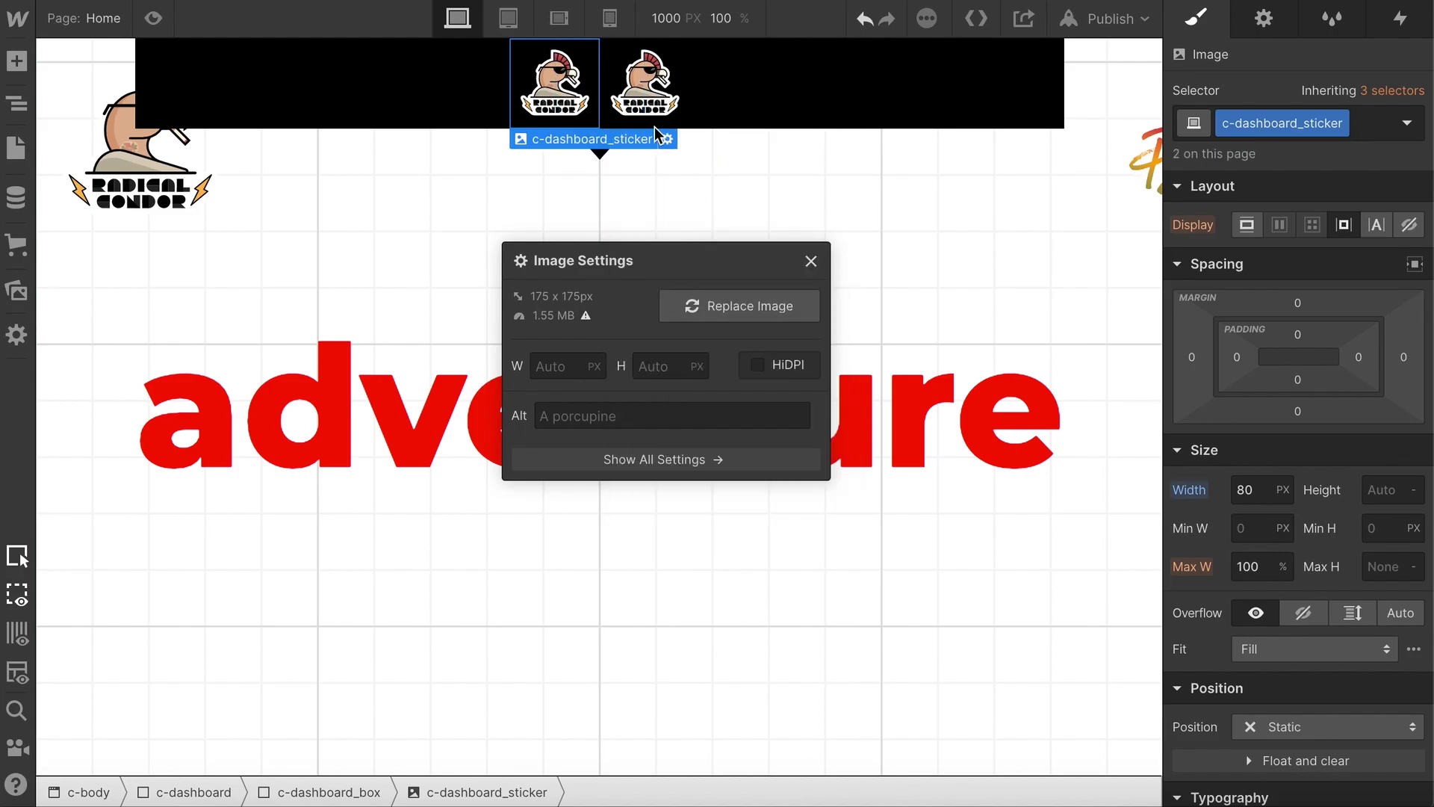
{"action": "right_click", "coordinate": [641, 77]}
{"action": "left_click", "coordinate": [739, 303]}
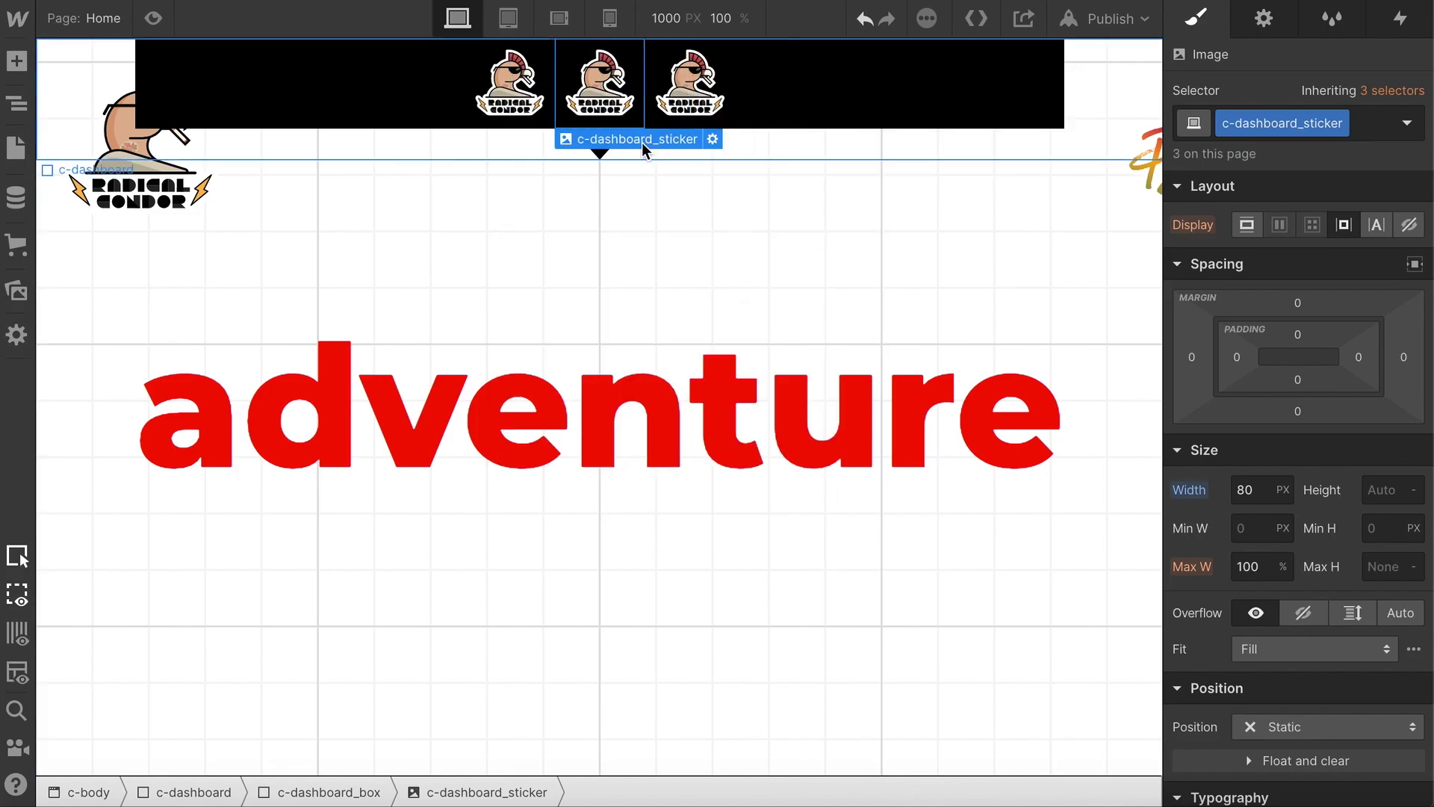
- Replace the second sticker's image with the orange can sticker and the third's with sticker2.svg
{"action": "left_click", "coordinate": [1262, 18]}
{"action": "left_click", "coordinate": [1310, 189]}
{"action": "left_click", "coordinate": [276, 224]}
{"action": "left_click", "coordinate": [724, 82]}
{"action": "double_click", "coordinate": [725, 82]}
{"action": "left_click", "coordinate": [303, 328]}
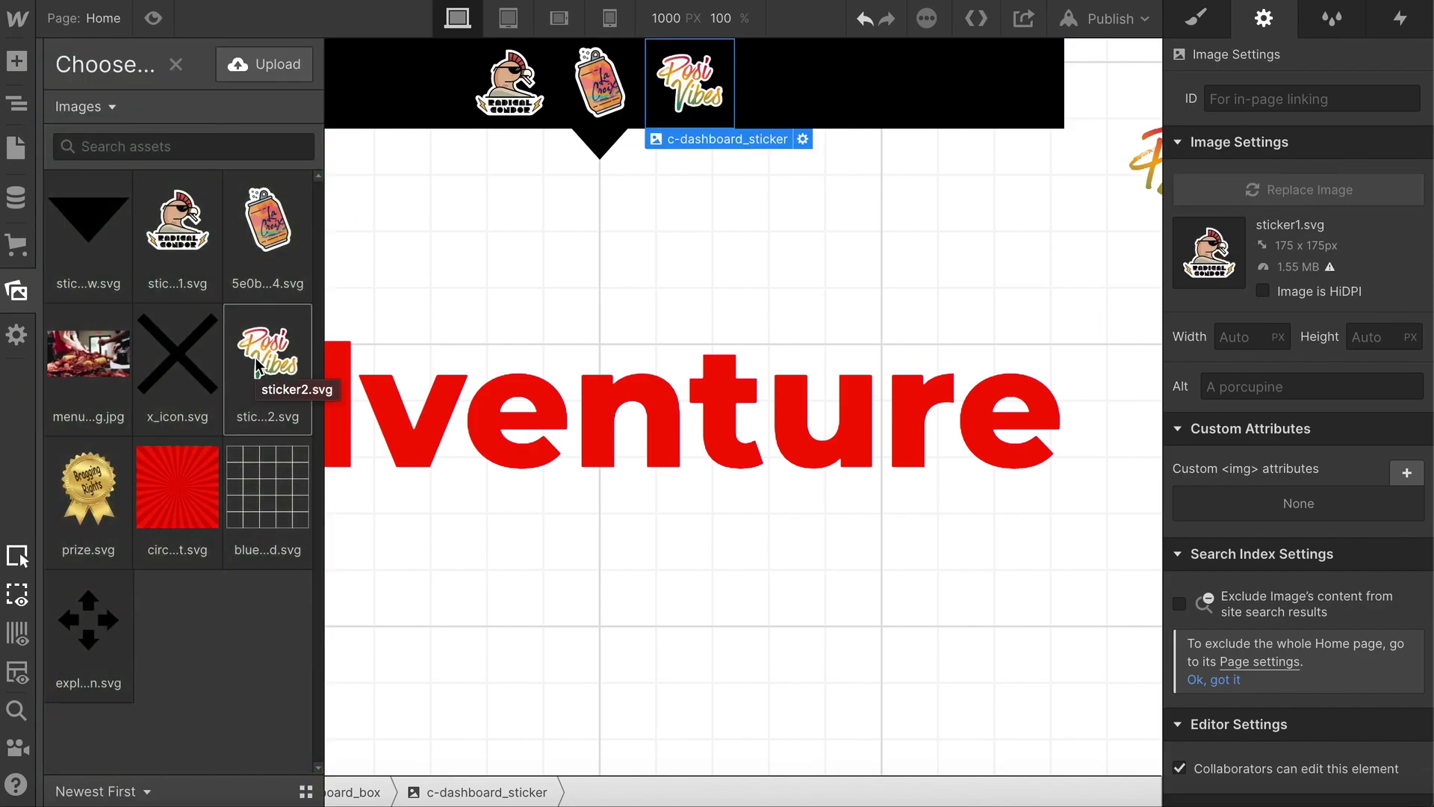
- Add equal left and right margins to c-dashboard_sticker to space the three stickers apart
{"action": "left_click", "coordinate": [1188, 22]}
{"action": "left_click_drag", "start_coordinate": [1191, 357], "coordinate": [1164, 371]}
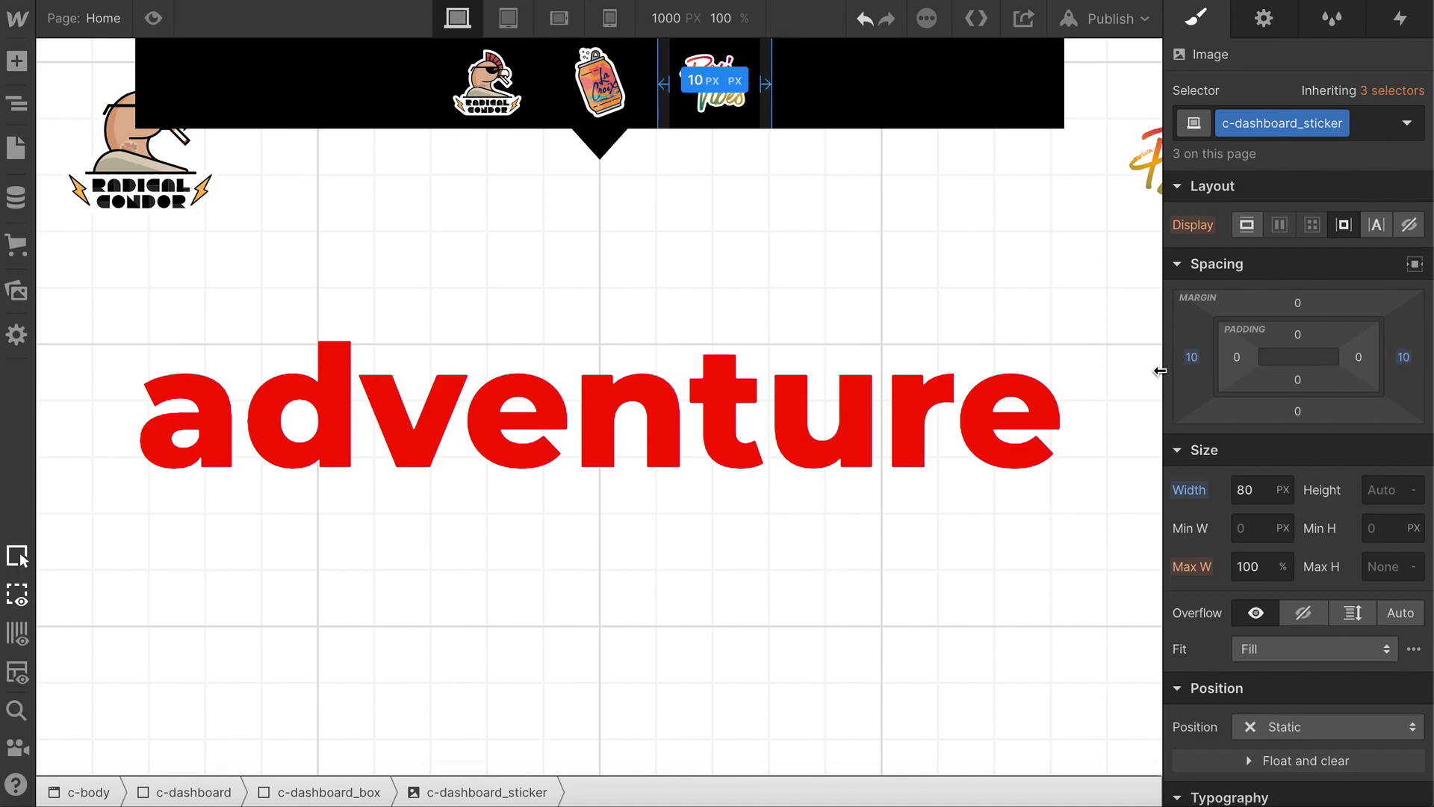
- Give c-dashboard_box 16 px of top and bottom padding and 26 px of left and right padding
{"action": "left_click", "coordinate": [1005, 105]}
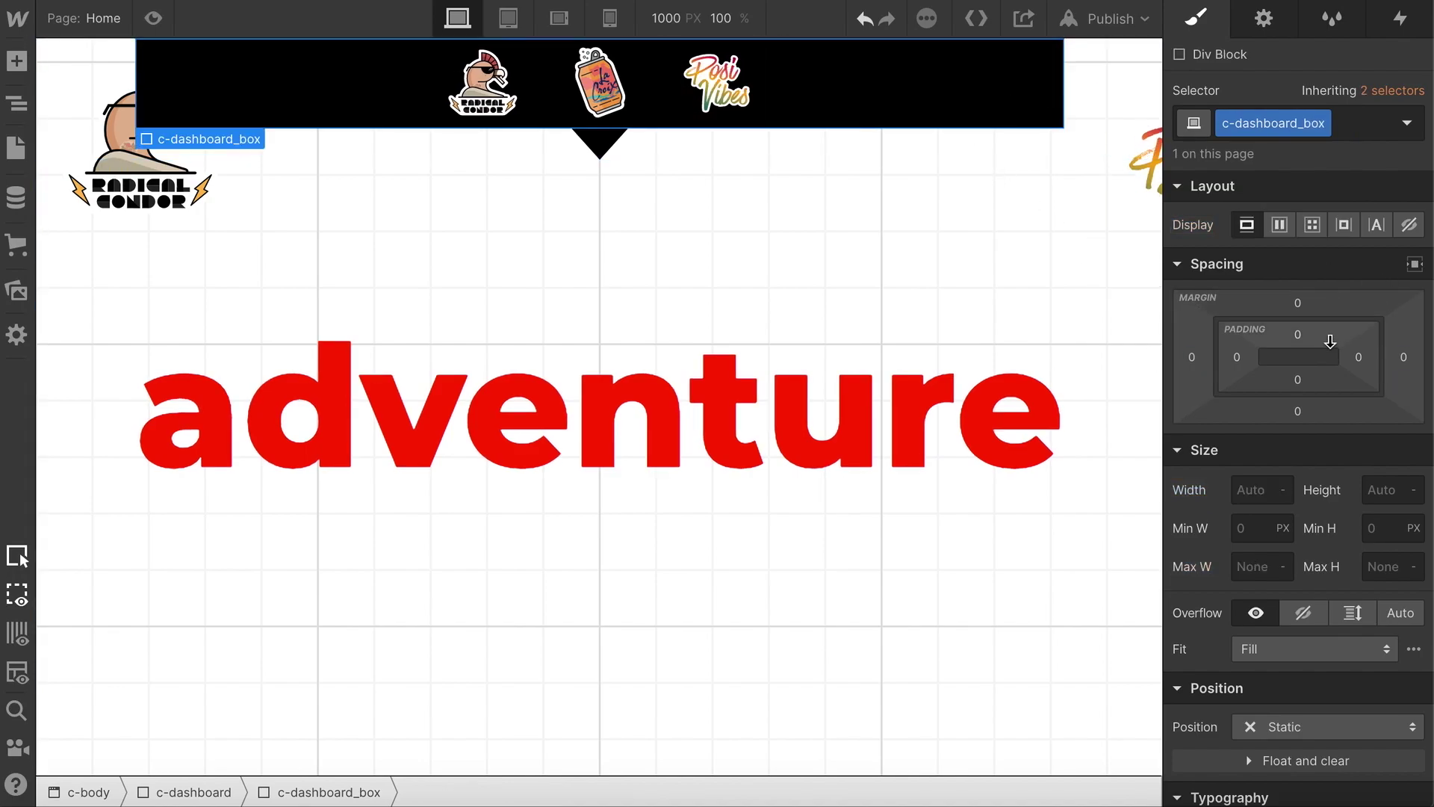
{"action": "left_click_drag", "start_coordinate": [1307, 340], "coordinate": [1301, 411]}
{"action": "left_click_drag", "start_coordinate": [1239, 354], "coordinate": [1312, 304]}
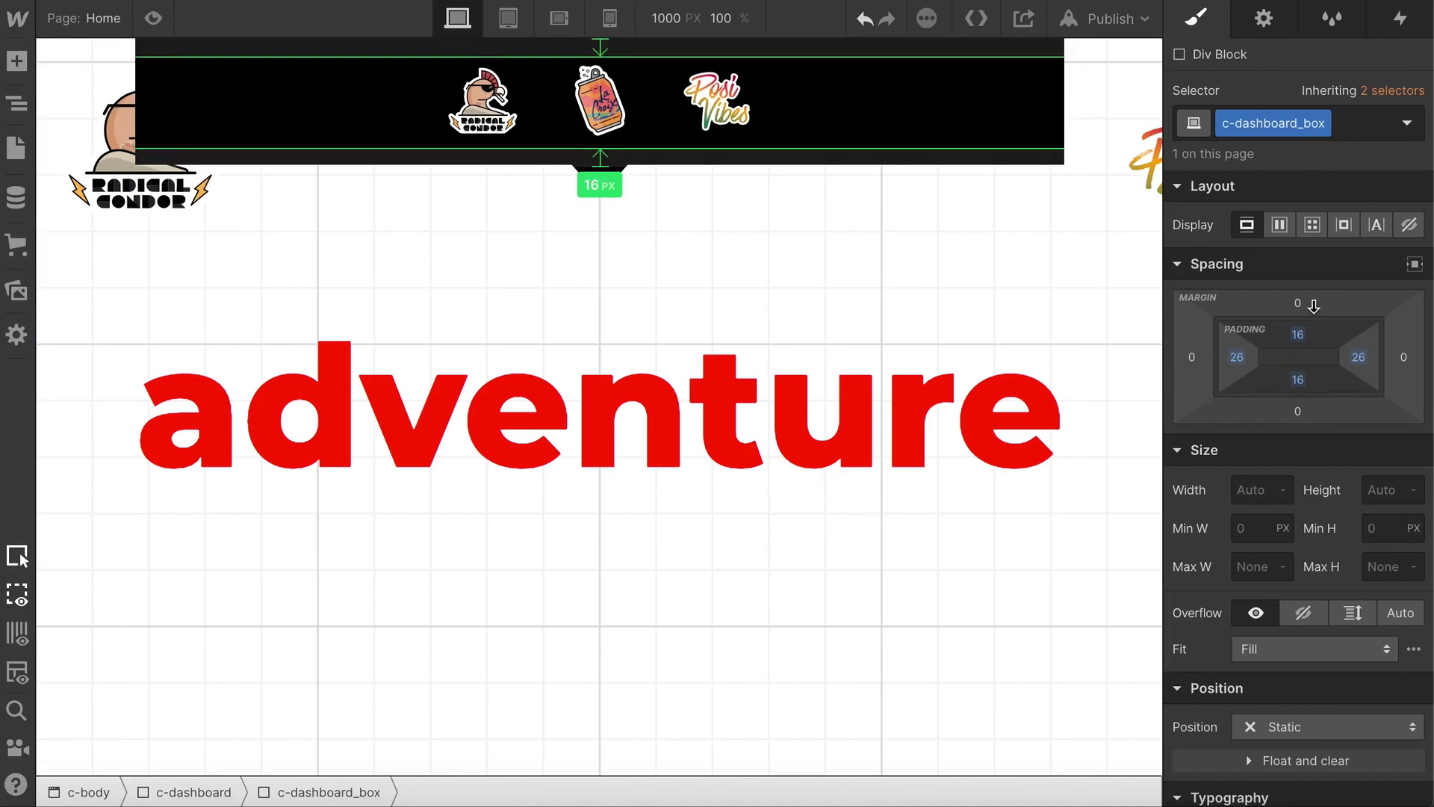
- Reduce the opacity of the c-dashboard_sticker images to 30%
{"action": "scroll", "coordinate": [1309, 321], "scroll_direction": "down", "scroll_amount": 2}
{"action": "left_click", "coordinate": [506, 110]}
{"action": "scroll", "coordinate": [1329, 396], "scroll_direction": "down", "scroll_amount": 8}
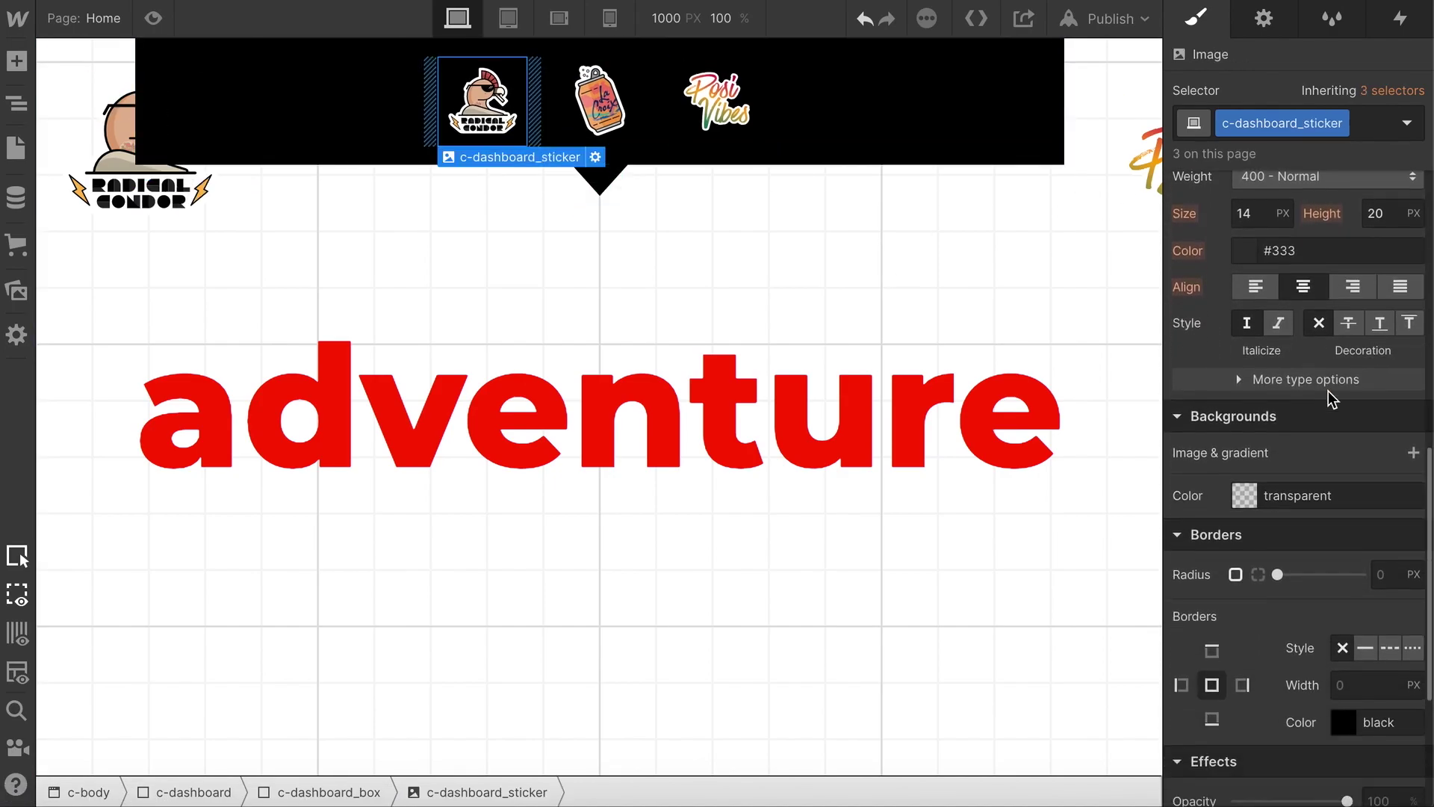
{"action": "scroll", "coordinate": [1318, 515], "scroll_direction": "down", "scroll_amount": 2}
{"action": "left_click_drag", "start_coordinate": [1345, 575], "coordinate": [1267, 575]}
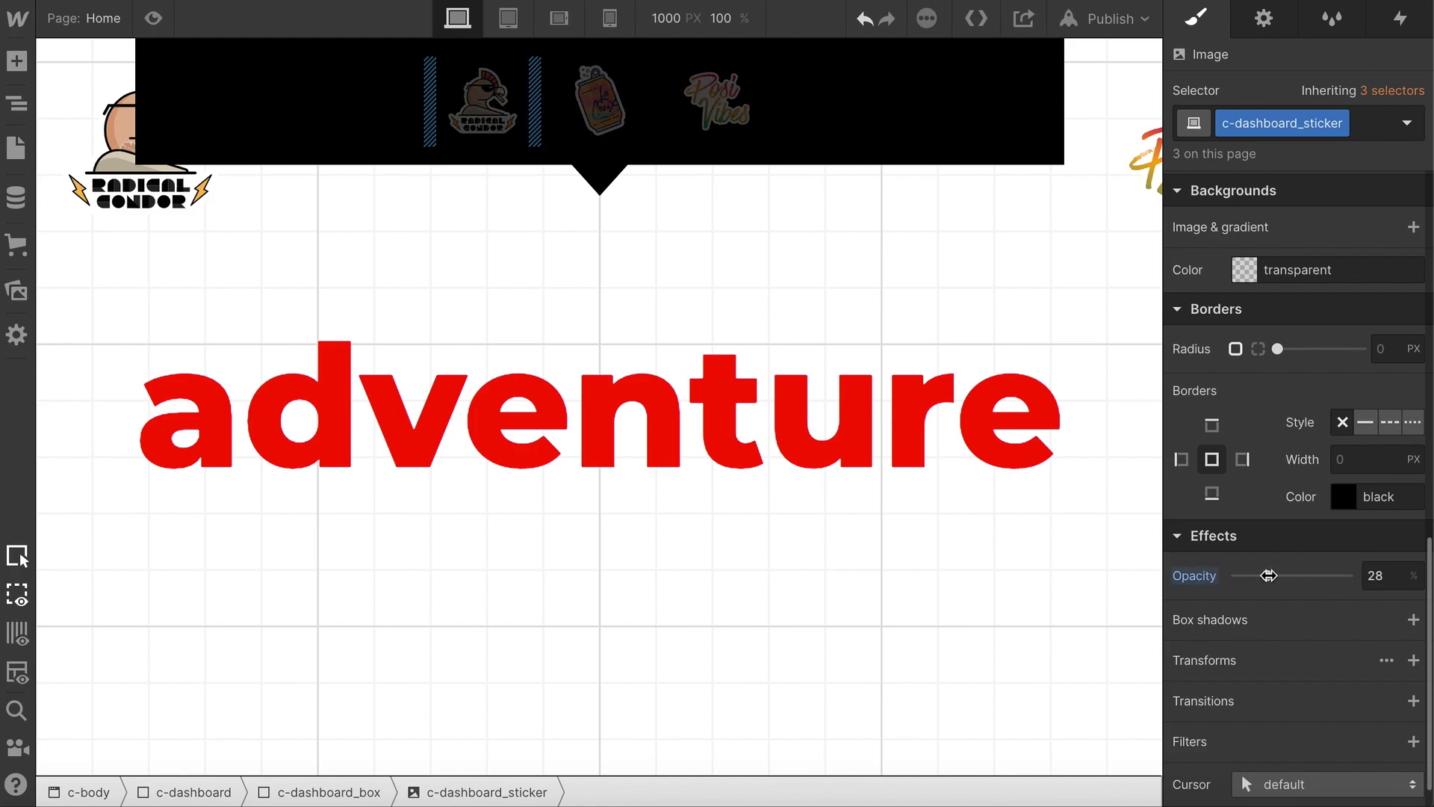
{"action": "left_click_drag", "start_coordinate": [1270, 575], "coordinate": [1268, 575]}
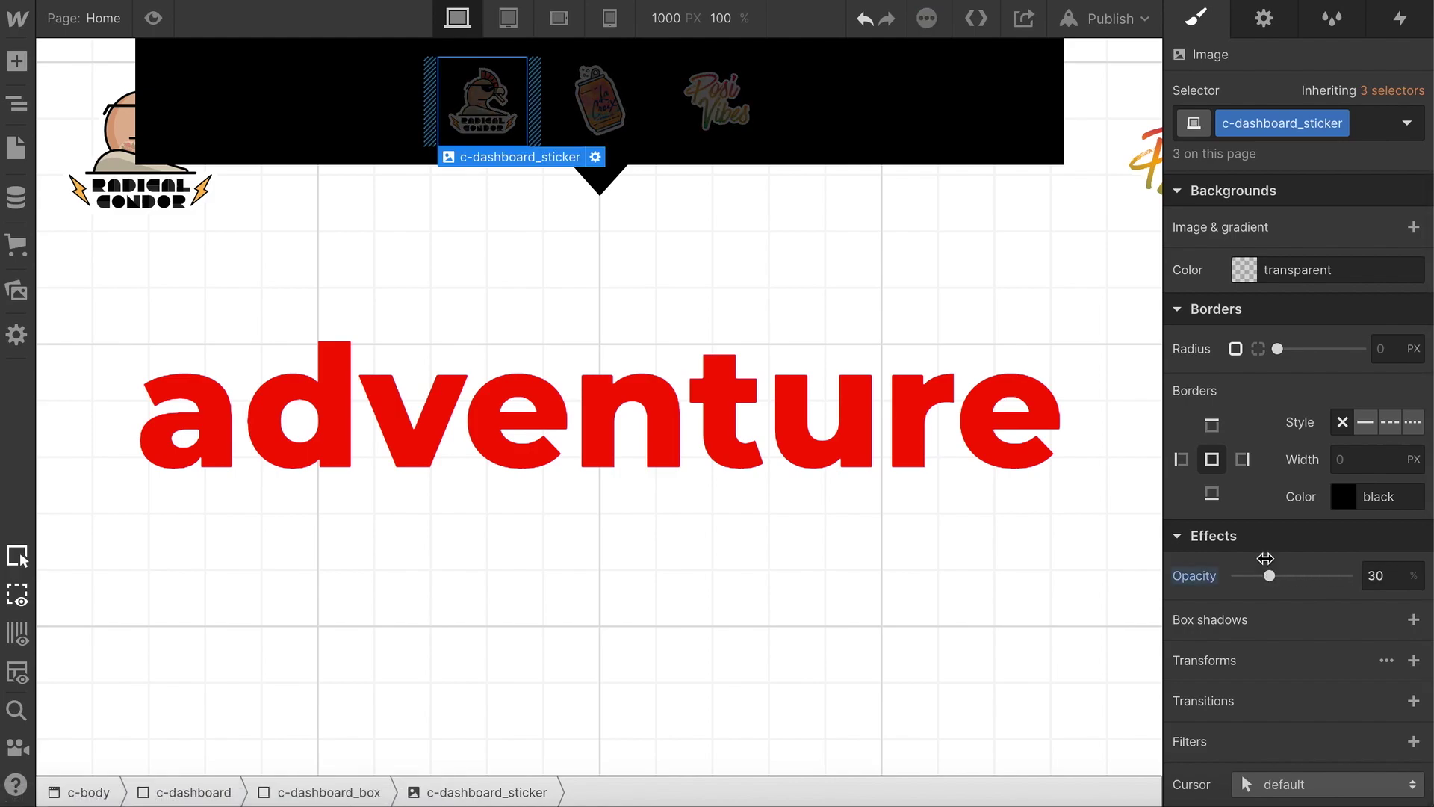
- Add a Move transform to c-dashboard with a Y offset of -114 px
{"action": "left_click", "coordinate": [833, 187]}
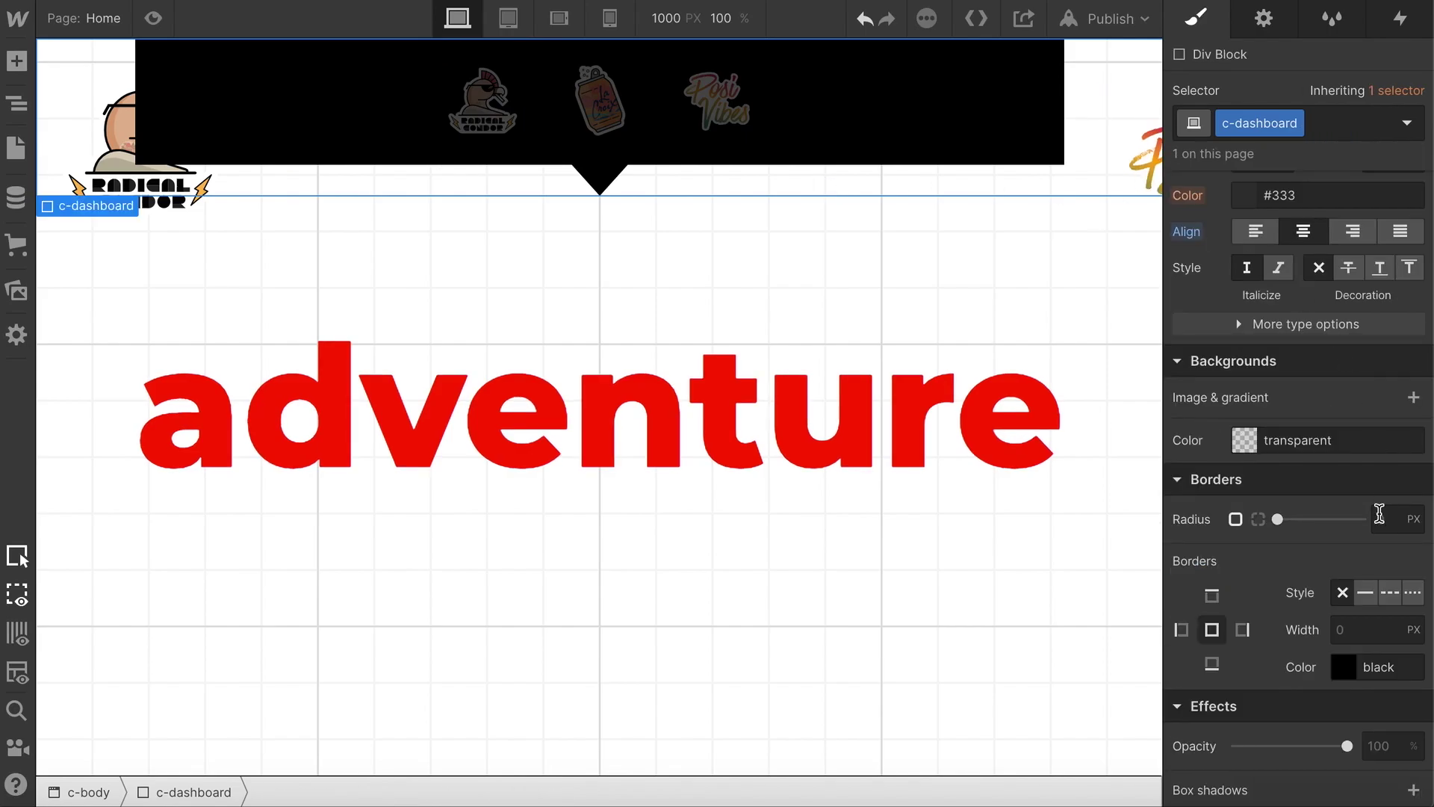
{"action": "scroll", "coordinate": [1379, 513], "scroll_direction": "down", "scroll_amount": 3}
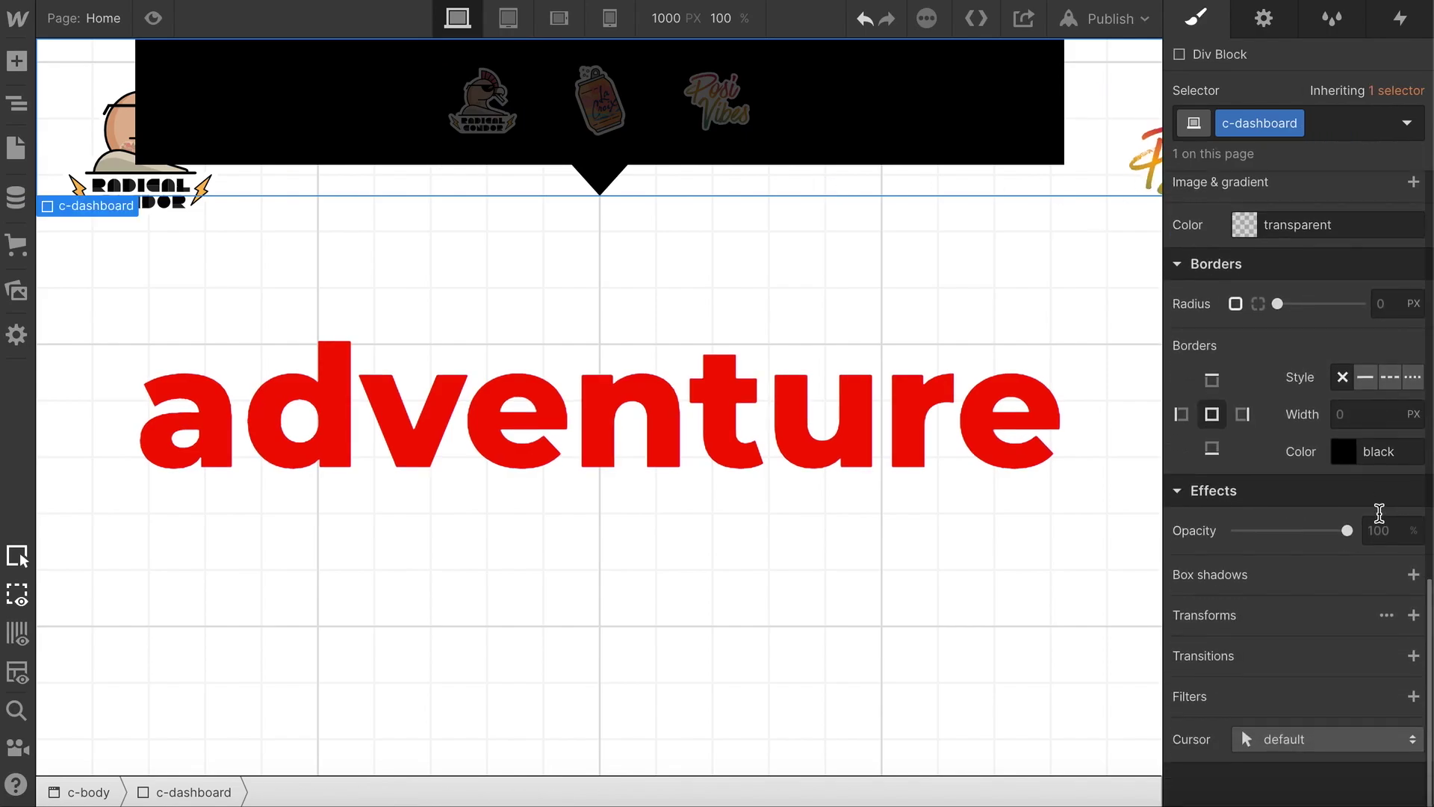
{"action": "left_click", "coordinate": [1413, 617]}
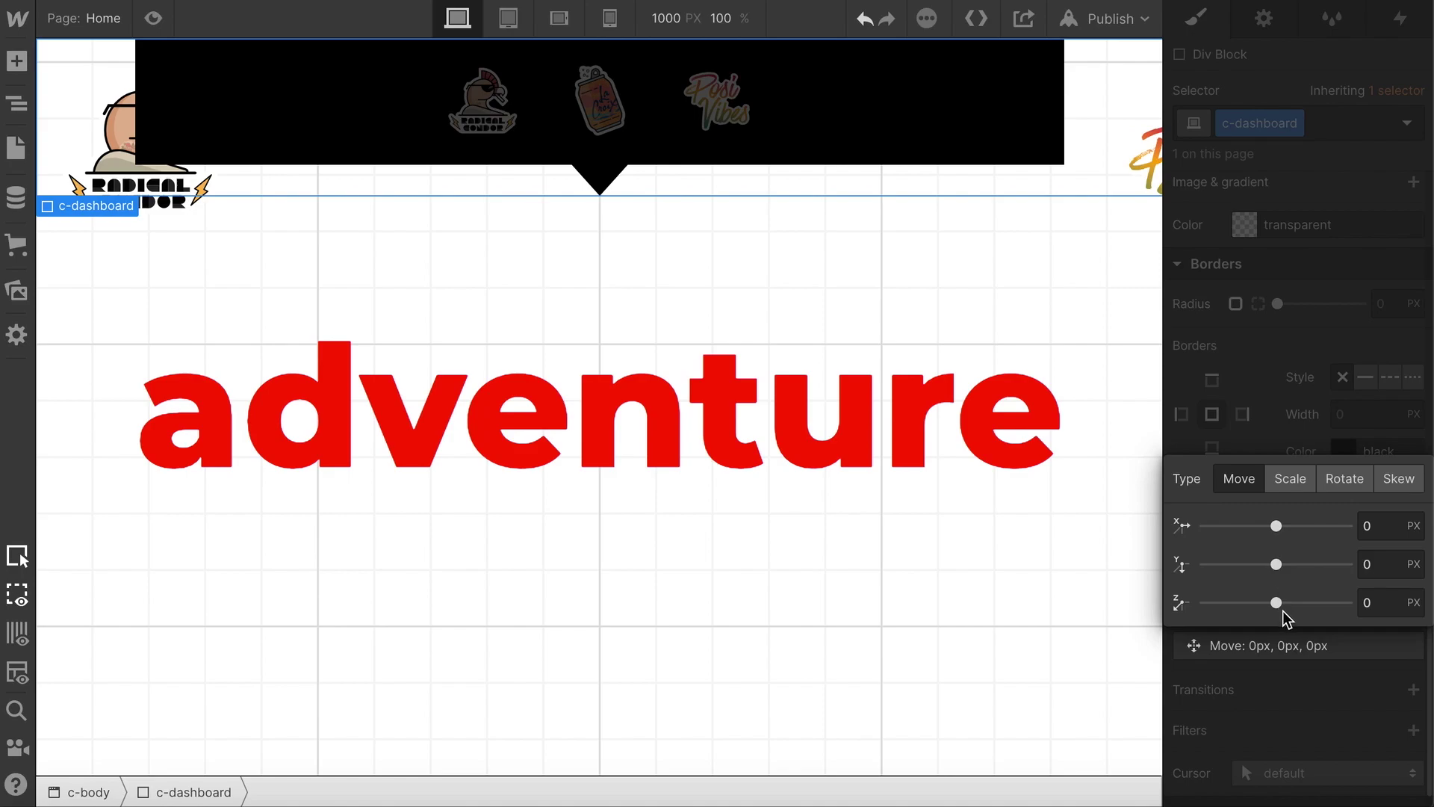
{"action": "left_click_drag", "start_coordinate": [1275, 566], "coordinate": [1250, 563]}
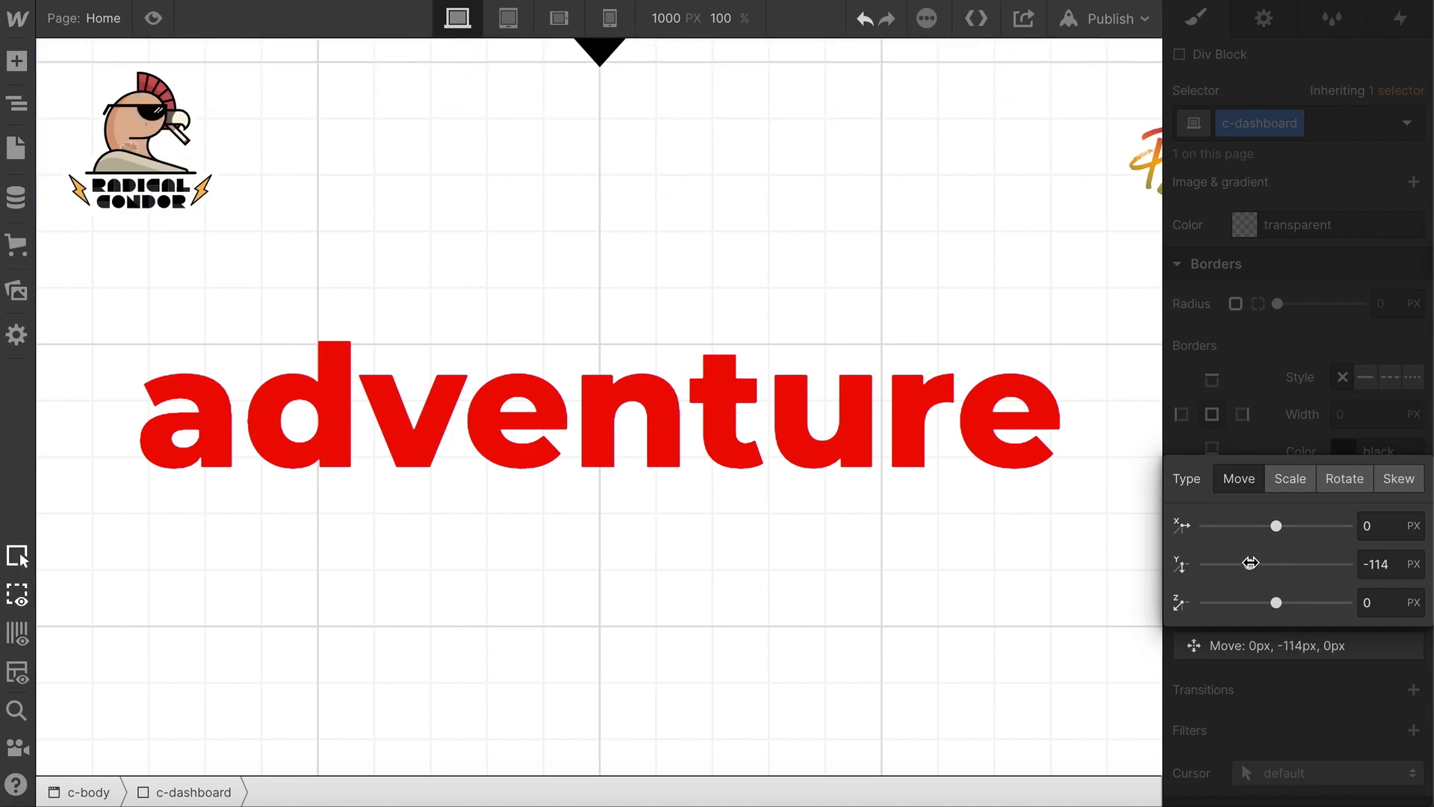
{"action": "left_click", "coordinate": [1303, 382]}
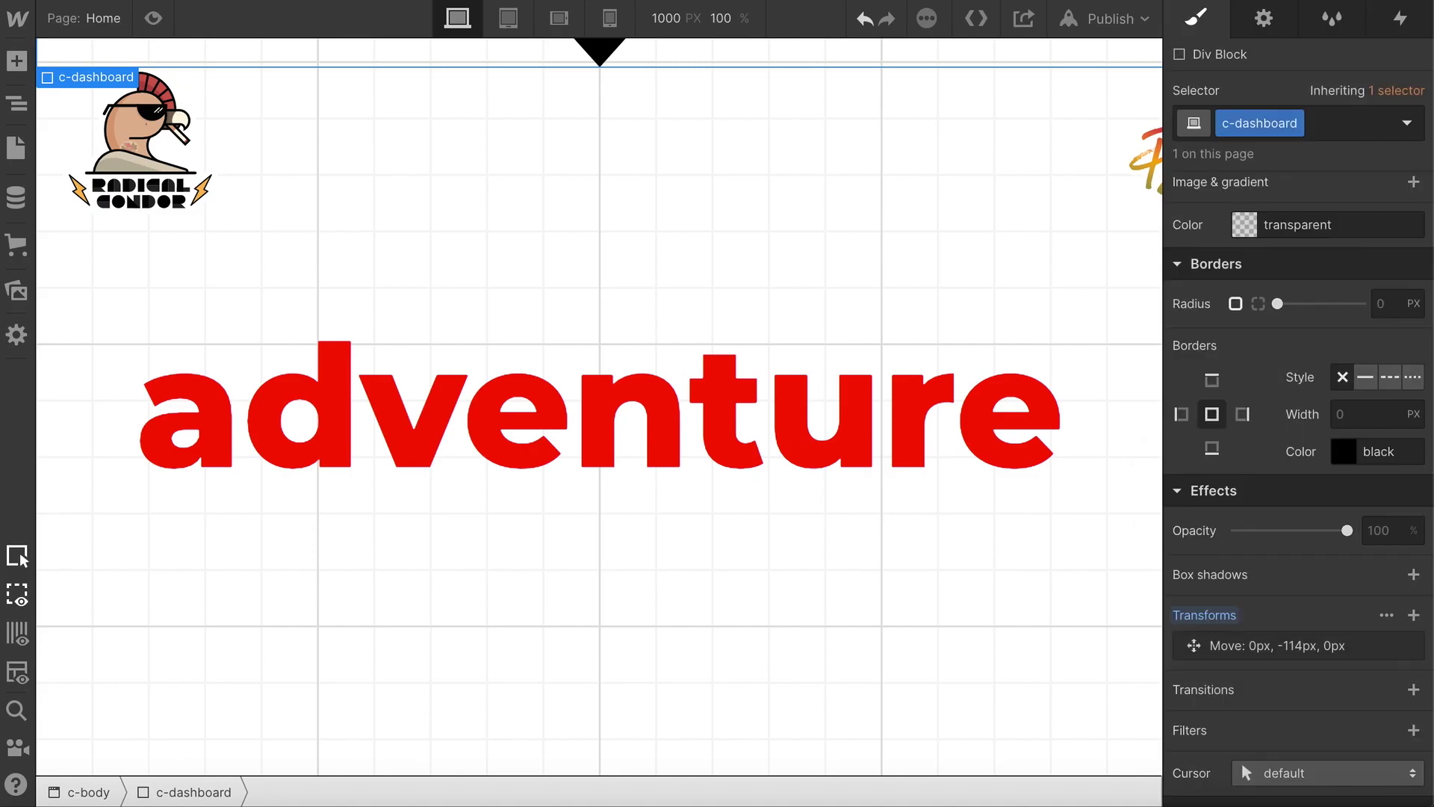
- Add a transition to c-dashboard covering all properties, with a 200 ms duration and ease easing
{"action": "left_click", "coordinate": [1412, 691]}
{"action": "left_click", "coordinate": [1309, 597]}
{"action": "scroll", "coordinate": [1272, 722], "scroll_direction": "down", "scroll_amount": 1}
{"action": "scroll", "coordinate": [1275, 750], "scroll_direction": "down", "scroll_amount": 5}
{"action": "left_click", "coordinate": [1283, 784]}
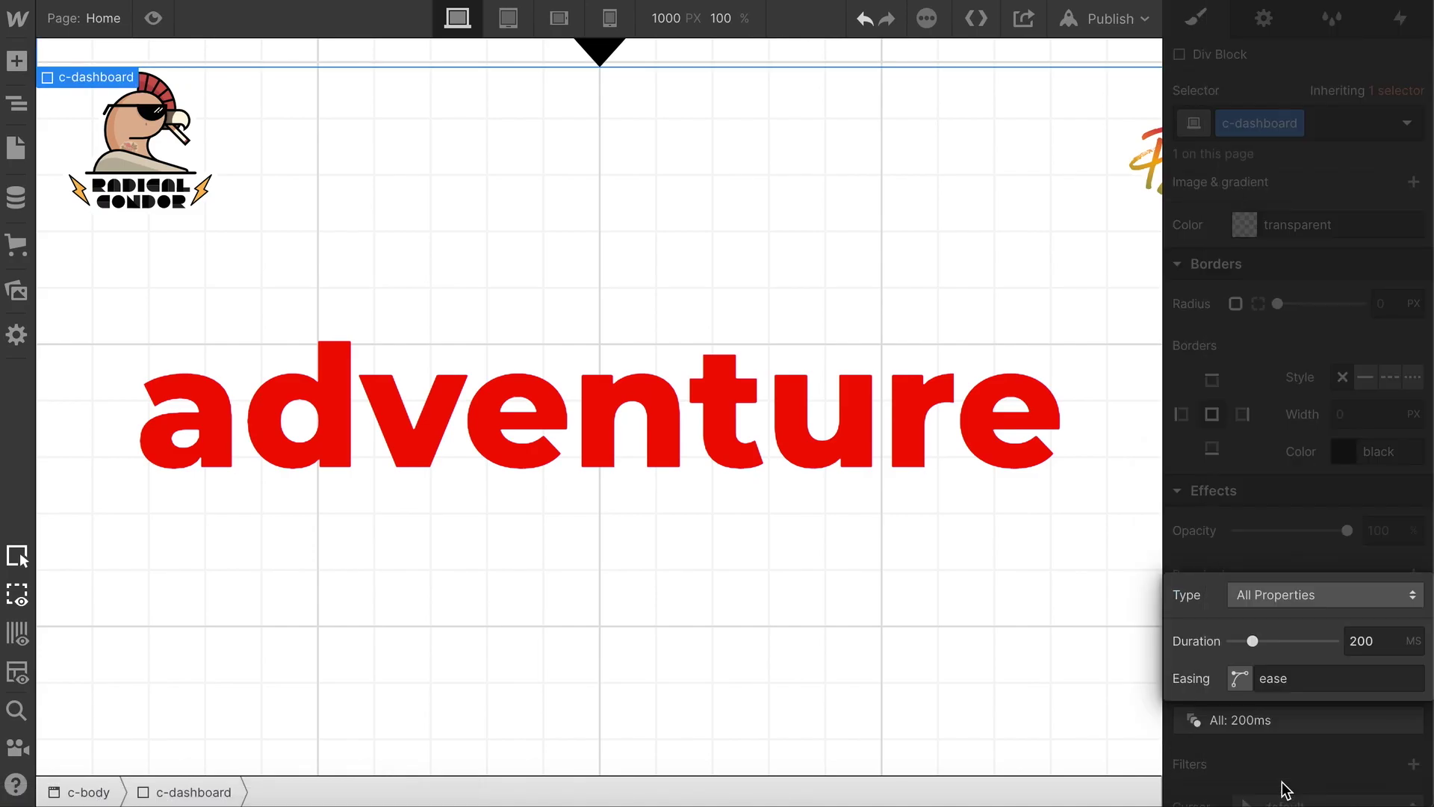
{"action": "left_click", "coordinate": [1306, 514]}
- In c-dashboard's Hover state, shift the Move transform's Y offset back down so the dashboard slides into view
{"action": "left_click", "coordinate": [1409, 126]}
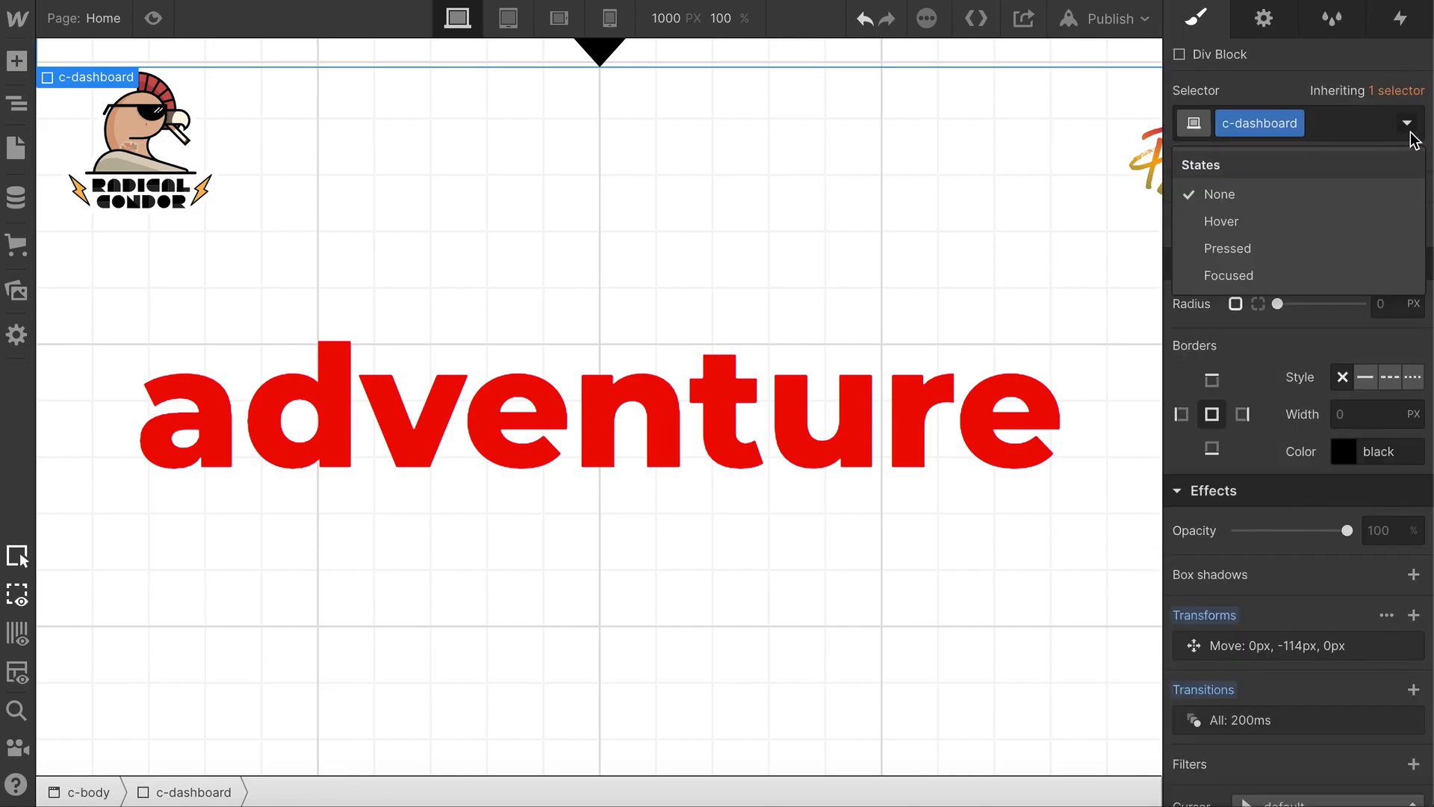
{"action": "left_click", "coordinate": [1223, 222]}
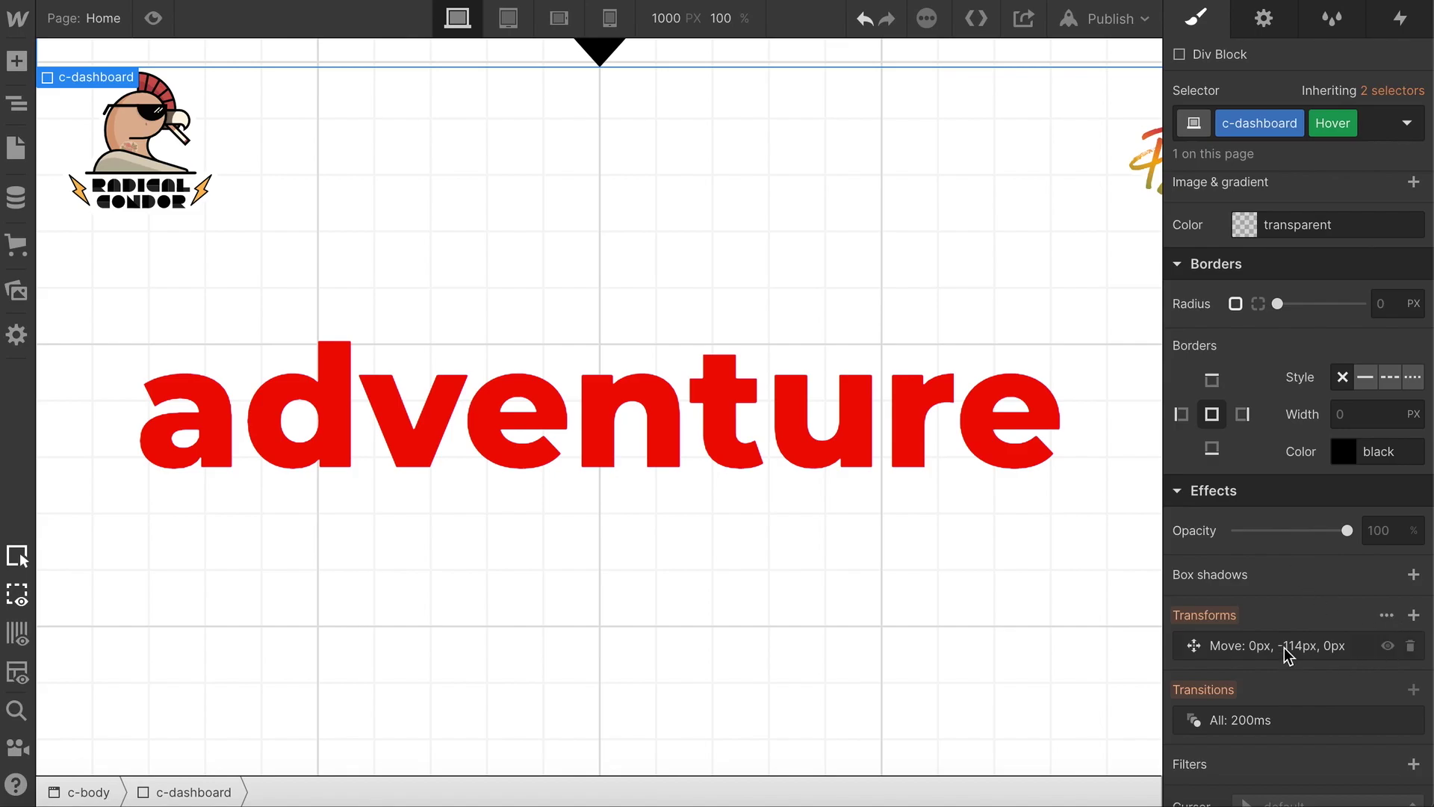
{"action": "left_click", "coordinate": [1283, 647]}
{"action": "left_click_drag", "start_coordinate": [1252, 562], "coordinate": [1279, 563]}
{"action": "left_click", "coordinate": [981, 251]}
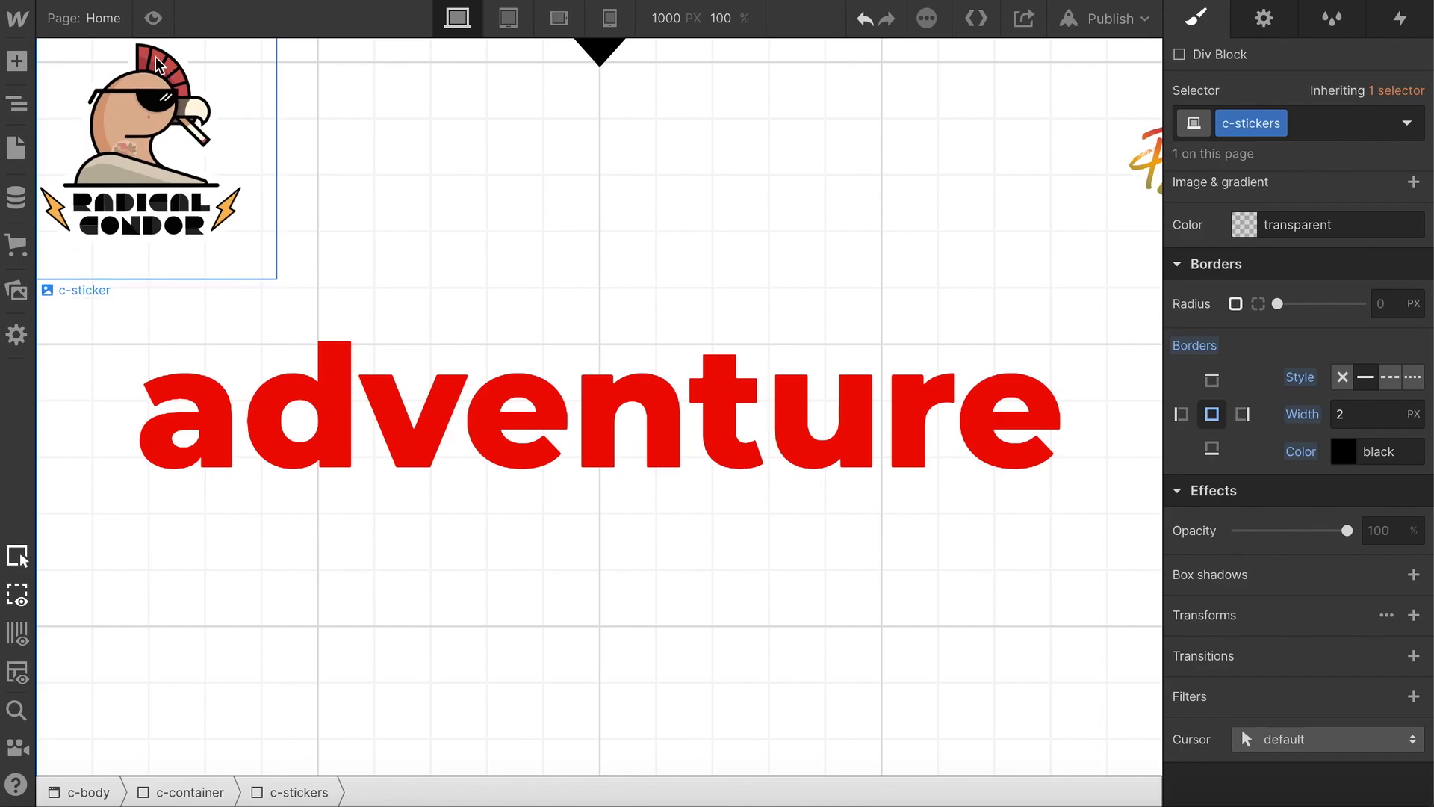
- Preview the page and test how the dashboard reacts to the pointer at the page's upper edge
{"action": "key", "text": "ctrl+shift+p"}
{"action": "scroll", "coordinate": [550, 508], "scroll_direction": "up", "scroll_amount": 5}
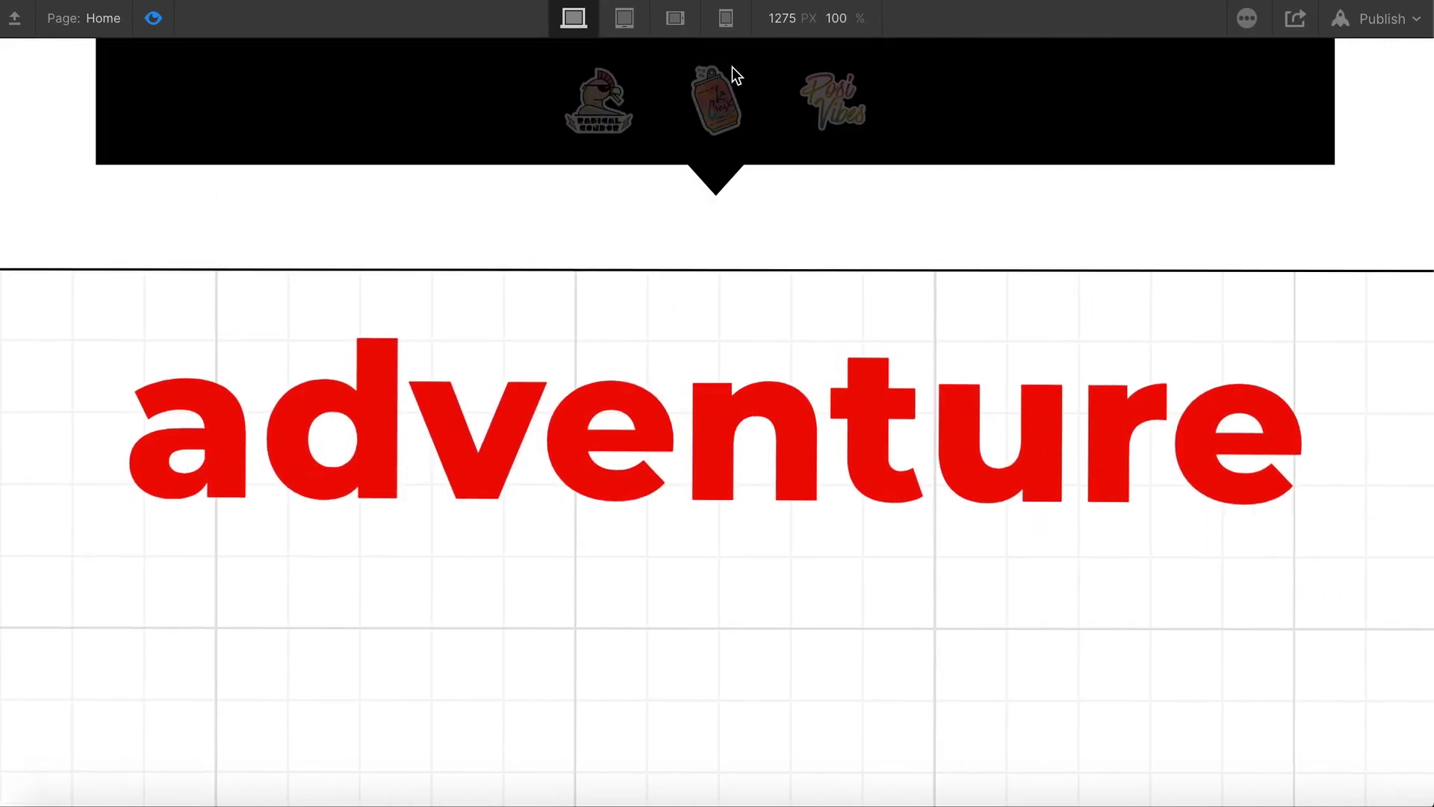
{"action": "mouse_move", "coordinate": [747, 48]}
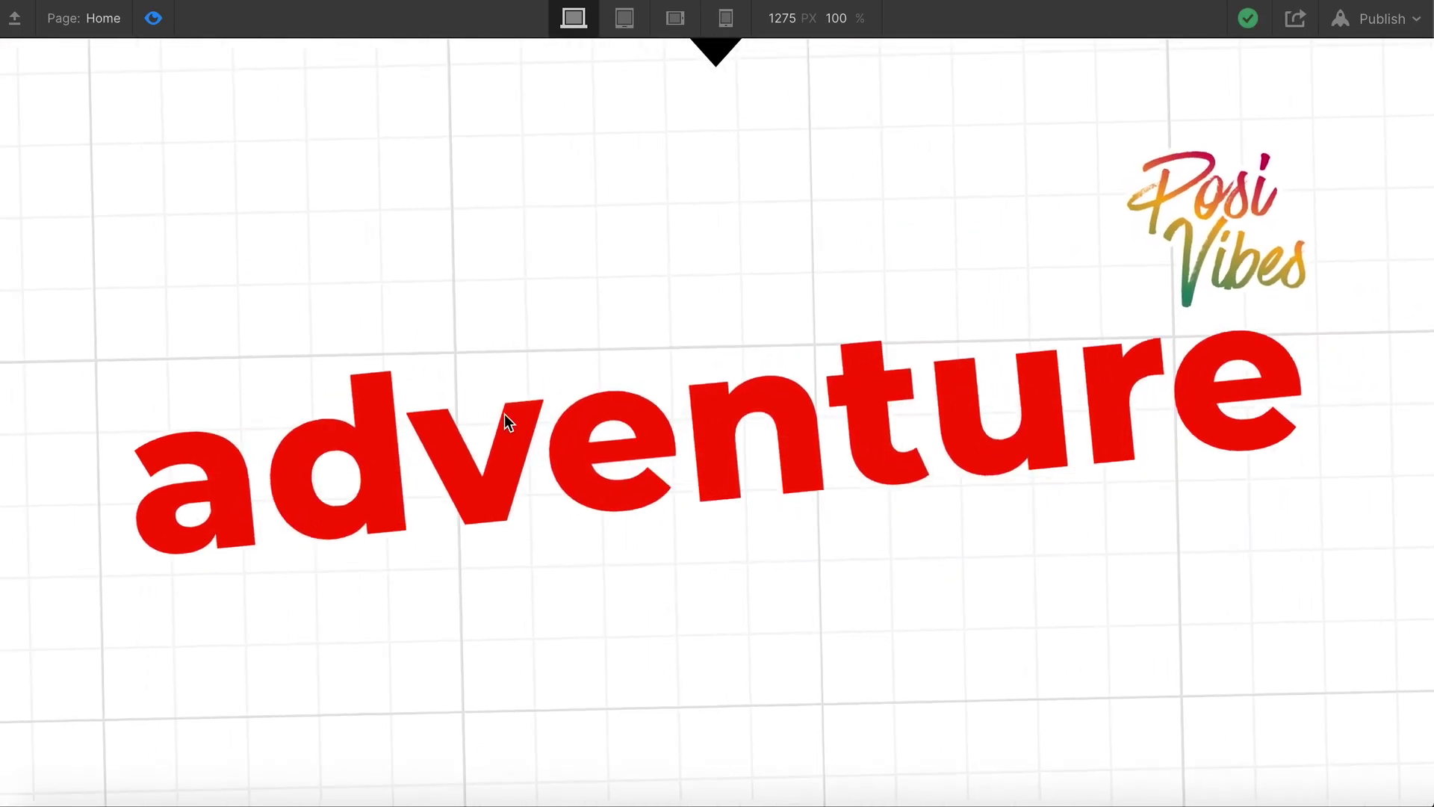
{"action": "key", "text": "ctrl+shift+p"}
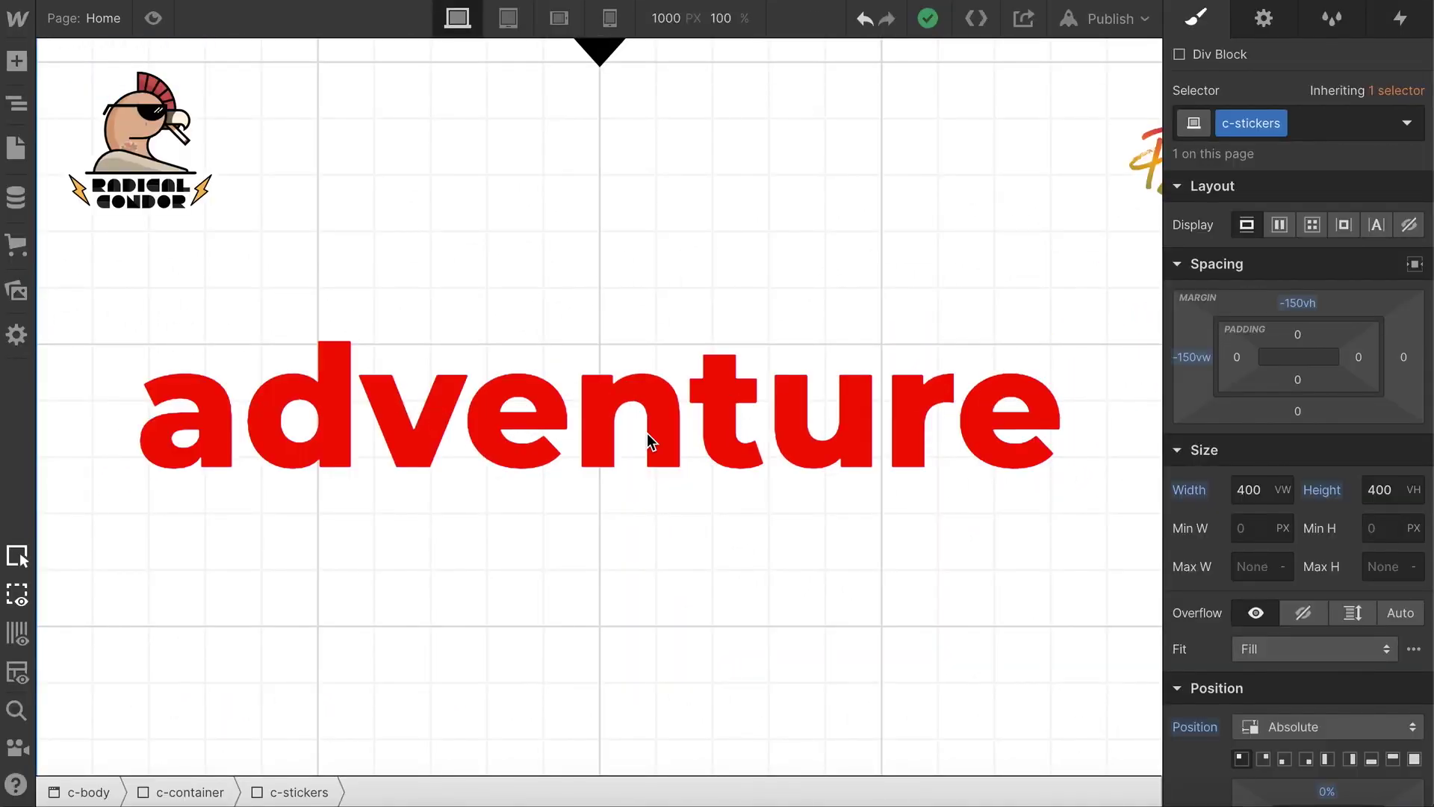
- Add a Mouse click (tap) element trigger to the Radical Condor c-sticker image
{"action": "left_click", "coordinate": [130, 133]}
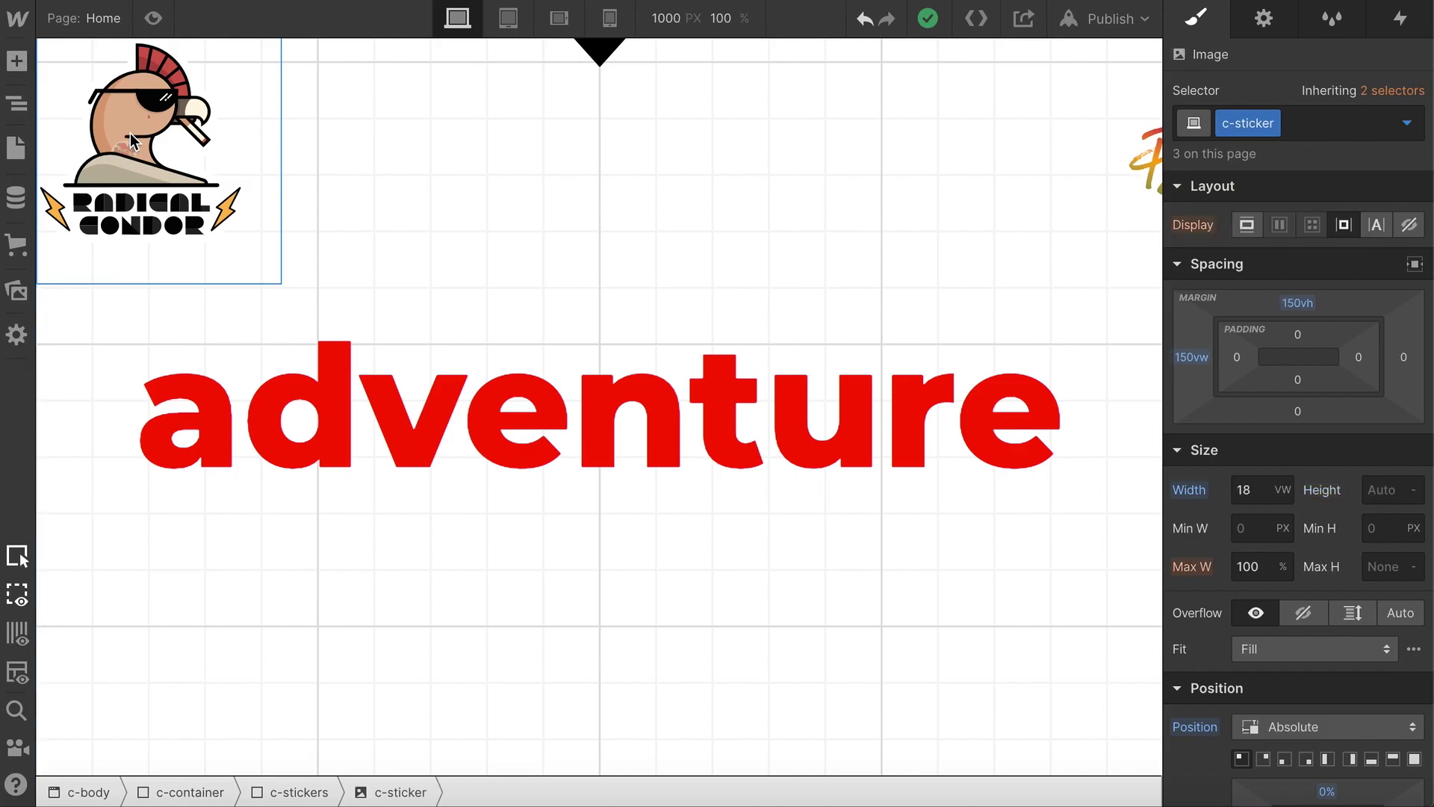
{"action": "left_click", "coordinate": [1399, 21]}
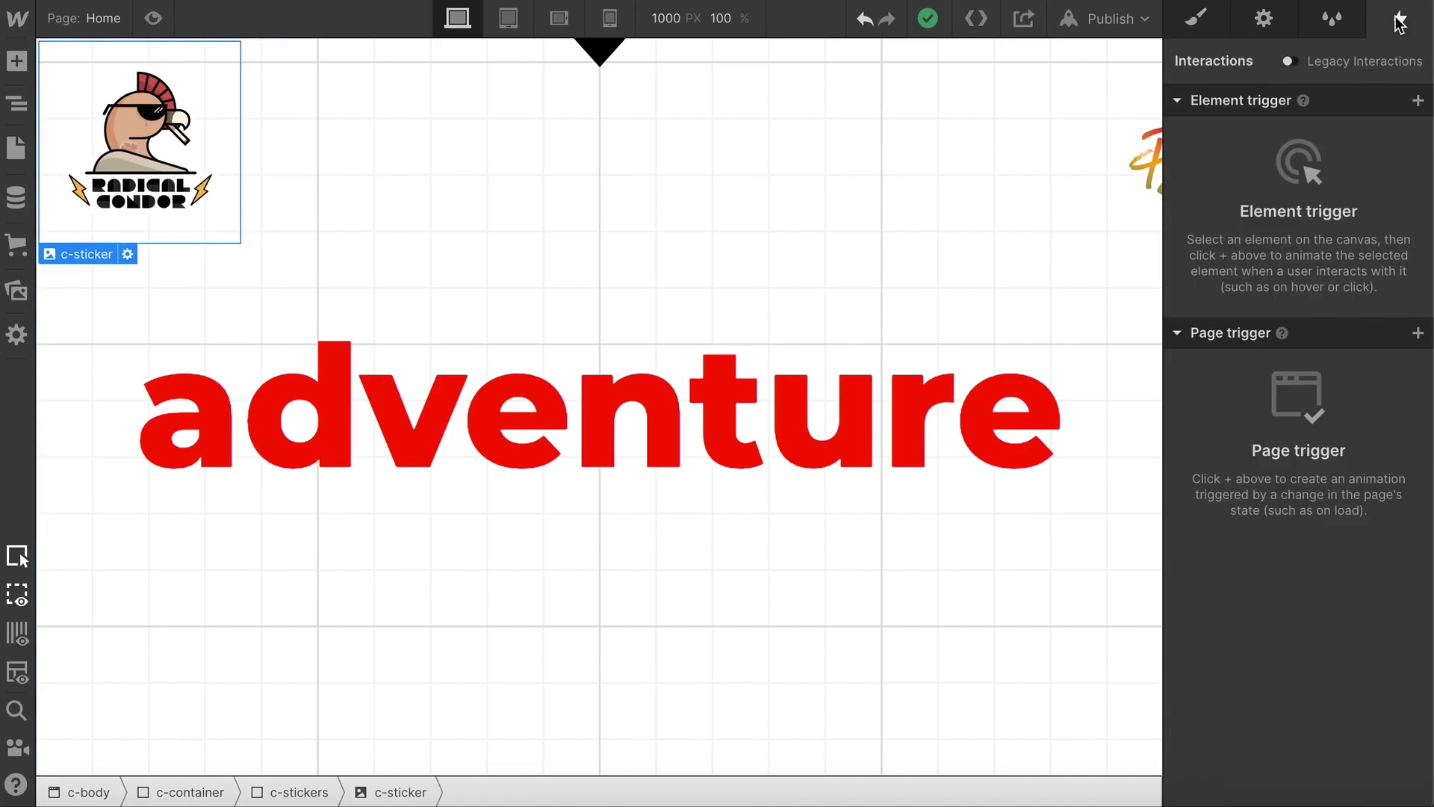
{"action": "left_click", "coordinate": [1417, 101]}
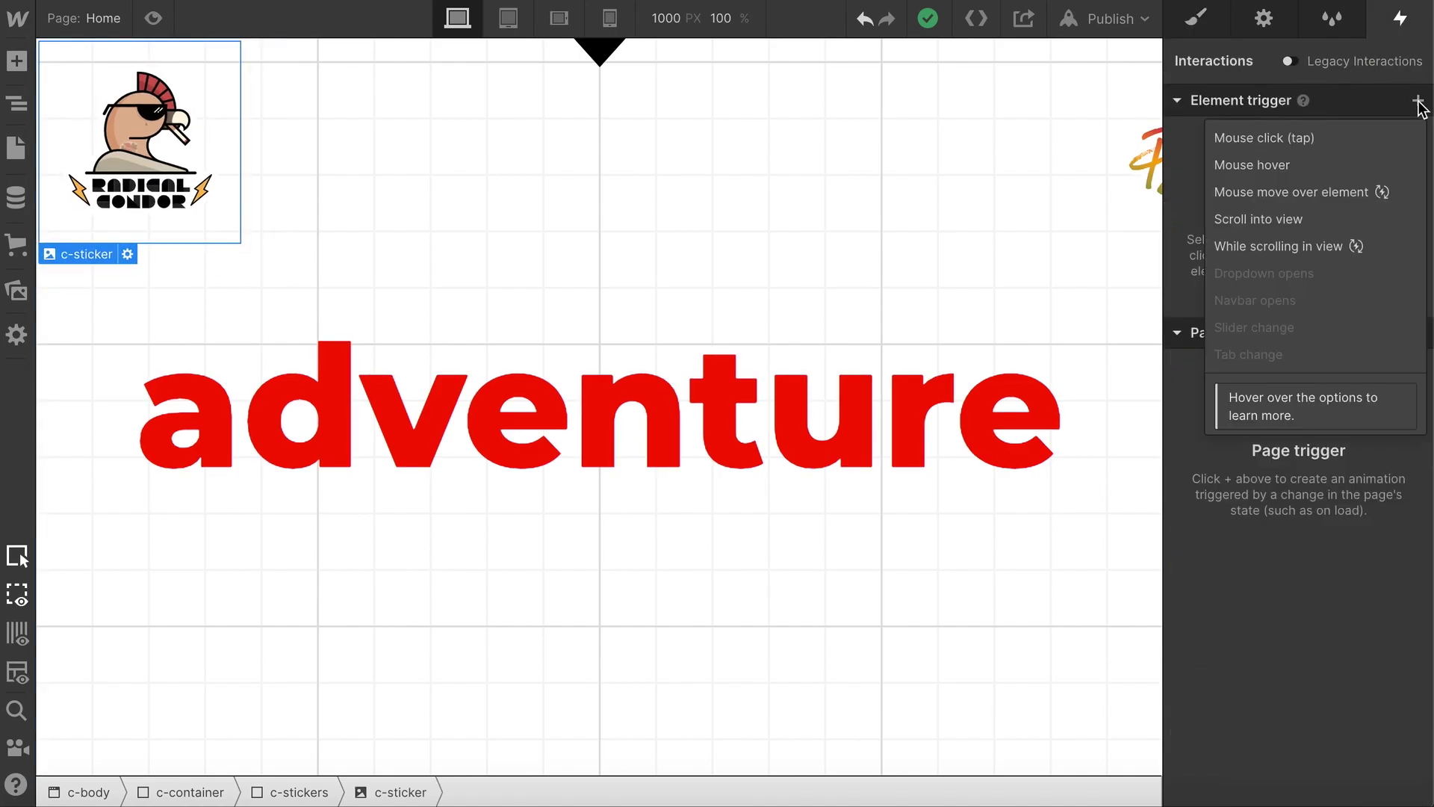
{"action": "left_click", "coordinate": [1330, 141]}
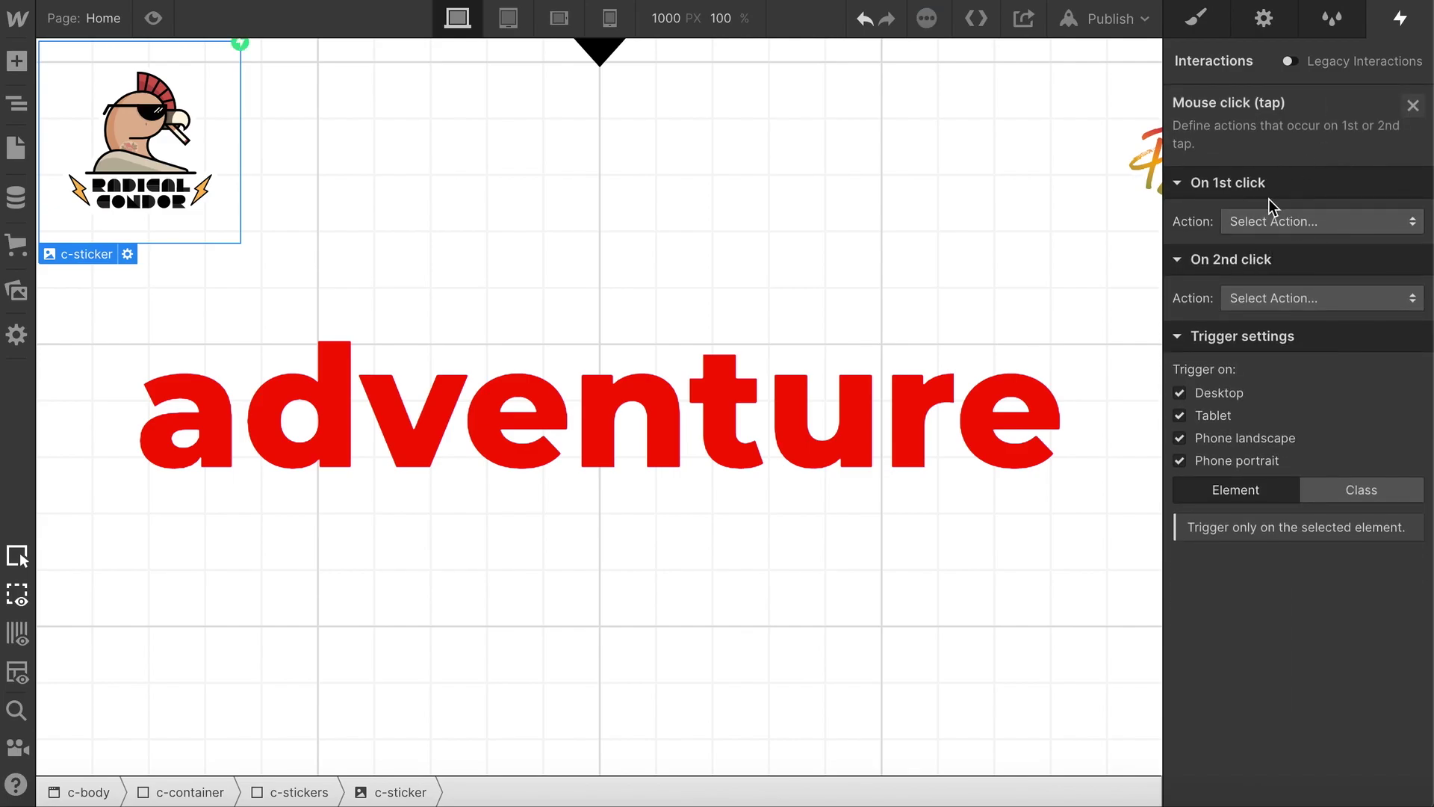
- Set the first-click action to start an animation and create a timed animation named "Sticker 1"
{"action": "left_click", "coordinate": [1287, 218]}
{"action": "left_click", "coordinate": [1270, 218]}
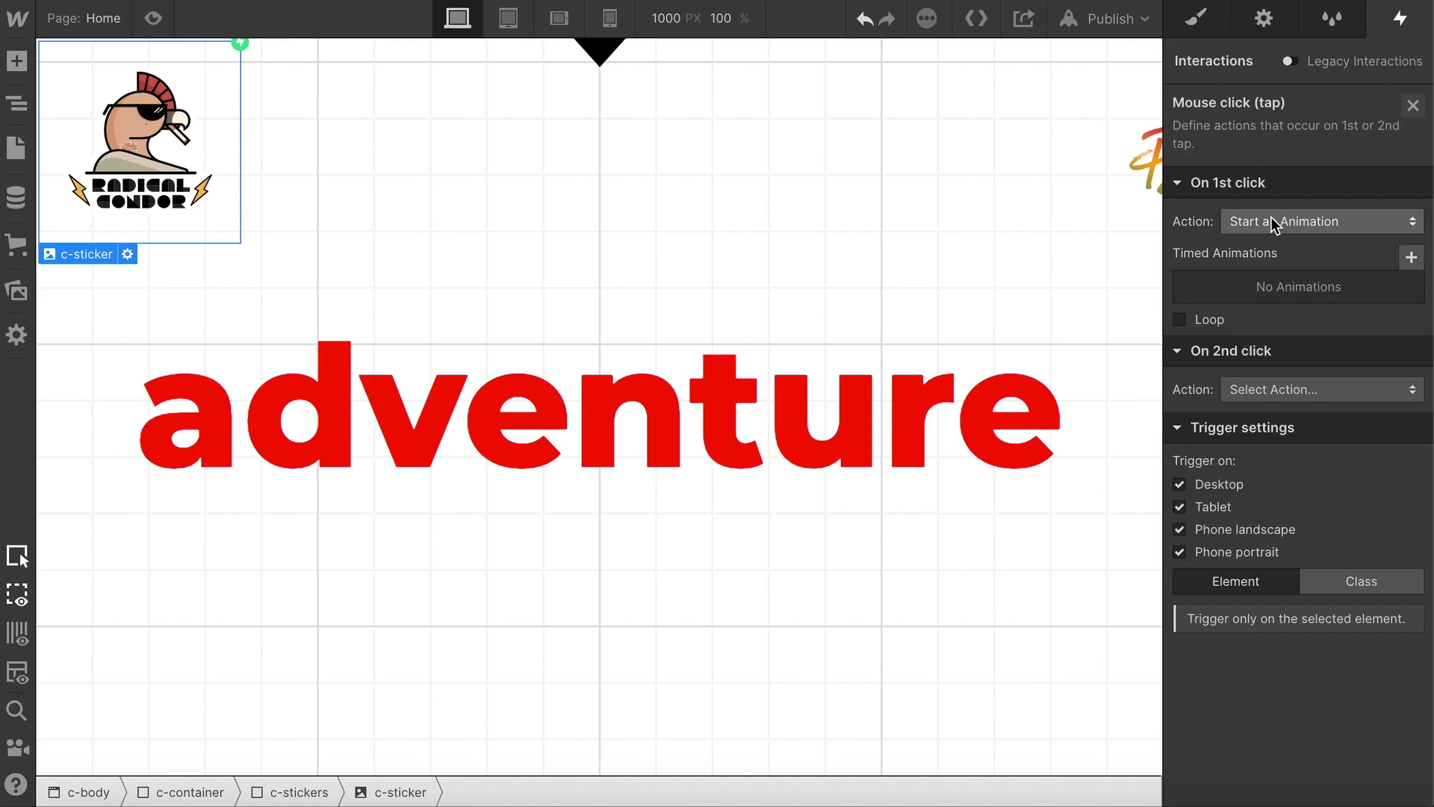
{"action": "left_click", "coordinate": [1412, 258]}
{"action": "type", "text": "Sticker 1"}
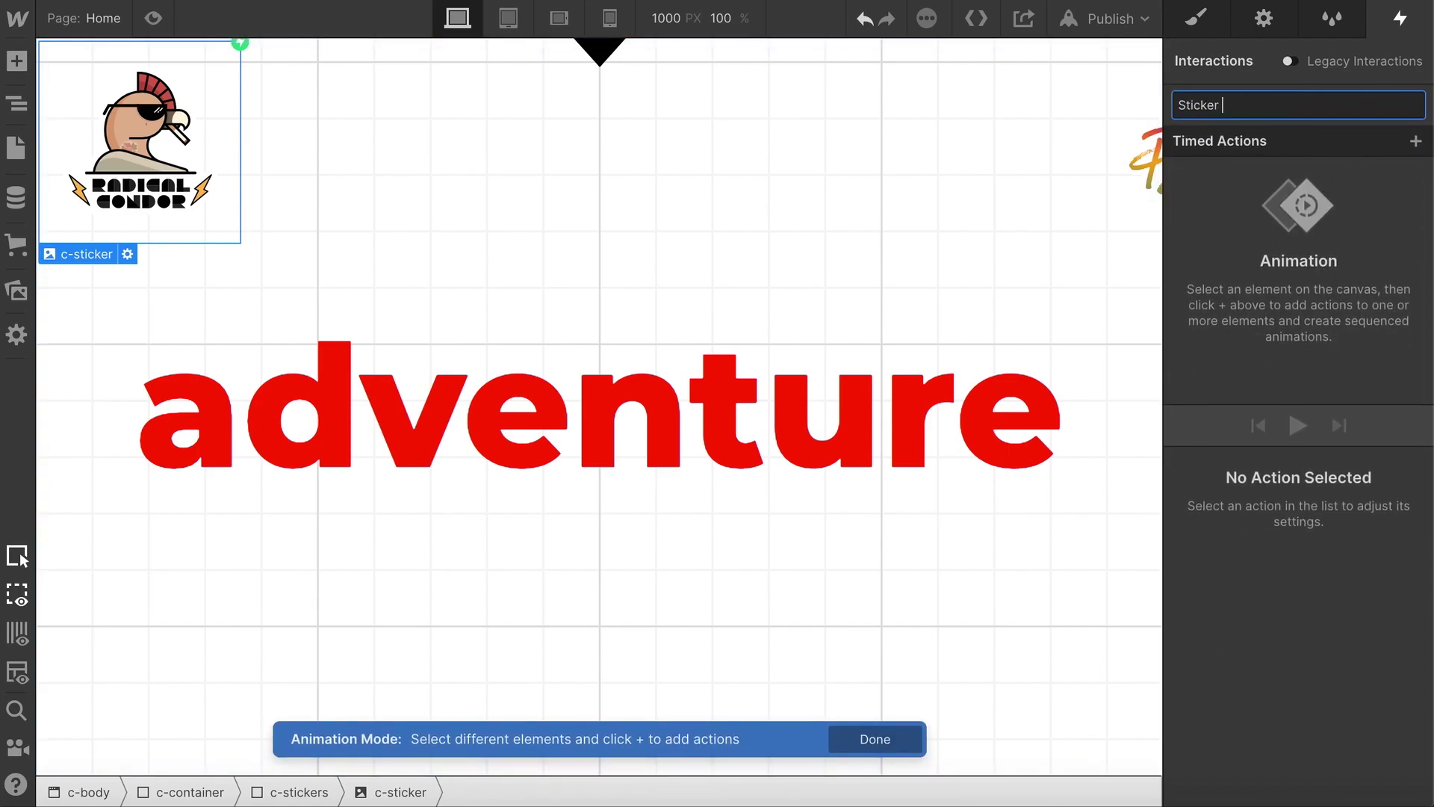
{"action": "key", "text": "Return"}
- Add a Size action for c-sticker that shrinks its width and height to 0 px
{"action": "left_click", "coordinate": [1415, 141]}
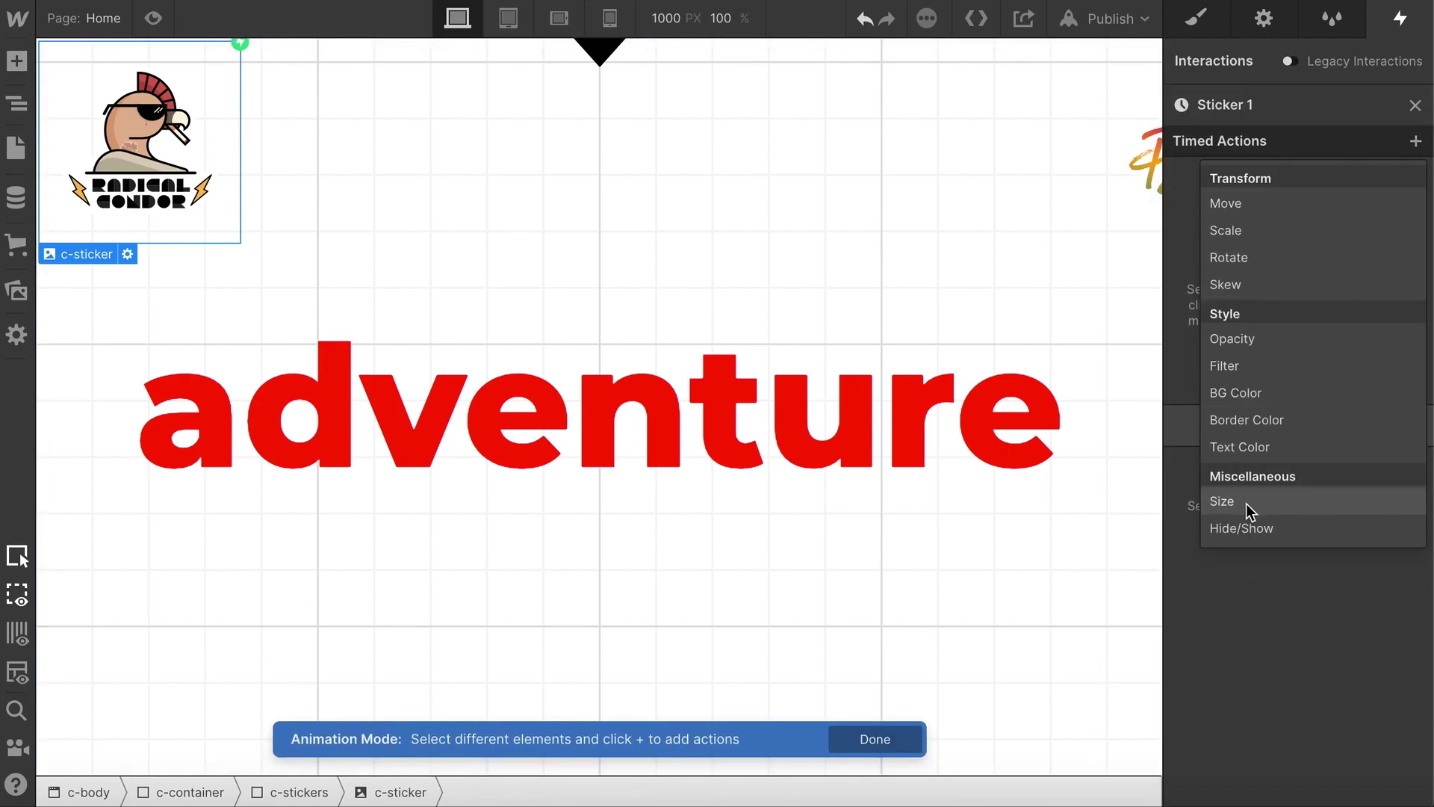
{"action": "left_click", "coordinate": [1224, 501]}
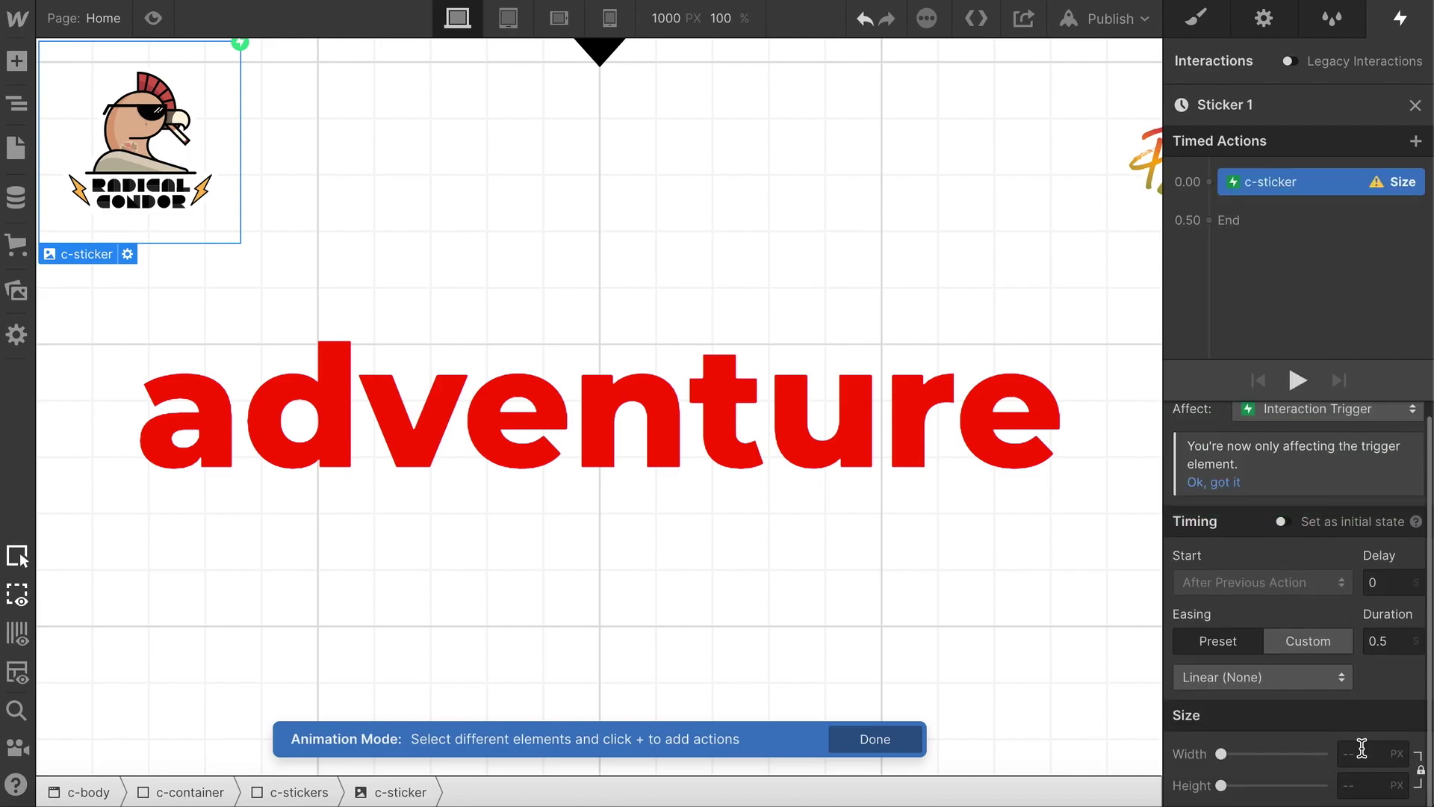
{"action": "type", "text": "0"}
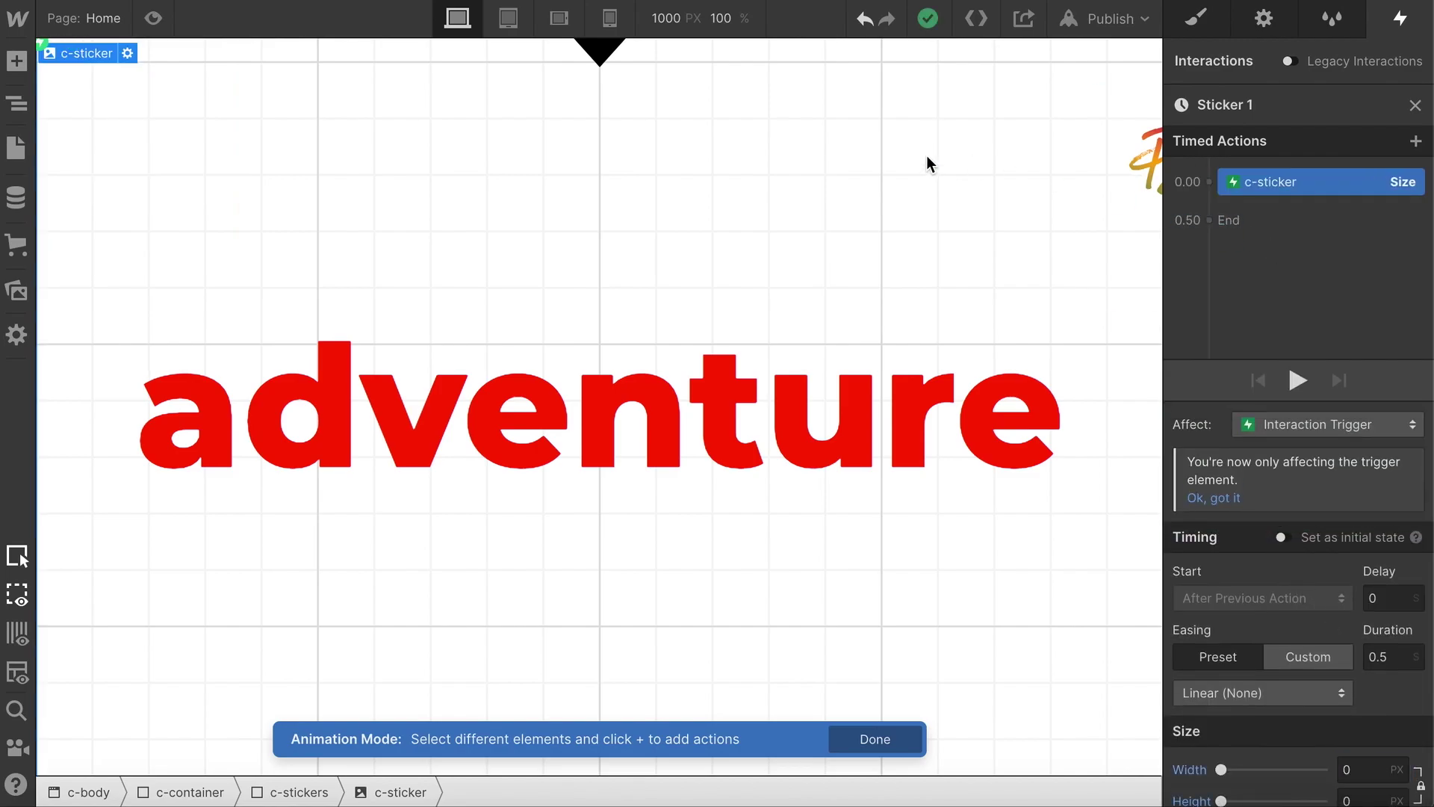
- Add a simultaneous 100% Opacity action for the condor dashboard sticker, affecting only the selected element
{"action": "left_click", "coordinate": [492, 91]}
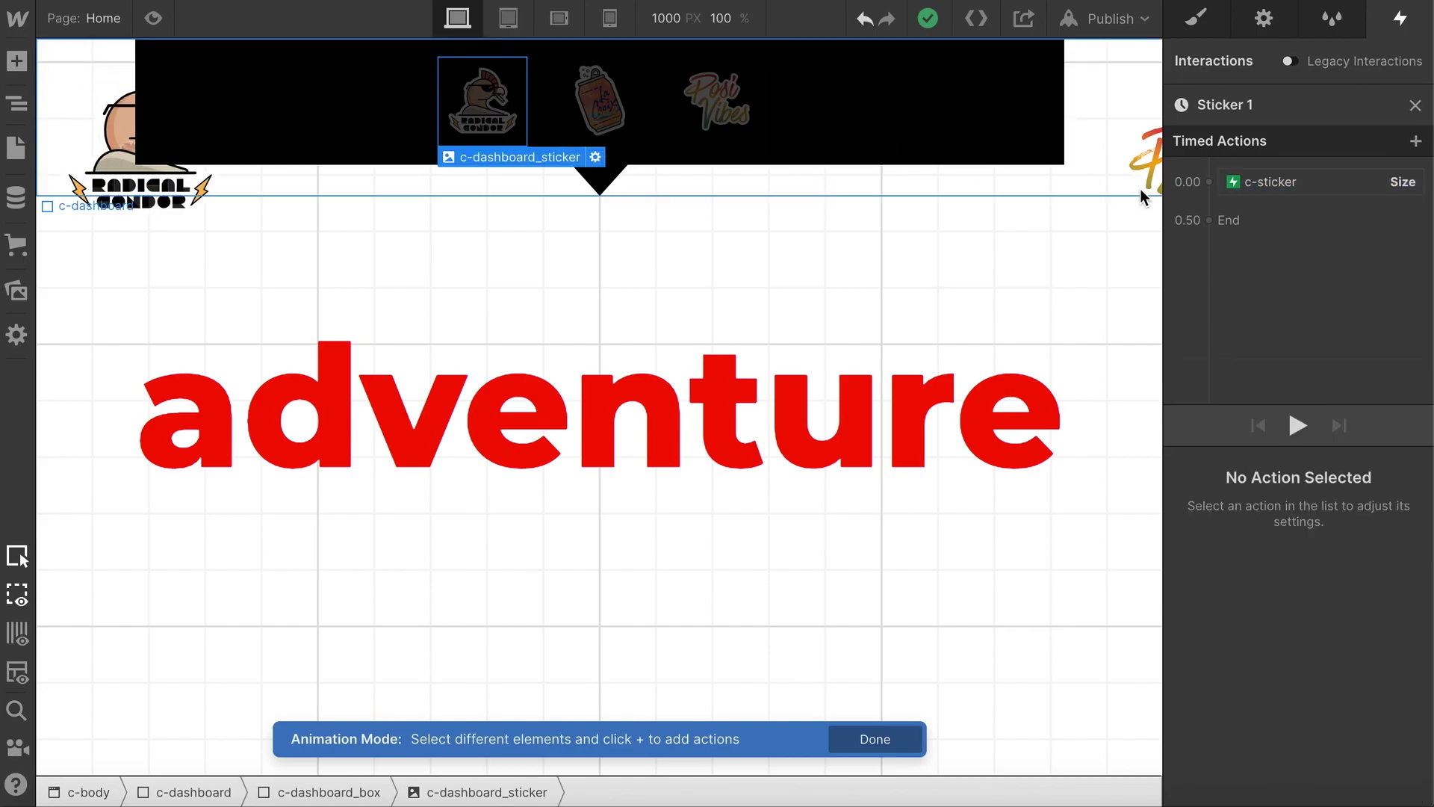
{"action": "left_click", "coordinate": [1203, 182]}
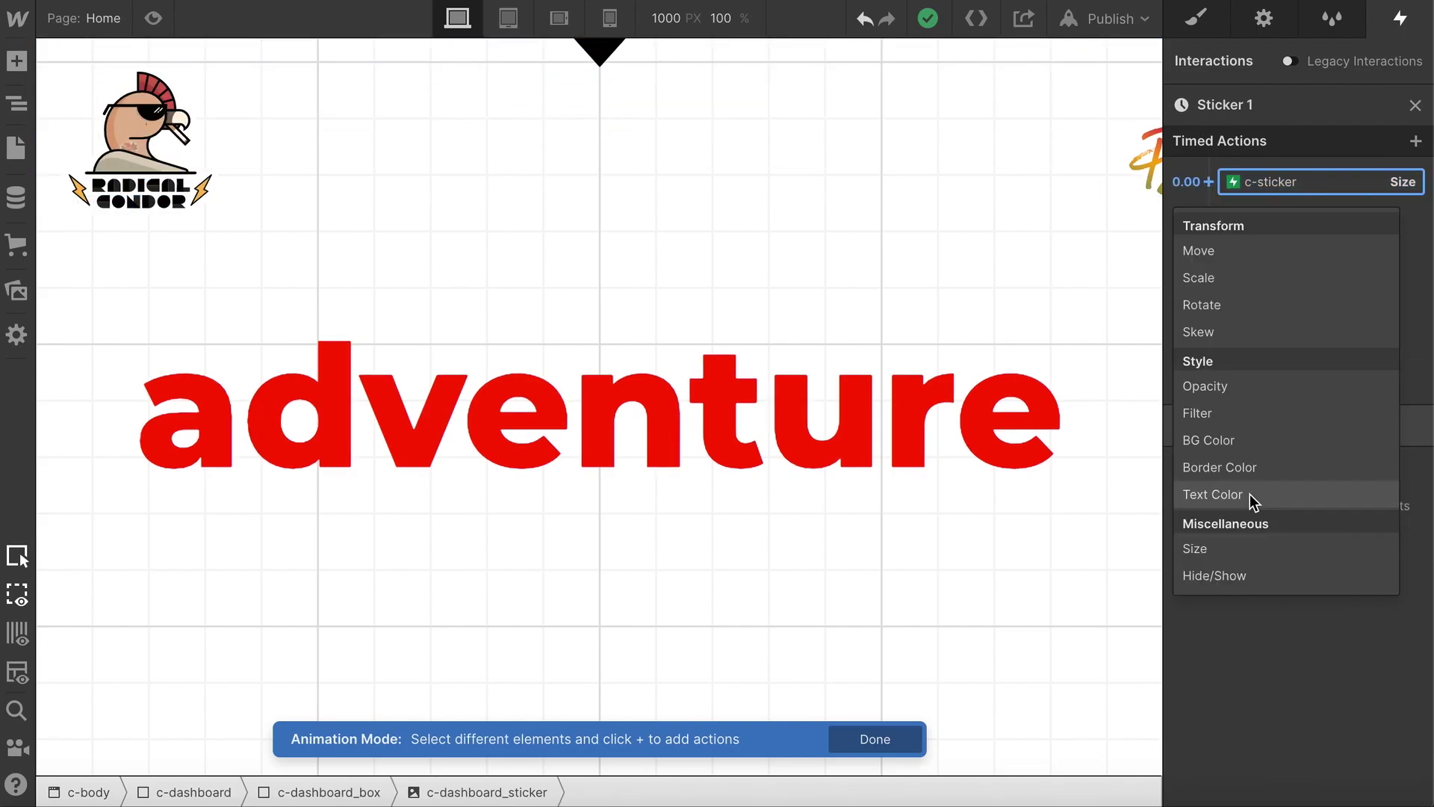
{"action": "left_click", "coordinate": [1243, 386]}
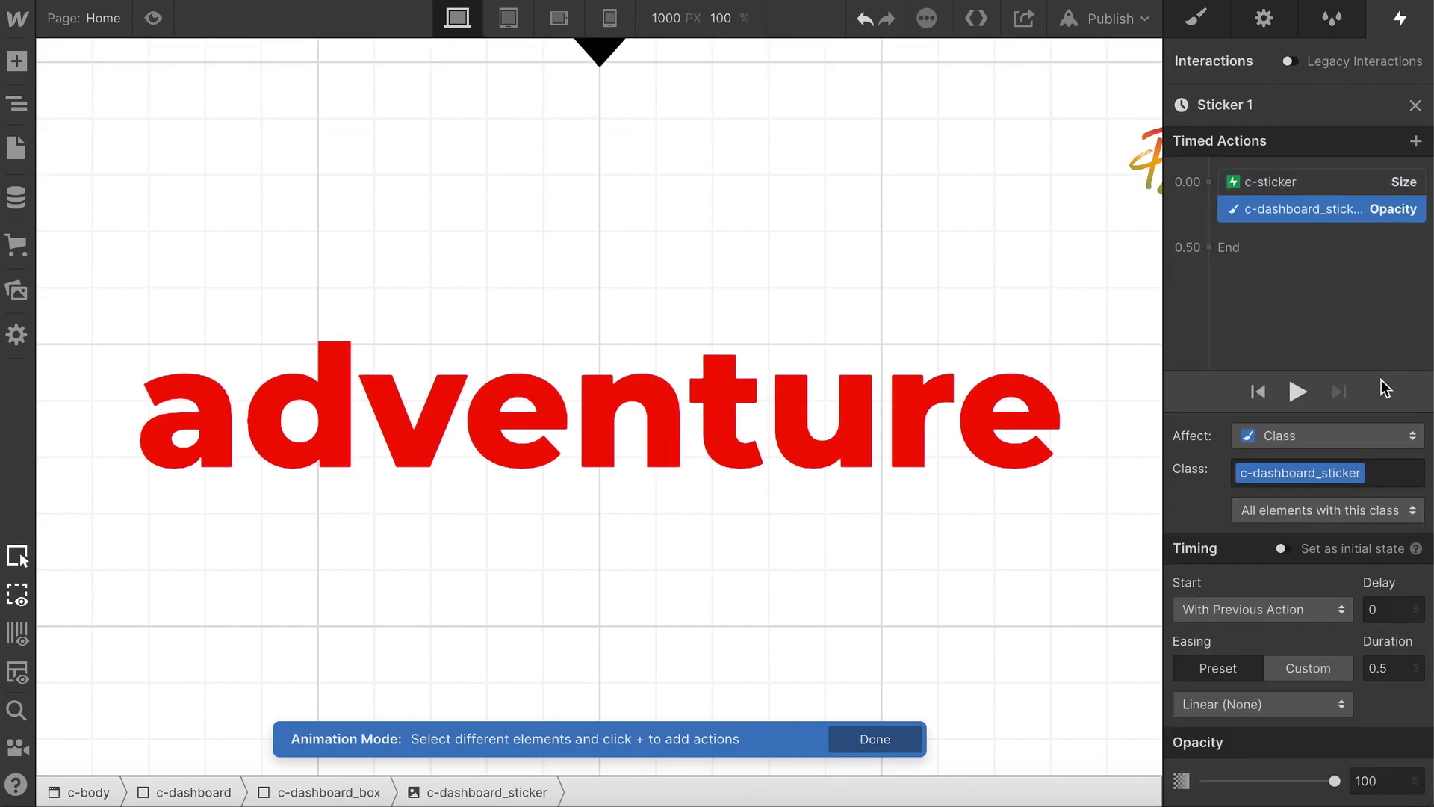
{"action": "left_click", "coordinate": [1310, 441]}
{"action": "left_click", "coordinate": [1294, 379]}
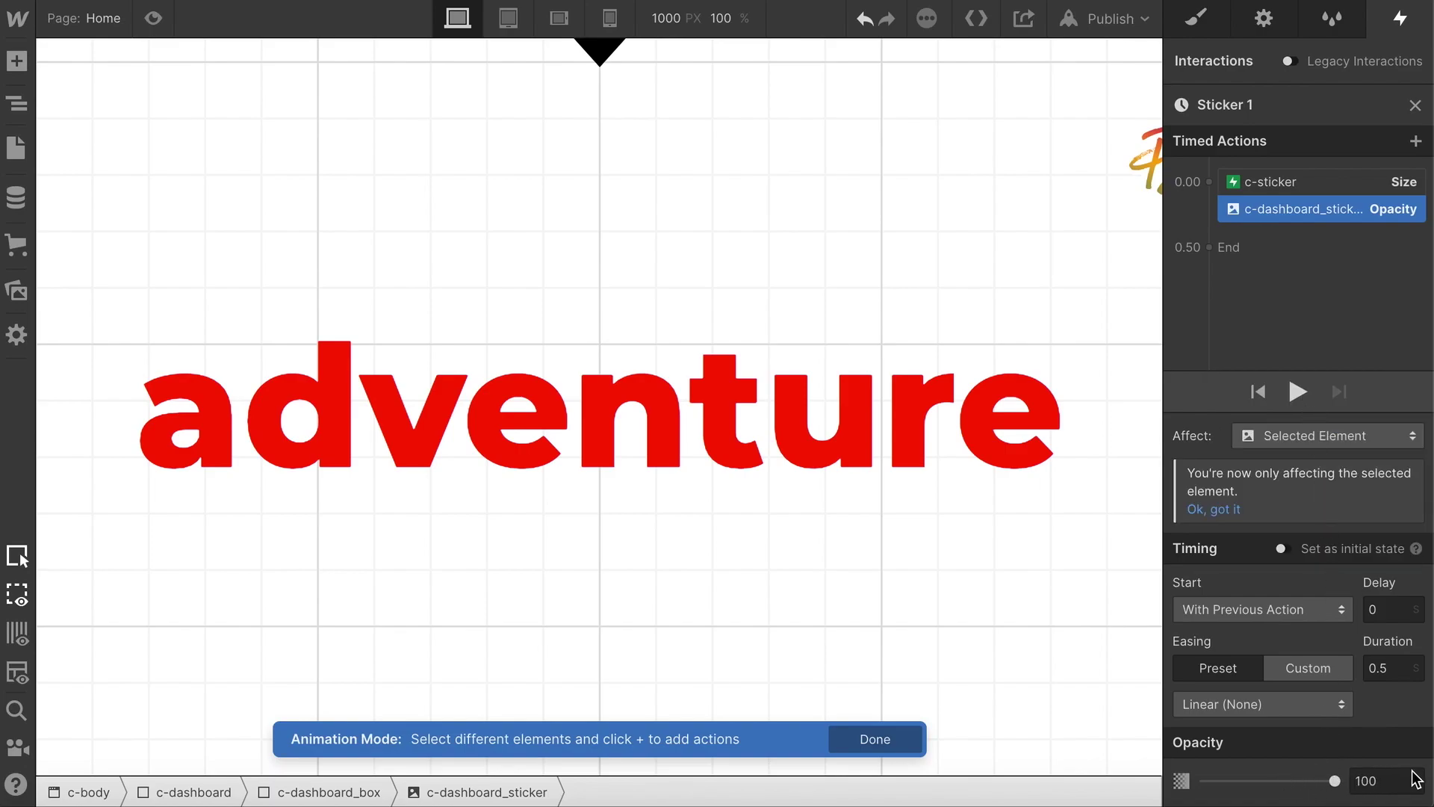
- Add a Move action for c-dashboard with Y at 0 px and run it with the Size and Opacity actions
{"action": "mouse_move", "coordinate": [796, 50]}
{"action": "left_click", "coordinate": [871, 182]}
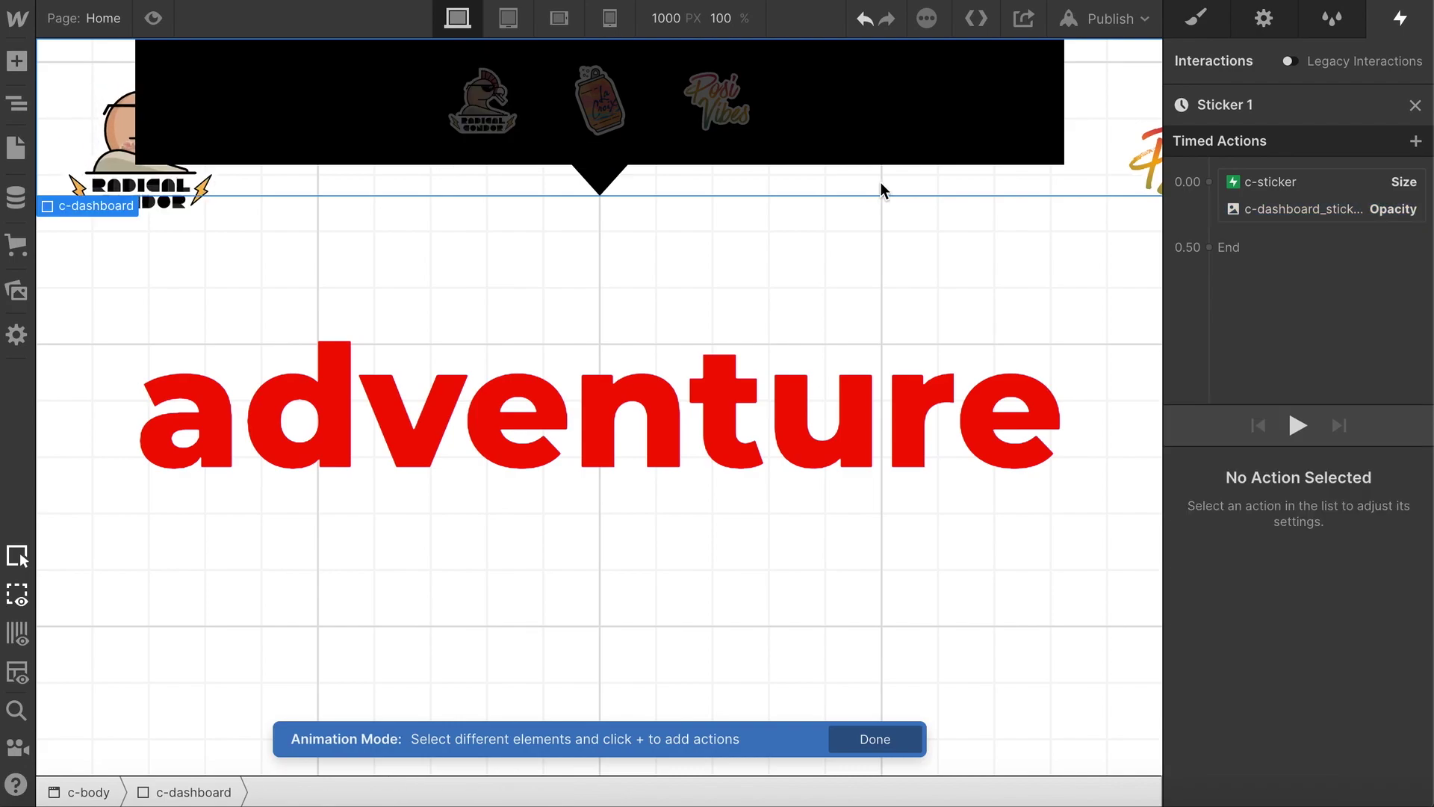
{"action": "left_click_drag", "start_coordinate": [1225, 233], "coordinate": [1193, 180]}
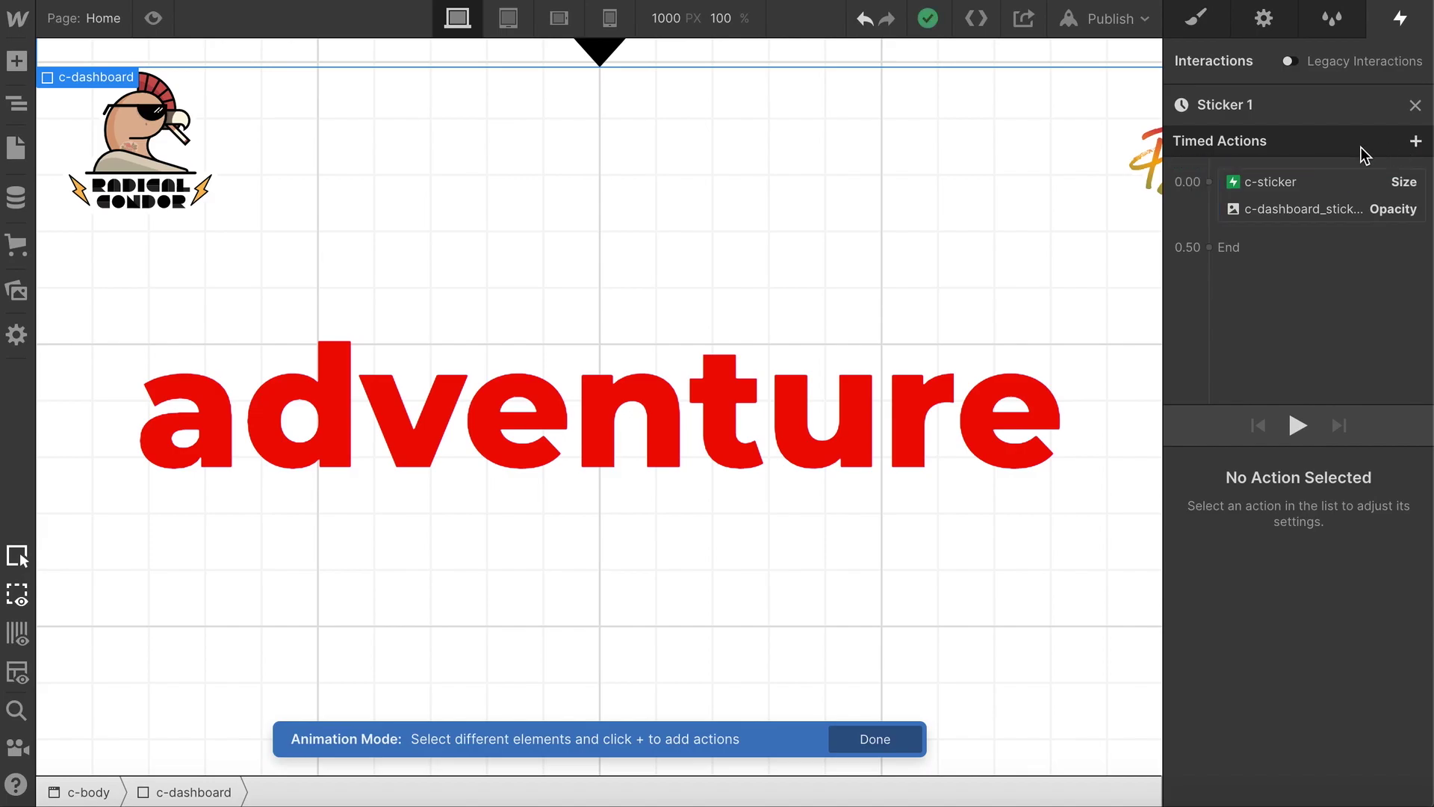
{"action": "left_click", "coordinate": [1415, 141]}
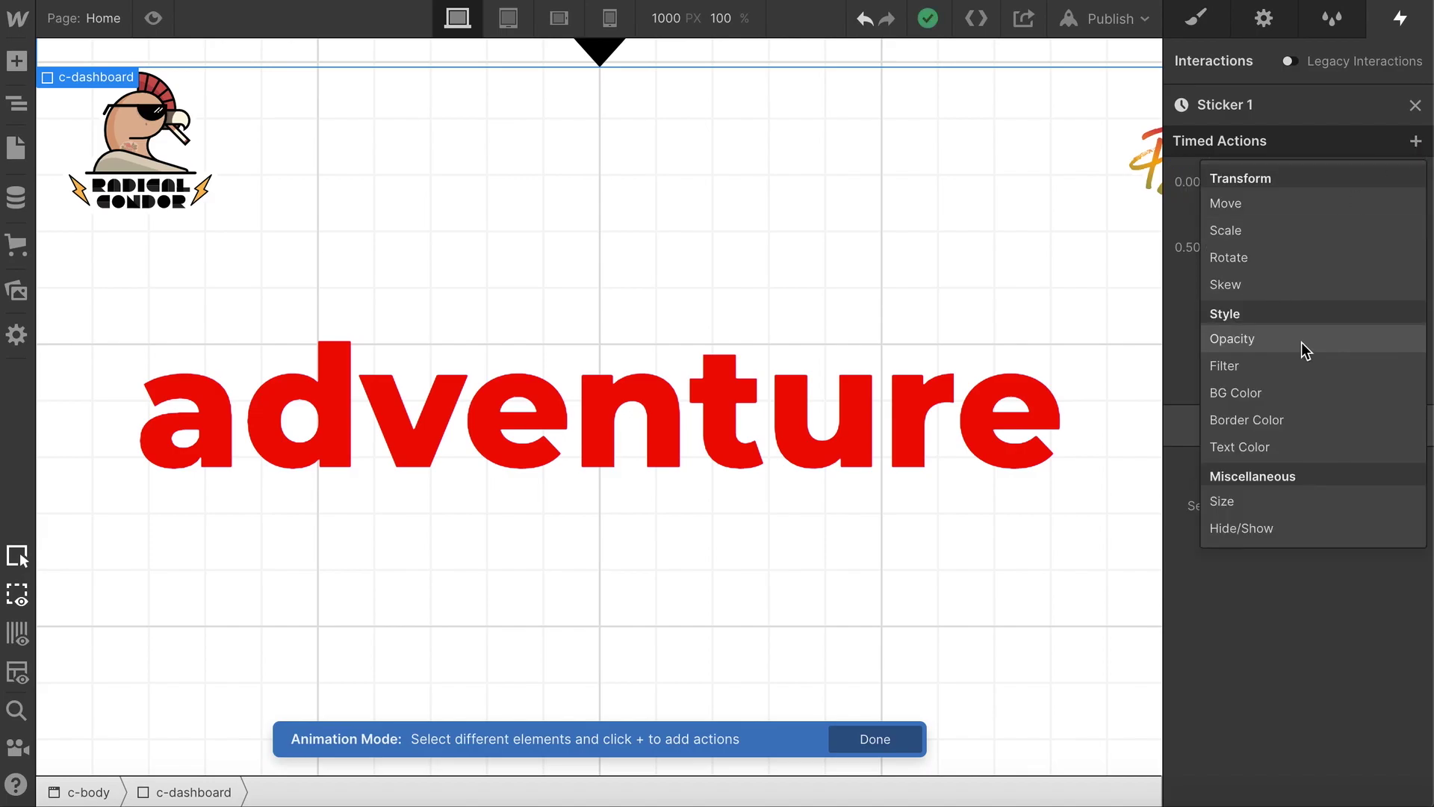
{"action": "left_click", "coordinate": [1265, 204]}
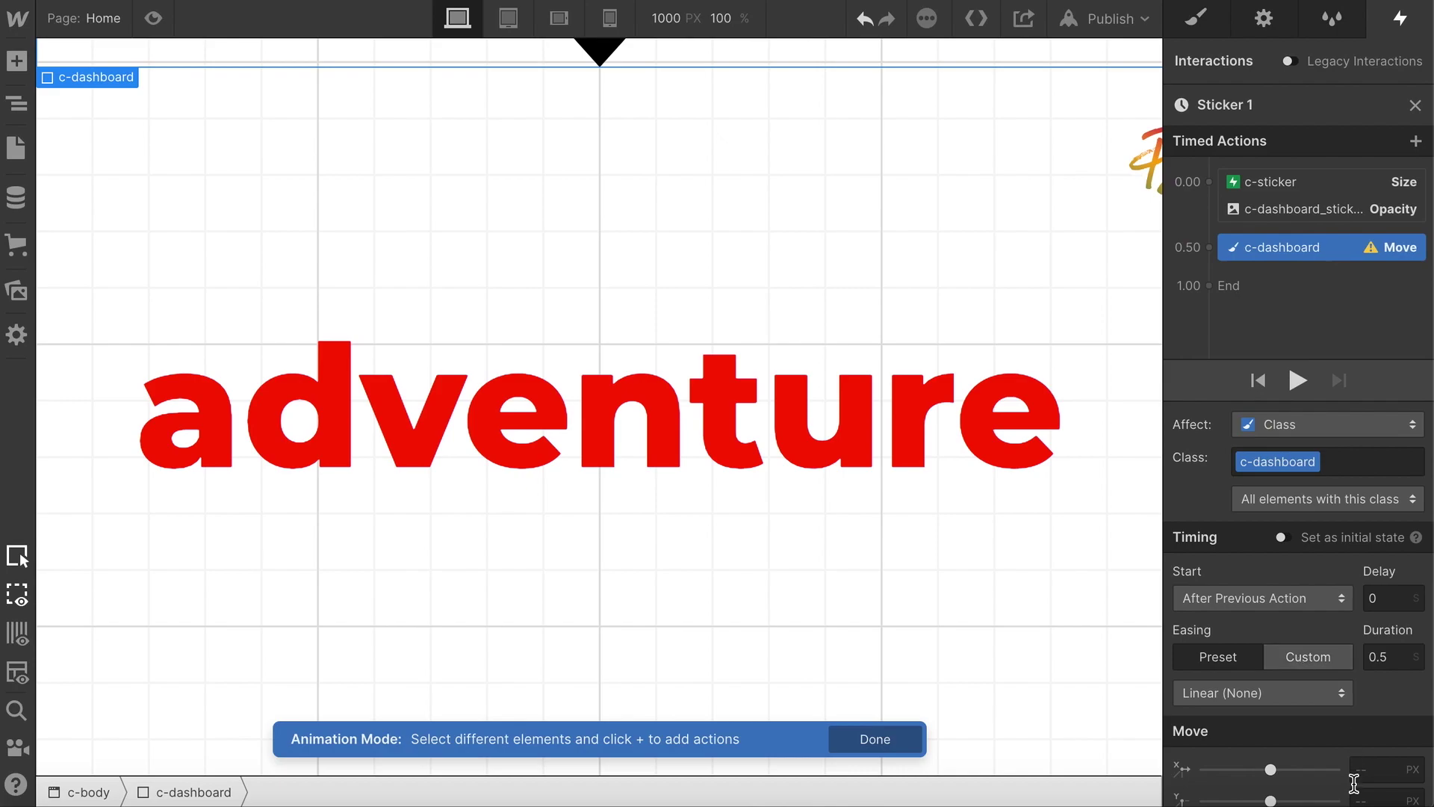
{"action": "scroll", "coordinate": [1353, 777], "scroll_direction": "down", "scroll_amount": 1}
{"action": "left_click", "coordinate": [1361, 748]}
{"action": "type", "text": "0"}
{"action": "left_click_drag", "start_coordinate": [1285, 247], "coordinate": [1221, 271]}
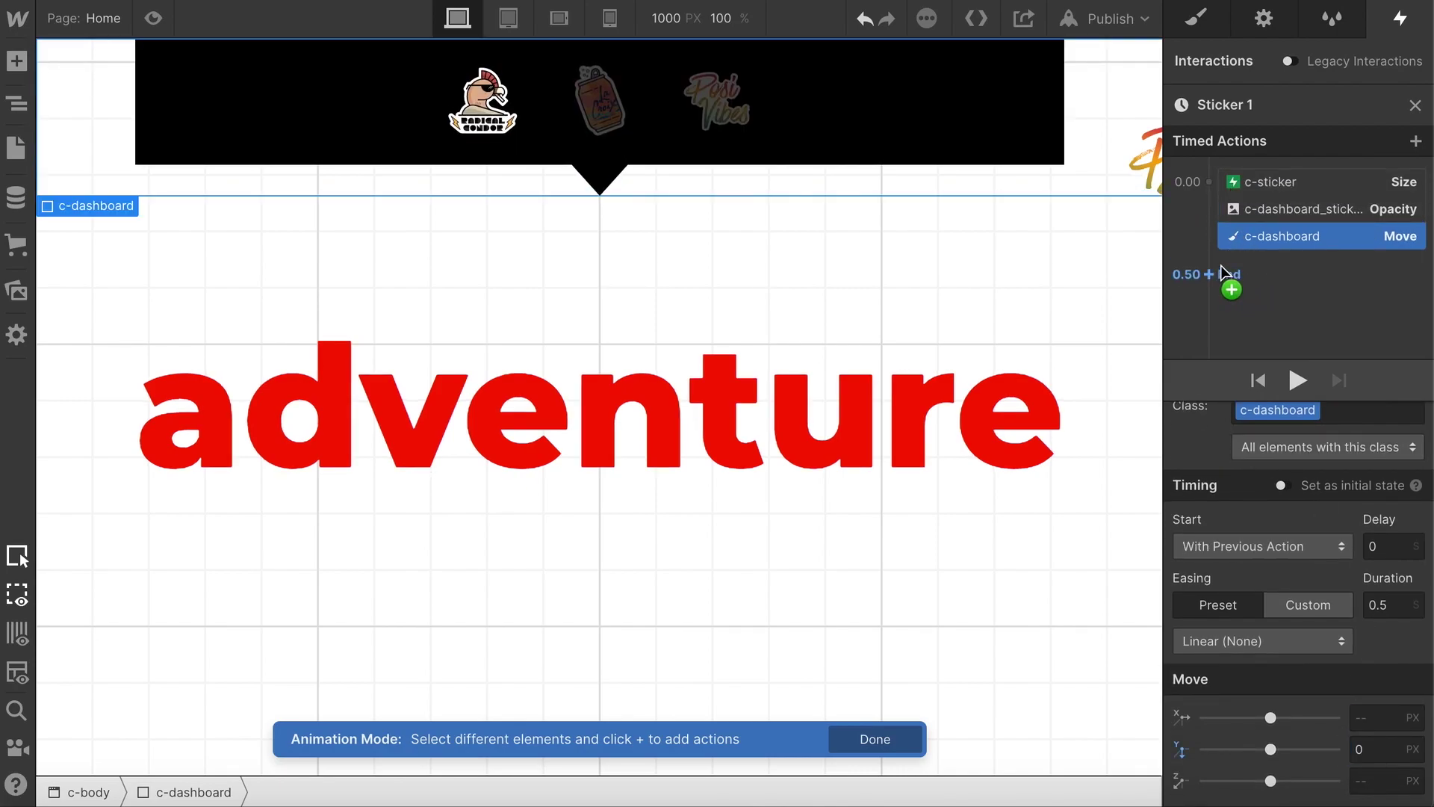
- Add a second c-dashboard Move action after the first group, with a negative Y offset that moves the dashboard up
{"action": "left_click", "coordinate": [1222, 271]}
{"action": "left_click", "coordinate": [1241, 353]}
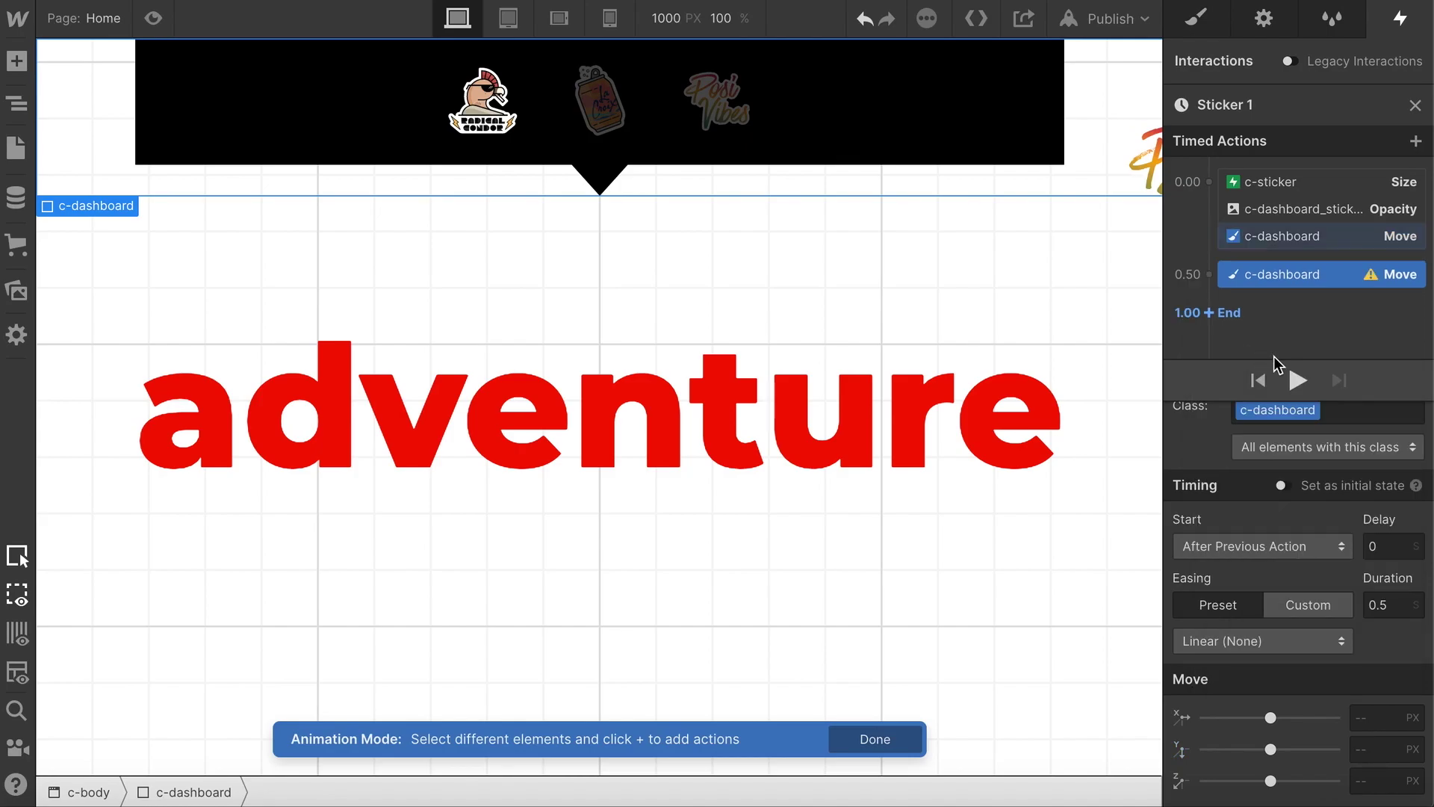
{"action": "left_click", "coordinate": [1374, 749]}
{"action": "type", "text": "-11"}
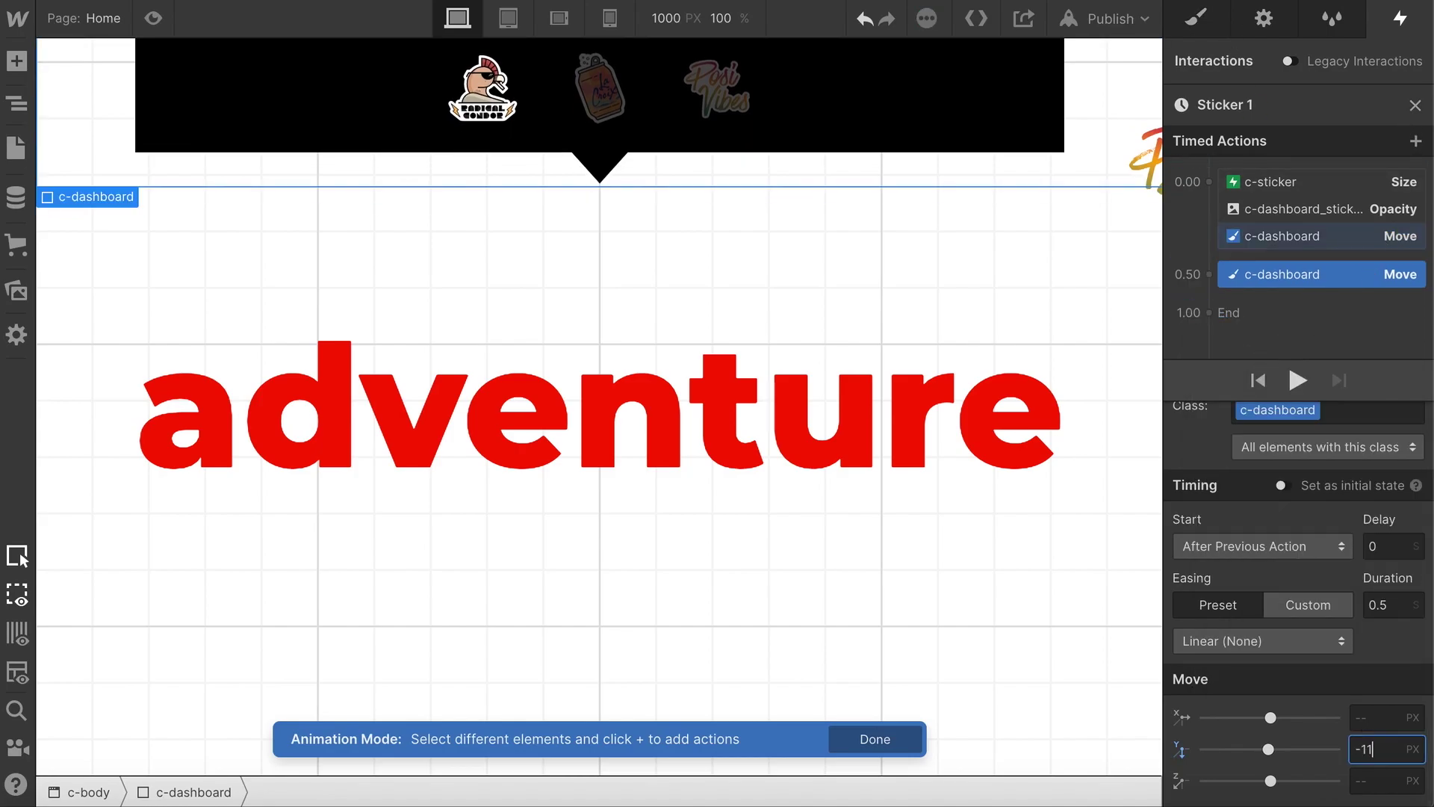
- Set a 0.4 s delay on the dashboard sticker's Opacity action
{"action": "left_click", "coordinate": [1303, 183]}
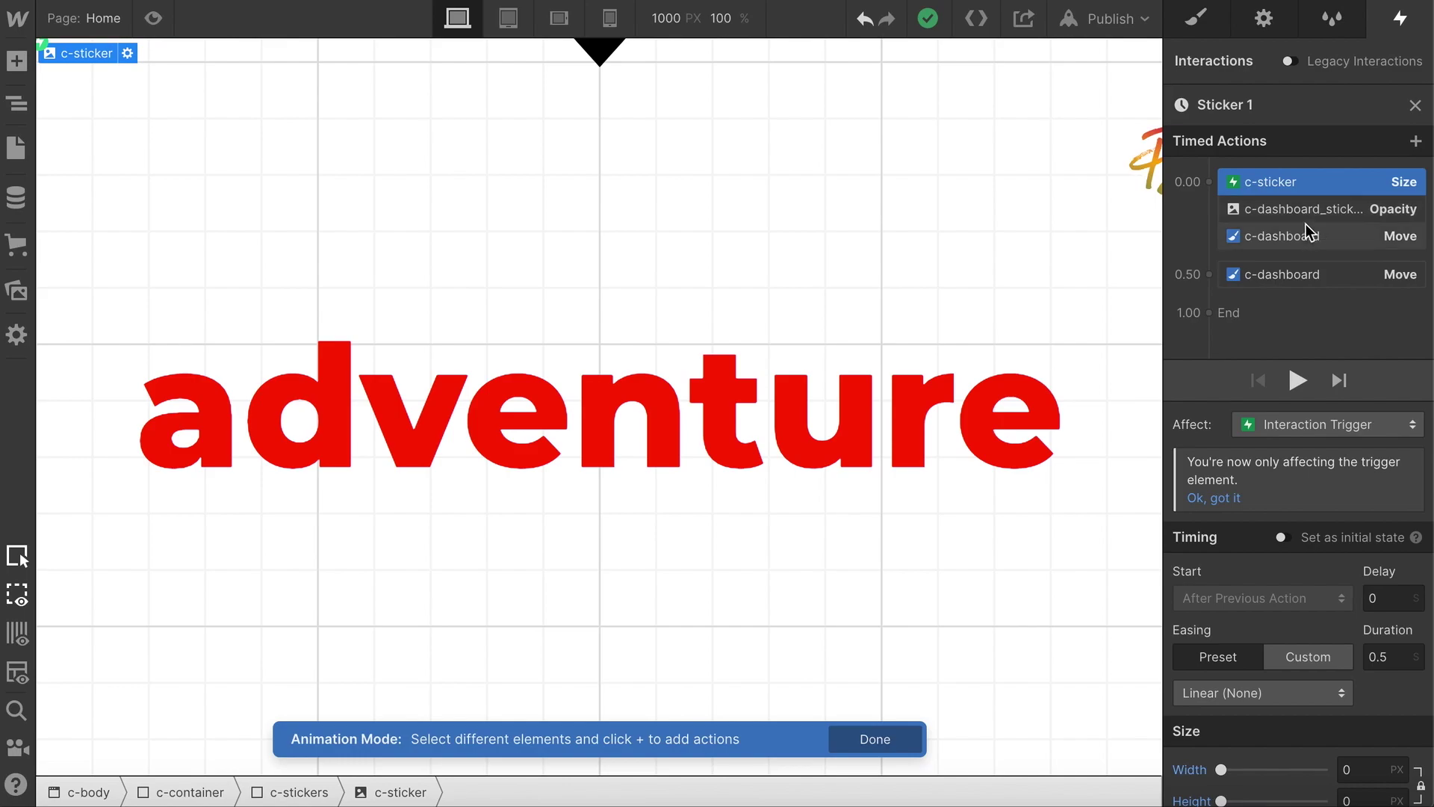
{"action": "left_click", "coordinate": [1329, 205]}
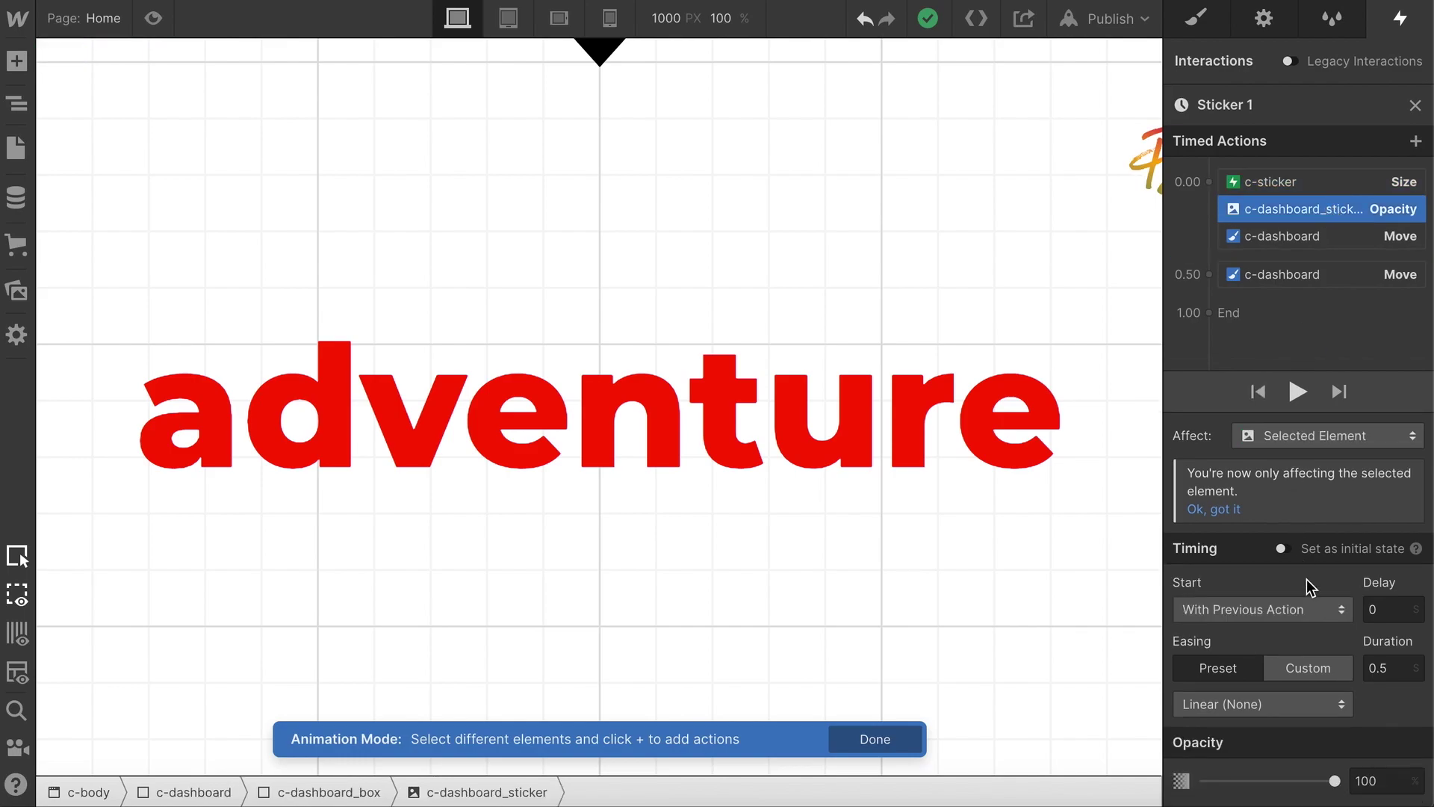
{"action": "left_click", "coordinate": [1383, 610]}
{"action": "type", "text": ".4"}
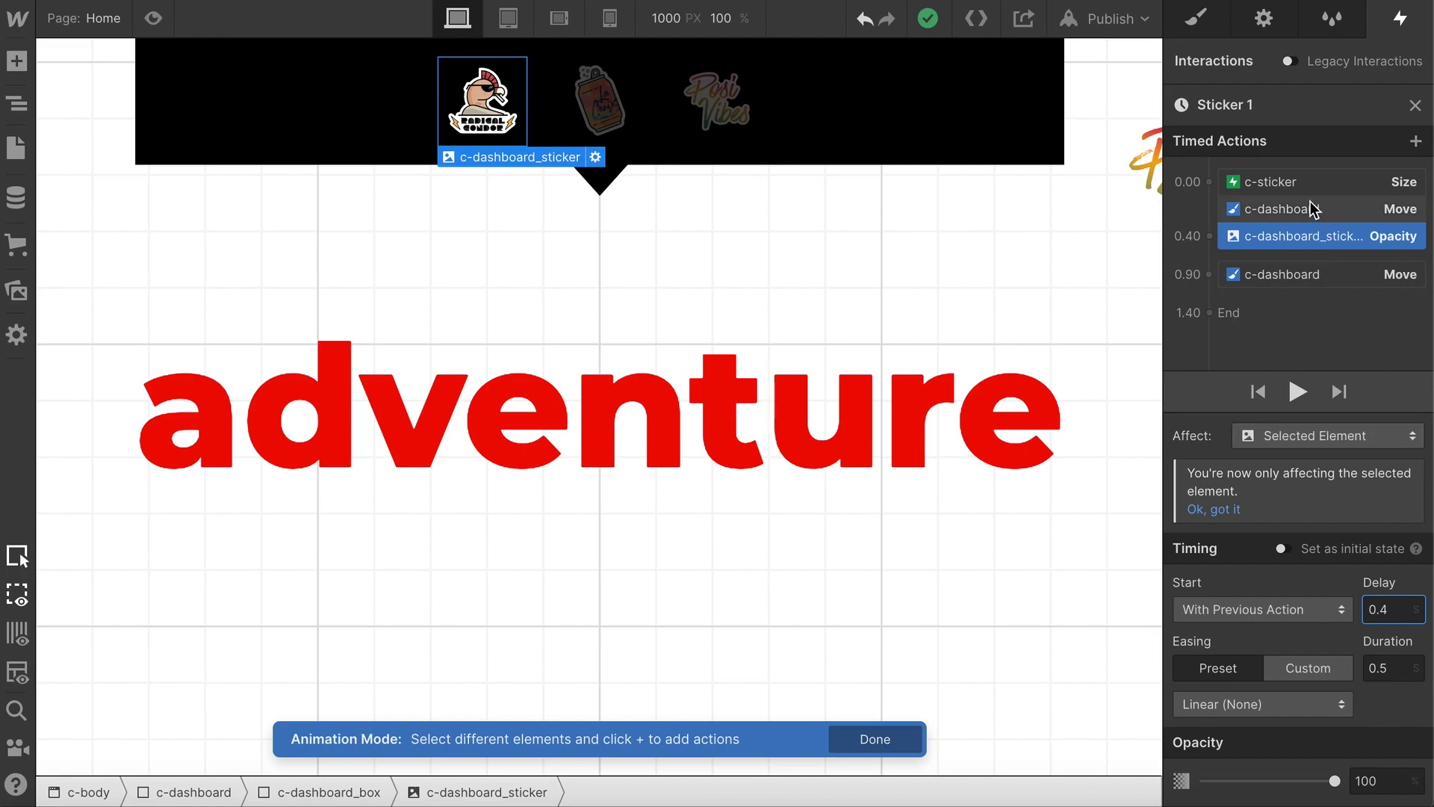
- Set a 0.4 s delay on the second c-dashboard Move action and close the Sticker 1 animation
{"action": "left_click", "coordinate": [1305, 283]}
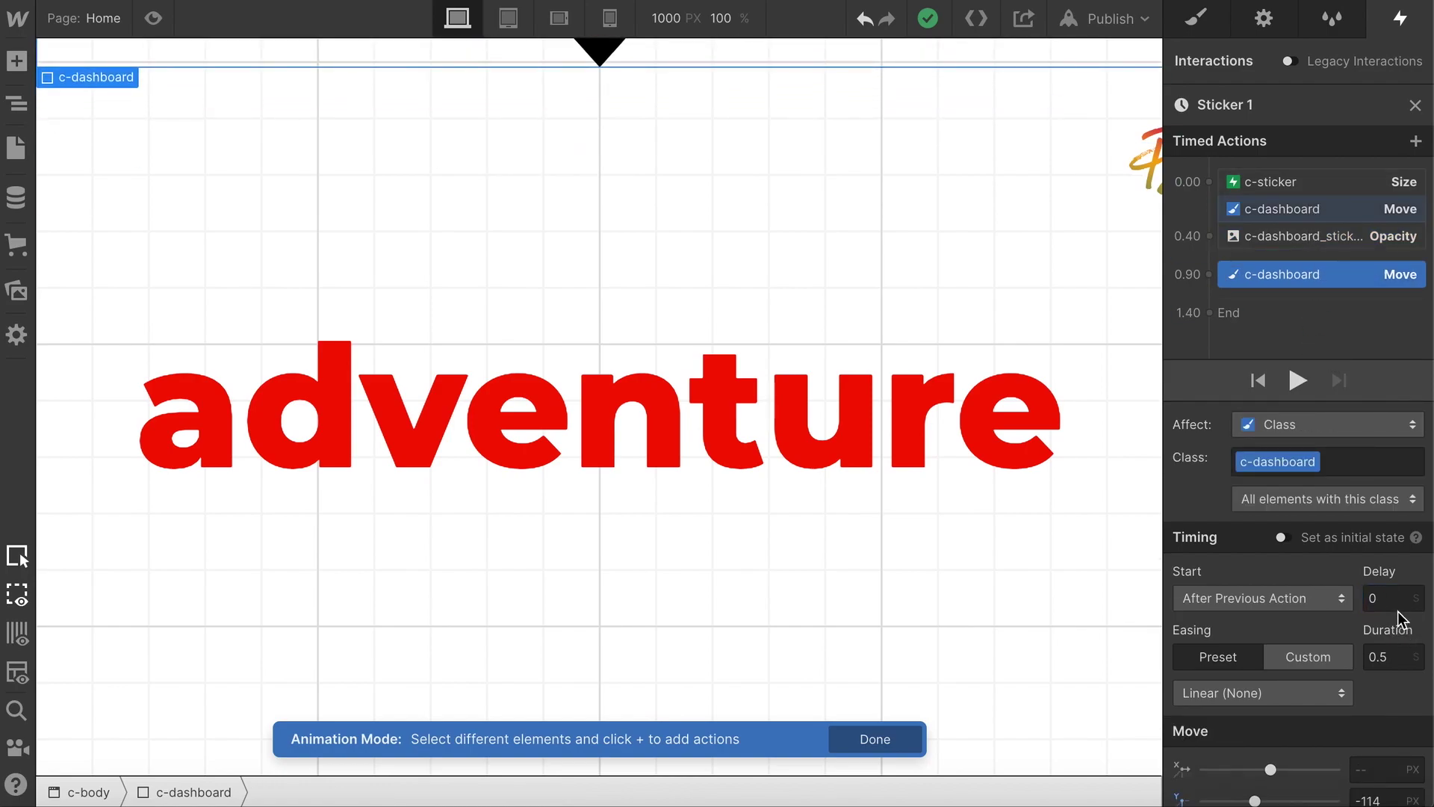
{"action": "left_click", "coordinate": [1385, 598]}
{"action": "type", "text": ".4"}
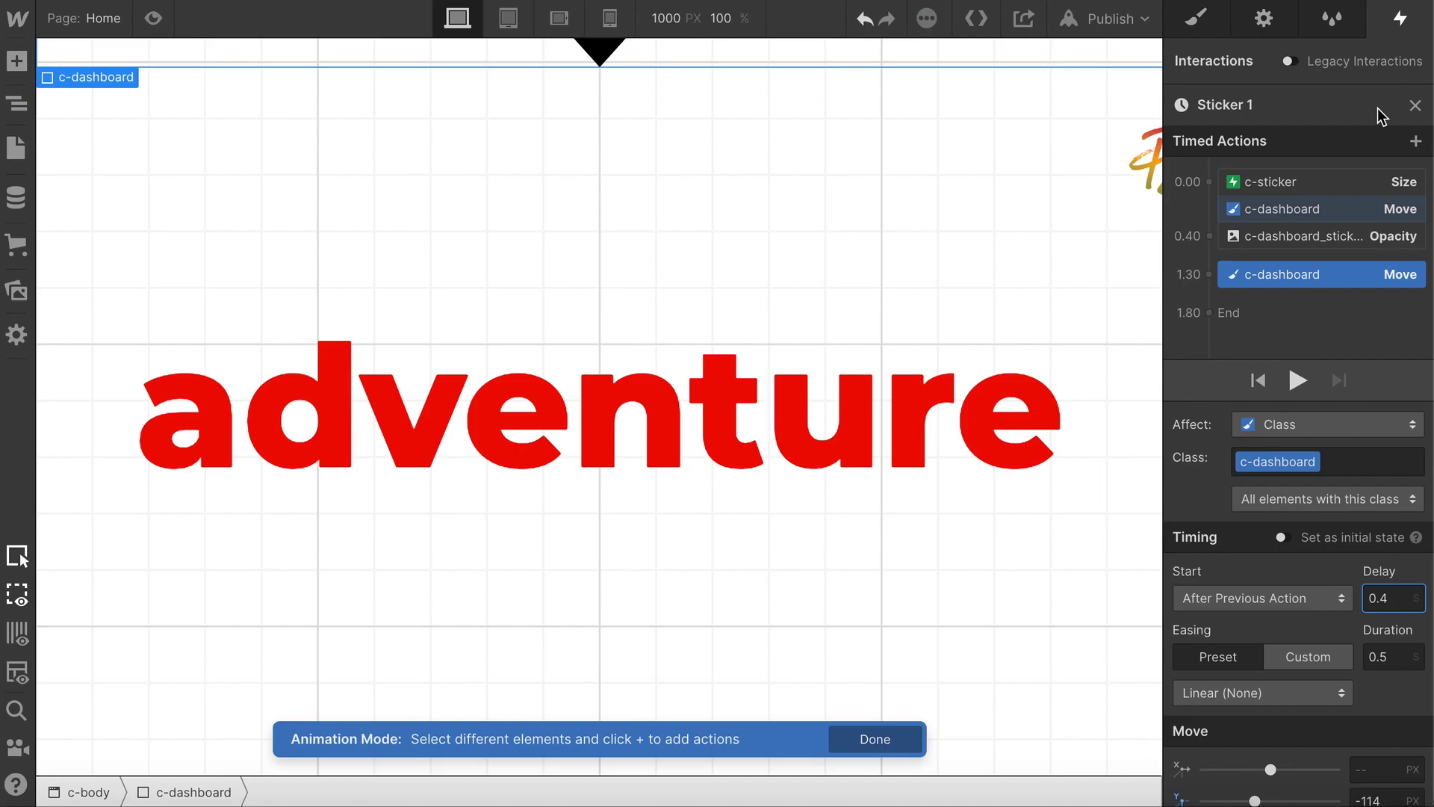
{"action": "left_click", "coordinate": [1414, 106]}
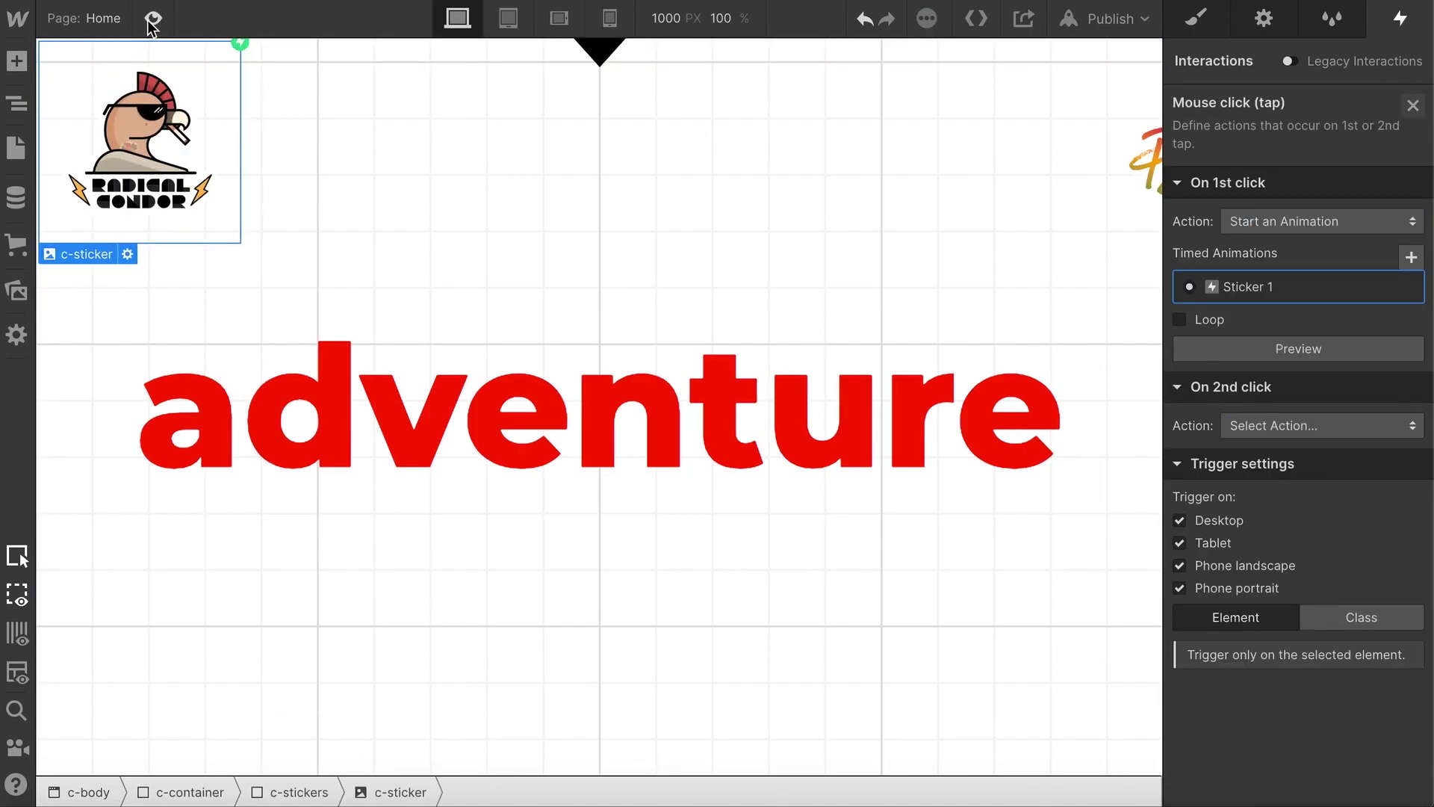
- Preview the page to check the condor sticker's click animation, and exit its click trigger settings
{"action": "left_click", "coordinate": [151, 20]}
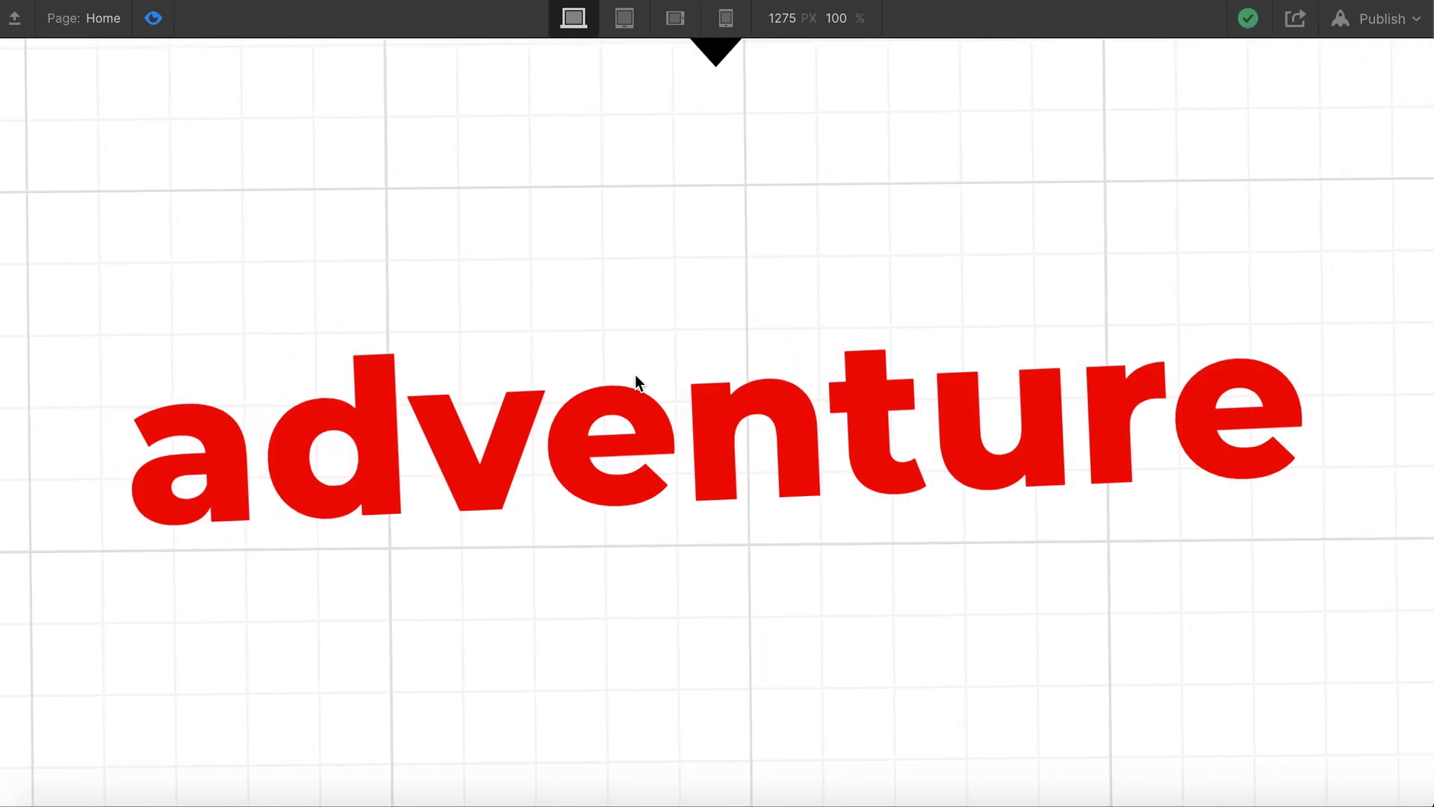
{"action": "left_click", "coordinate": [155, 19]}
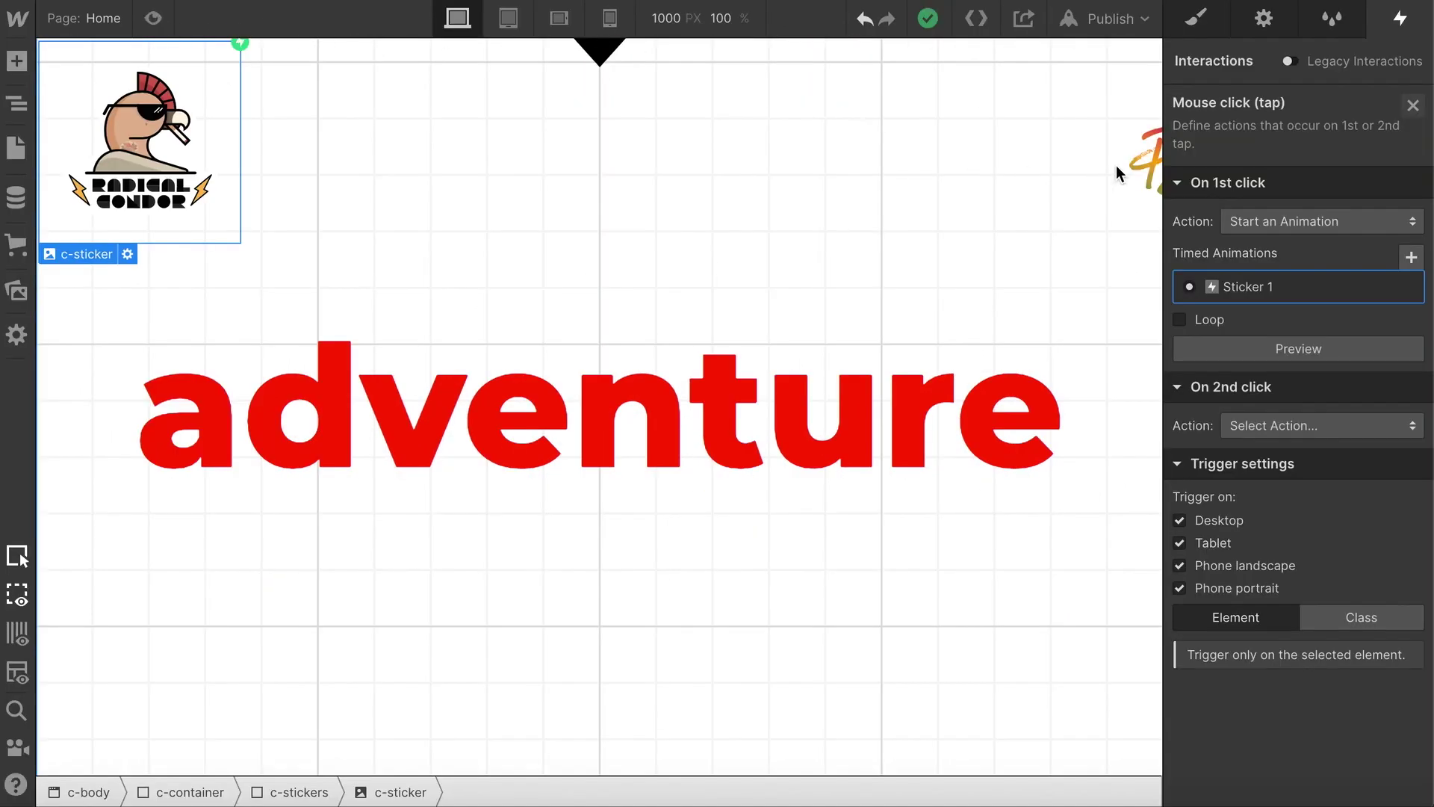
{"action": "left_click", "coordinate": [1412, 105]}
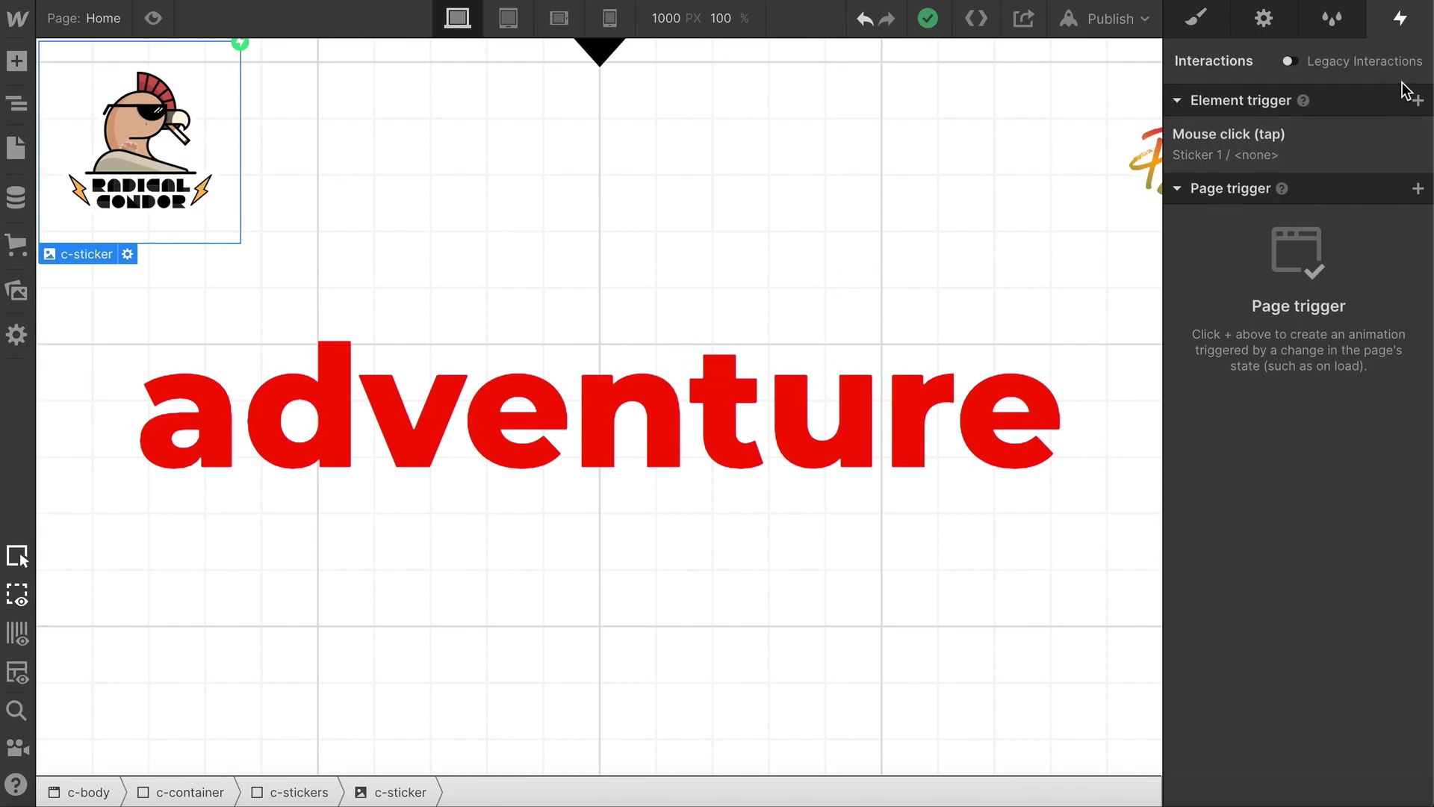
- Add a Mouse click (tap) trigger to the Posi Vibes sticker that starts an animation on the first click
{"action": "left_click", "coordinate": [1127, 155]}
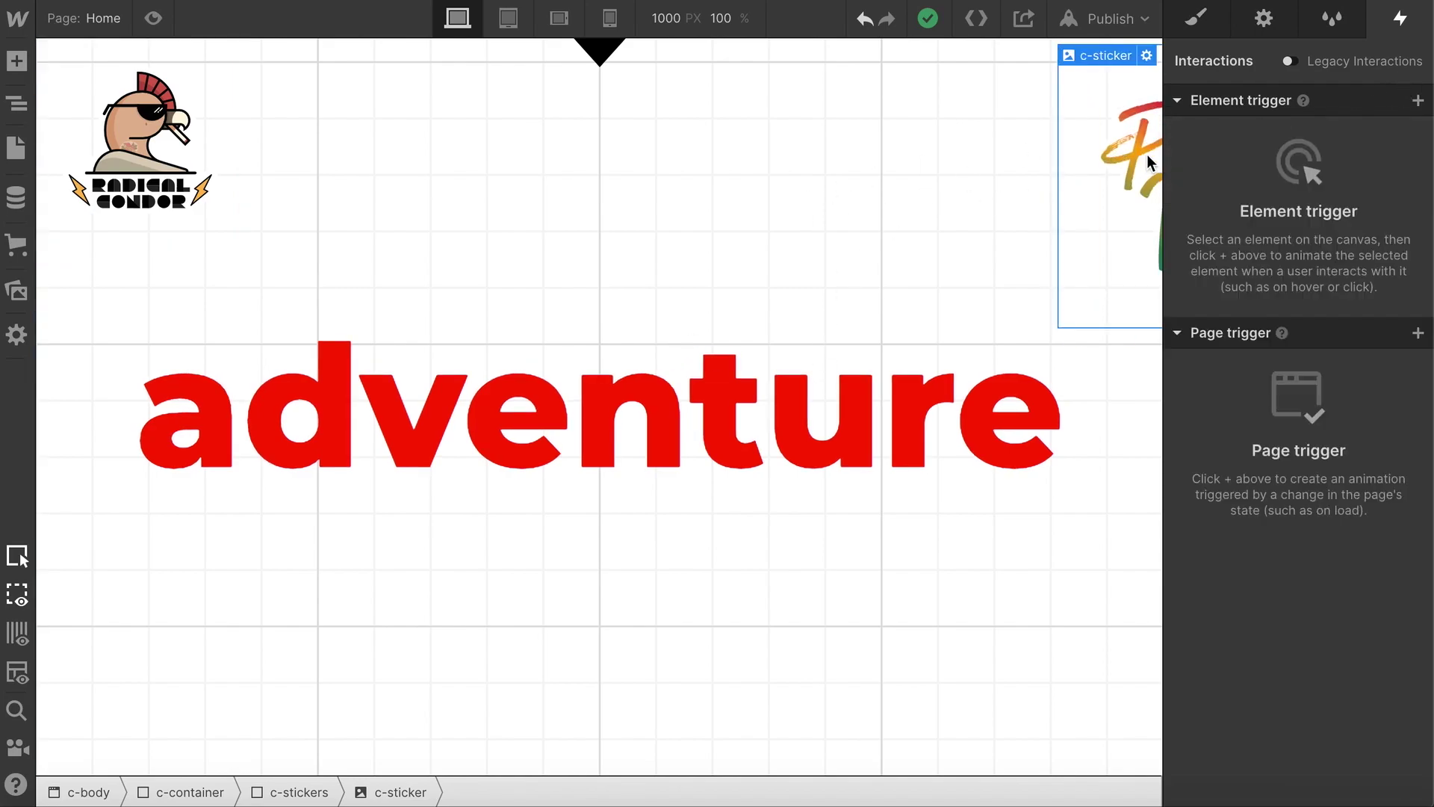
{"action": "left_click", "coordinate": [1417, 101]}
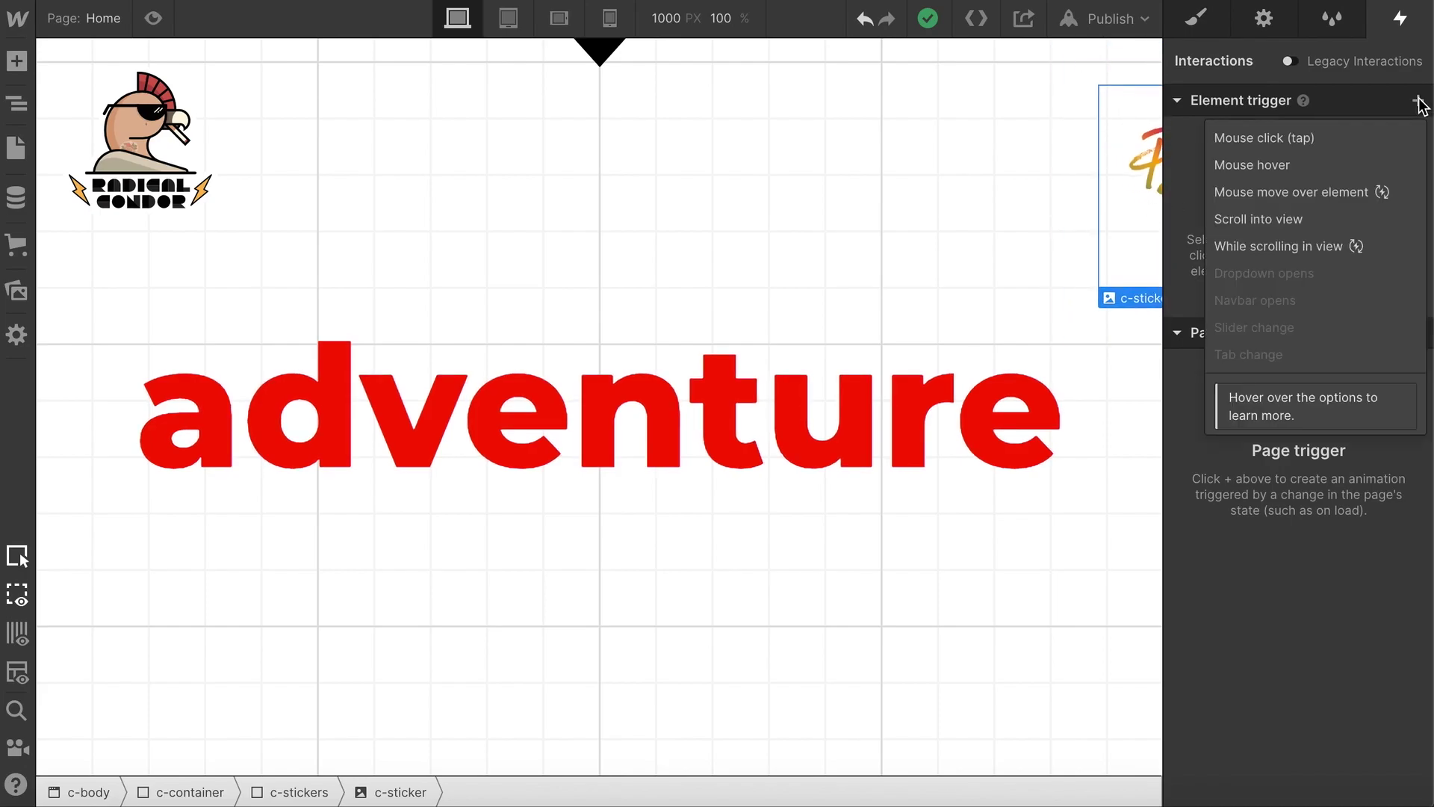
{"action": "left_click", "coordinate": [1289, 137]}
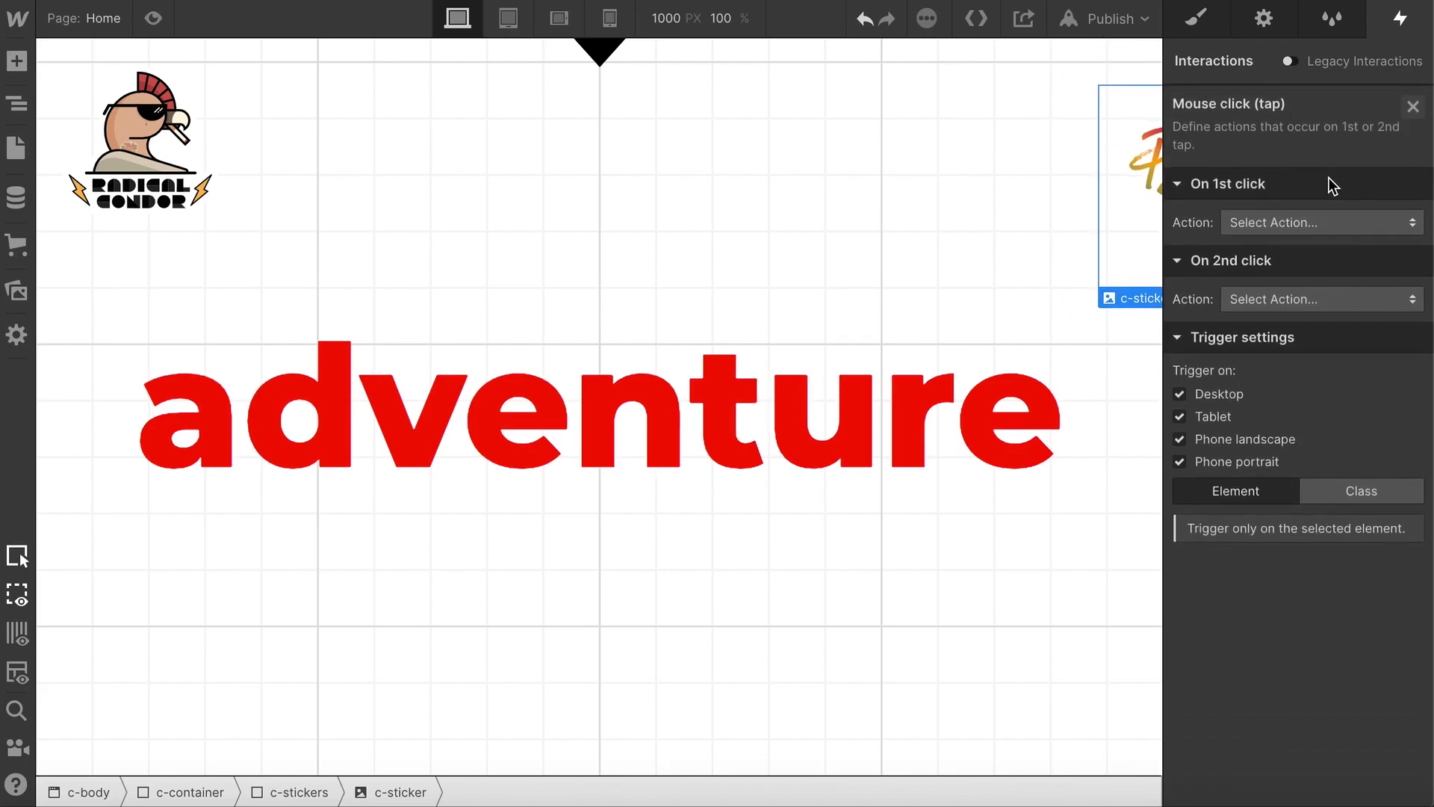
{"action": "left_click", "coordinate": [1304, 221]}
{"action": "left_click", "coordinate": [1284, 218]}
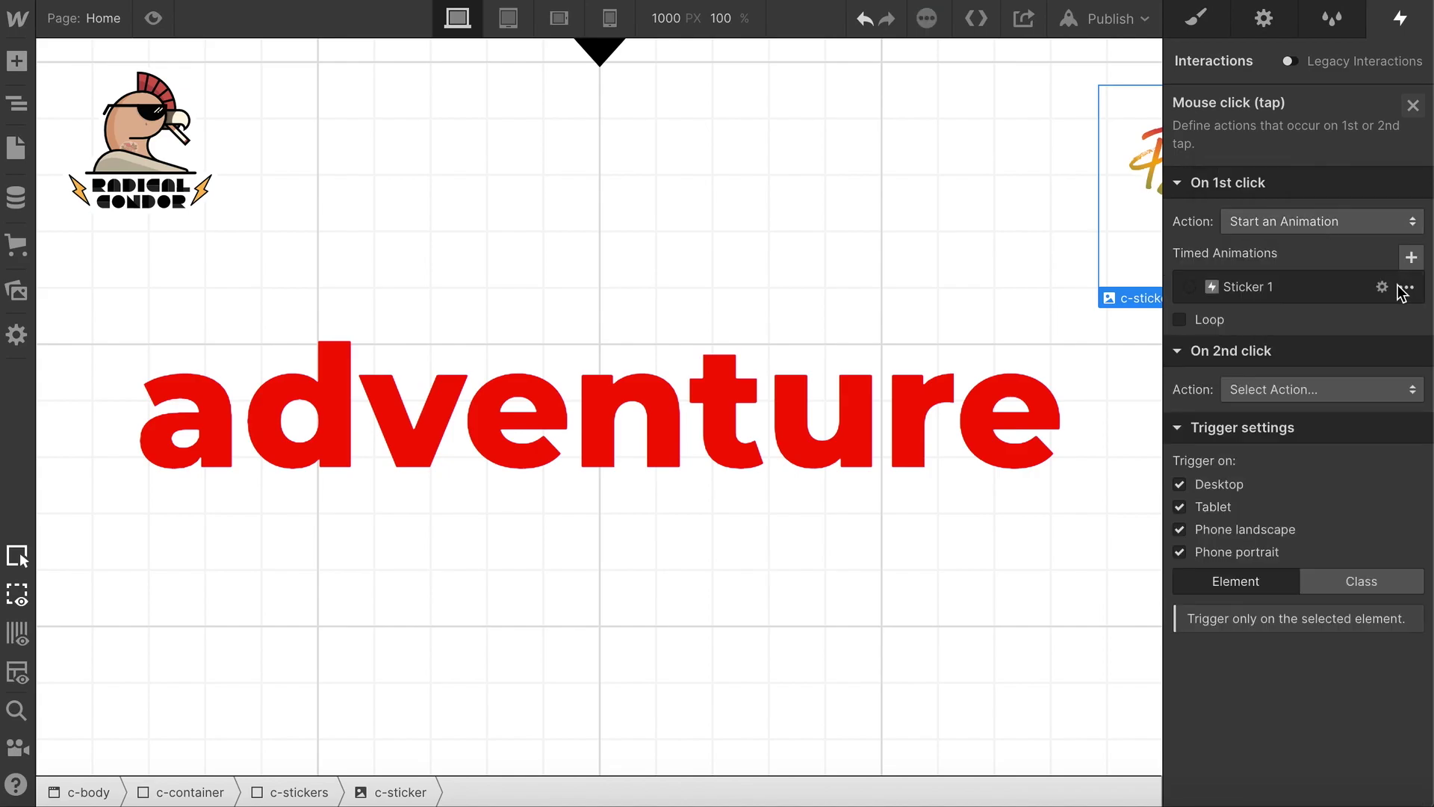
- Duplicate the Sticker 1 animation, assign the copy to the Posi Vibes sticker's first click, and open it for editing
{"action": "left_click", "coordinate": [1408, 287]}
{"action": "left_click", "coordinate": [1347, 367]}
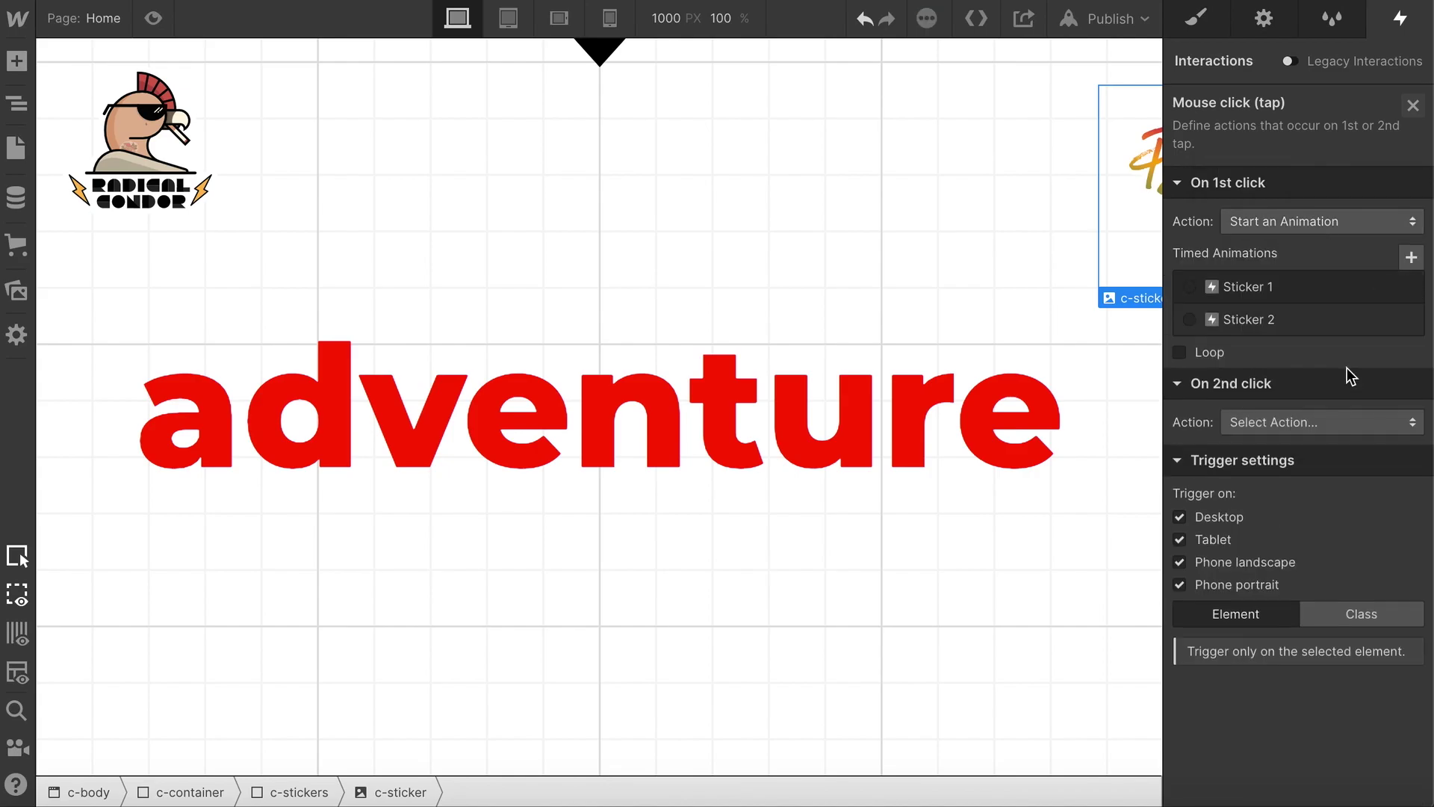
{"action": "left_click", "coordinate": [1270, 321]}
{"action": "left_click", "coordinate": [1283, 315]}
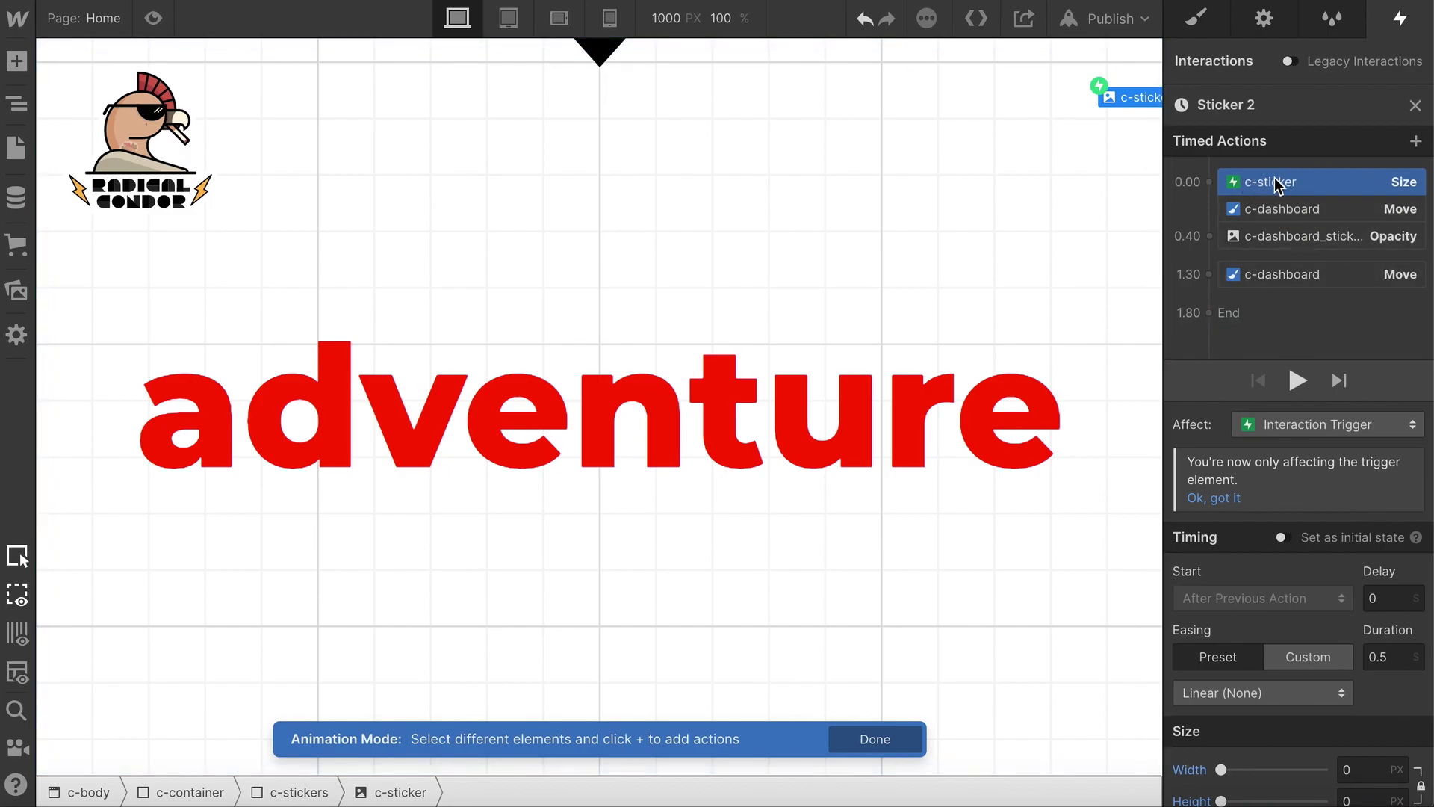
- Add a simultaneous 100% Opacity action with 0.4 s delay for the Posi Vibes dashboard sticker, affecting only the selected element
{"action": "left_click", "coordinate": [1307, 241]}
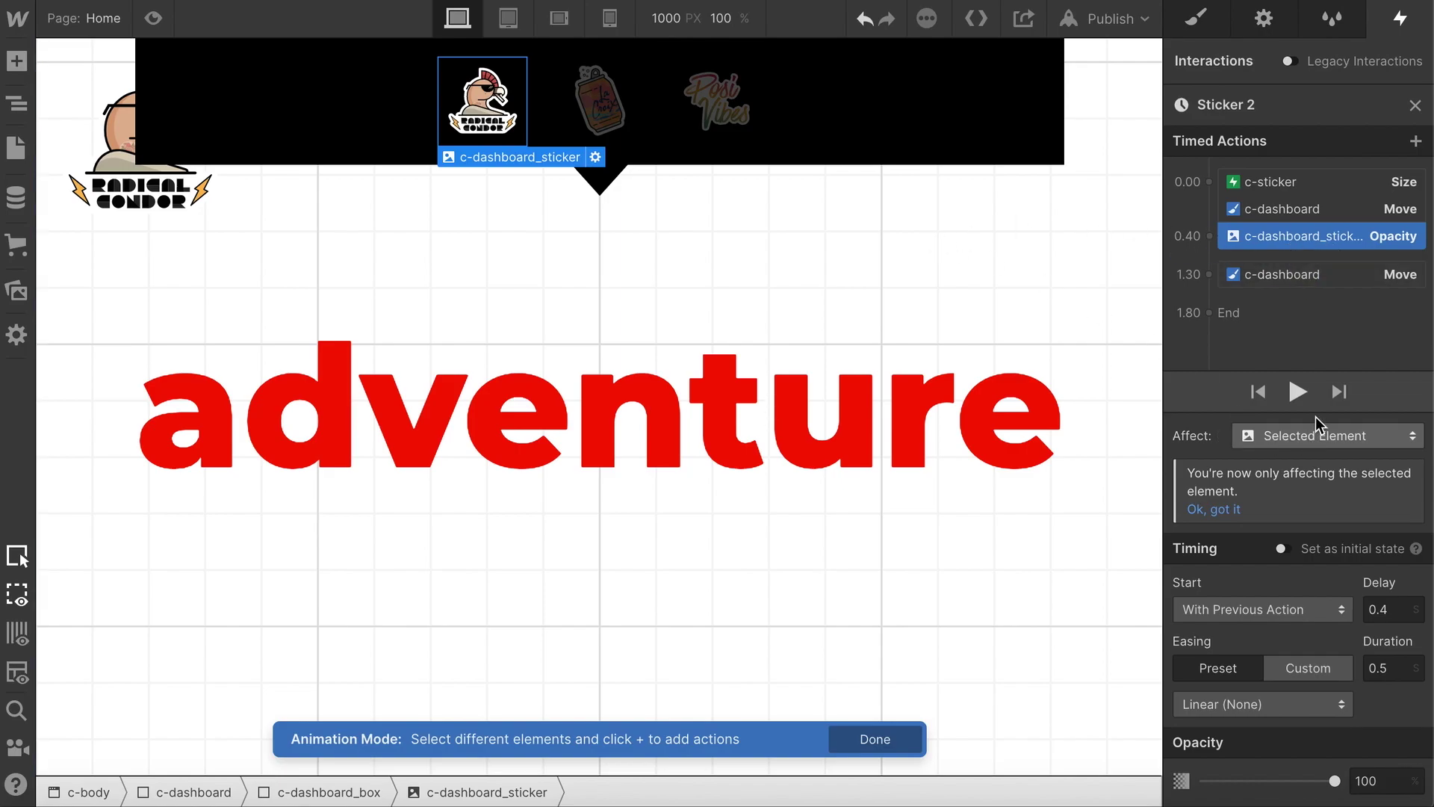
{"action": "left_click", "coordinate": [1318, 244]}
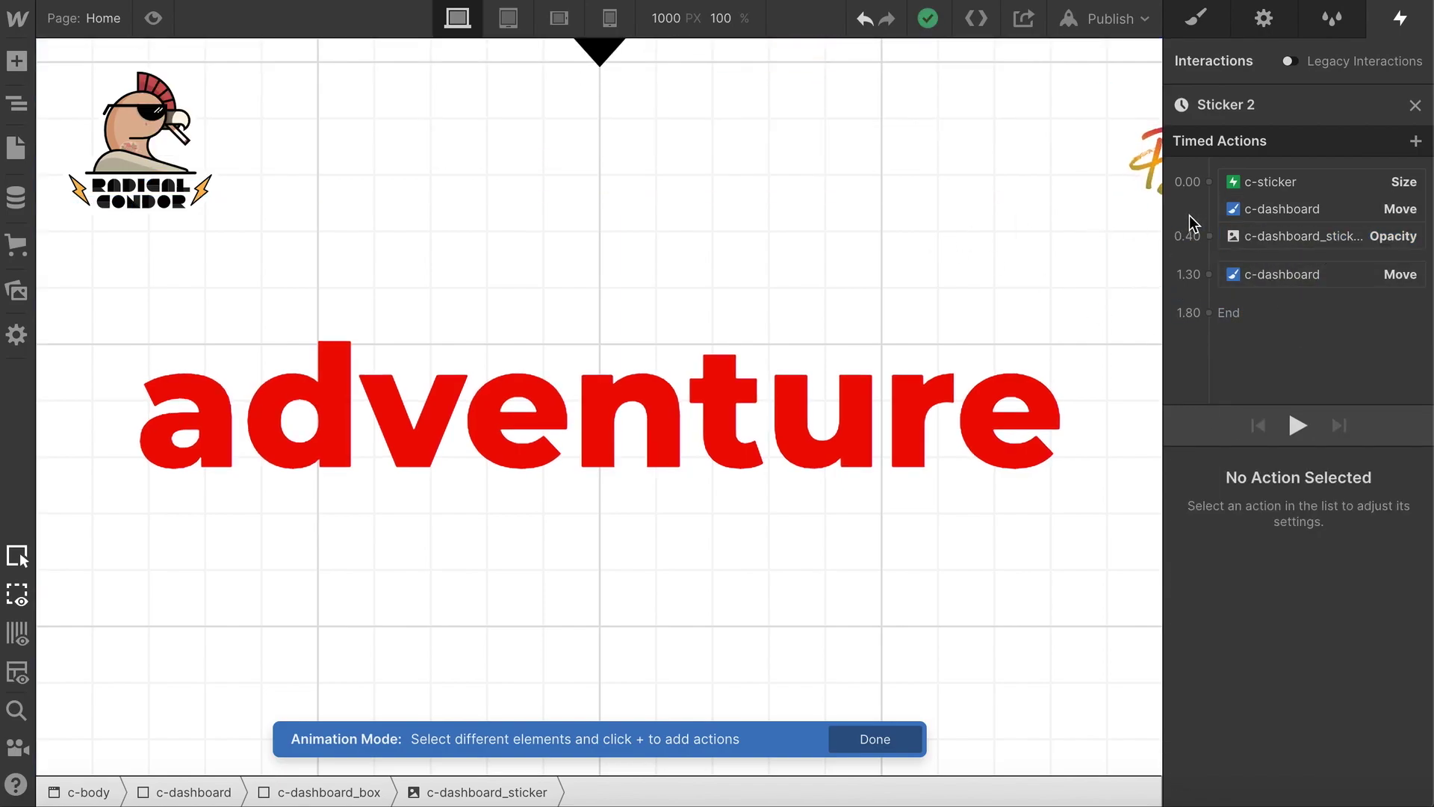
{"action": "left_click", "coordinate": [1188, 236]}
{"action": "left_click", "coordinate": [1232, 442]}
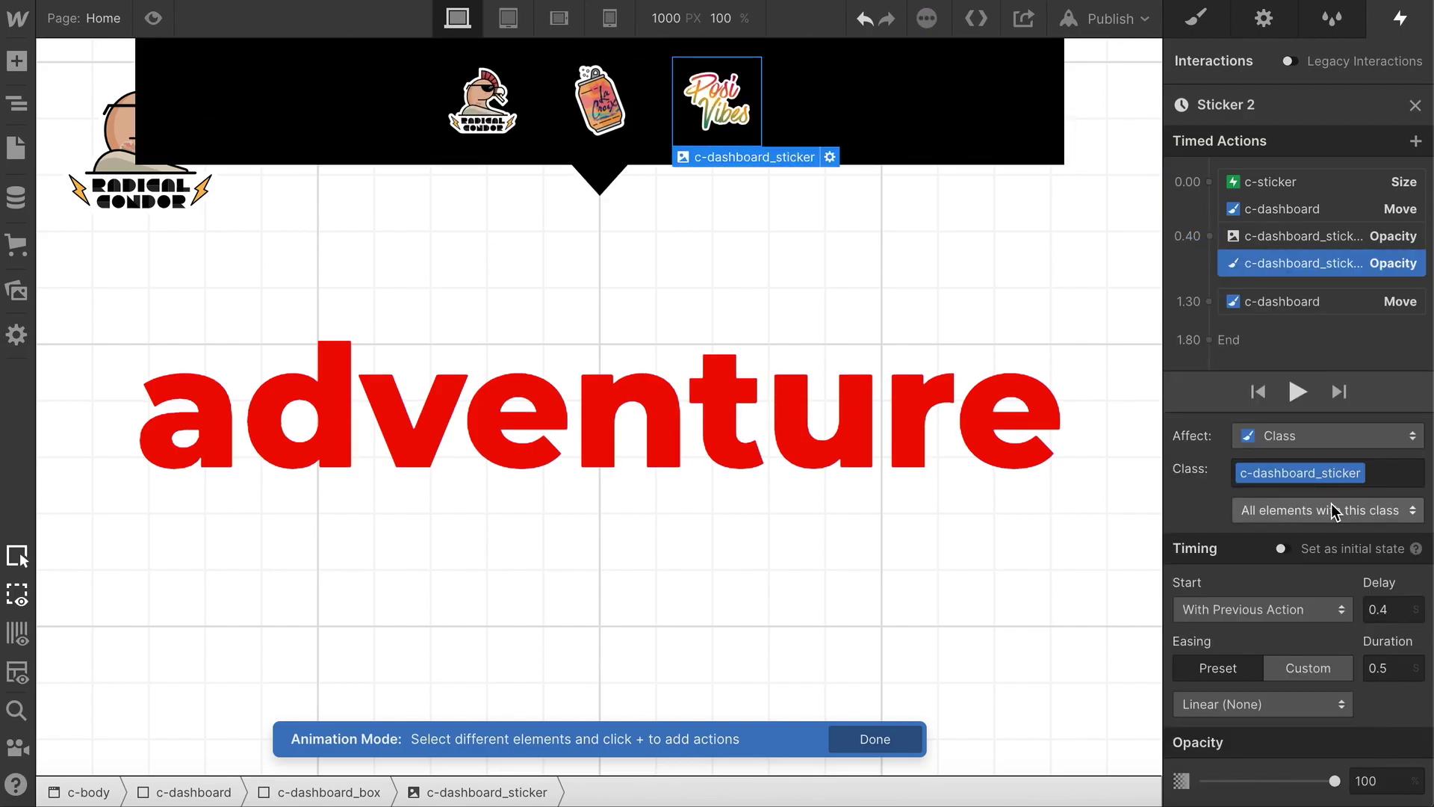
{"action": "left_click", "coordinate": [1298, 437]}
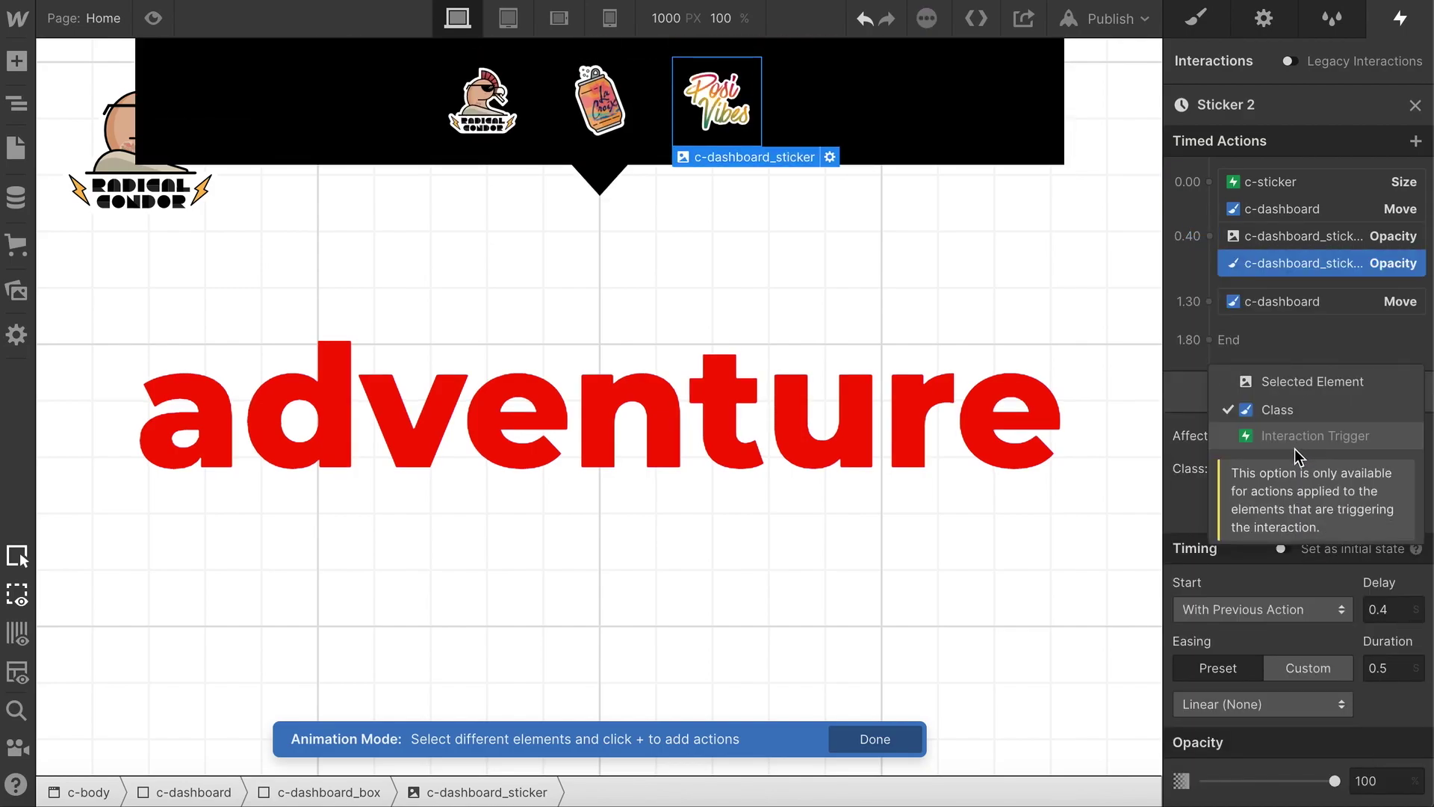
{"action": "left_click", "coordinate": [1303, 383]}
- Delete the condor dashboard sticker's Opacity action from Sticker 2 and close the animation and its trigger
{"action": "left_click", "coordinate": [1279, 237]}
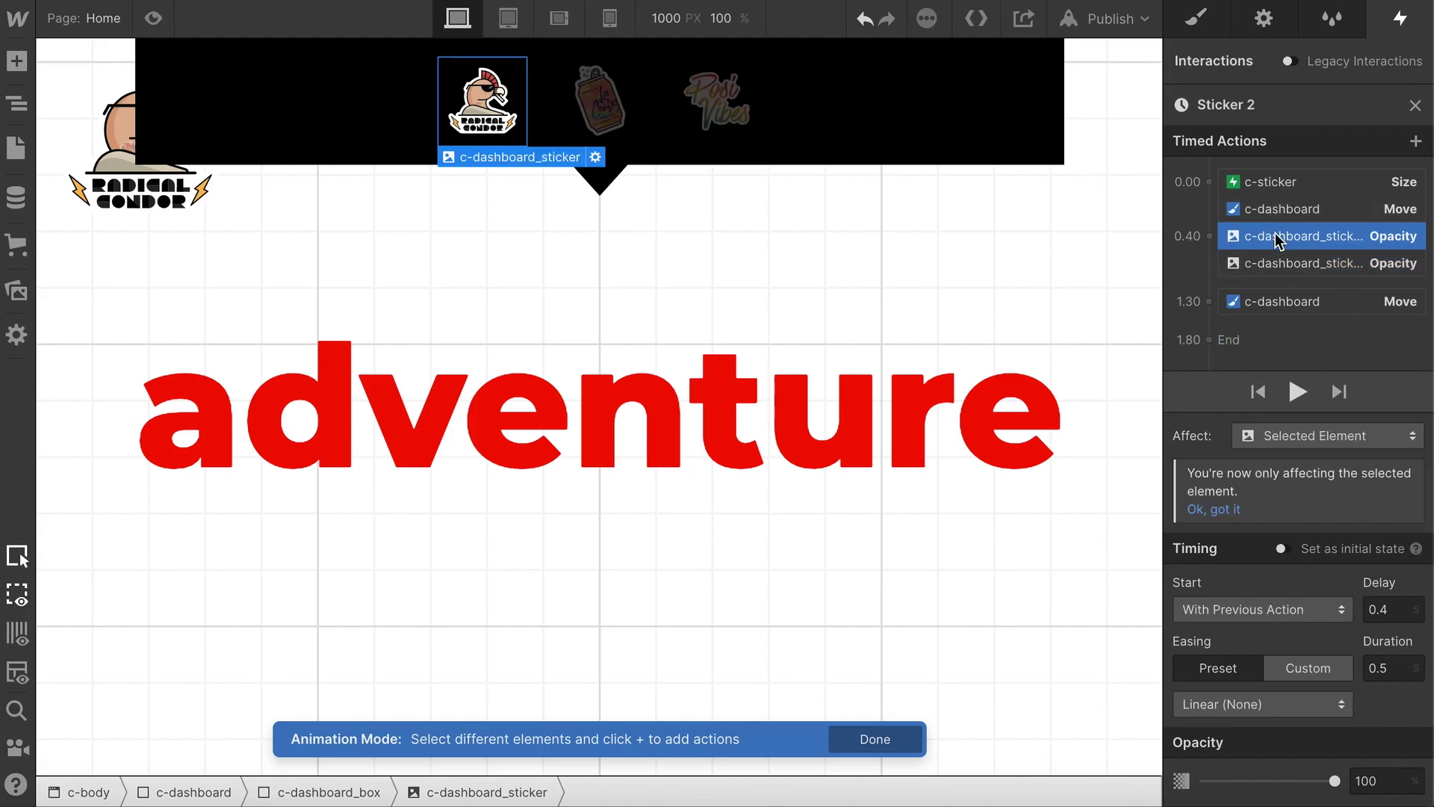
{"action": "key", "text": "Delete"}
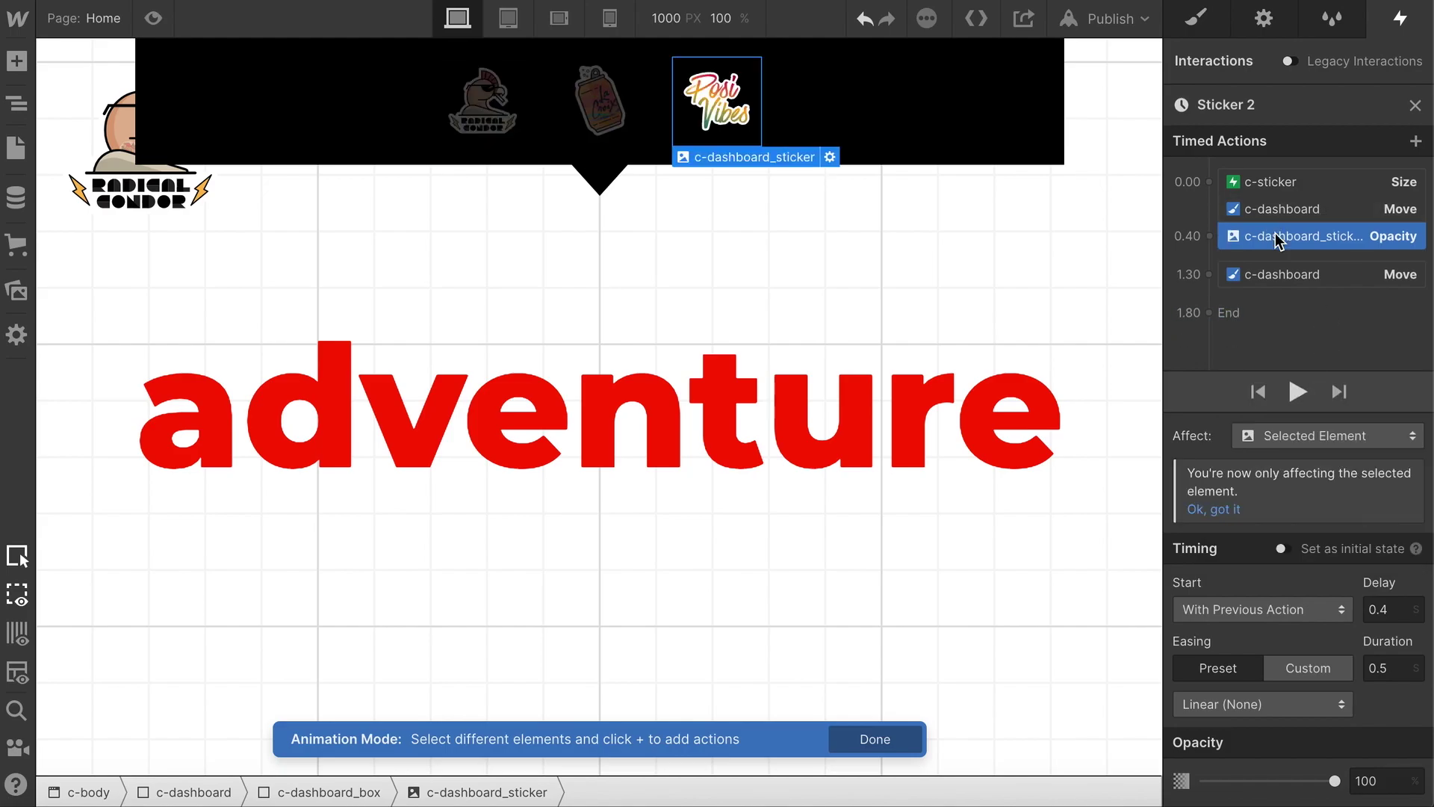
{"action": "left_click", "coordinate": [1415, 106]}
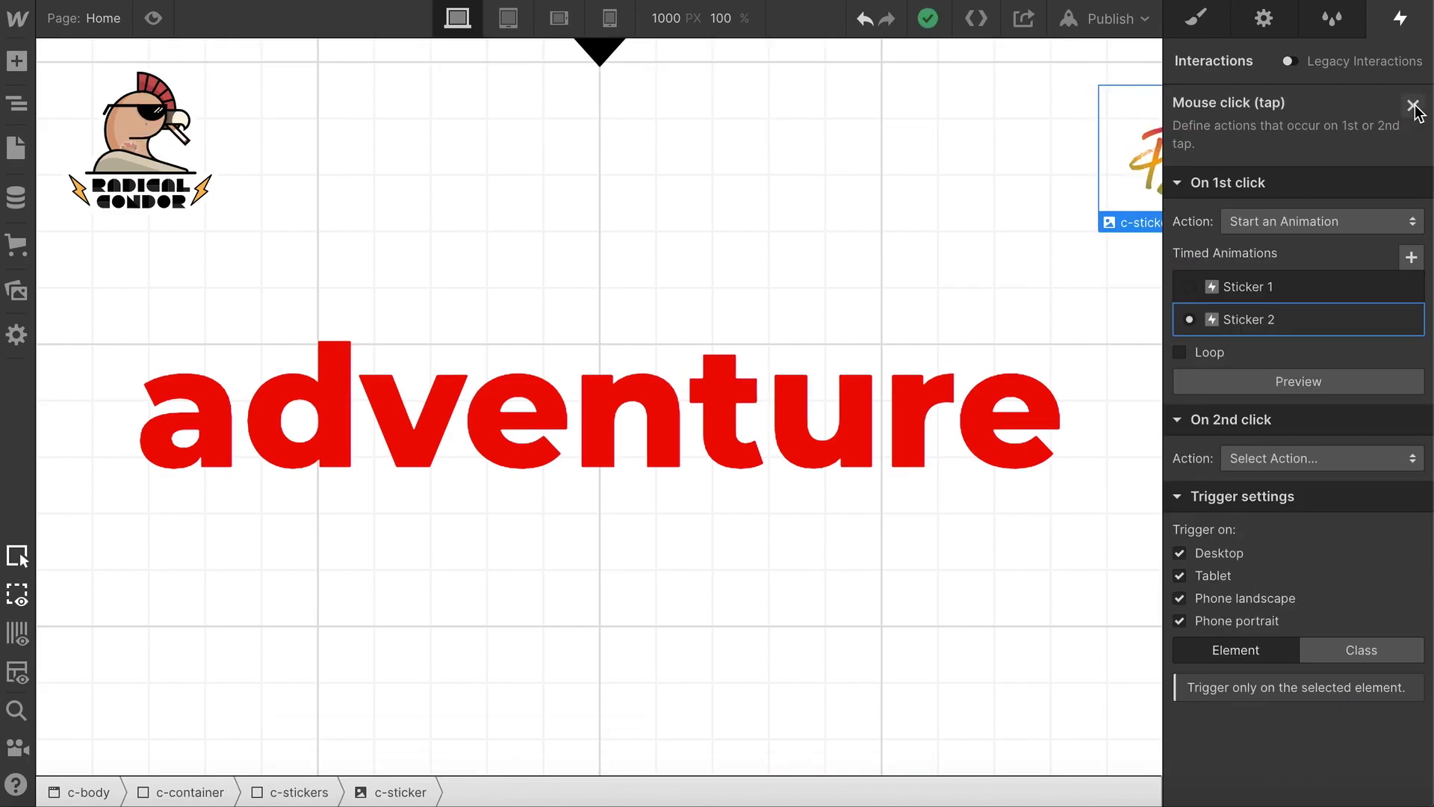
{"action": "left_click", "coordinate": [1416, 104]}
- Select the second c-sticker under c-stickers and add a Mouse click (tap) trigger that starts an animation on the first click
{"action": "left_click", "coordinate": [15, 109]}
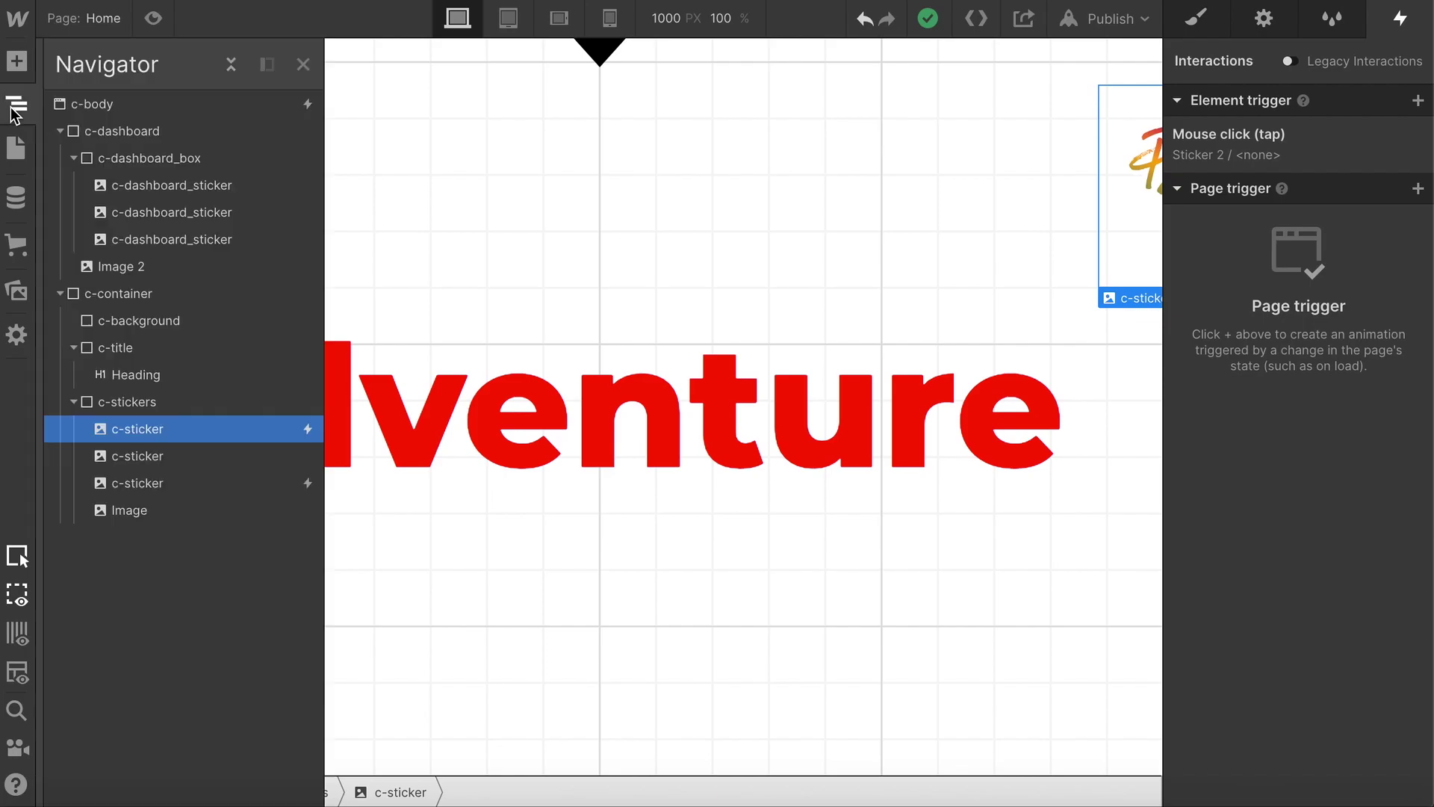
{"action": "left_click", "coordinate": [144, 454]}
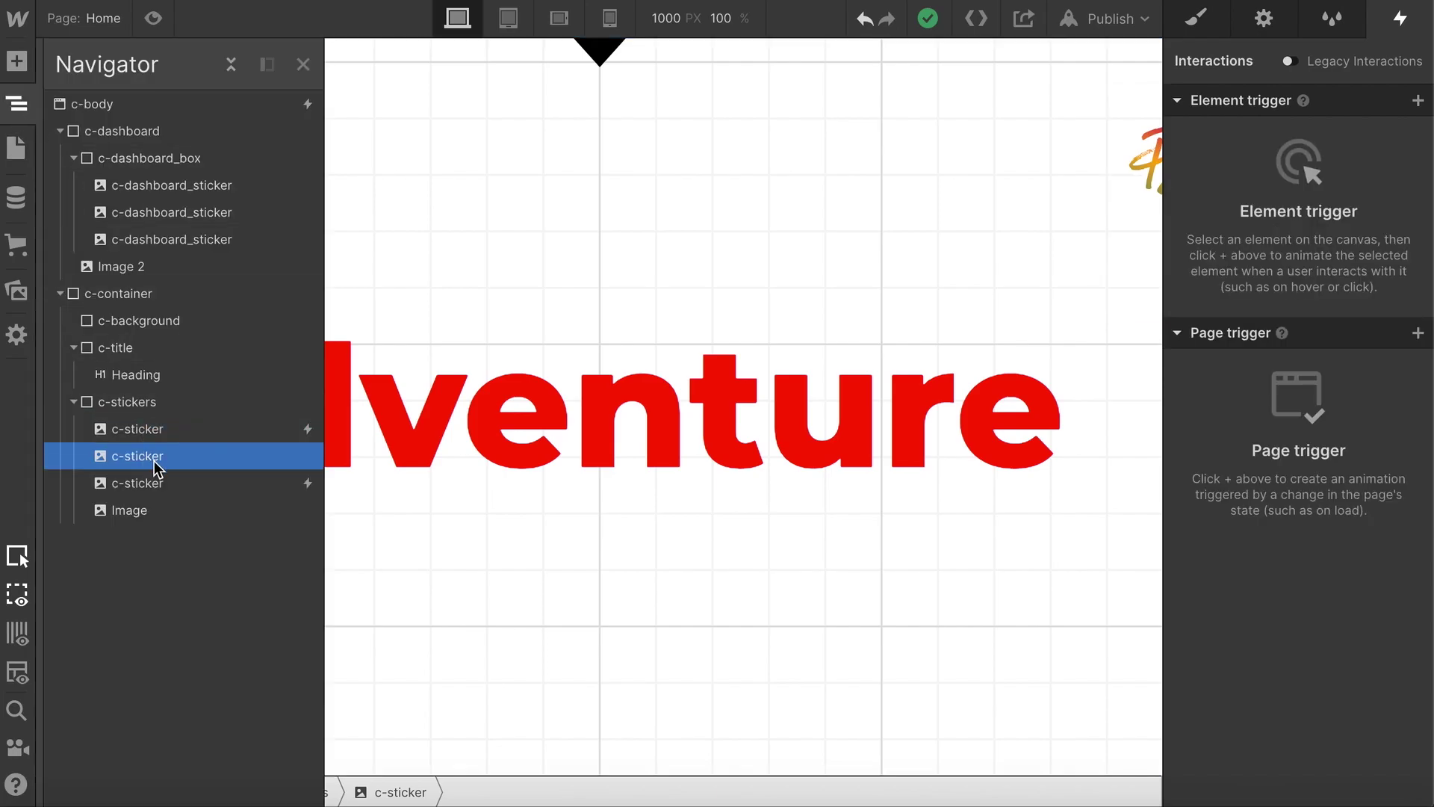
{"action": "left_click", "coordinate": [15, 105]}
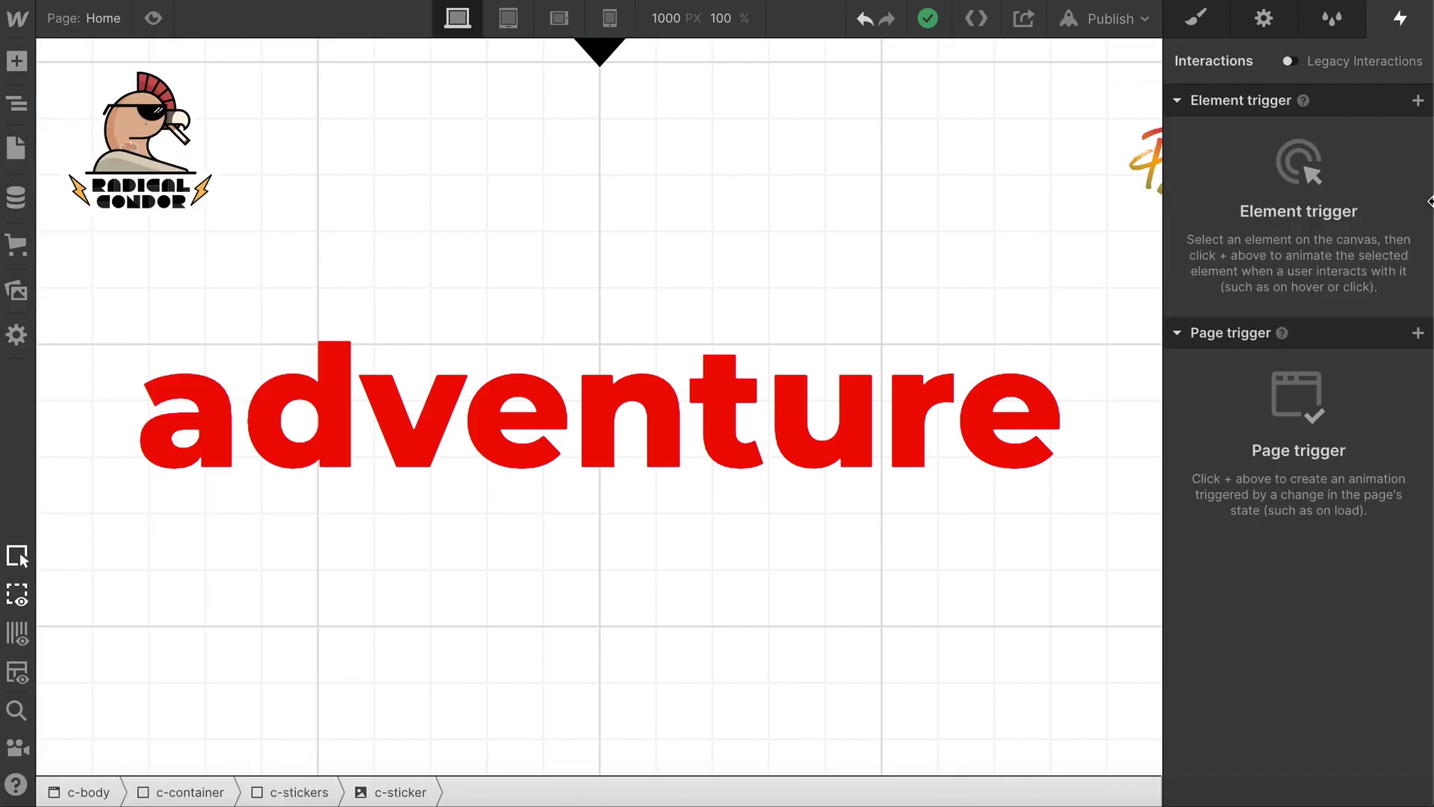
{"action": "left_click", "coordinate": [1416, 102]}
{"action": "left_click", "coordinate": [1308, 141]}
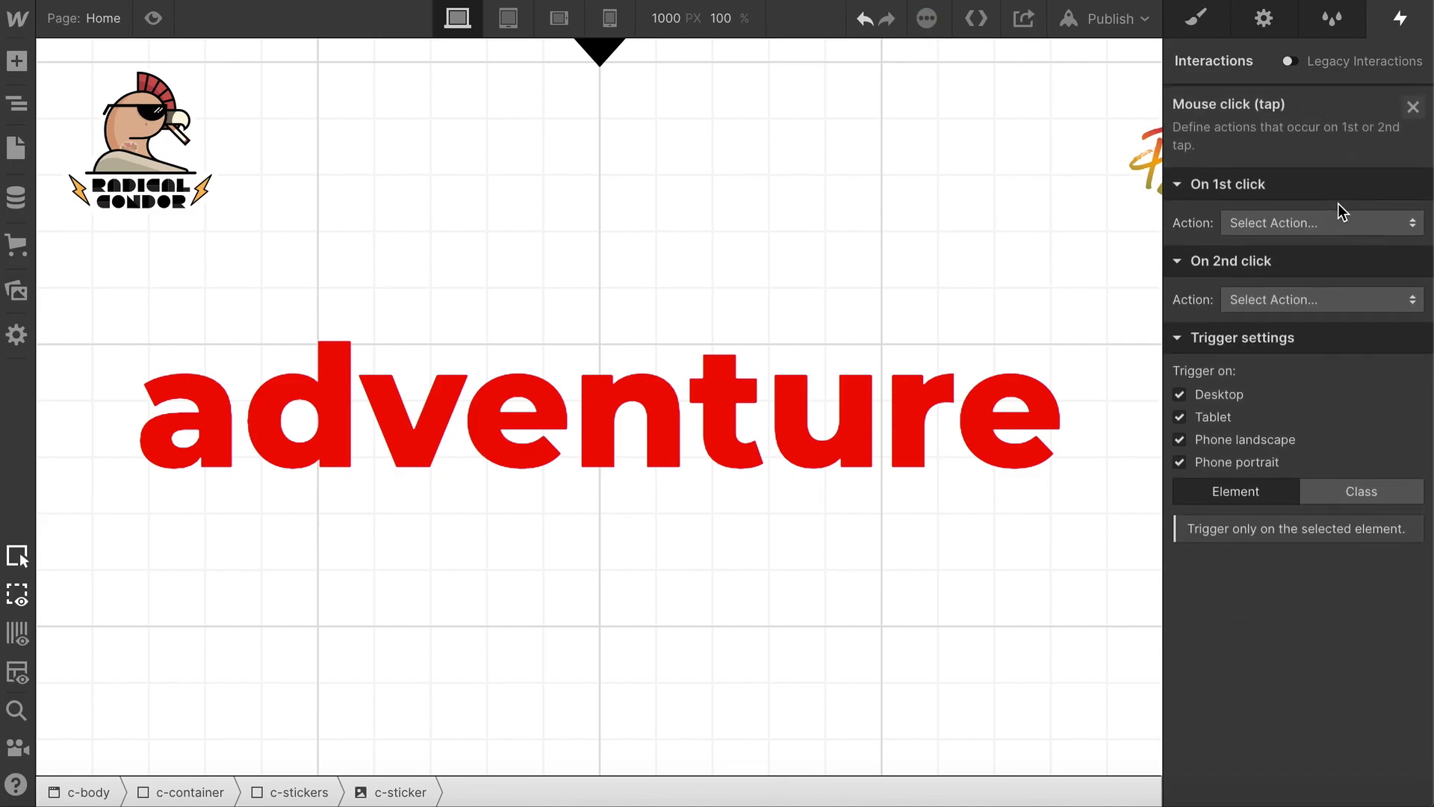
{"action": "left_click", "coordinate": [1292, 213]}
{"action": "left_click", "coordinate": [1270, 219]}
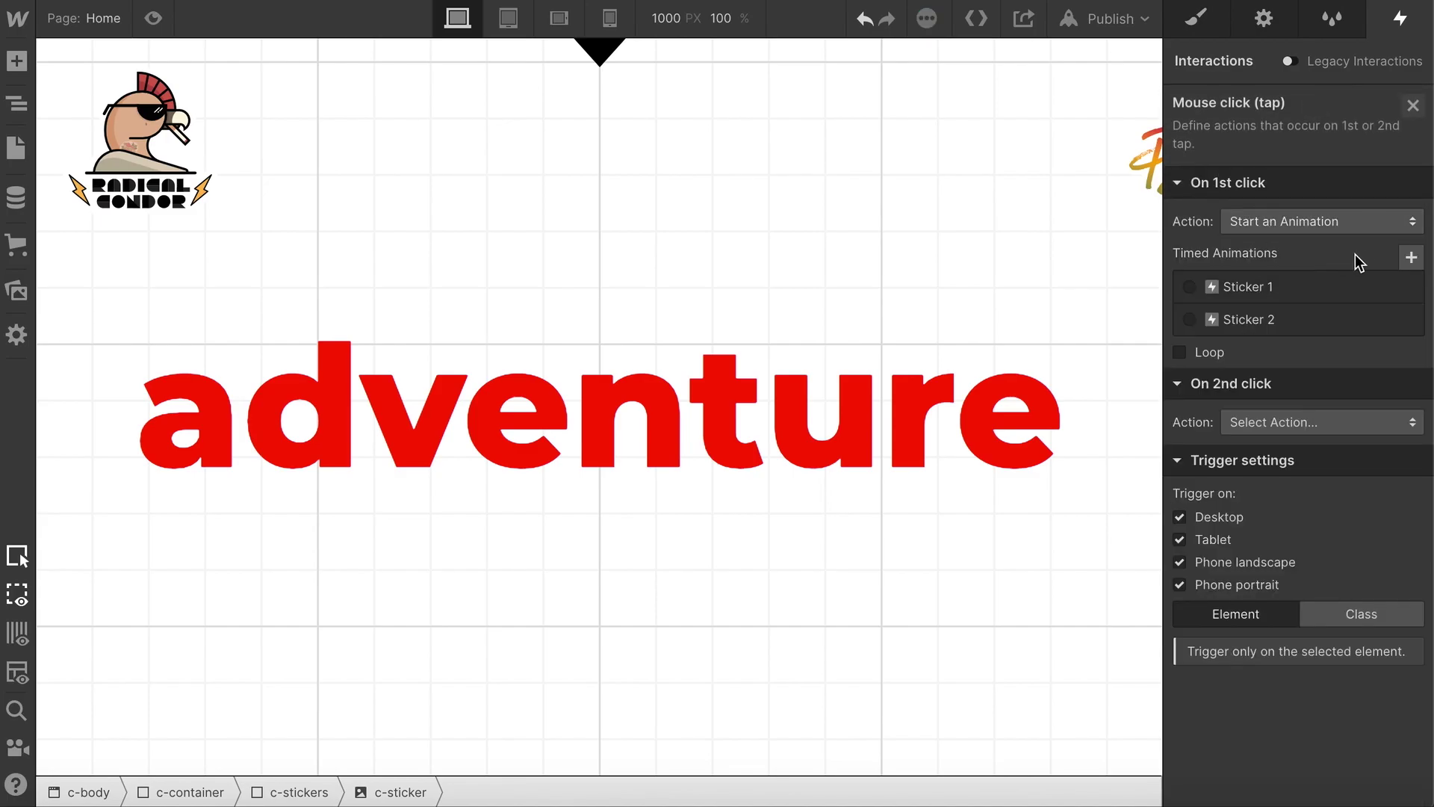
- Duplicate the Sticker 2 animation, assign the copy to the second c-sticker's first click, and open it for editing
{"action": "left_click", "coordinate": [1407, 320]}
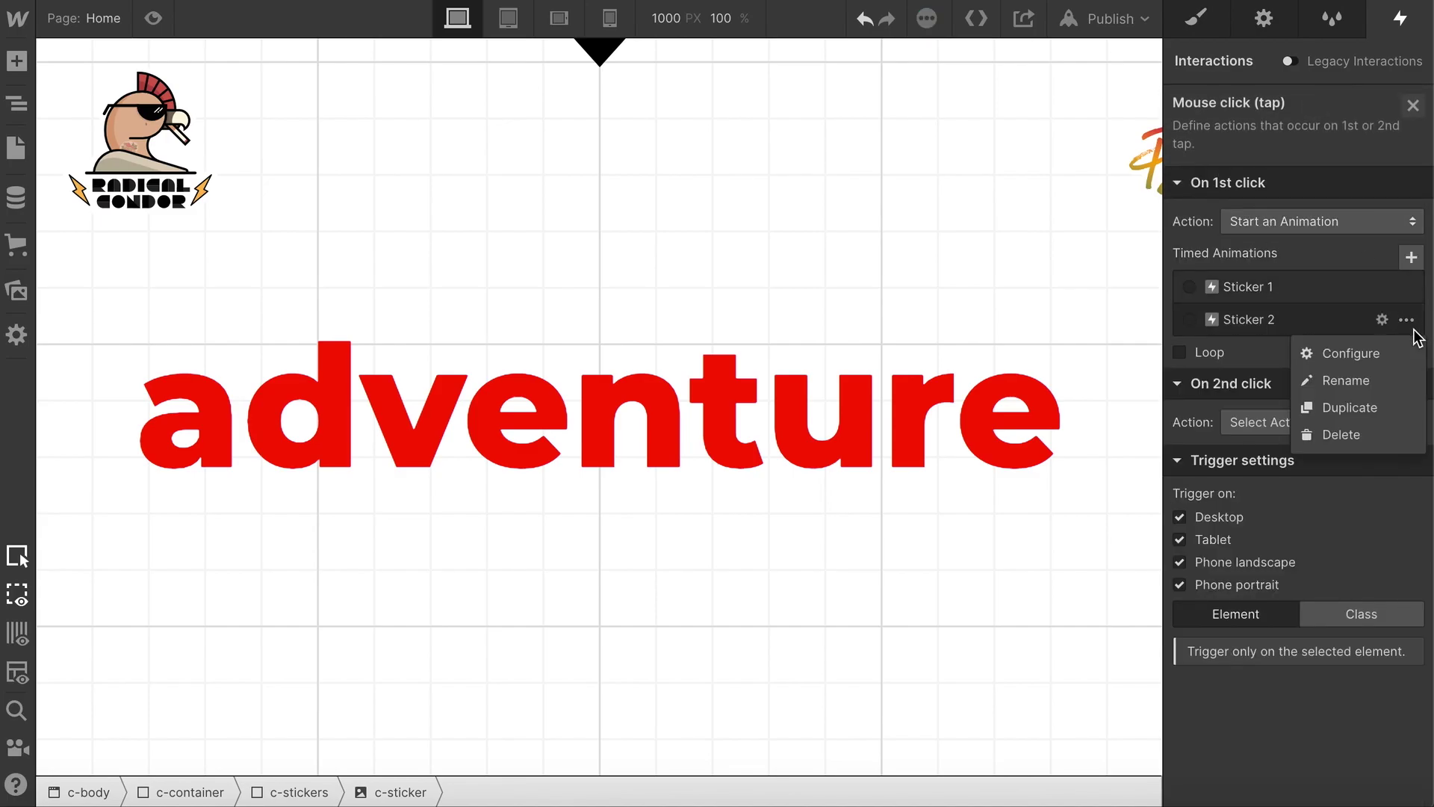
{"action": "left_click", "coordinate": [1351, 411]}
{"action": "left_click", "coordinate": [1234, 355]}
{"action": "left_click", "coordinate": [1249, 351]}
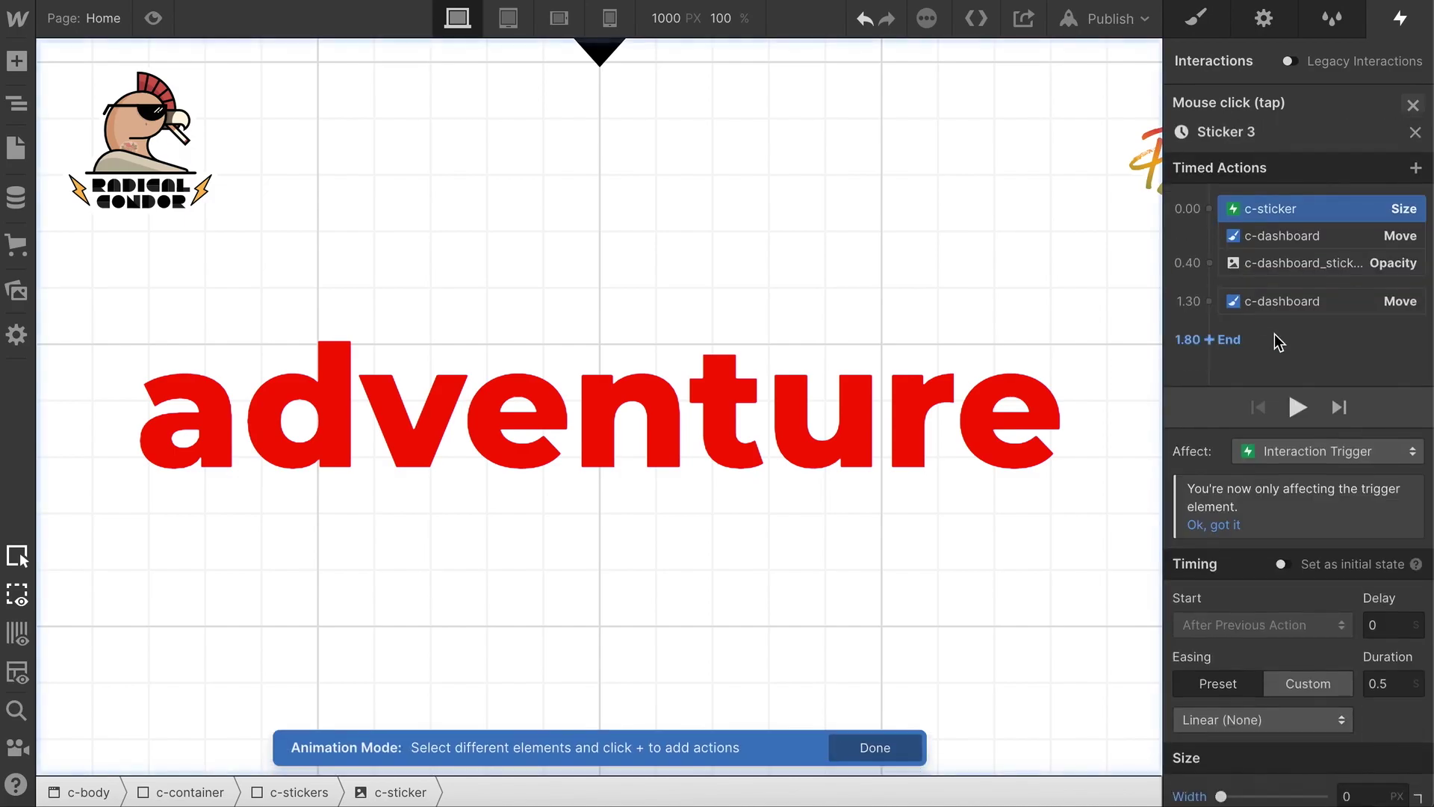
- Replace the Posi Vibes Opacity action in Sticker 3 with a 100% one affecting only the drink-can dashboard sticker, and close the animation
{"action": "left_click", "coordinate": [1288, 240]}
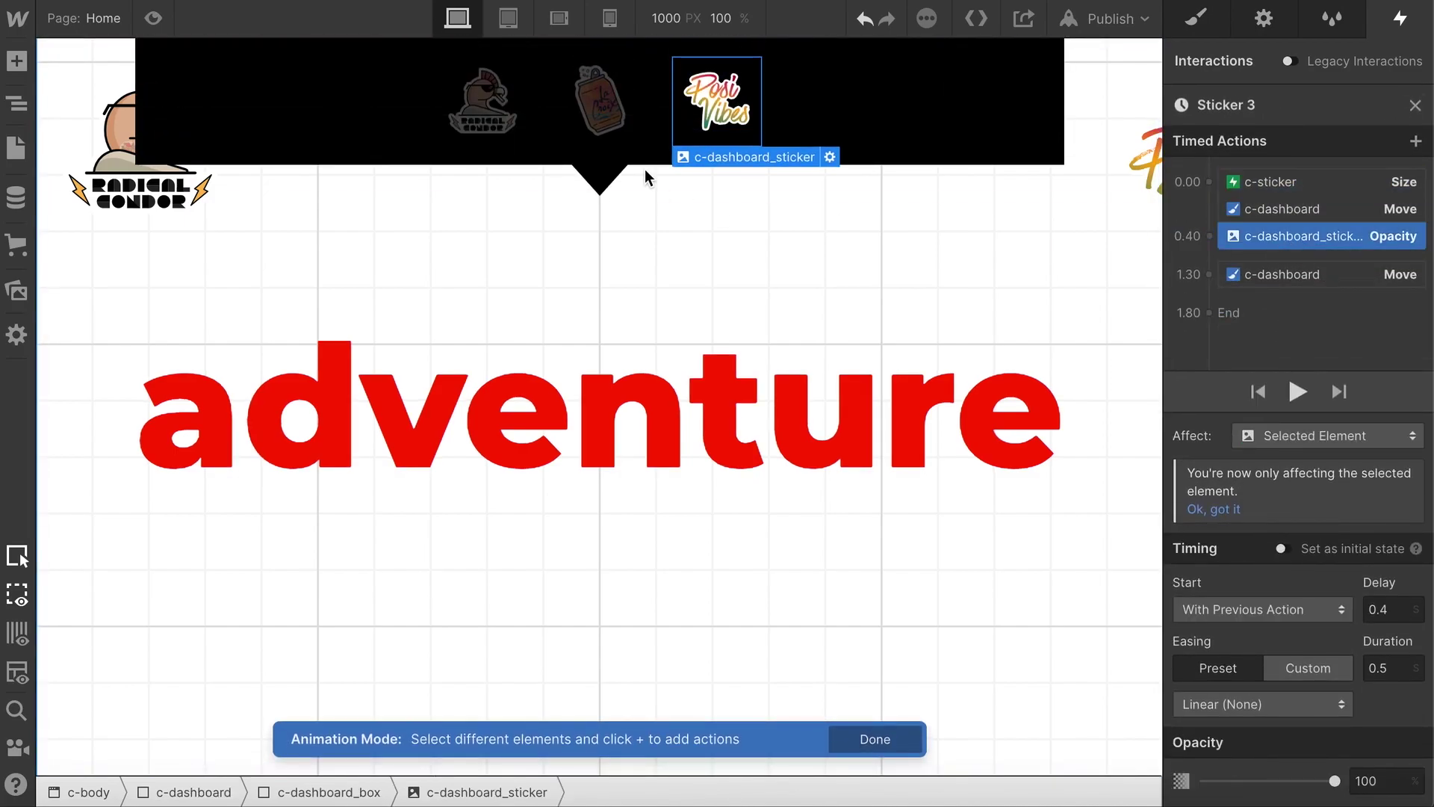
{"action": "left_click", "coordinate": [1184, 235]}
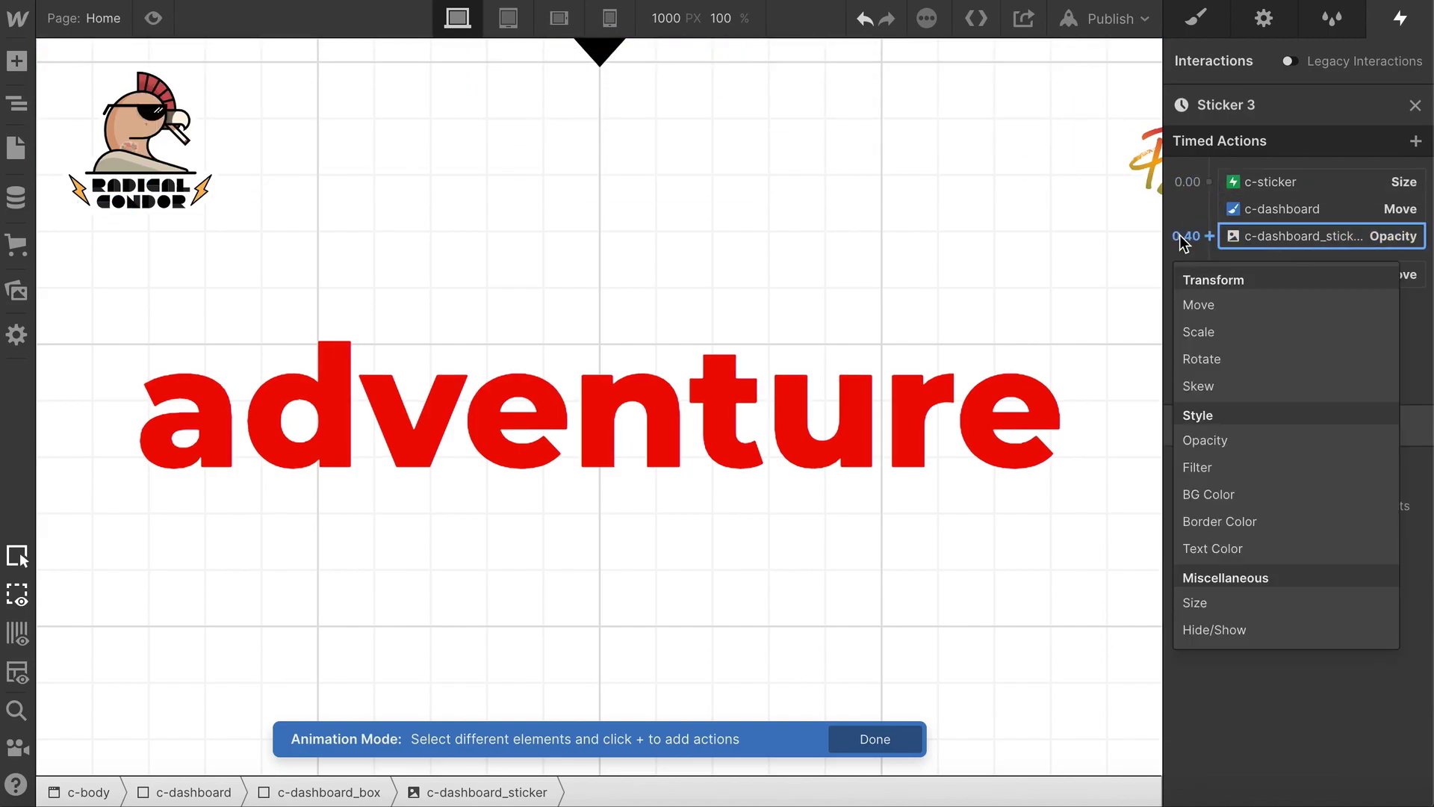
{"action": "left_click", "coordinate": [1239, 446]}
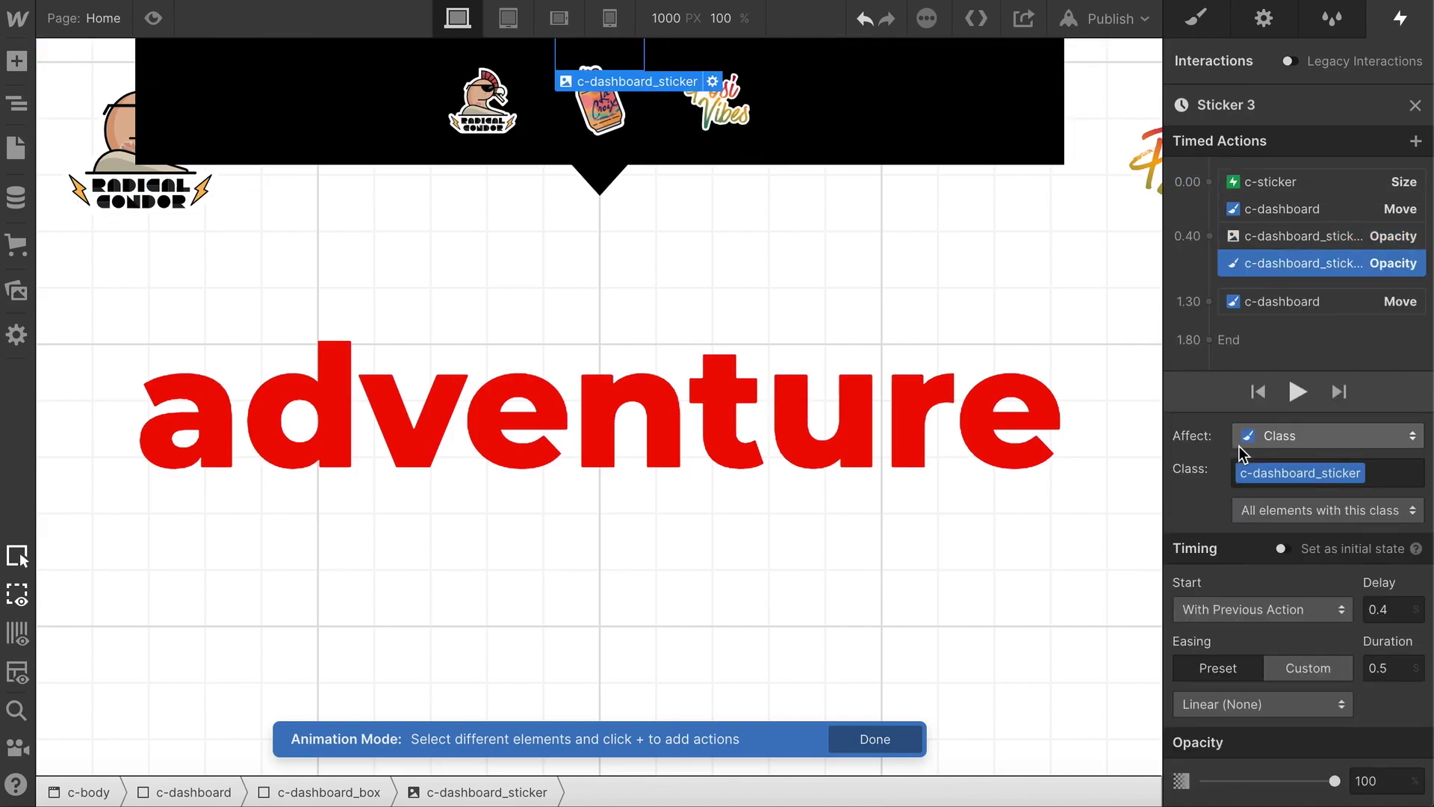
{"action": "left_click", "coordinate": [1297, 435]}
{"action": "left_click", "coordinate": [1289, 381]}
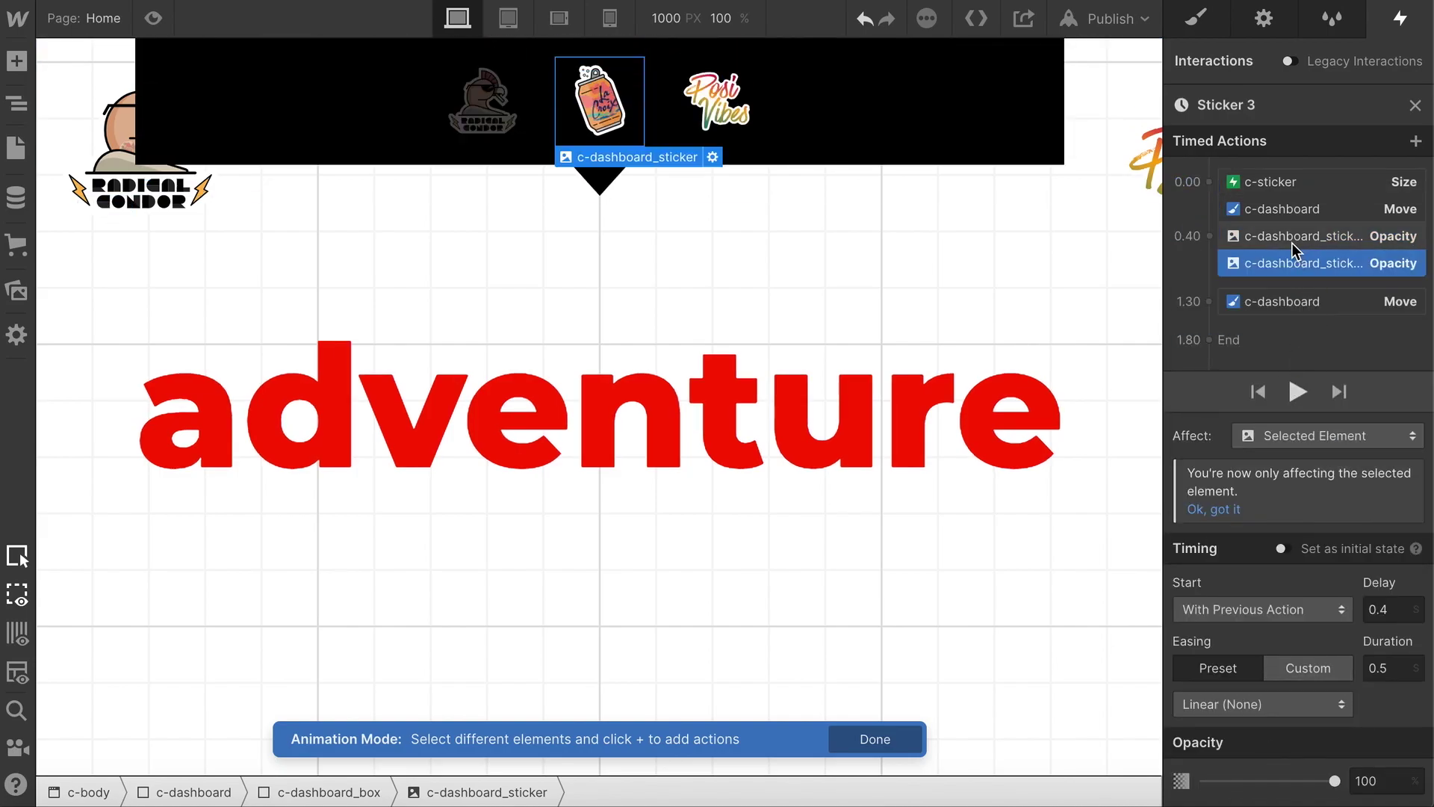
{"action": "left_click", "coordinate": [1290, 233]}
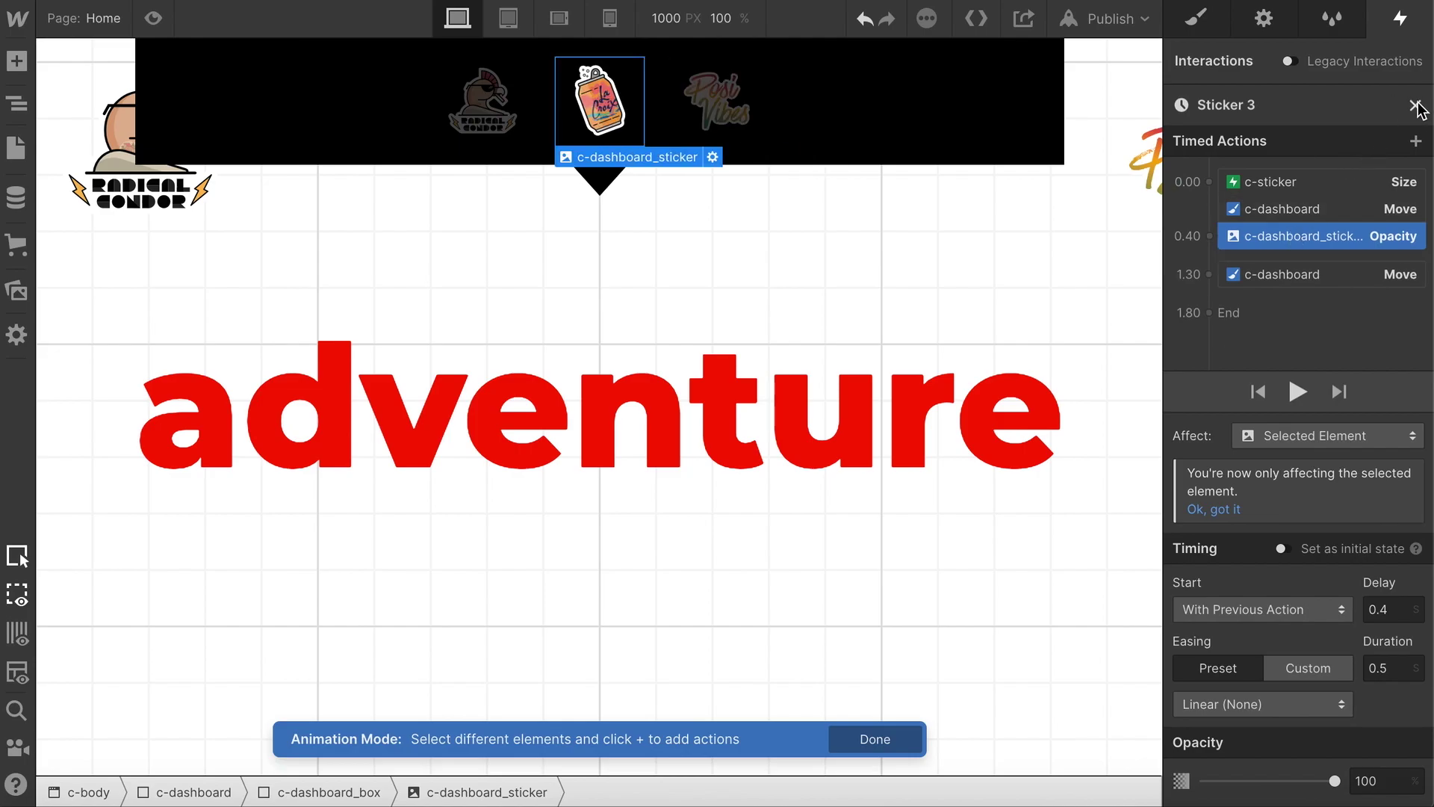
{"action": "left_click", "coordinate": [1416, 105]}
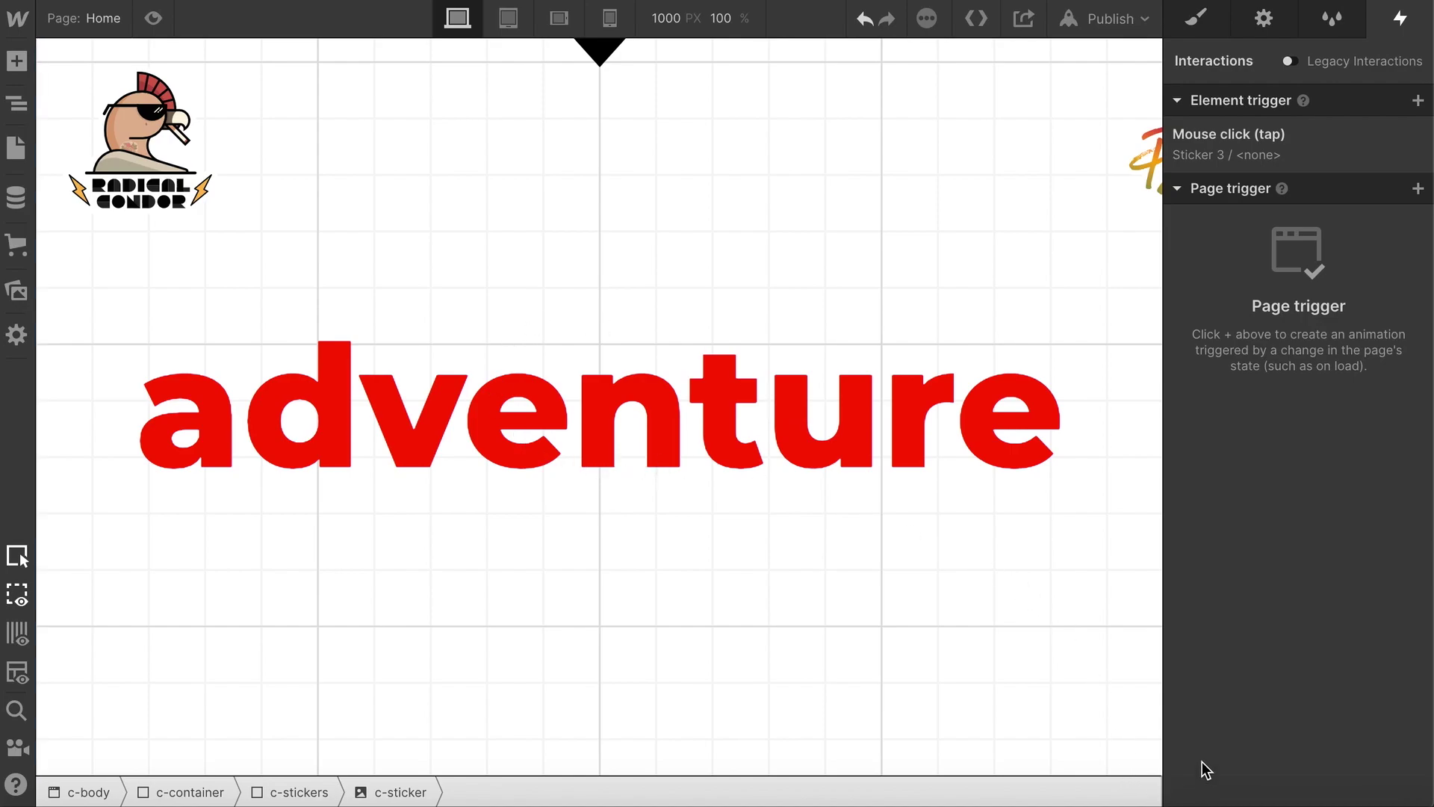
- Switch to the text editor and copy the entire stickerCount click-counting script
{"action": "left_click", "coordinate": [1128, 642]}
{"action": "mouse_move", "coordinate": [1150, 800]}
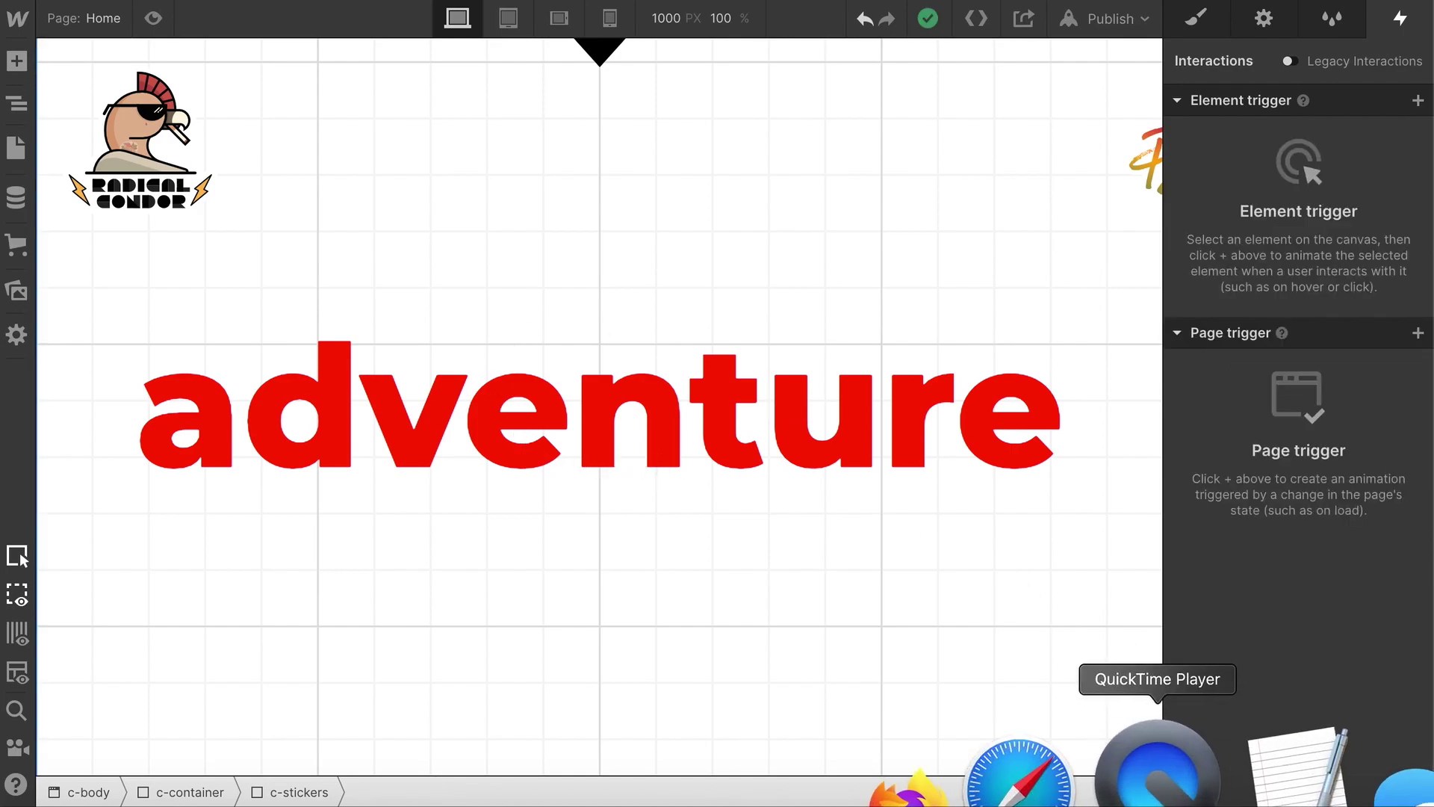
{"action": "left_click", "coordinate": [1221, 773]}
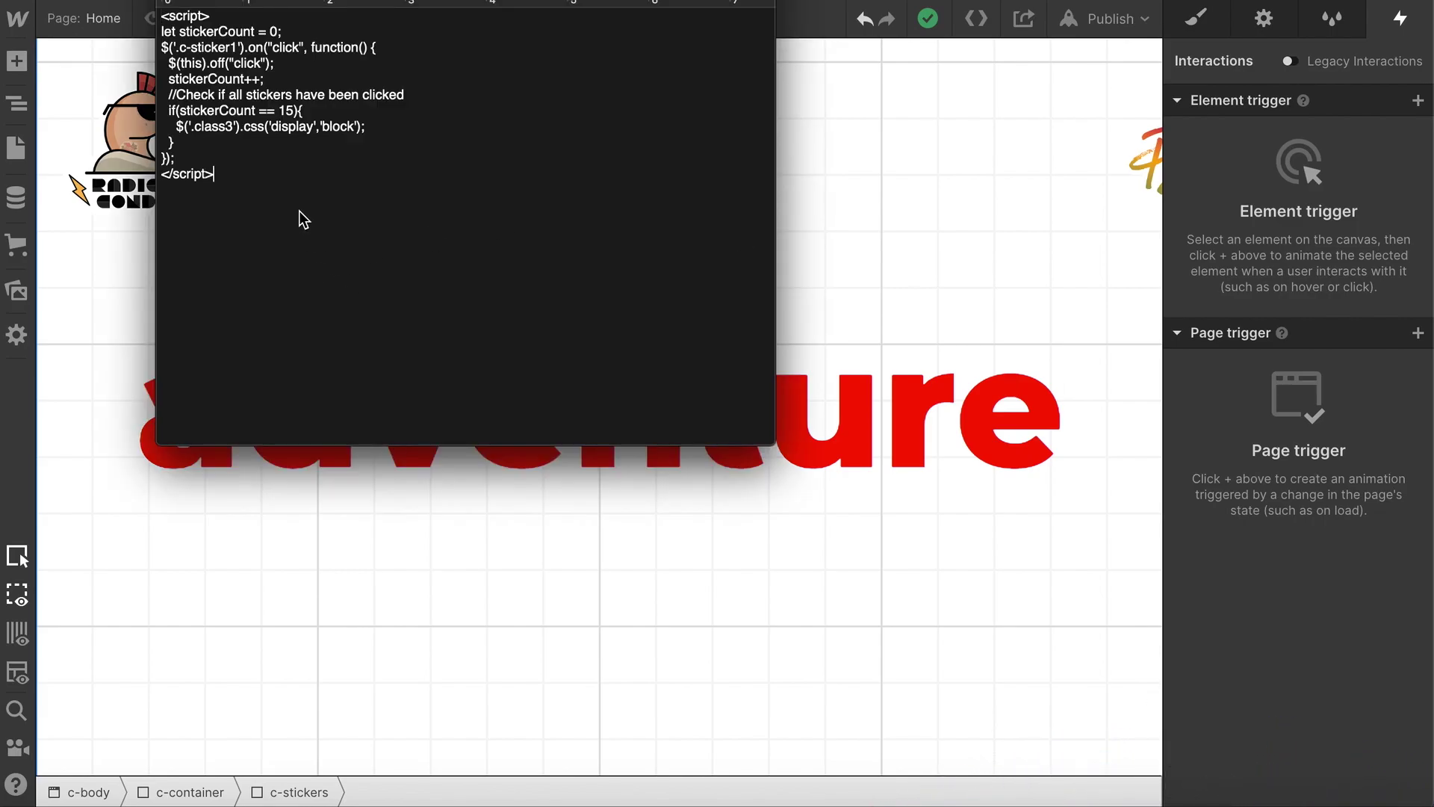
{"action": "key", "text": "super+a"}
{"action": "key", "text": "ctrl+c"}
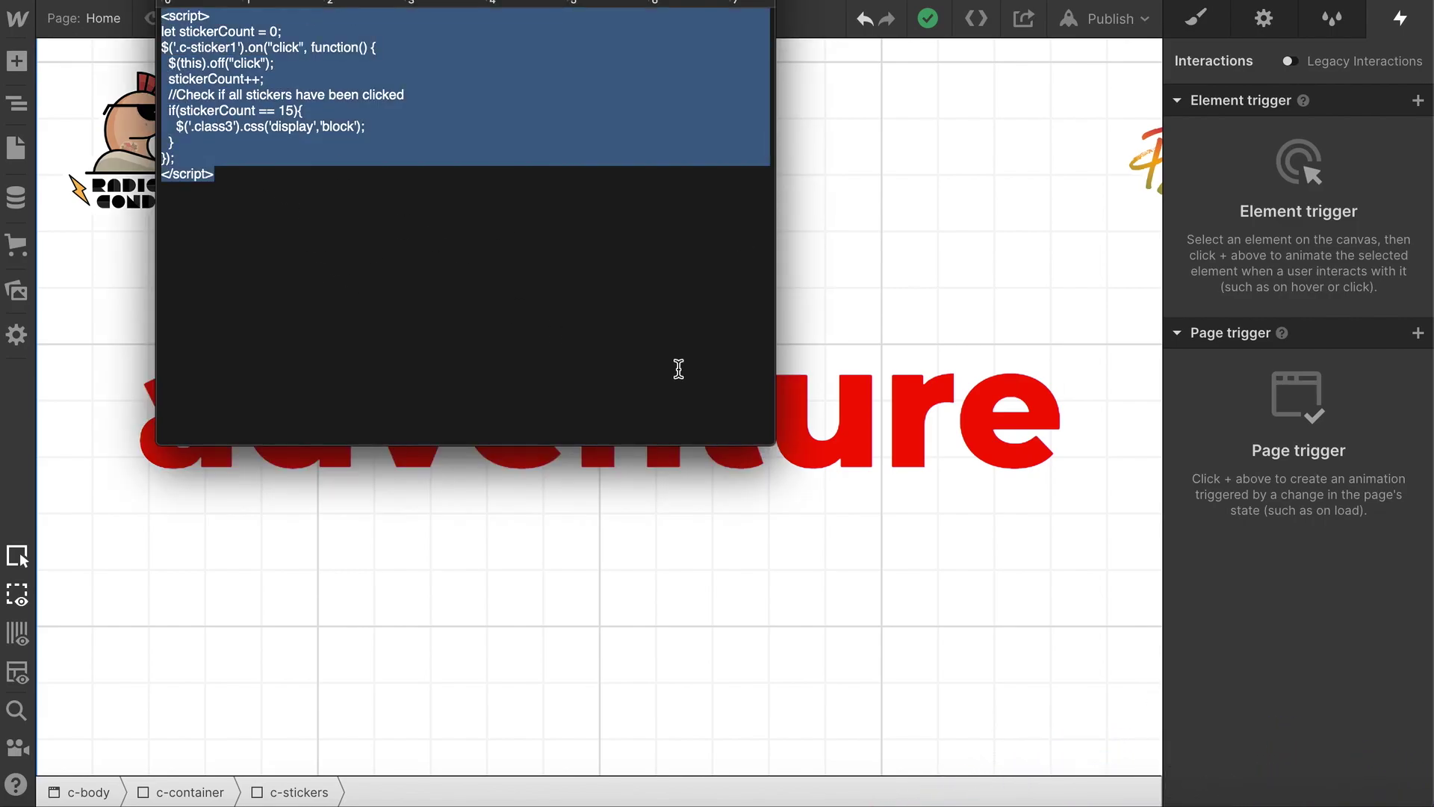
- Return to Webflow, paste the copied stickerCount script into the Home page's Before </body> tag custom code, and save the page settings
{"action": "left_click", "coordinate": [928, 276]}
{"action": "left_click", "coordinate": [21, 153]}
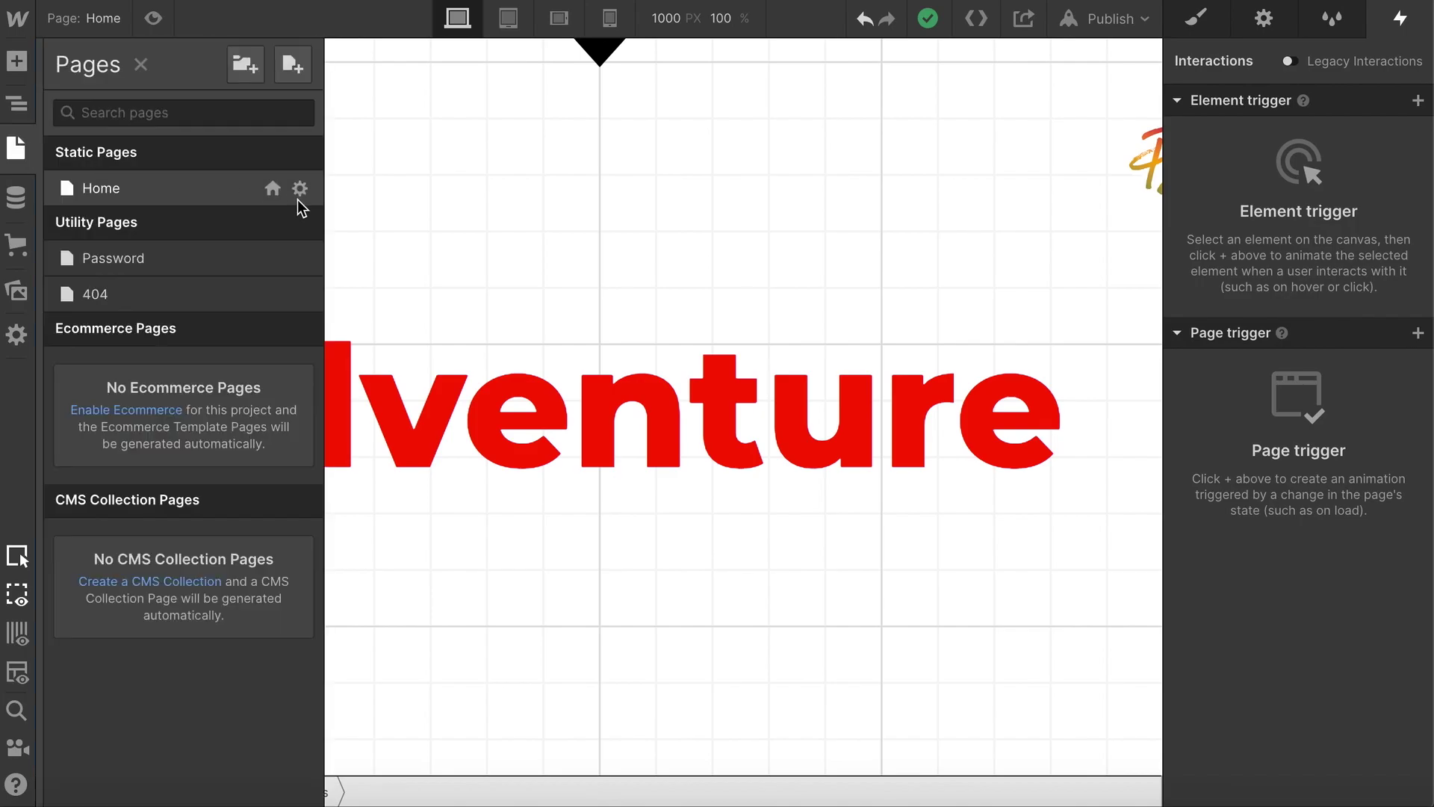
{"action": "left_click", "coordinate": [305, 191]}
{"action": "scroll", "coordinate": [473, 507], "scroll_direction": "down", "scroll_amount": 15}
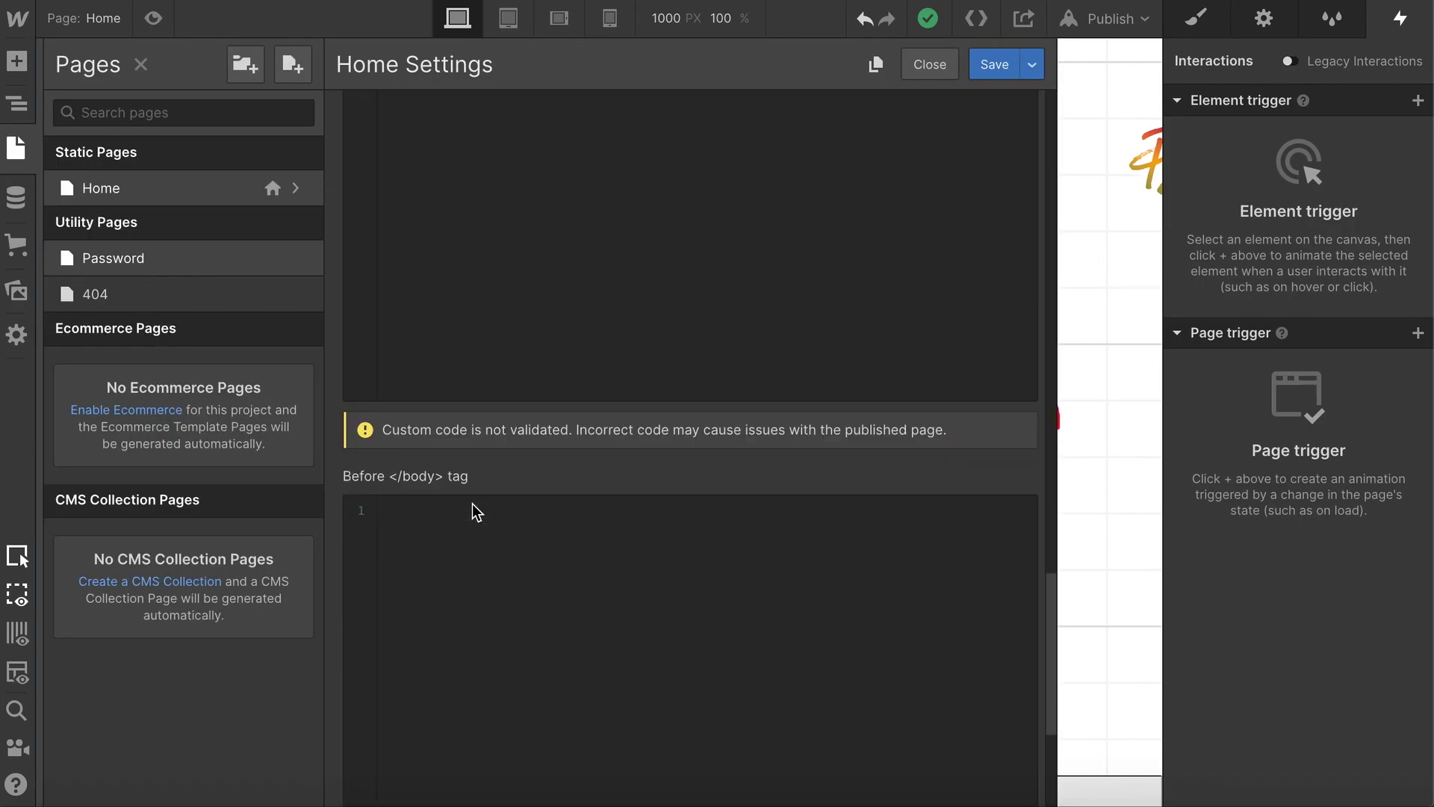
{"action": "left_click", "coordinate": [502, 455]}
{"action": "type", "text": "c"}
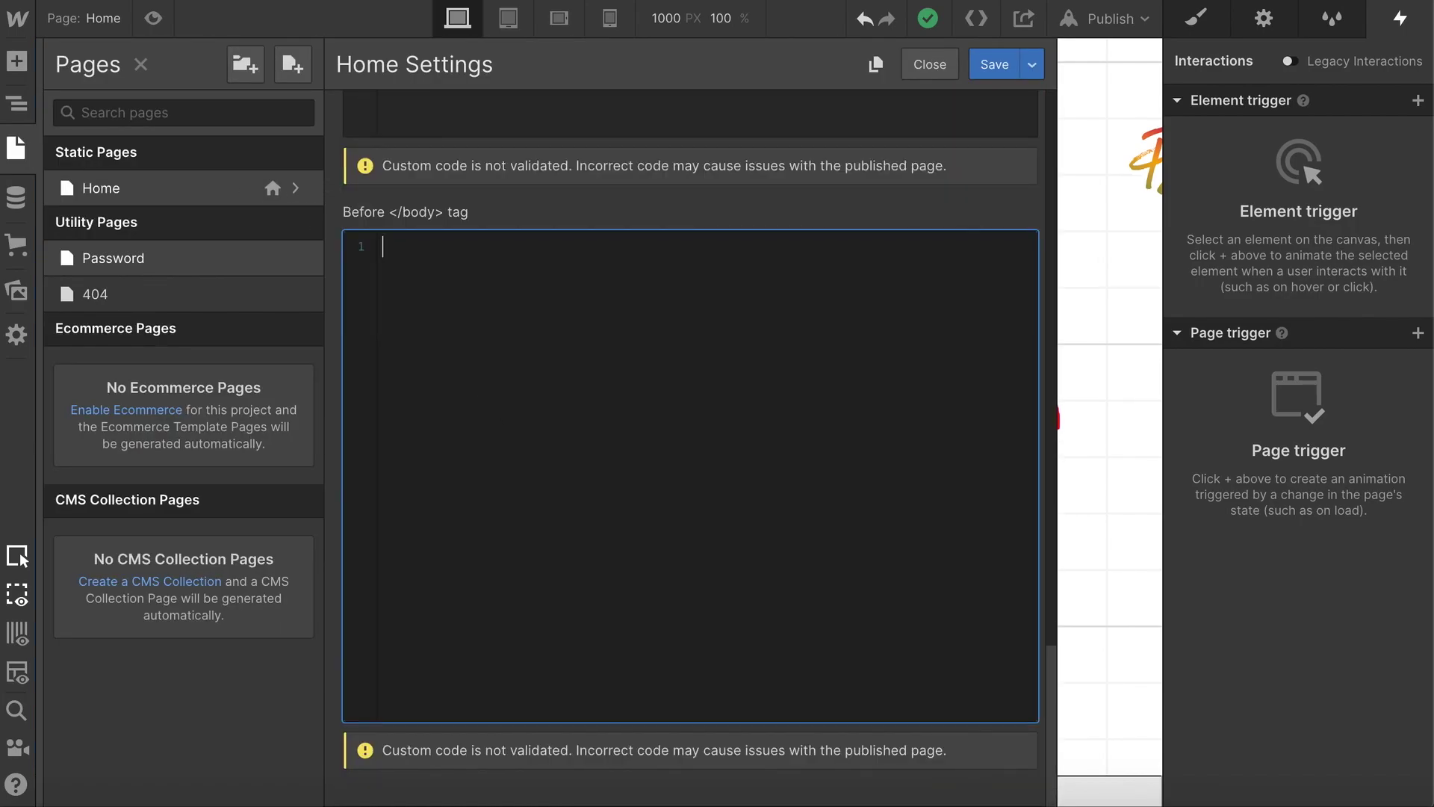
{"action": "key", "text": "ctrl+v"}
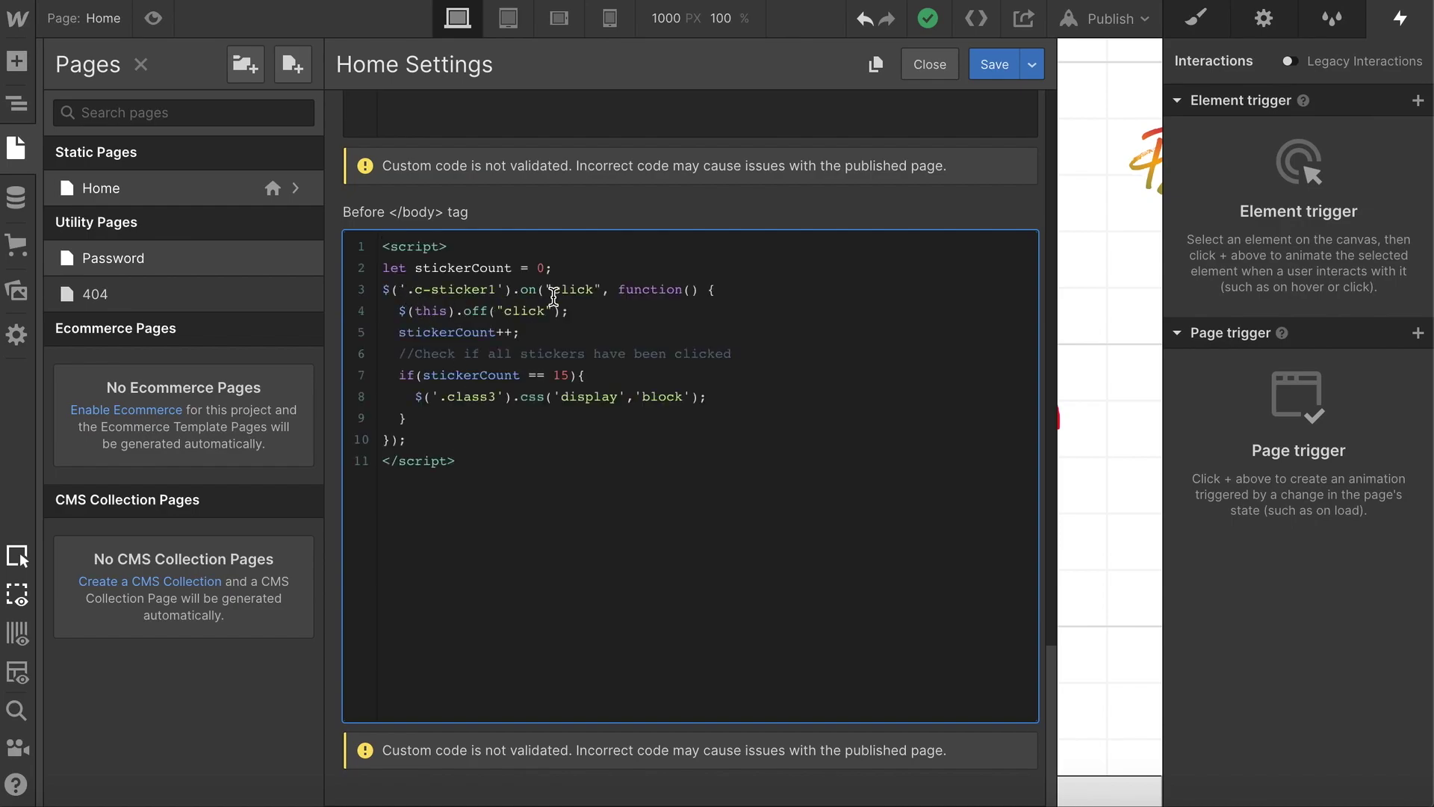
{"action": "left_click", "coordinate": [986, 65]}
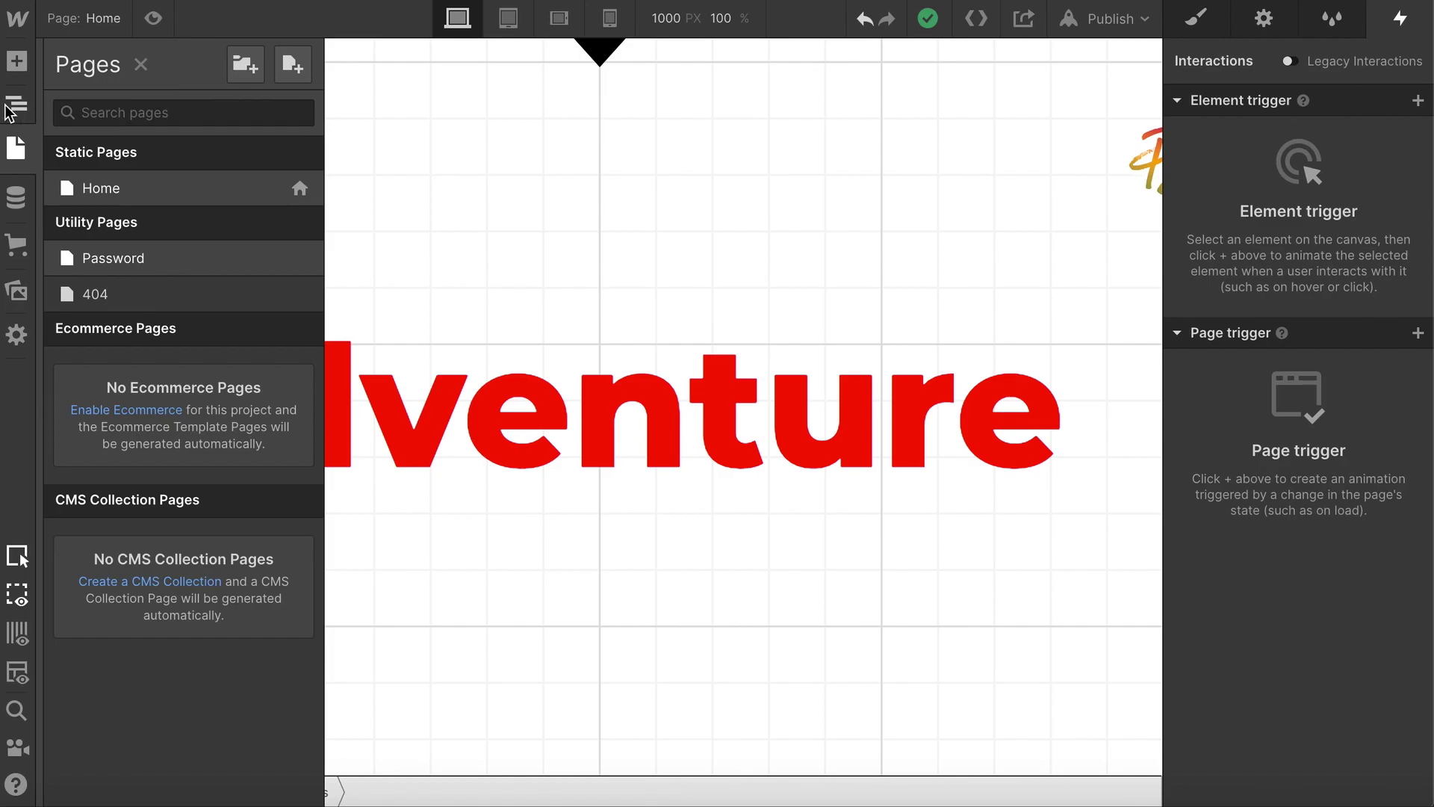
- Select the first c-sticker under c-stickers and check its class name in the style selector
{"action": "left_click", "coordinate": [12, 106]}
{"action": "left_click", "coordinate": [137, 428]}
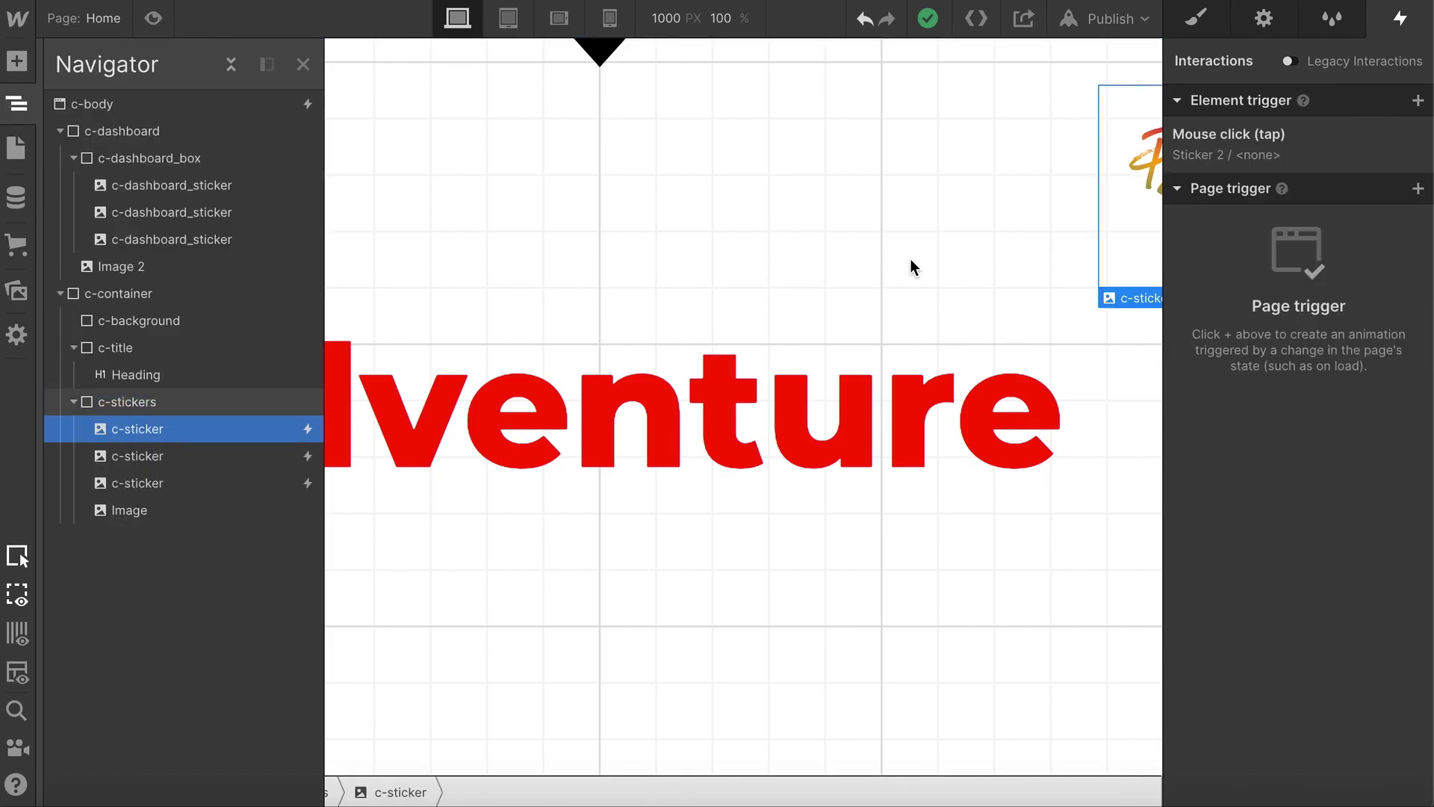
{"action": "left_click", "coordinate": [1192, 28]}
{"action": "left_click", "coordinate": [1272, 124]}
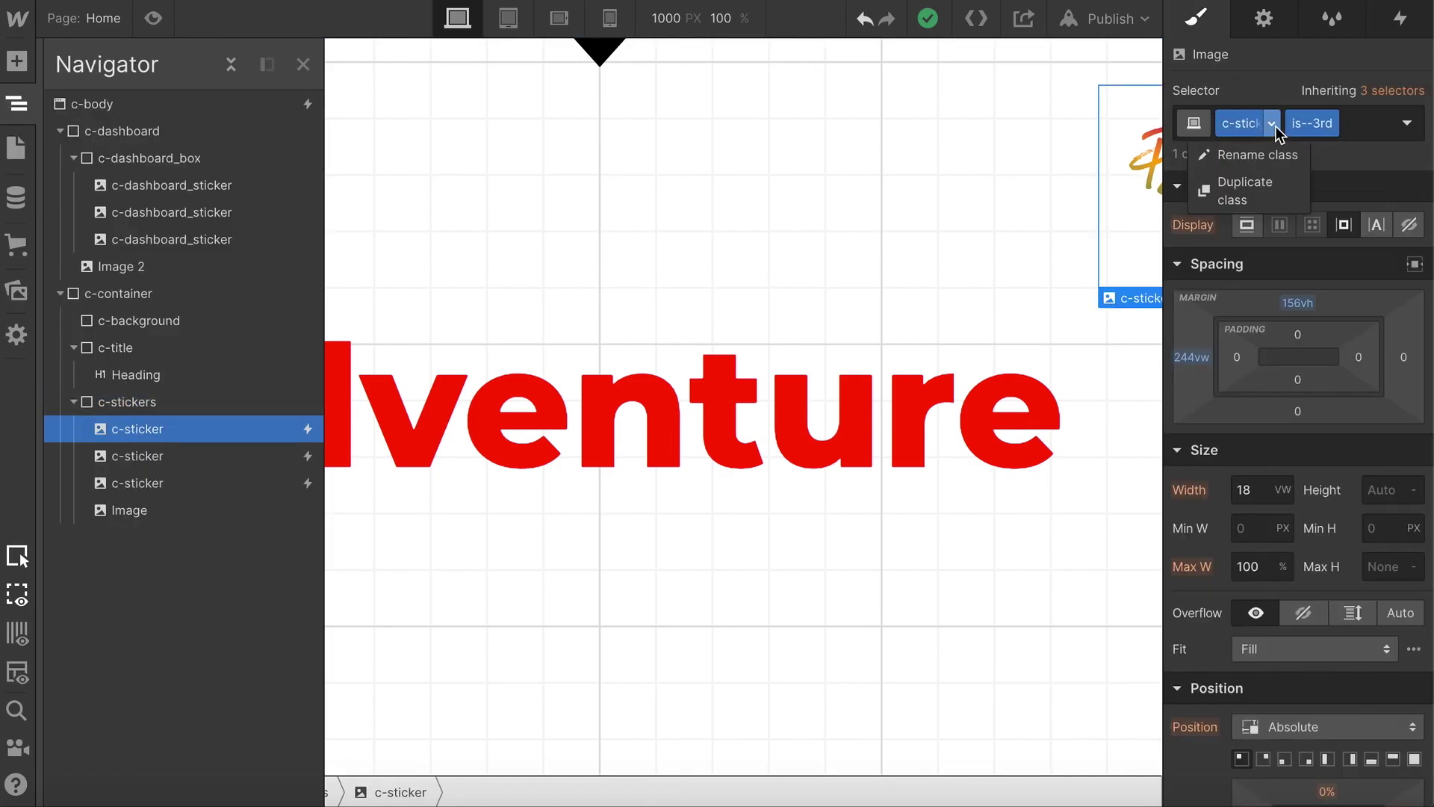
{"action": "left_click", "coordinate": [745, 219]}
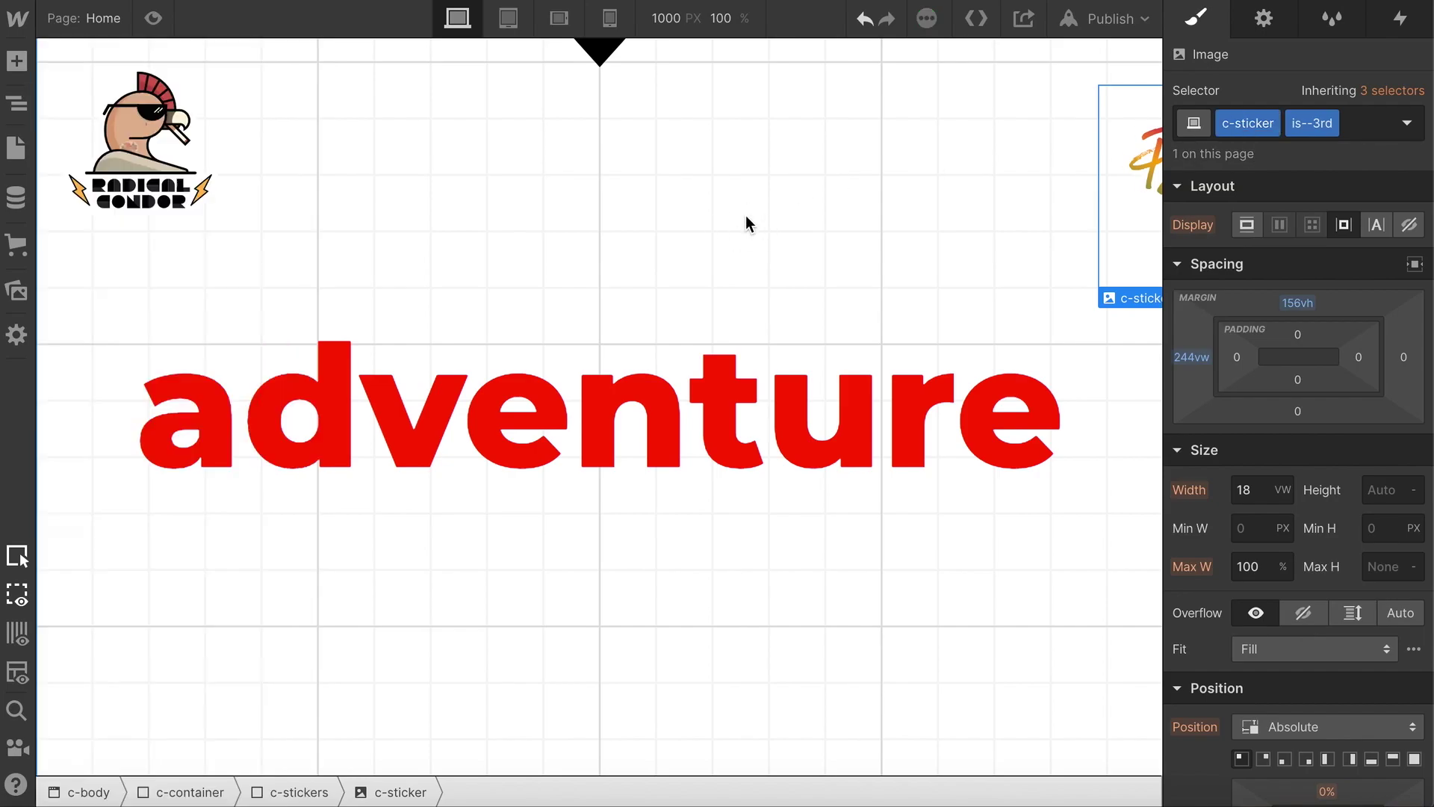
- Reopen the Home page's custom code and change the script's click selector to .c-sticker and the count check to 3
{"action": "left_click", "coordinate": [16, 148]}
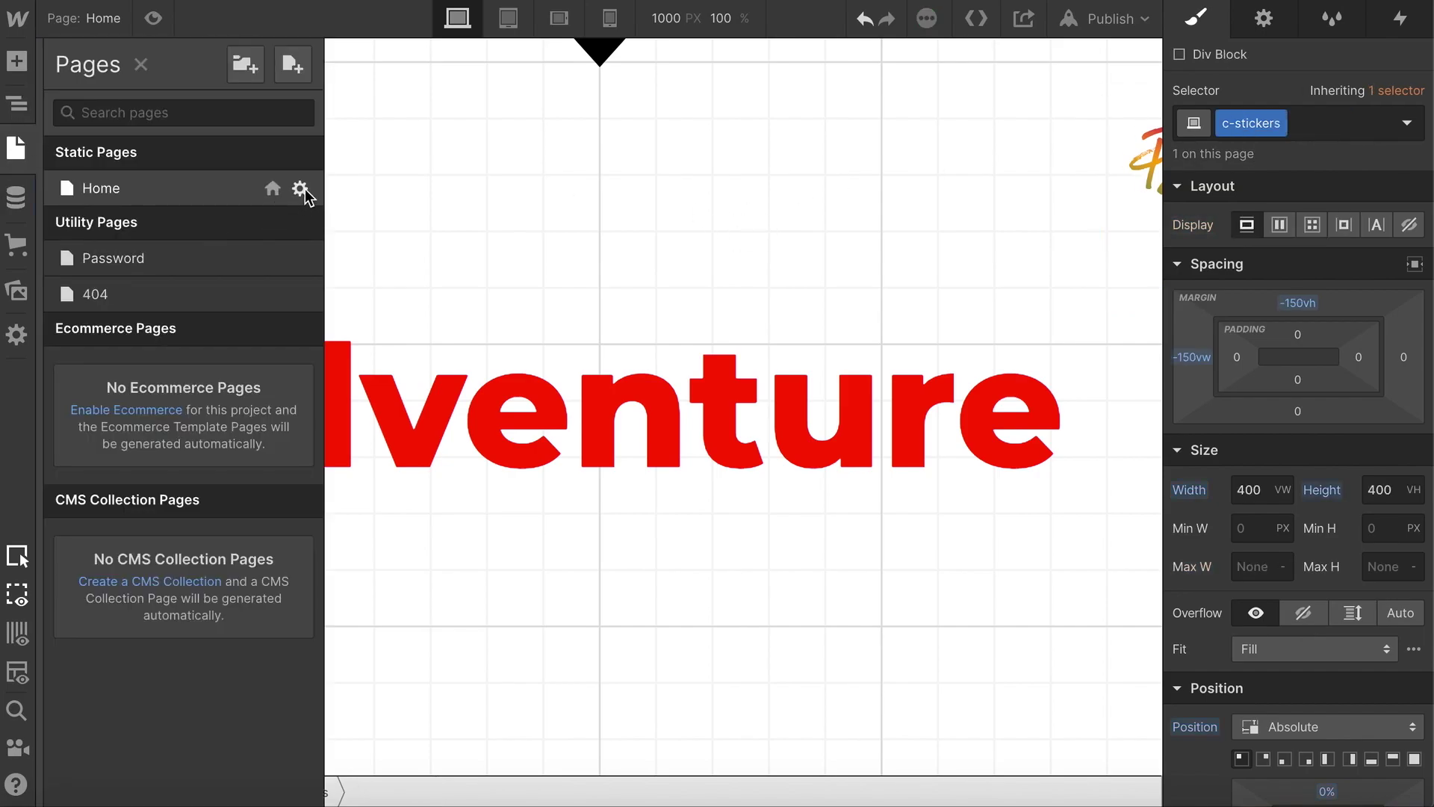
{"action": "left_click", "coordinate": [303, 188]}
{"action": "scroll", "coordinate": [543, 488], "scroll_direction": "down", "scroll_amount": 10}
{"action": "left_click", "coordinate": [546, 481]}
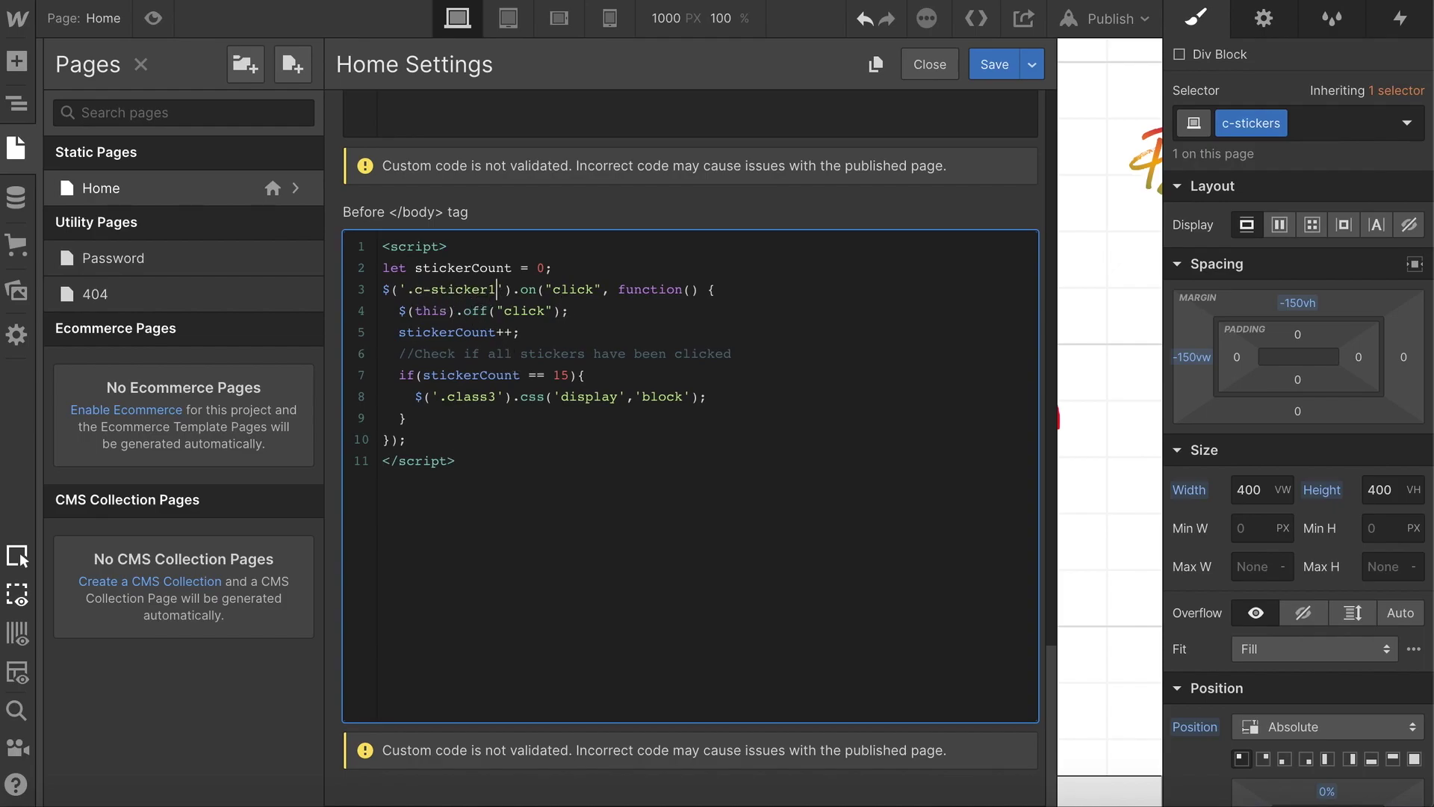
{"action": "key", "text": "BackSpace"}
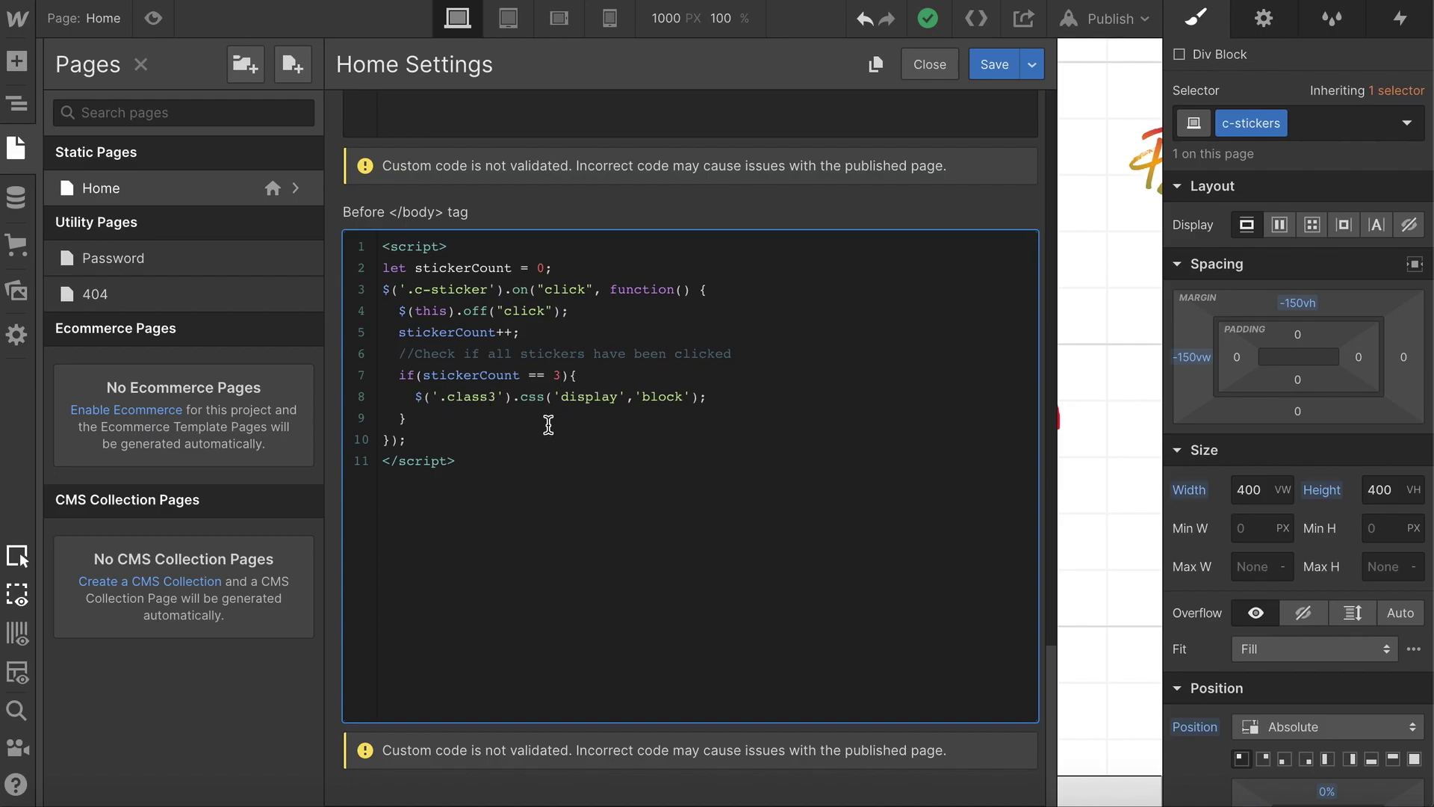
- Replace the .class3 selector in the script with .main-box and save the Home page settings
{"action": "key", "text": "BackSpace"}
{"action": "key", "text": "BackSpace"}
{"action": "key", "text": "BackSpace"}
{"action": "key", "text": "BackSpace"}
{"action": "key", "text": "BackSpace"}
{"action": "key", "text": "BackSpace"}
{"action": "type", "text": "main-"}
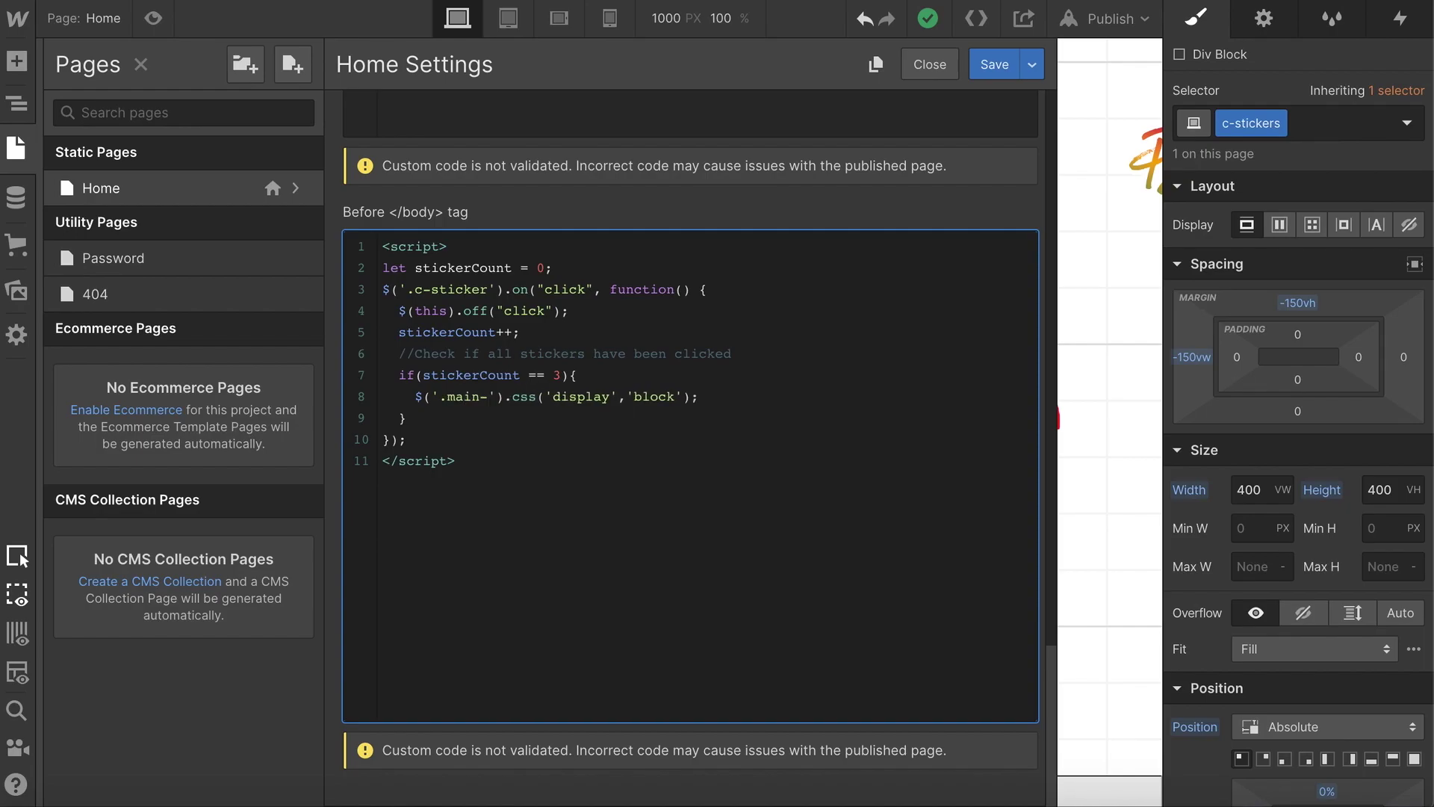
{"action": "type", "text": "box"}
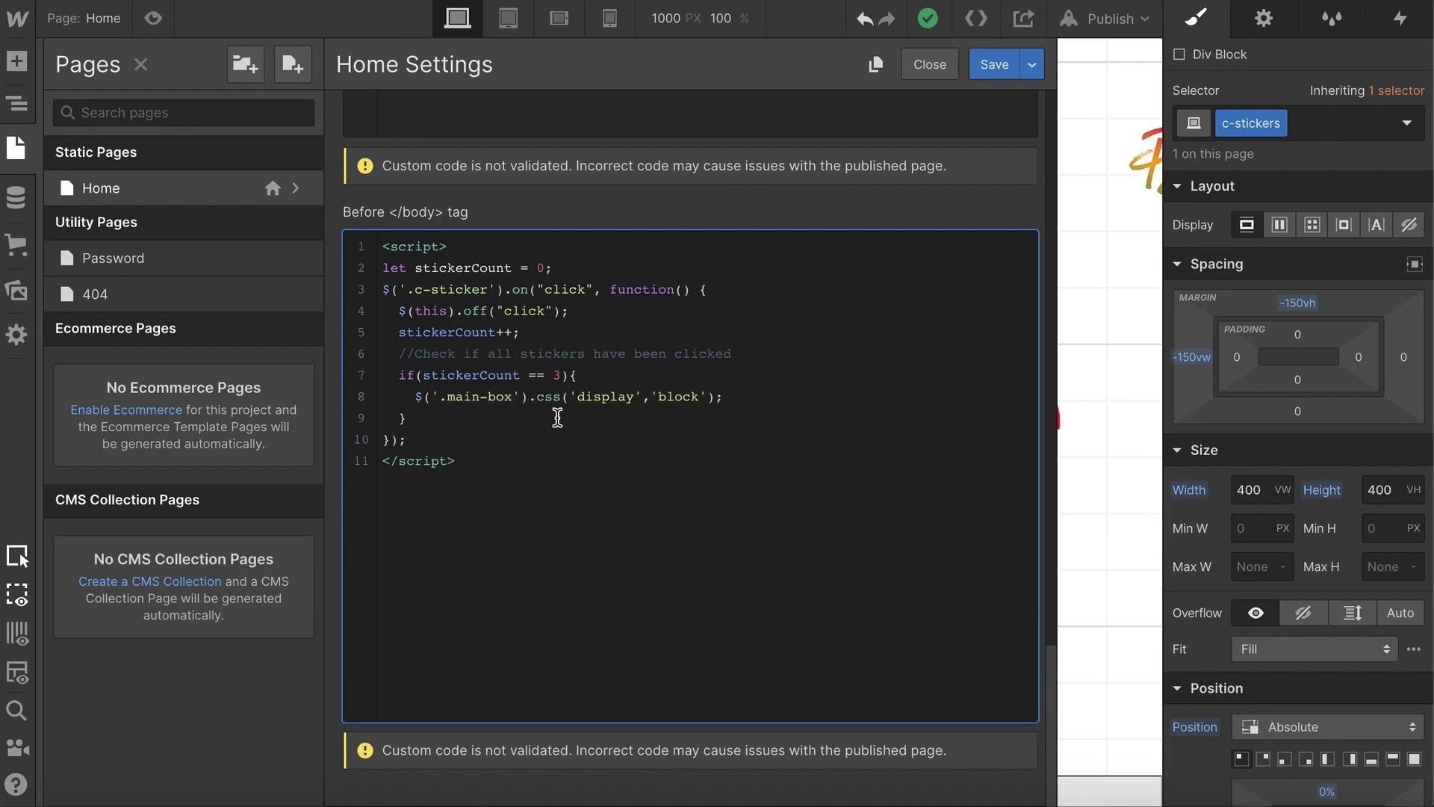
{"action": "left_click", "coordinate": [992, 65]}
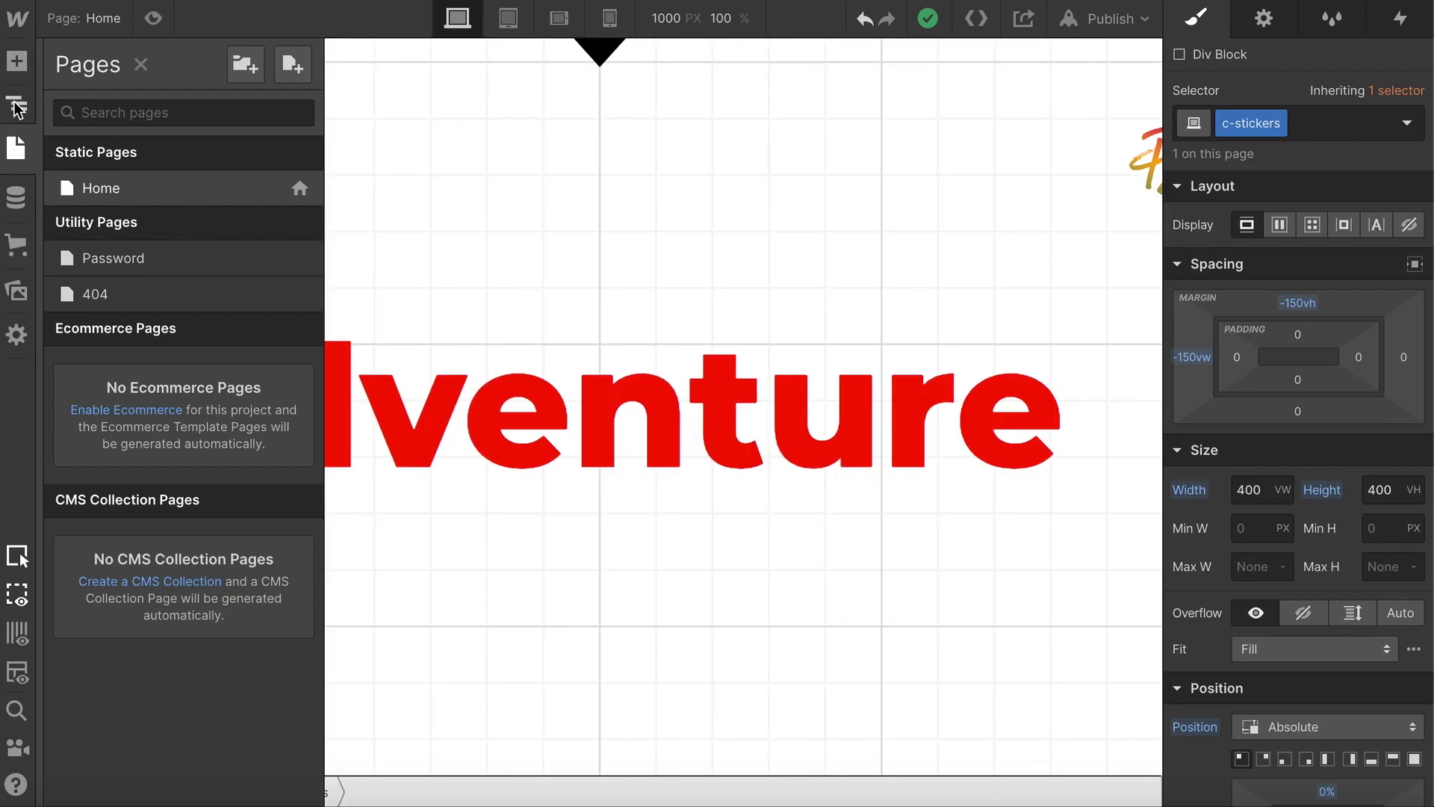
- Add a div block above c-dashboard in the body and give it the class main-box
{"action": "left_click", "coordinate": [16, 63]}
{"action": "left_click_drag", "start_coordinate": [89, 457], "coordinate": [149, 124]}
{"action": "left_click", "coordinate": [1299, 116]}
{"action": "type", "text": "c"}
{"action": "key", "text": "BackSpace"}
{"action": "type", "text": "main-box"}
{"action": "key", "text": "Return"}
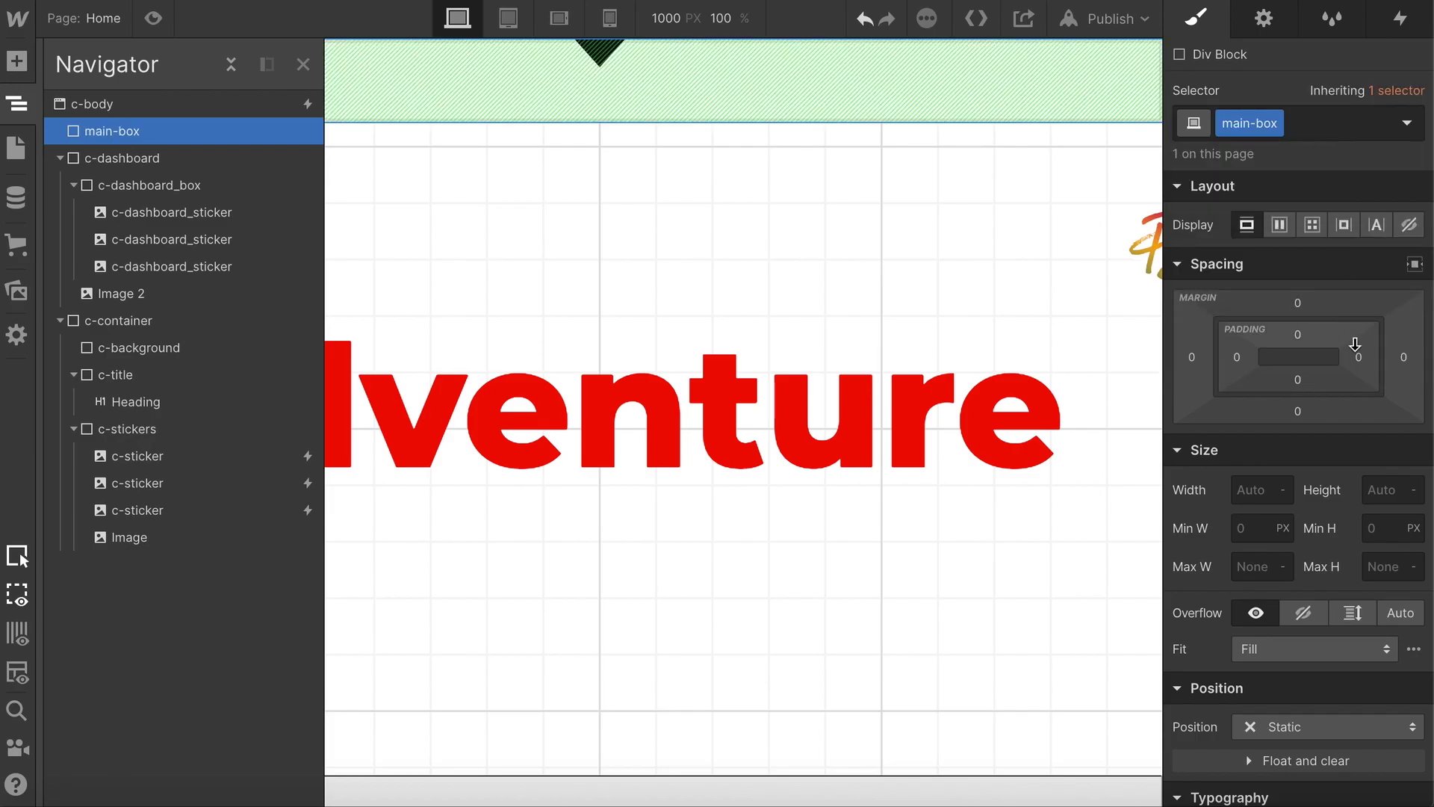
- Set the main-box width to 100 VW and its height to 100 VH
{"action": "scroll", "coordinate": [1283, 448], "scroll_direction": "down", "scroll_amount": 2}
{"action": "left_click", "coordinate": [1259, 380]}
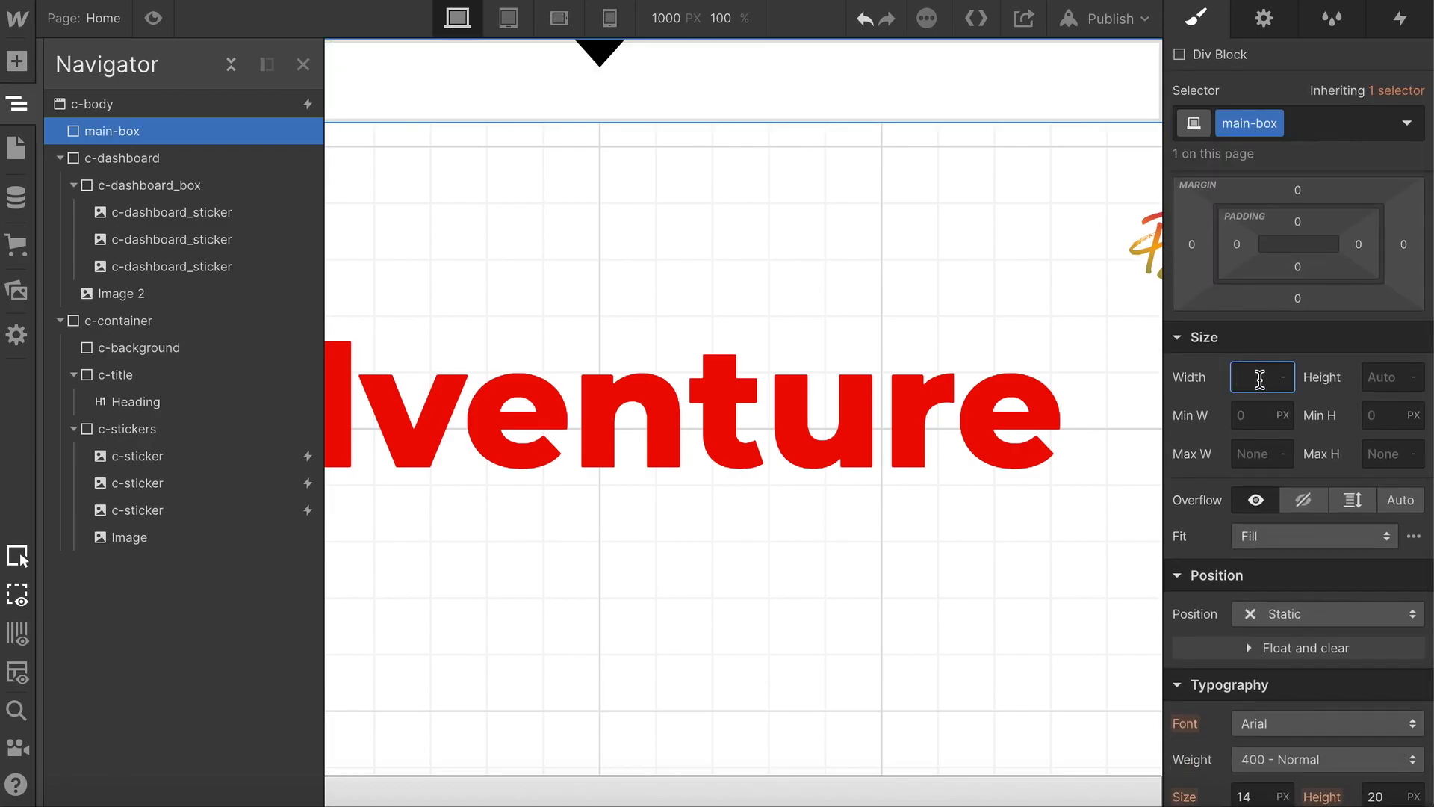
{"action": "type", "text": "100vw"}
{"action": "key", "text": "Return"}
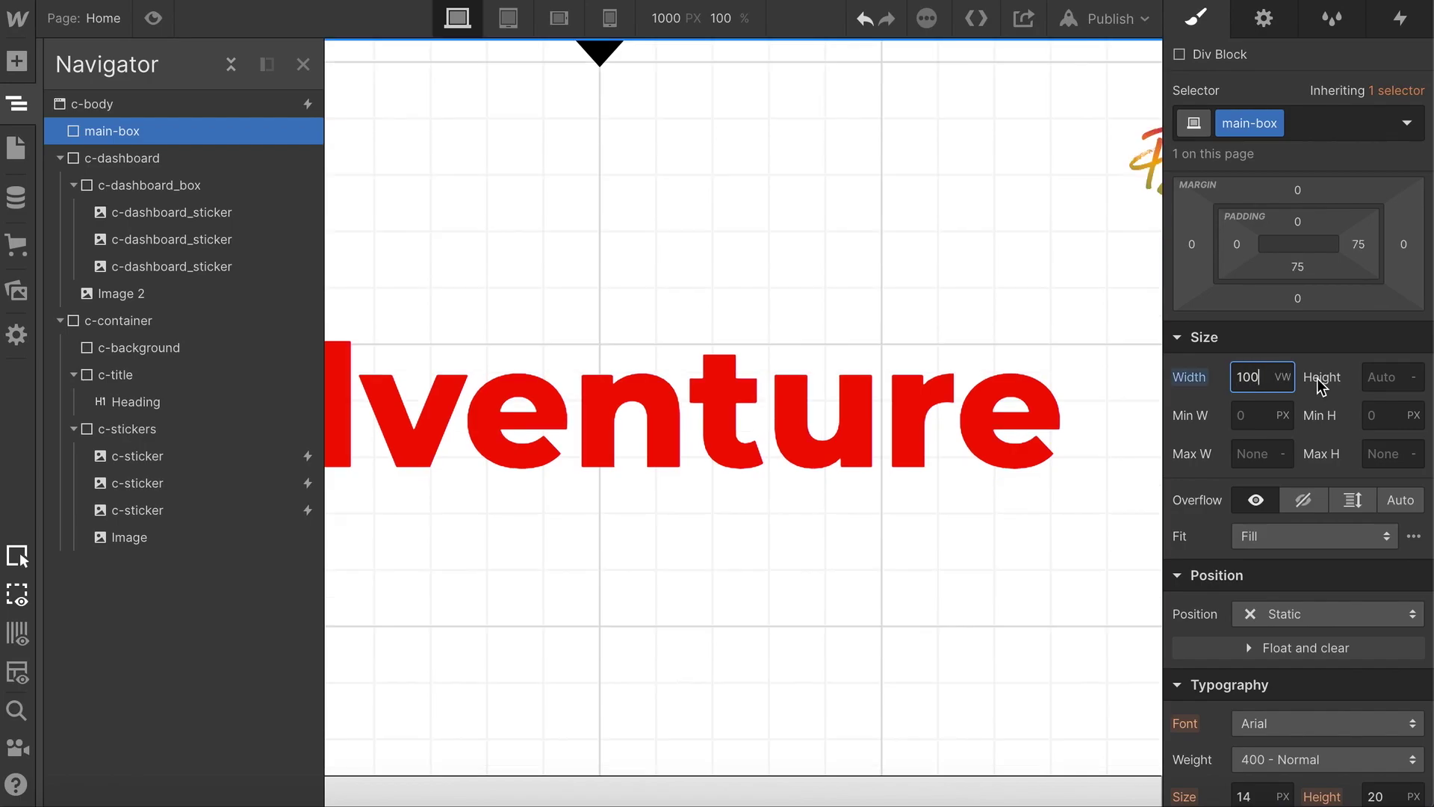
{"action": "left_click", "coordinate": [1375, 377]}
{"action": "type", "text": "100vh"}
{"action": "key", "text": "Return"}
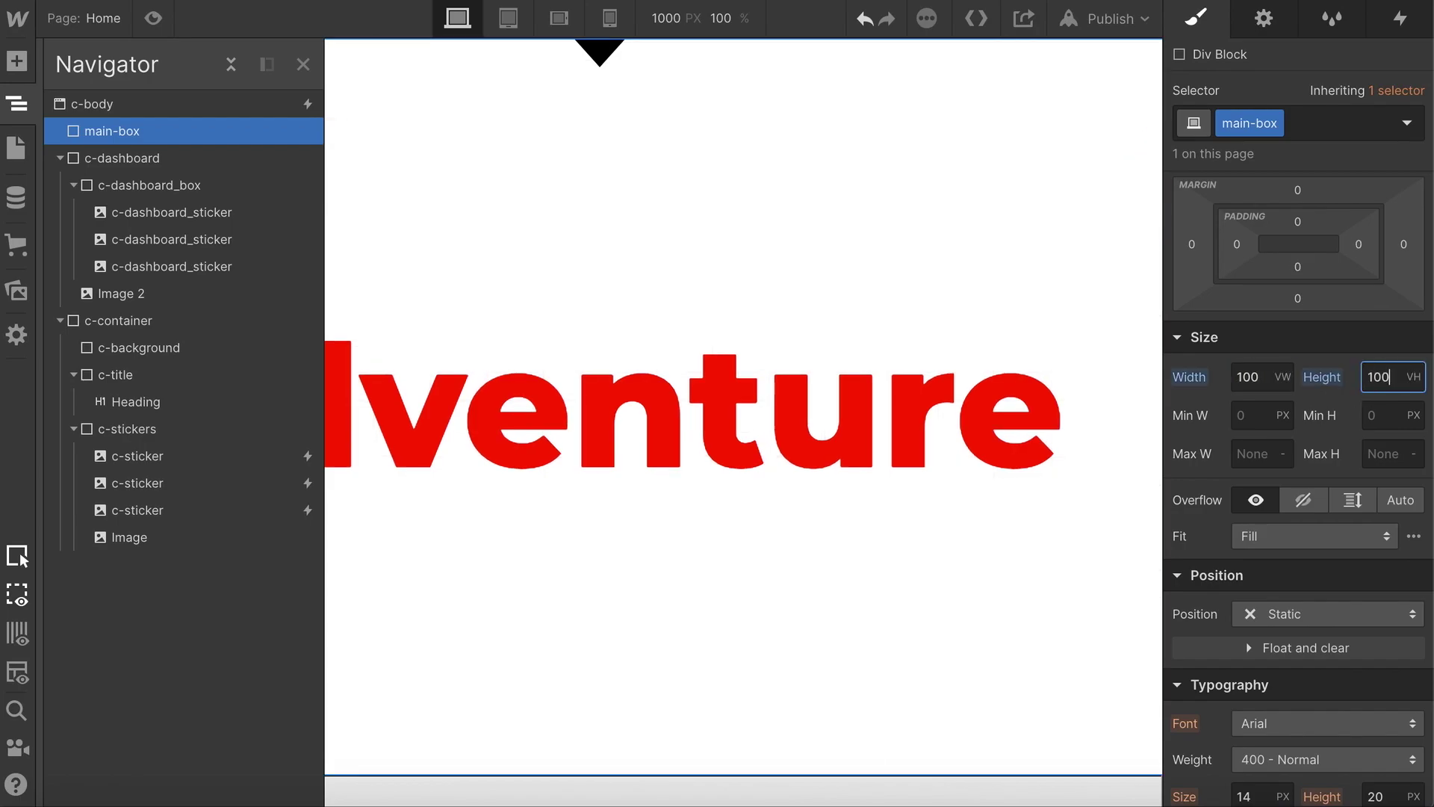
- Give main-box a fixed position anchored at the page's top-left corner, with a z-index of 100
{"action": "scroll", "coordinate": [1342, 536], "scroll_direction": "down", "scroll_amount": 10}
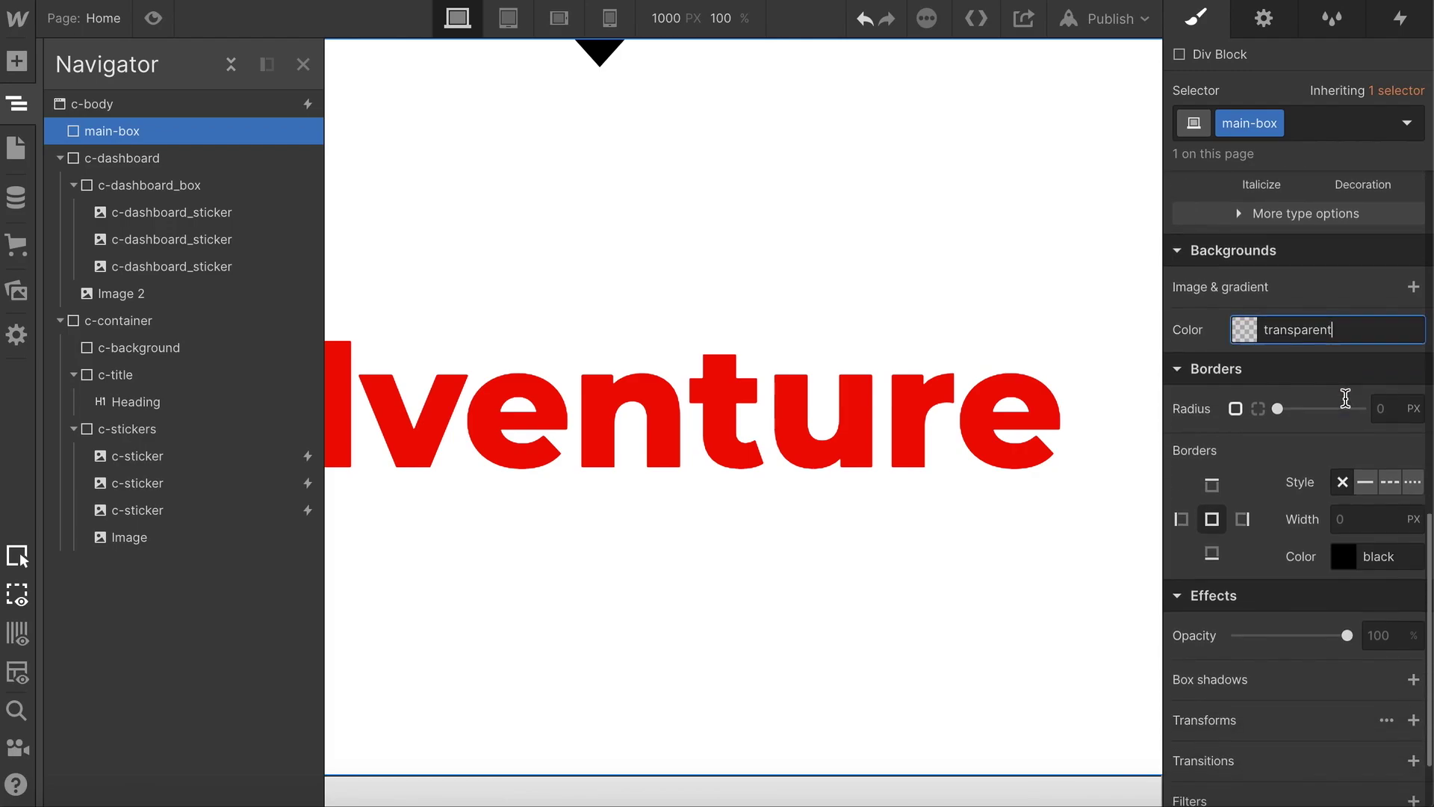
{"action": "scroll", "coordinate": [1345, 398], "scroll_direction": "up", "scroll_amount": 4}
{"action": "scroll", "coordinate": [1337, 298], "scroll_direction": "up", "scroll_amount": 1}
{"action": "left_click", "coordinate": [1320, 245]}
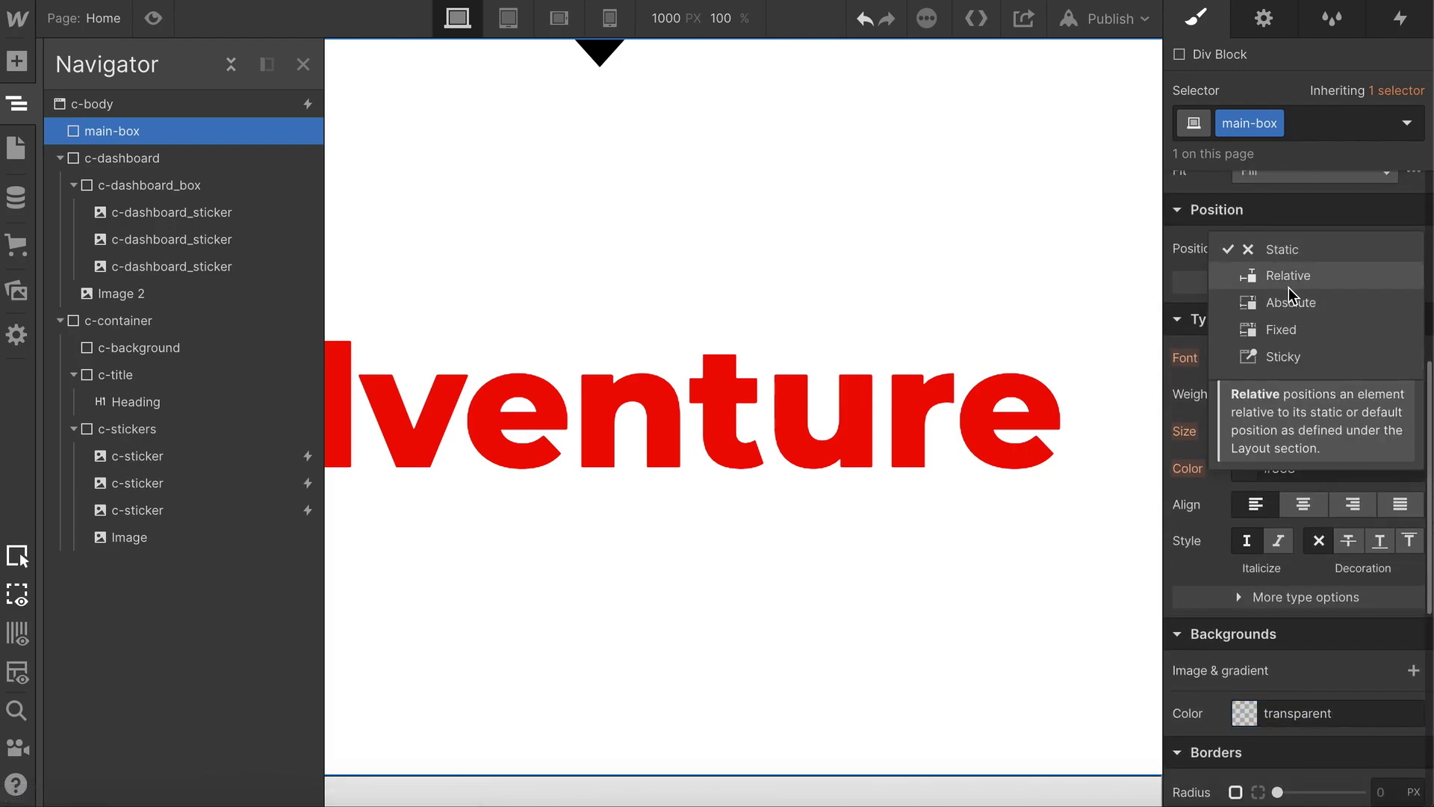
{"action": "left_click", "coordinate": [1292, 336]}
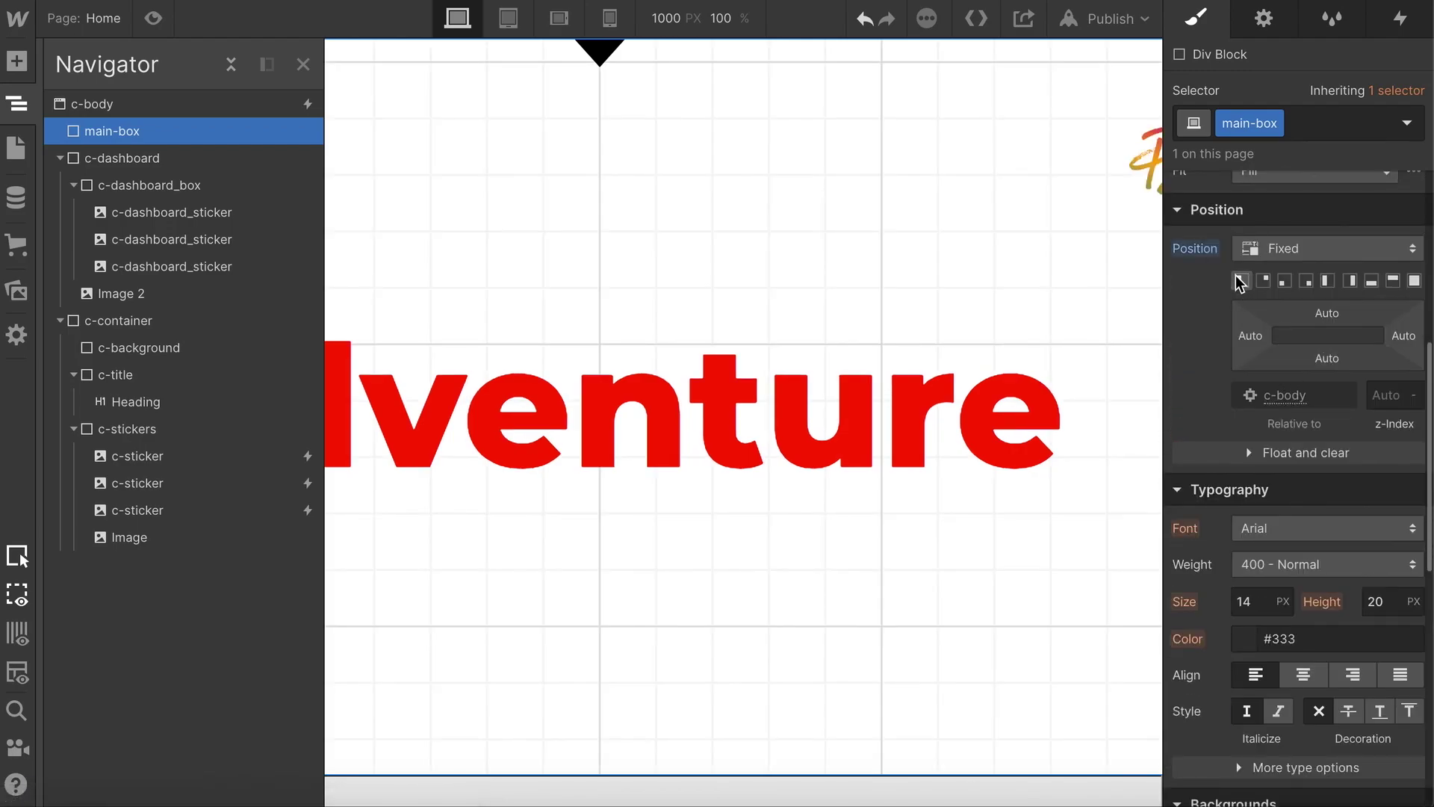
{"action": "left_click", "coordinate": [1386, 394]}
{"action": "type", "text": "100"}
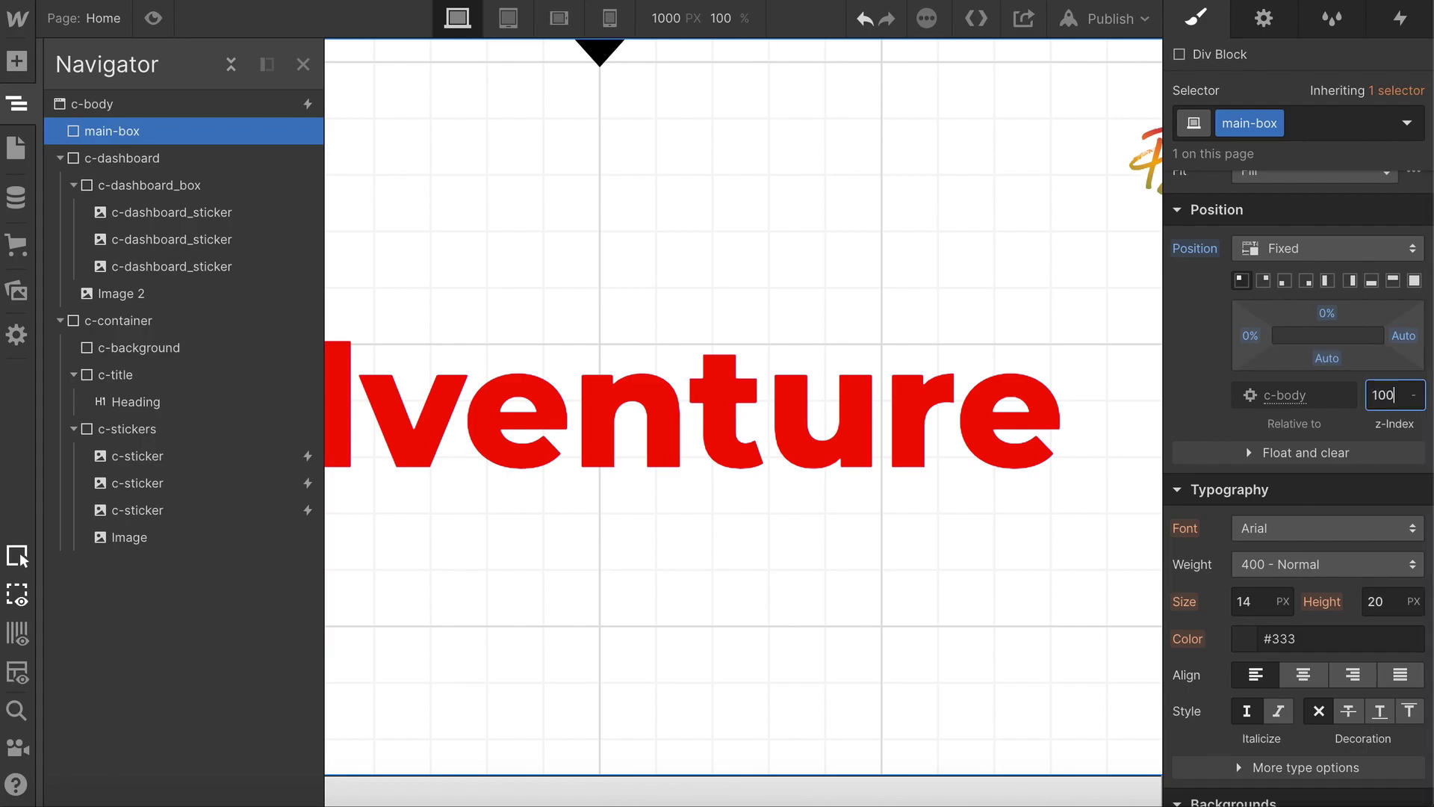
- Give main-box the background image circle-starburst.svg, centered, without tiling and filling the box
{"action": "scroll", "coordinate": [1337, 425], "scroll_direction": "down", "scroll_amount": 5}
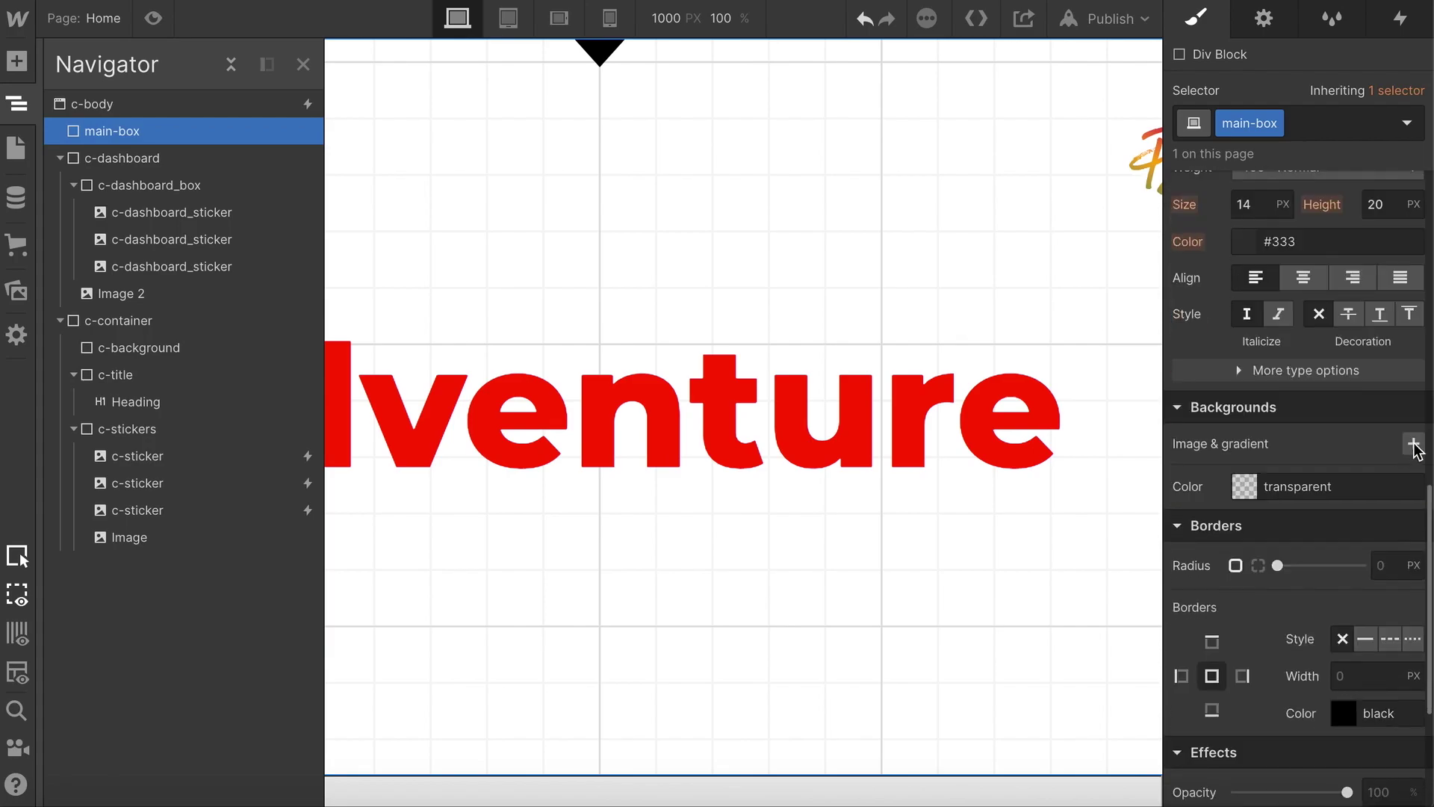
{"action": "left_click", "coordinate": [1414, 445]}
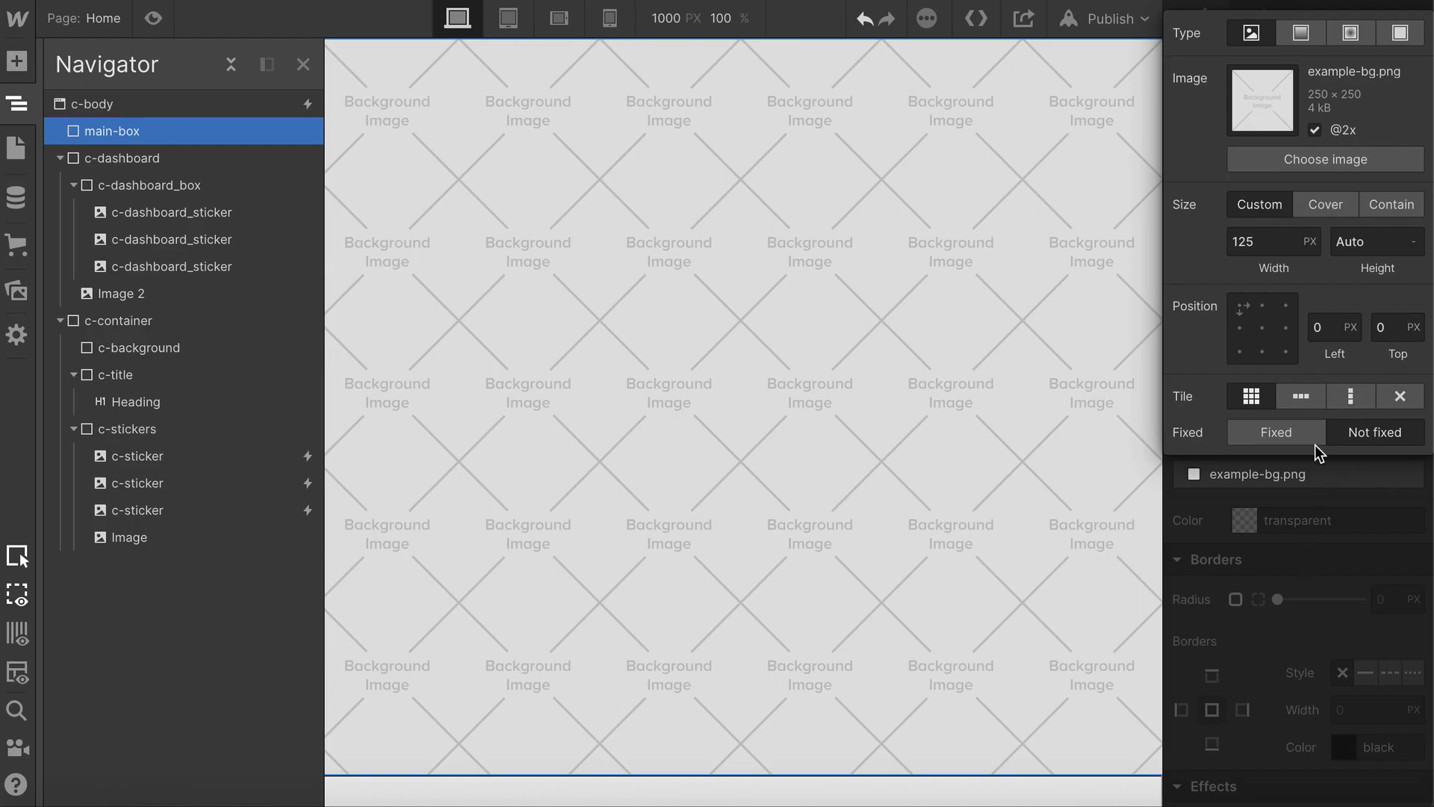
{"action": "left_click", "coordinate": [1348, 160]}
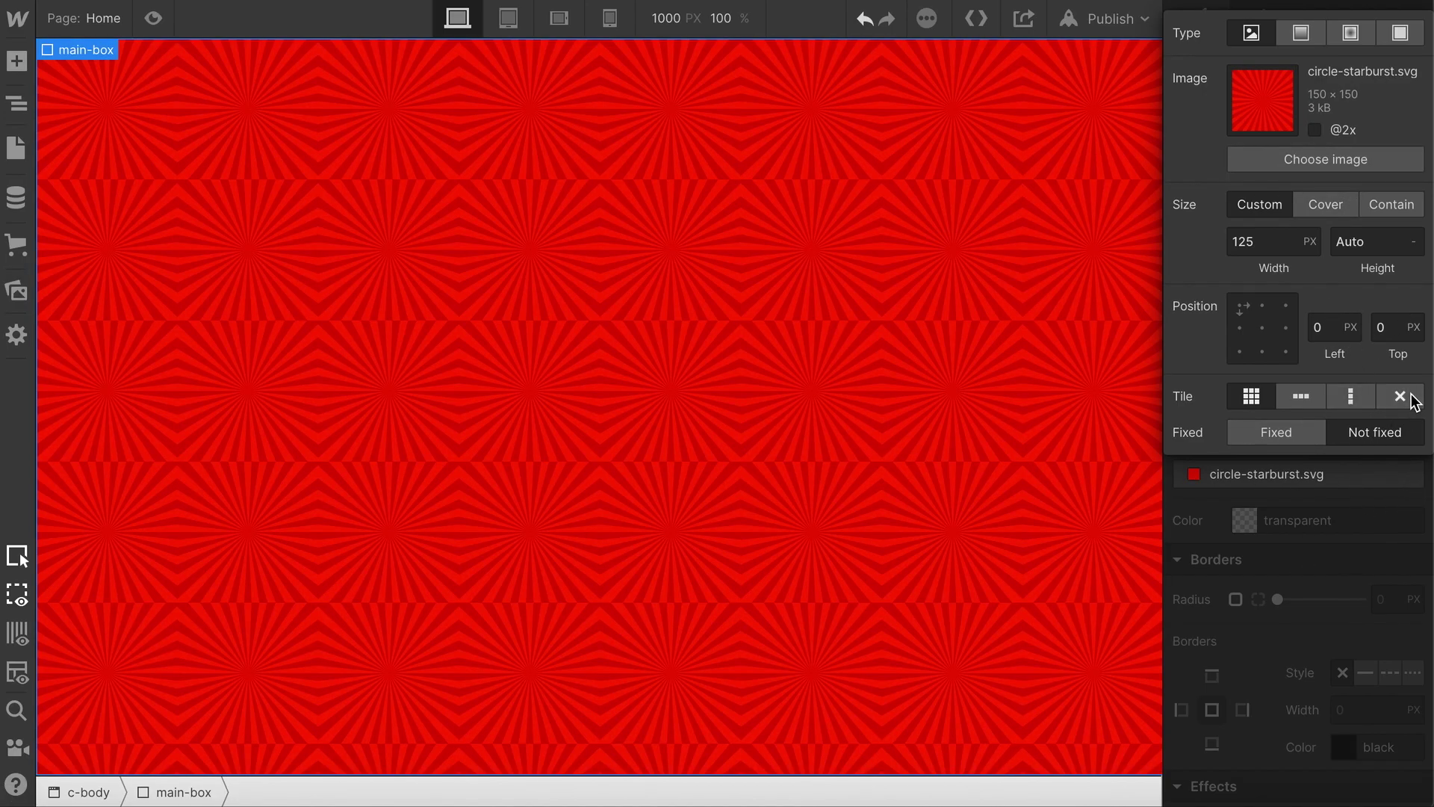
{"action": "left_click", "coordinate": [1400, 396]}
{"action": "left_click", "coordinate": [1262, 328]}
{"action": "left_click", "coordinate": [1327, 525]}
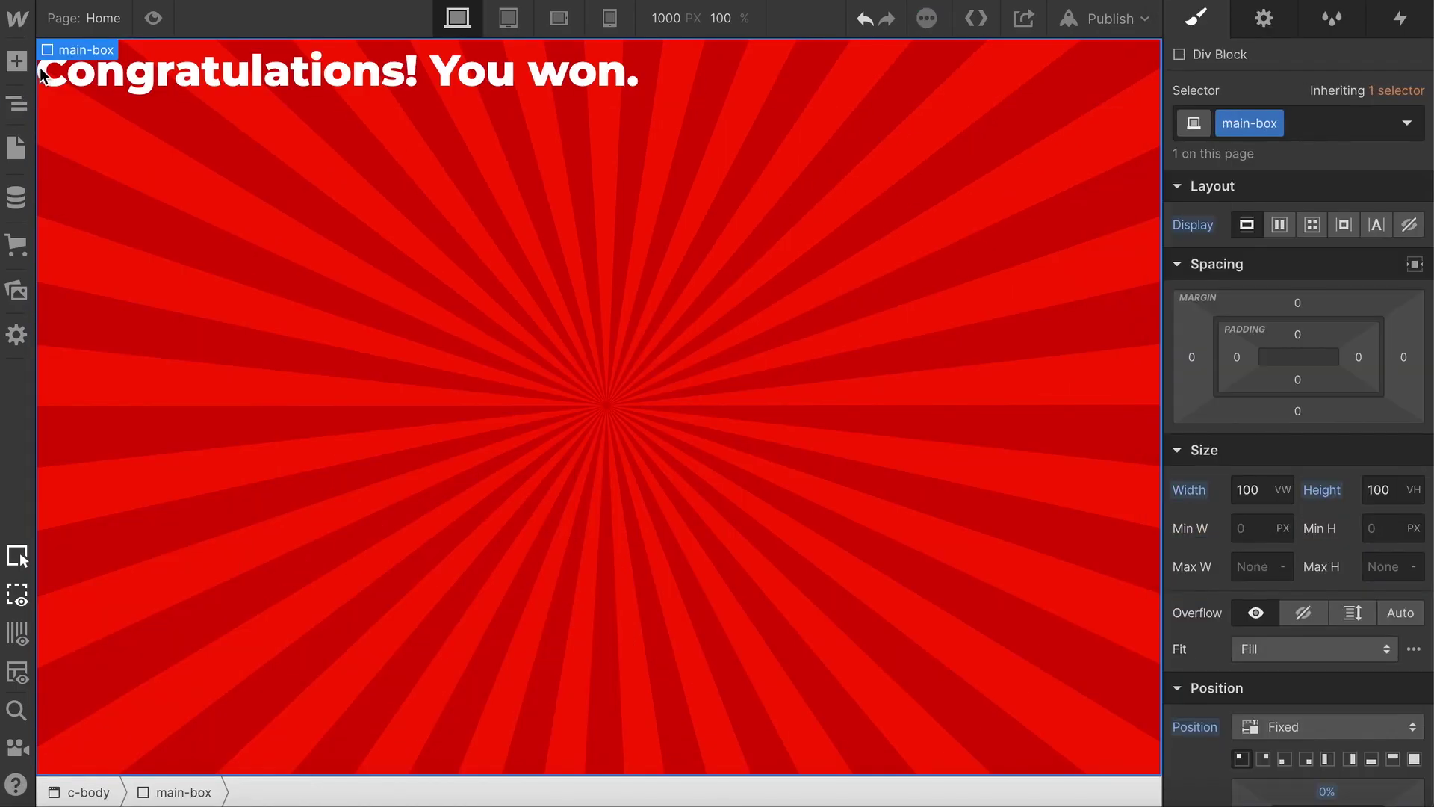
- Add a div block inside main-box and nest the "Congratulations! You won." heading in it
{"action": "left_click", "coordinate": [16, 61]}
{"action": "left_click_drag", "start_coordinate": [98, 440], "coordinate": [401, 145]}
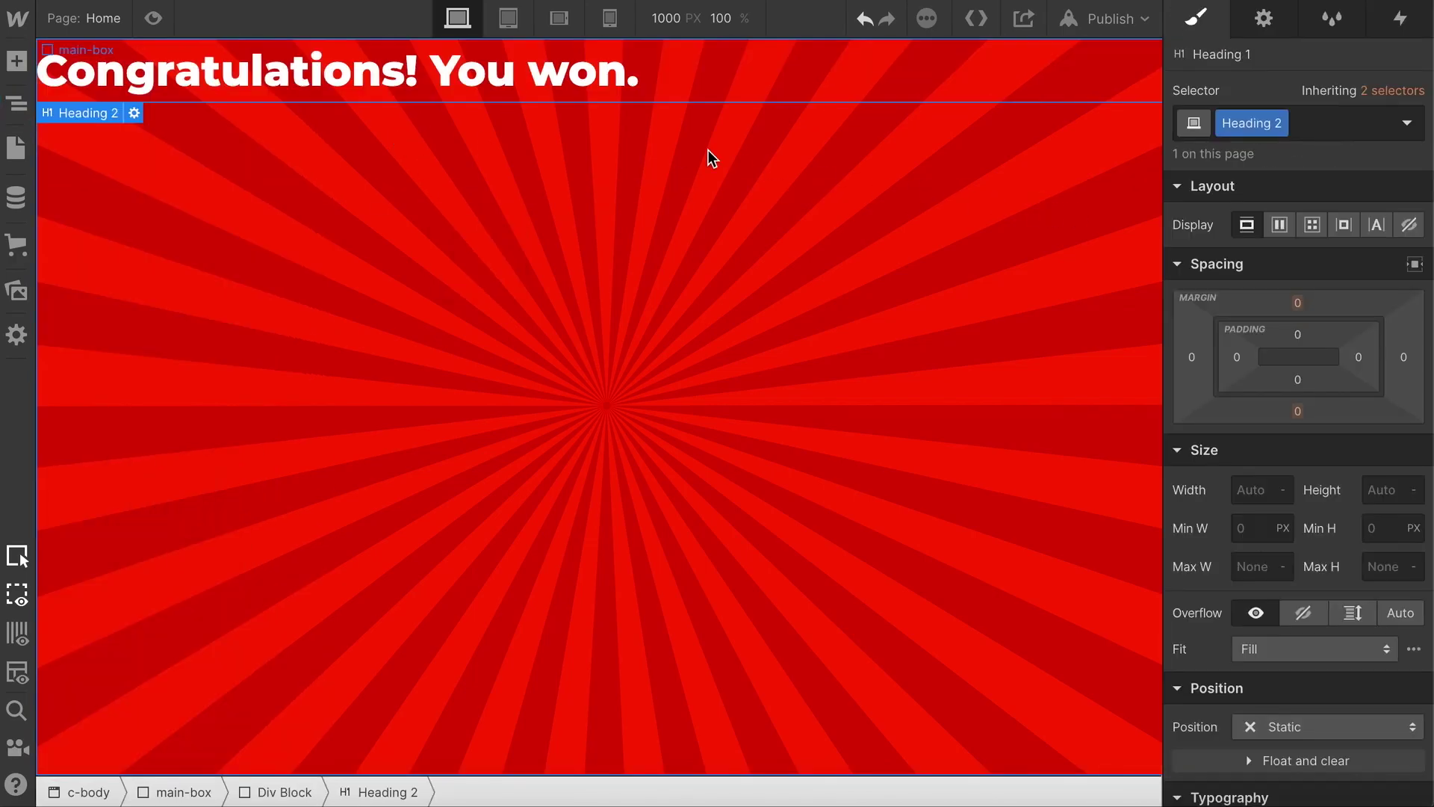
{"action": "left_click", "coordinate": [16, 103]}
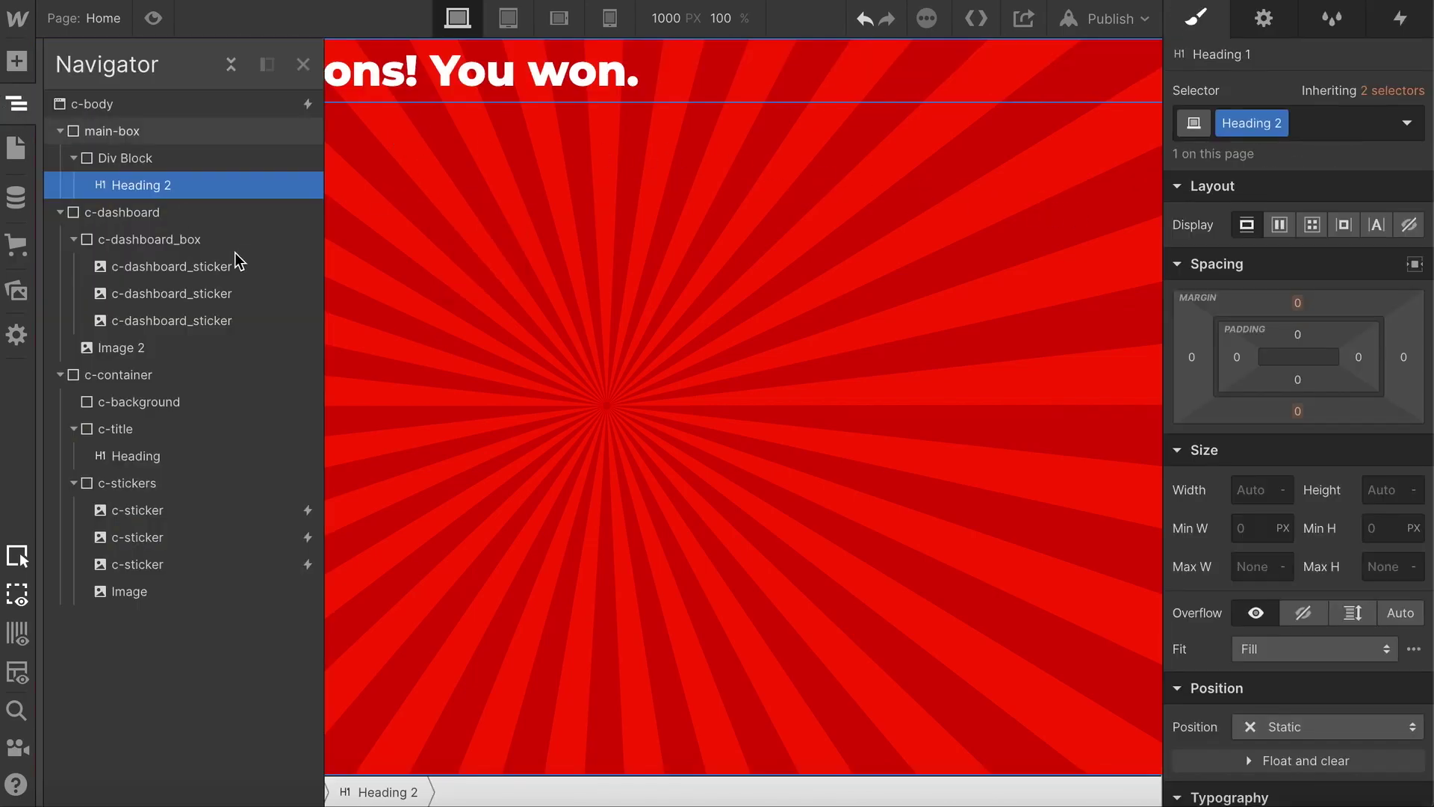
- Size the heading's parent div block to 100% width and height, and make it a flex container with centered alignment and justification
{"action": "left_click", "coordinate": [142, 157]}
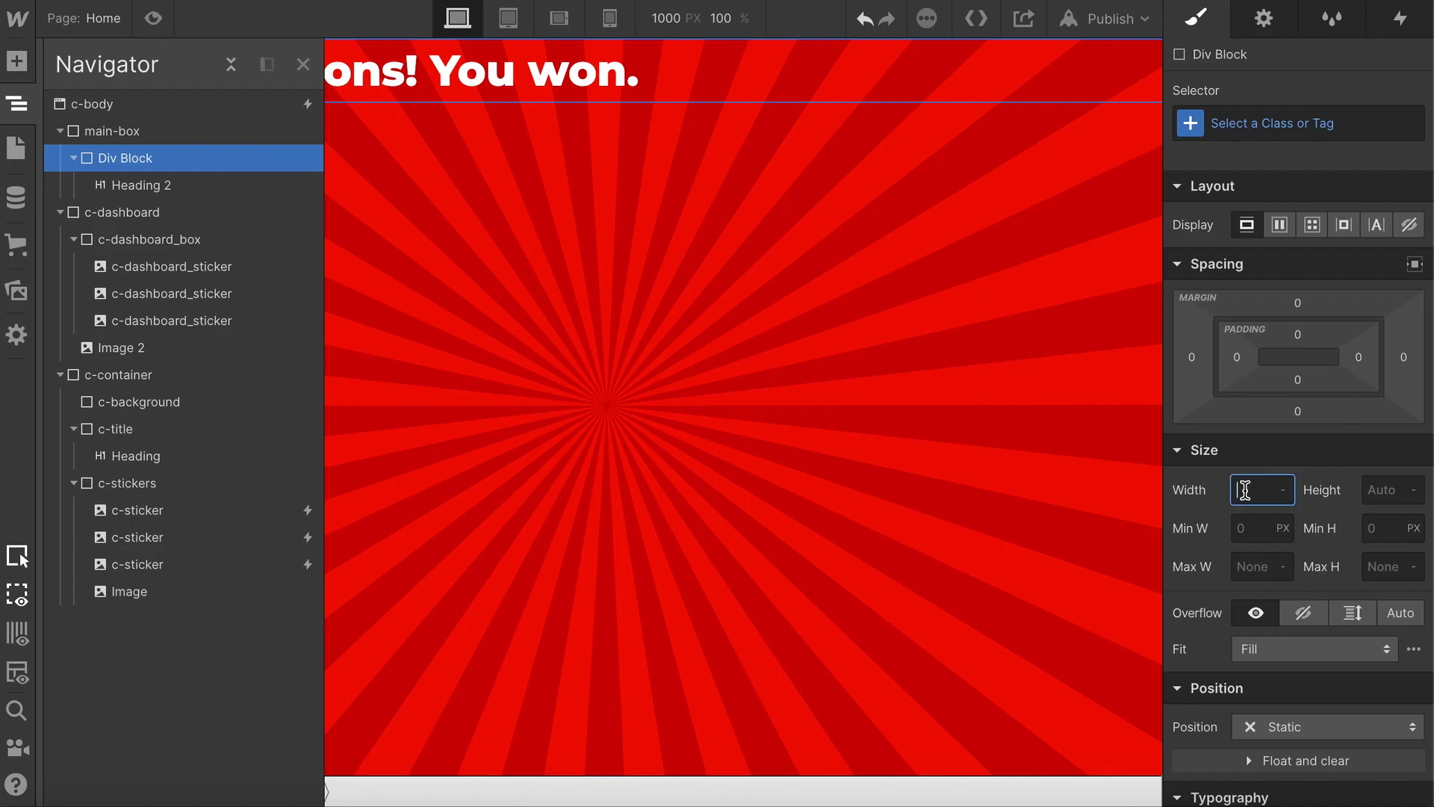
{"action": "key", "text": "Return"}
{"action": "left_click", "coordinate": [1372, 487]}
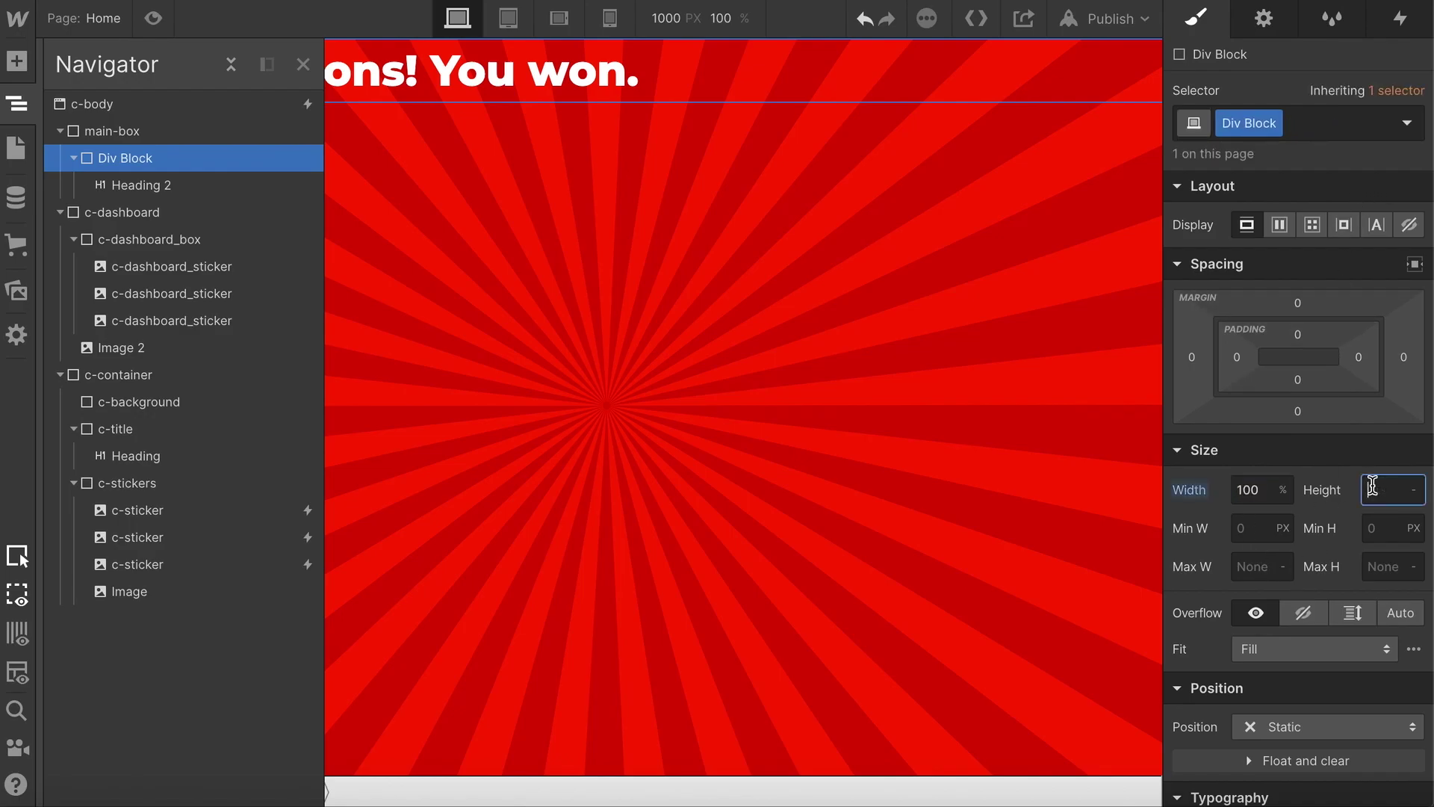
{"action": "key", "text": "Return"}
{"action": "left_click", "coordinate": [1279, 224]}
{"action": "left_click", "coordinate": [1287, 306]}
{"action": "left_click", "coordinate": [1287, 341]}
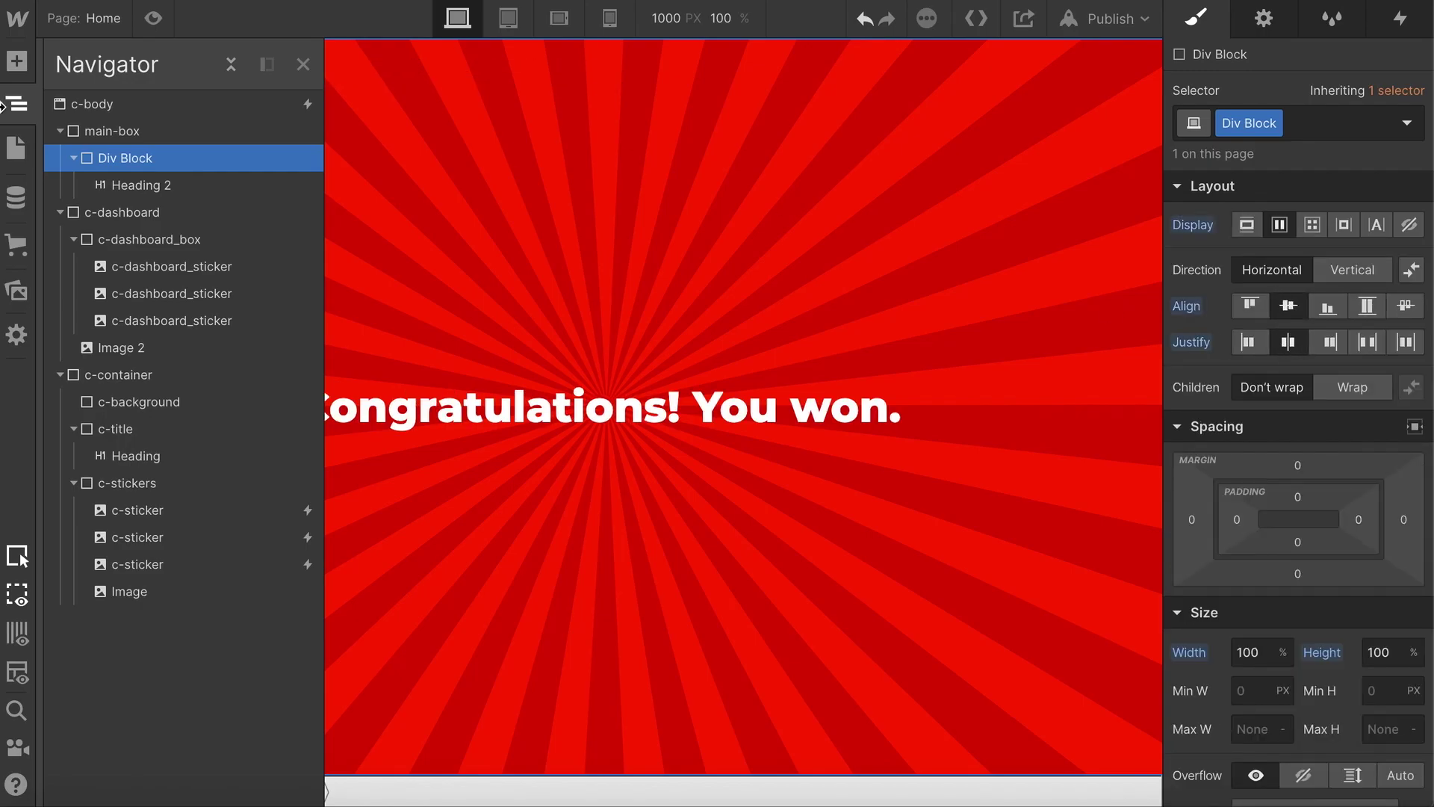
- Select main-box and set its display to none
{"action": "left_click", "coordinate": [12, 107]}
{"action": "left_click", "coordinate": [11, 107]}
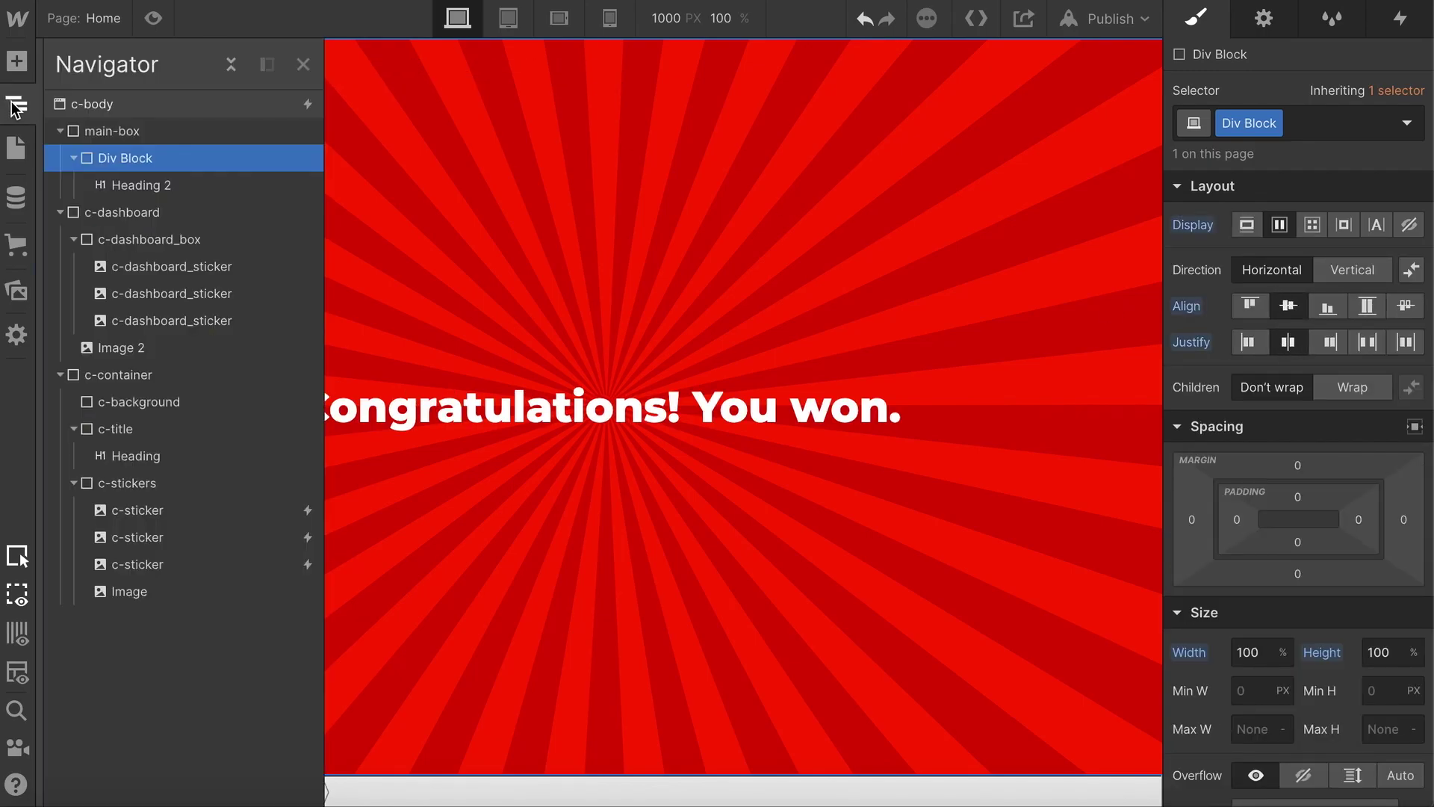
{"action": "left_click", "coordinate": [134, 133]}
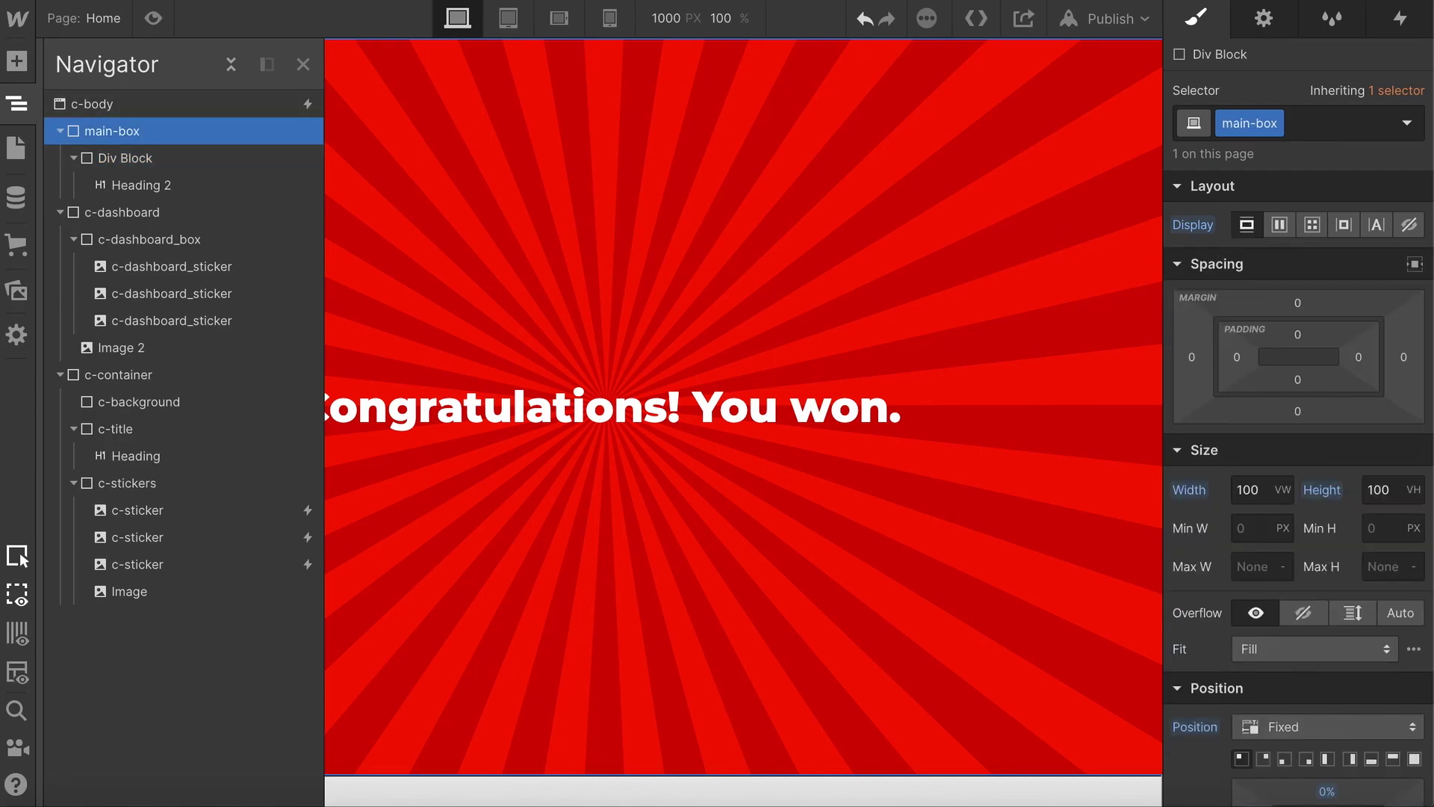
{"action": "left_click", "coordinate": [1409, 225]}
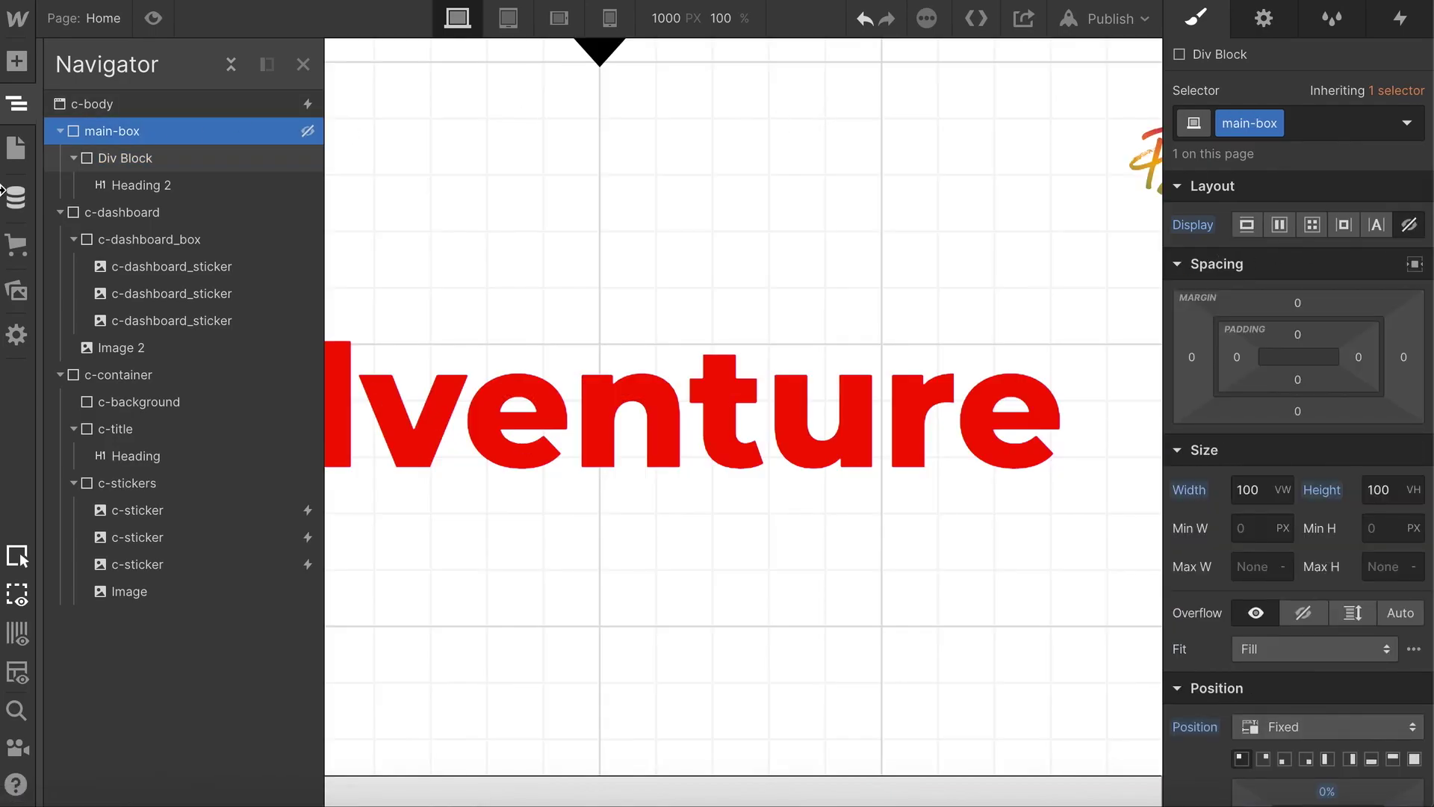
- Publish the site to webflow-game.webflow.io and open the live page
{"action": "left_click", "coordinate": [1108, 18]}
{"action": "left_click", "coordinate": [1004, 289]}
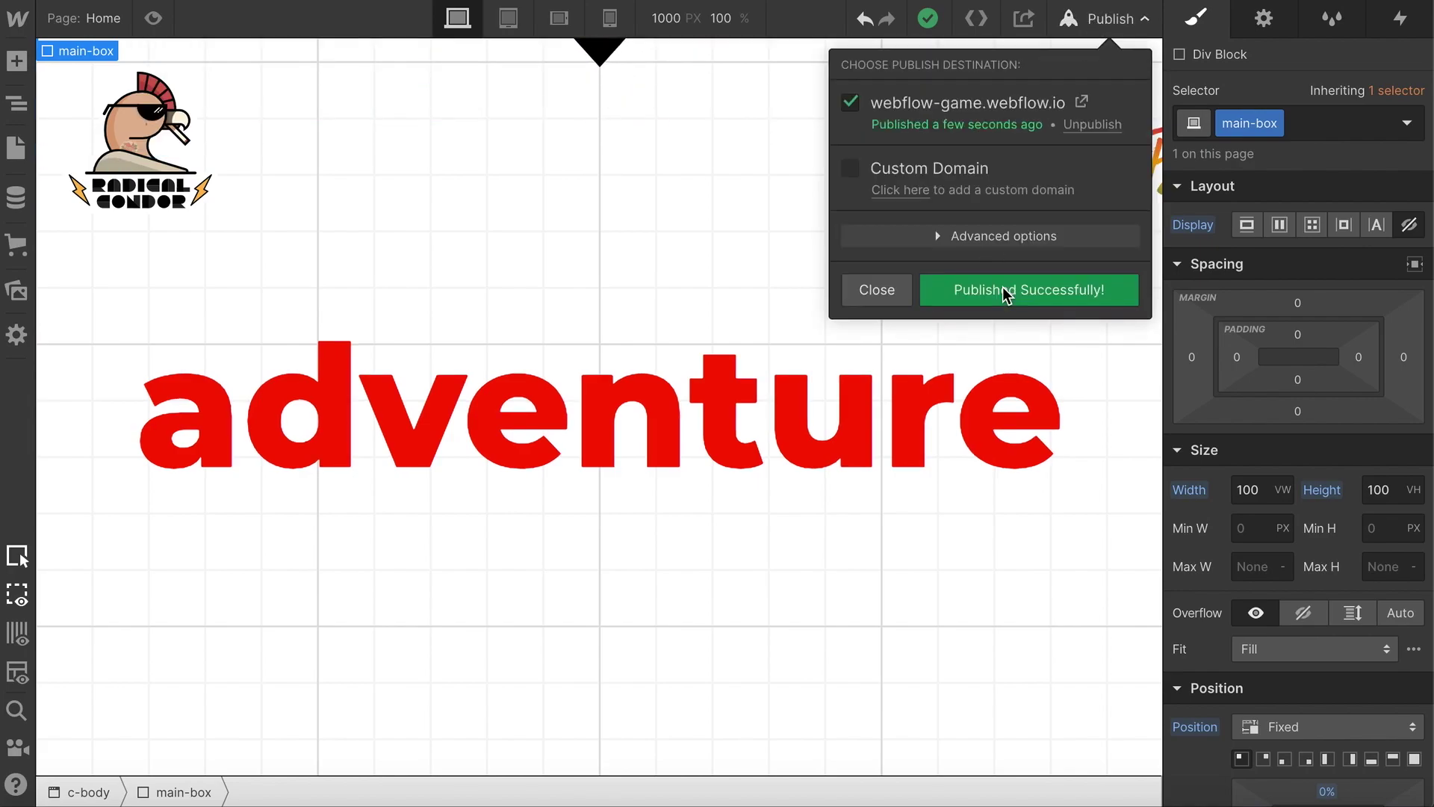
{"action": "left_click", "coordinate": [1080, 100]}
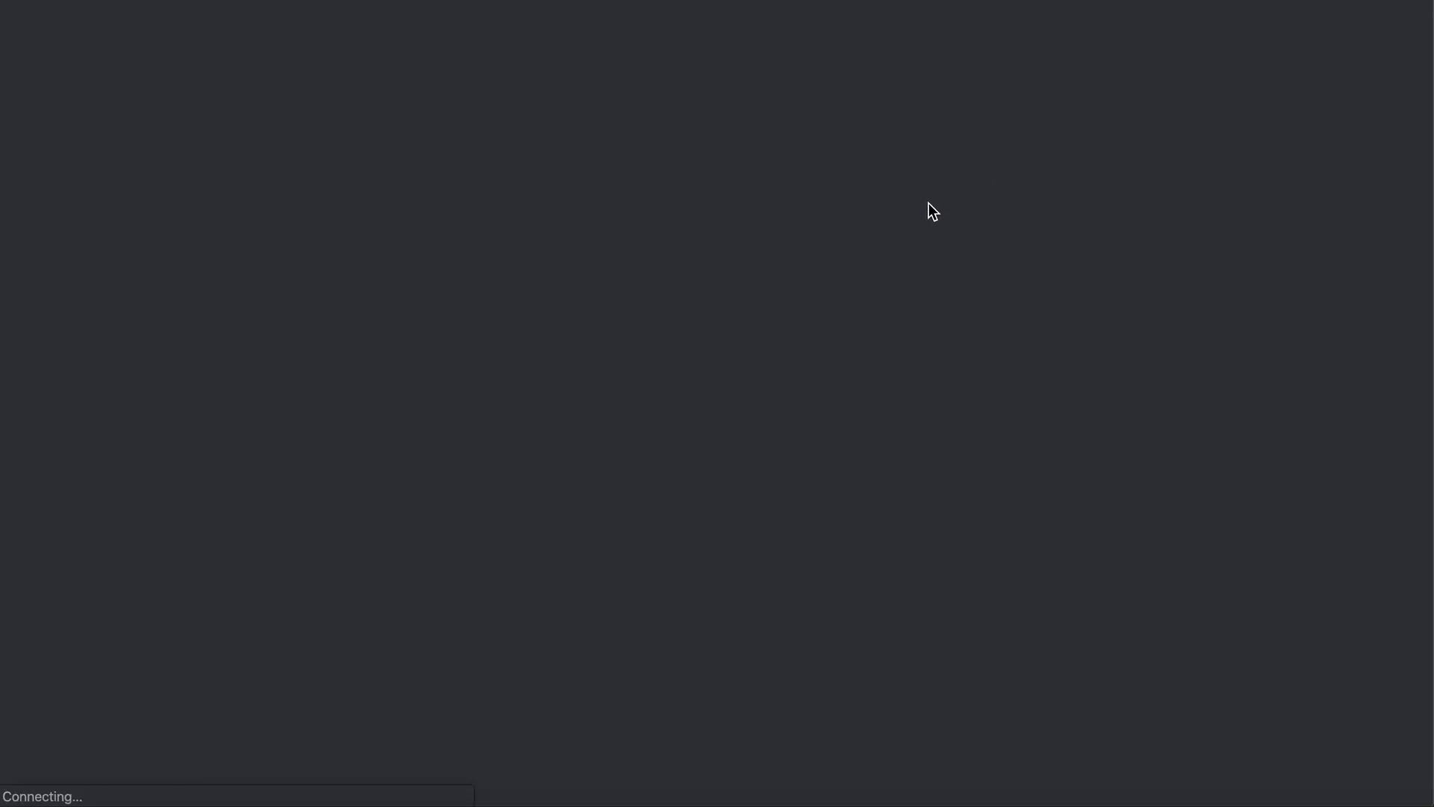